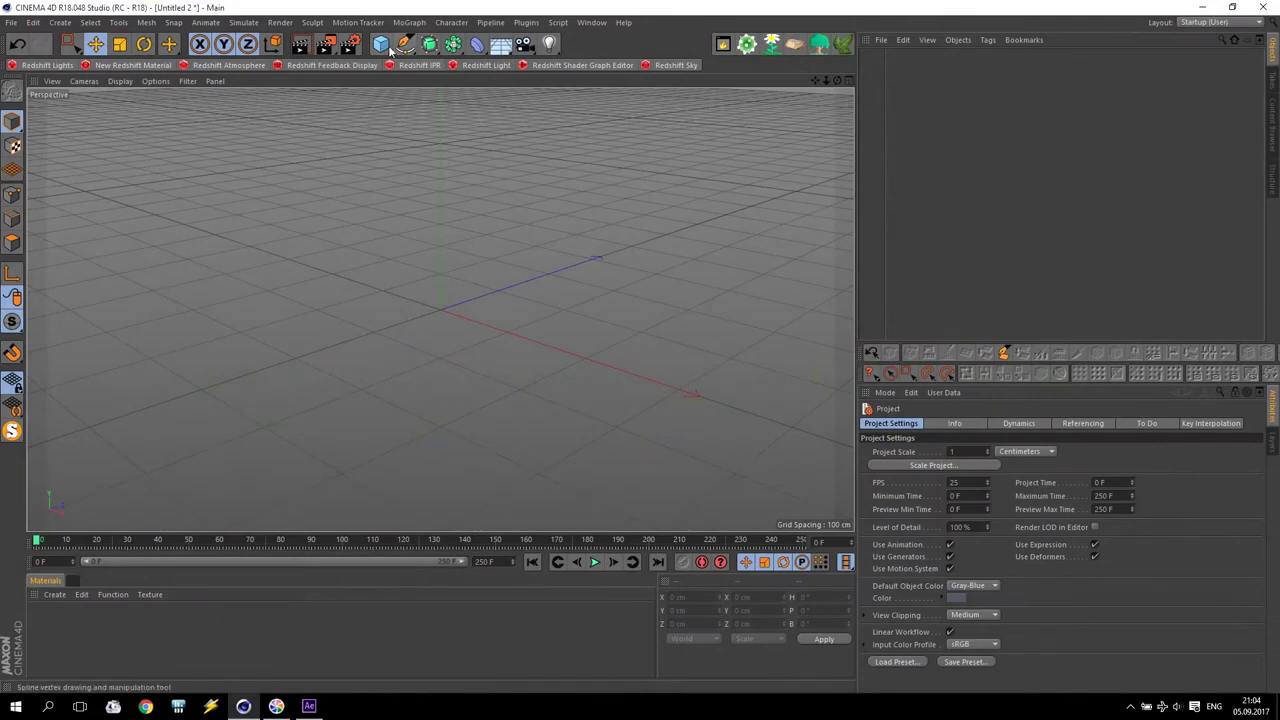
# - Add a Plane primitive and set its width and height to 500 cm
pyautogui.click(380, 44)
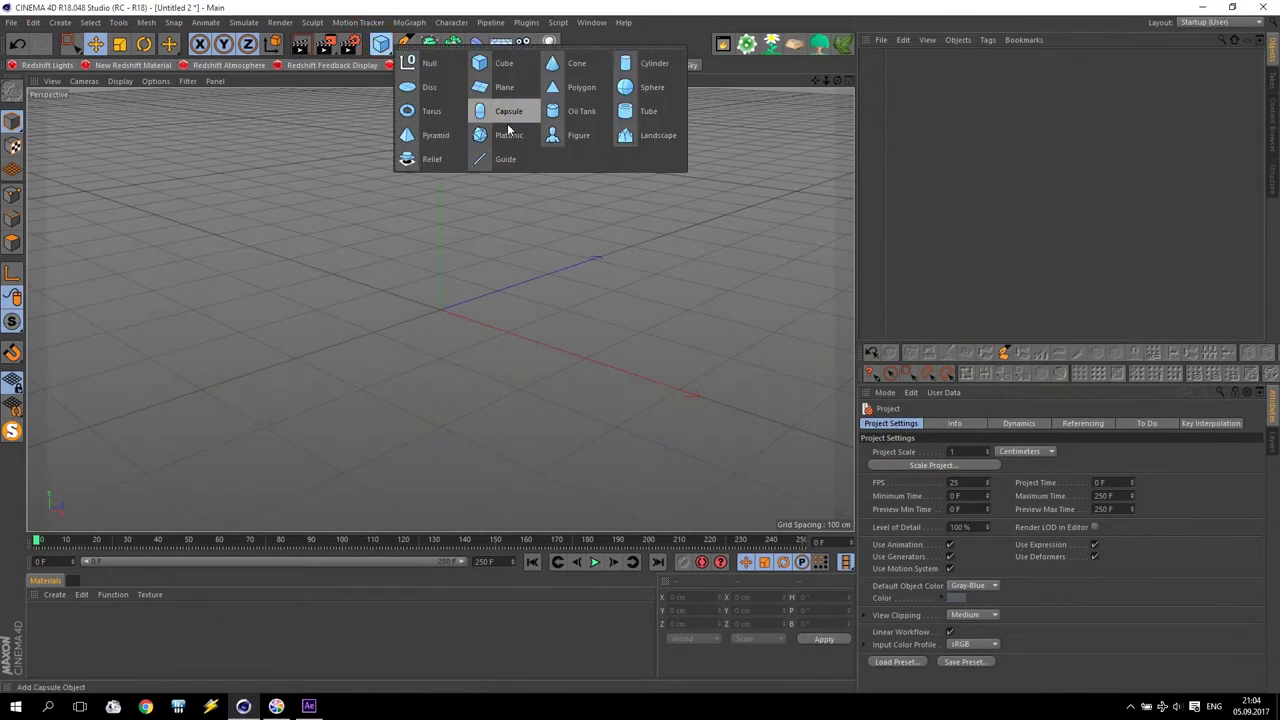
pyautogui.click(490, 87)
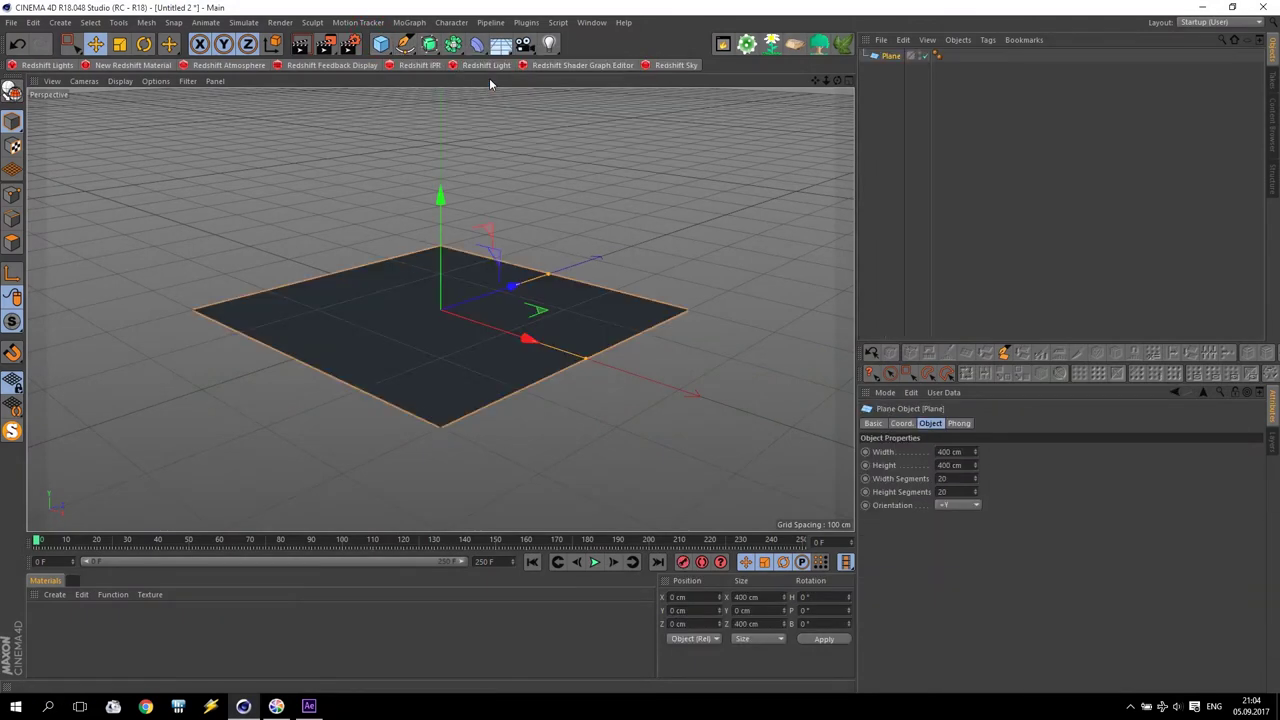
pyautogui.click(969, 452)
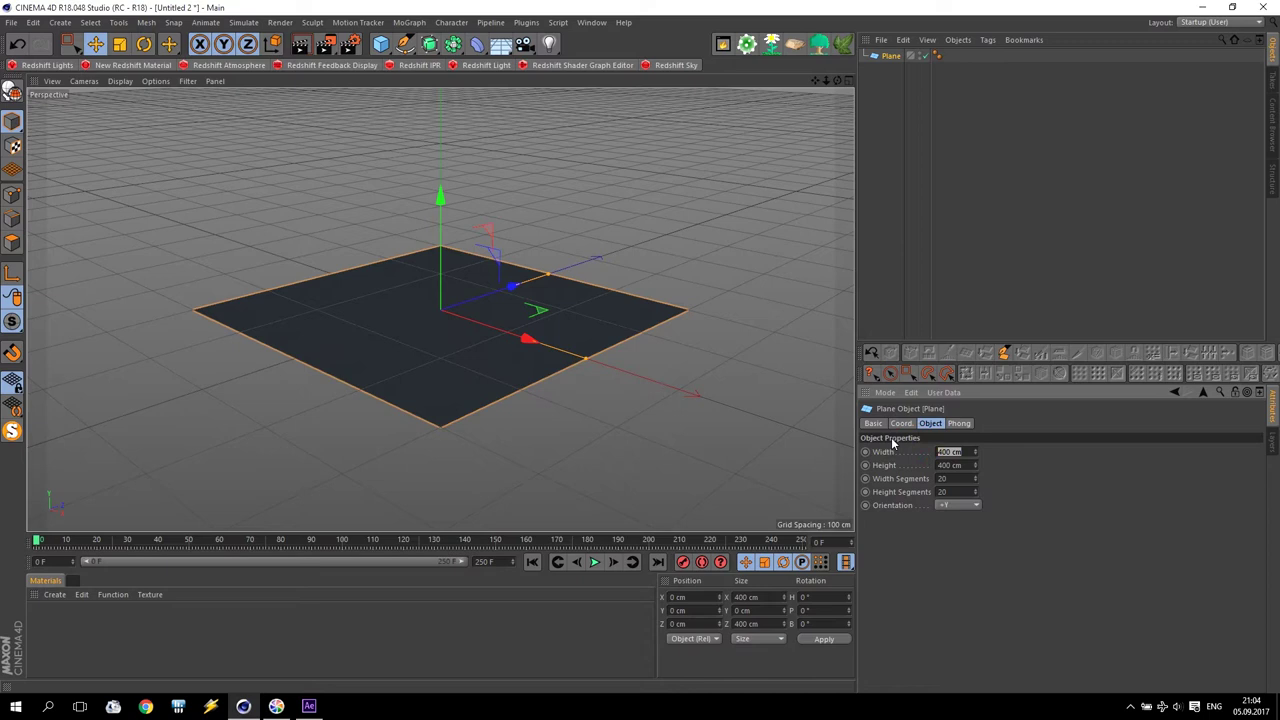
pyautogui.write('500')
pyautogui.click(962, 466)
pyautogui.write('500')
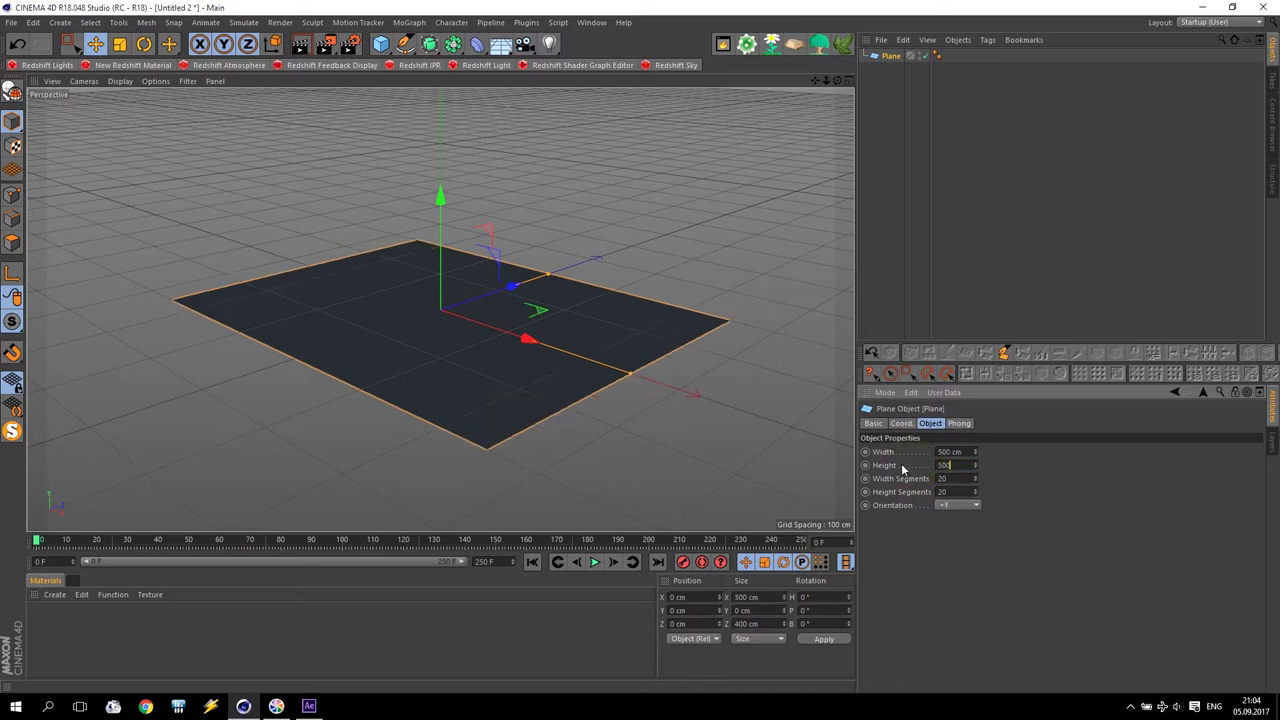
pyautogui.press('Return')
# - Add a MoText object reading "Displacement" with its alignment set to Middle
pyautogui.keyDown('alt'); pyautogui.moveTo(625, 372); pyautogui.dragTo(534, 163); pyautogui.keyUp('alt')
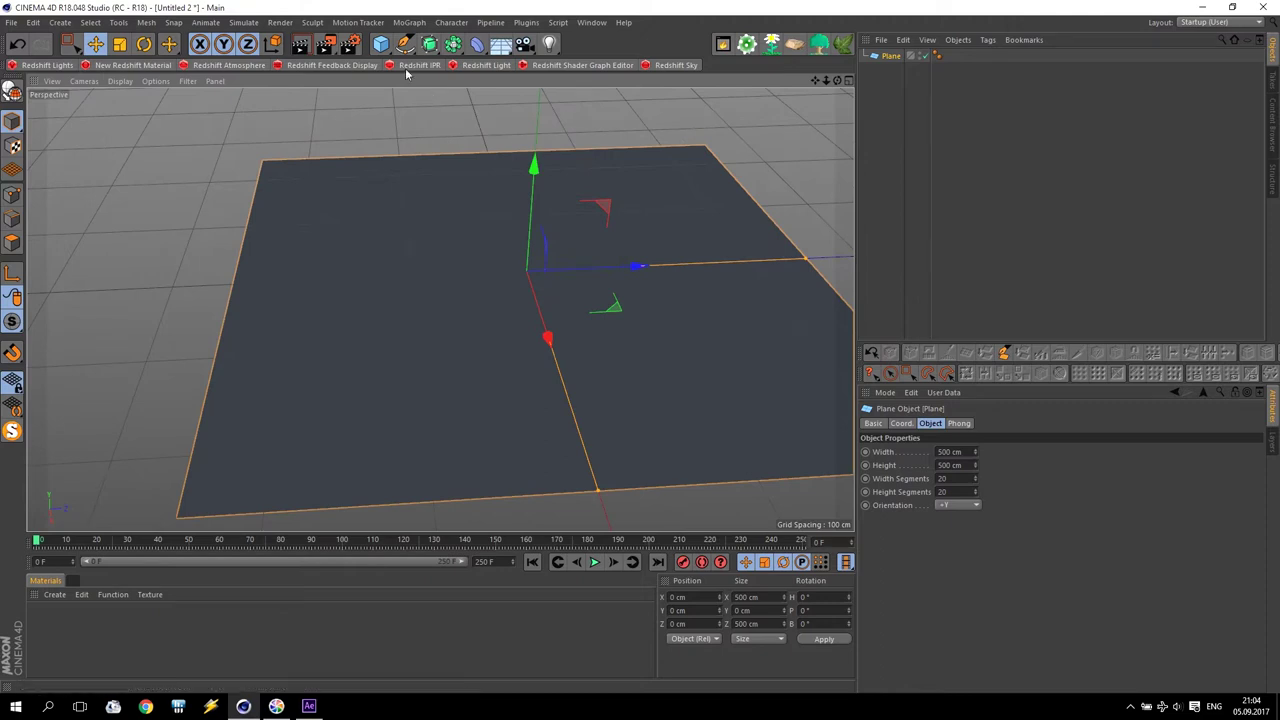
pyautogui.click(409, 24)
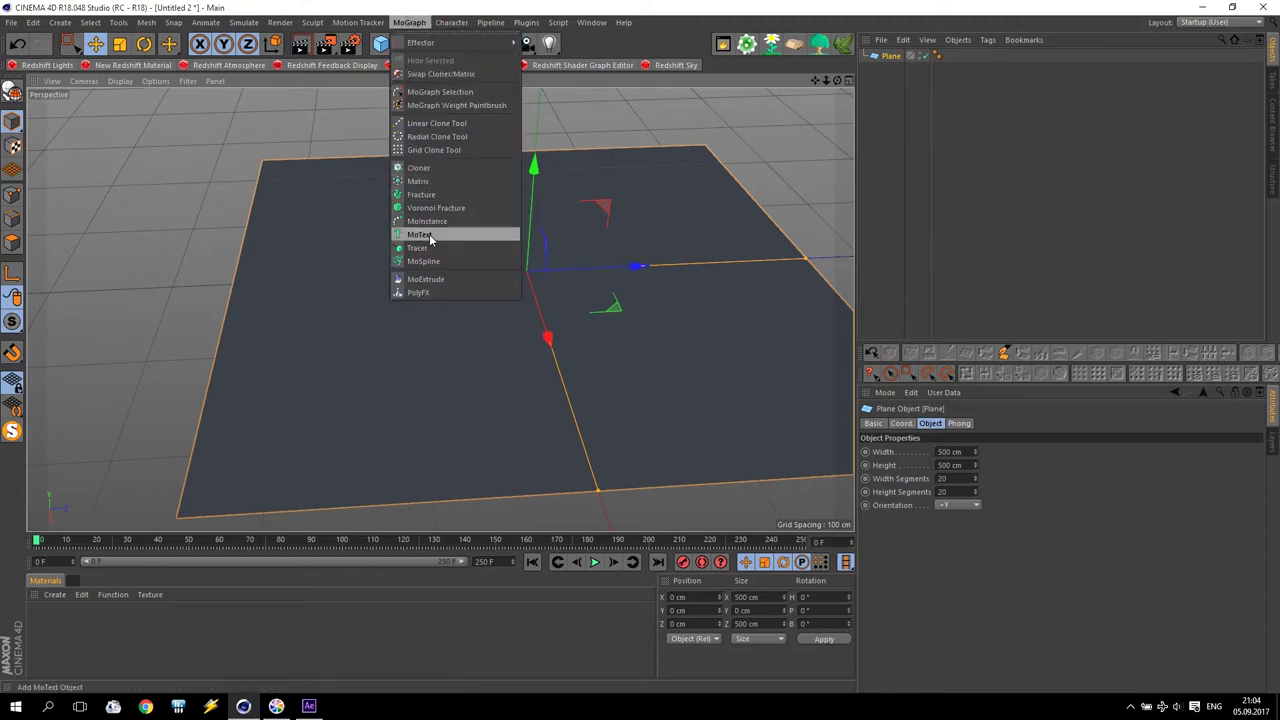
pyautogui.click(420, 235)
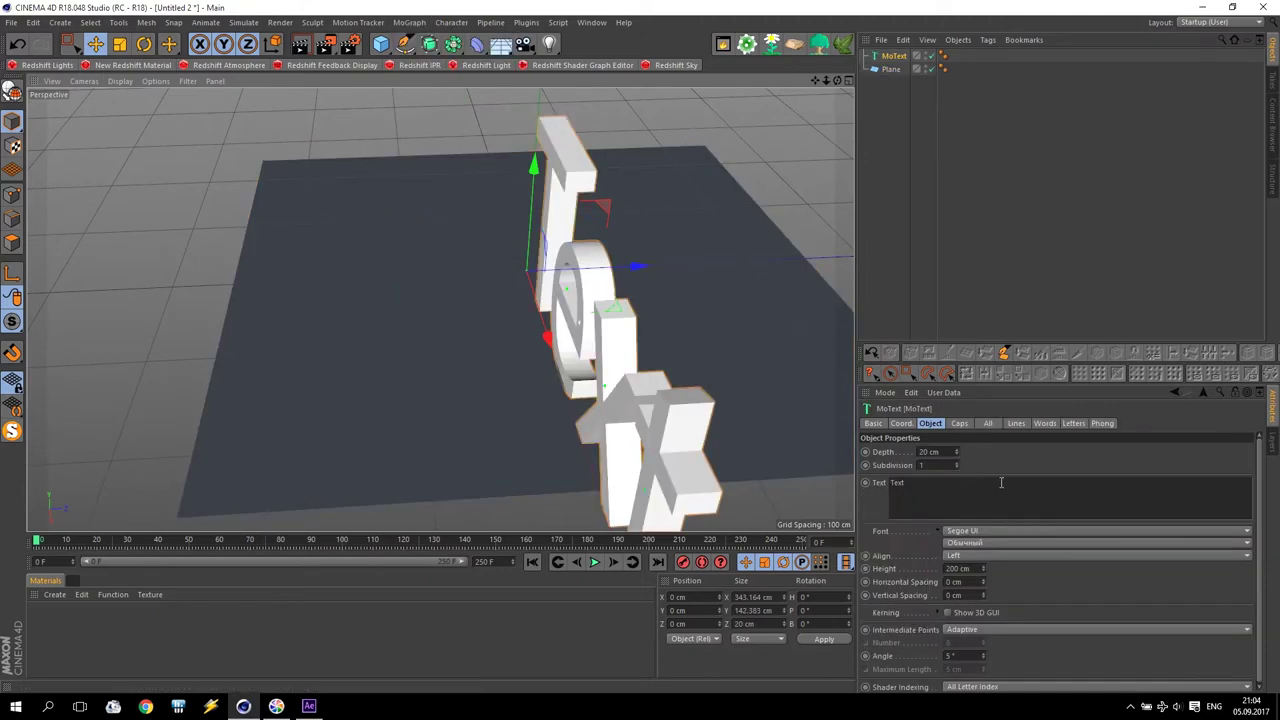
pyautogui.write('Di')
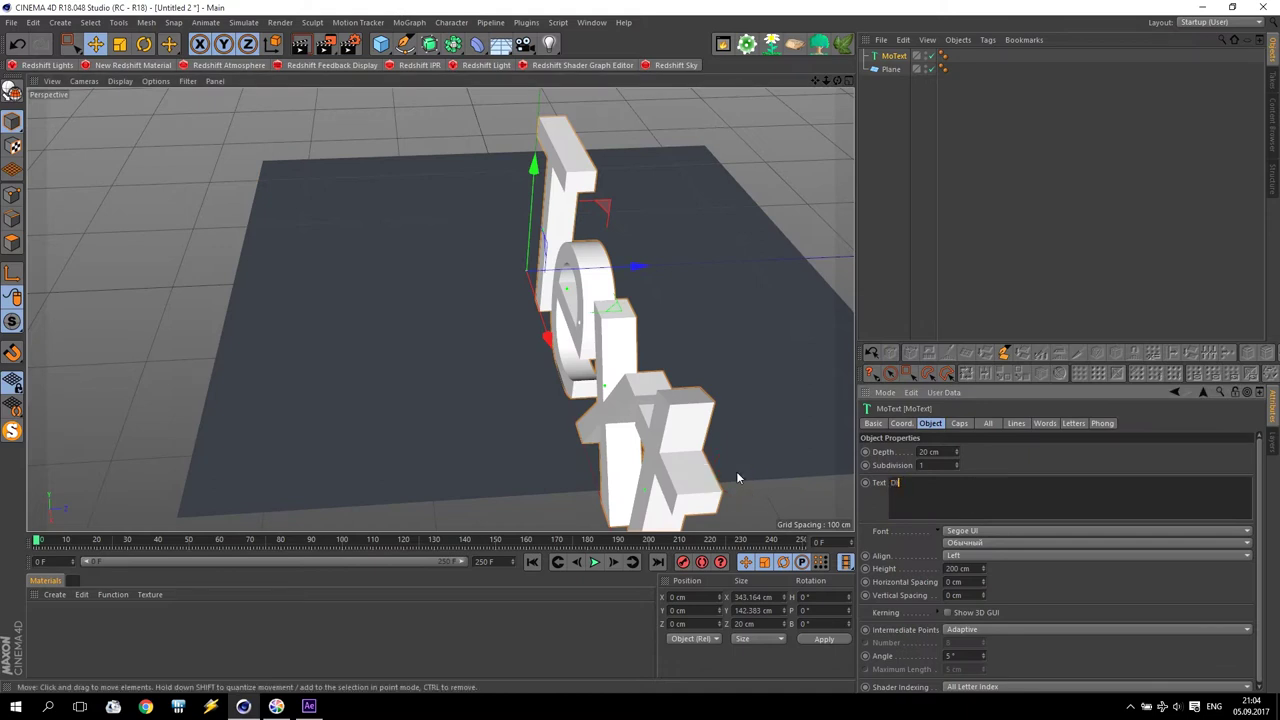
pyautogui.write('splacement')
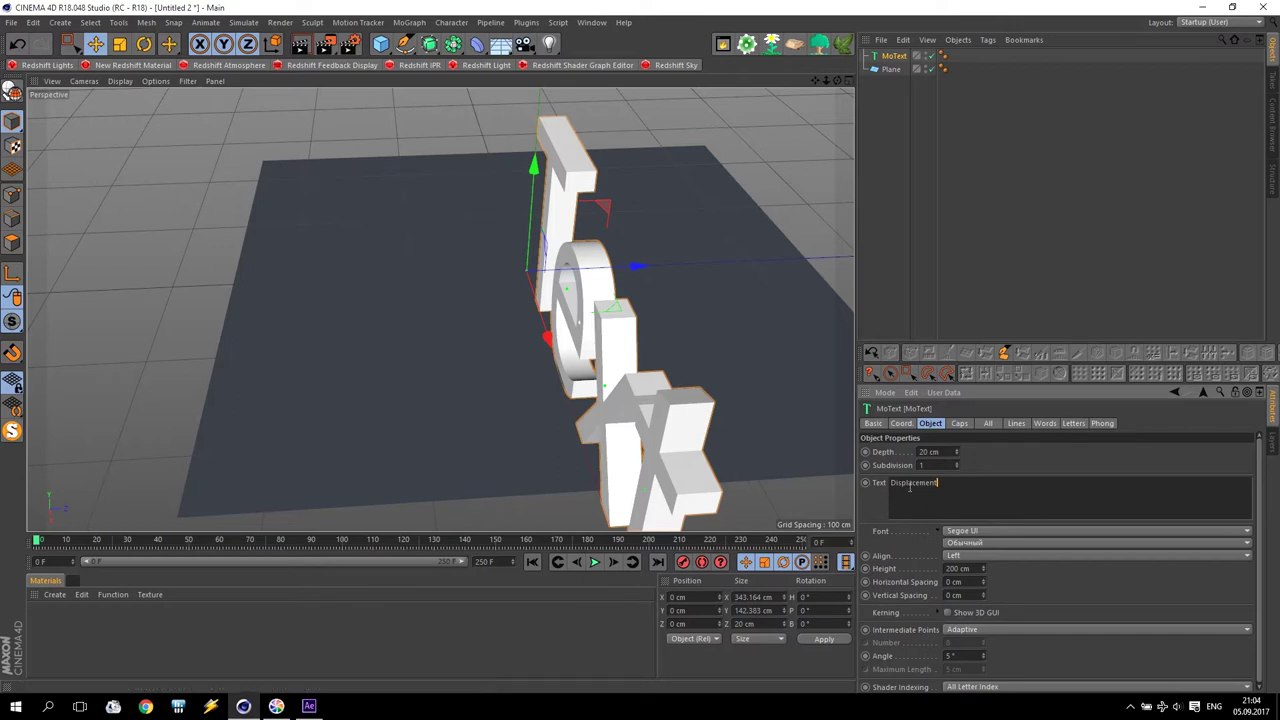
pyautogui.click(958, 556)
pyautogui.click(956, 570)
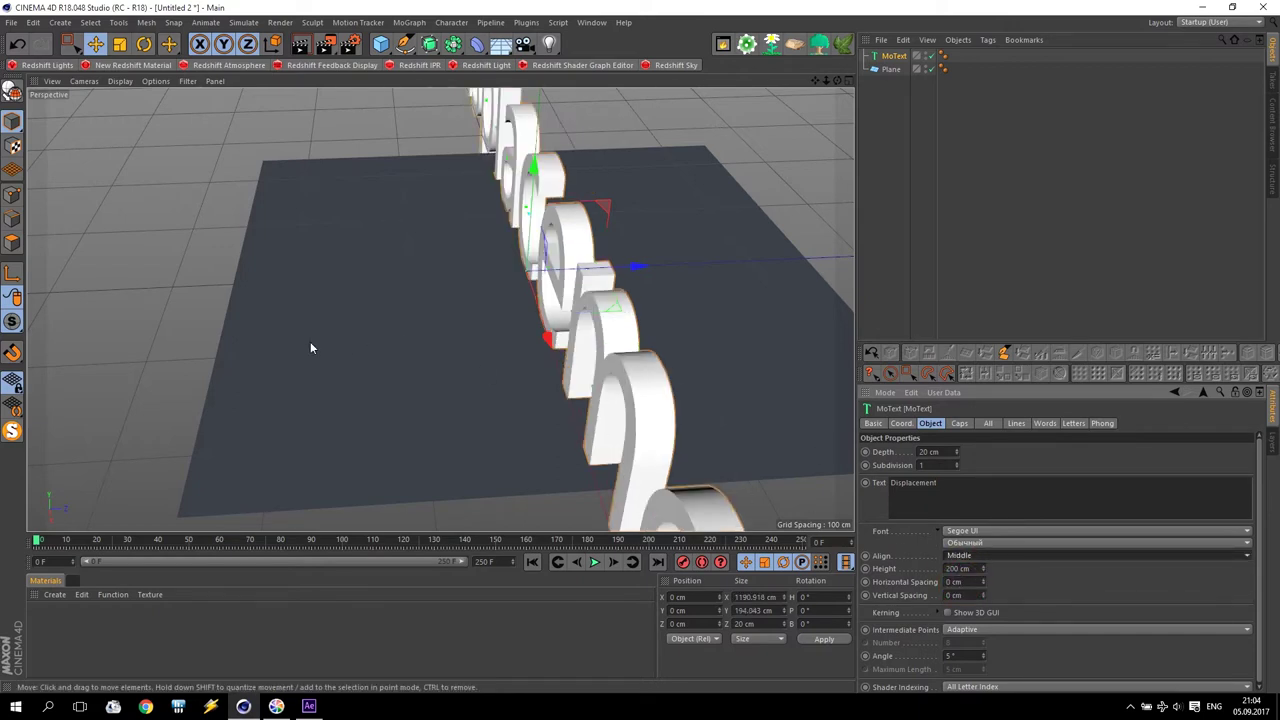
# - Set the MoText height to 50 cm and its depth to 10 cm
pyautogui.keyDown('alt'); pyautogui.moveTo(310, 348); pyautogui.dragTo(468, 307); pyautogui.keyUp('alt')
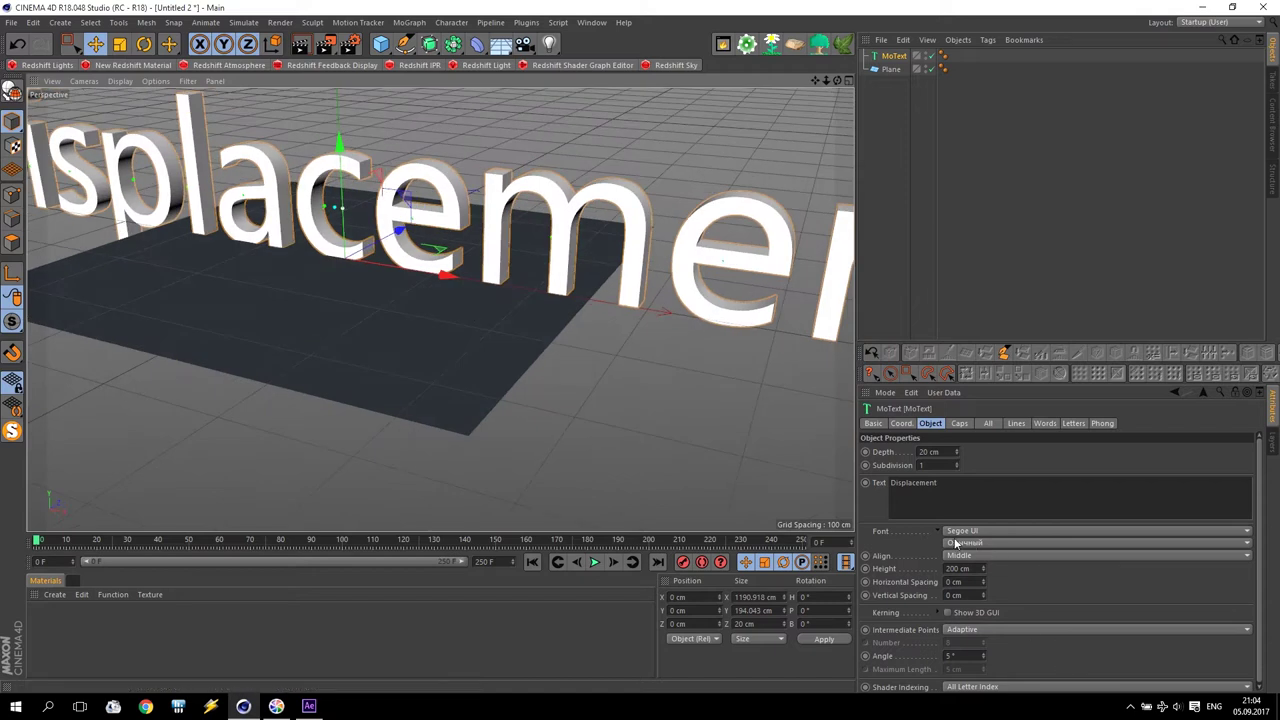
pyautogui.click(975, 568)
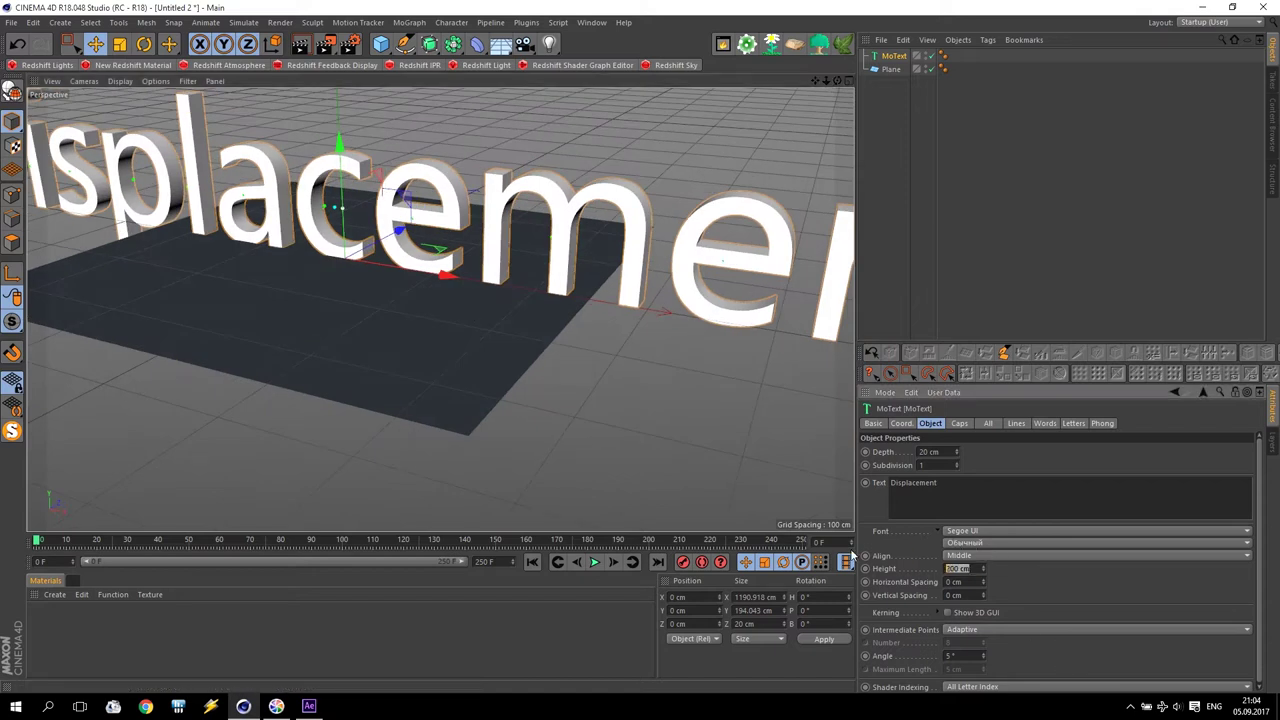
pyautogui.write('50')
pyautogui.press('Return')
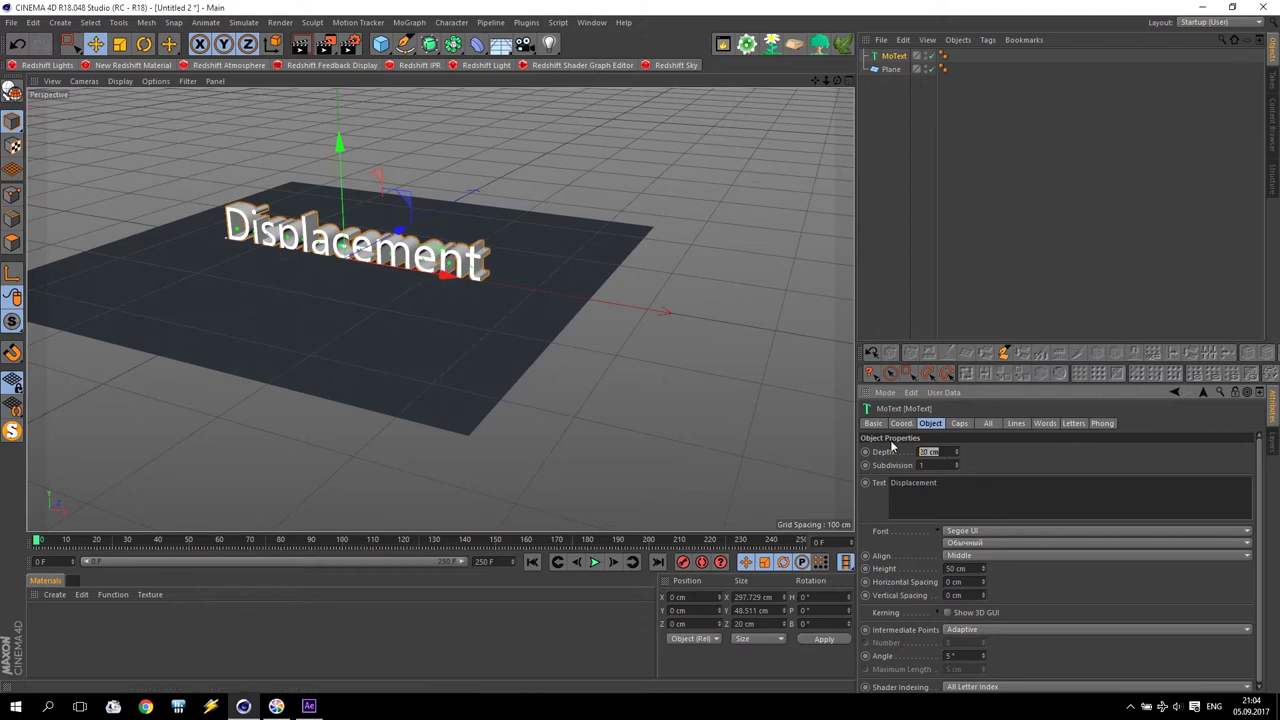
pyautogui.write('10')
pyautogui.press('Return')
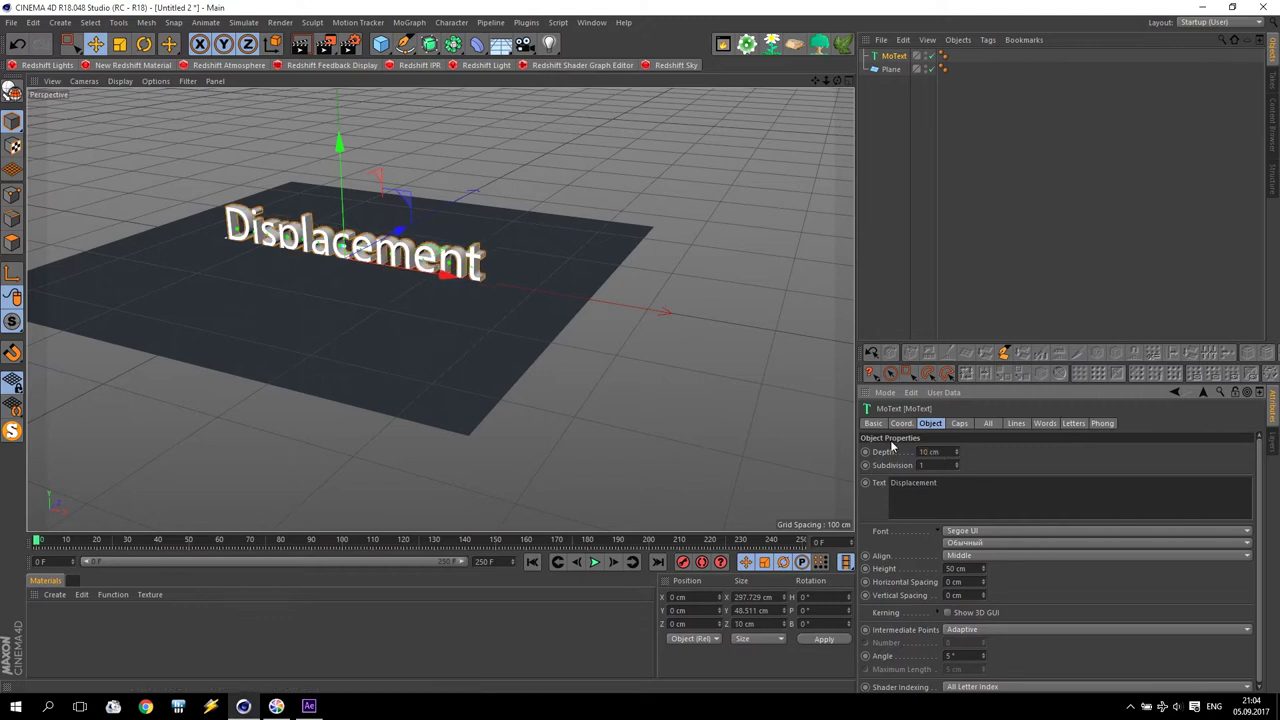
# - Rotate the MoText to a pitch of -90° so it lies flat on the plane
pyautogui.click(145, 45)
pyautogui.moveTo(325, 245); pyautogui.dragTo(363, 200)
pyautogui.scroll(3, 270, 192)
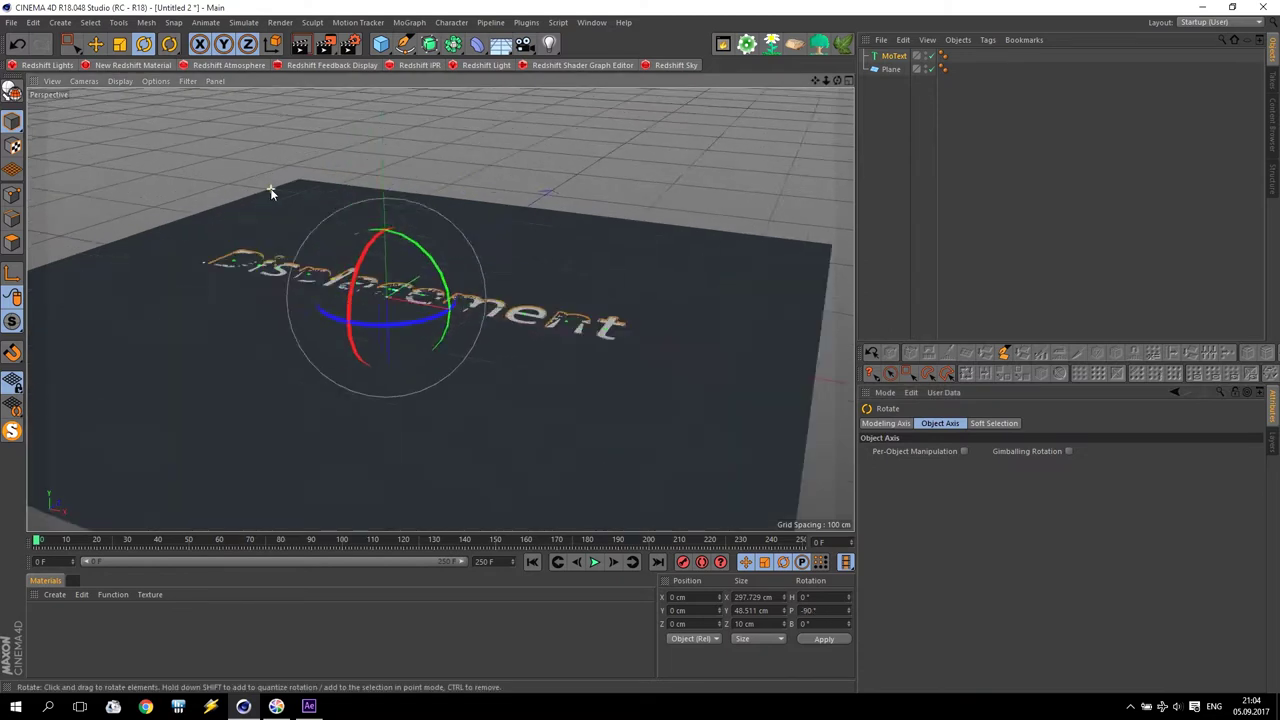
pyautogui.scroll(2, 270, 192)
pyautogui.keyDown('alt'); pyautogui.moveTo(384, 343); pyautogui.dragTo(430, 250); pyautogui.keyUp('alt')
pyautogui.moveTo(815, 80); pyautogui.dragTo(674, 103)
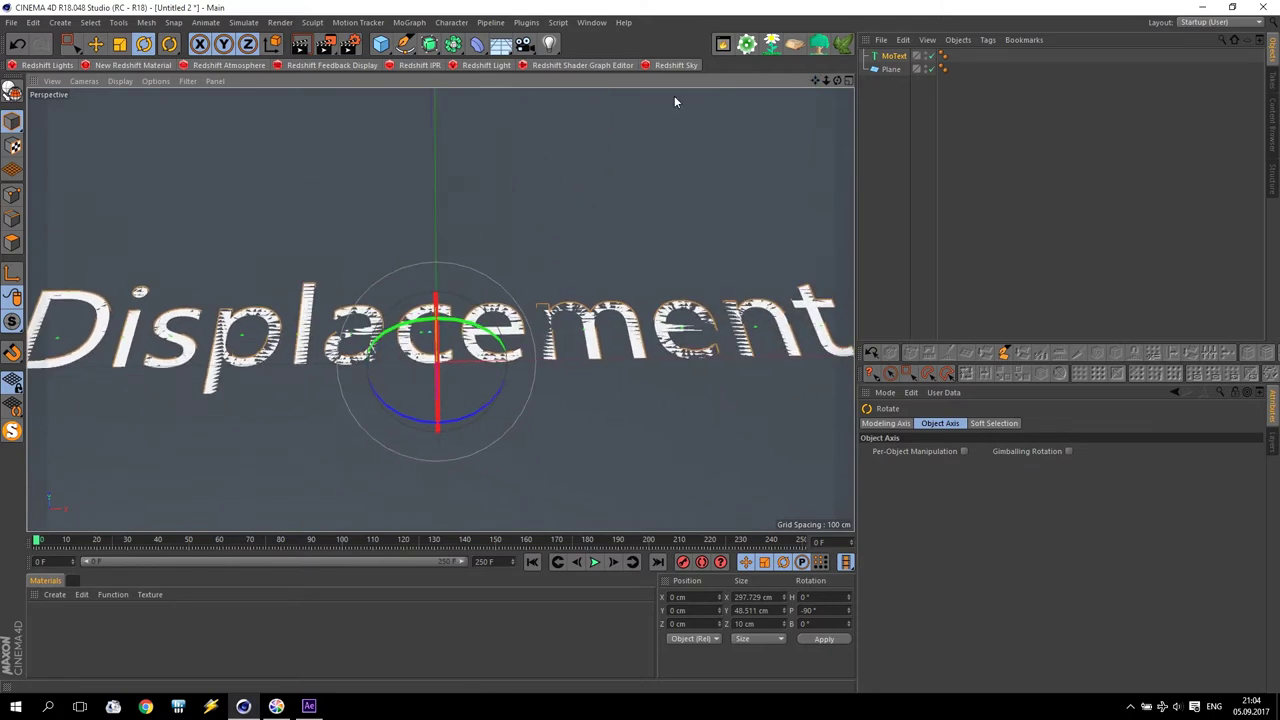
# - Move the MoText below the plane by setting its Y position to -5 cm
pyautogui.click(97, 44)
pyautogui.moveTo(436, 422); pyautogui.dragTo(434, 423)
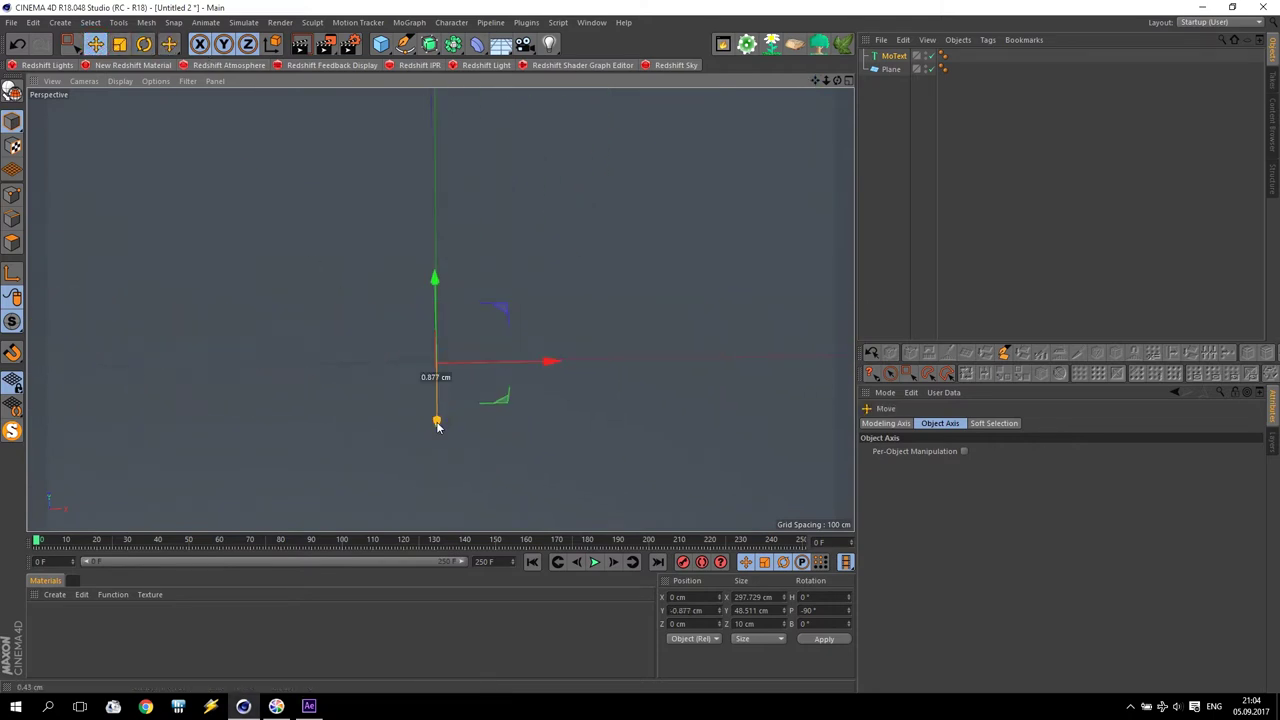
pyautogui.doubleClick(676, 610)
pyautogui.write('-5')
pyautogui.press('Return')
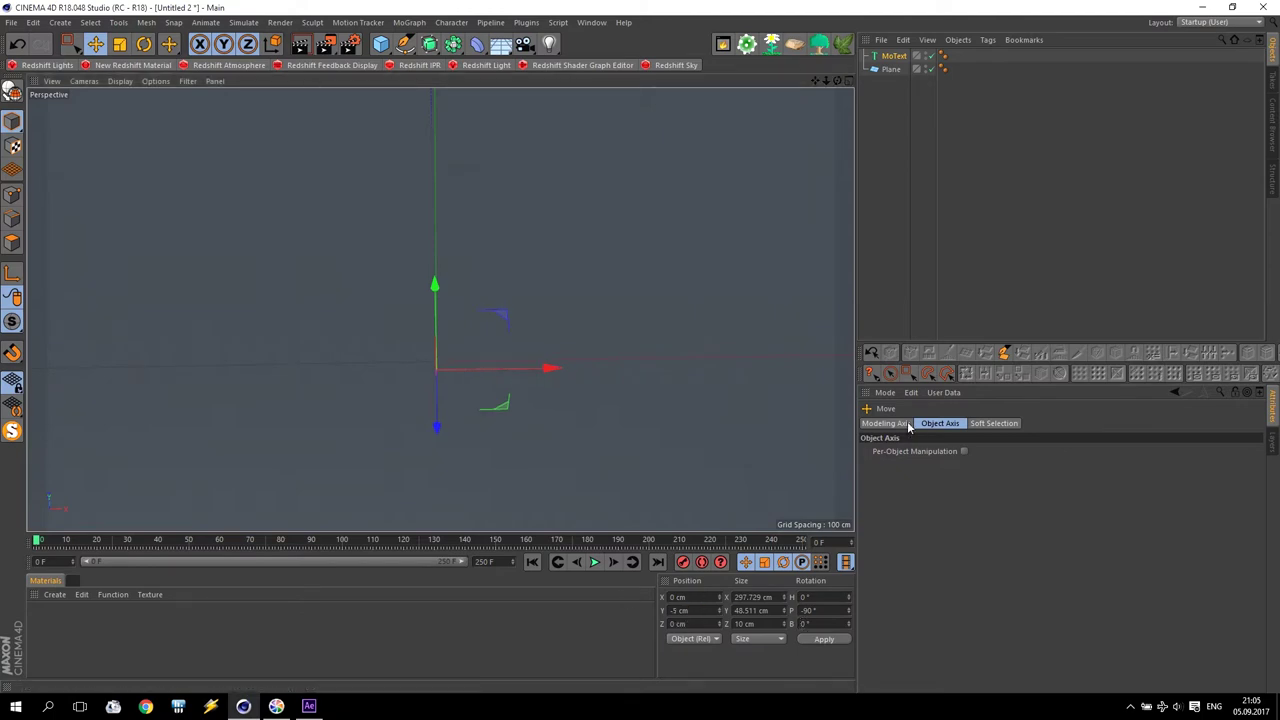
# - Add a Collision deformer and make it a child of the Plane
pyautogui.click(891, 70)
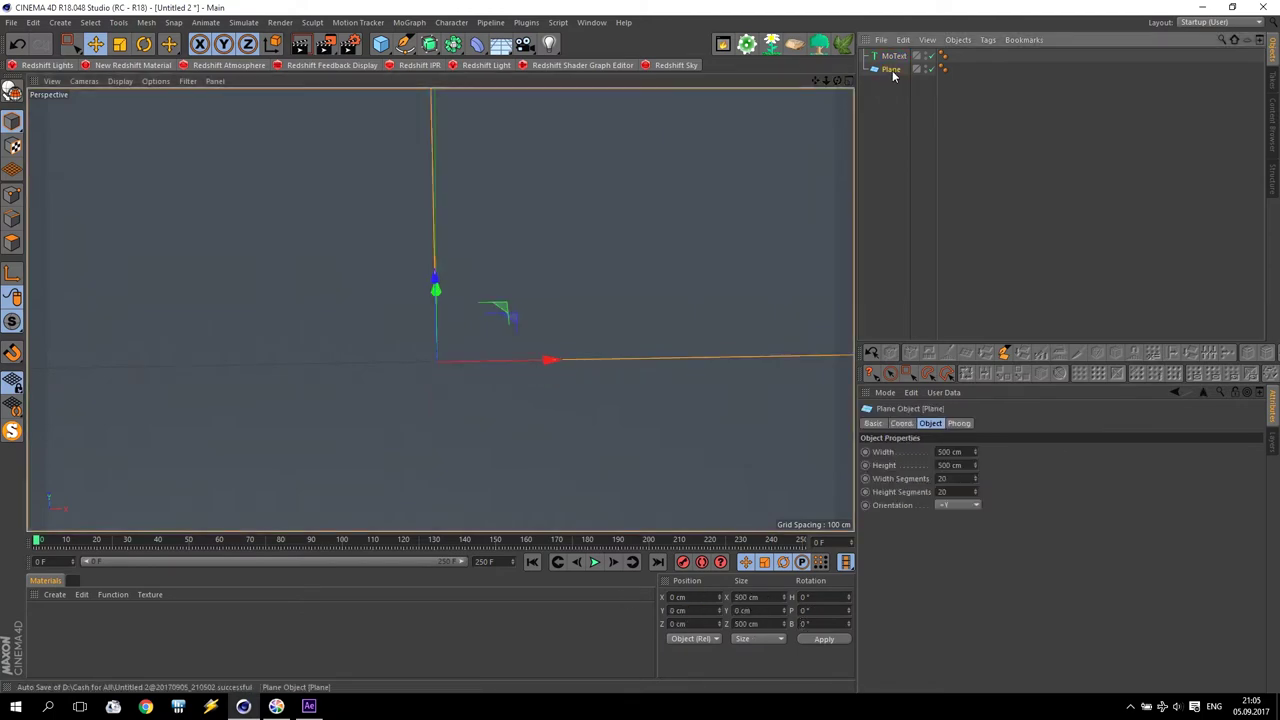
pyautogui.moveTo(476, 43); pyautogui.dragTo(824, 183)
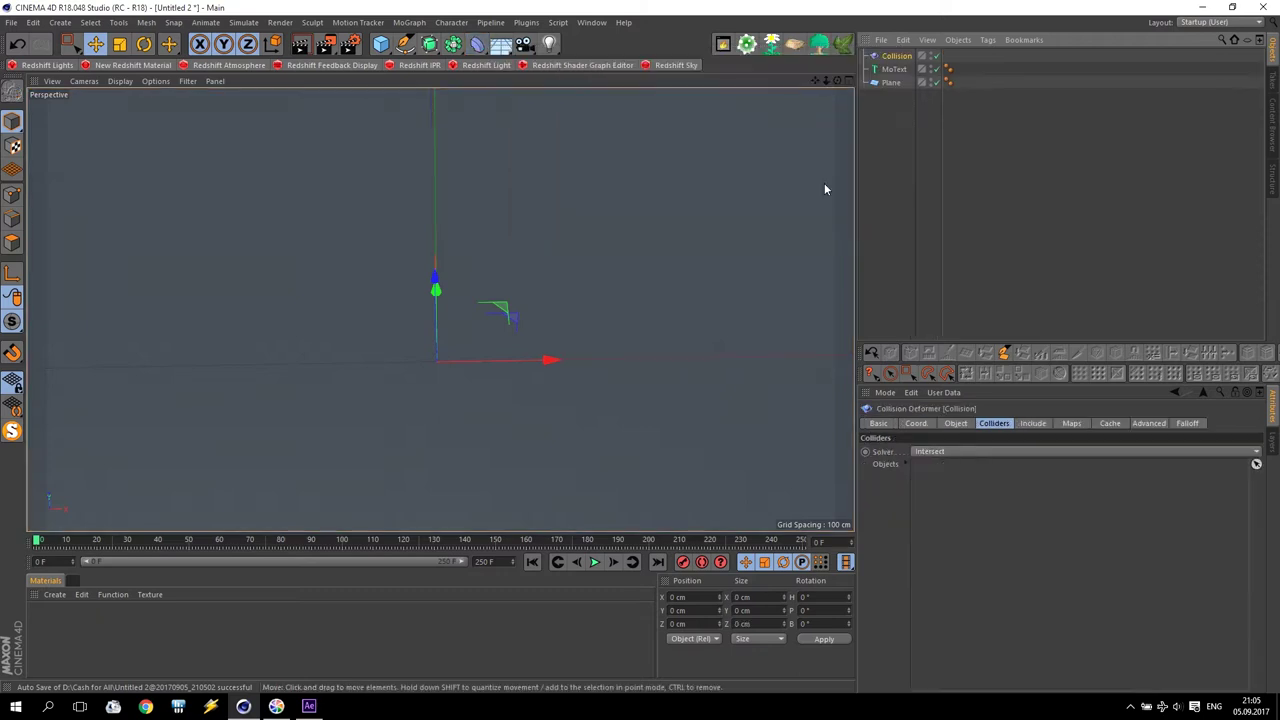
pyautogui.moveTo(897, 58); pyautogui.dragTo(900, 84)
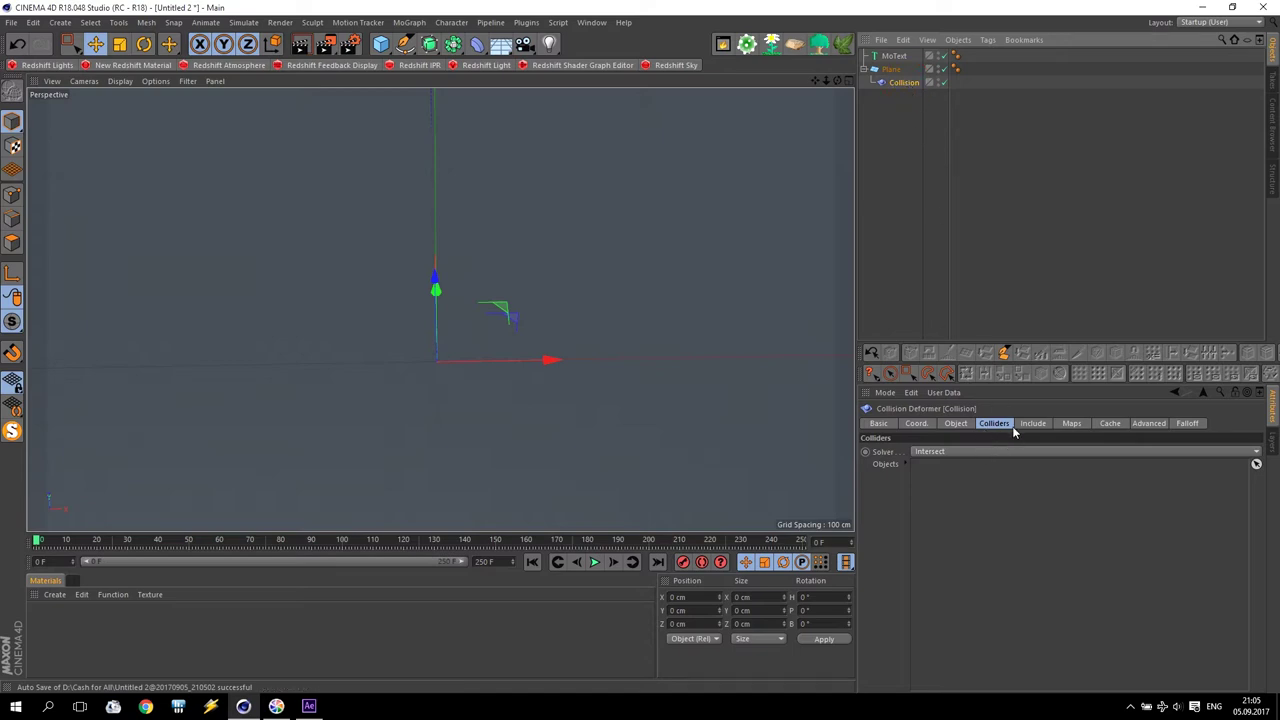
# - Assign the MoText as the Collision deformer's collider and set the solver to Inside (Stretch)
pyautogui.moveTo(990, 515); pyautogui.dragTo(984, 509)
pyautogui.click(929, 451)
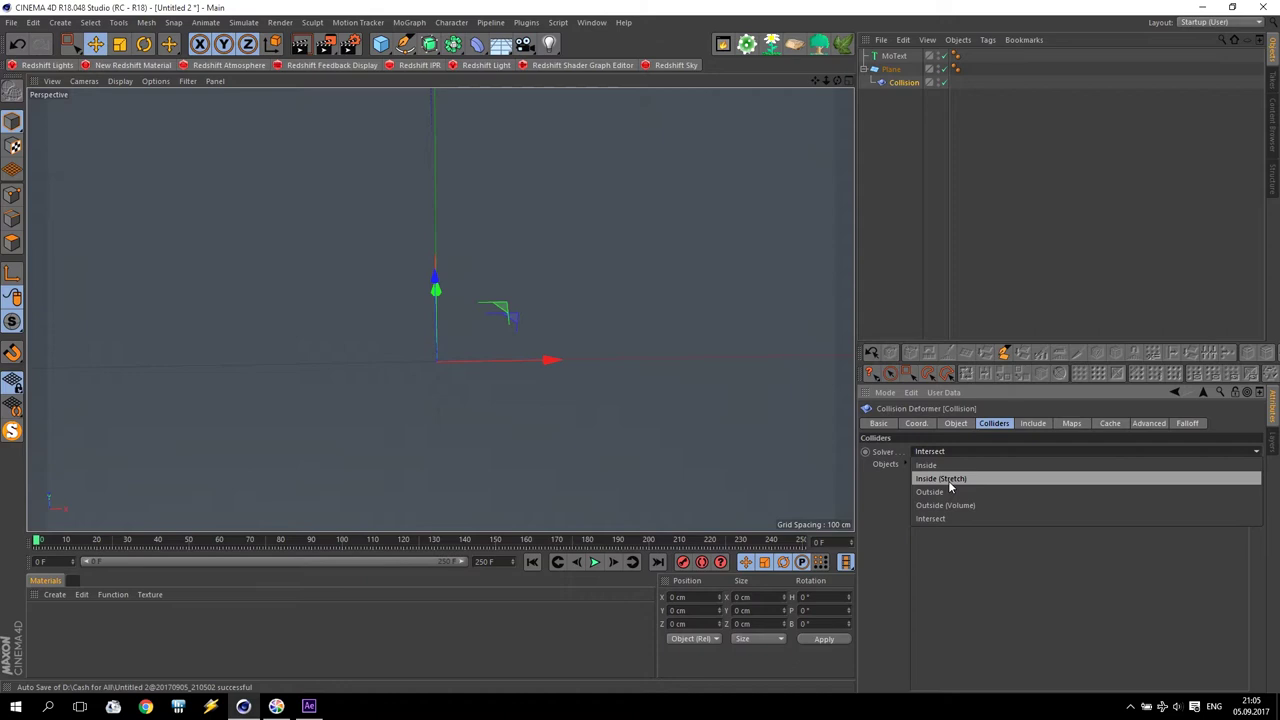
pyautogui.click(949, 482)
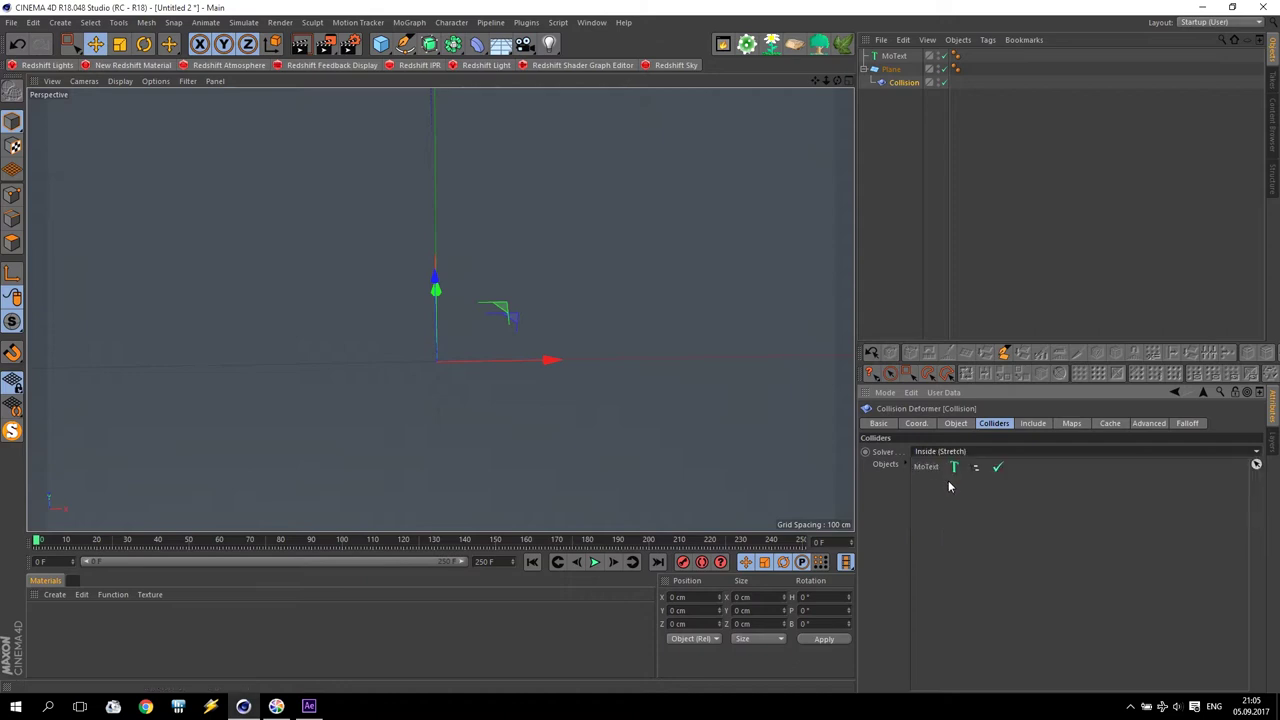
# - Raise the MoText through the plane to a Y position of about 27 cm and hide it in the viewport
pyautogui.click(895, 58)
pyautogui.click(630, 405)
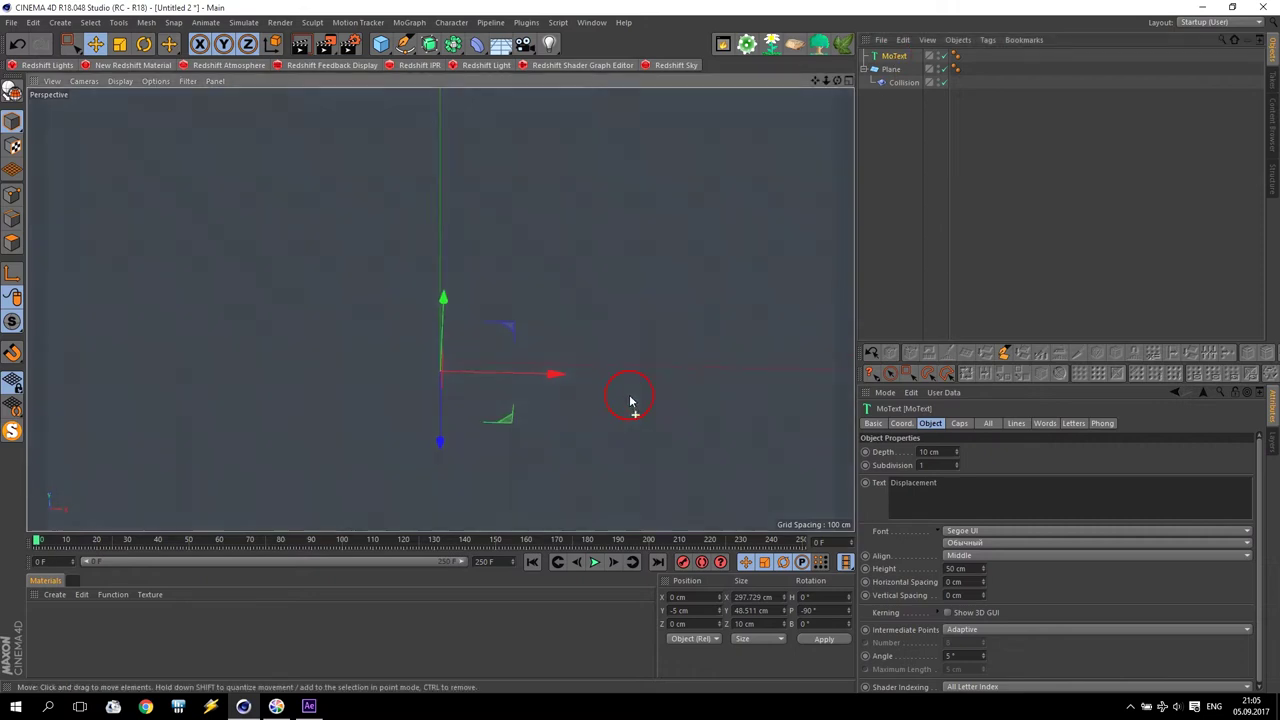
pyautogui.moveTo(440, 507); pyautogui.dragTo(621, 430)
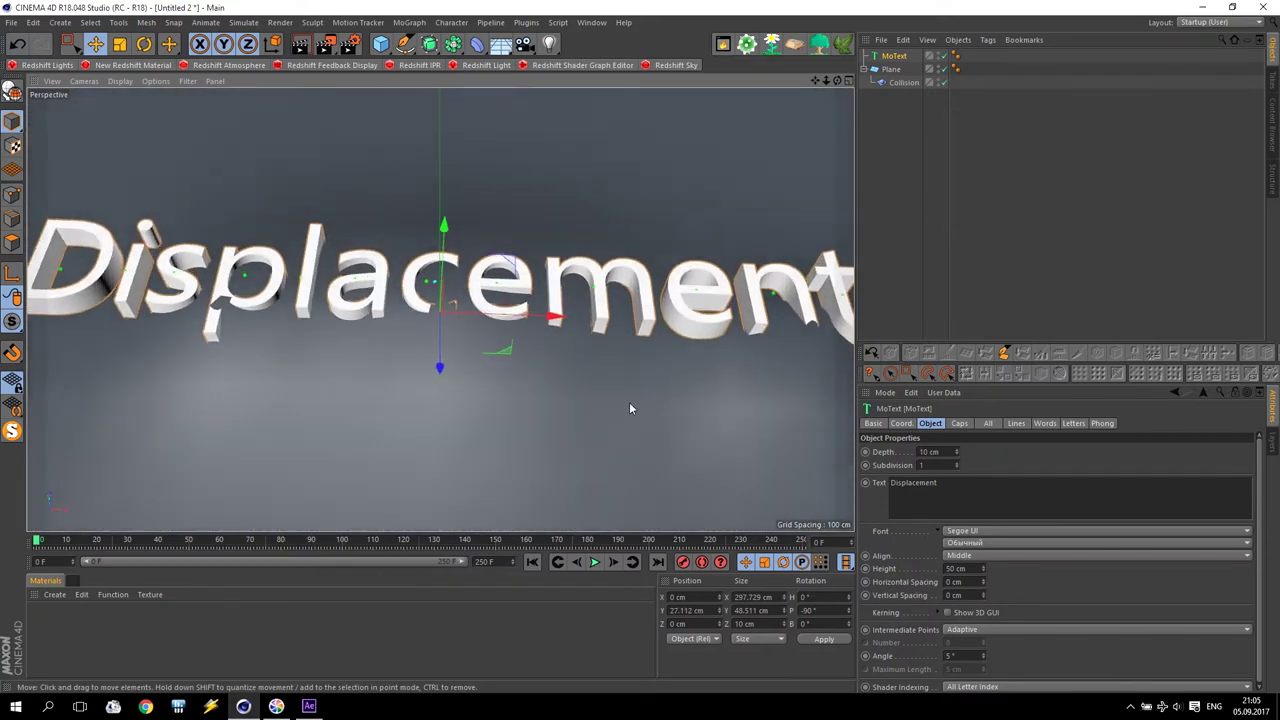
pyautogui.click(940, 57)
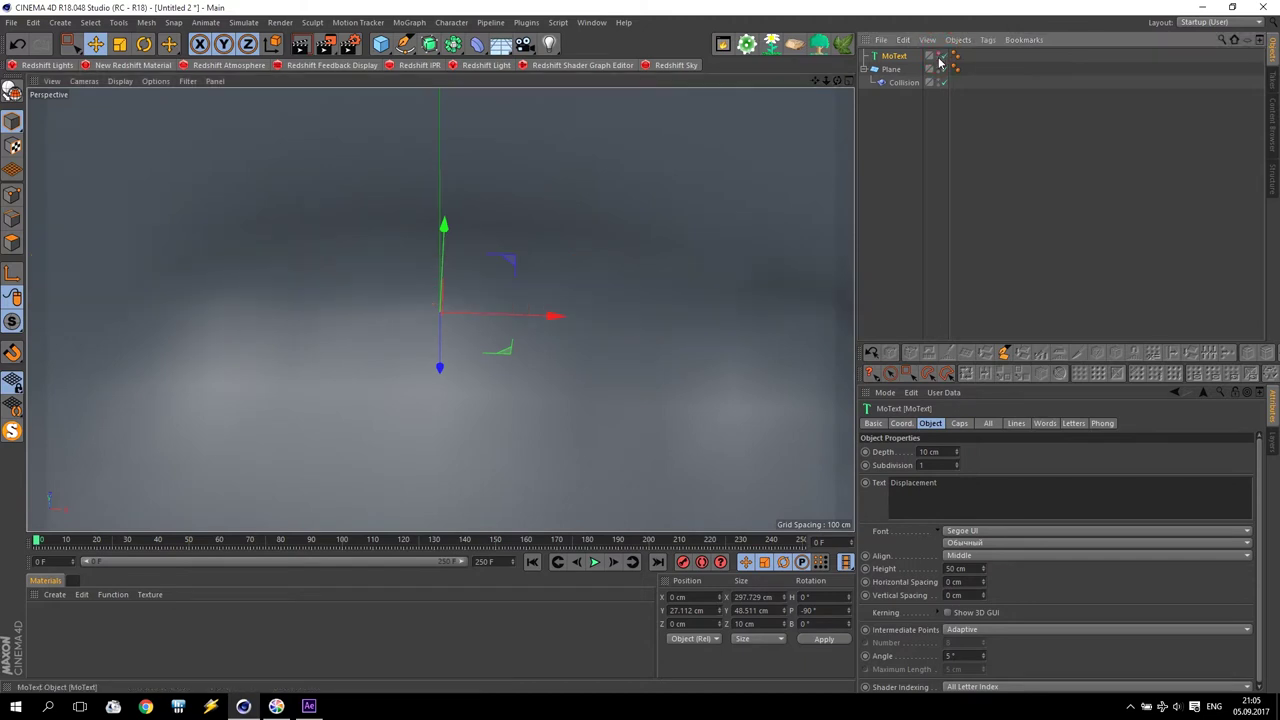
pyautogui.moveTo(640, 290)
pyautogui.keyDown('alt'); pyautogui.mouseDown()
pyautogui.moveTo(627, 259)
pyautogui.moveTo(390, 248)
pyautogui.moveTo(536, 322)
pyautogui.moveTo(702, 315)
pyautogui.moveTo(630, 283)
pyautogui.mouseUp(); pyautogui.keyUp('alt')
# - Set the Plane's width and height segments to 100
pyautogui.click(890, 69)
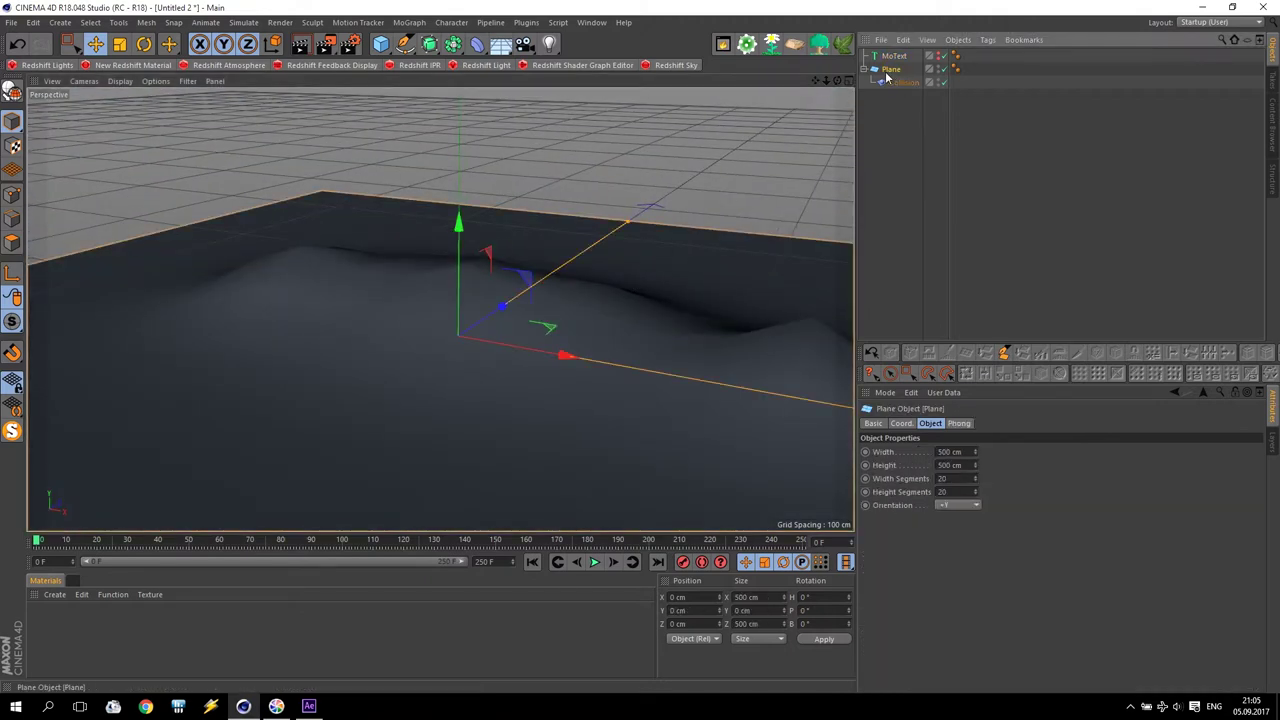
pyautogui.moveTo(966, 478); pyautogui.dragTo(900, 493)
pyautogui.write('1')
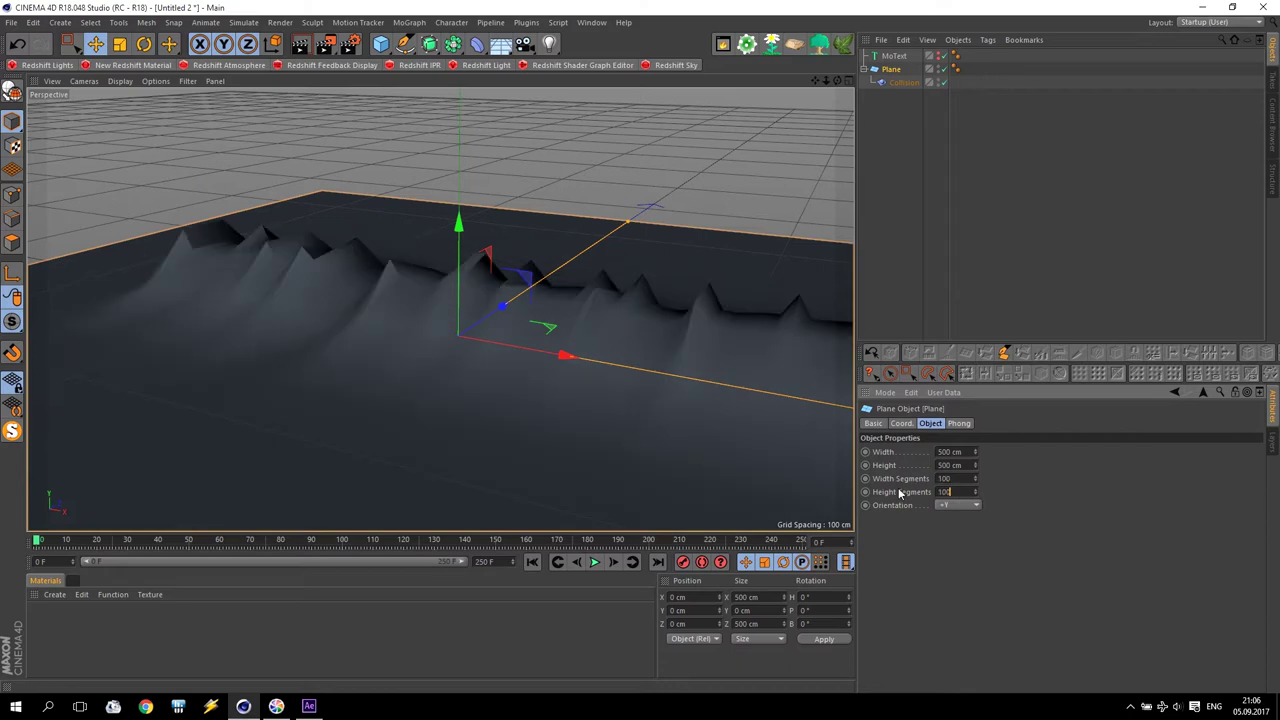
pyautogui.write('00')
pyautogui.press('Return')
# - Increase the Plane's width and height segments to 200
pyautogui.keyDown('alt'); pyautogui.moveTo(660, 264); pyautogui.dragTo(680, 331); pyautogui.keyUp('alt')
pyautogui.moveTo(837, 80); pyautogui.dragTo(800, 120)
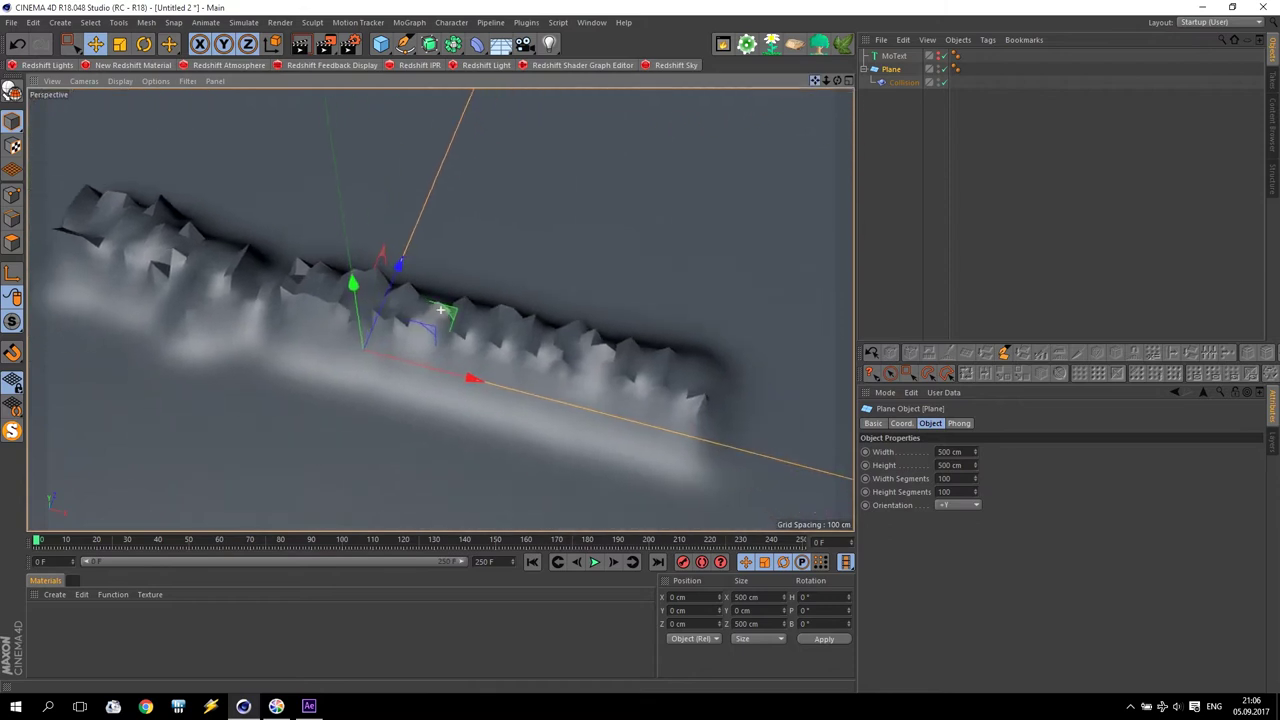
pyautogui.doubleClick(960, 478)
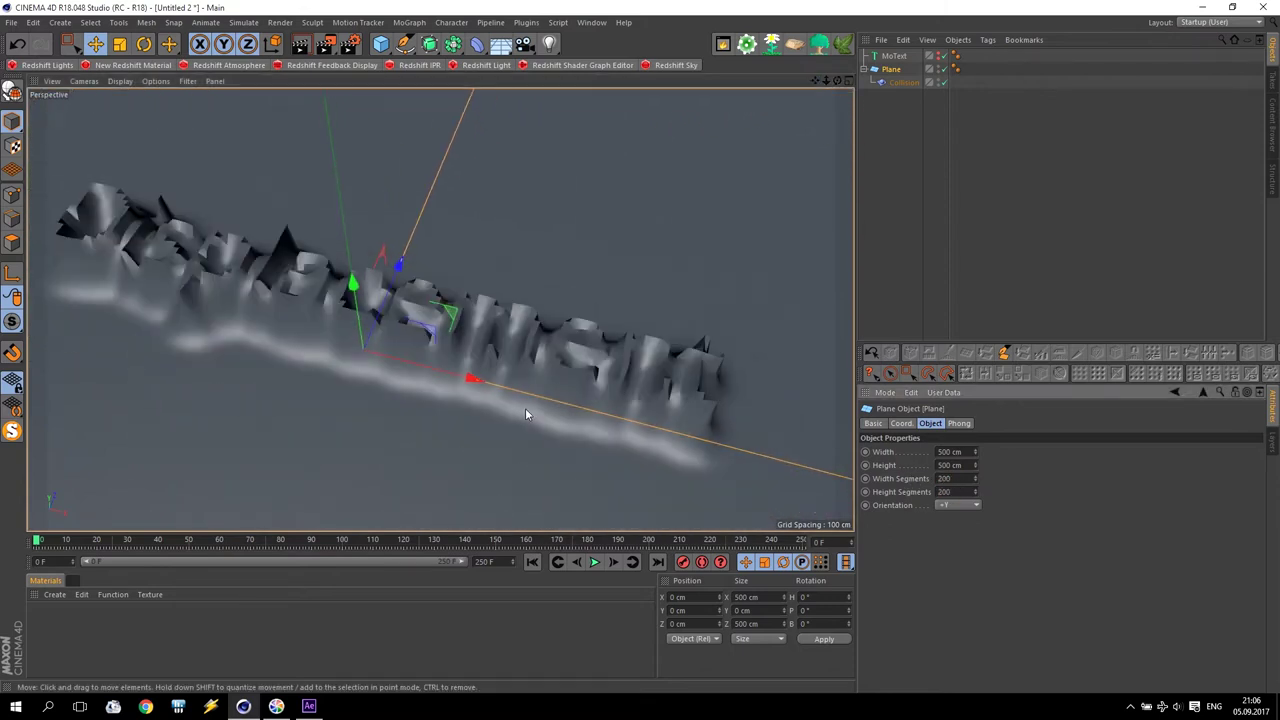
# - Switch the viewport display to Quick Shading (Lines) to show the deformed plane's mesh
pyautogui.keyDown('alt'); pyautogui.moveTo(222, 250); pyautogui.dragTo(297, 262); pyautogui.keyUp('alt')
pyautogui.scroll(8, 297, 262)
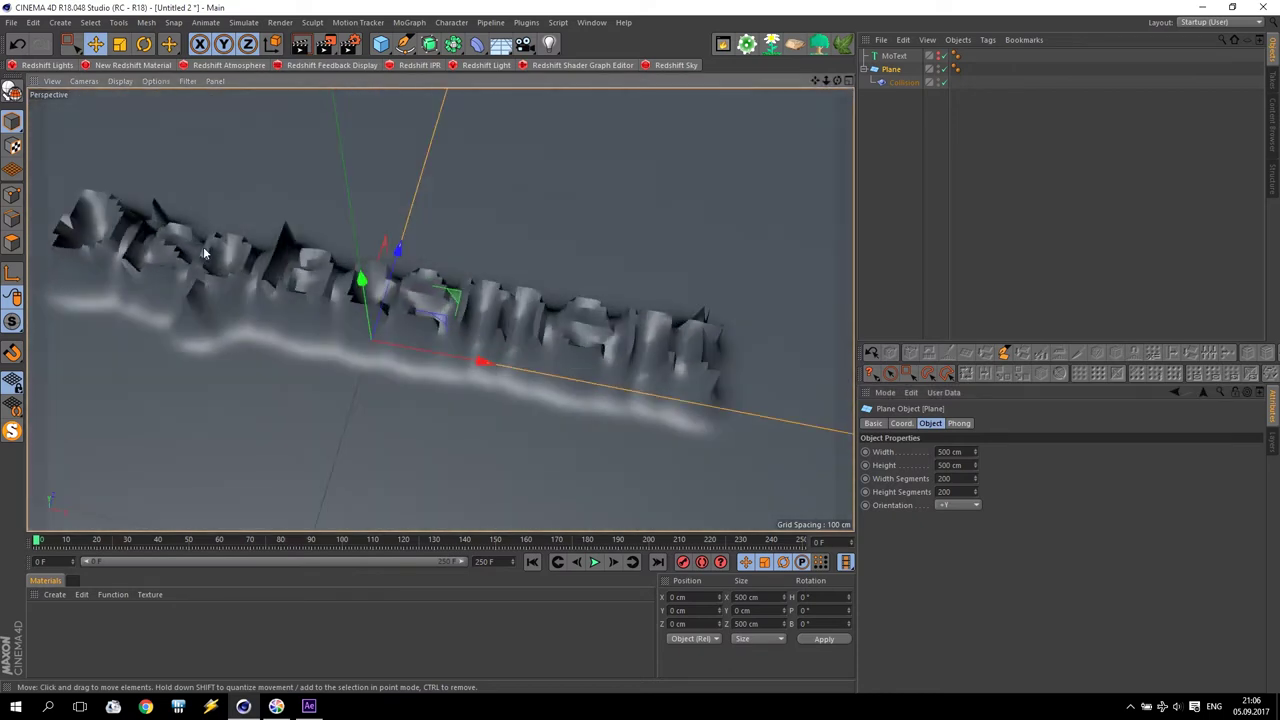
pyautogui.scroll(-4, 381, 313)
pyautogui.click(125, 81)
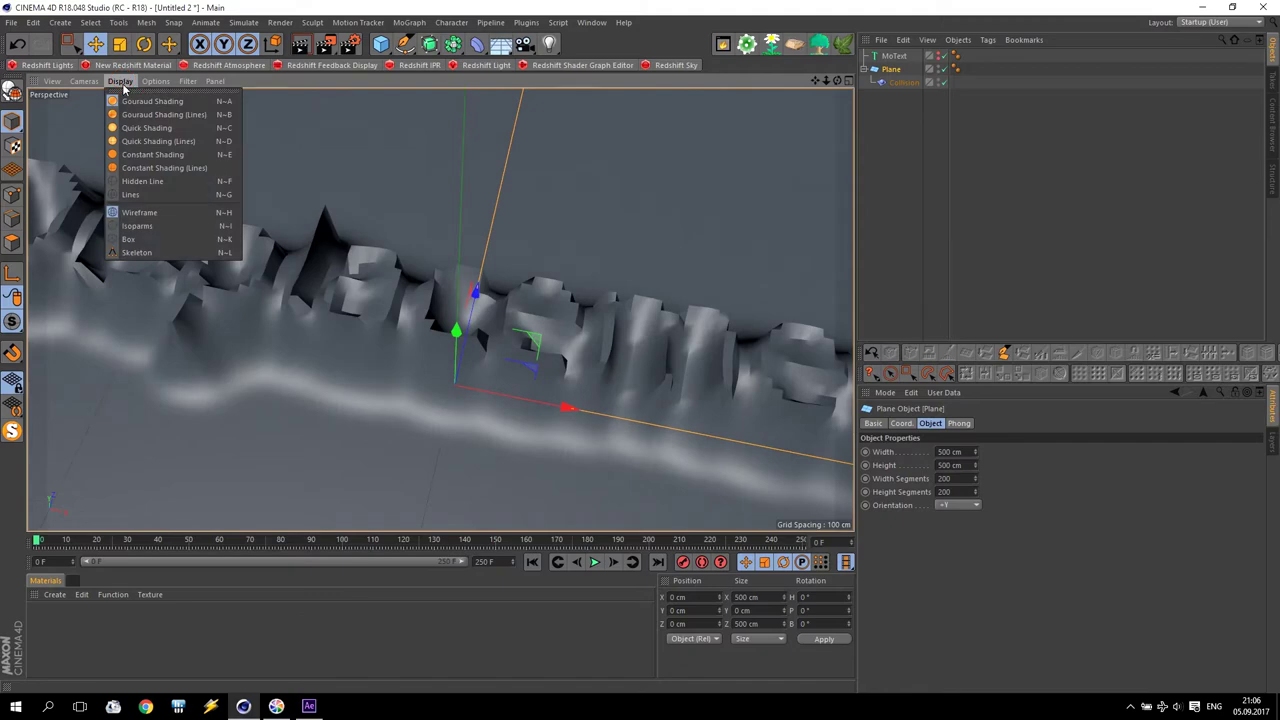
pyautogui.click(148, 144)
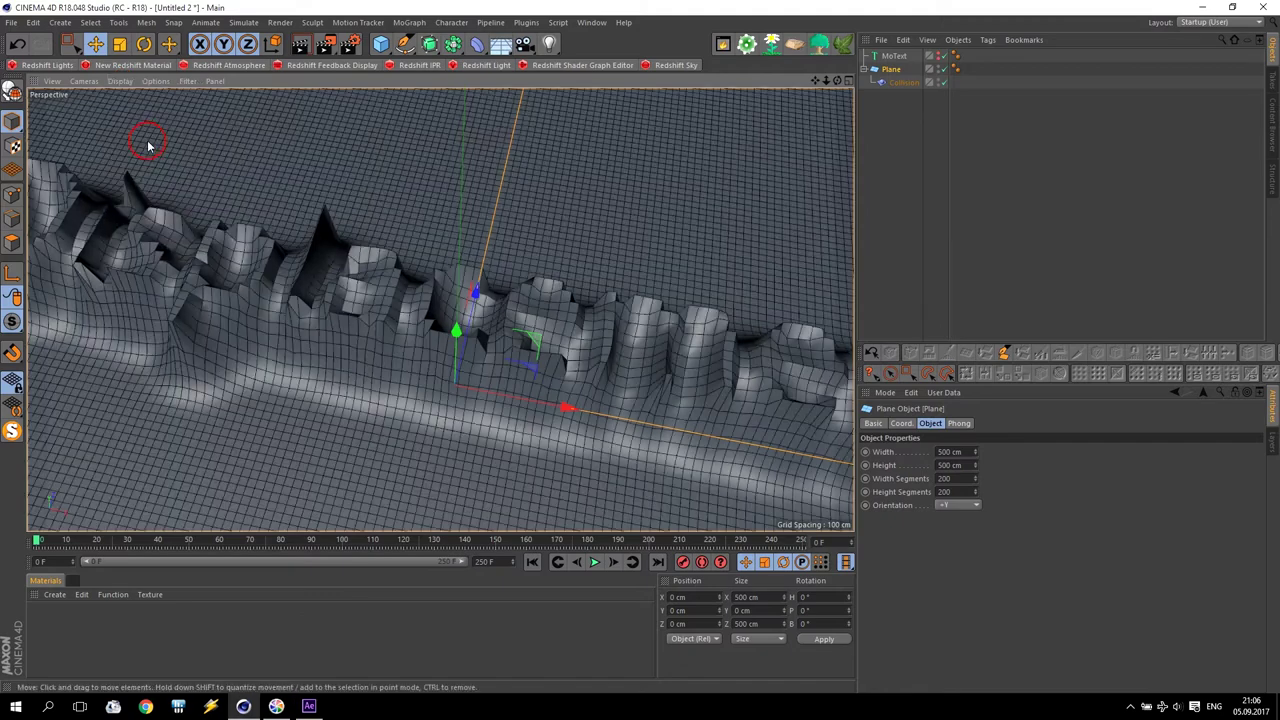
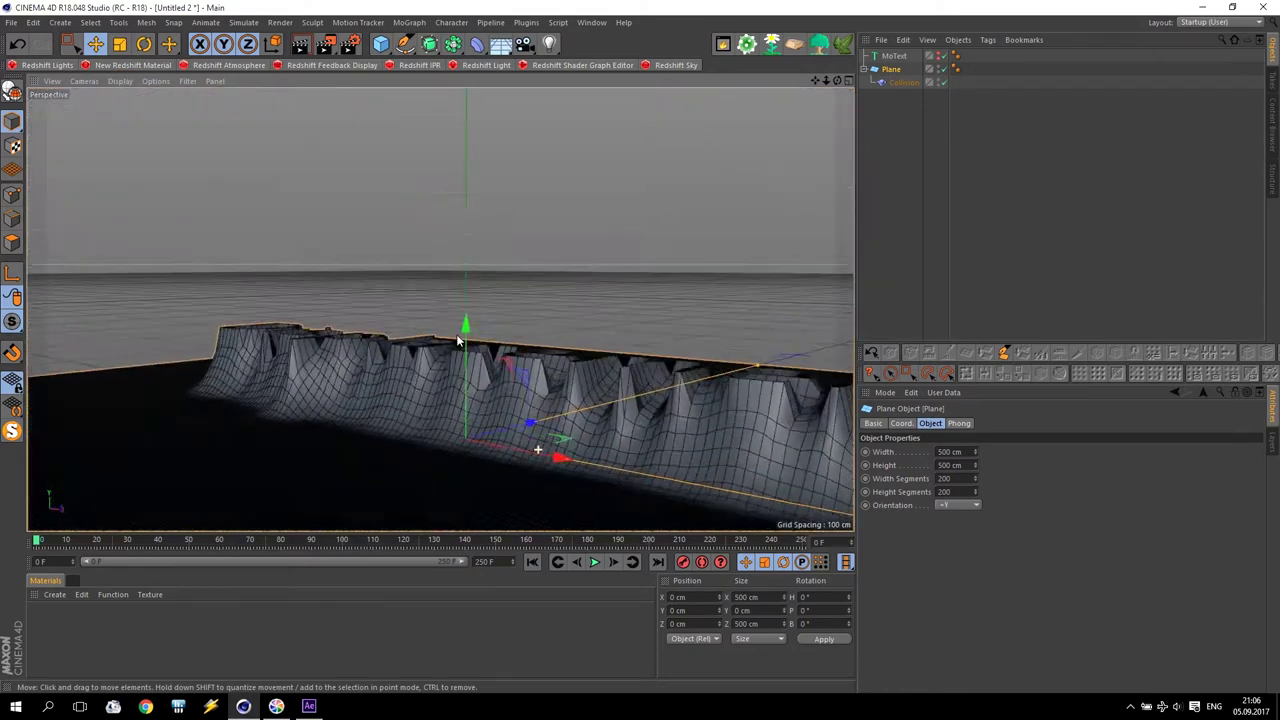
# - Try 500 width and height segments on the Plane and return both values to 200
pyautogui.click(889, 467)
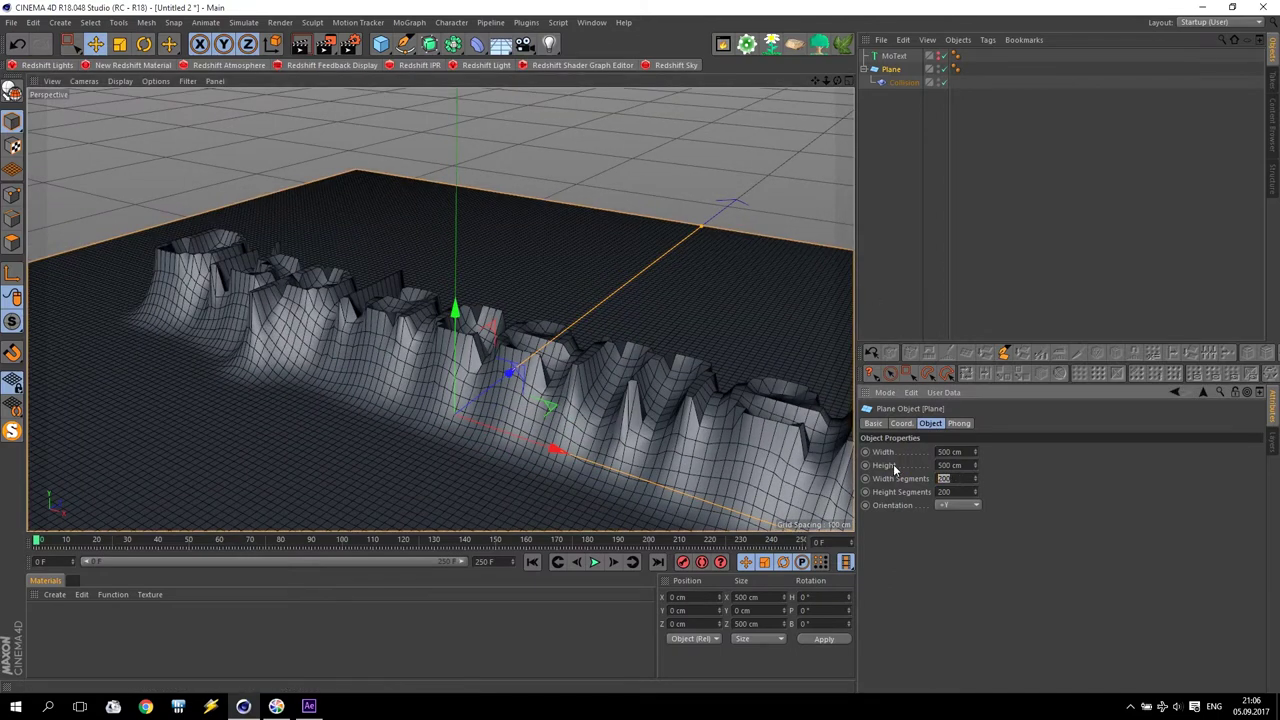
pyautogui.write('50')
pyautogui.write('50')
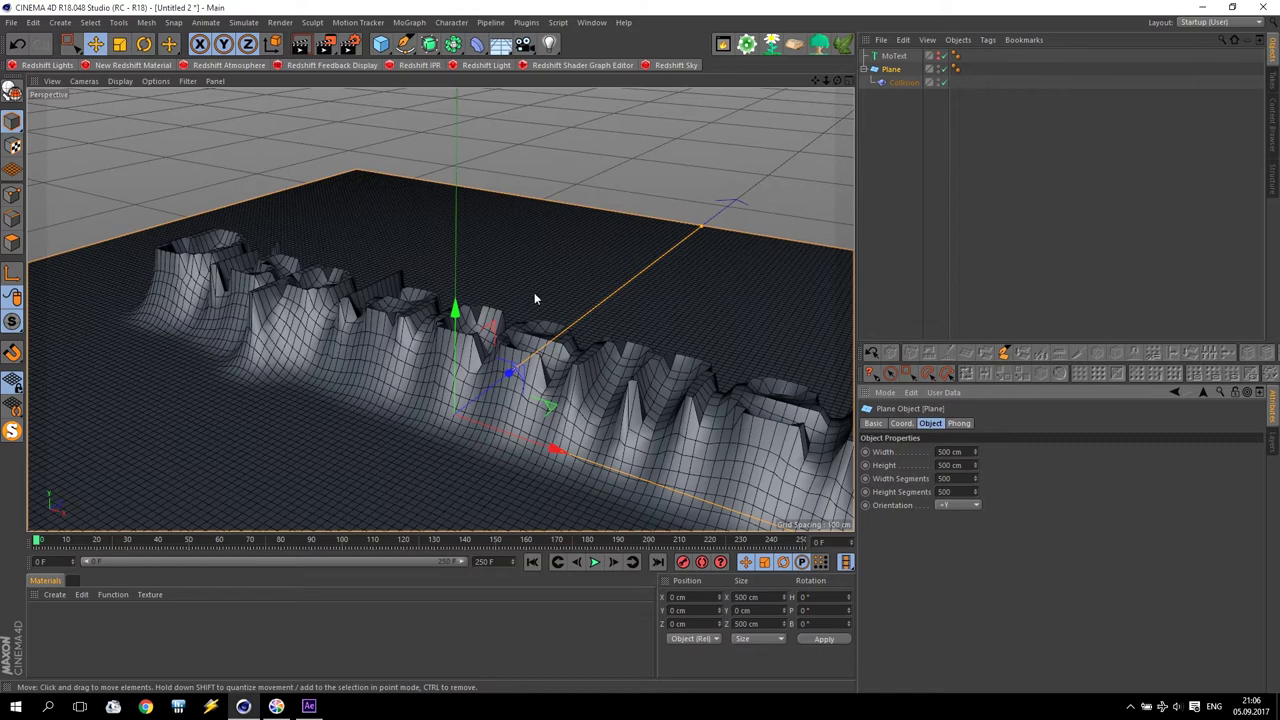
pyautogui.click(626, 177)
pyautogui.click(413, 350)
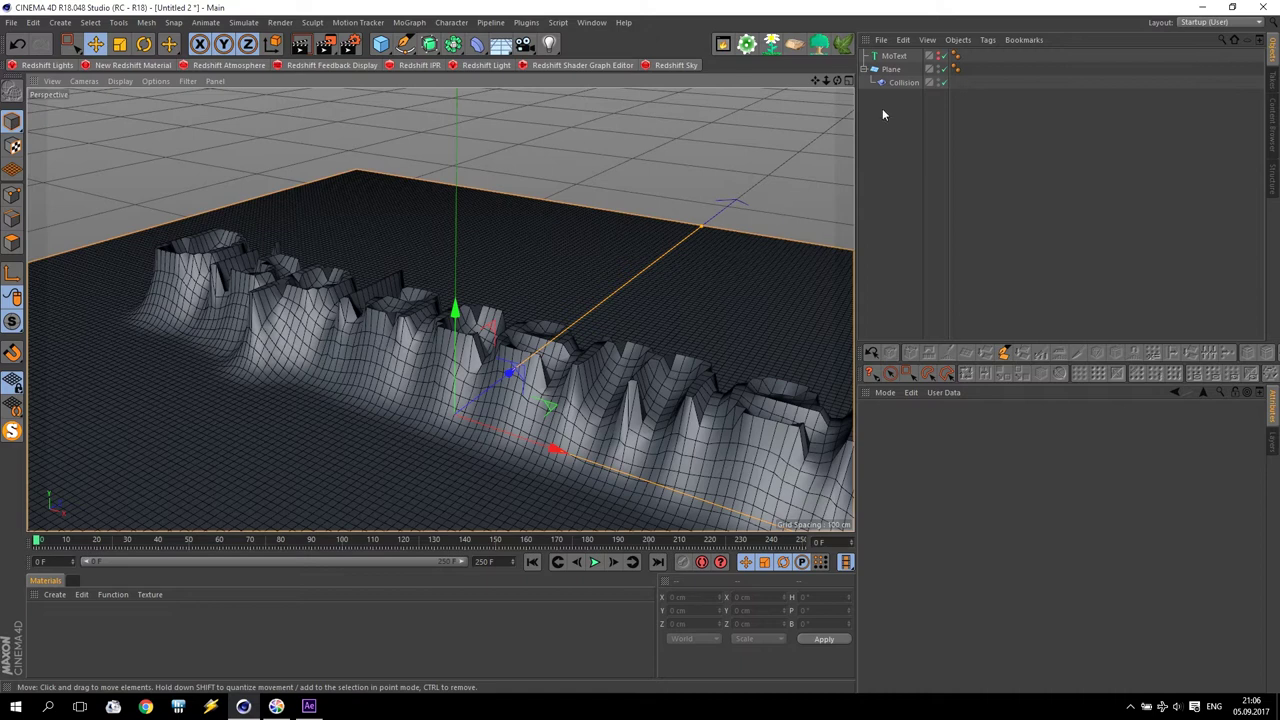
pyautogui.click(892, 70)
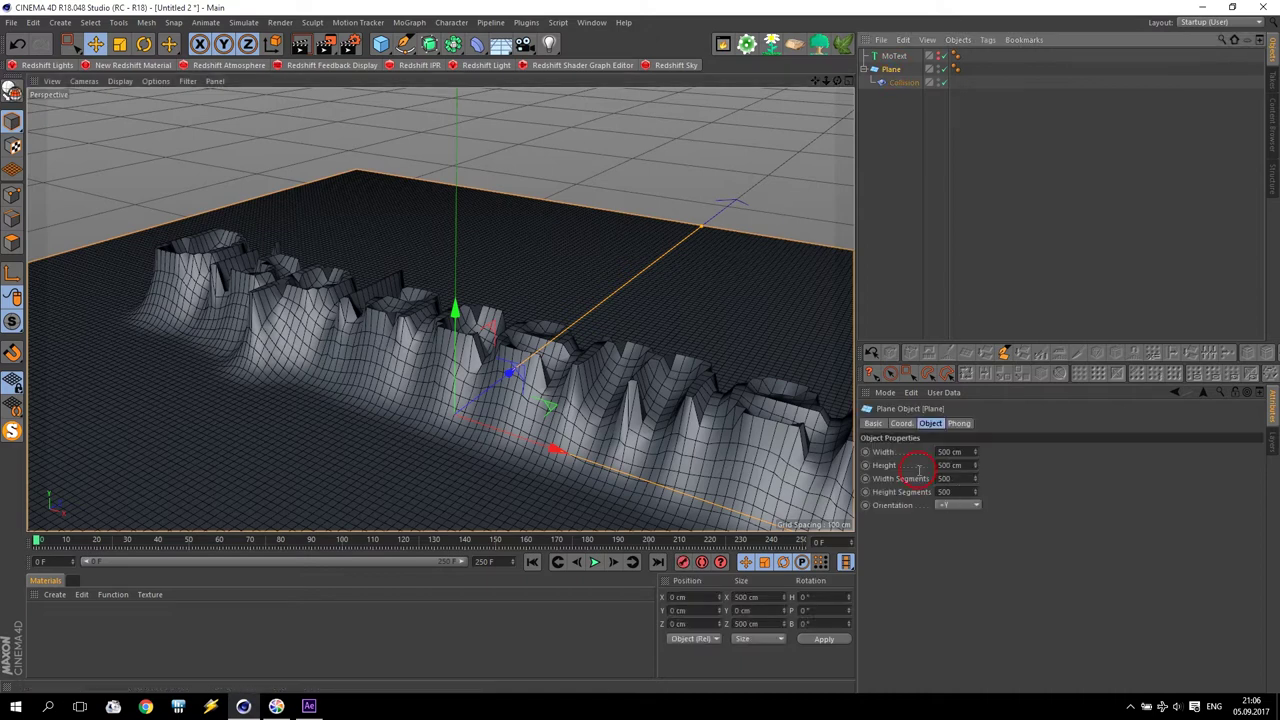
pyautogui.click(951, 480)
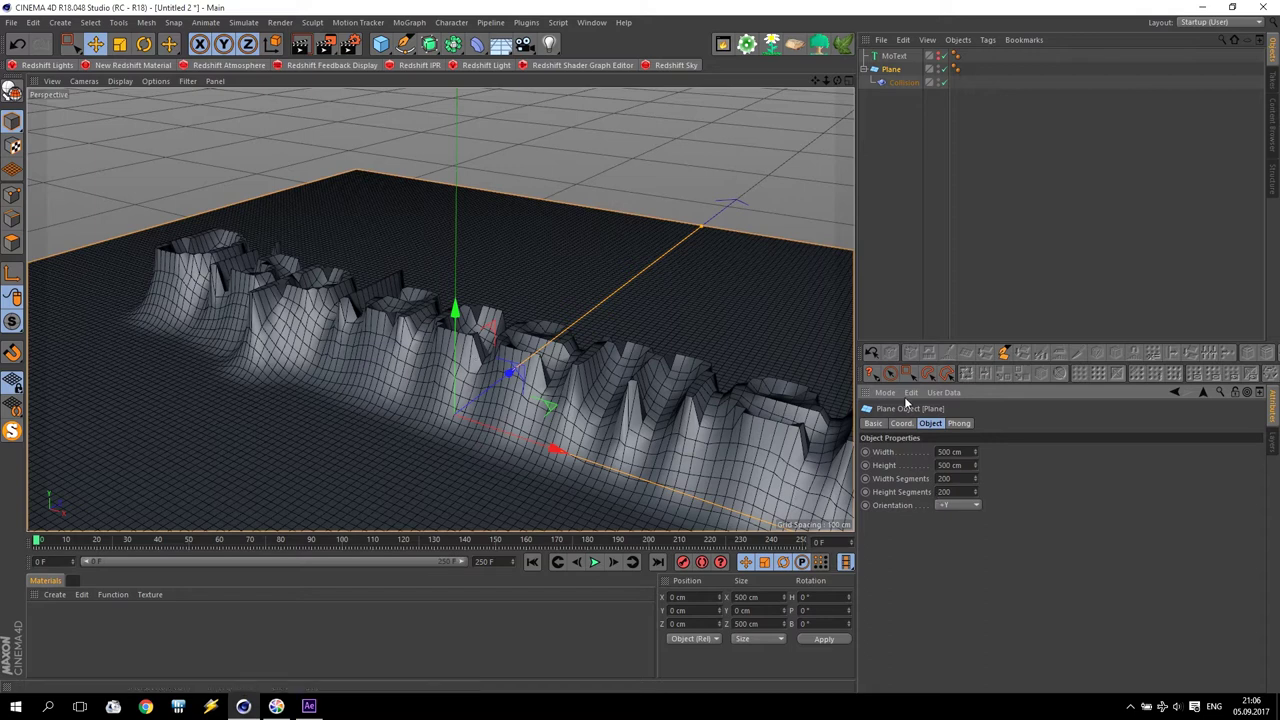
pyautogui.click(788, 191)
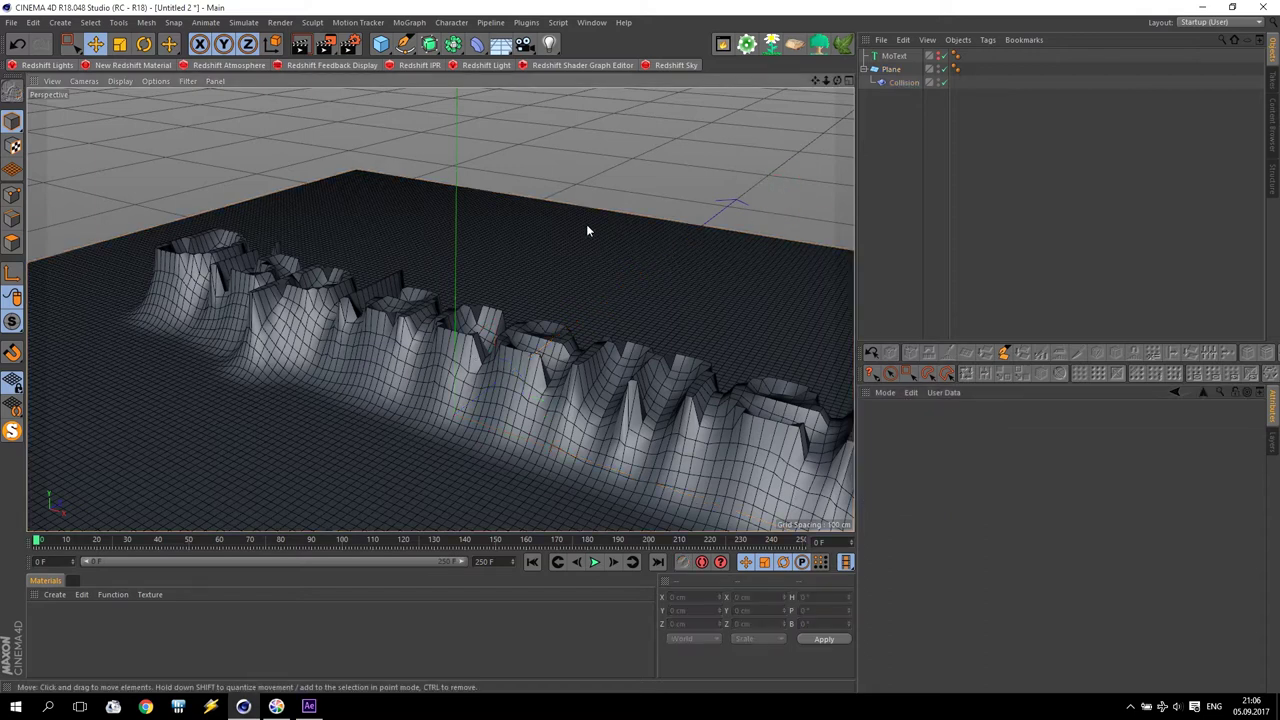
# - Lower the MoText beneath the plane and set its Y position to -5 cm
pyautogui.keyDown('alt'); pyautogui.moveTo(586, 229); pyautogui.dragTo(566, 289); pyautogui.keyUp('alt')
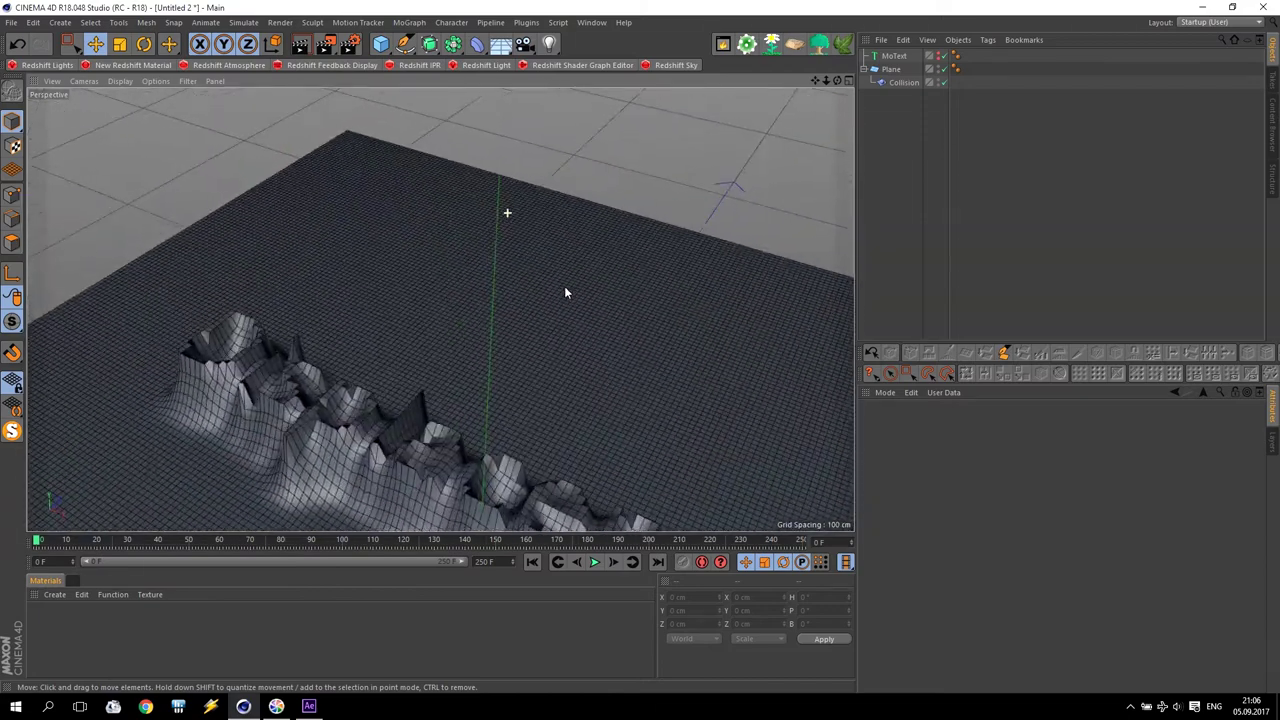
pyautogui.keyDown('alt'); pyautogui.moveTo(729, 191); pyautogui.dragTo(576, 384); pyautogui.keyUp('alt')
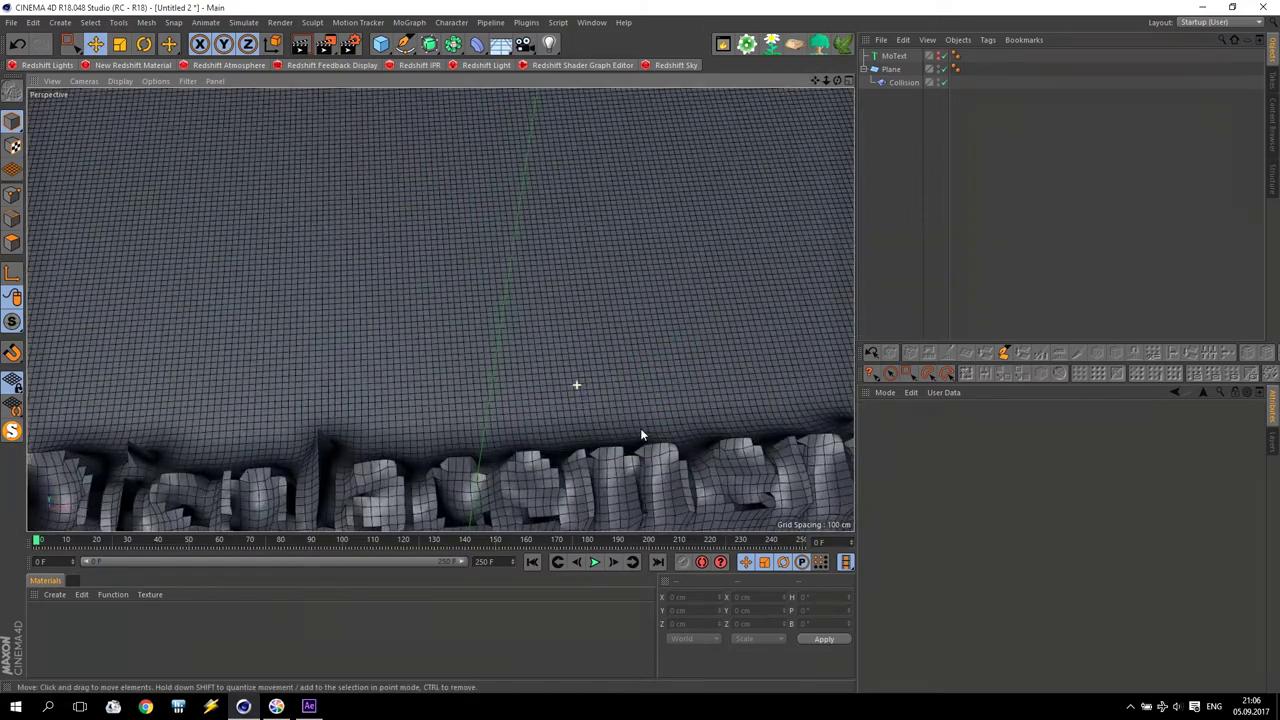
pyautogui.keyDown('alt'); pyautogui.moveTo(812, 86); pyautogui.dragTo(520, 330); pyautogui.keyUp('alt')
pyautogui.click(890, 69)
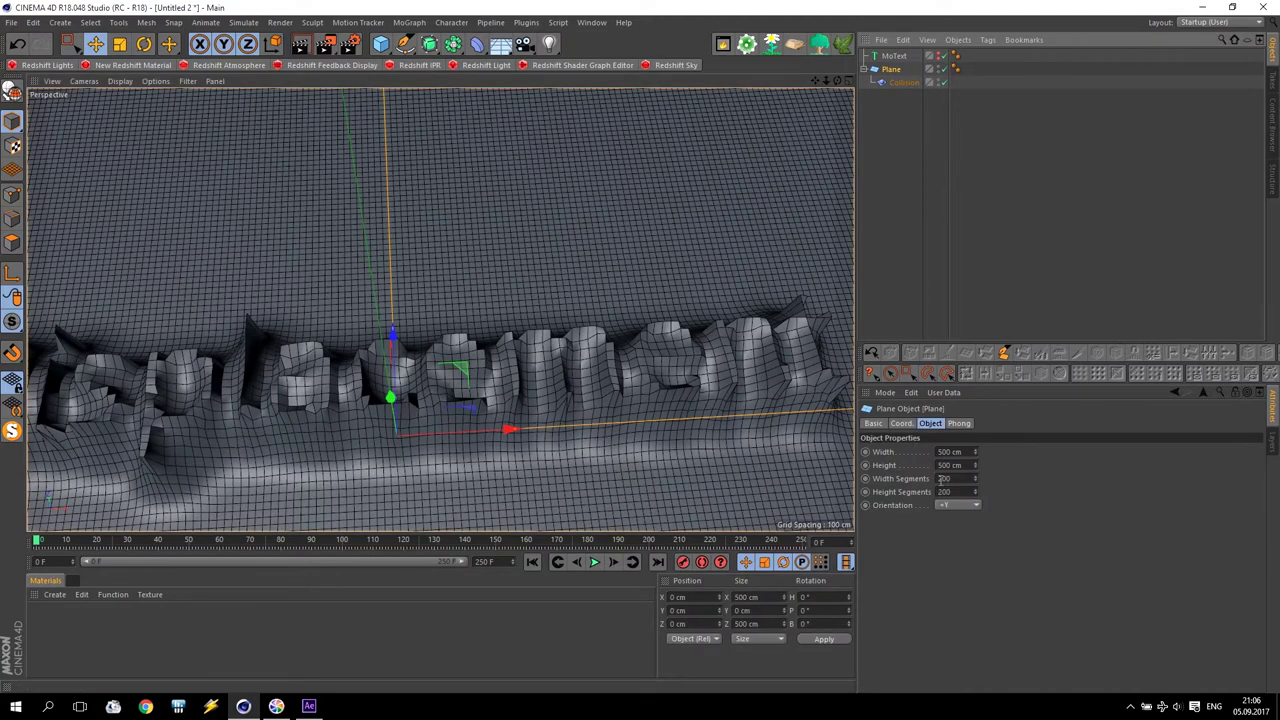
pyautogui.keyDown('alt'); pyautogui.moveTo(606, 487); pyautogui.dragTo(533, 382); pyautogui.keyUp('alt')
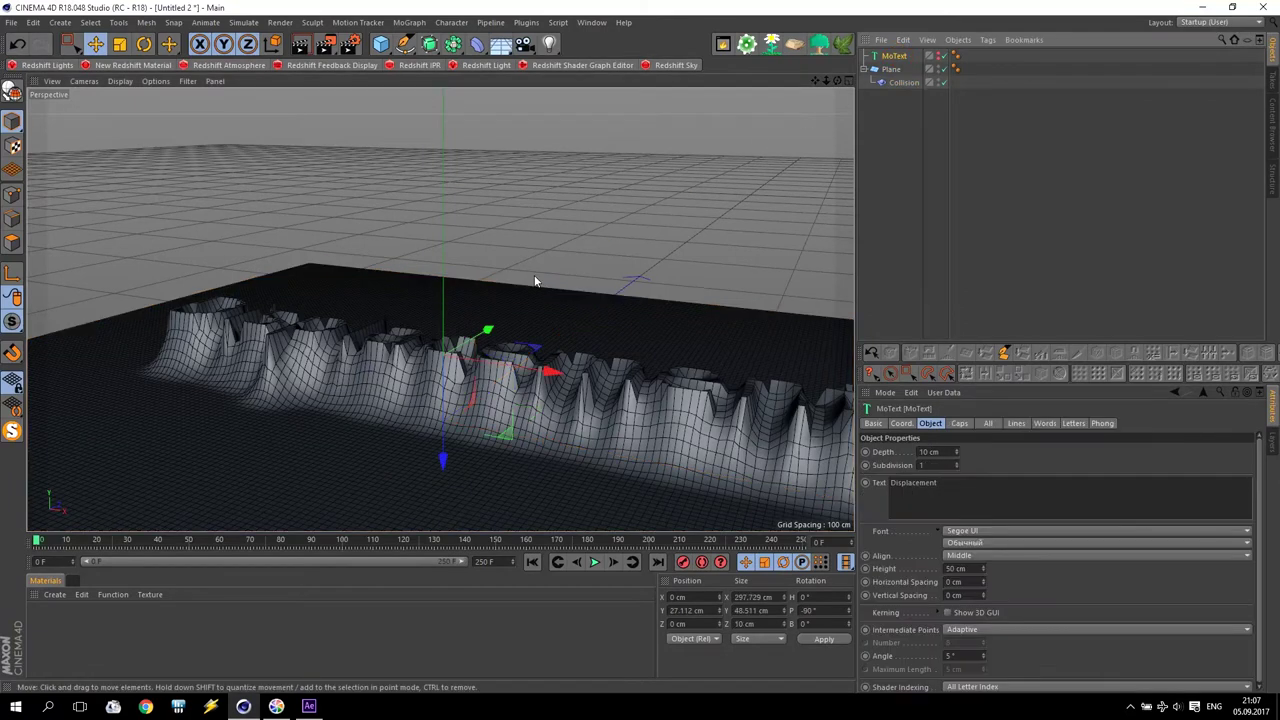
pyautogui.click(893, 55)
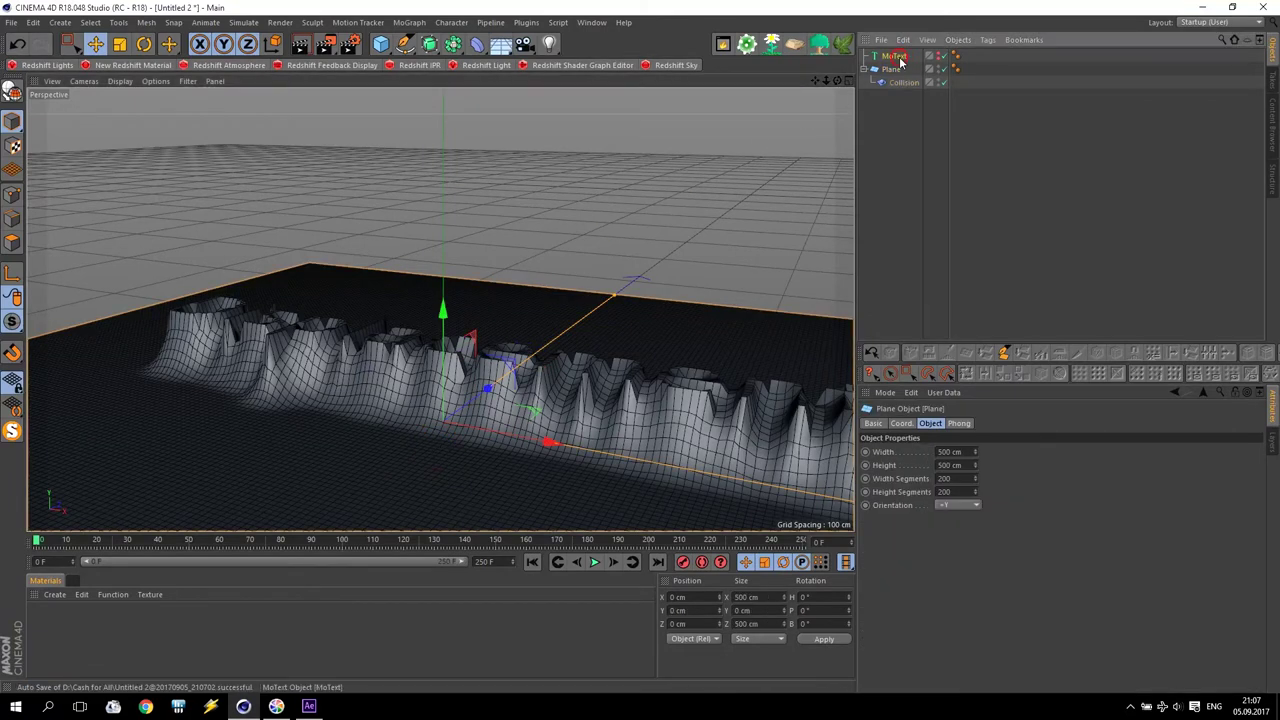
pyautogui.moveTo(443, 458); pyautogui.dragTo(446, 529)
pyautogui.doubleClick(683, 610)
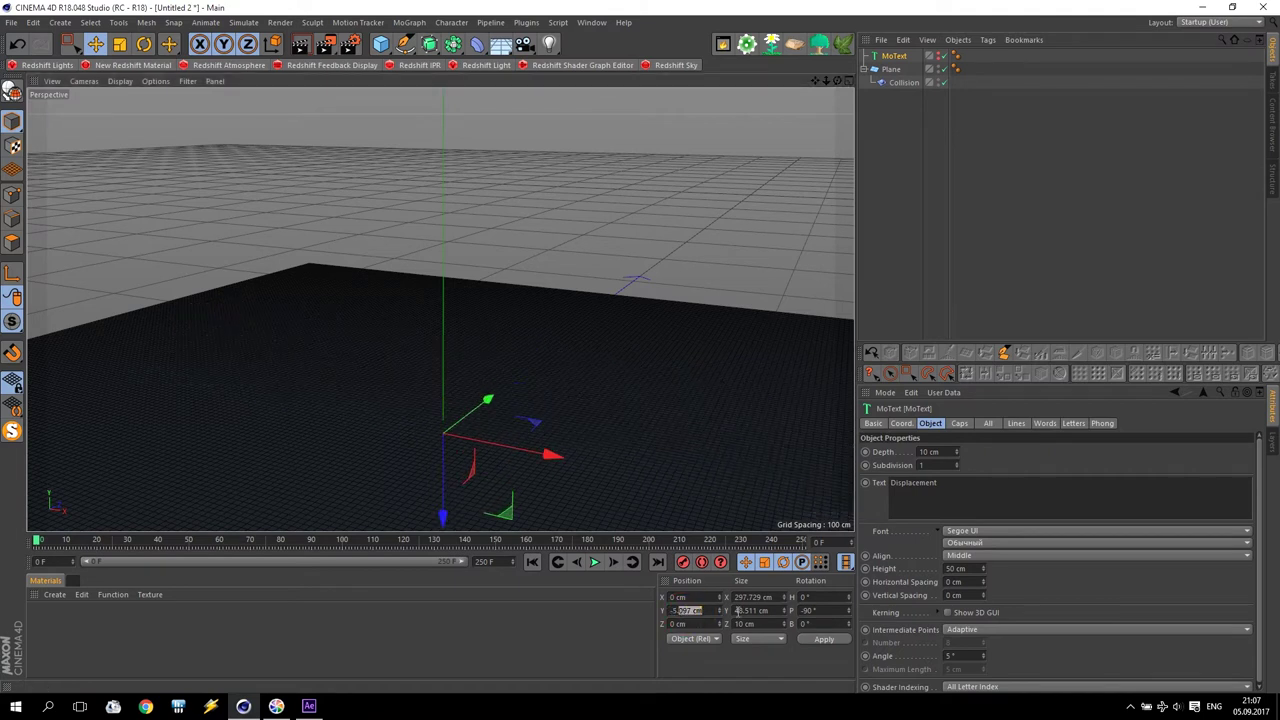
pyautogui.press('BackSpace')
# - Add a Plain effector to the MoText with a position offset of 0 cm in Y and -25 cm in Z
pyautogui.click(409, 22)
pyautogui.moveTo(430, 50)
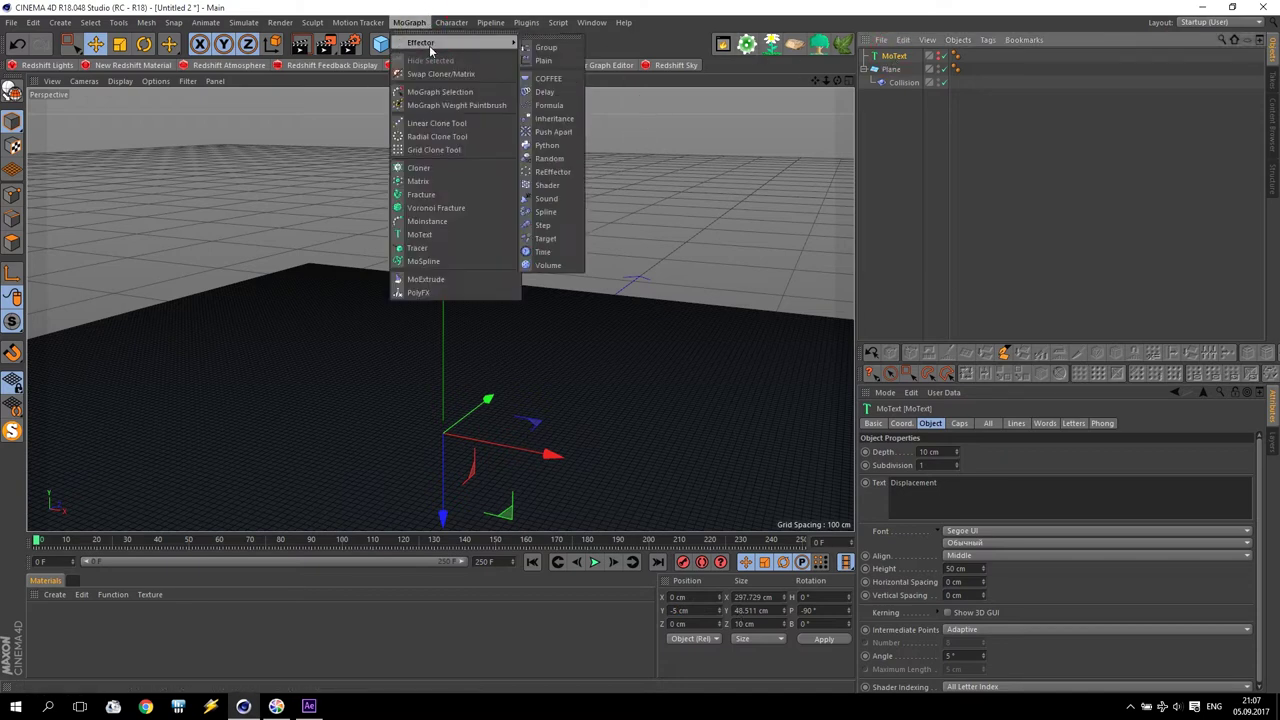
pyautogui.click(553, 62)
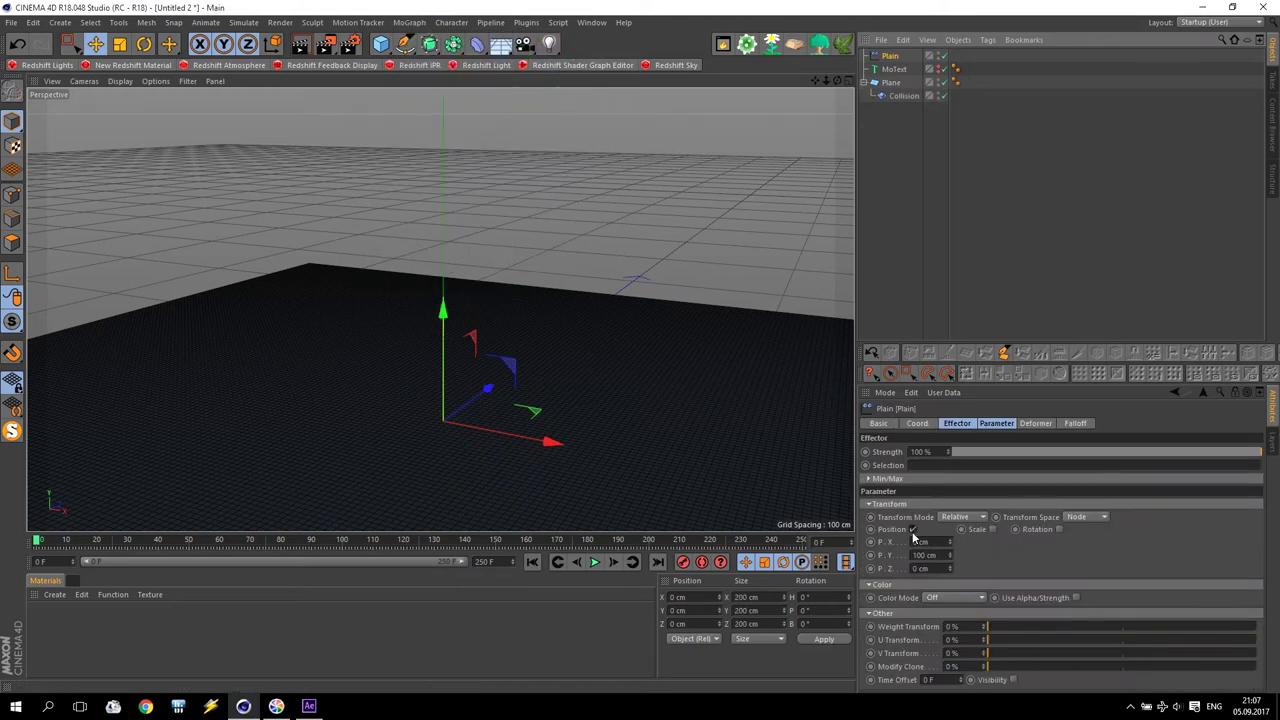
pyautogui.write('0')
pyautogui.press('Return')
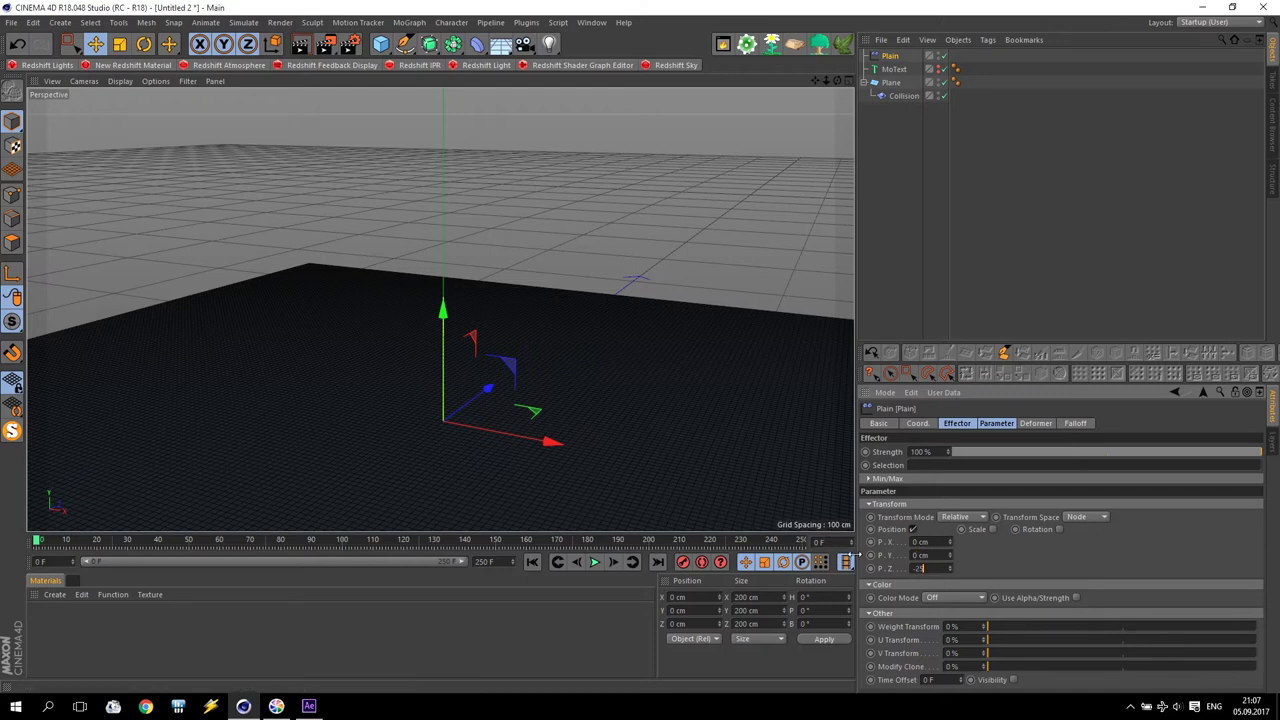
# - Give the Plain effector a Linear falloff shape
pyautogui.click(1076, 424)
pyautogui.click(980, 453)
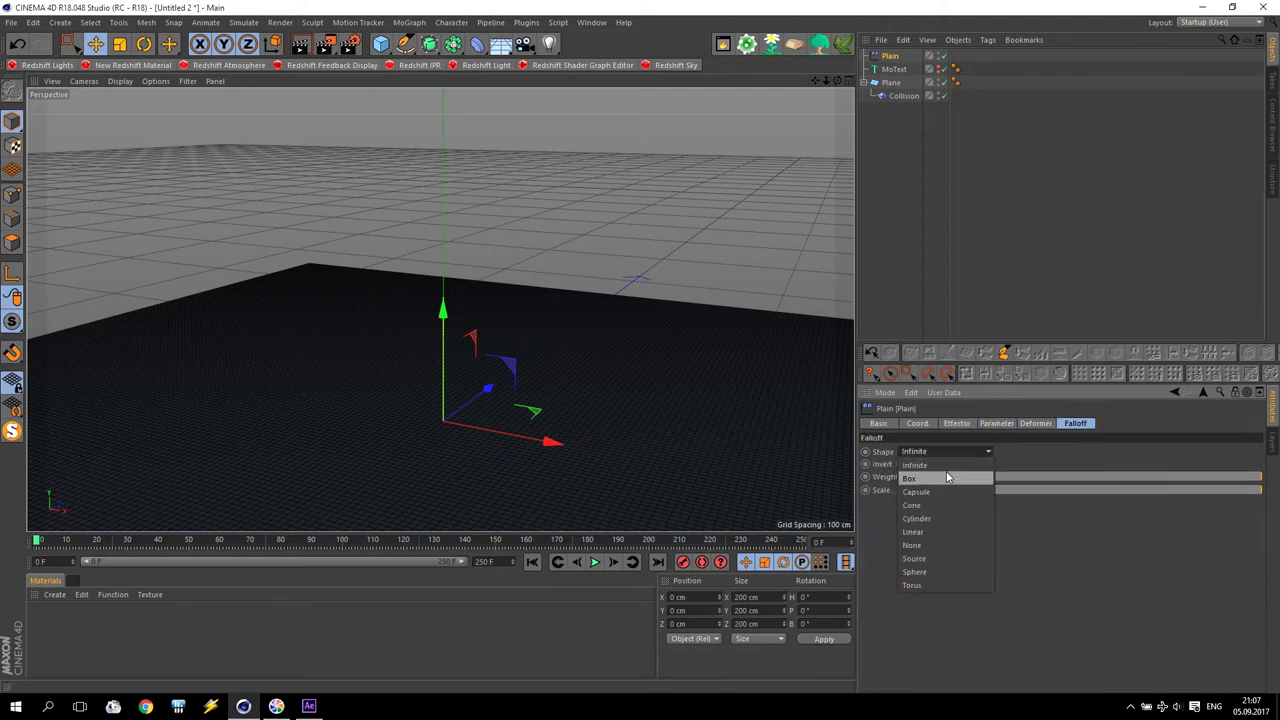
pyautogui.click(932, 533)
pyautogui.scroll(-5, 526, 366)
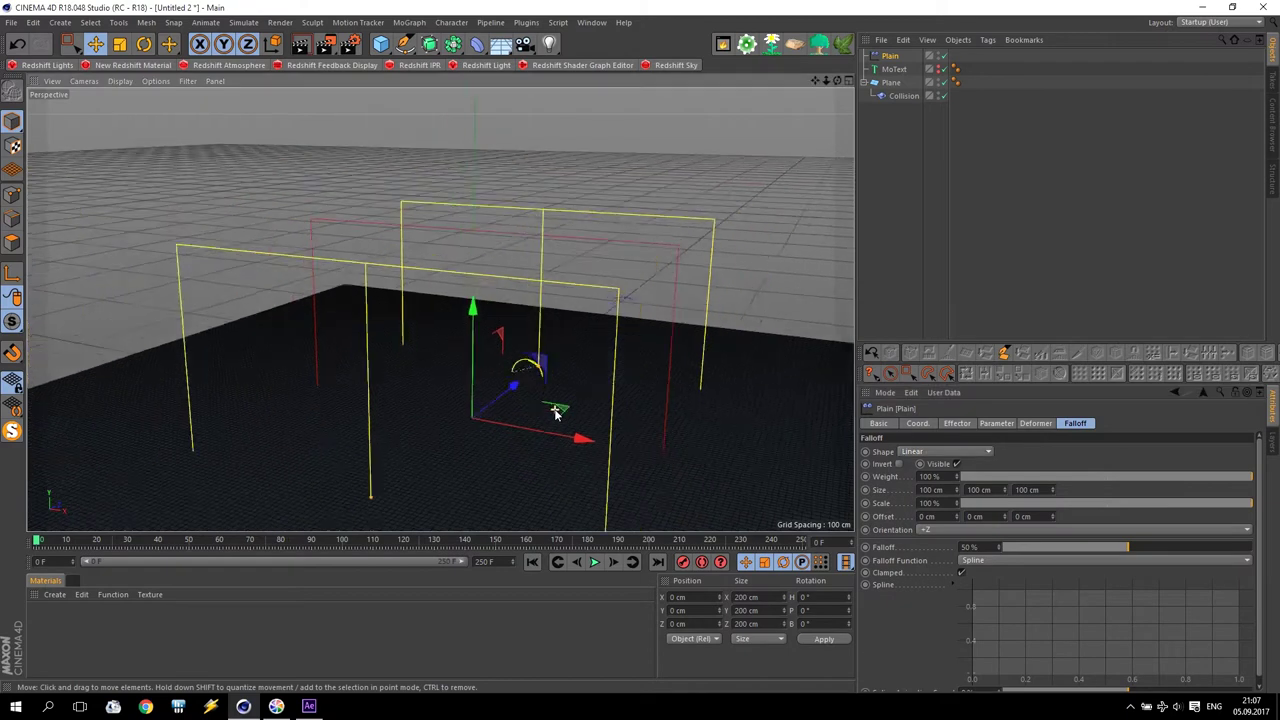
# - Rotate the Plain effector to a heading of -90° so its falloff runs along the text
pyautogui.click(144, 44)
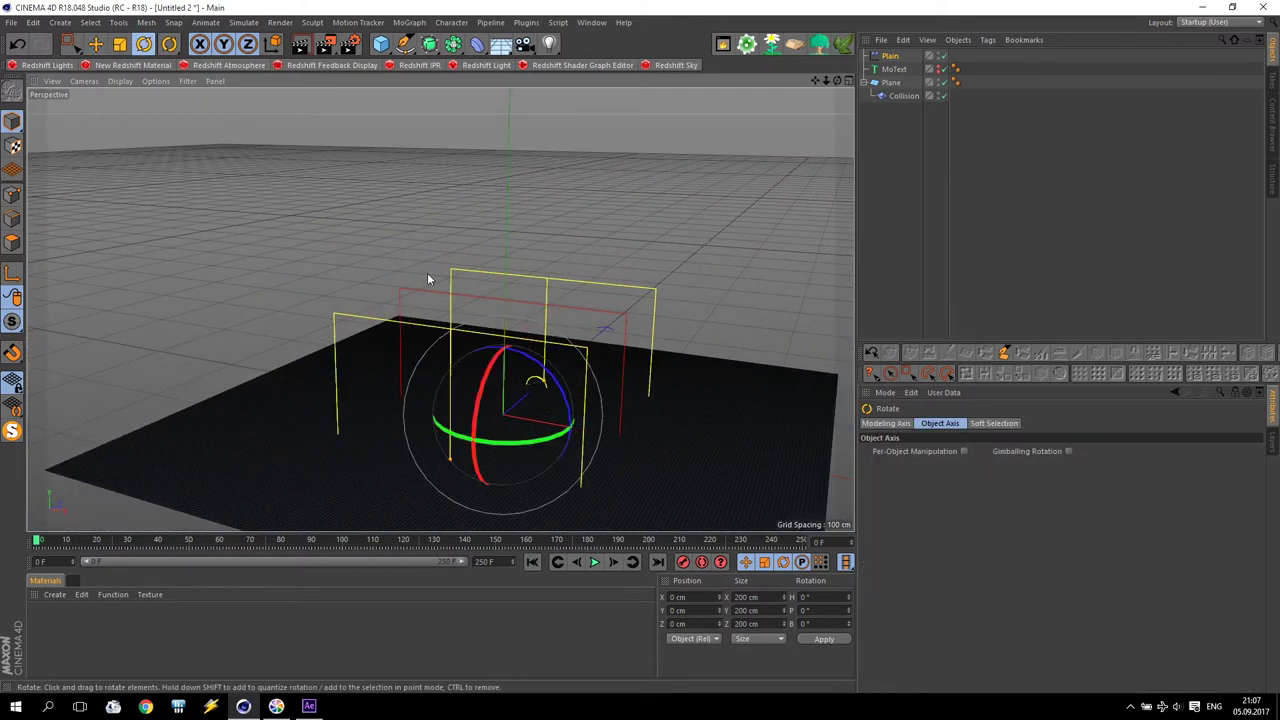
pyautogui.moveTo(544, 440); pyautogui.dragTo(555, 470)
pyautogui.click(95, 44)
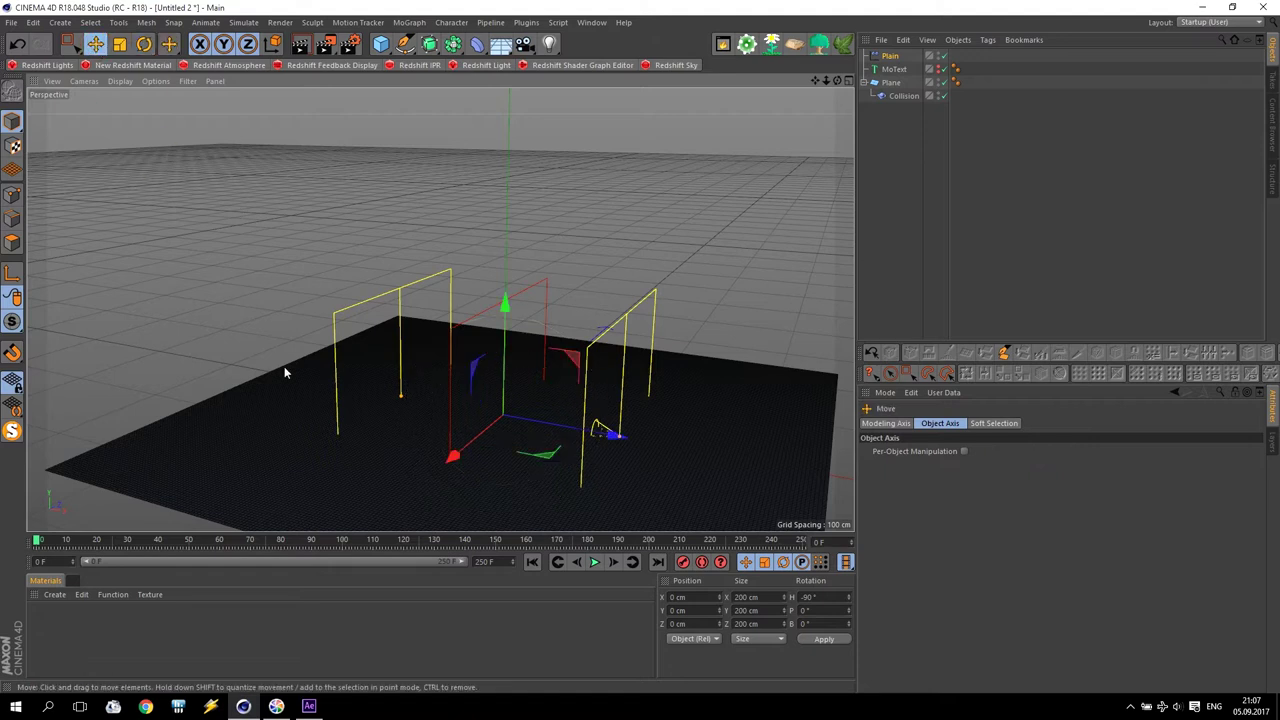
# - Make the hidden MoText visible again in the viewport
pyautogui.scroll(-5, 286, 371)
pyautogui.moveTo(477, 460)
pyautogui.keyDown('alt'); pyautogui.mouseDown()
pyautogui.moveTo(485, 433)
pyautogui.moveTo(471, 449)
pyautogui.mouseUp(); pyautogui.keyUp('alt')
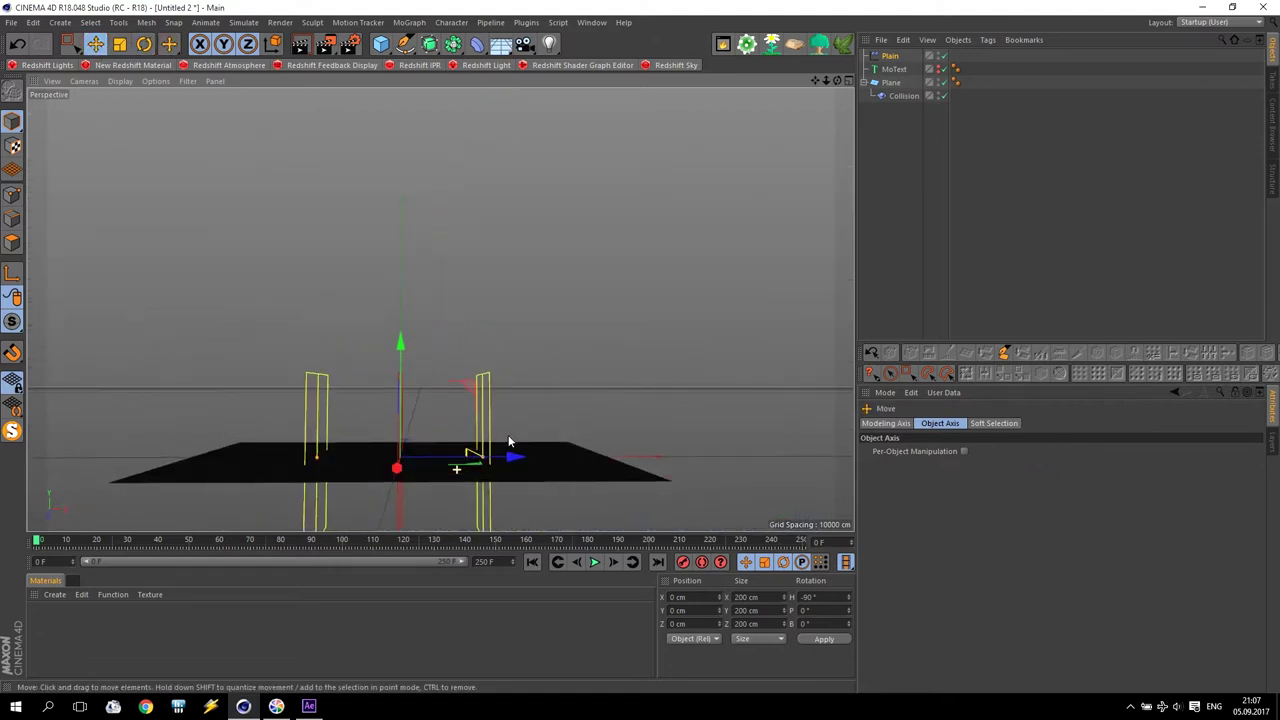
pyautogui.click(940, 70)
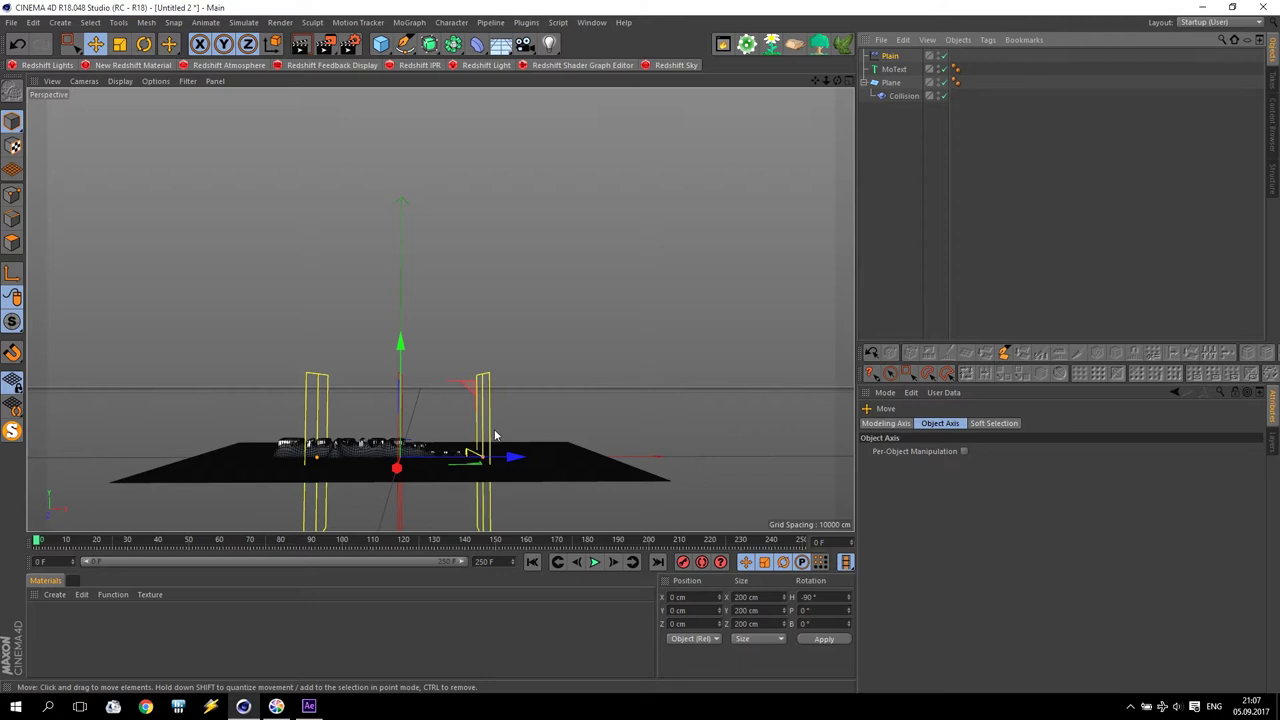
# - Slide the Plain effector along the X axis past the start of the text, to about -276 cm
pyautogui.keyDown('alt'); pyautogui.moveTo(338, 458); pyautogui.dragTo(240, 445); pyautogui.keyUp('alt')
pyautogui.scroll(-2, 415, 475)
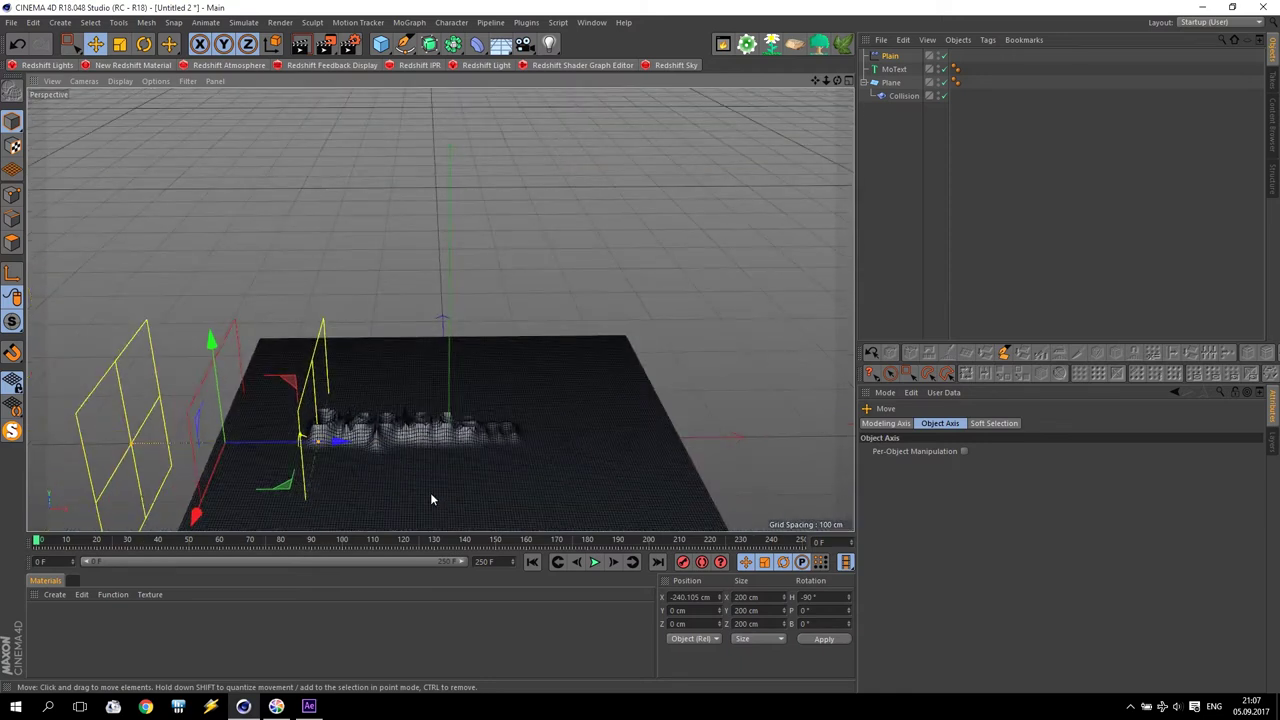
pyautogui.keyDown('alt'); pyautogui.moveTo(432, 499); pyautogui.dragTo(355, 526); pyautogui.keyUp('alt')
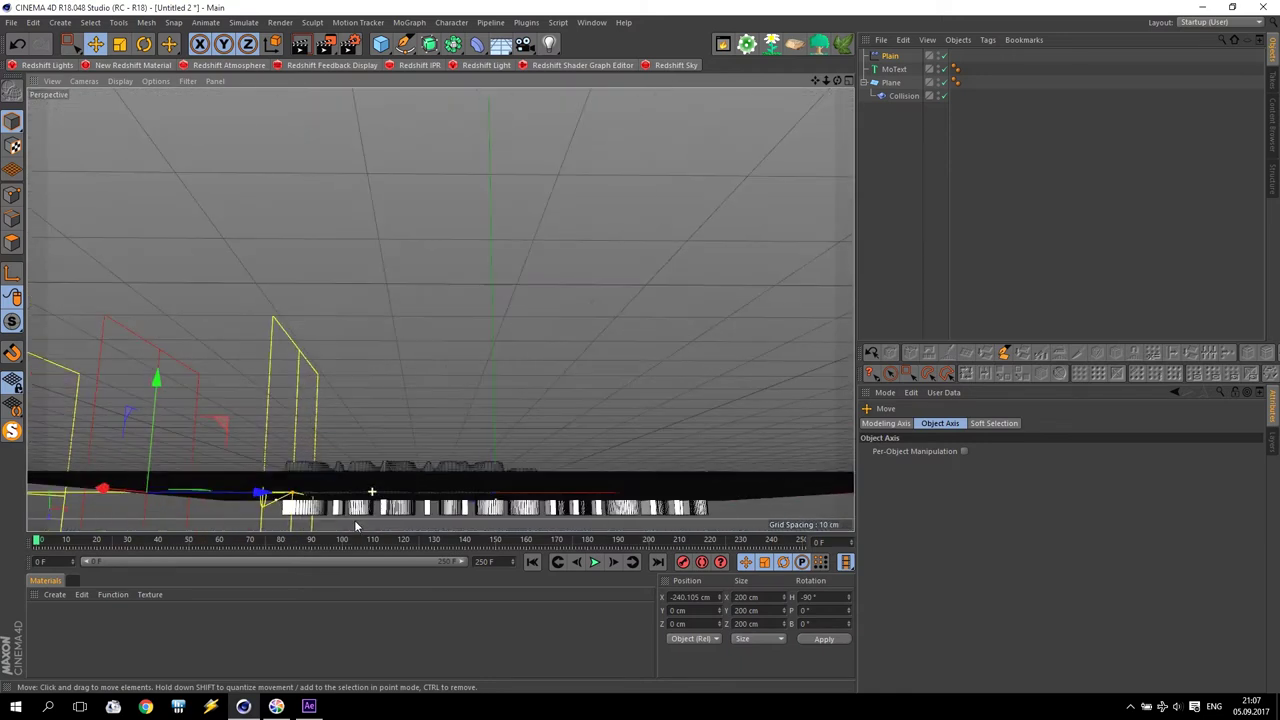
pyautogui.moveTo(255, 500); pyautogui.dragTo(350, 610)
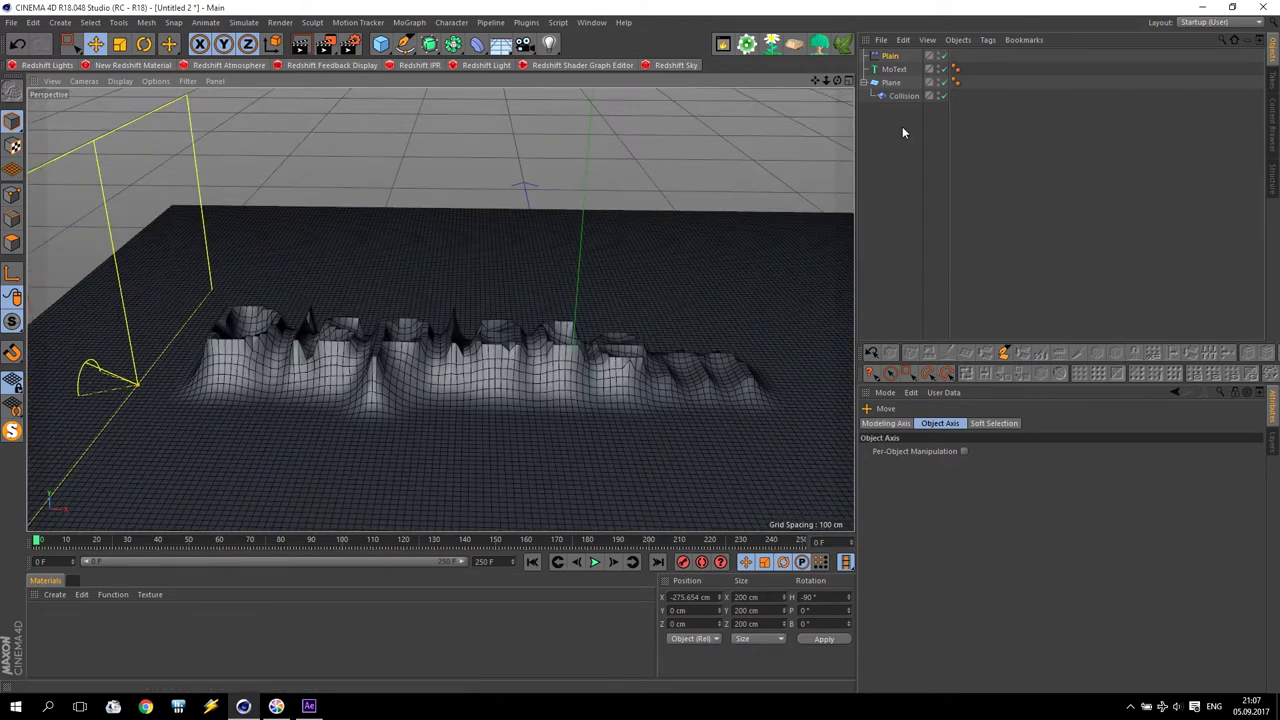
# - Try 100 width and height segments on the Plane and restore both to 200
pyautogui.click(889, 83)
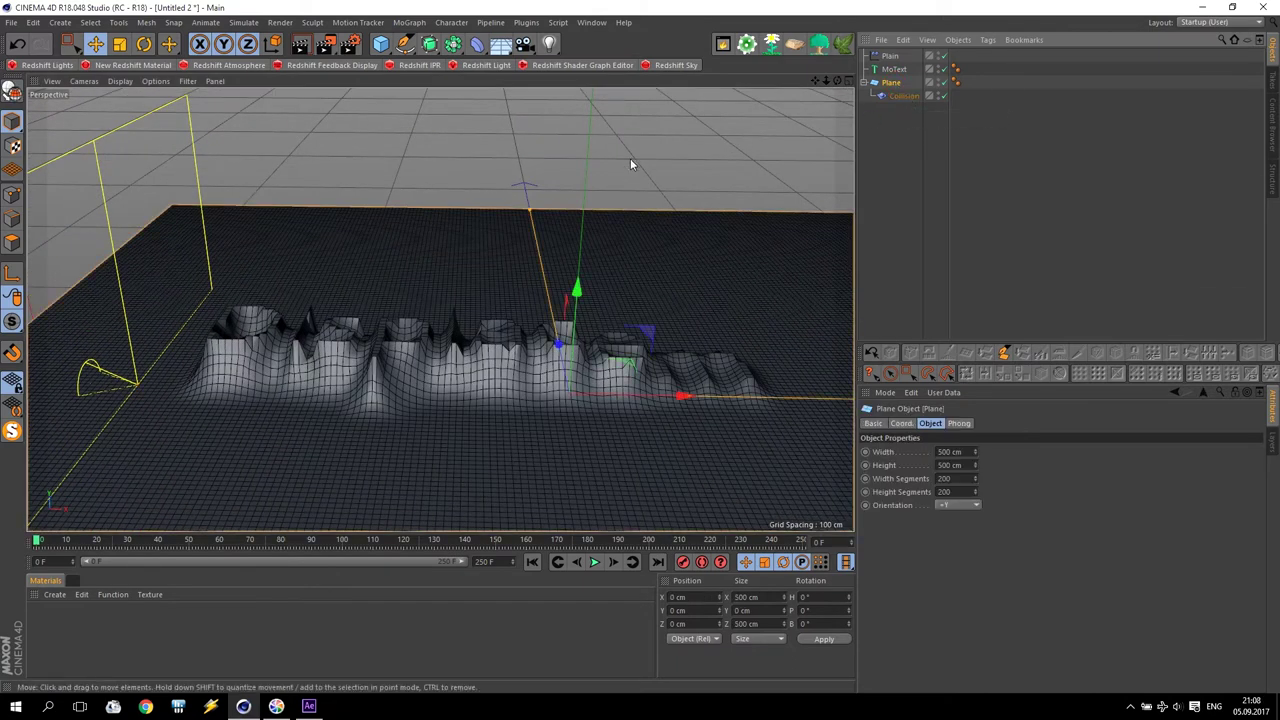
pyautogui.click(958, 478)
pyautogui.write('1')
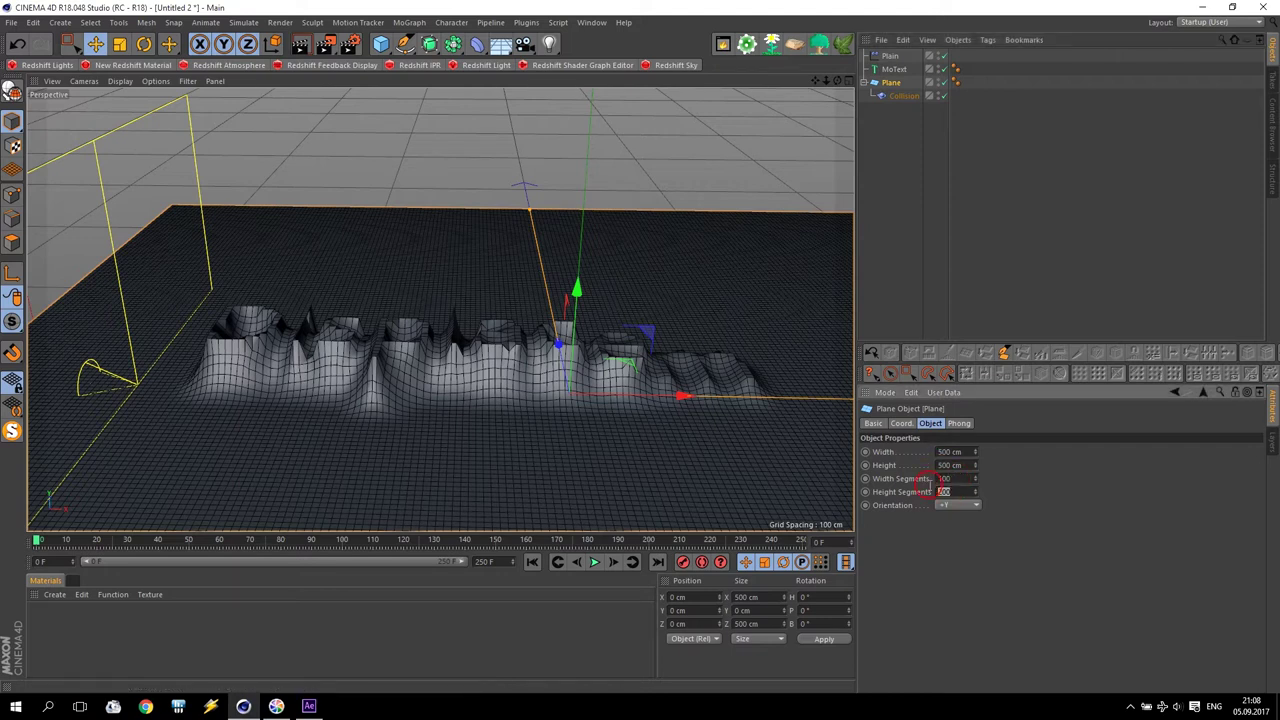
pyautogui.write('100')
pyautogui.press('Return')
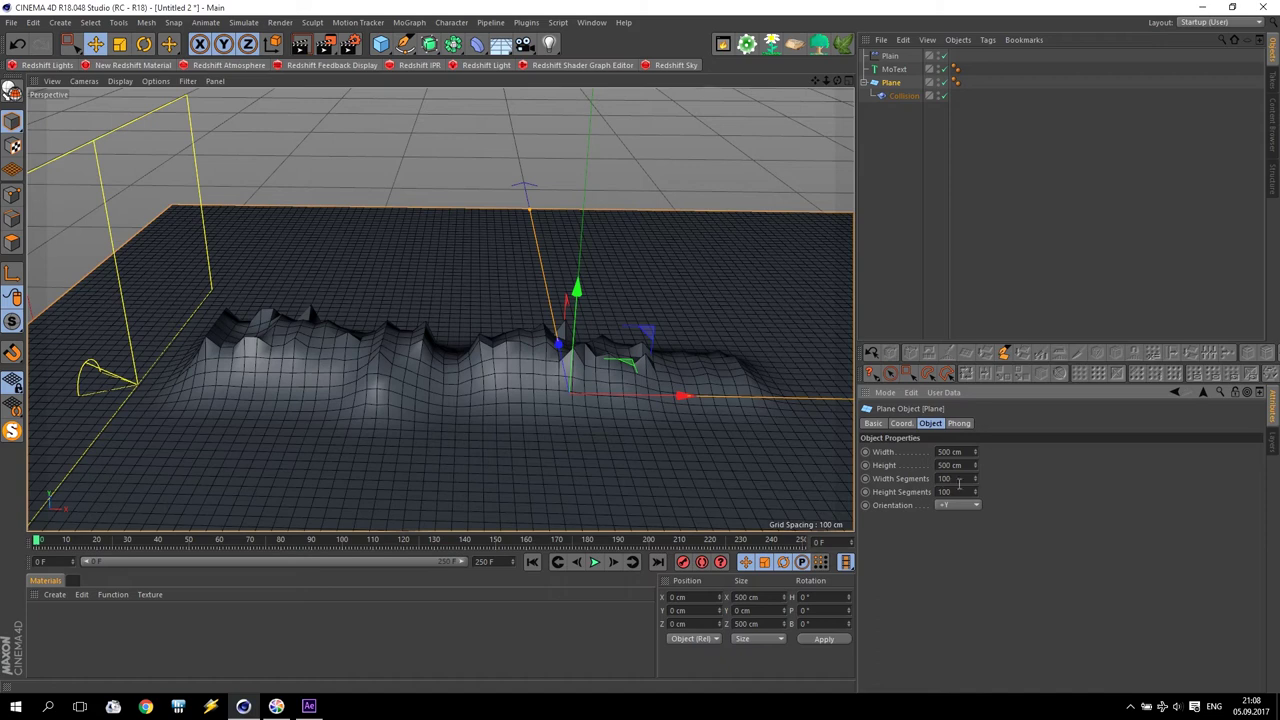
pyautogui.click(958, 480)
pyautogui.write('200')
pyautogui.press('Return')
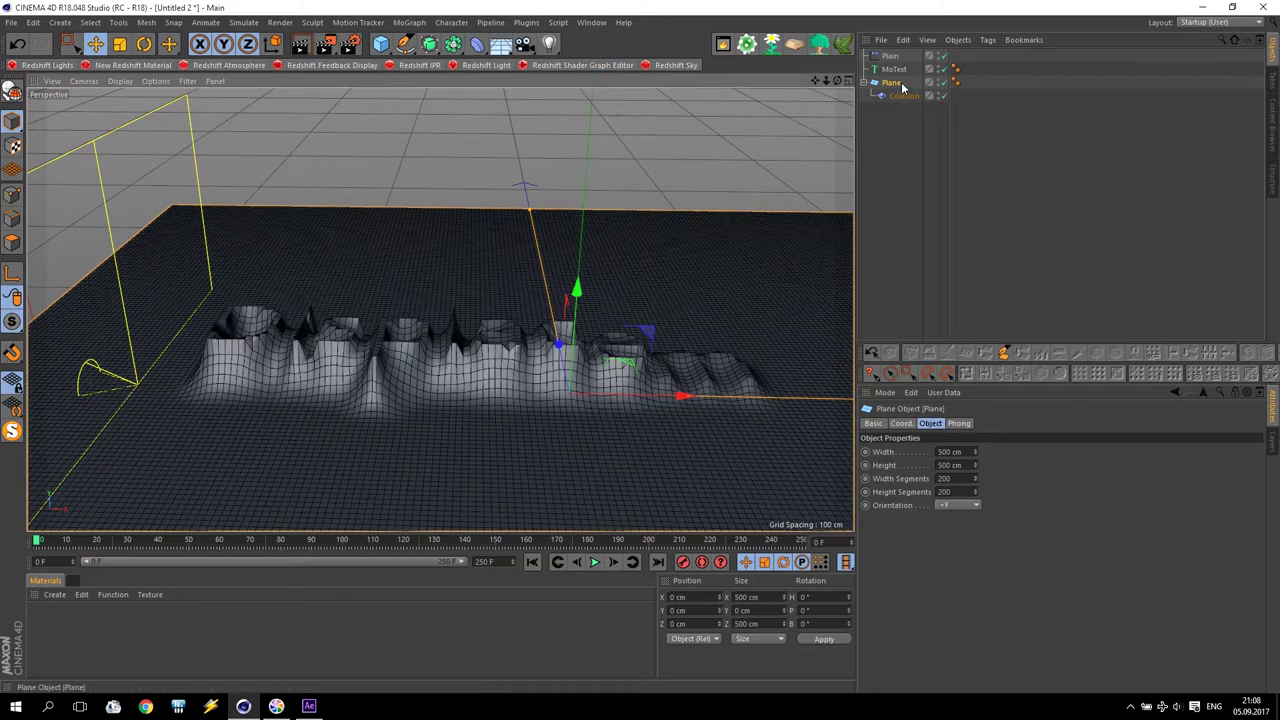
# - Detach the Collision deformer from the Plane and undo the change to put it back under the Plane
pyautogui.moveTo(895, 95); pyautogui.dragTo(891, 131)
pyautogui.click(891, 84)
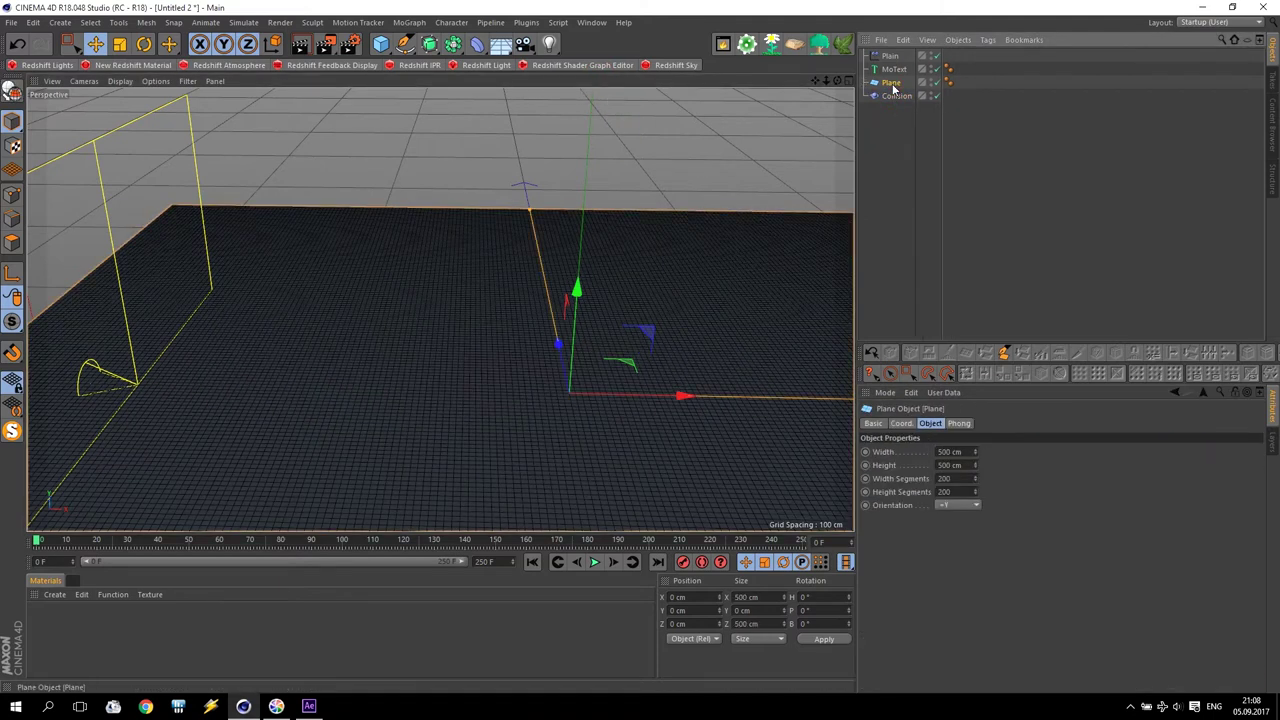
pyautogui.press('Delete')
pyautogui.click(17, 44)
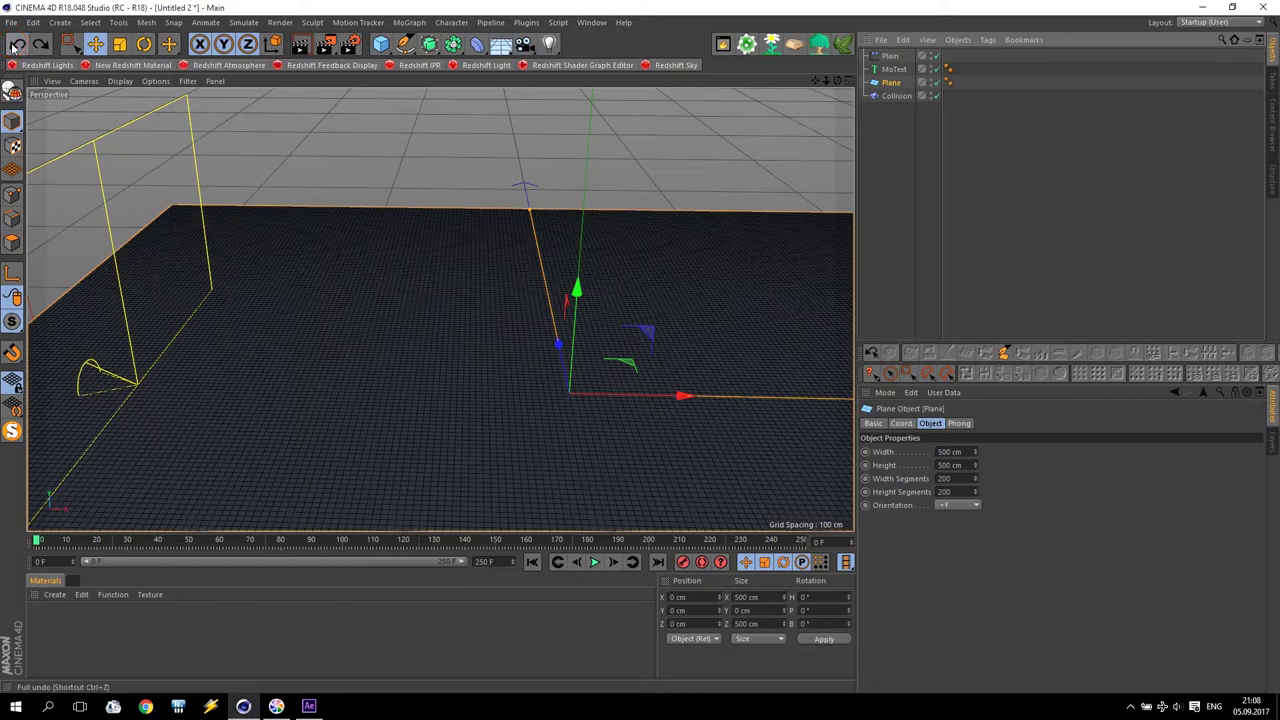
pyautogui.click(902, 94)
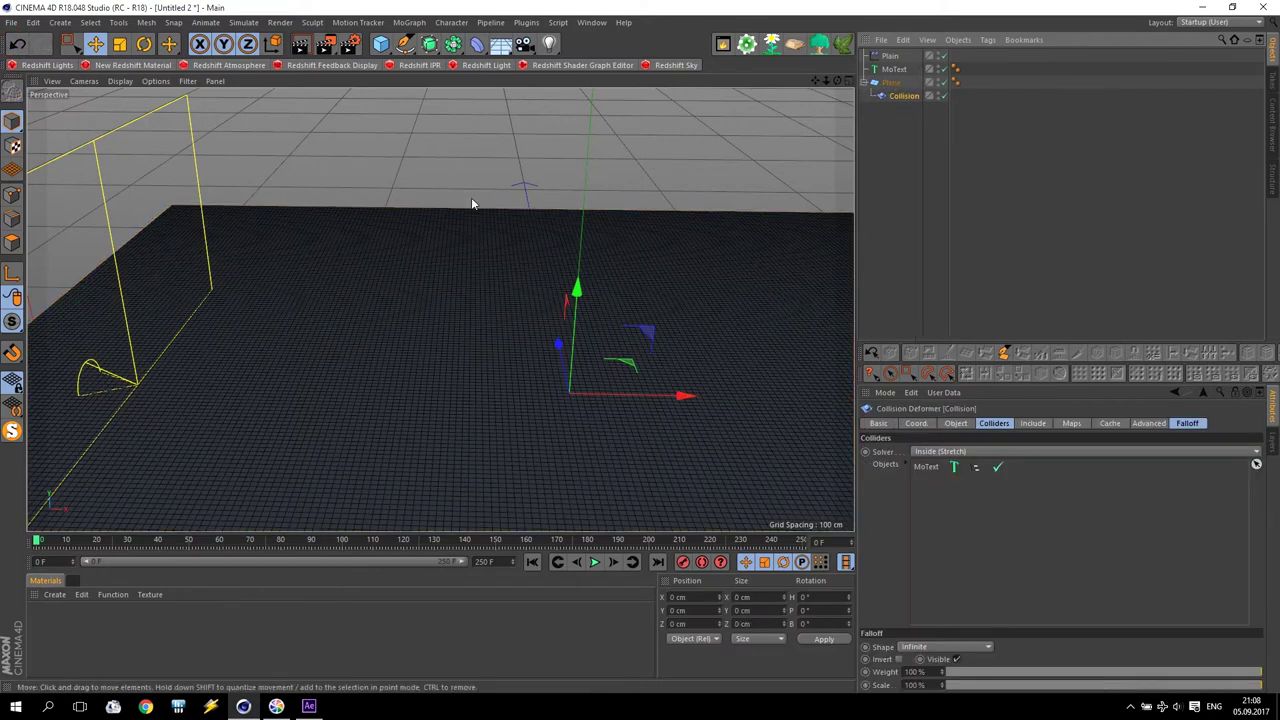
# - Move the Plain effector along X to about -246 cm so its falloff edge meets the first letter
pyautogui.click(890, 57)
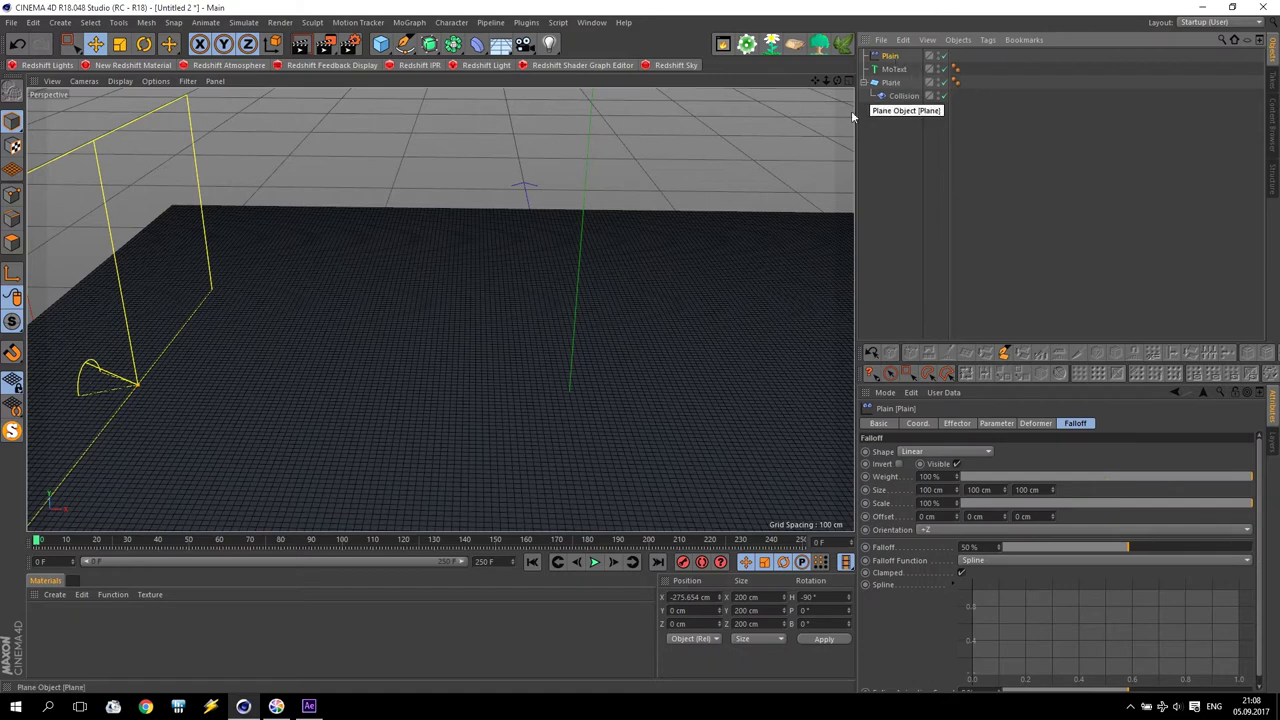
pyautogui.click(917, 423)
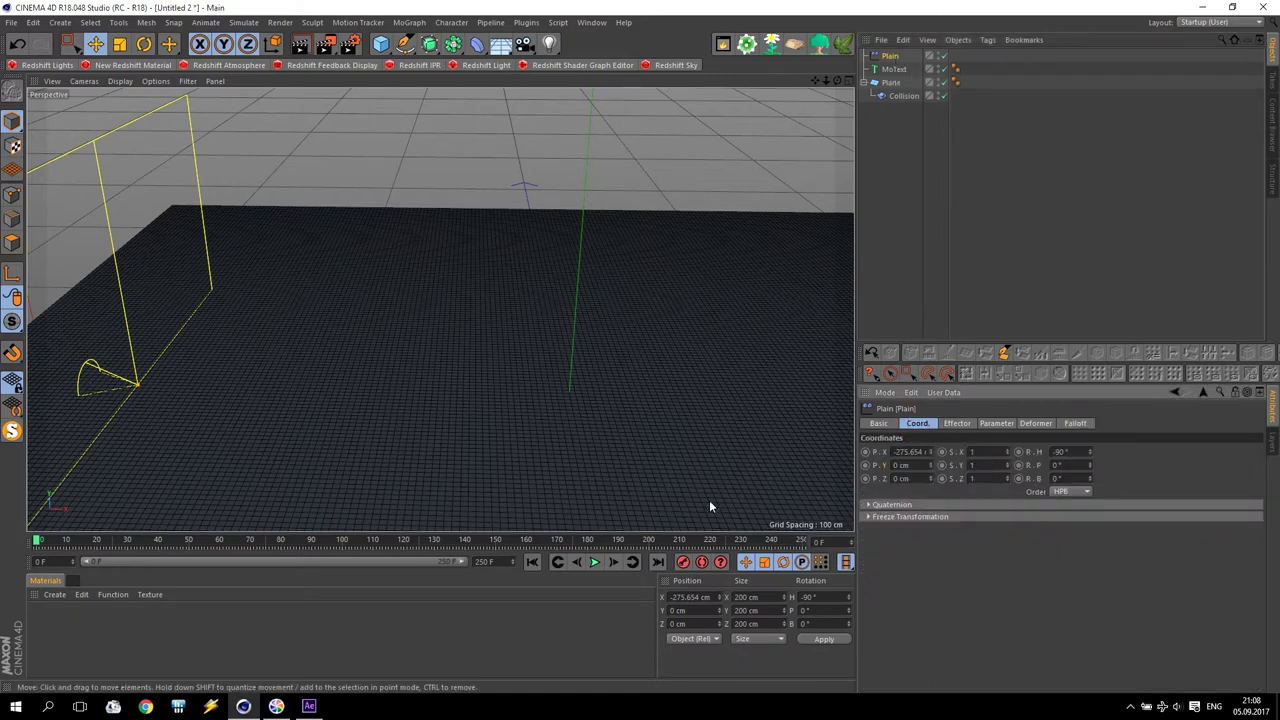
pyautogui.keyDown('alt'); pyautogui.moveTo(407, 331); pyautogui.dragTo(360, 356); pyautogui.keyUp('alt')
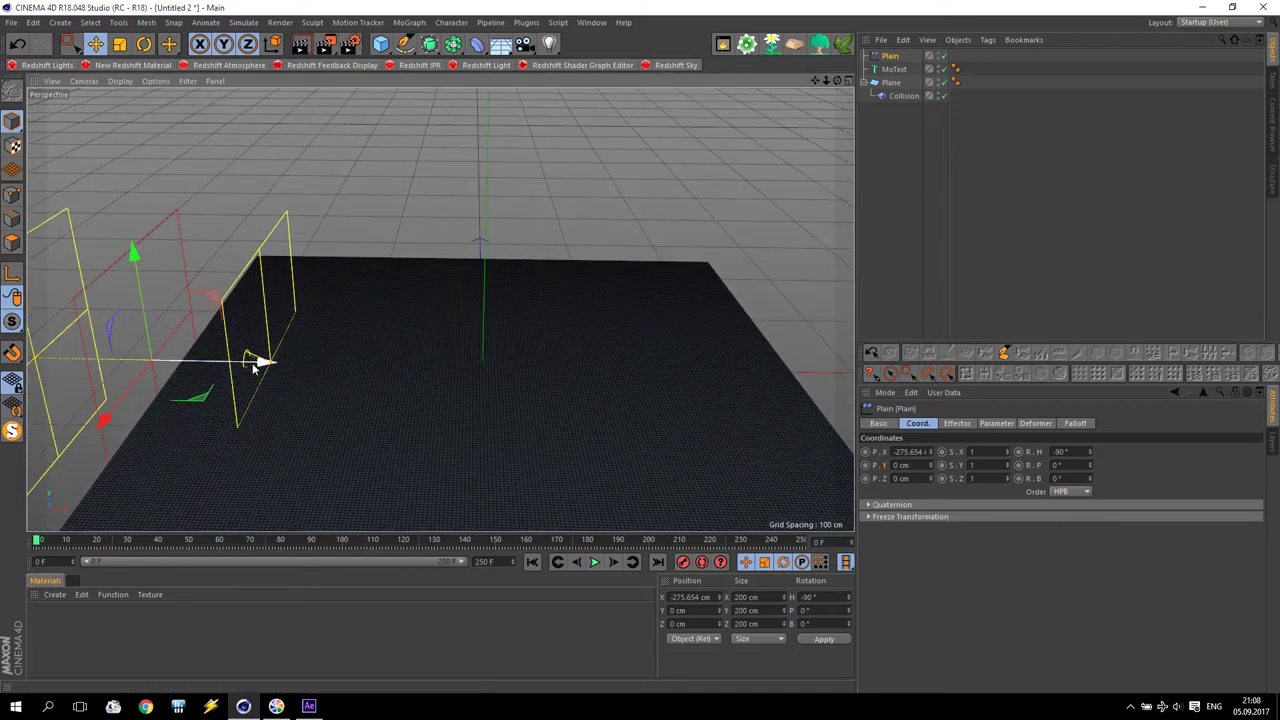
pyautogui.moveTo(251, 360); pyautogui.dragTo(383, 414)
pyautogui.moveTo(323, 451); pyautogui.dragTo(306, 460)
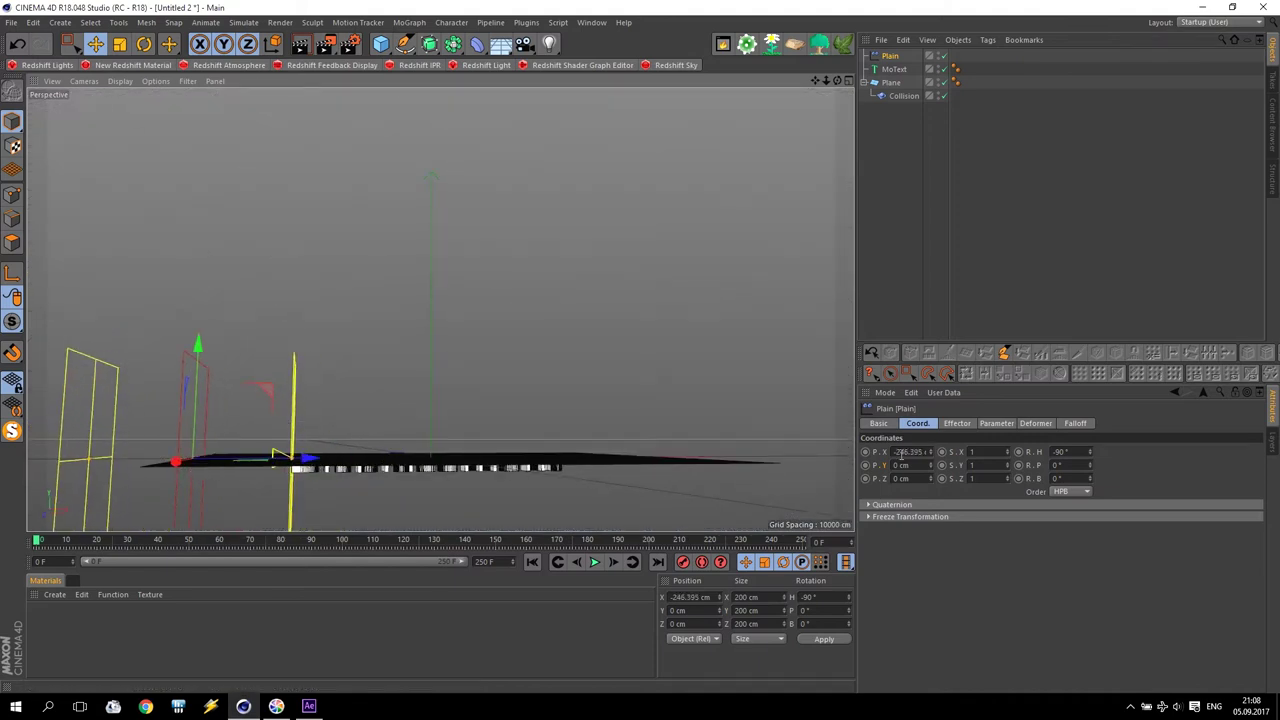
# - Set the Plain effector's X position to -250 cm and keyframe it at frame 0
pyautogui.doubleClick(904, 453)
pyautogui.click(899, 452)
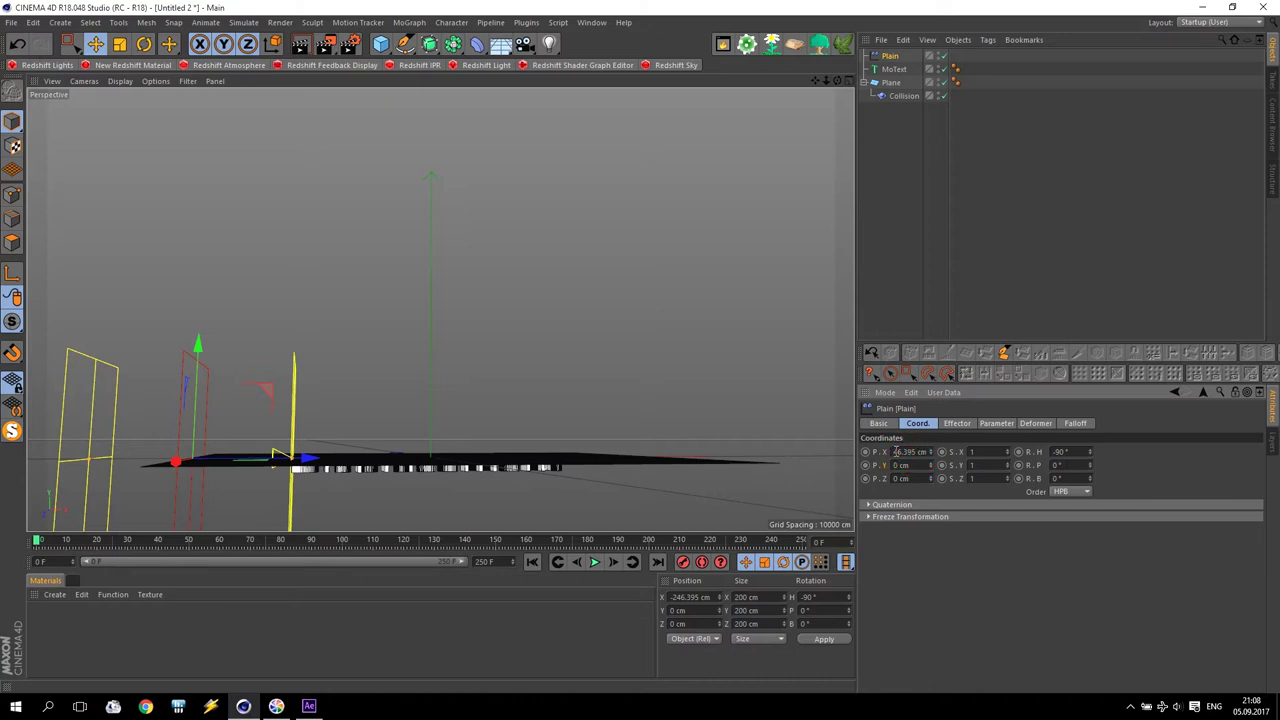
pyautogui.doubleClick(897, 452)
pyautogui.write('-250')
pyautogui.press('Return')
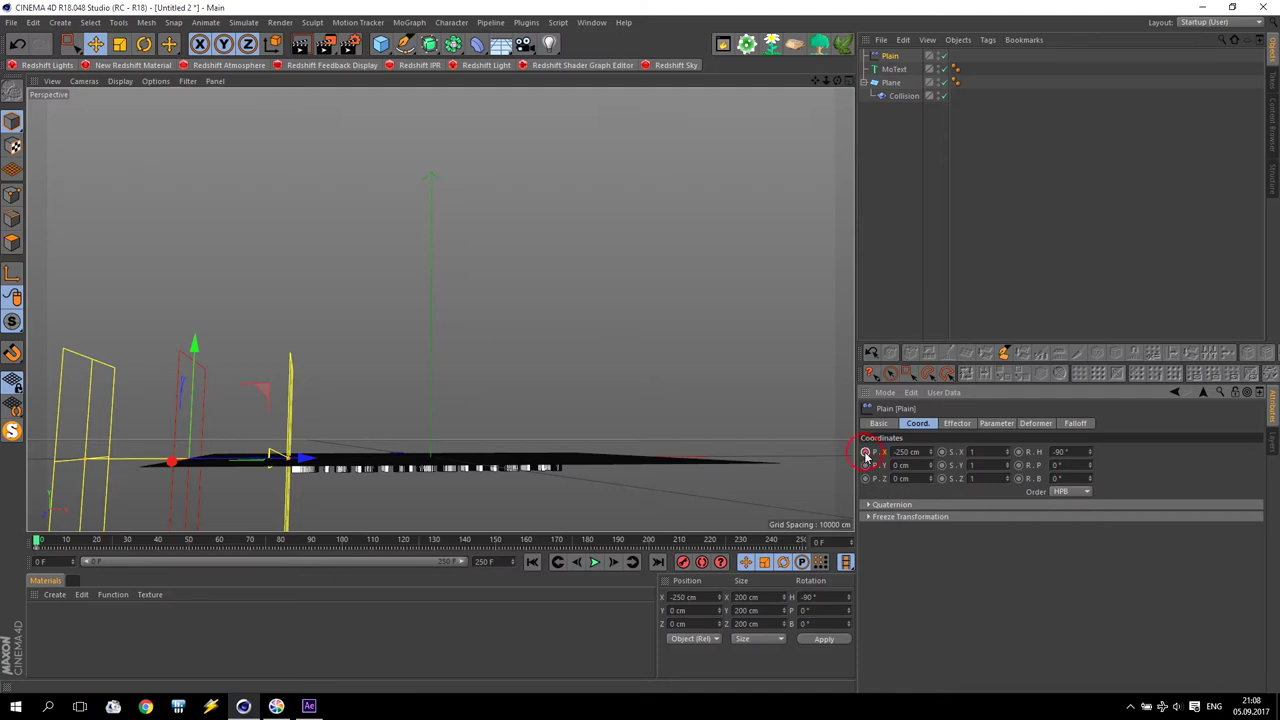
pyautogui.click(866, 452)
# - At frame 200, move the Plain effector past the last letter, set its X position to 160 cm and keyframe it
pyautogui.moveTo(36, 543); pyautogui.dragTo(650, 560)
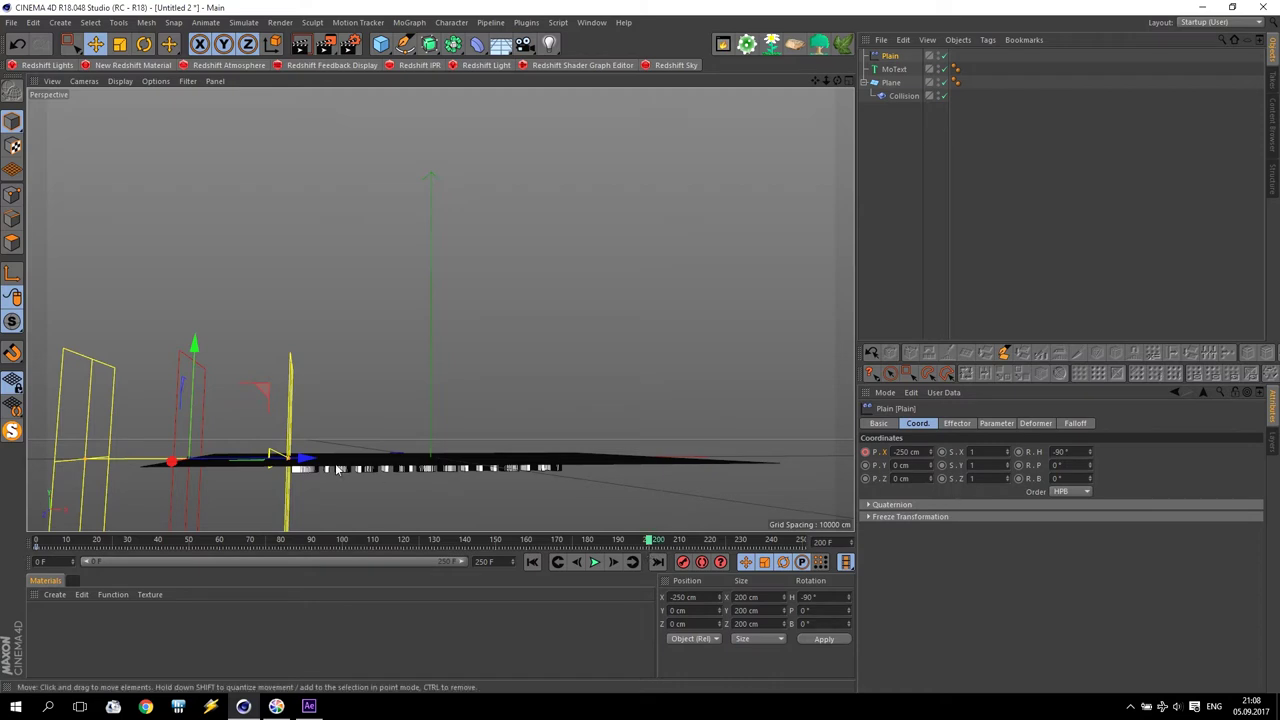
pyautogui.moveTo(306, 459); pyautogui.dragTo(672, 487)
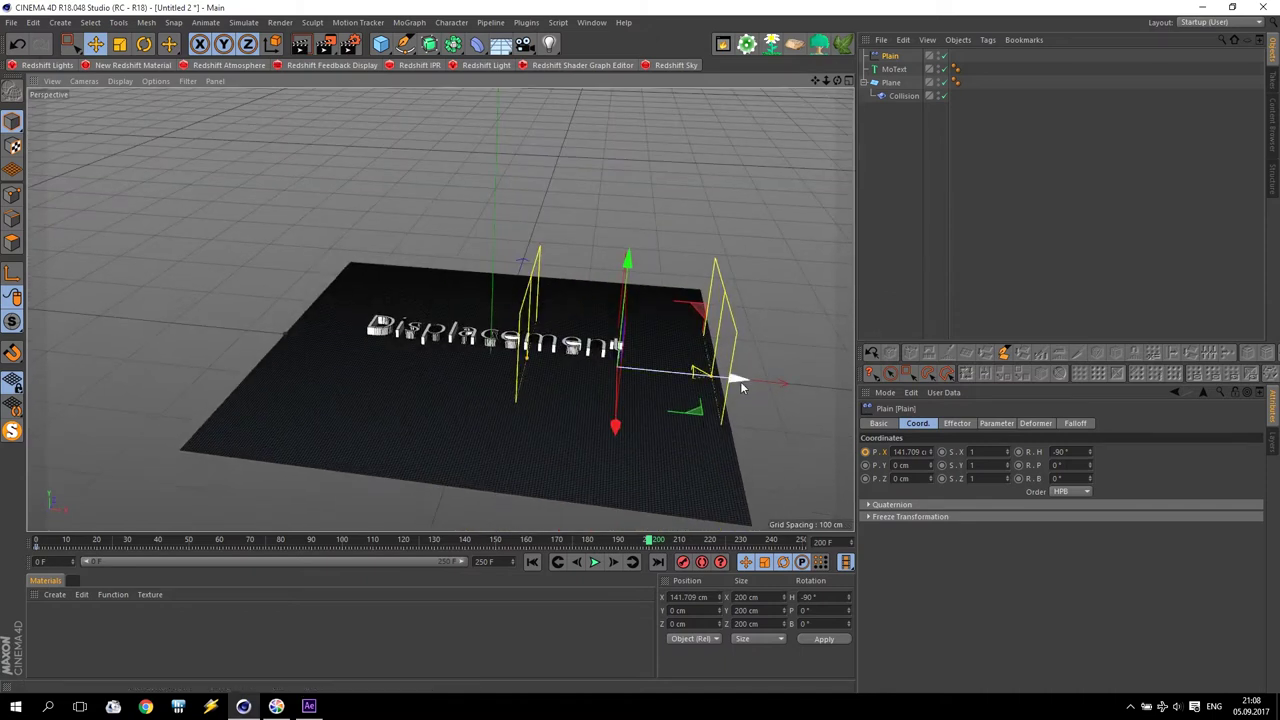
pyautogui.moveTo(740, 381); pyautogui.dragTo(757, 390)
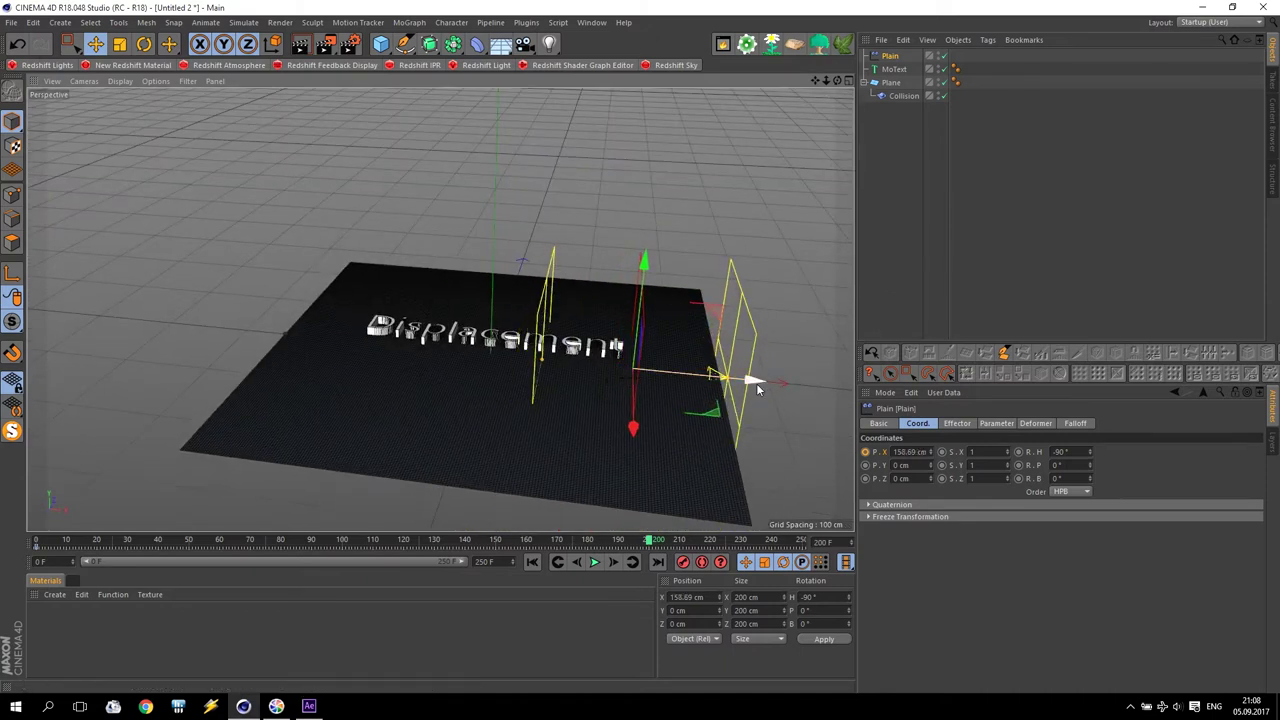
pyautogui.doubleClick(897, 452)
pyautogui.write('160')
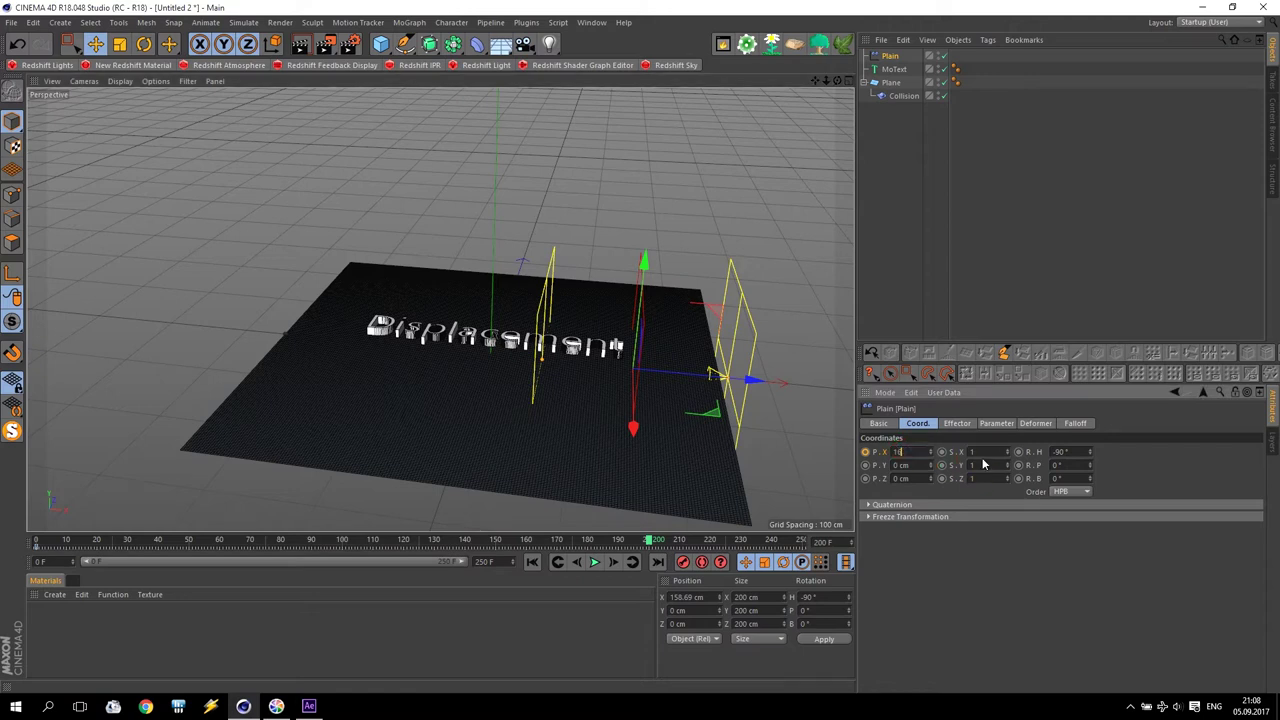
pyautogui.press('Return')
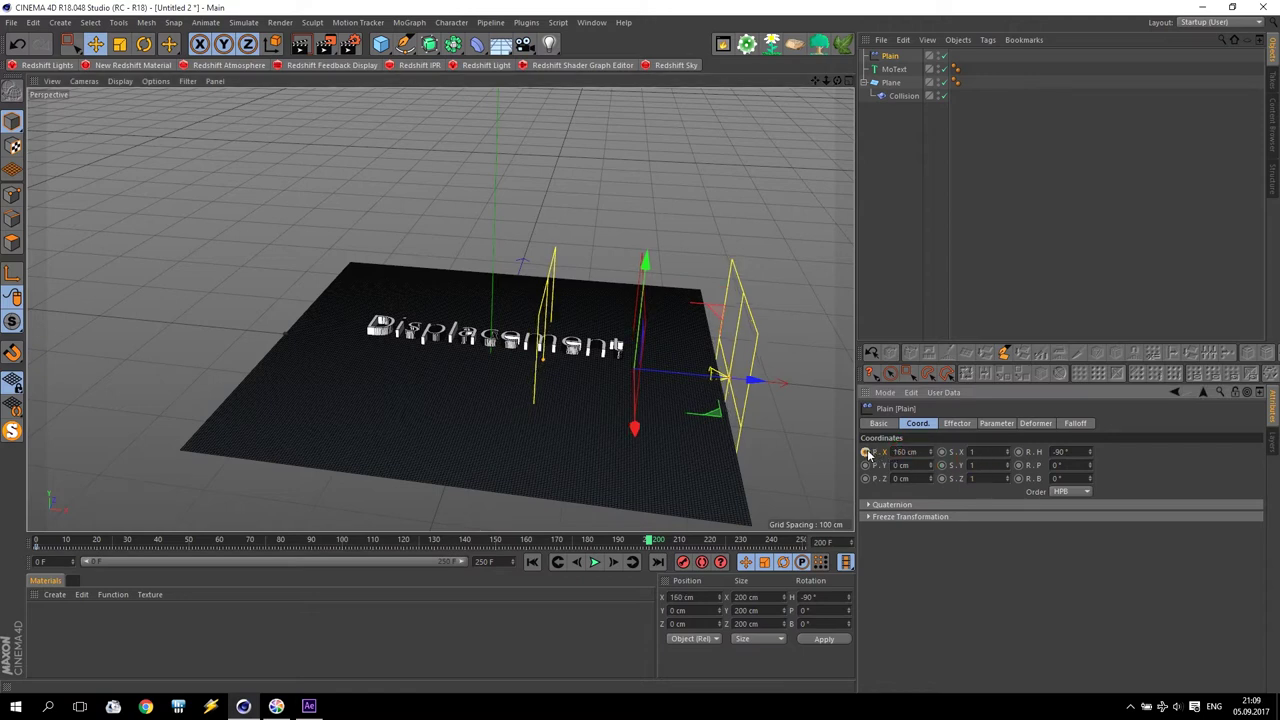
# - Play the animation from the first frame to check the letters pushing up through the plane, and stop it
pyautogui.click(532, 562)
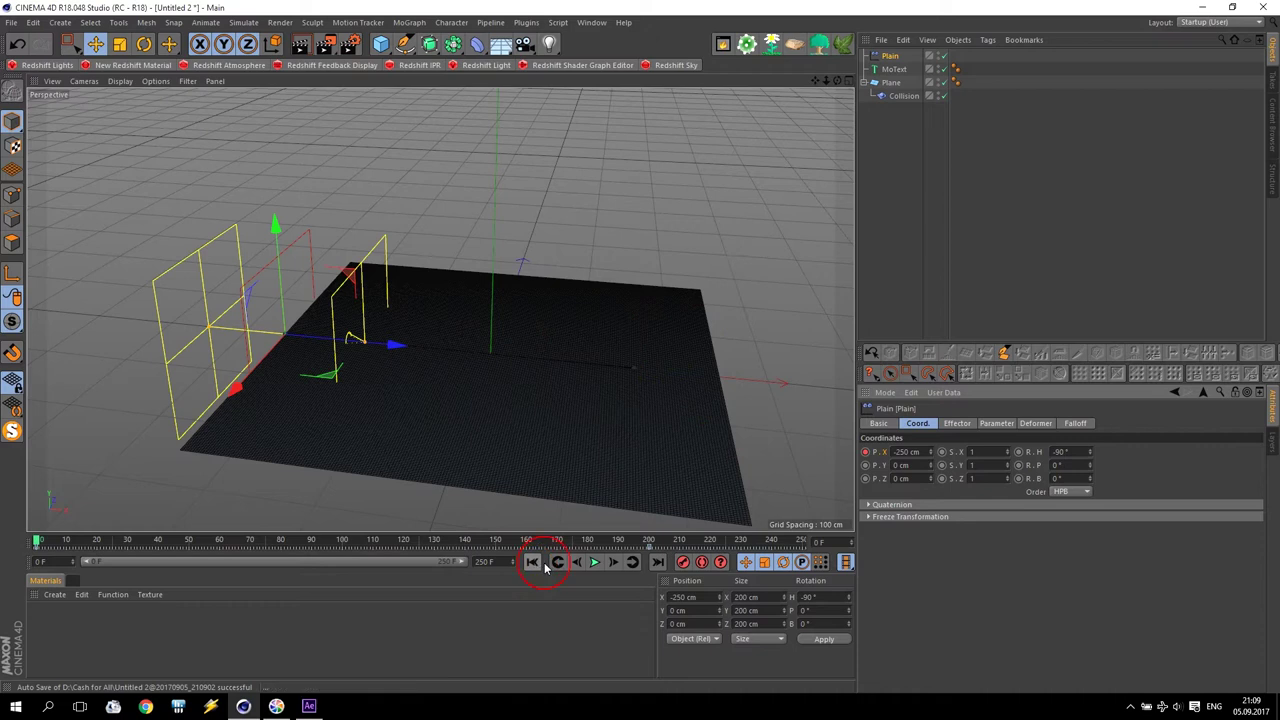
pyautogui.click(594, 562)
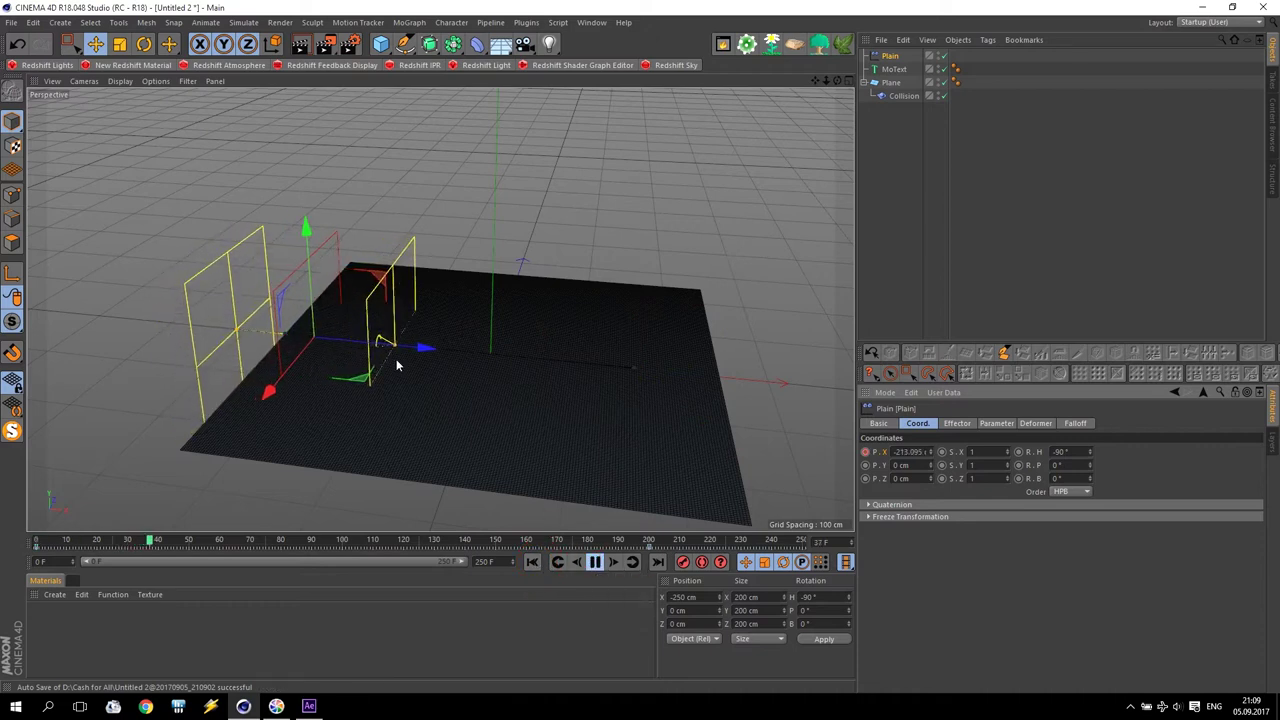
pyautogui.scroll(3, 399, 358)
pyautogui.scroll(2, 396, 354)
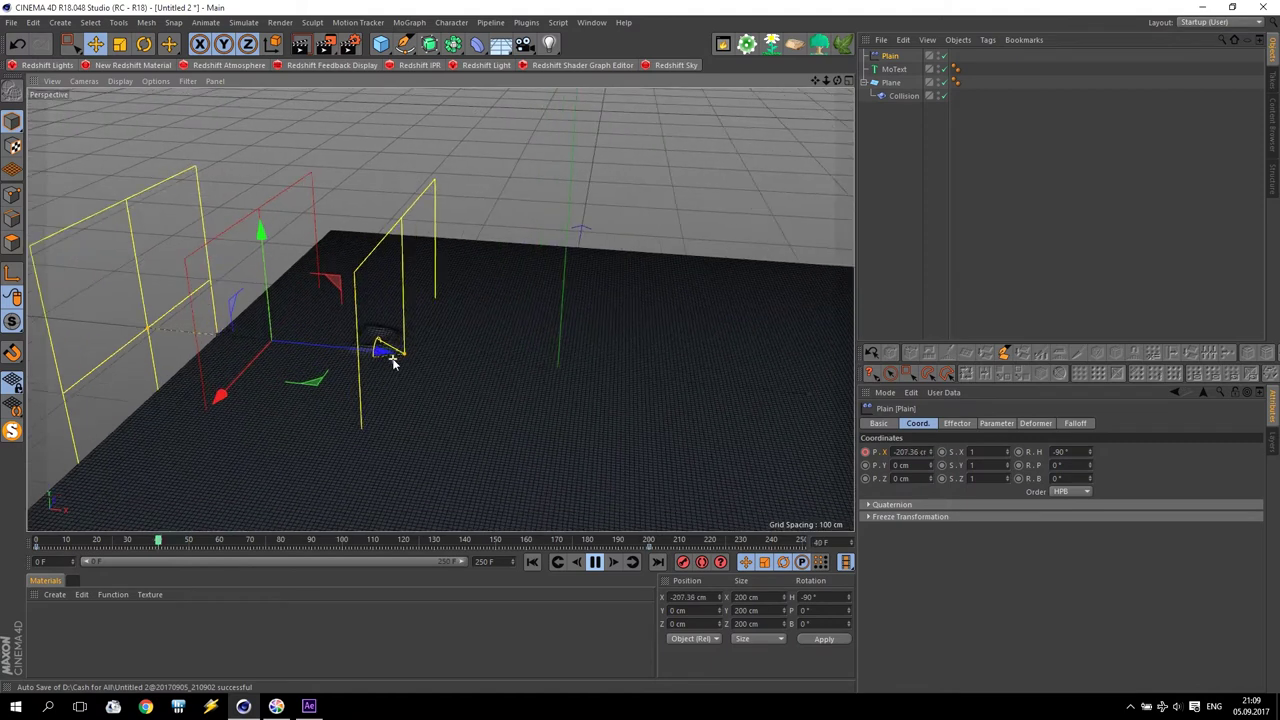
pyautogui.scroll(2, 392, 350)
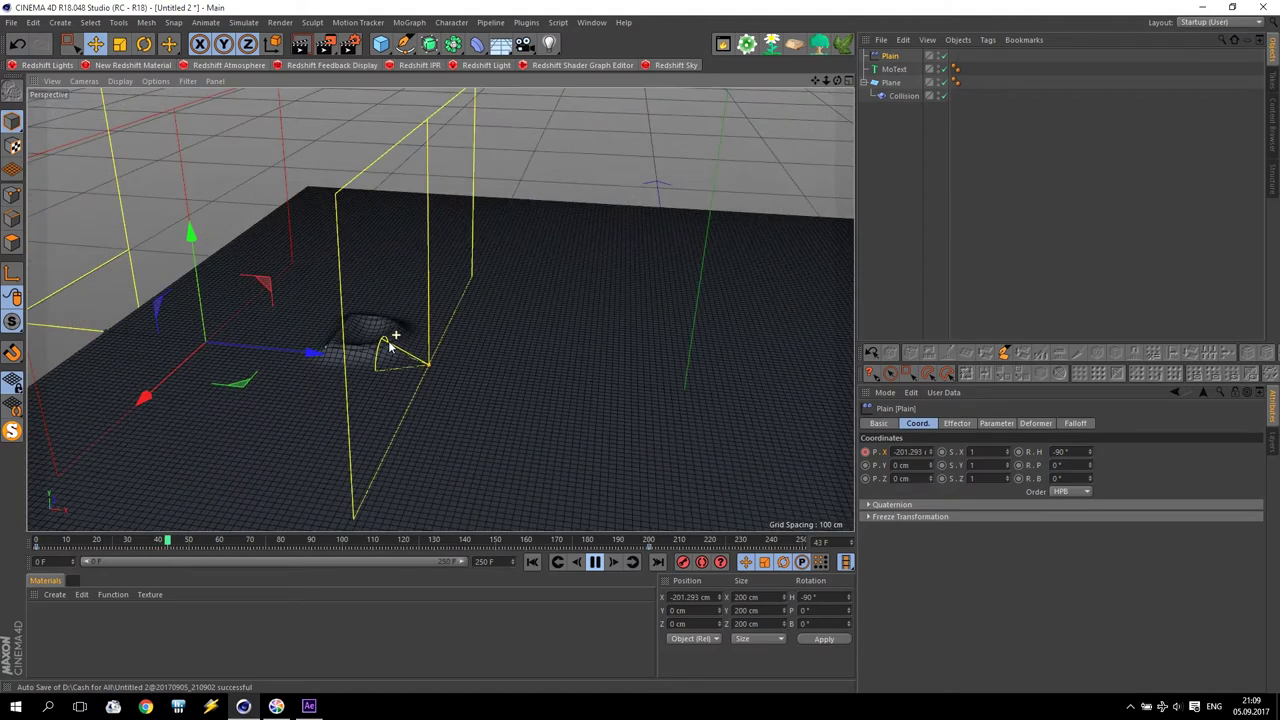
pyautogui.scroll(2, 390, 345)
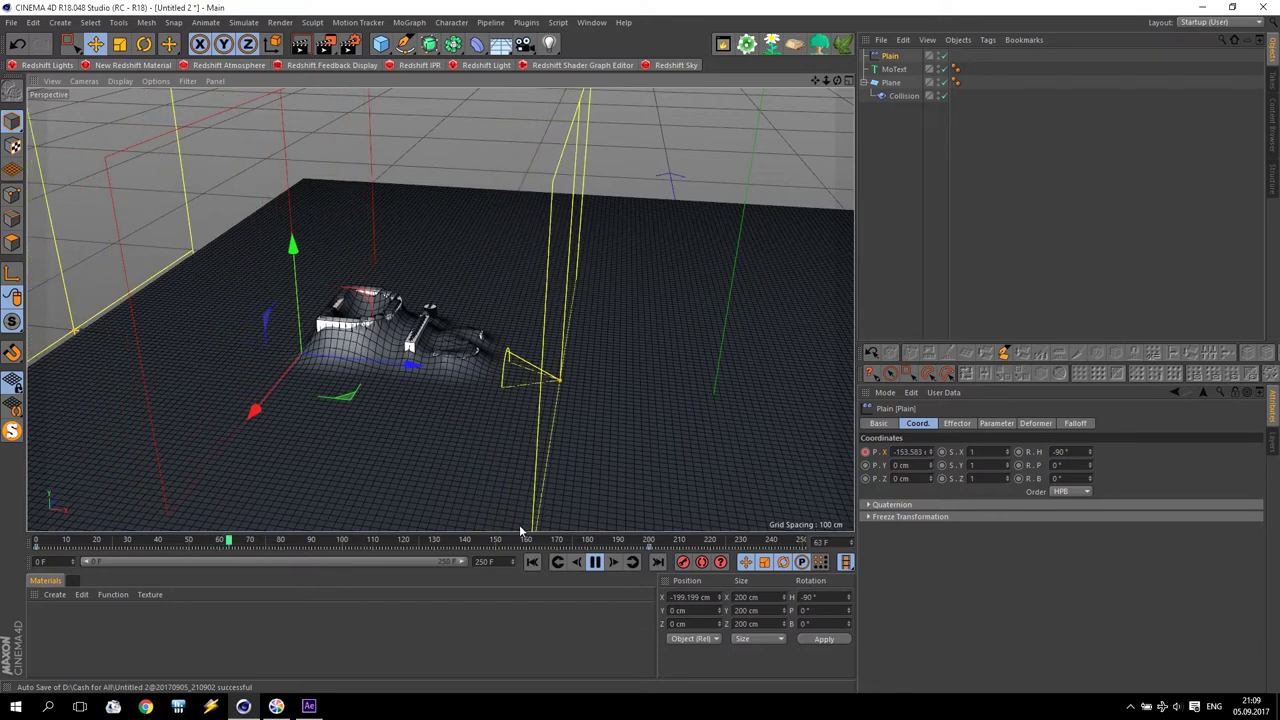
pyautogui.click(596, 563)
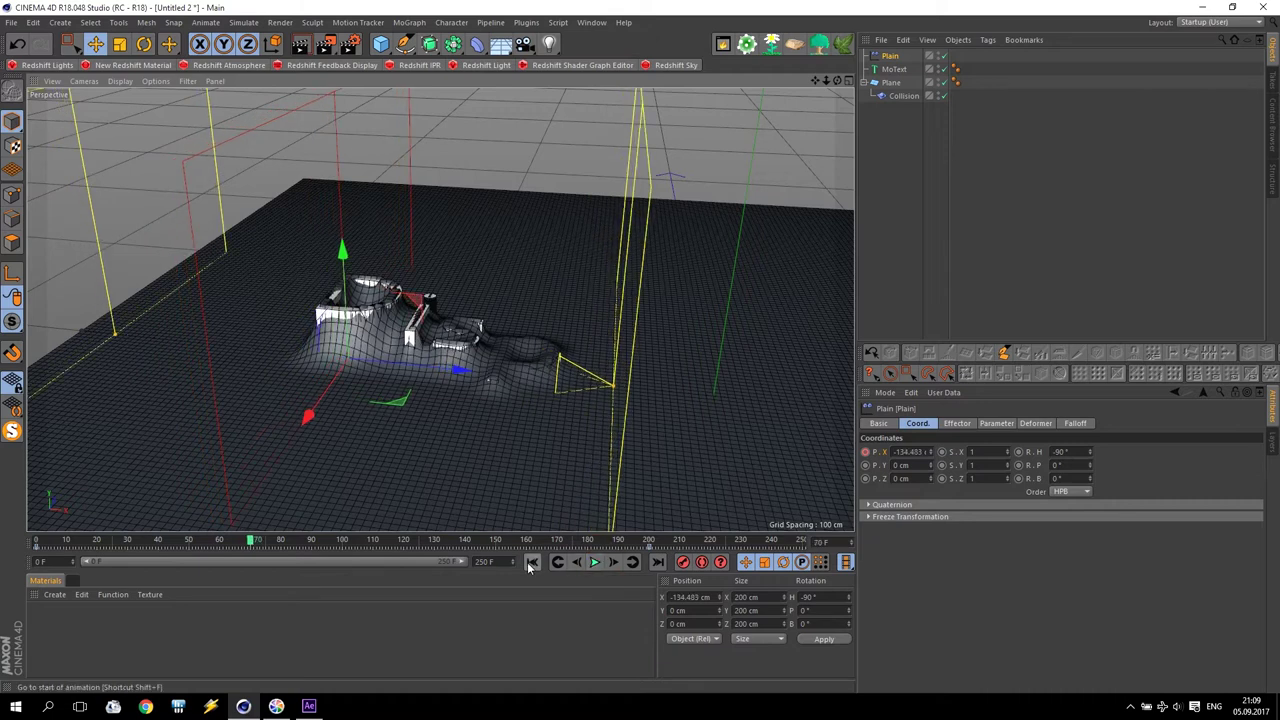
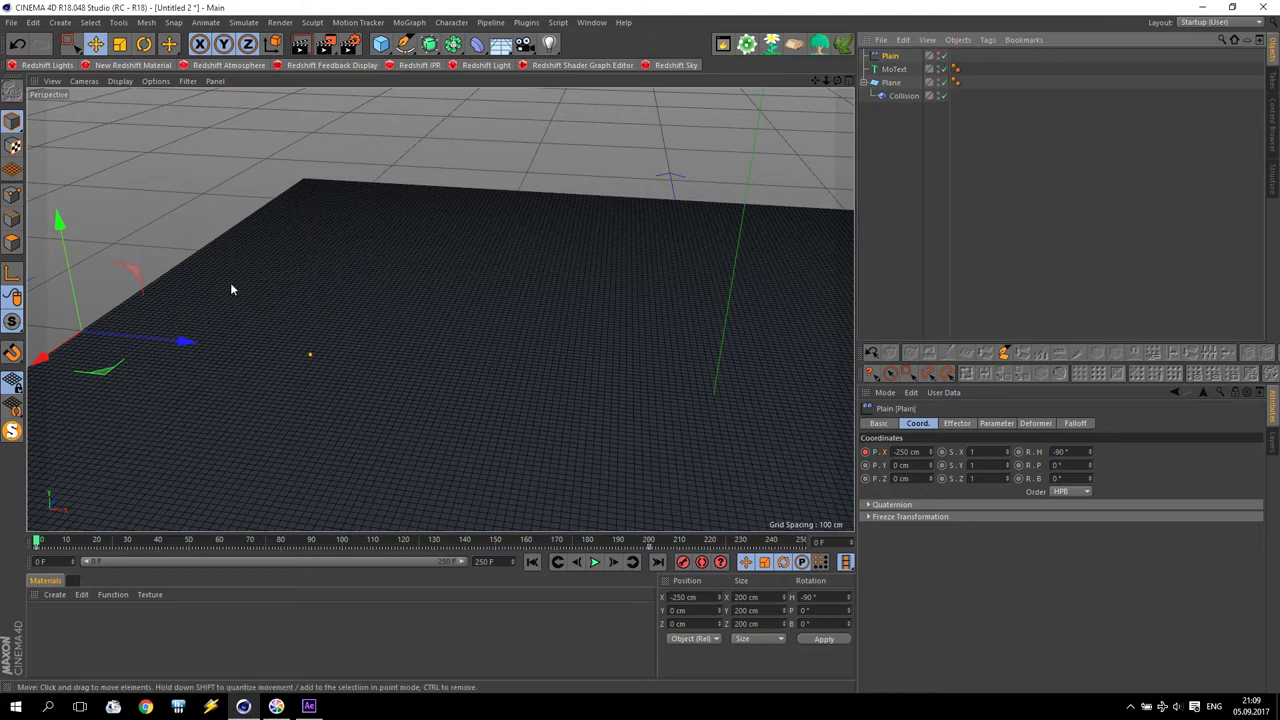
# - Hide the MoText in the viewport and show the Plane's object properties
pyautogui.click(940, 71)
pyautogui.keyDown('alt'); pyautogui.moveTo(586, 289); pyautogui.dragTo(670, 352); pyautogui.keyUp('alt')
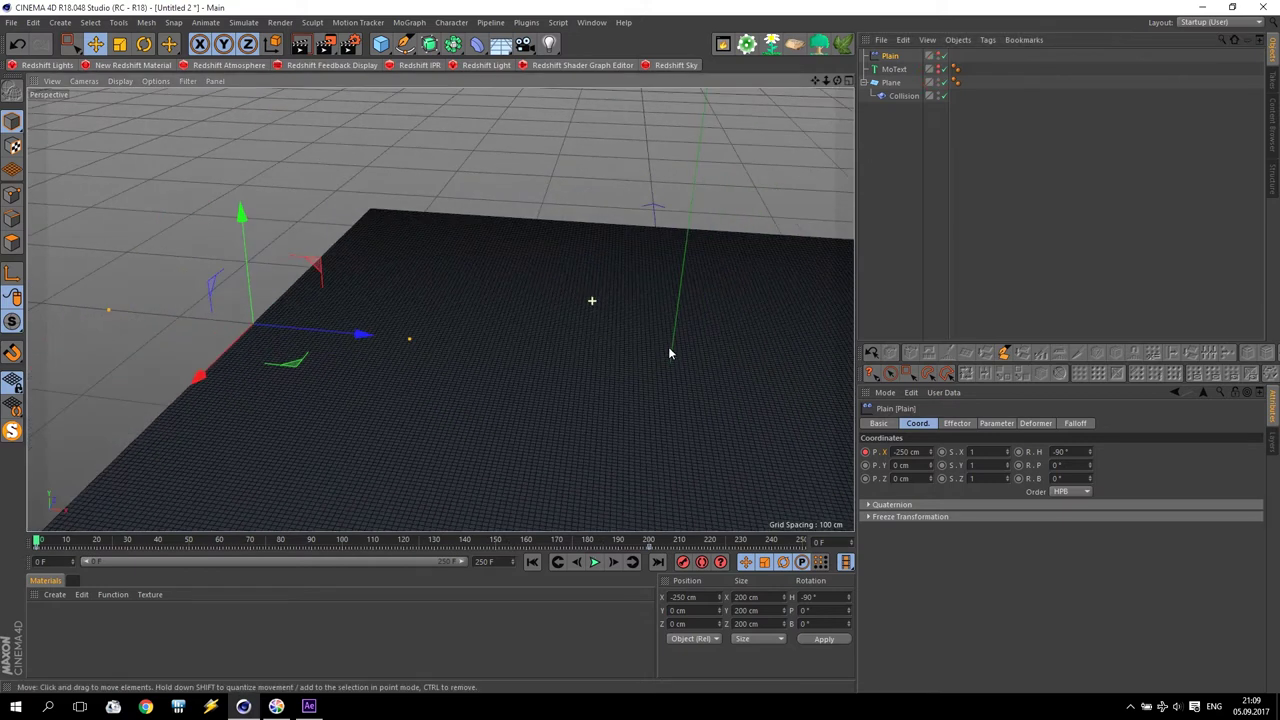
pyautogui.keyDown('alt'); pyautogui.moveTo(400, 330); pyautogui.dragTo(569, 346); pyautogui.keyUp('alt')
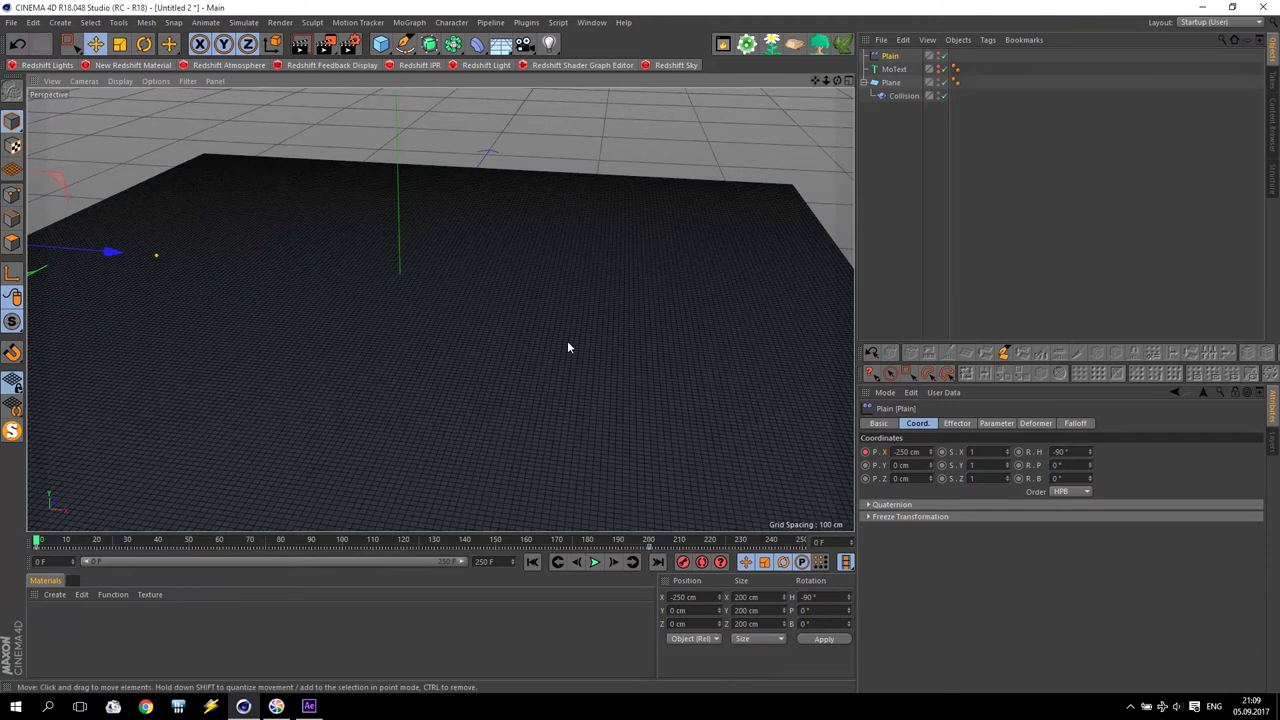
pyautogui.scroll(-3, 570, 365)
pyautogui.click(890, 82)
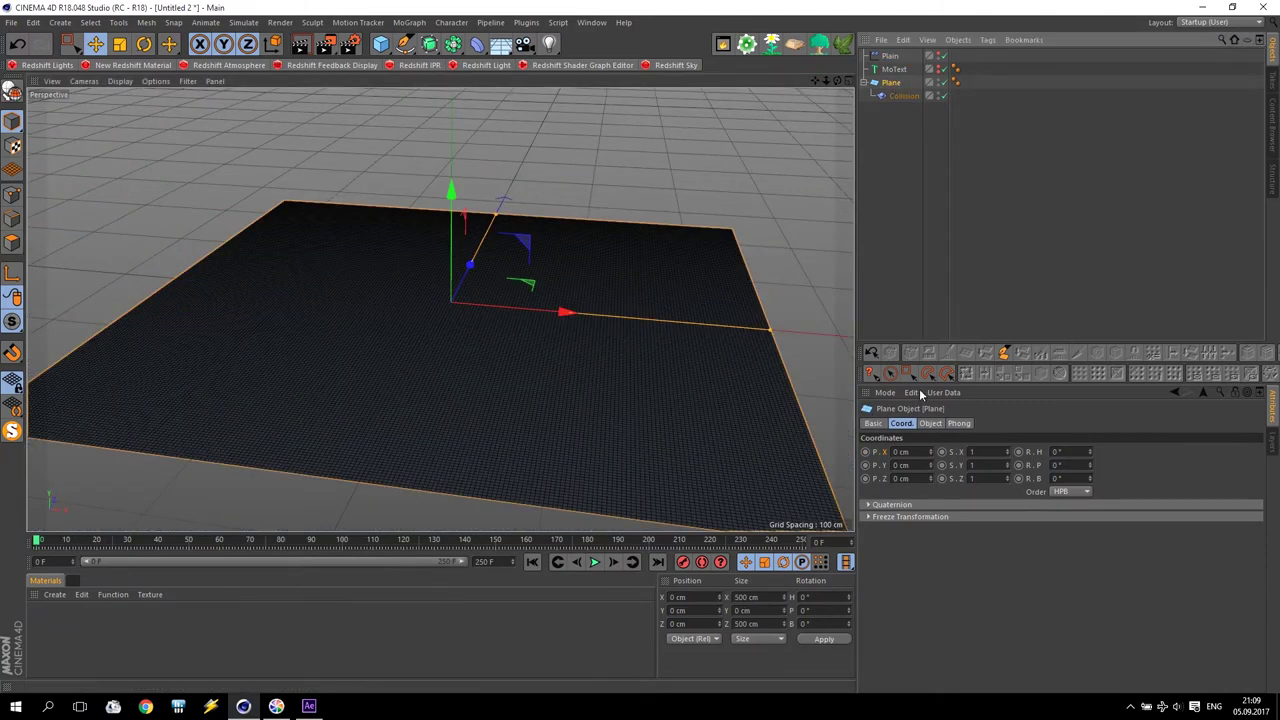
pyautogui.click(928, 423)
pyautogui.keyDown('alt'); pyautogui.moveTo(468, 304); pyautogui.dragTo(486, 410, button='right'); pyautogui.keyUp('alt')
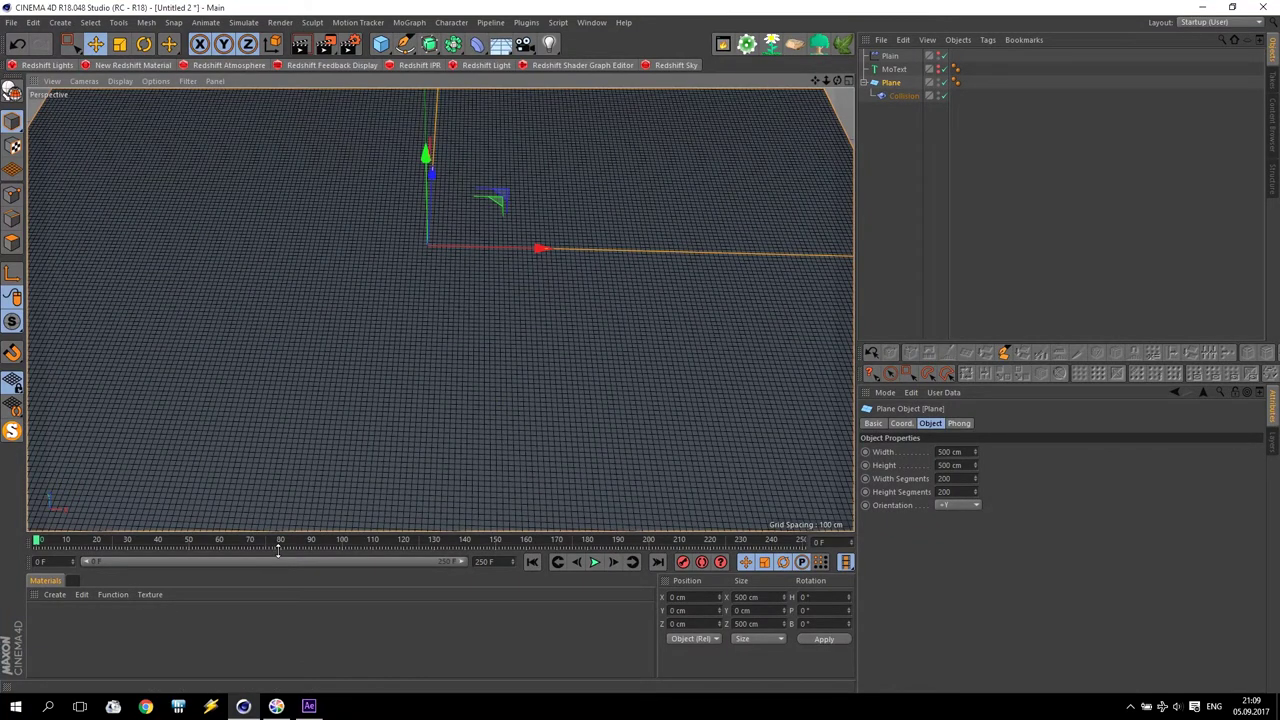
# - Create a new Redshift material and open its shader graph
pyautogui.click(130, 65)
pyautogui.doubleClick(42, 618)
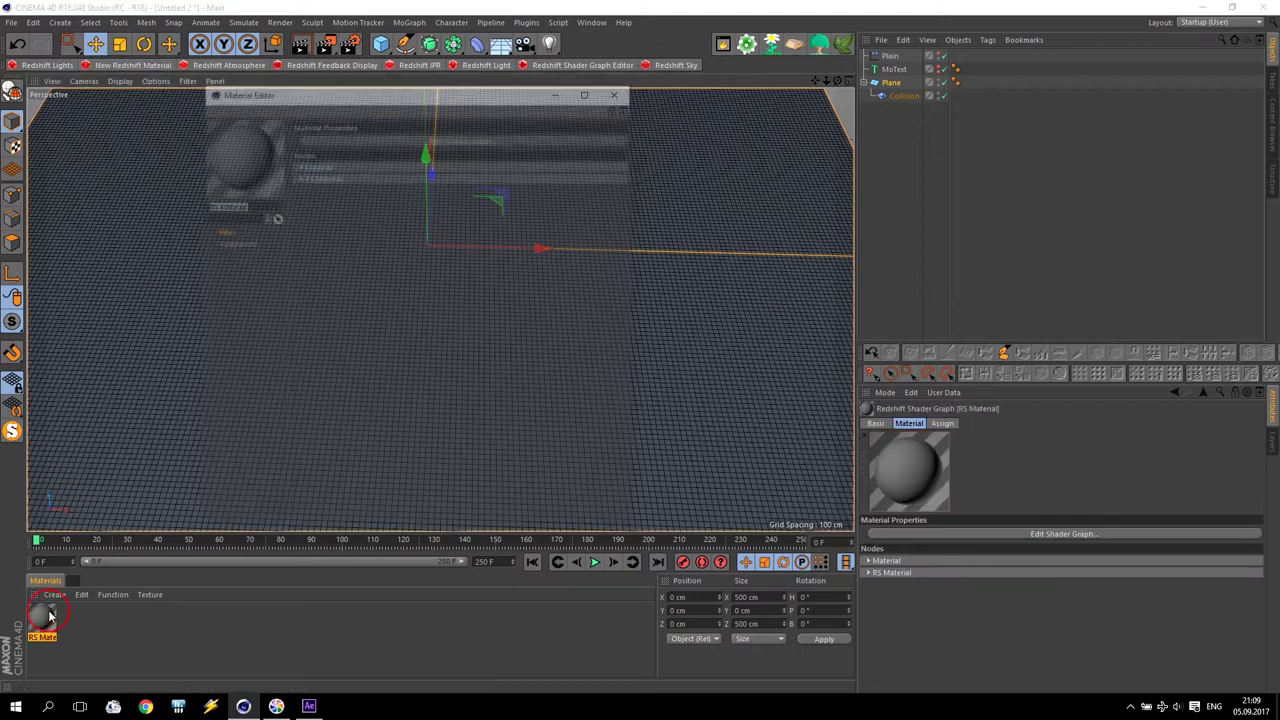
pyautogui.moveTo(329, 92); pyautogui.dragTo(849, 253)
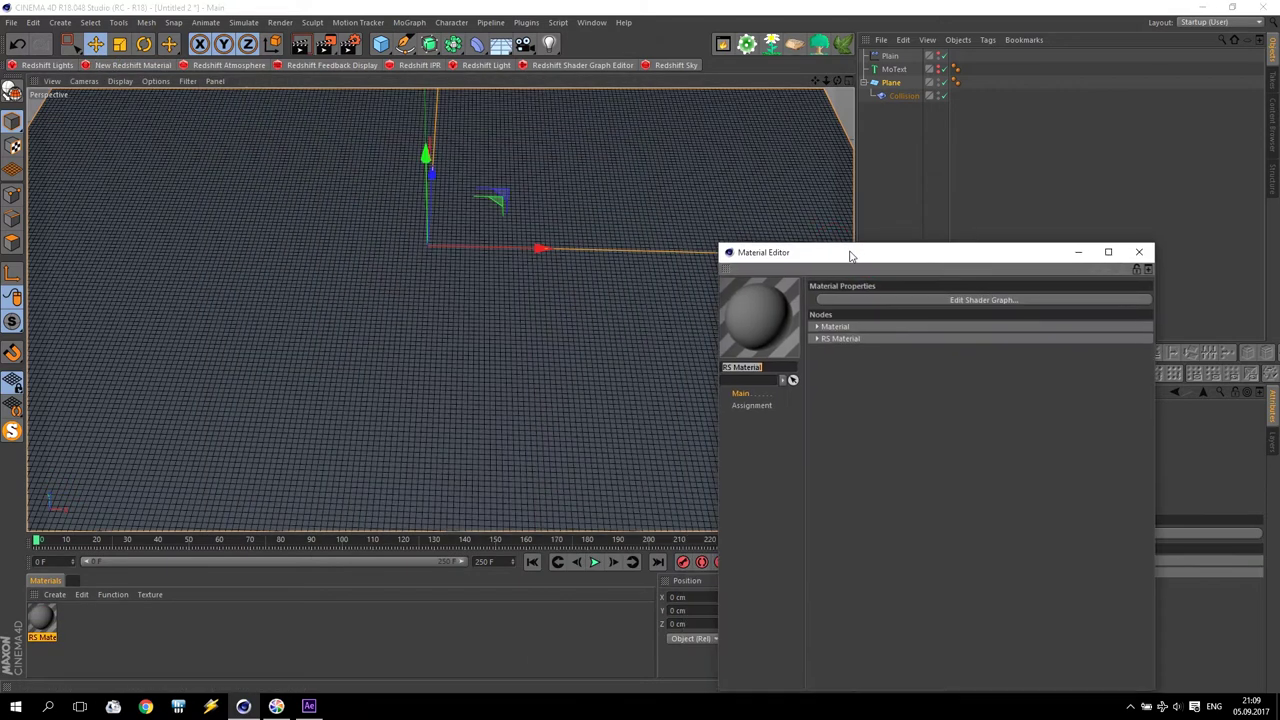
pyautogui.click(893, 304)
pyautogui.moveTo(367, 41); pyautogui.dragTo(677, 318)
pyautogui.click(1139, 252)
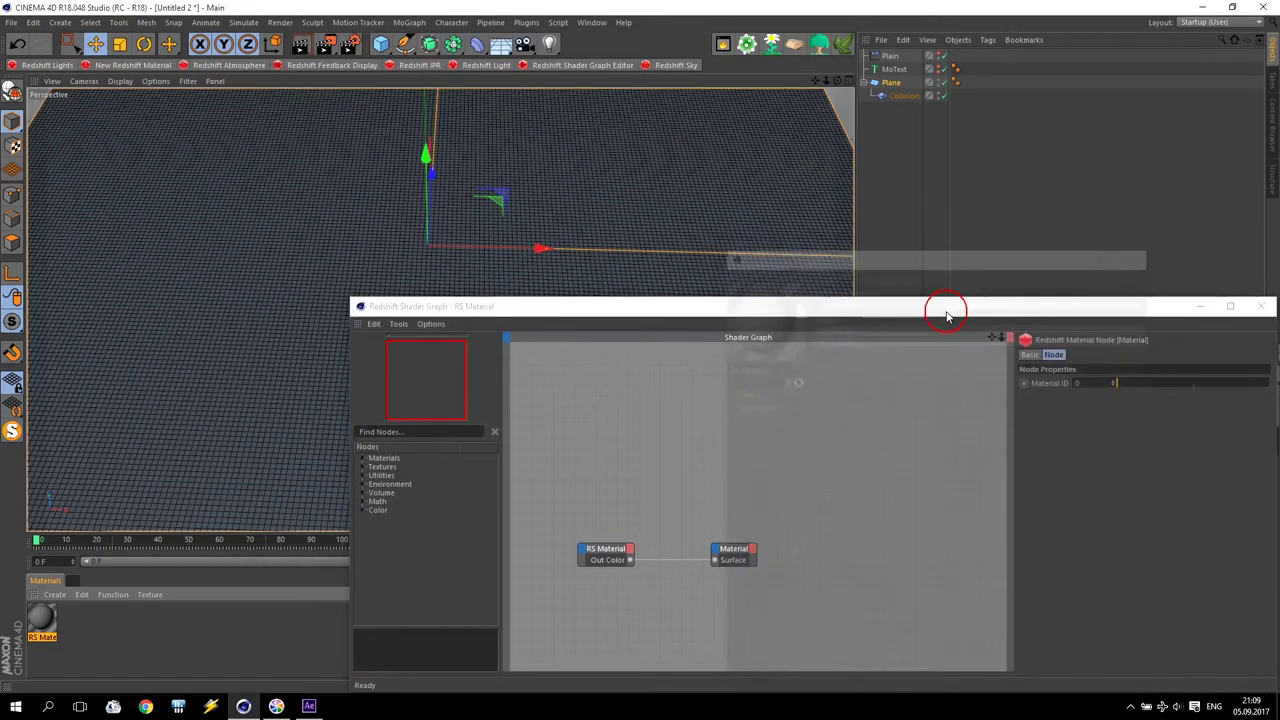
# - Make room in the shader graph and add a Material Blender and a Displacement Blender node near the RS Material
pyautogui.click(733, 553)
pyautogui.moveTo(580, 520); pyautogui.dragTo(965, 541)
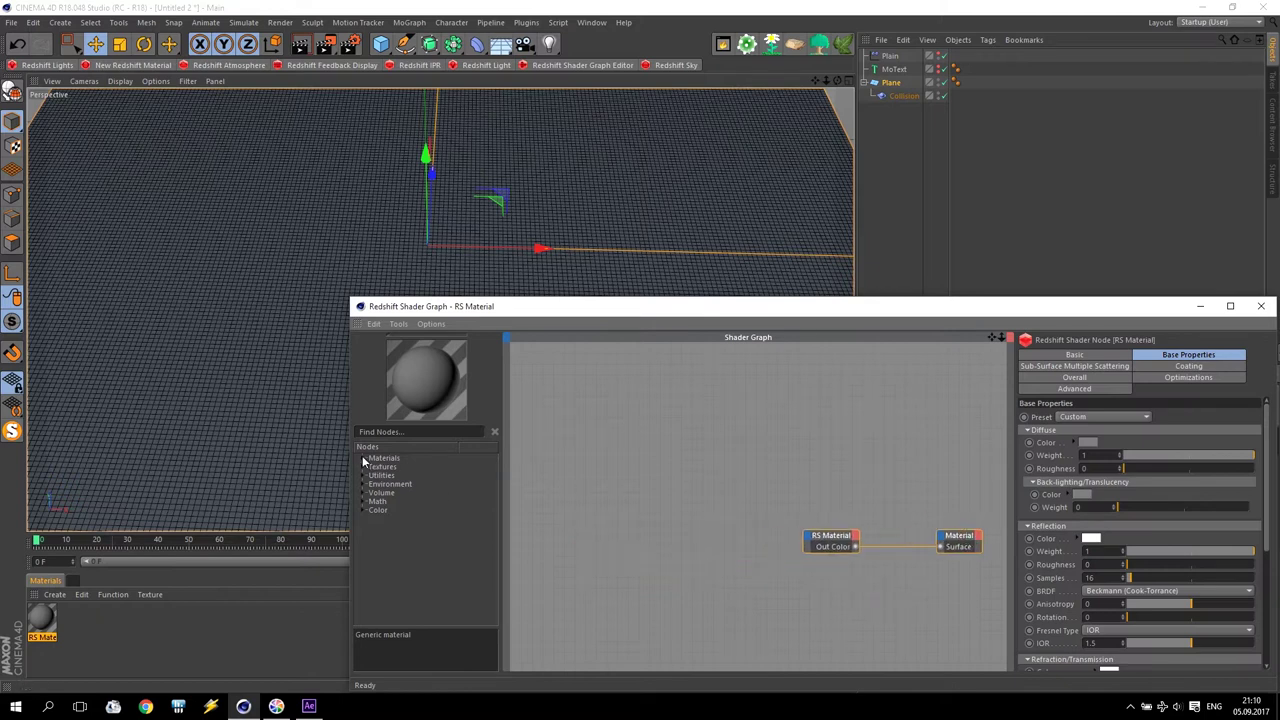
pyautogui.click(364, 458)
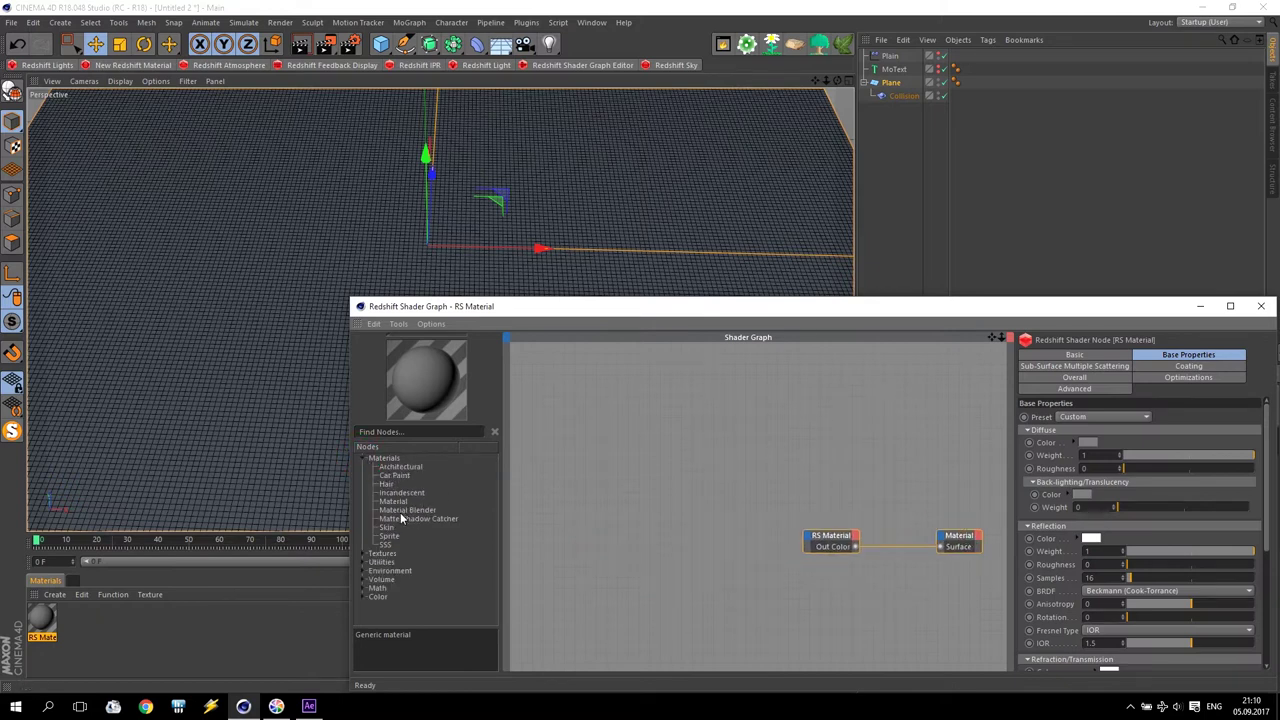
pyautogui.click(401, 511)
pyautogui.moveTo(430, 510); pyautogui.dragTo(834, 420)
pyautogui.click(363, 562)
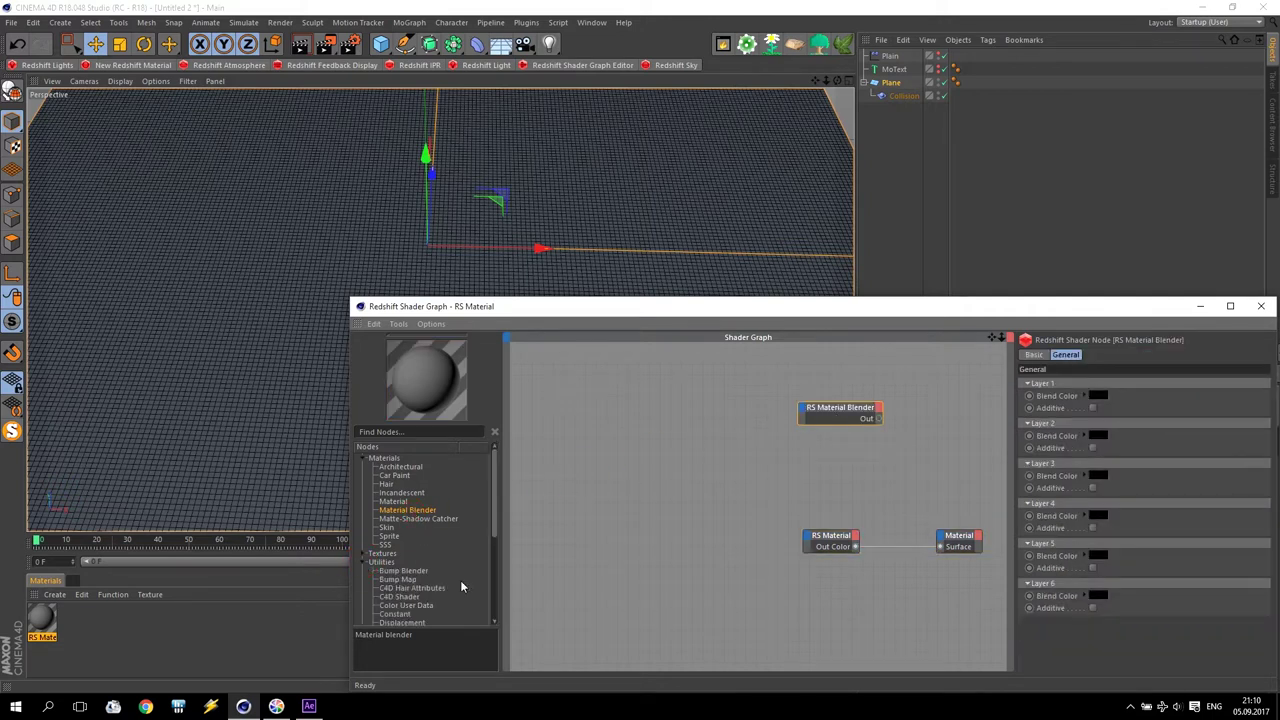
pyautogui.moveTo(492, 508); pyautogui.dragTo(837, 600)
pyautogui.click(431, 568)
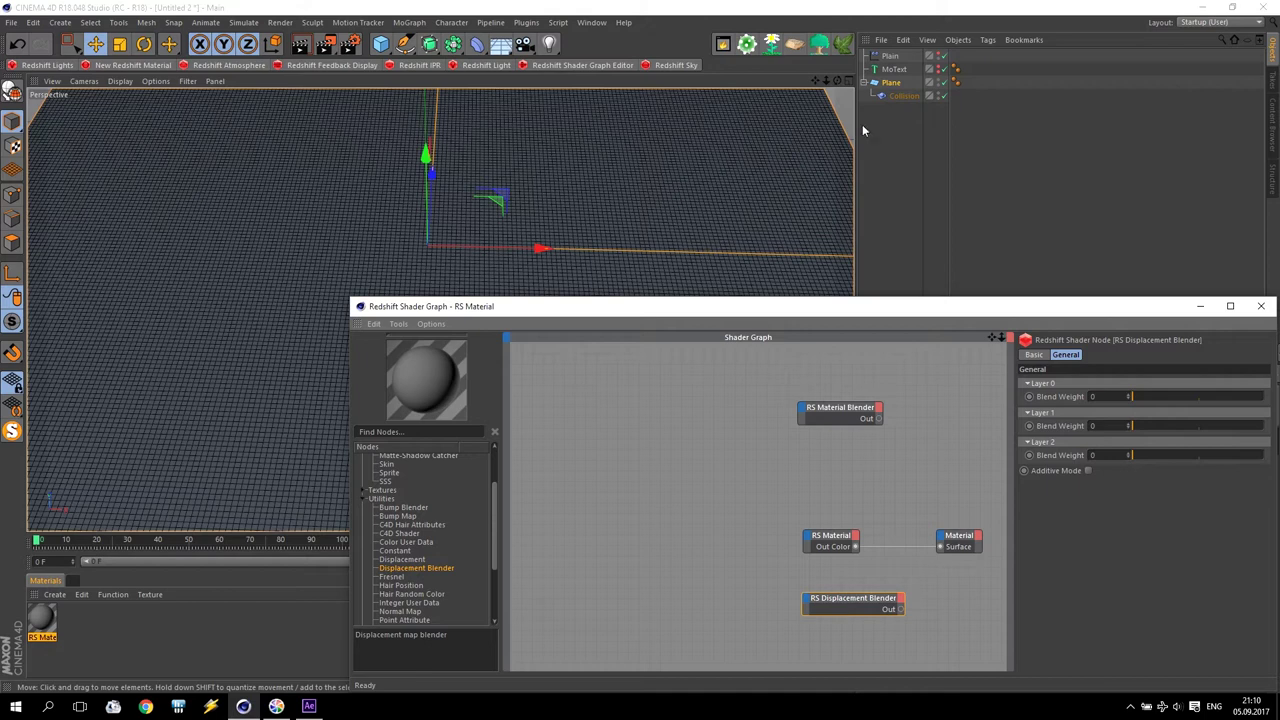
# - Disable the Collision deformer and switch the renderer to Redshift, showing its basic render settings
pyautogui.click(945, 97)
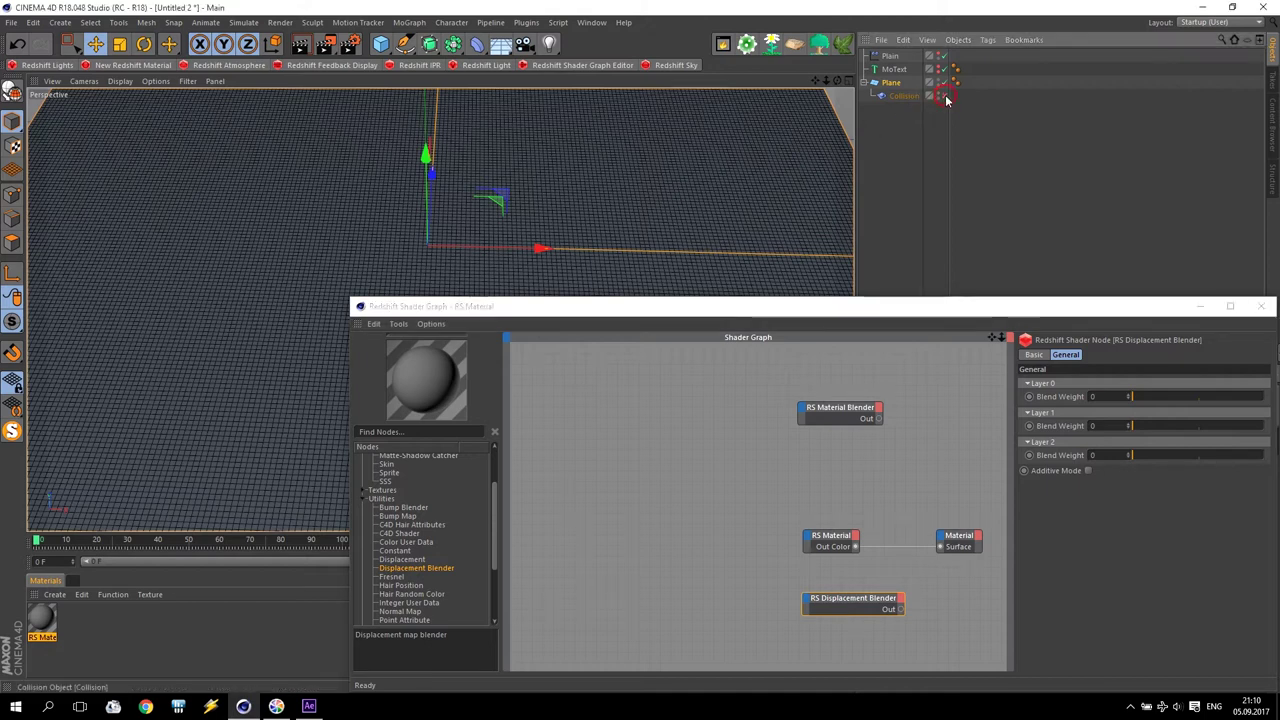
pyautogui.click(890, 83)
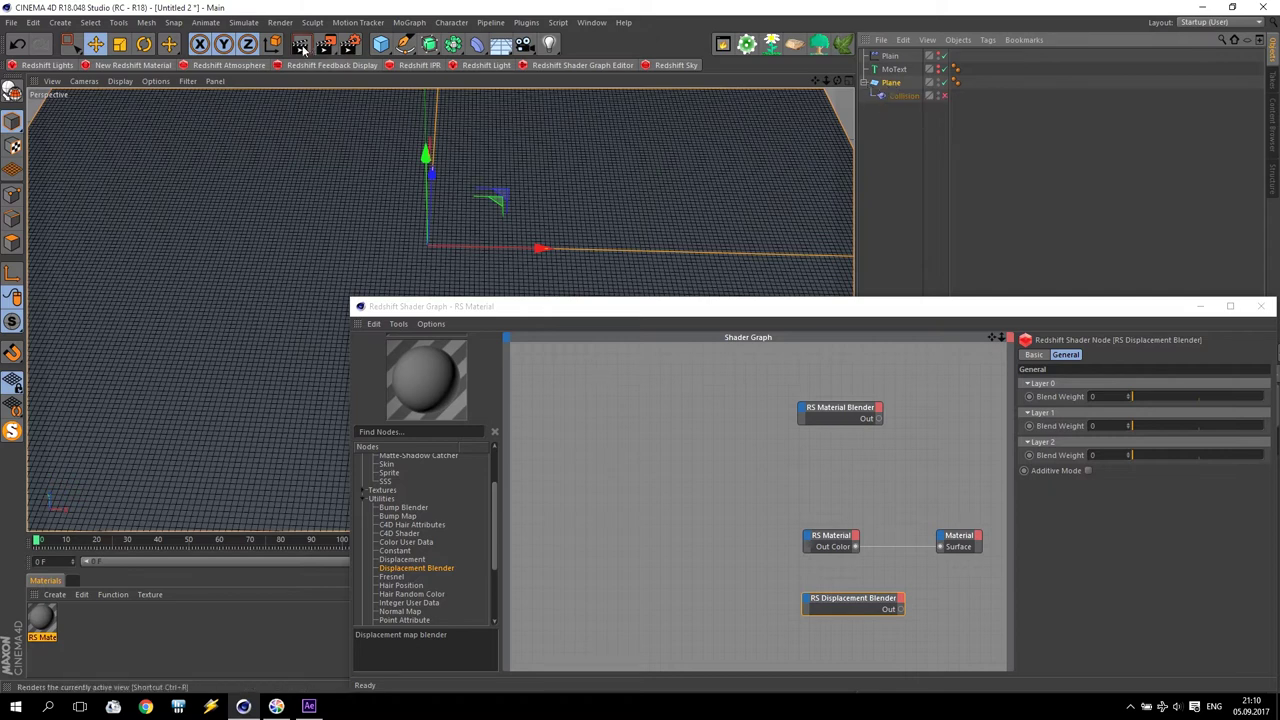
pyautogui.click(350, 44)
pyautogui.click(140, 42)
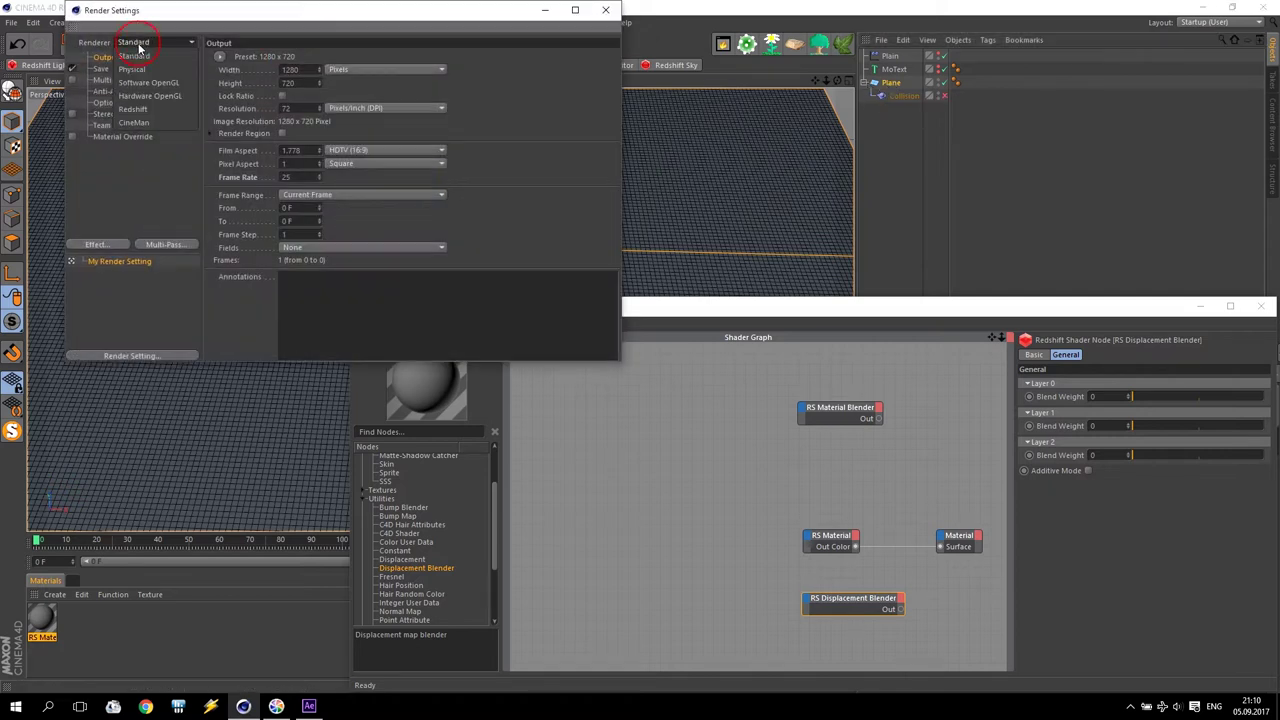
pyautogui.click(147, 109)
pyautogui.click(116, 103)
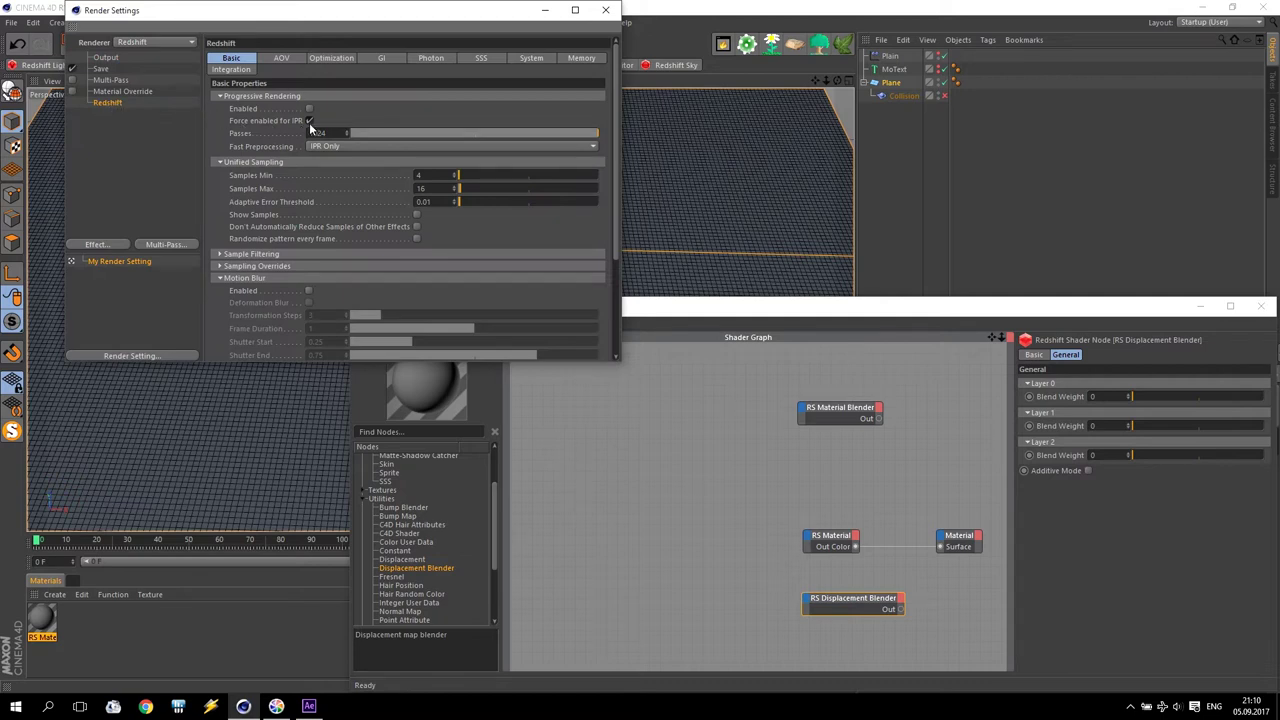
# - Edit the Redshift unified sampling maximum and change the bucket order in the system settings
pyautogui.click(443, 187)
pyautogui.press('BackSpace')
pyautogui.click(449, 227)
pyautogui.click(531, 59)
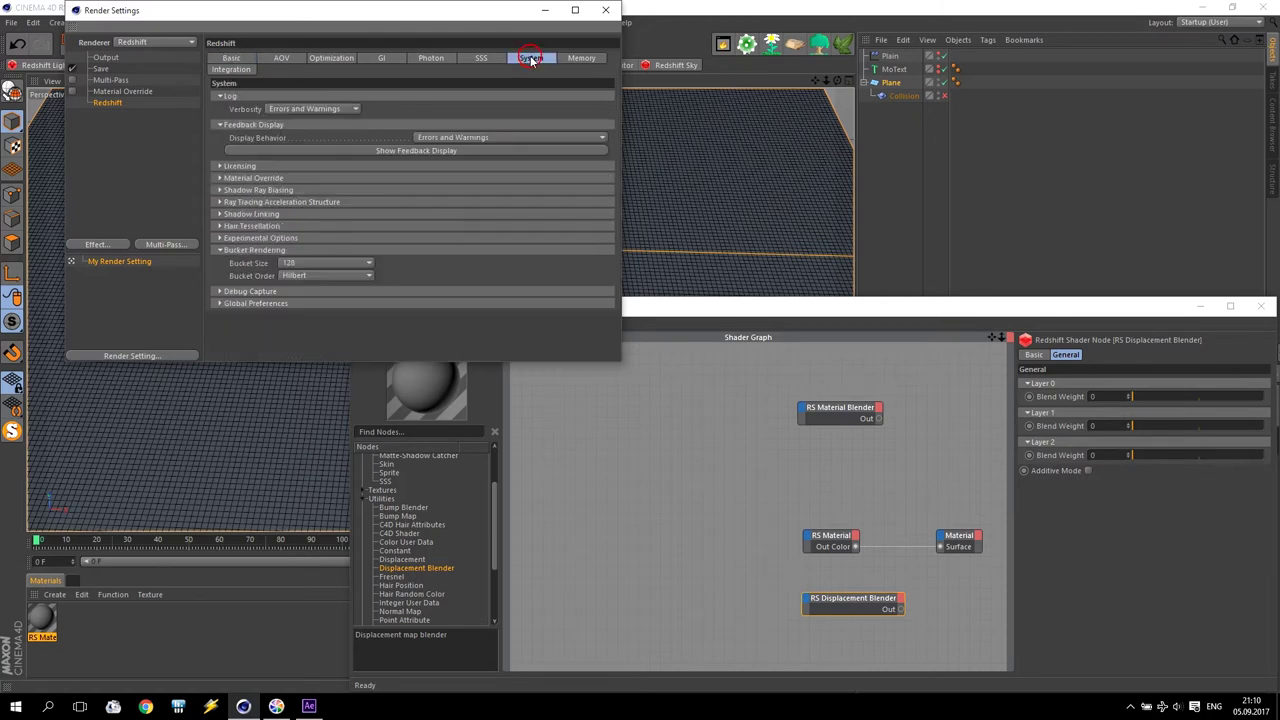
pyautogui.click(314, 275)
pyautogui.click(305, 302)
pyautogui.click(605, 10)
# - Open the Redshift IPR window, place it over the viewport clear of the shader graph, and start the preview render
pyautogui.click(419, 65)
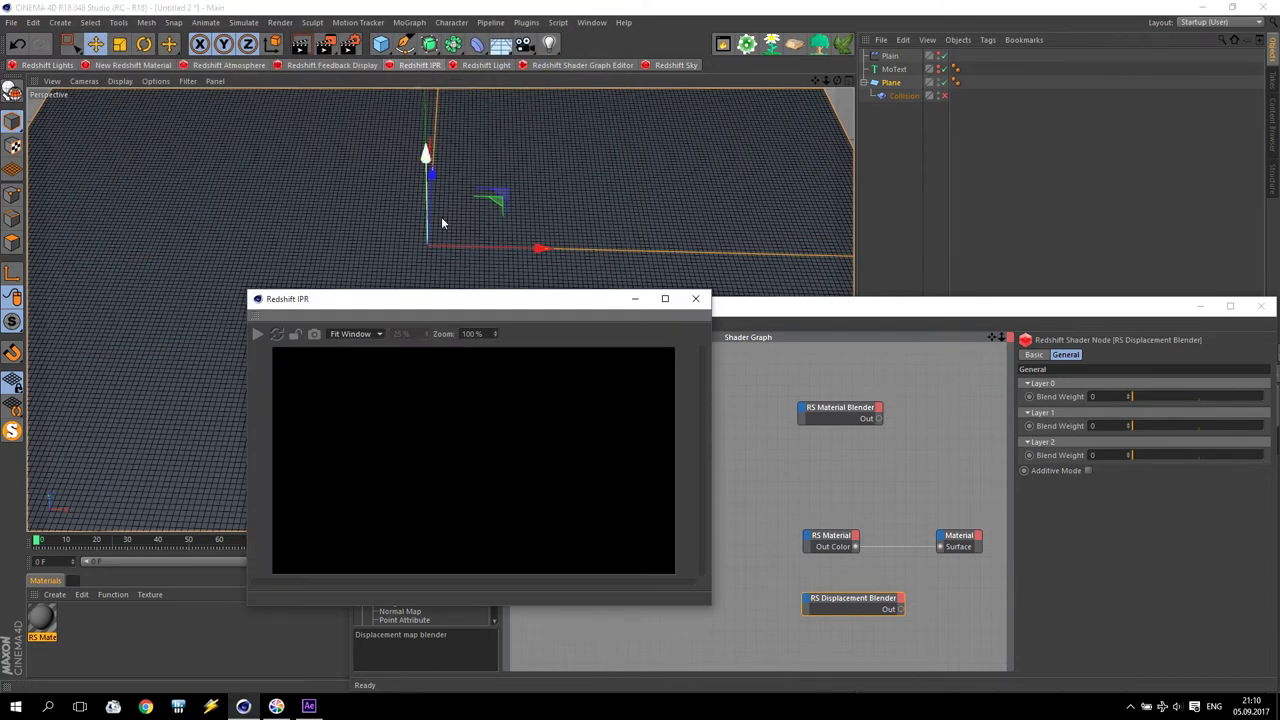
pyautogui.moveTo(455, 306); pyautogui.dragTo(239, 117)
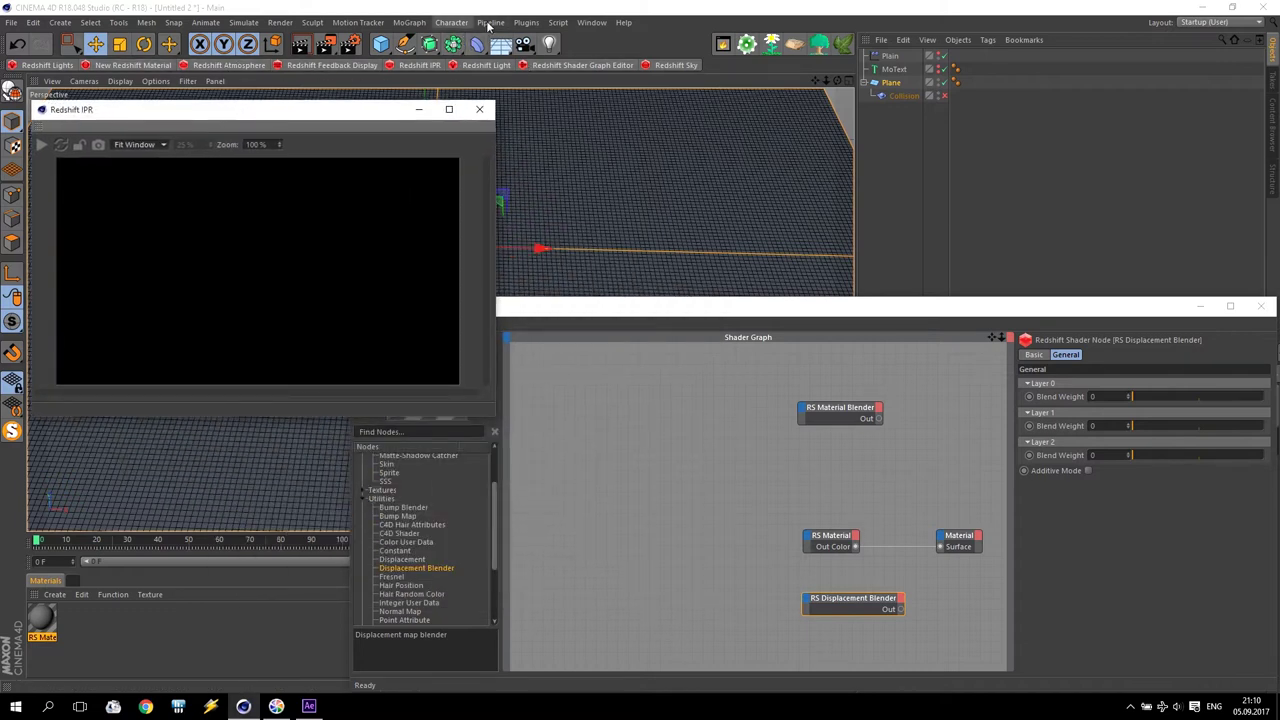
pyautogui.click(525, 22)
pyautogui.moveTo(557, 100)
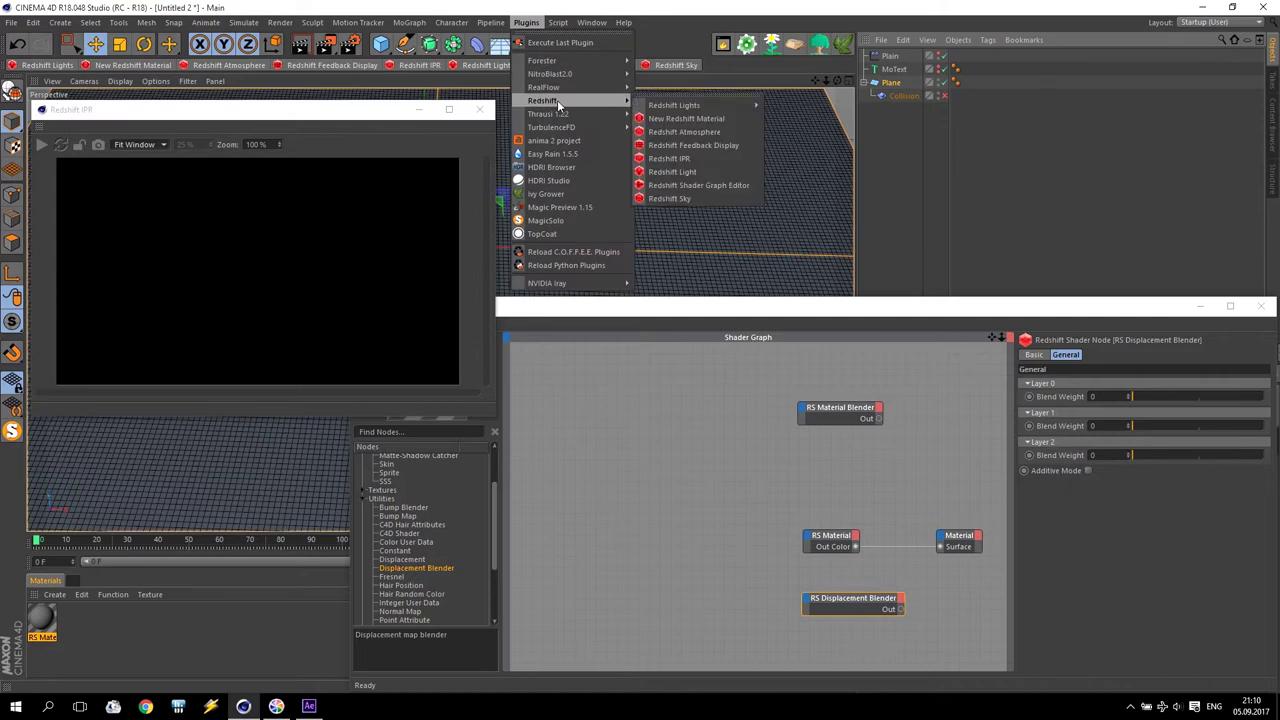
pyautogui.click(668, 159)
pyautogui.click(187, 105)
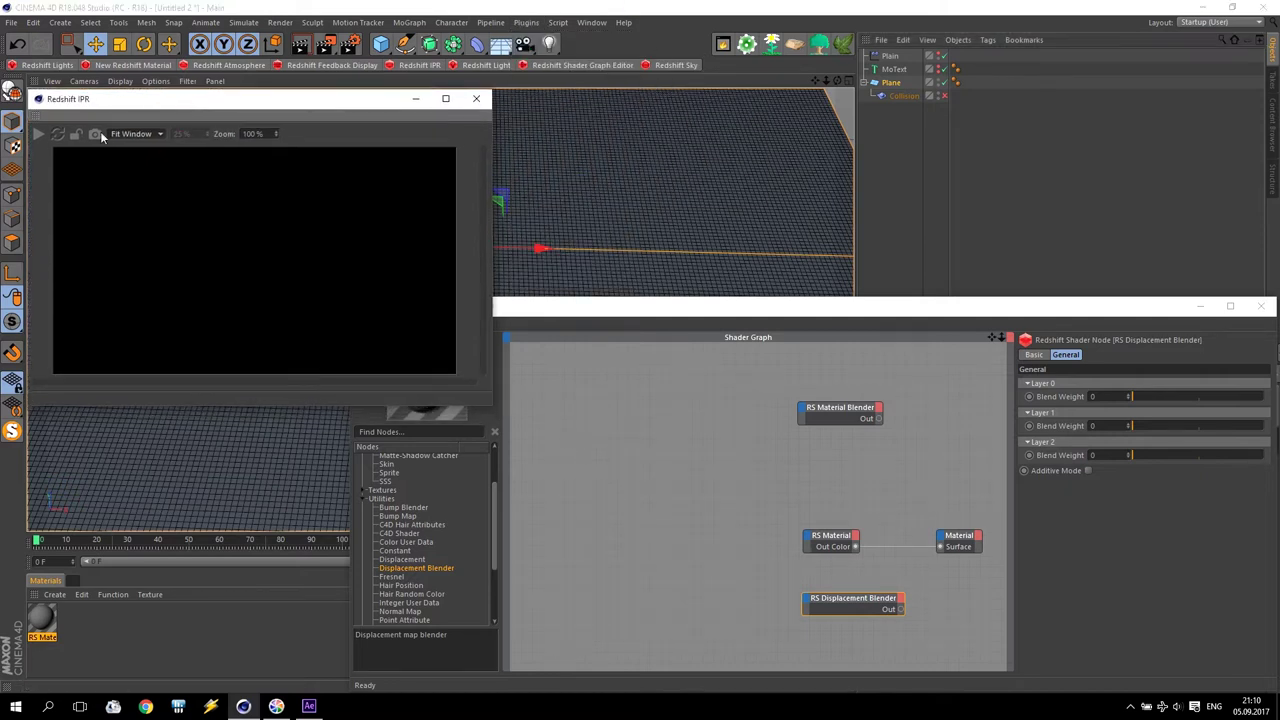
pyautogui.click(37, 133)
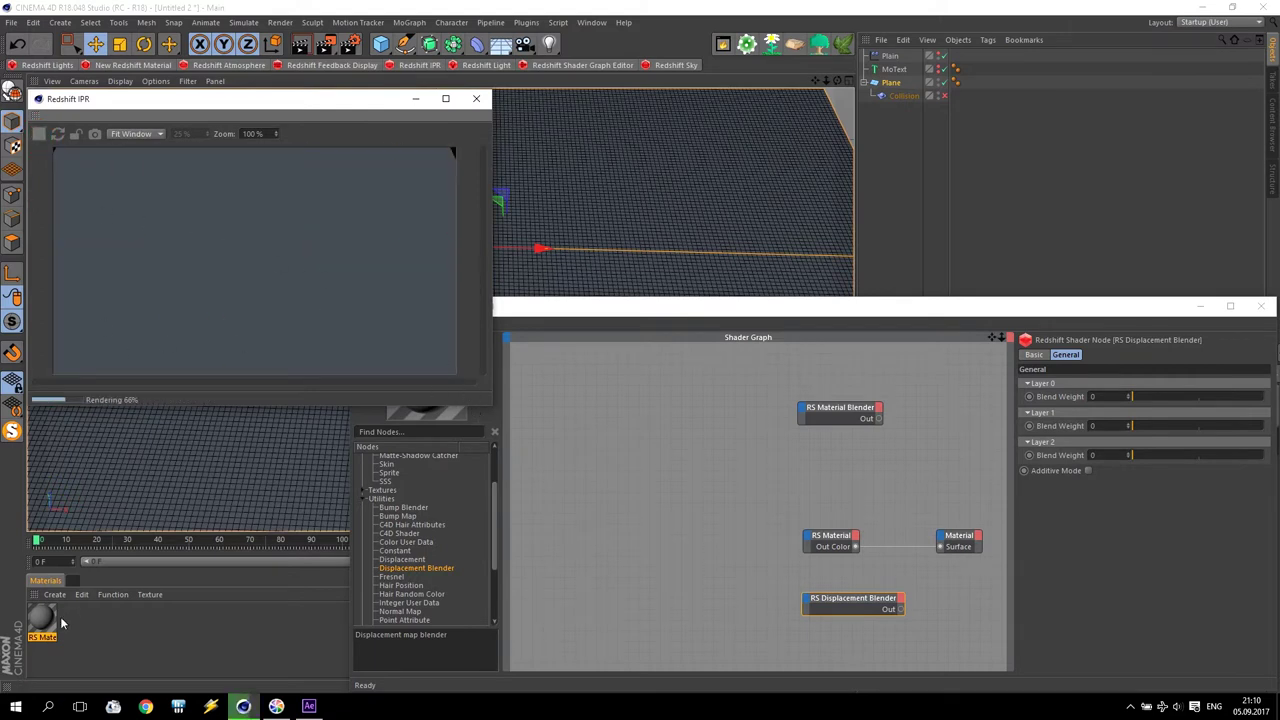
# - Apply the RS Material to the Plane object
pyautogui.click(677, 277)
pyautogui.moveTo(878, 100); pyautogui.dragTo(886, 86)
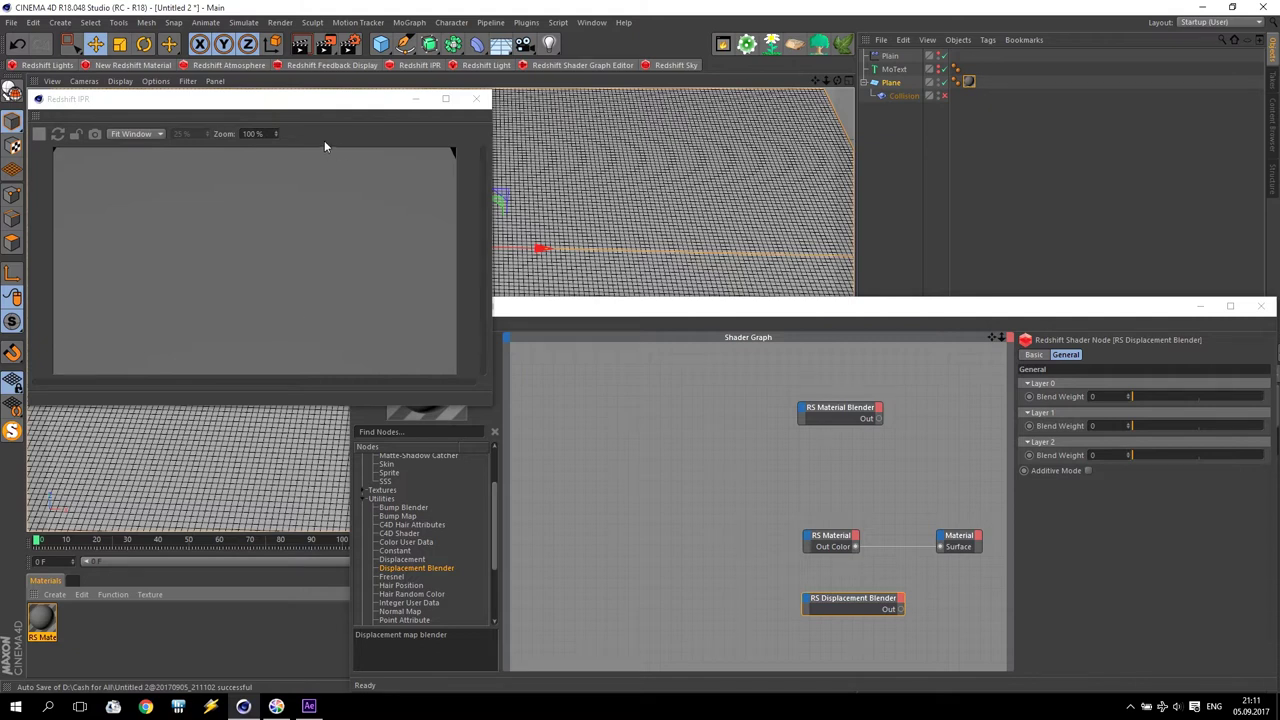
# - Create a Redshift Sky environment in the basic Redshift render settings, and close the settings
pyautogui.click(349, 44)
pyautogui.click(232, 57)
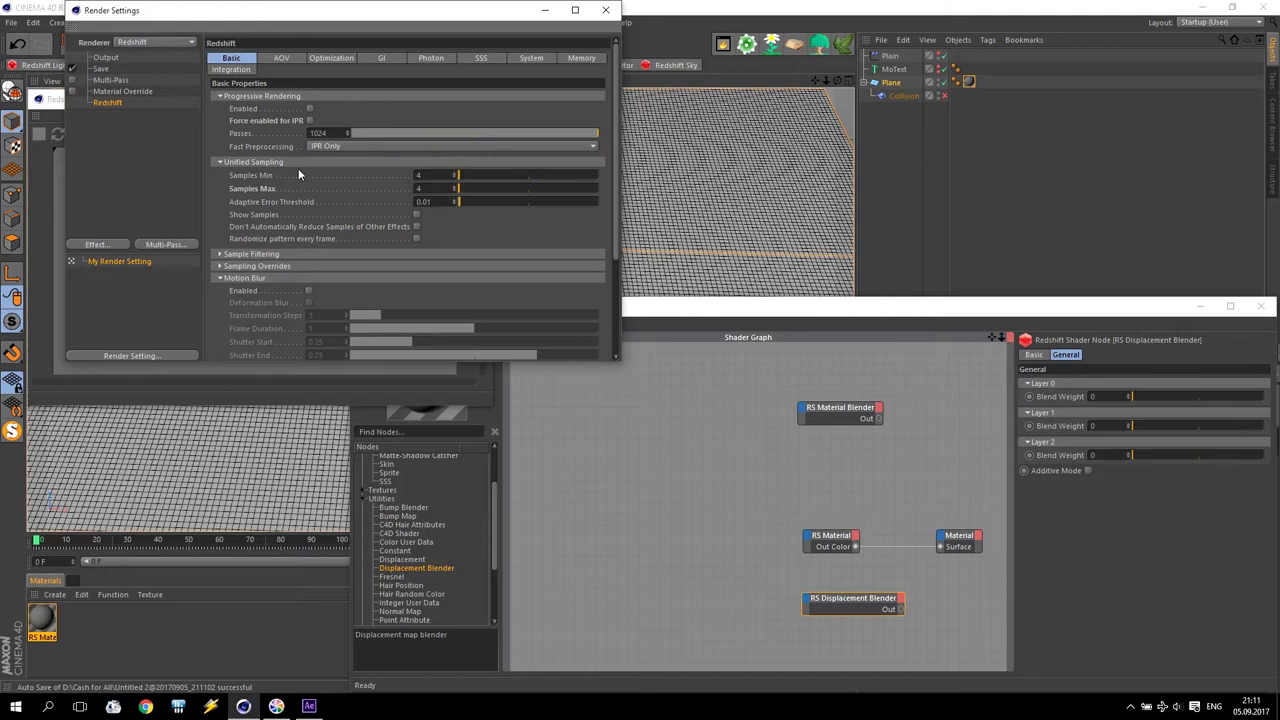
pyautogui.click(219, 278)
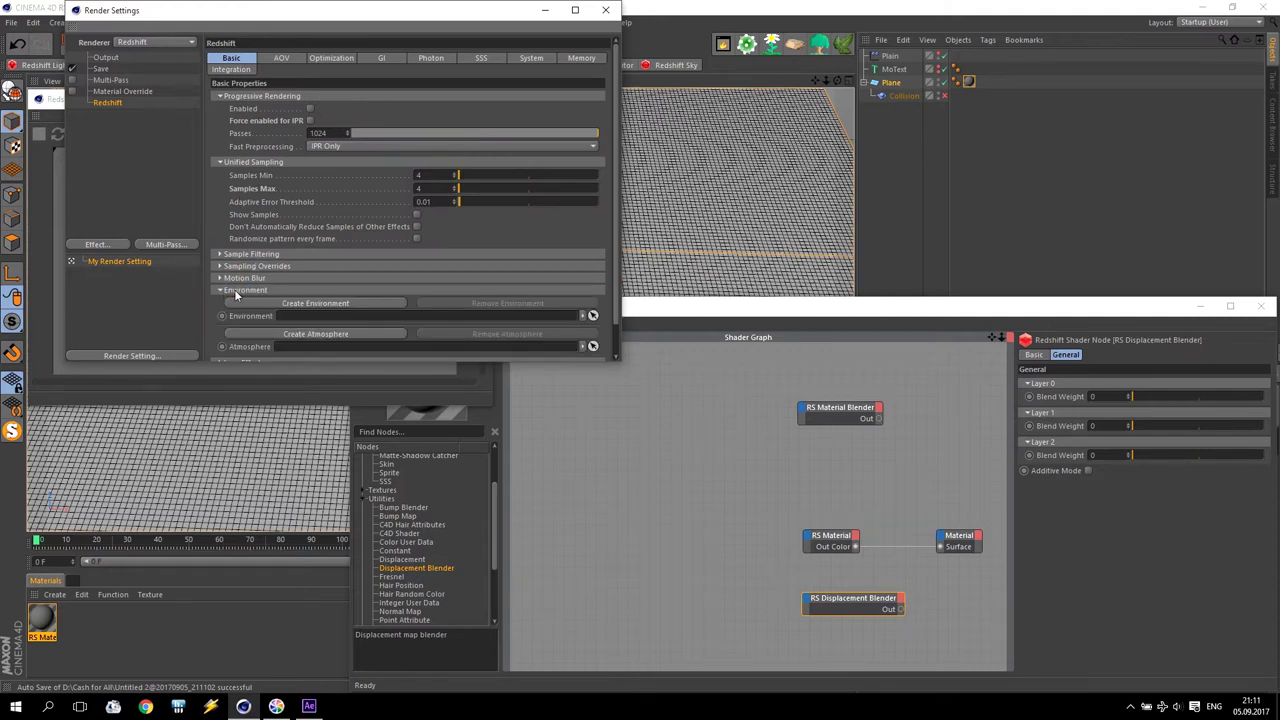
pyautogui.click(316, 303)
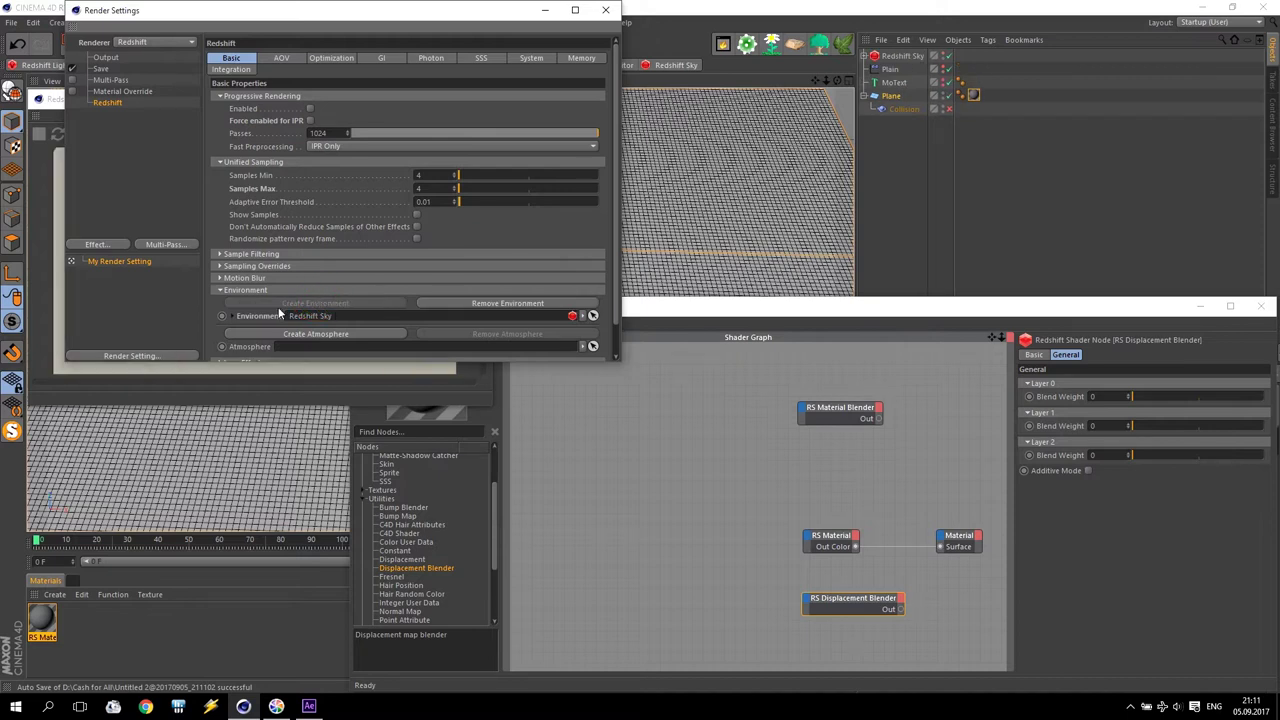
pyautogui.click(605, 10)
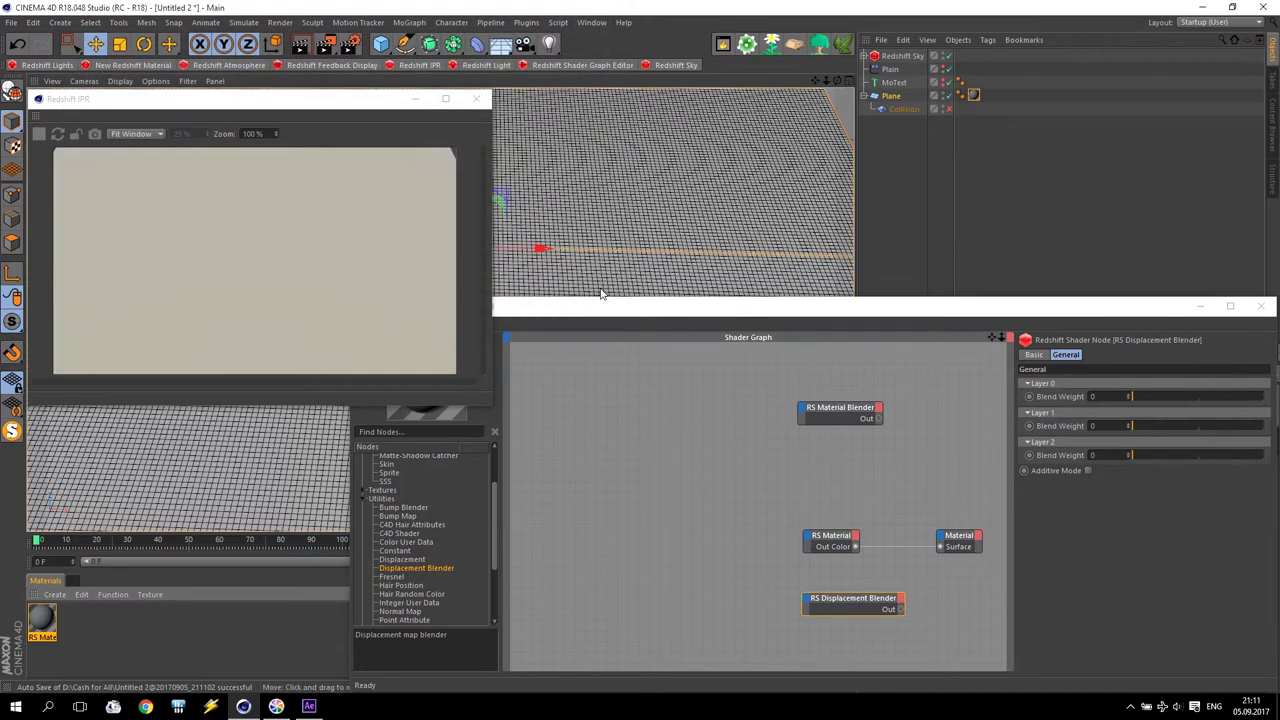
# - Spread out the RS Material, enlarge both blender nodes and the Material output, and connect RS Material's Out Color to the Material Blender's Base Color
pyautogui.moveTo(839, 533); pyautogui.dragTo(618, 380)
pyautogui.click(720, 409)
pyautogui.moveTo(846, 413); pyautogui.dragTo(849, 461)
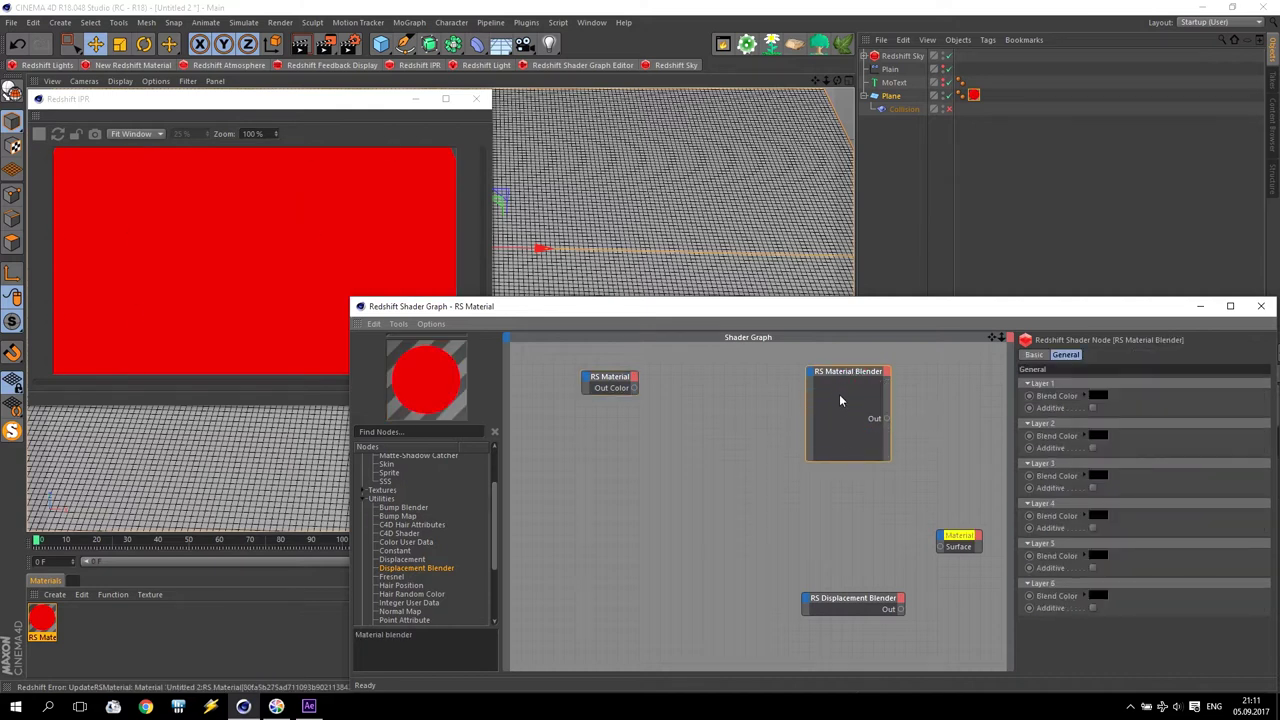
pyautogui.moveTo(846, 592)
pyautogui.mouseDown()
pyautogui.moveTo(835, 480)
pyautogui.moveTo(802, 494)
pyautogui.moveTo(849, 583)
pyautogui.moveTo(849, 616)
pyautogui.mouseUp()
pyautogui.click(855, 487)
pyautogui.moveTo(857, 491); pyautogui.dragTo(860, 526)
pyautogui.click(964, 550)
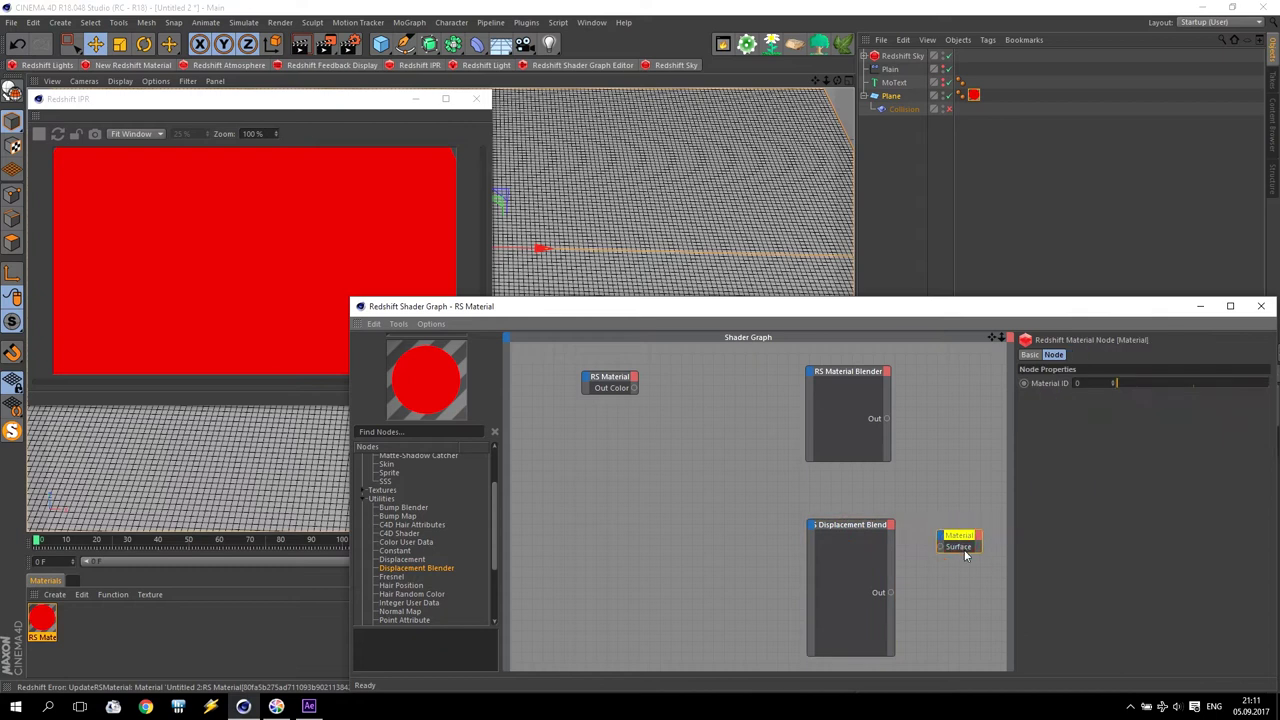
pyautogui.moveTo(961, 553); pyautogui.dragTo(961, 496)
pyautogui.moveTo(617, 385); pyautogui.dragTo(898, 378)
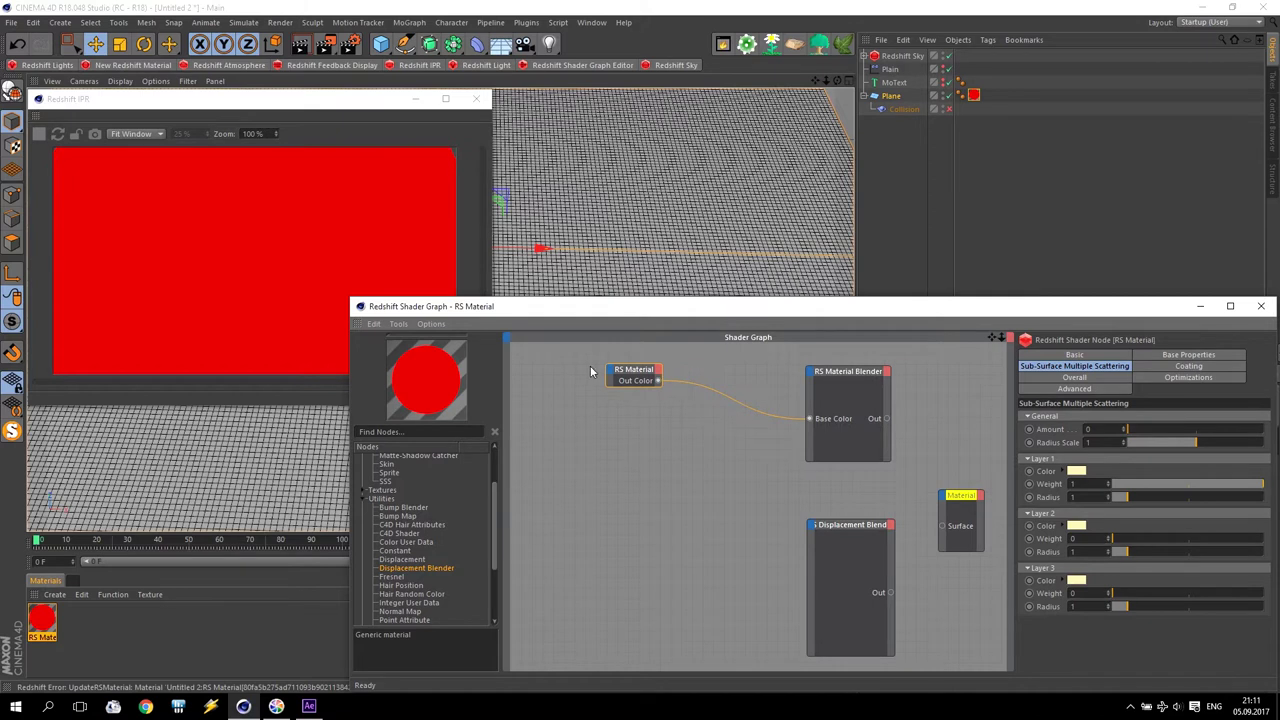
# - Add a Texture node beside the RS Material and load st12.JPG from the Desktop as its image
pyautogui.moveTo(496, 540); pyautogui.dragTo(506, 453)
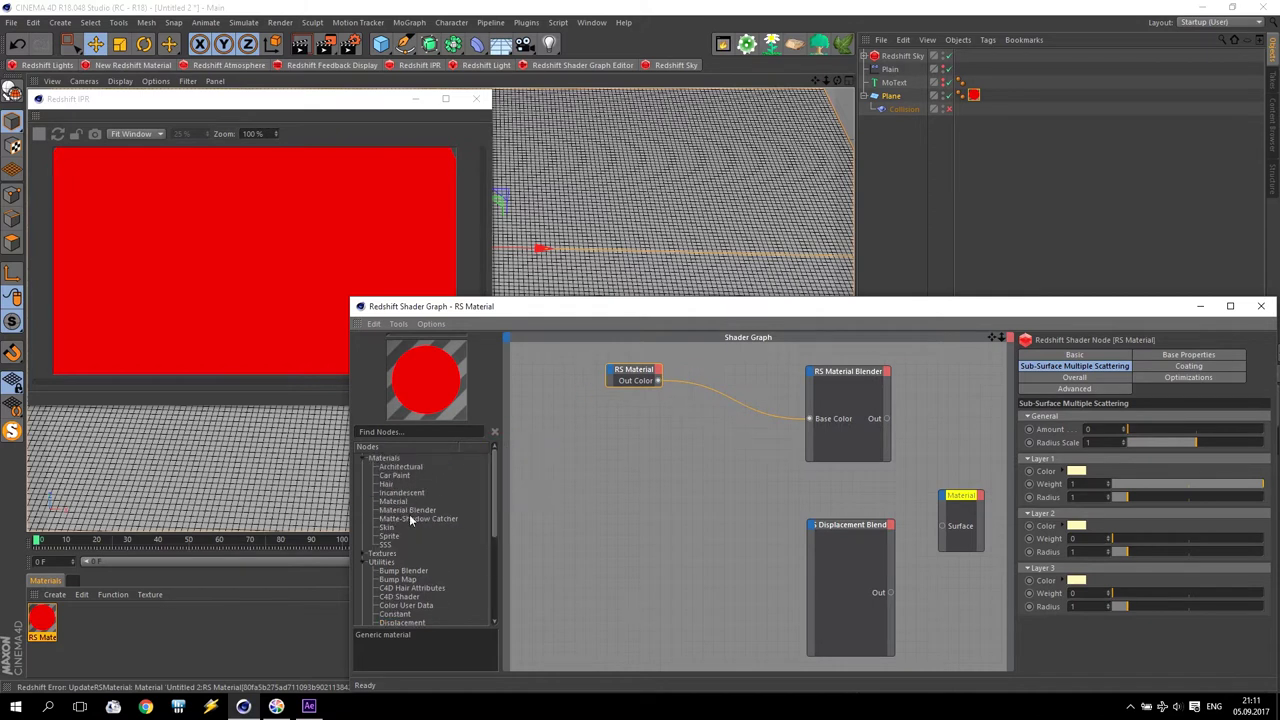
pyautogui.click(364, 554)
pyautogui.moveTo(396, 606); pyautogui.dragTo(540, 370)
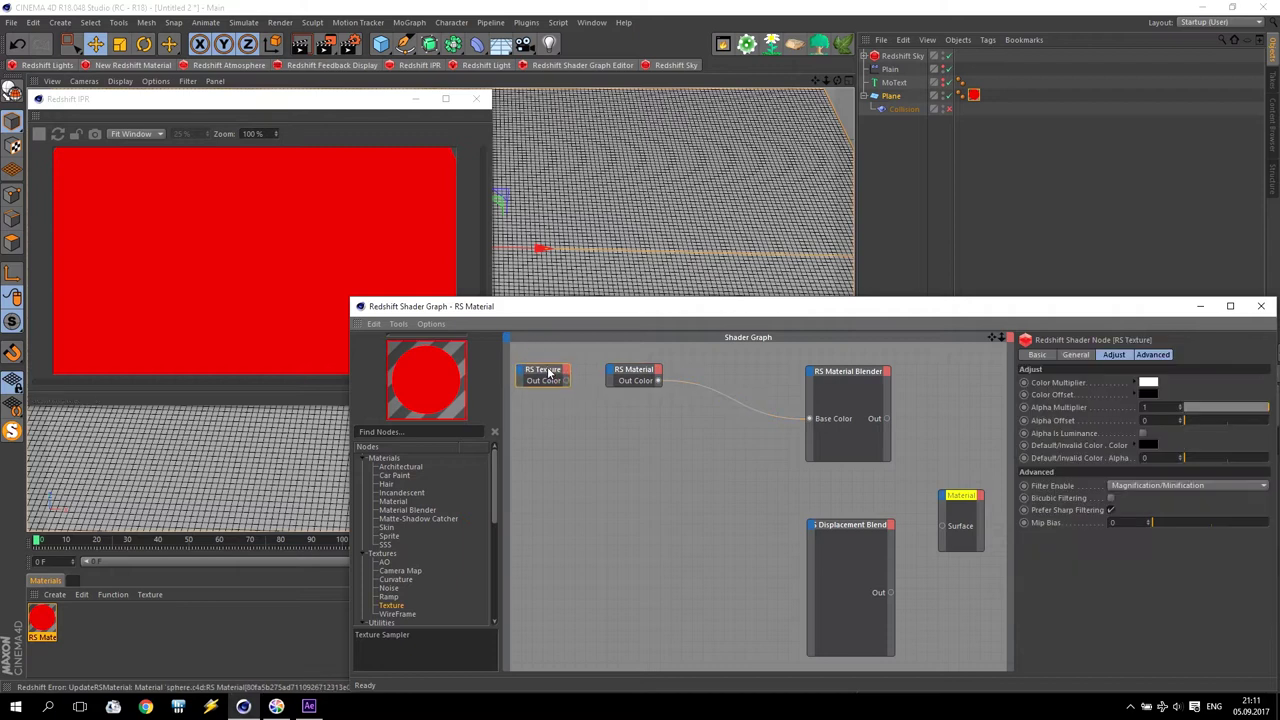
pyautogui.click(1074, 355)
pyautogui.click(1253, 458)
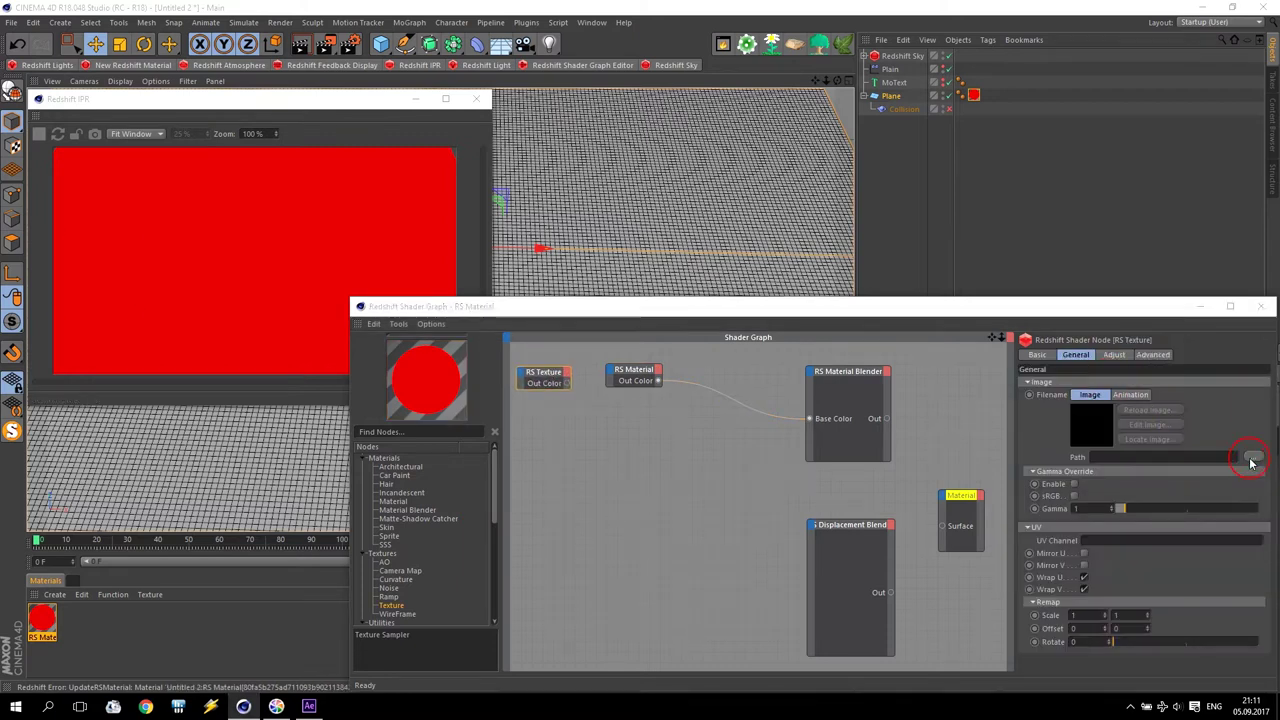
pyautogui.click(508, 510)
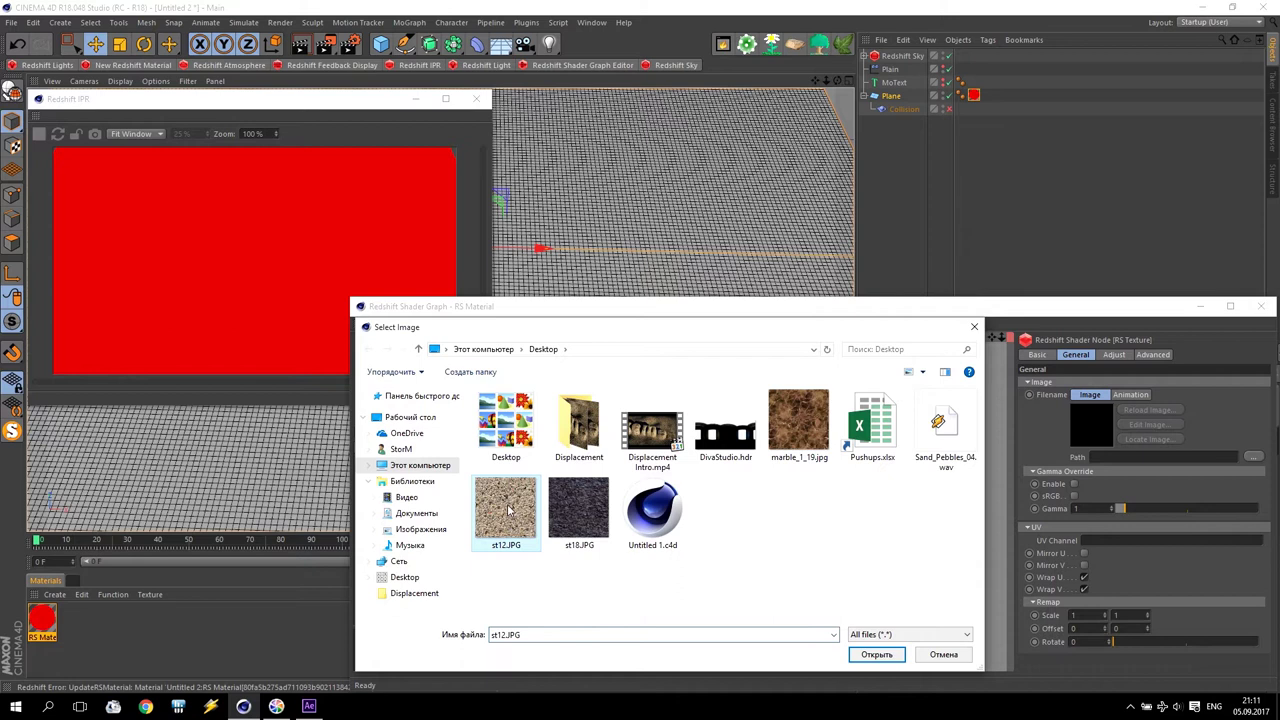
pyautogui.click(876, 654)
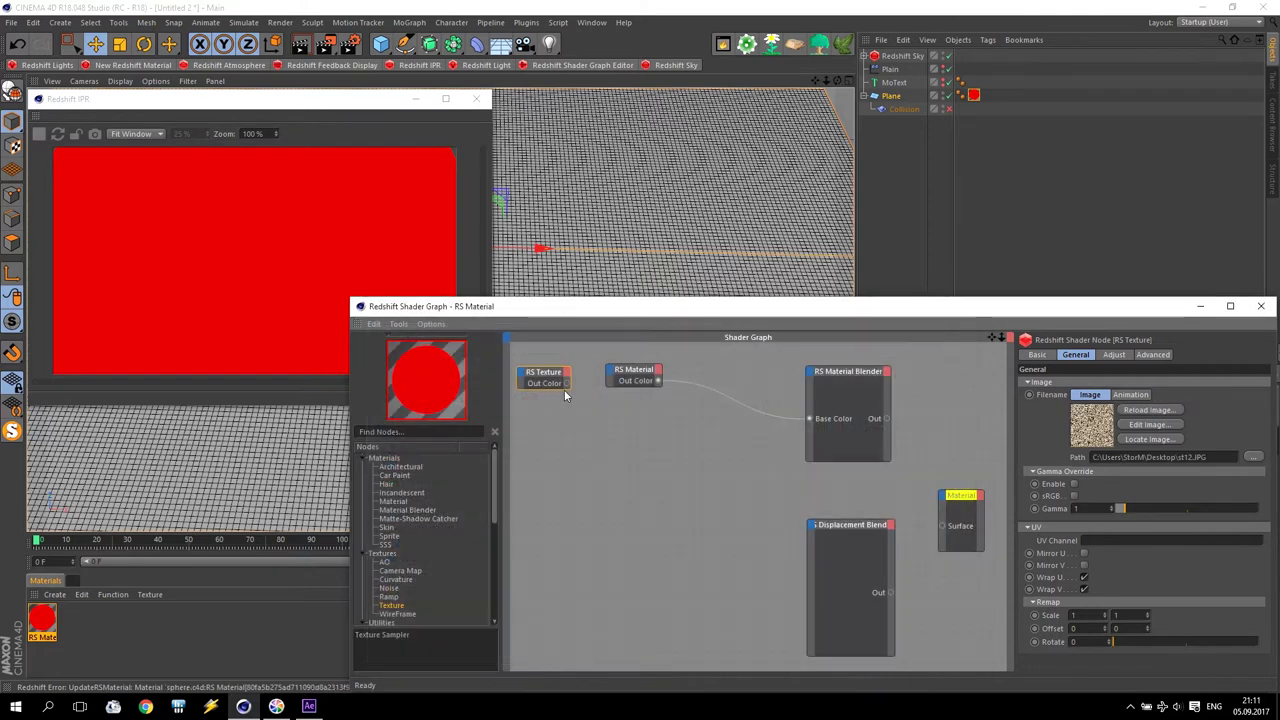
# - Connect the texture's color to the RS Material's Diffuse Color and the Material Blender's output to the Material node's Surface
pyautogui.moveTo(568, 385); pyautogui.dragTo(618, 376)
pyautogui.moveTo(691, 380)
pyautogui.click(837, 379)
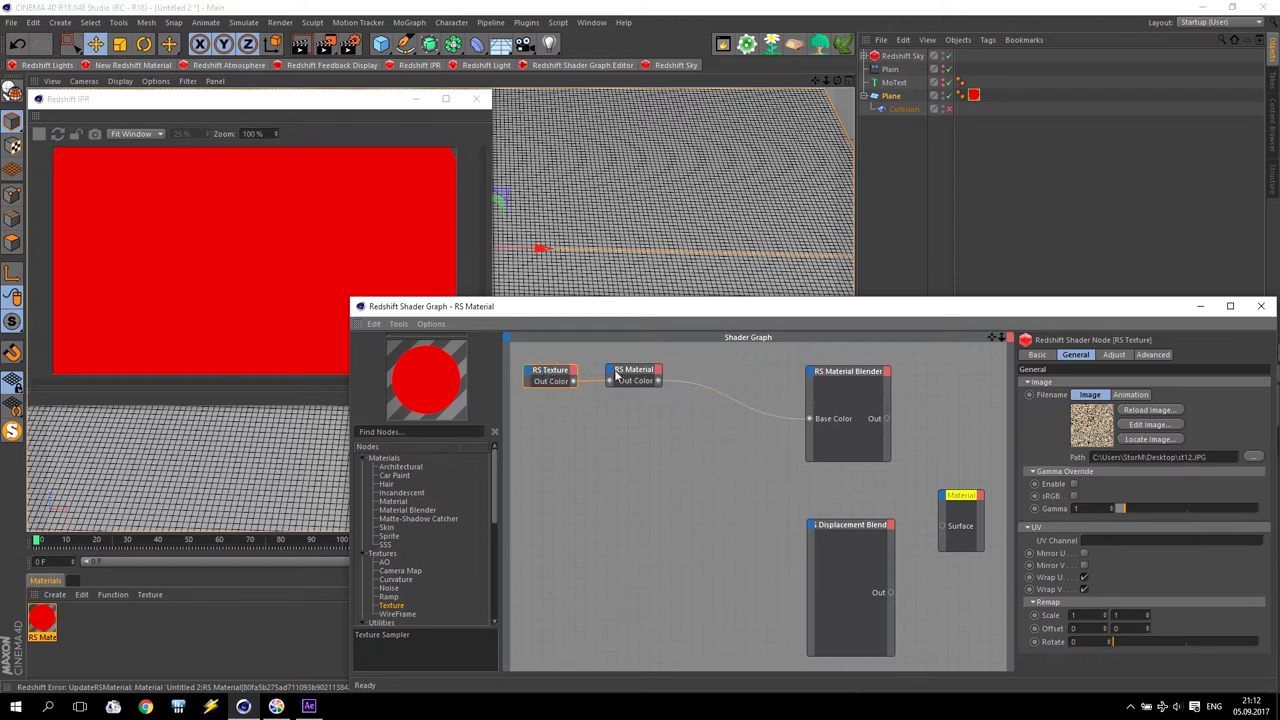
pyautogui.moveTo(887, 419); pyautogui.dragTo(942, 527)
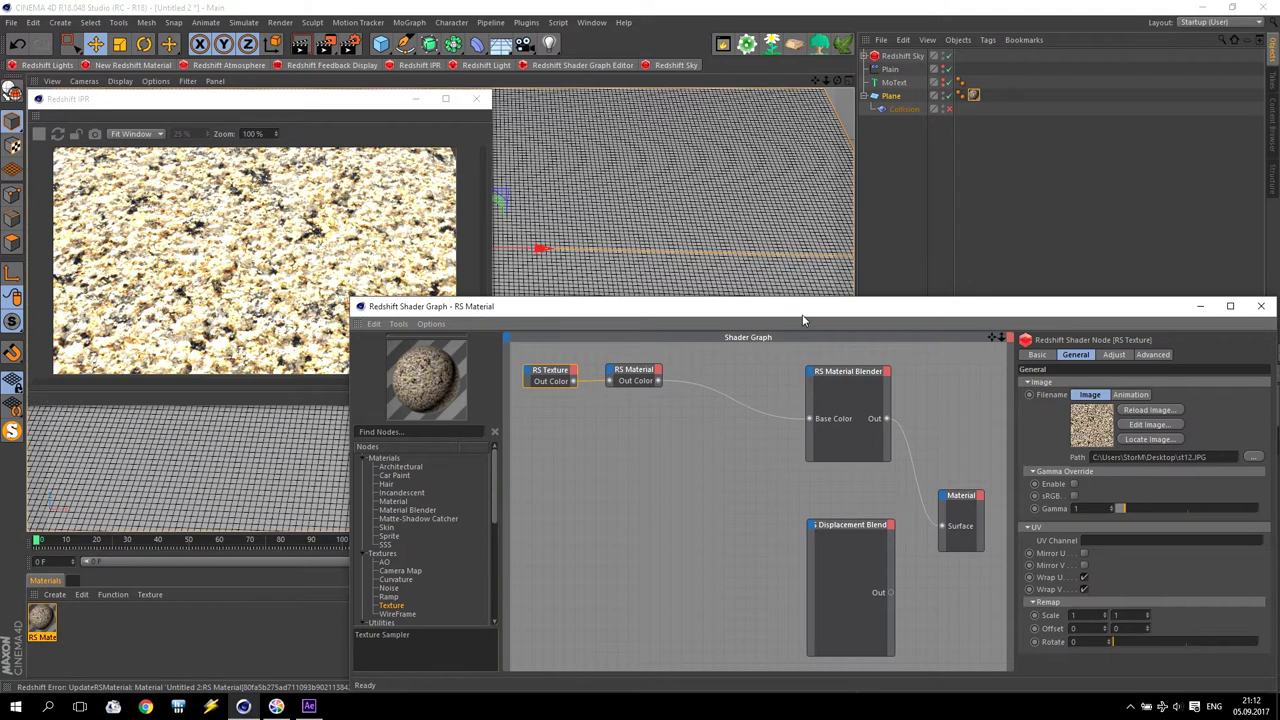
# - Set Length U and Length V of the plane's material tag to 50%, moving the shader graph aside and back below the IPR preview
pyautogui.moveTo(800, 313); pyautogui.dragTo(505, 263)
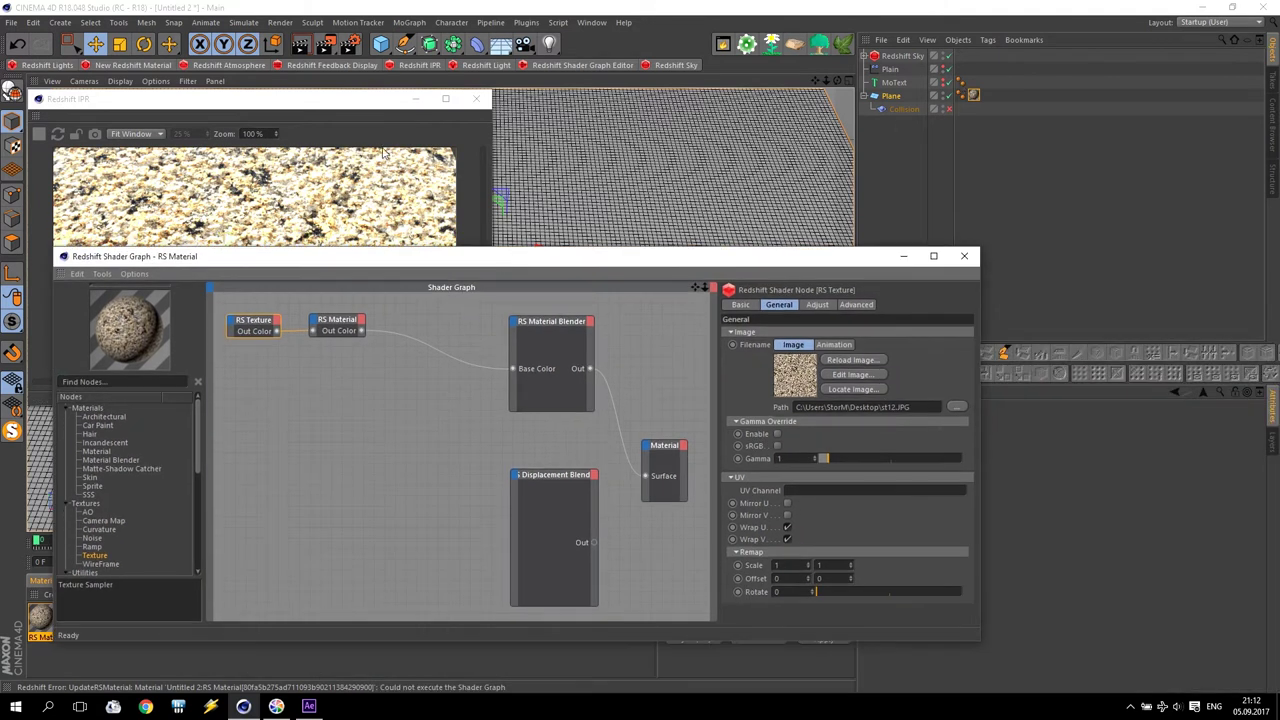
pyautogui.click(866, 189)
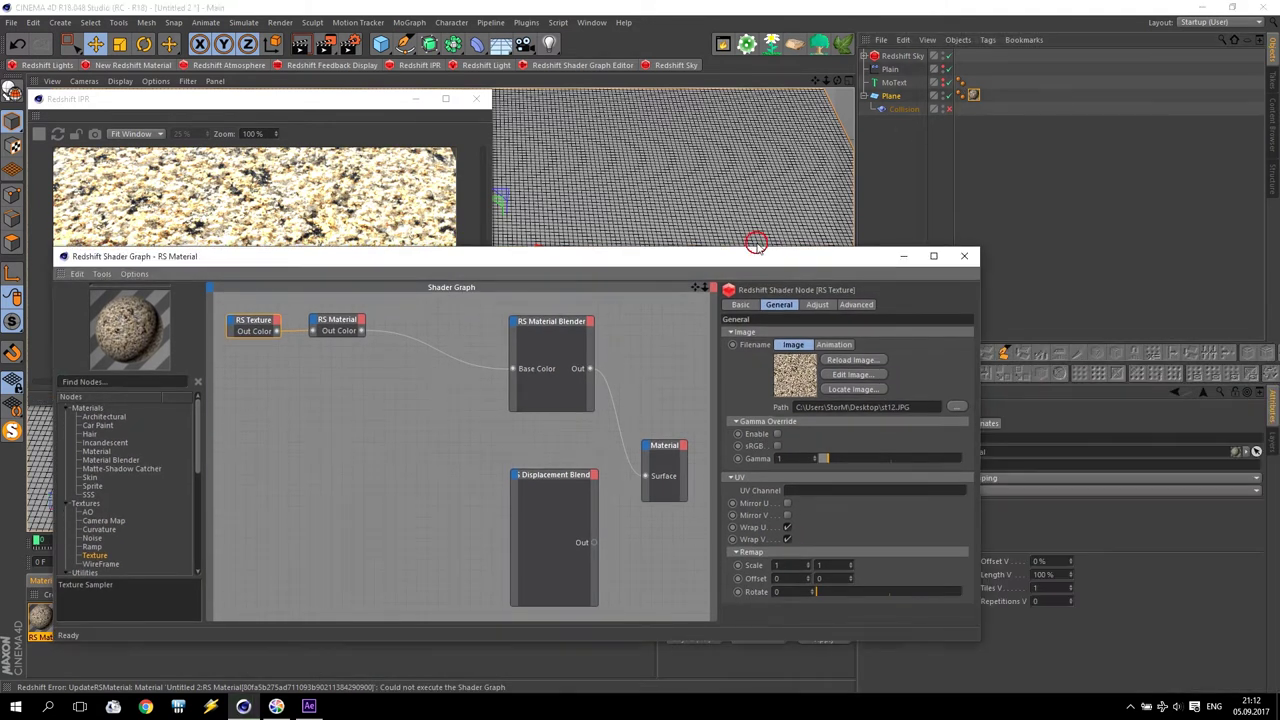
pyautogui.moveTo(768, 252); pyautogui.dragTo(707, 186)
pyautogui.doubleClick(952, 577)
pyautogui.write('50')
pyautogui.press('Tab')
pyautogui.write('50')
pyautogui.moveTo(328, 195); pyautogui.dragTo(382, 131)
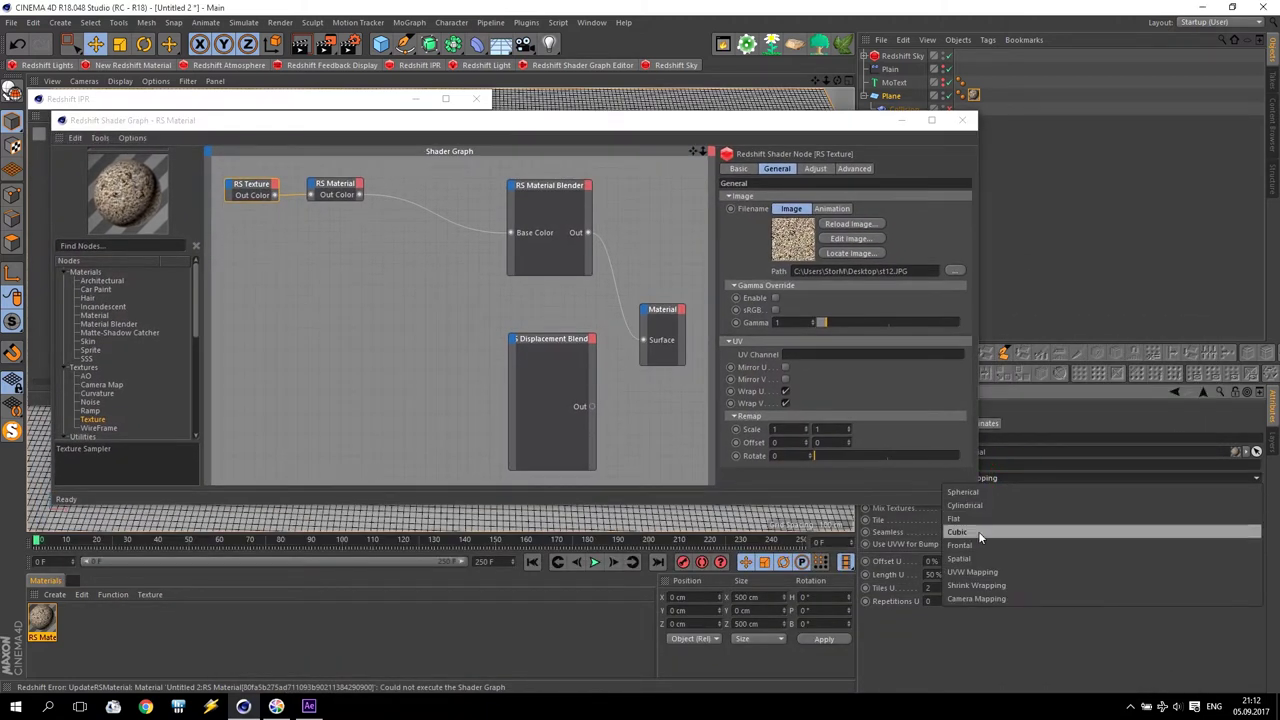
pyautogui.click(452, 120)
pyautogui.moveTo(452, 120); pyautogui.dragTo(665, 305)
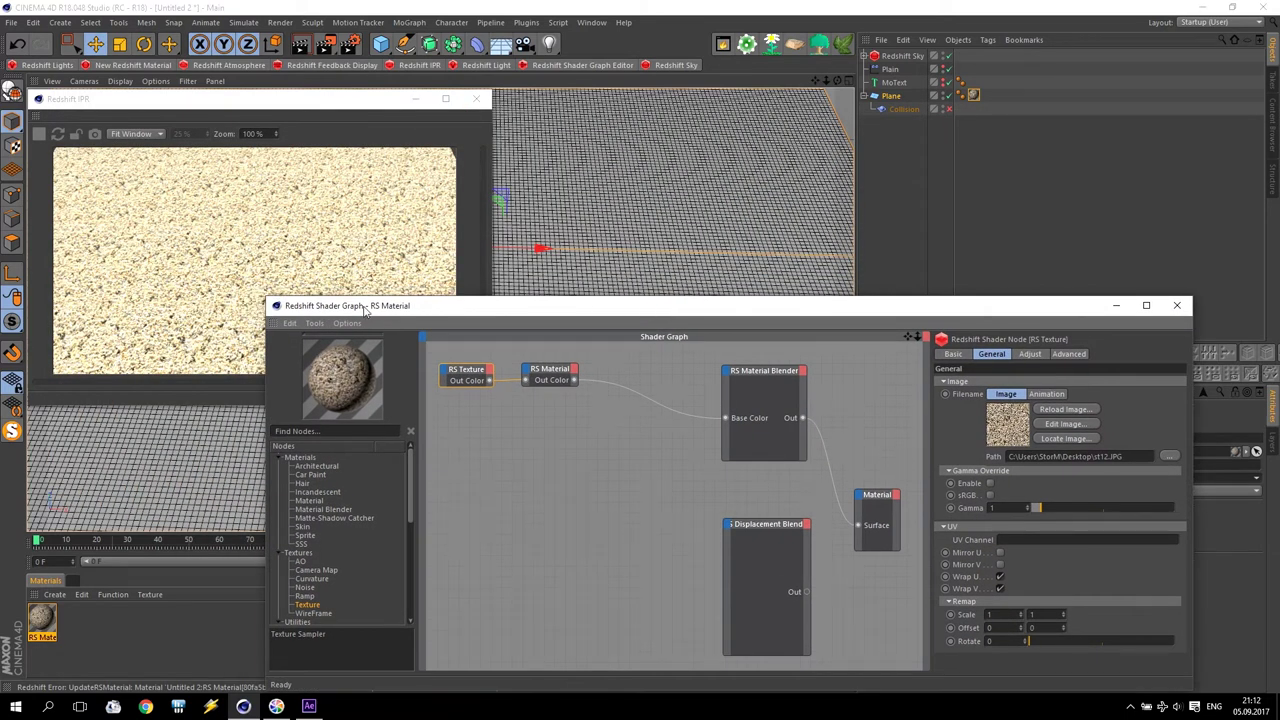
pyautogui.moveTo(460, 311); pyautogui.dragTo(546, 308)
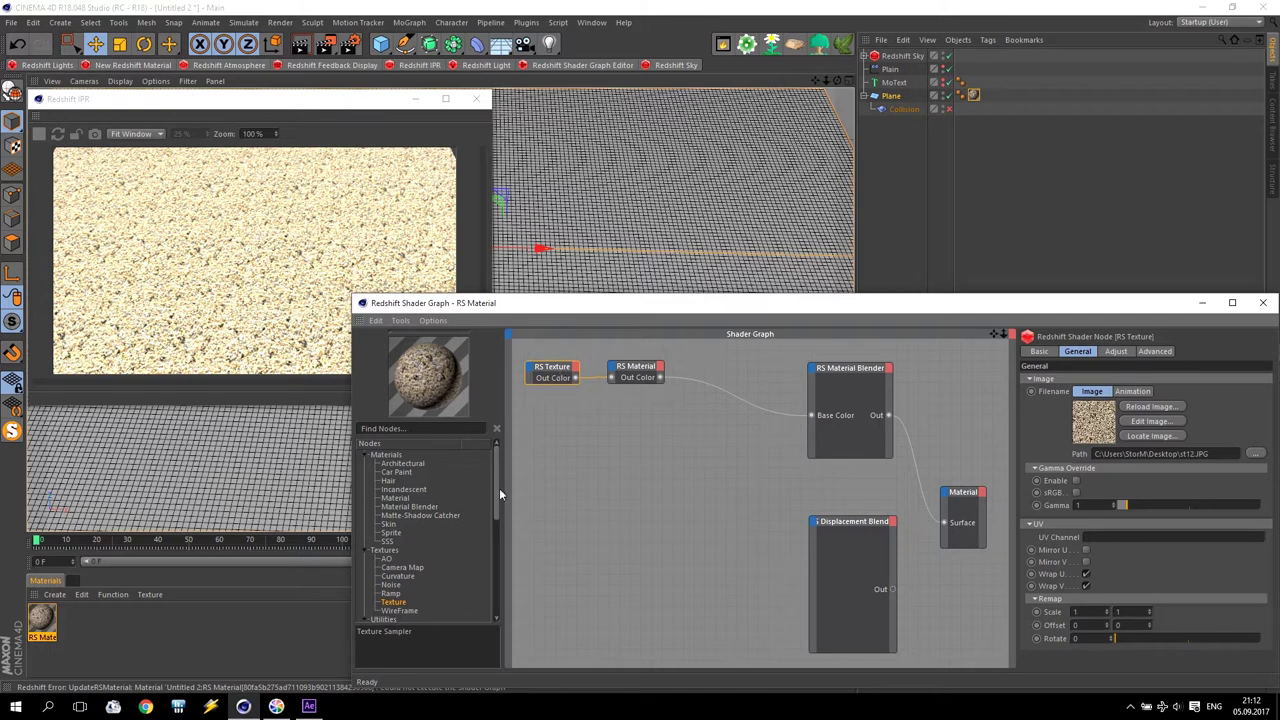
# - Add a Color Correct node fed by the texture, output it to the Material Surface, and set its Saturation Scale to 0
pyautogui.moveTo(494, 496); pyautogui.dragTo(497, 594)
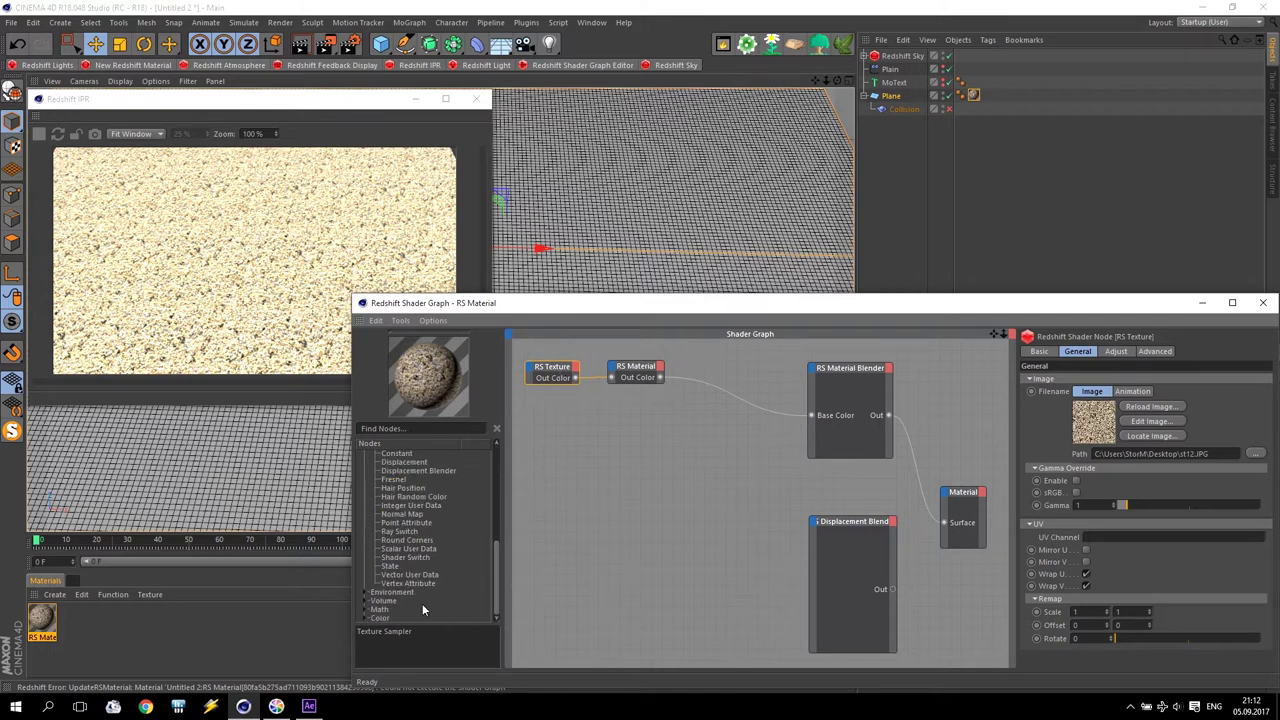
pyautogui.click(367, 617)
pyautogui.scroll(-3, 425, 597)
pyautogui.moveTo(415, 533); pyautogui.dragTo(589, 395)
pyautogui.moveTo(577, 379); pyautogui.dragTo(944, 522)
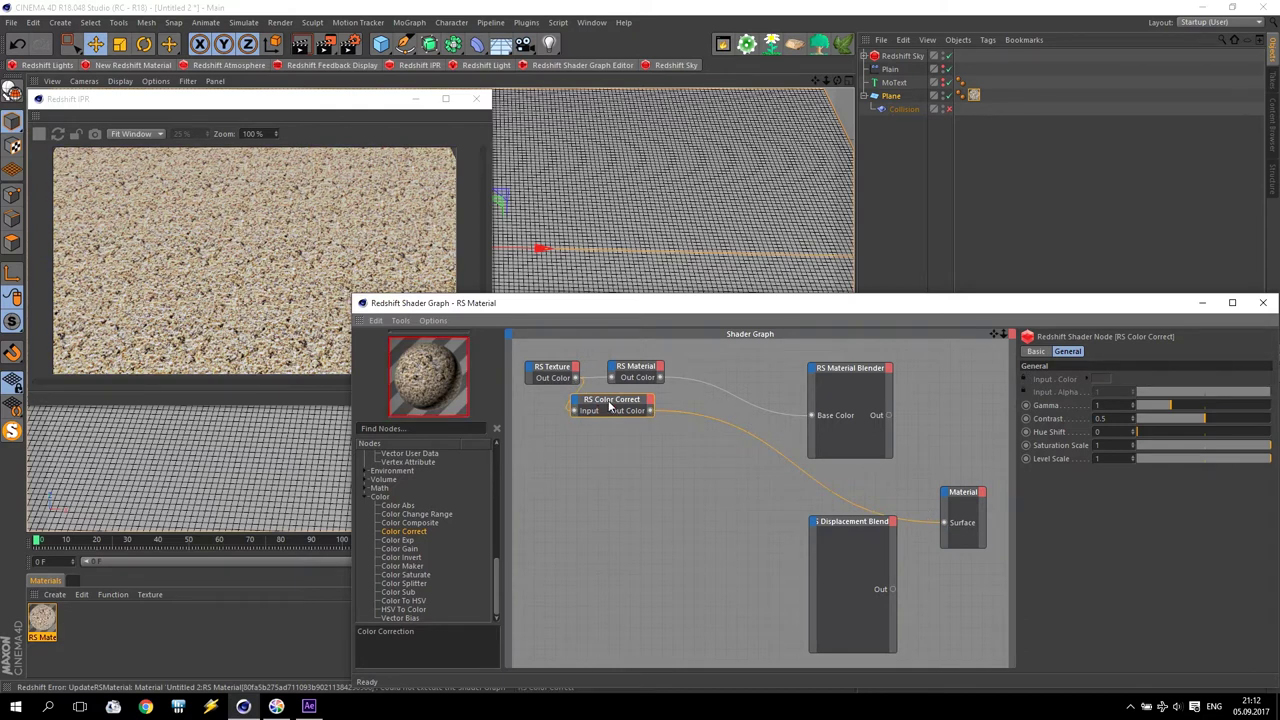
pyautogui.moveTo(1202, 451); pyautogui.dragTo(1136, 451)
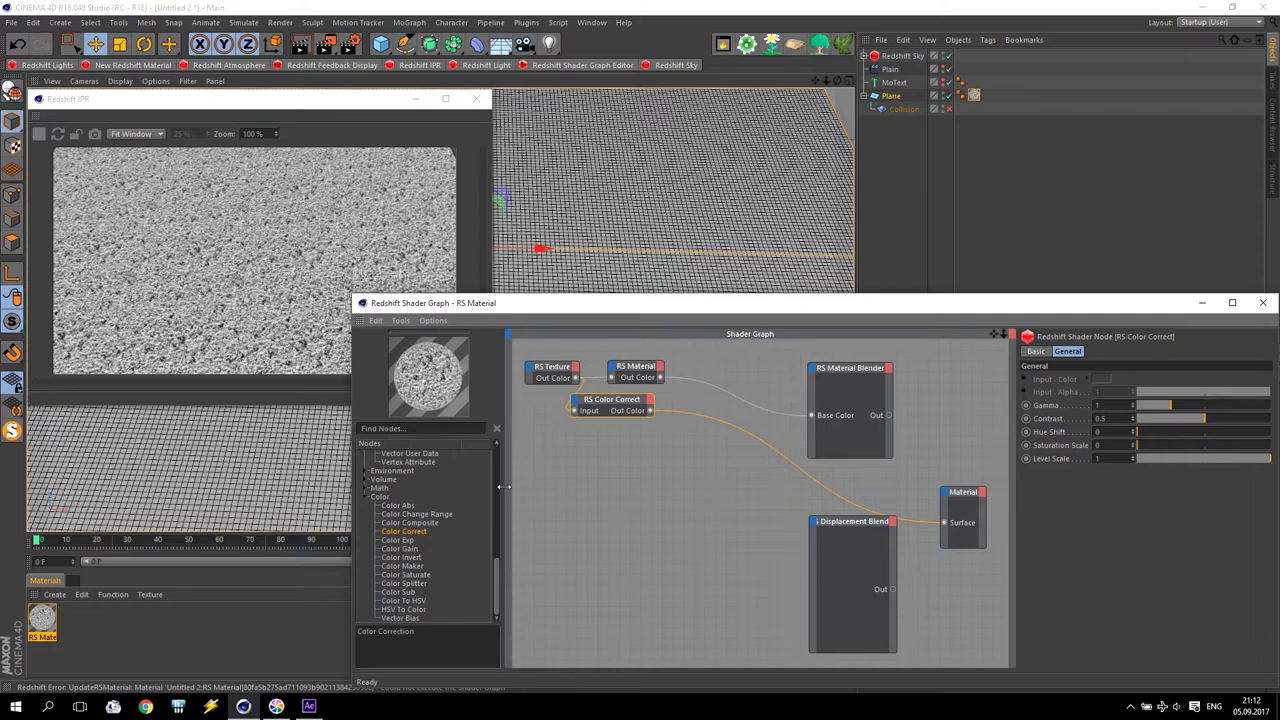
# - Add a Bump Map node fed by the Color Correct node and connect its output to the RS Material's overall Bump Input
pyautogui.moveTo(495, 596); pyautogui.dragTo(506, 523)
pyautogui.moveTo(412, 515); pyautogui.dragTo(845, 382)
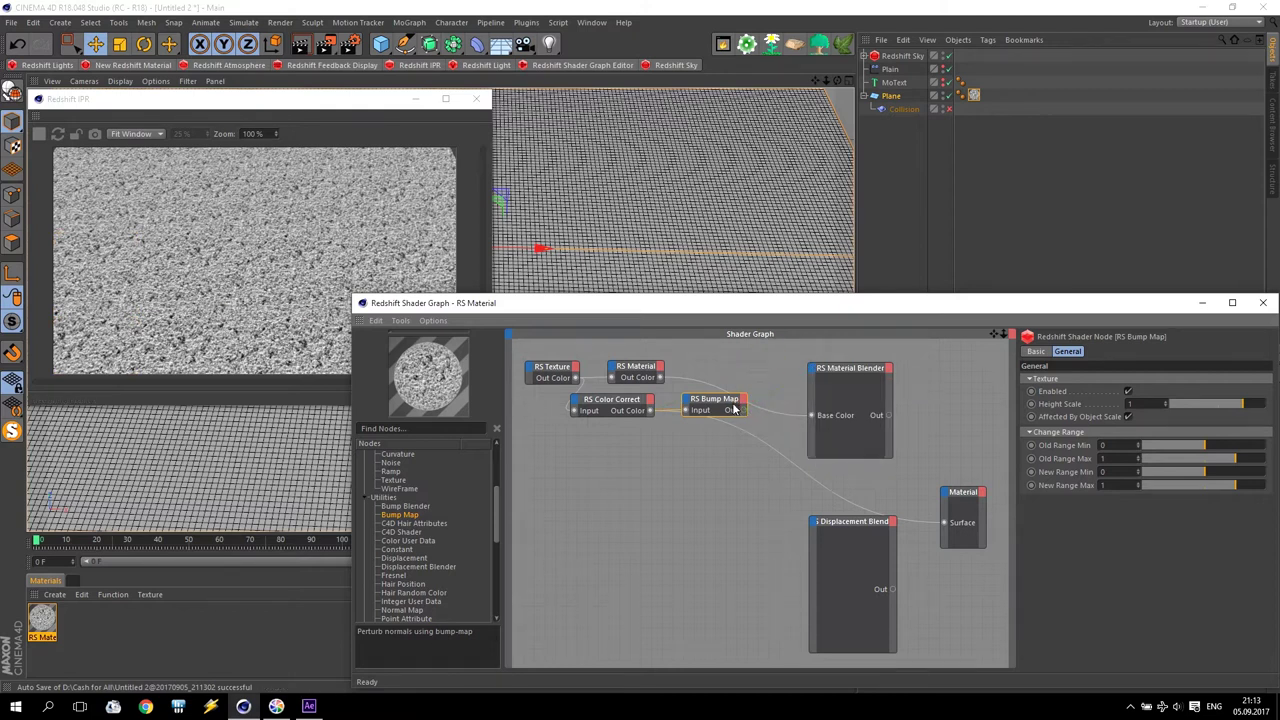
pyautogui.moveTo(588, 404); pyautogui.dragTo(545, 410)
pyautogui.moveTo(700, 403); pyautogui.dragTo(648, 410)
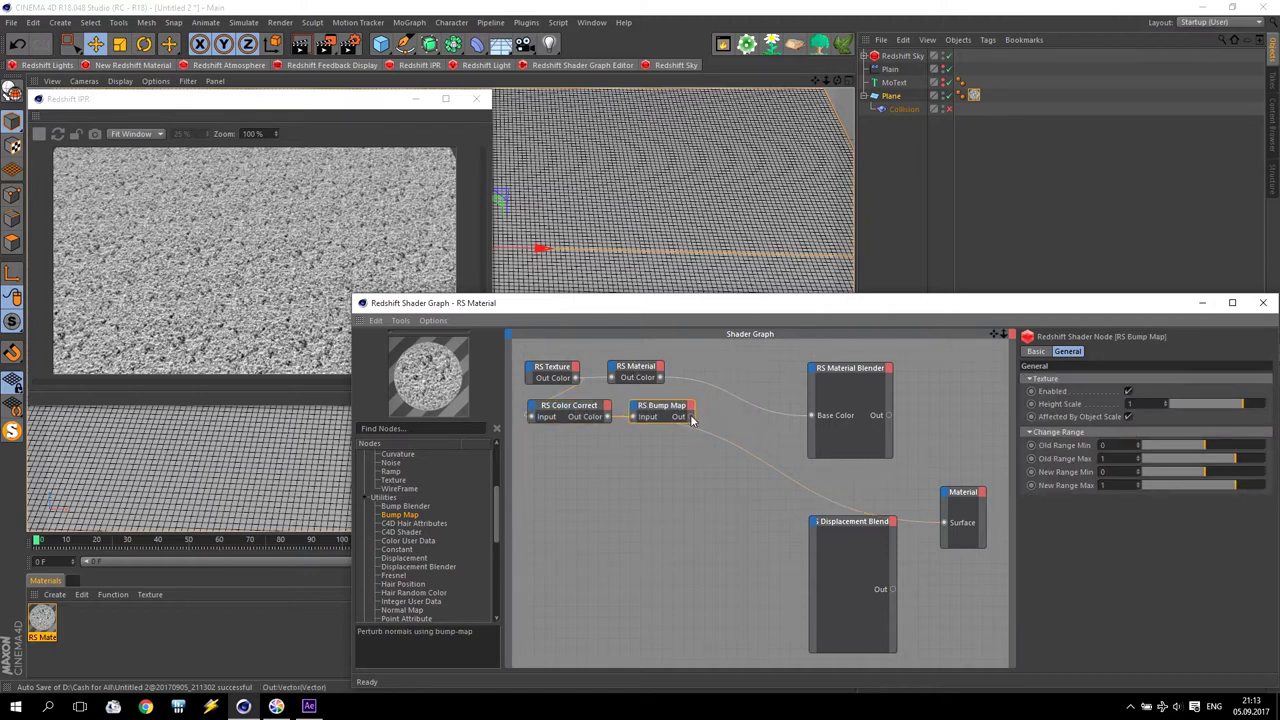
pyautogui.click(614, 366)
pyautogui.moveTo(639, 464)
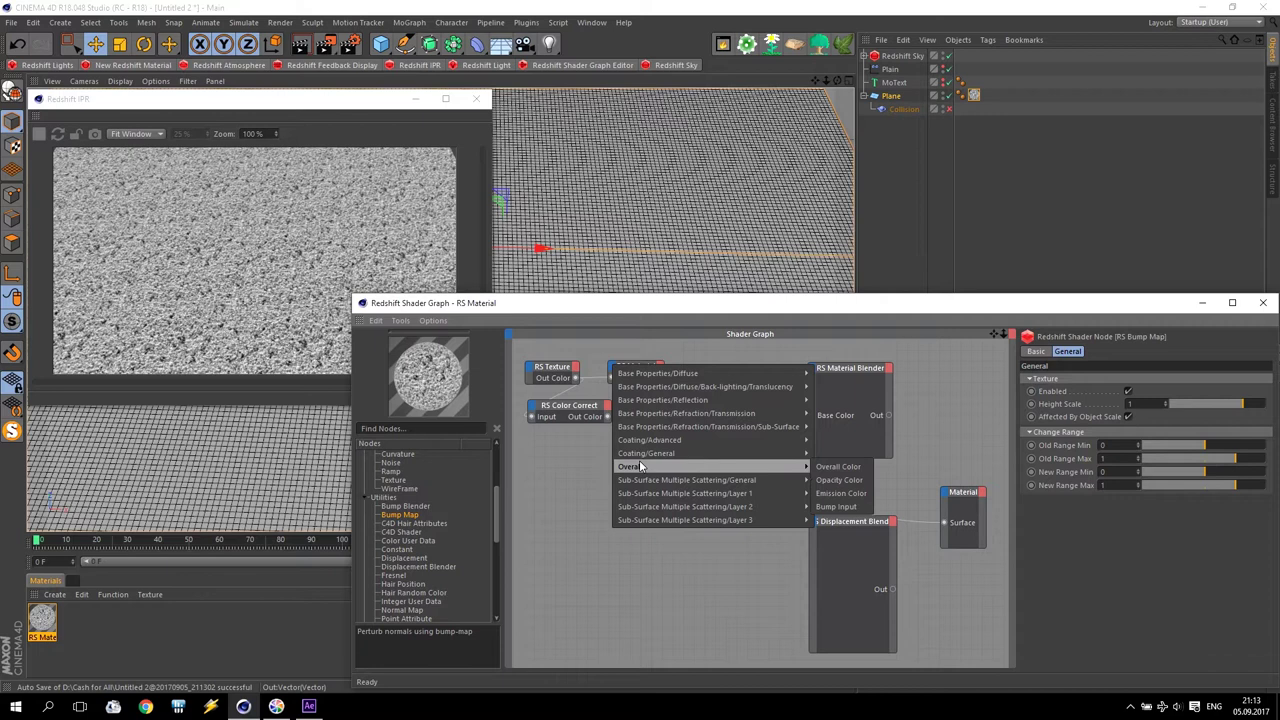
pyautogui.click(836, 507)
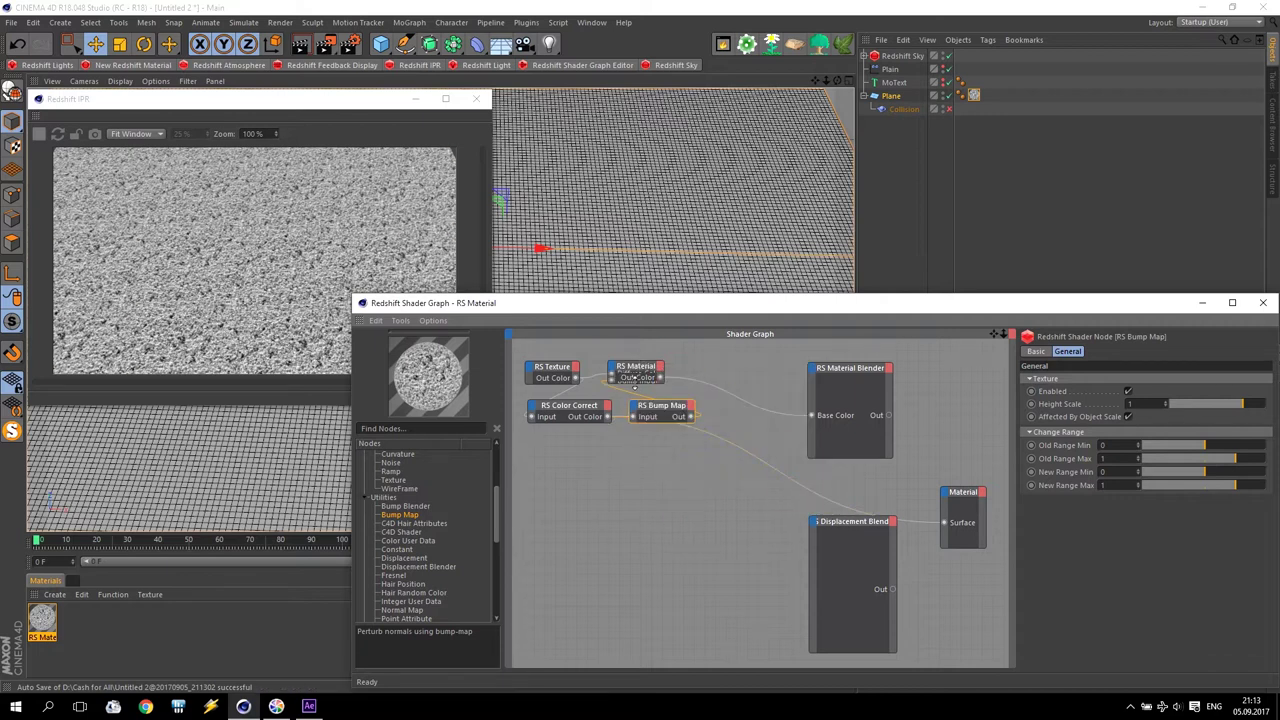
# - Enlarge the RS Material node and stack the Texture, Color Correct and Bump Map nodes compactly beside it
pyautogui.click(636, 367)
pyautogui.moveTo(581, 406); pyautogui.dragTo(571, 428)
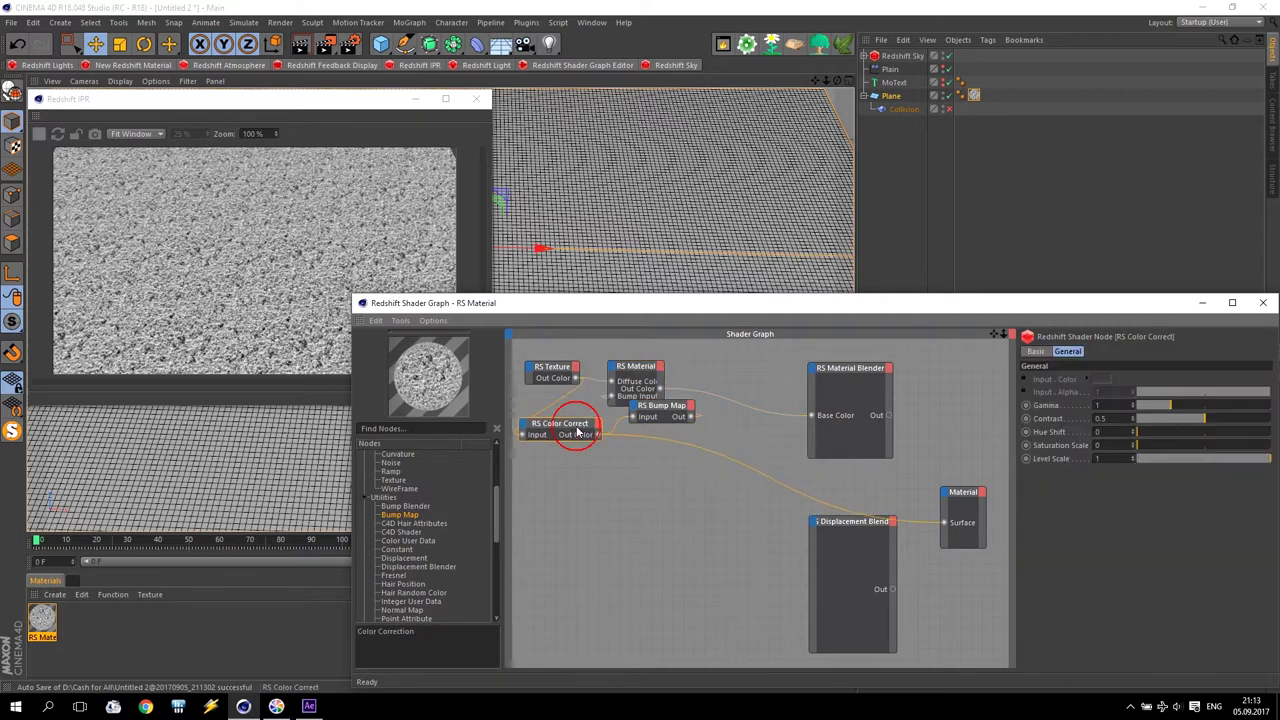
pyautogui.click(672, 418)
pyautogui.moveTo(672, 418); pyautogui.dragTo(575, 473)
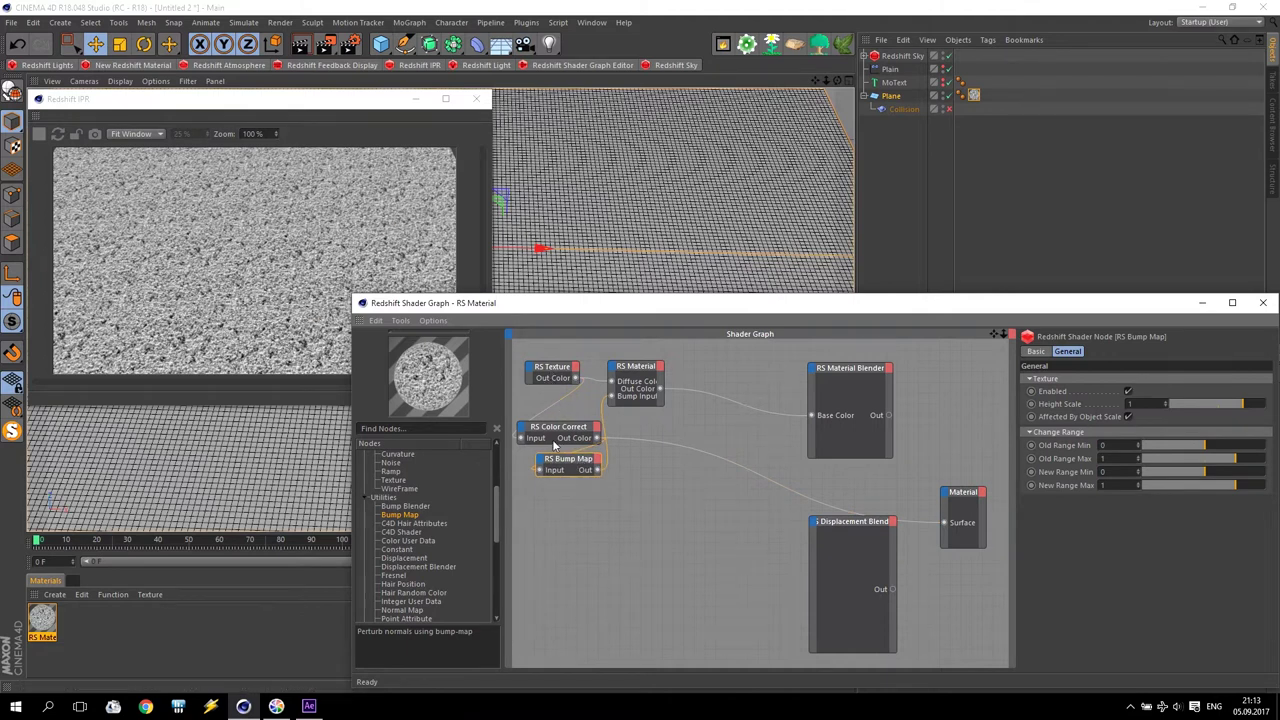
pyautogui.moveTo(562, 428); pyautogui.dragTo(556, 399)
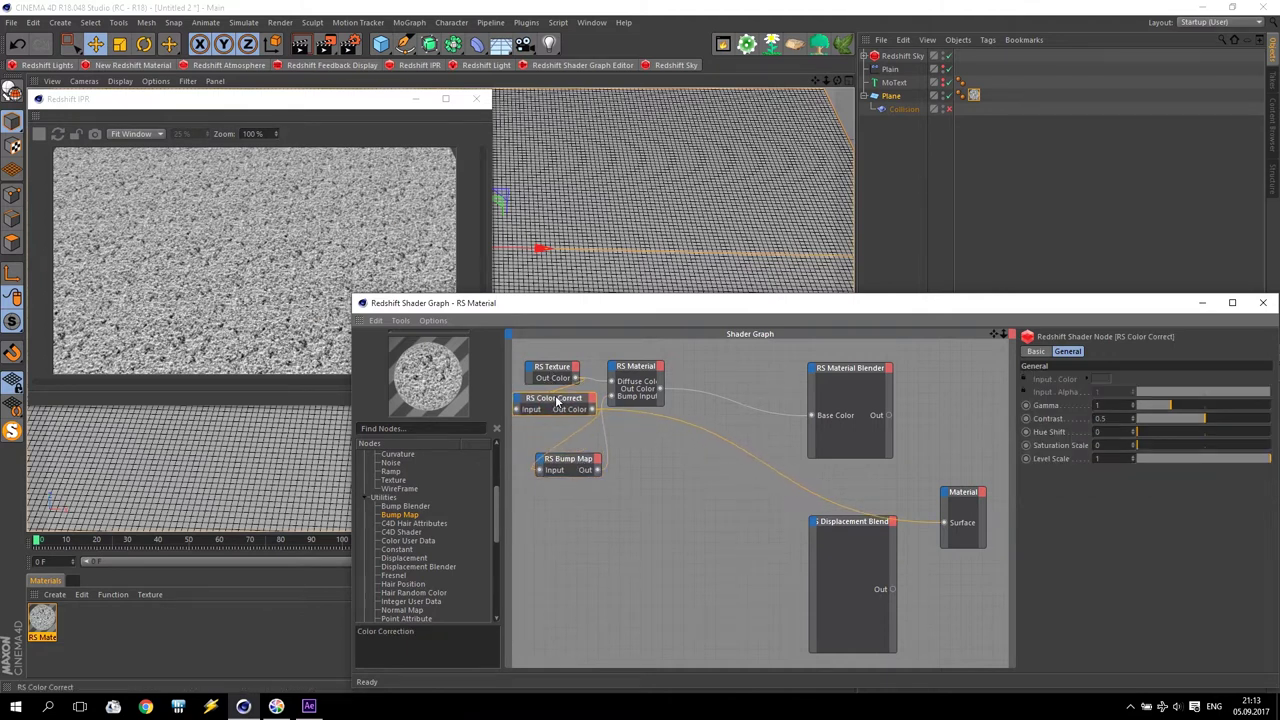
pyautogui.click(569, 370)
pyautogui.moveTo(578, 459); pyautogui.dragTo(570, 440)
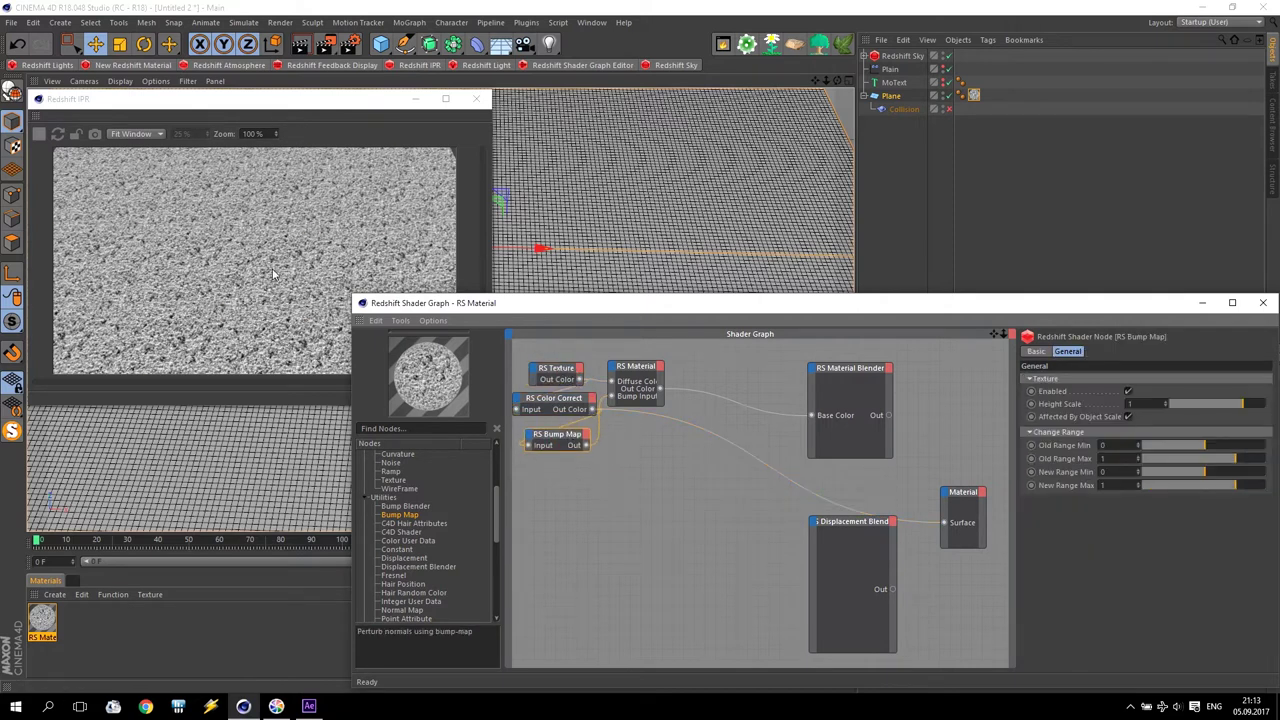
pyautogui.moveTo(641, 374); pyautogui.dragTo(648, 369)
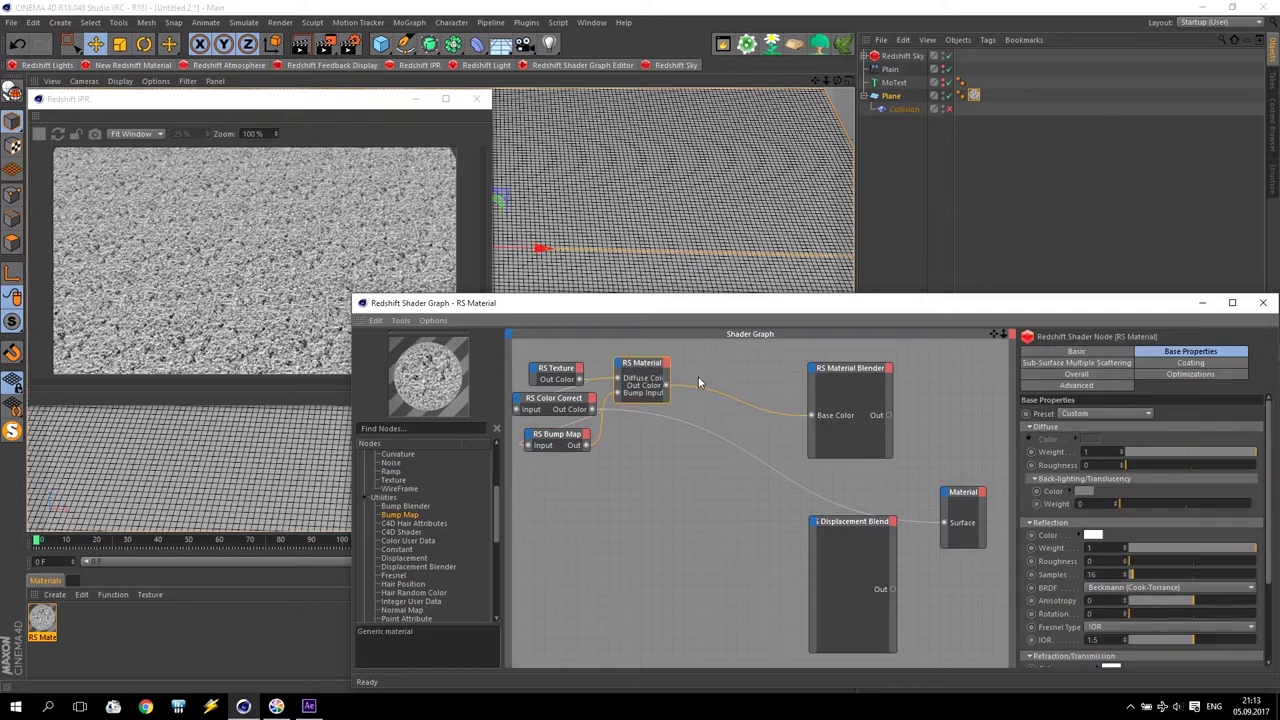
# - Reconnect the Material Blender's output to the Material Surface and set the RS Material's reflection roughness to 0.1
pyautogui.click(845, 369)
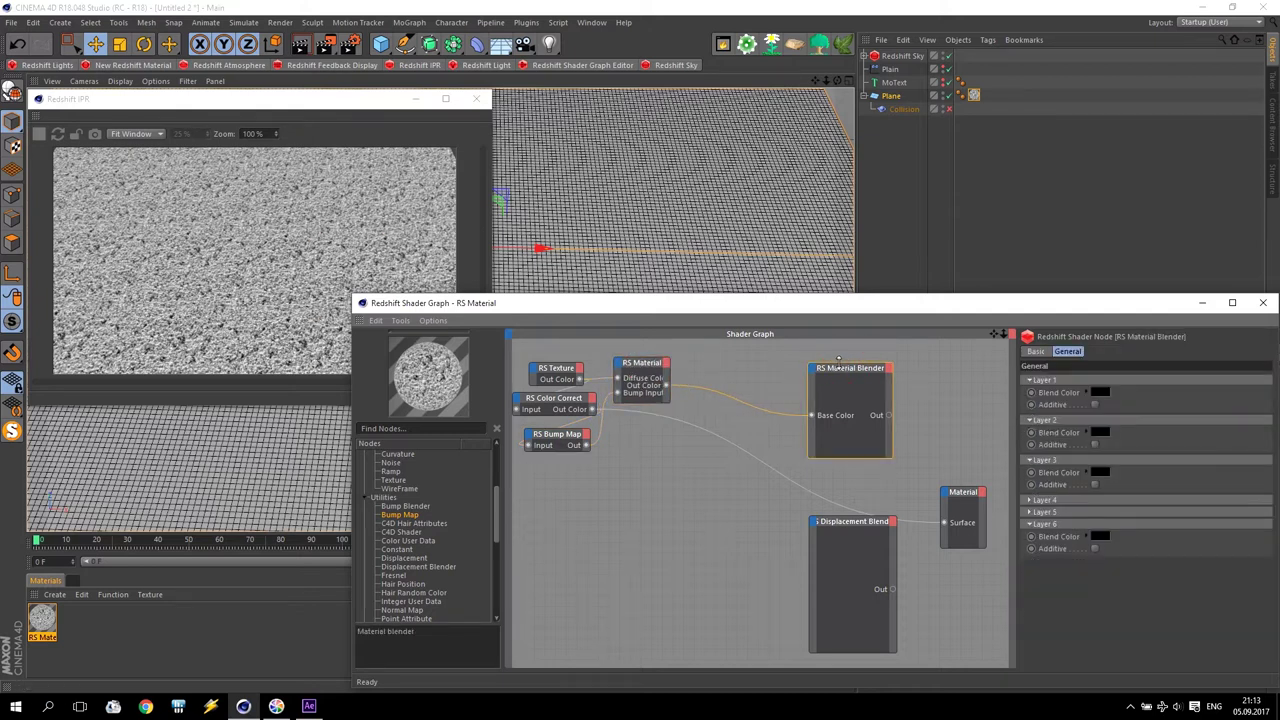
pyautogui.click(890, 415)
pyautogui.moveTo(890, 415); pyautogui.dragTo(944, 522)
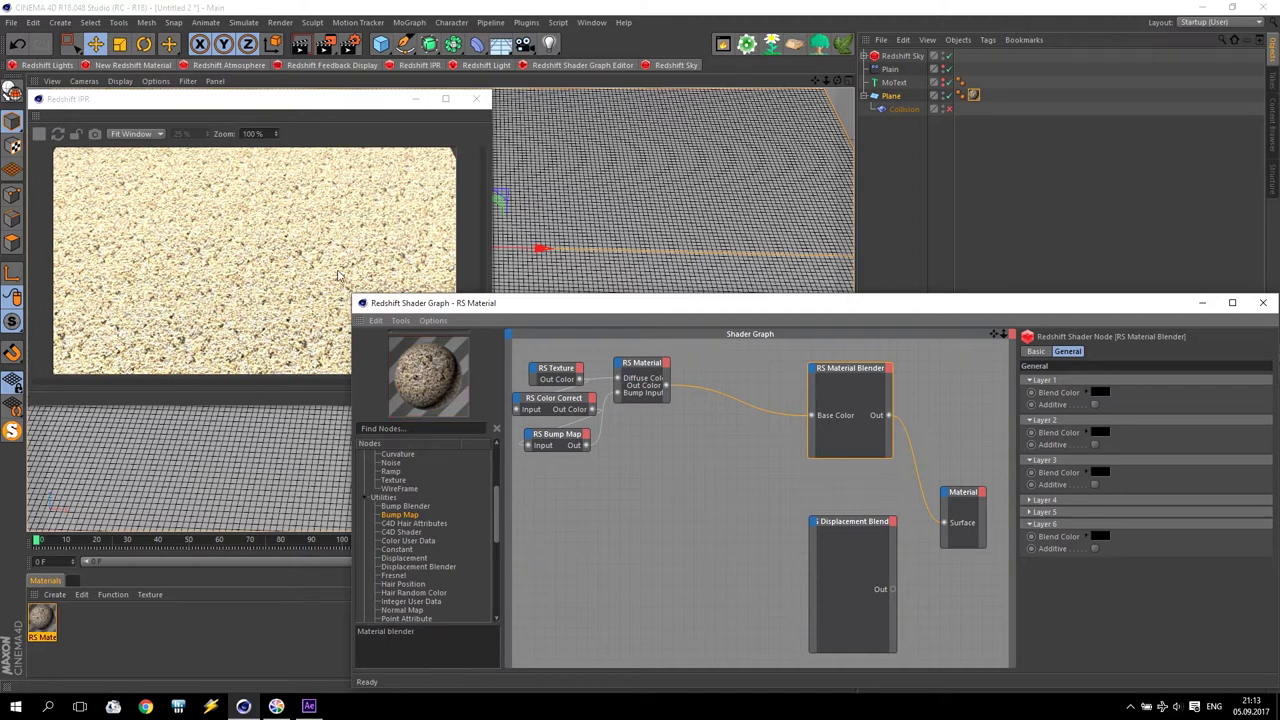
pyautogui.click(641, 370)
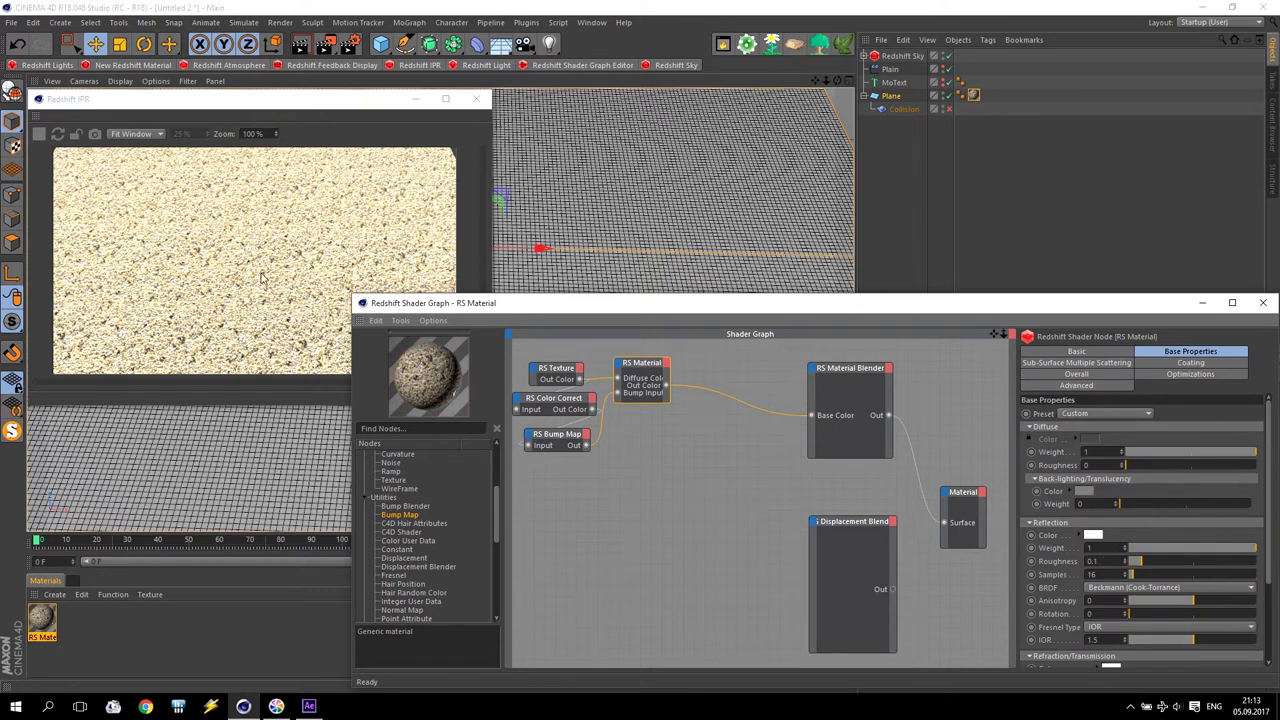
# - Add a second Texture node below the Bump Map node and load the image st18.JPG into it
pyautogui.click(644, 447)
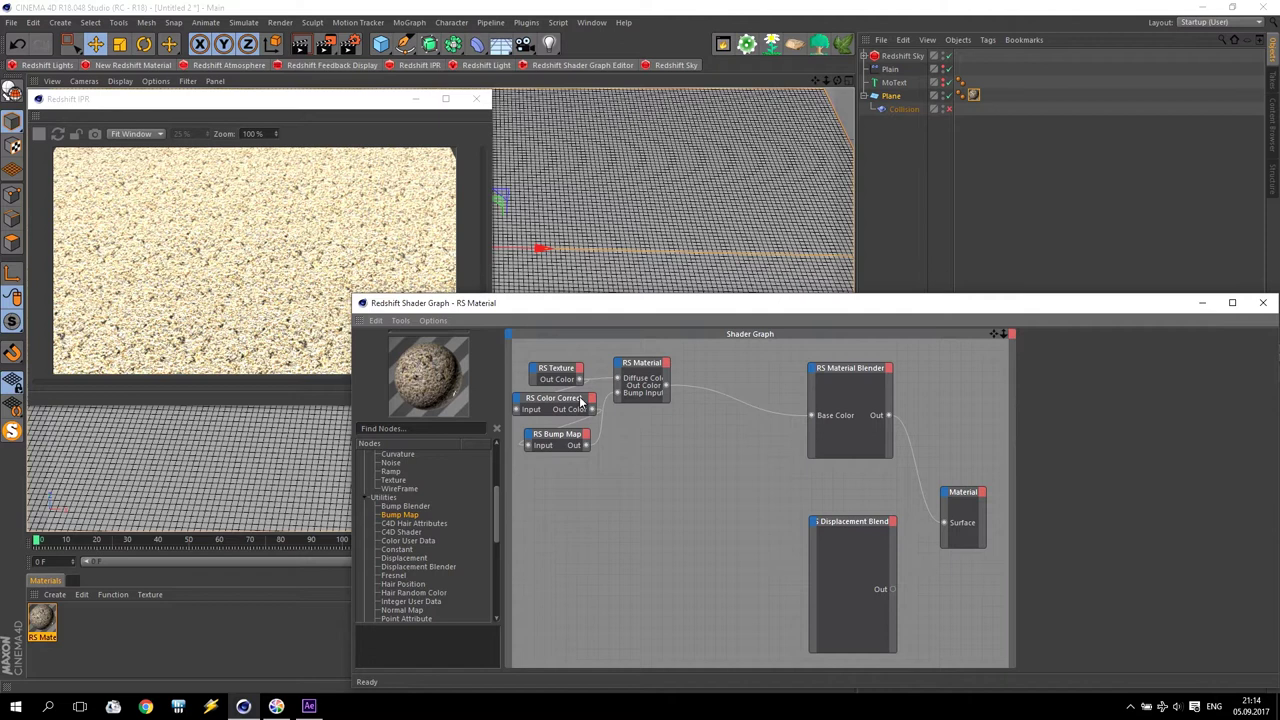
pyautogui.moveTo(560, 434); pyautogui.dragTo(558, 429)
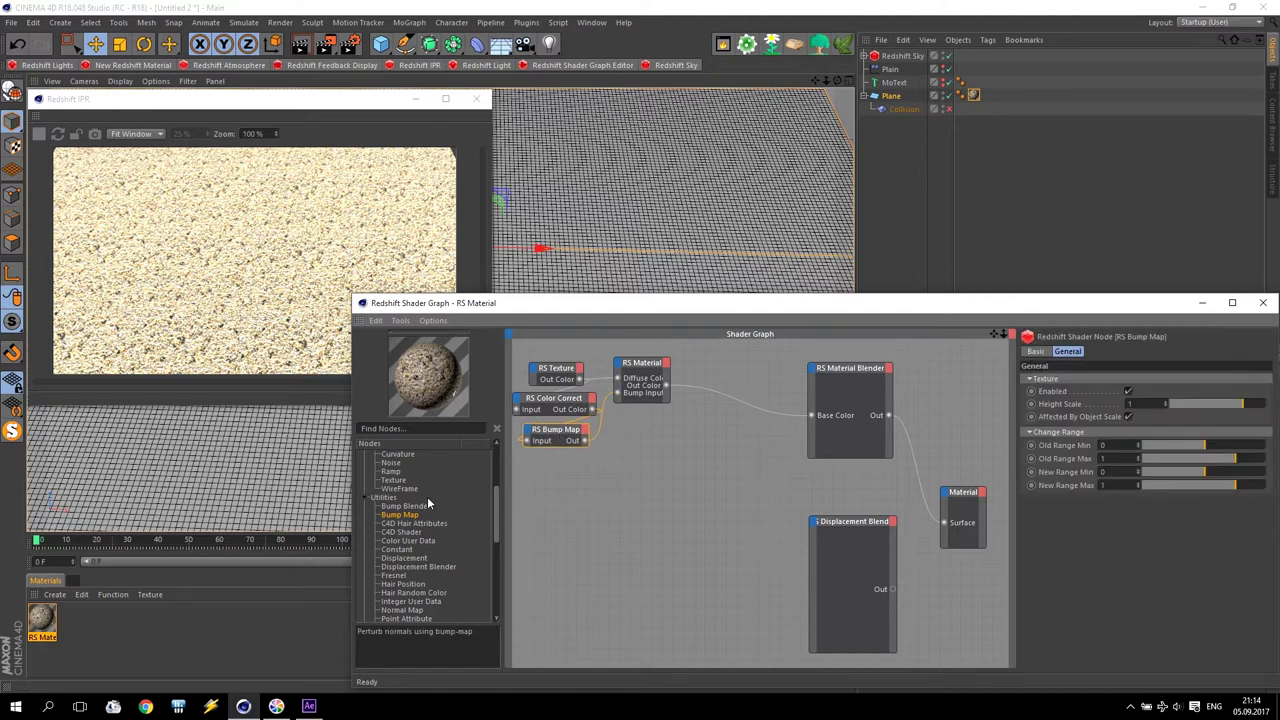
pyautogui.moveTo(493, 520); pyautogui.dragTo(556, 470)
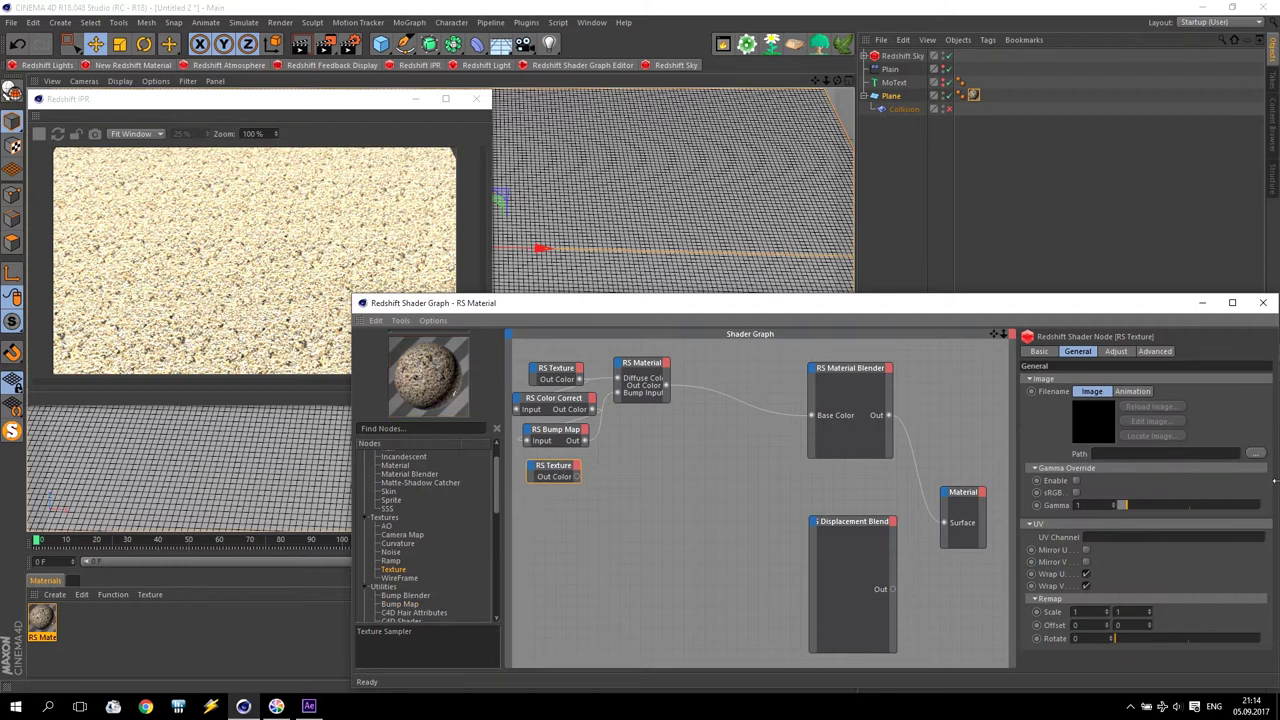
pyautogui.click(1257, 455)
pyautogui.click(580, 503)
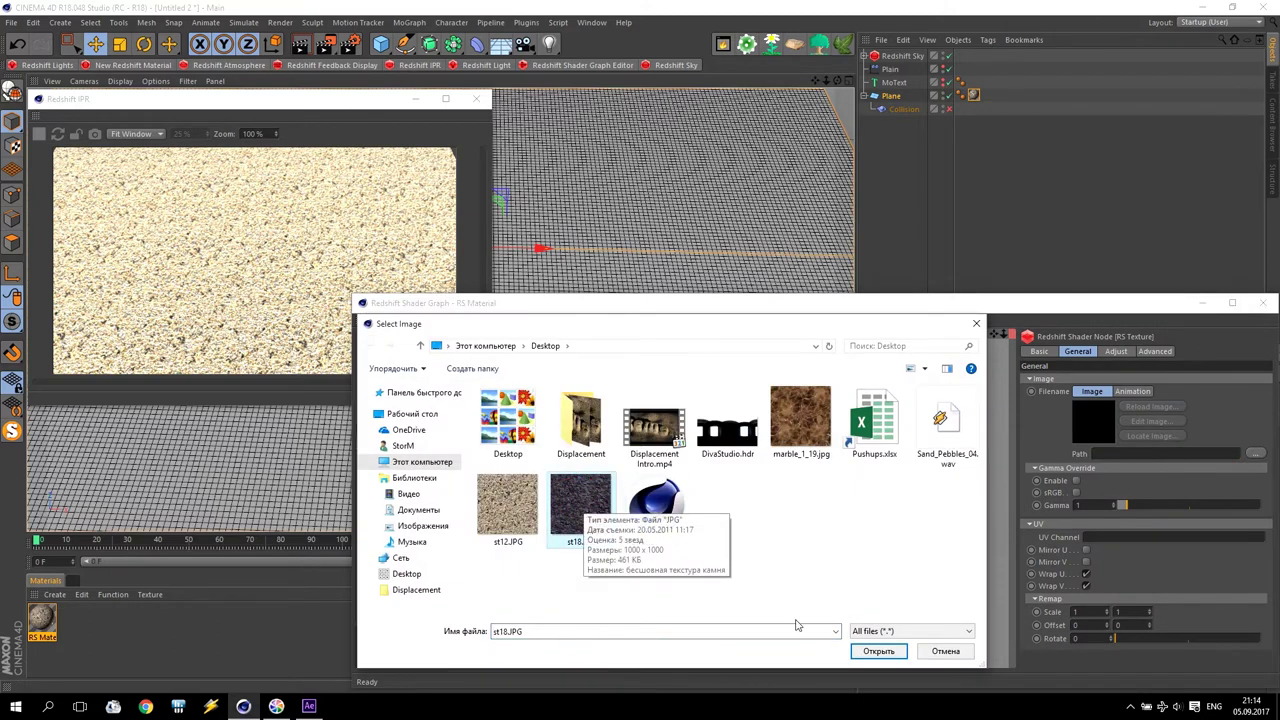
pyautogui.click(878, 651)
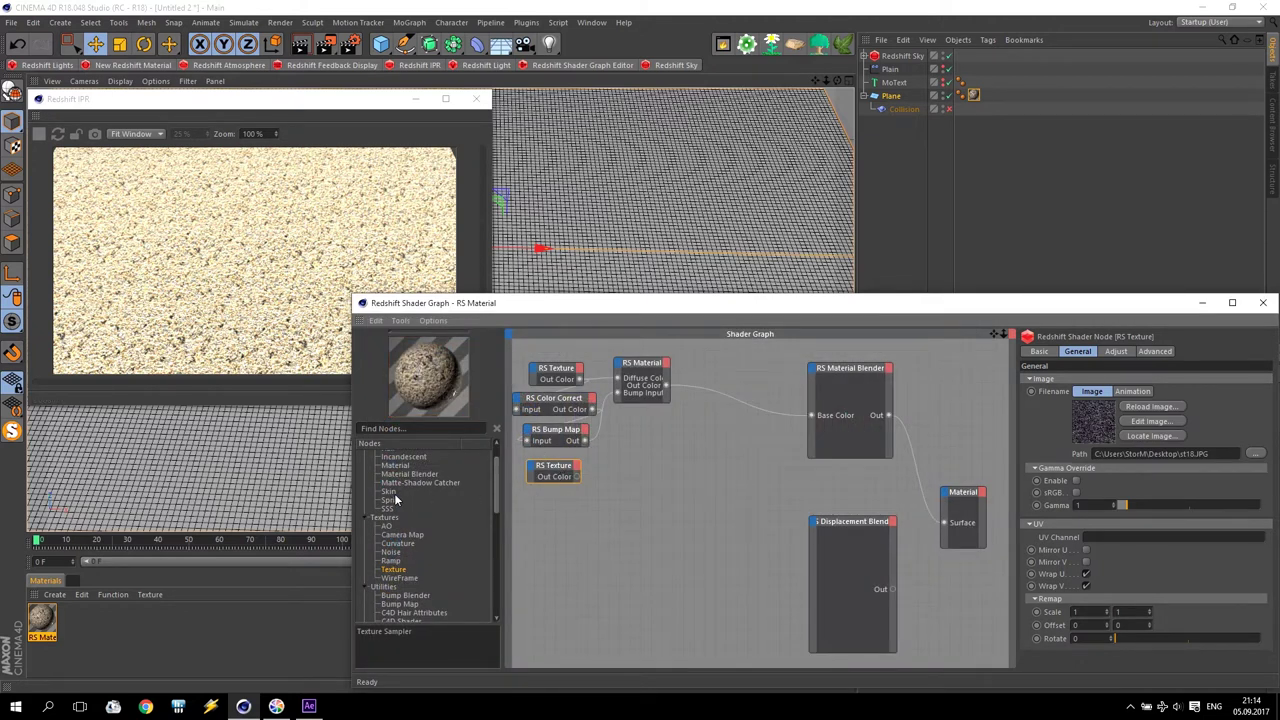
# - Add a second RS Material node beside the new Texture node and connect the texture to its diffuse color
pyautogui.moveTo(403, 472); pyautogui.dragTo(652, 464)
pyautogui.moveTo(577, 476); pyautogui.dragTo(620, 467)
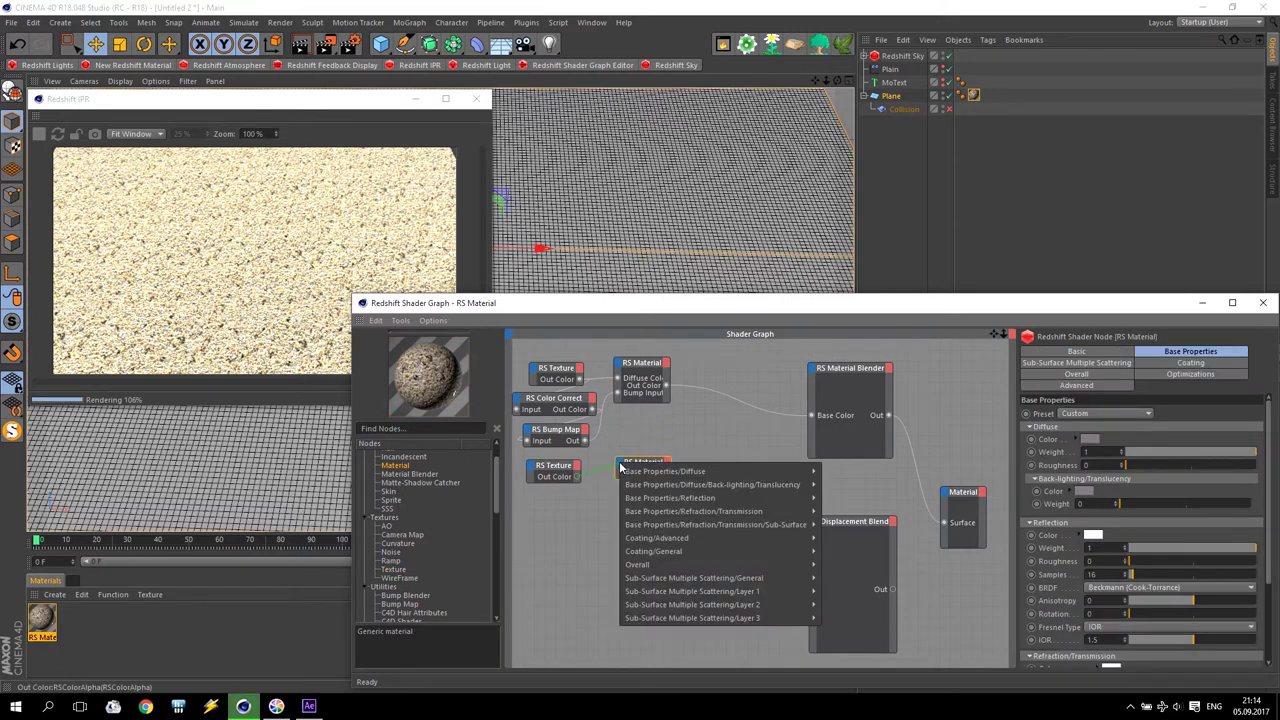
pyautogui.moveTo(690, 471)
pyautogui.click(857, 474)
# - Connect the second RS Material's output to the Material Blender's Layer Color 1 and tidy its Texture node's position
pyautogui.moveTo(668, 475); pyautogui.dragTo(813, 372)
pyautogui.moveTo(836, 392)
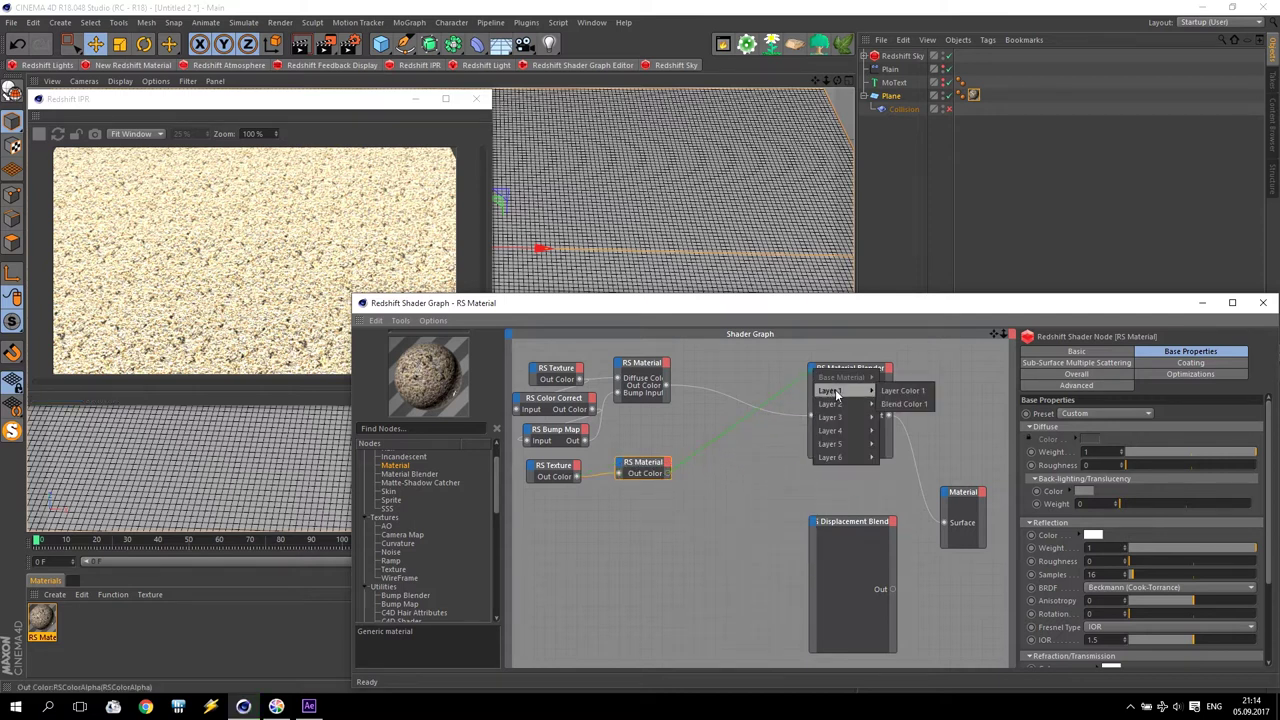
pyautogui.click(912, 393)
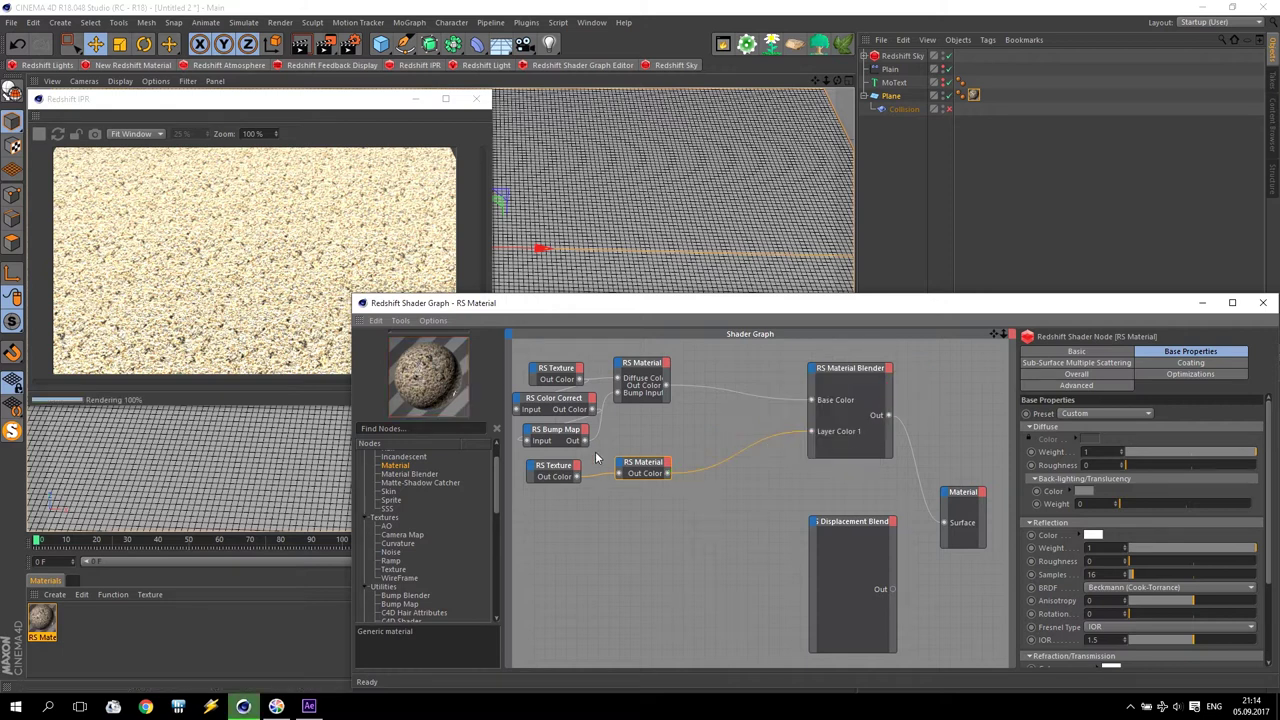
pyautogui.moveTo(553, 470); pyautogui.dragTo(559, 468)
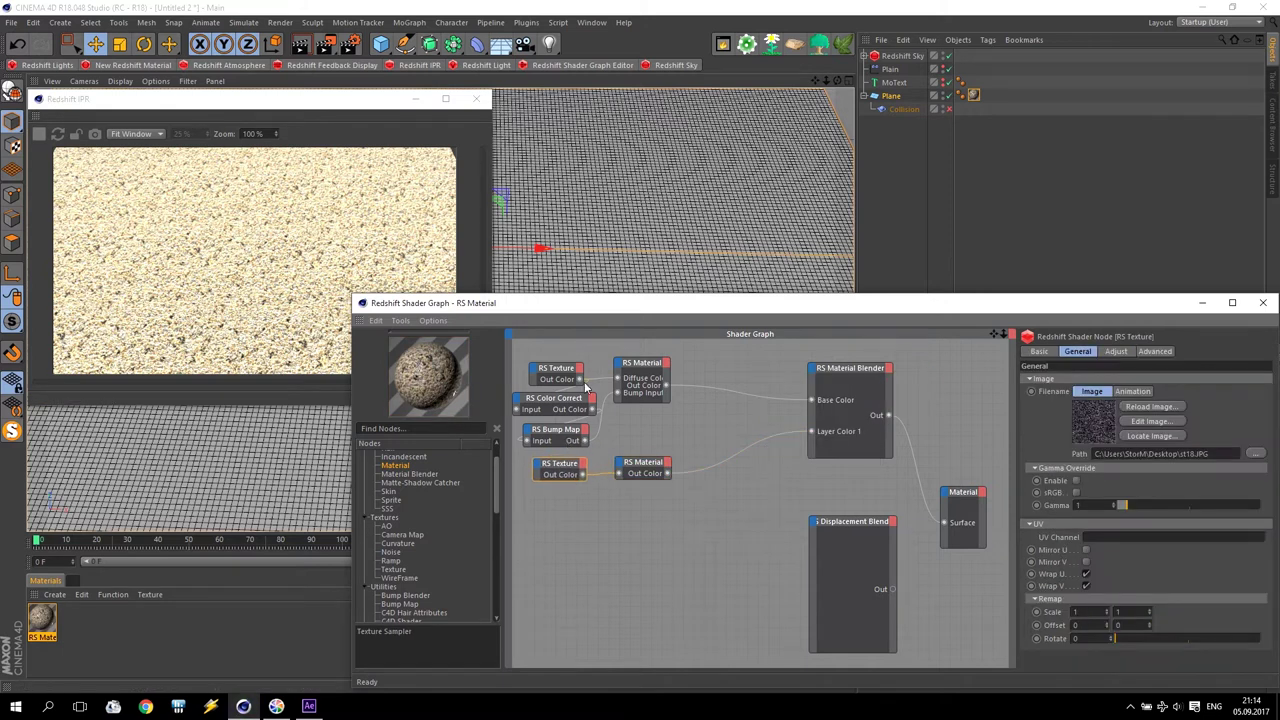
pyautogui.click(553, 368)
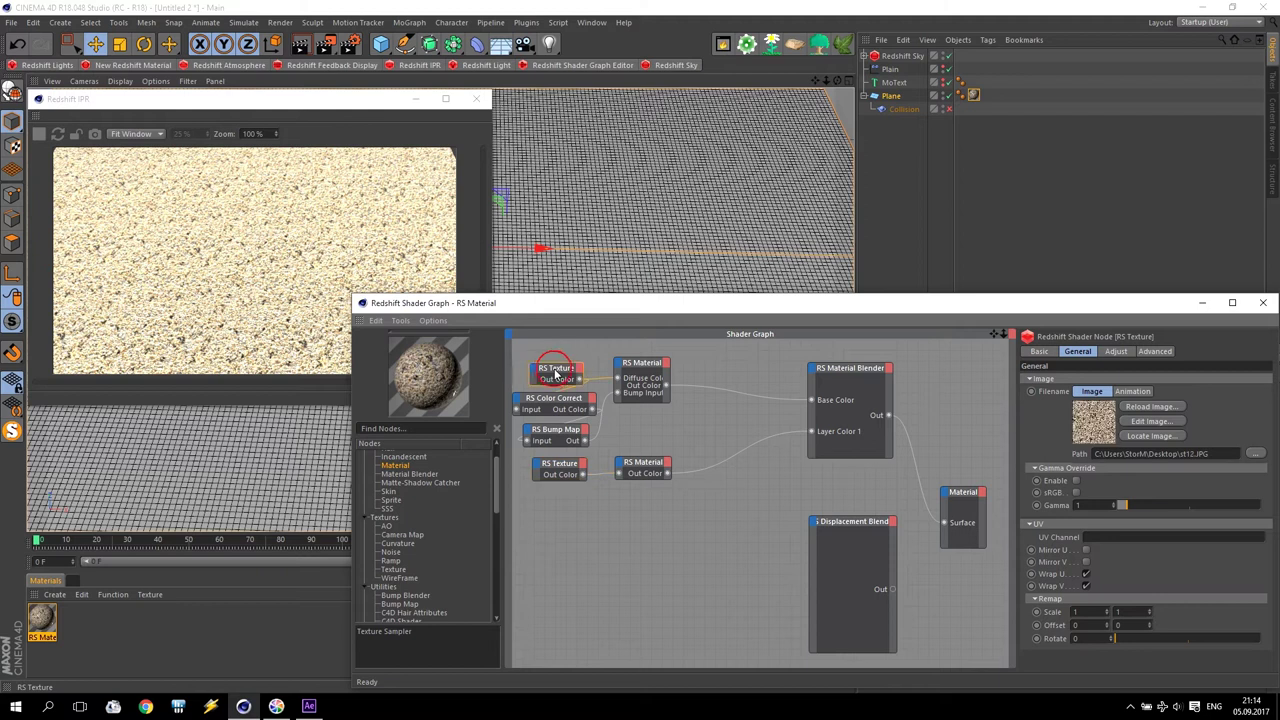
pyautogui.click(567, 469)
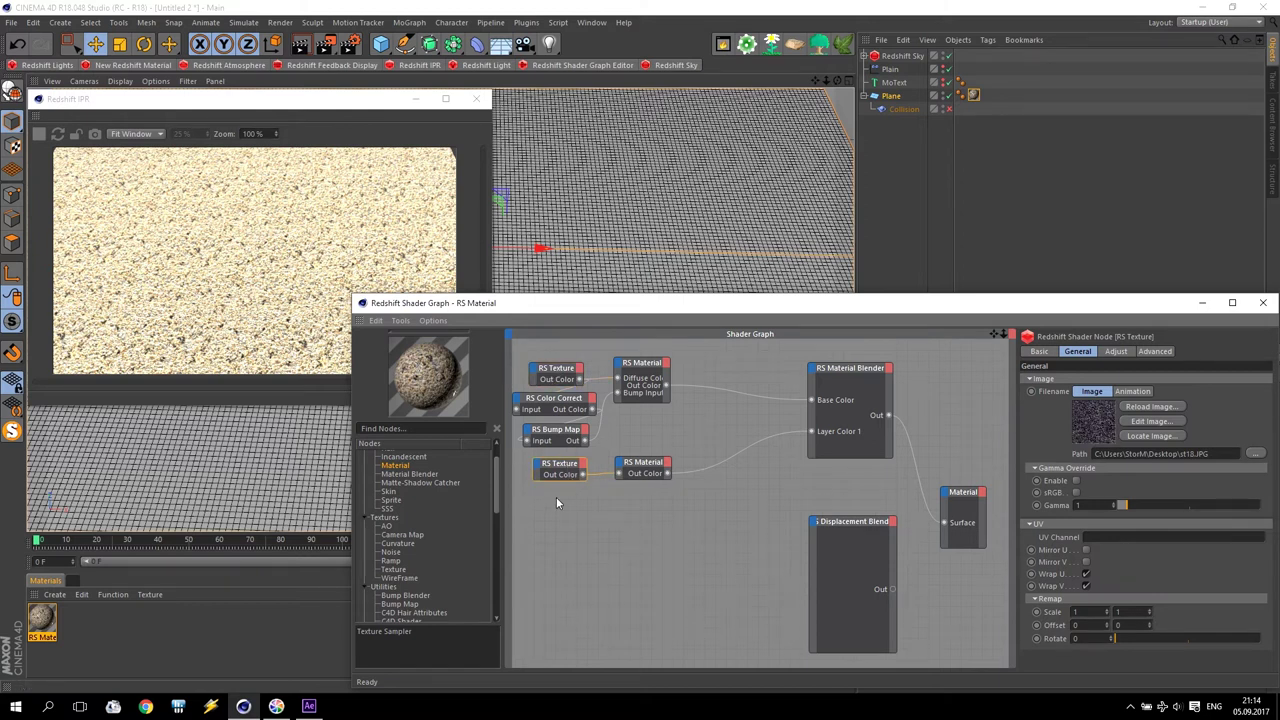
pyautogui.moveTo(561, 490); pyautogui.dragTo(662, 450)
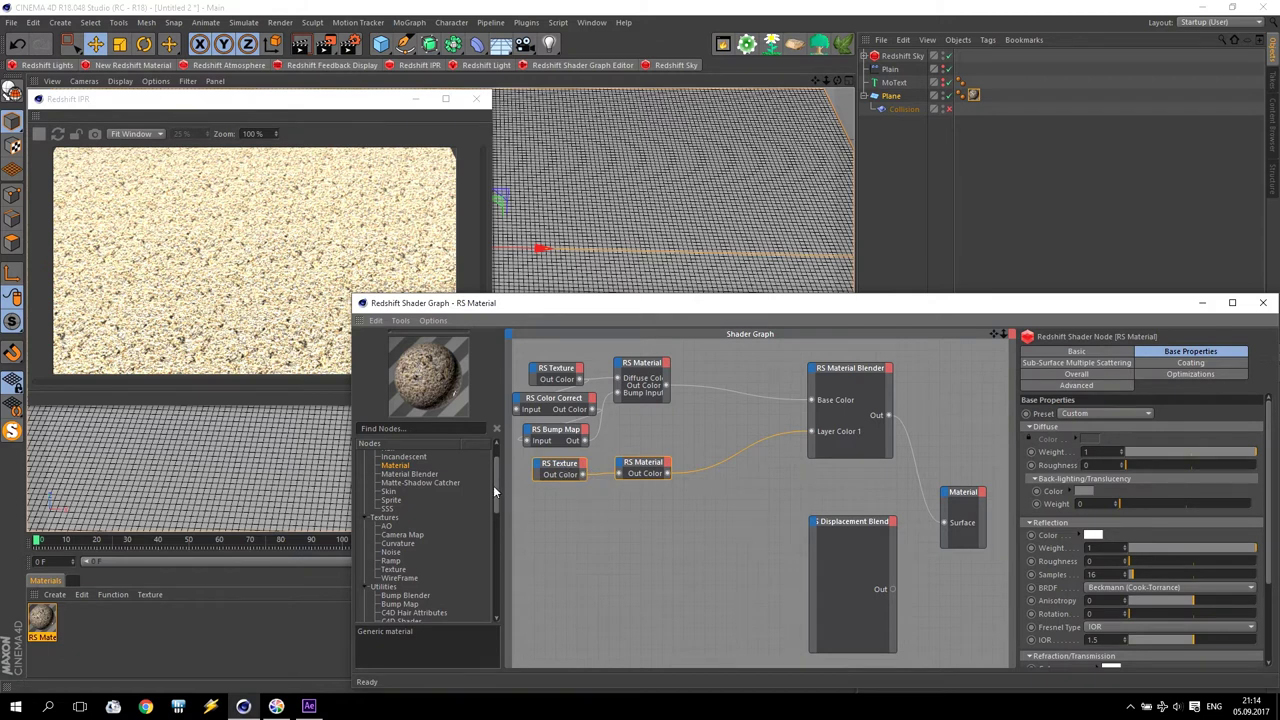
# - Add a Noise node feeding a new Color Correct node, and output the Color Correct to the Material Surface
pyautogui.moveTo(390, 557); pyautogui.dragTo(496, 600)
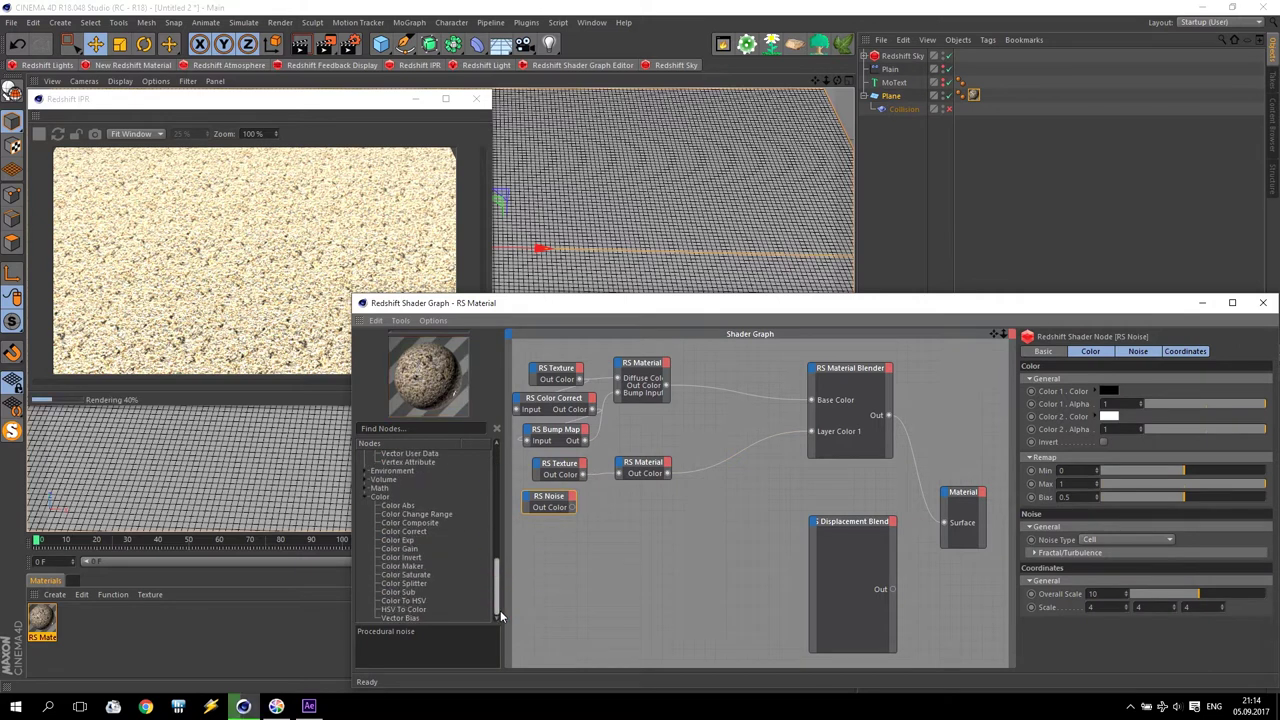
pyautogui.click(405, 531)
pyautogui.moveTo(405, 536); pyautogui.dragTo(640, 504)
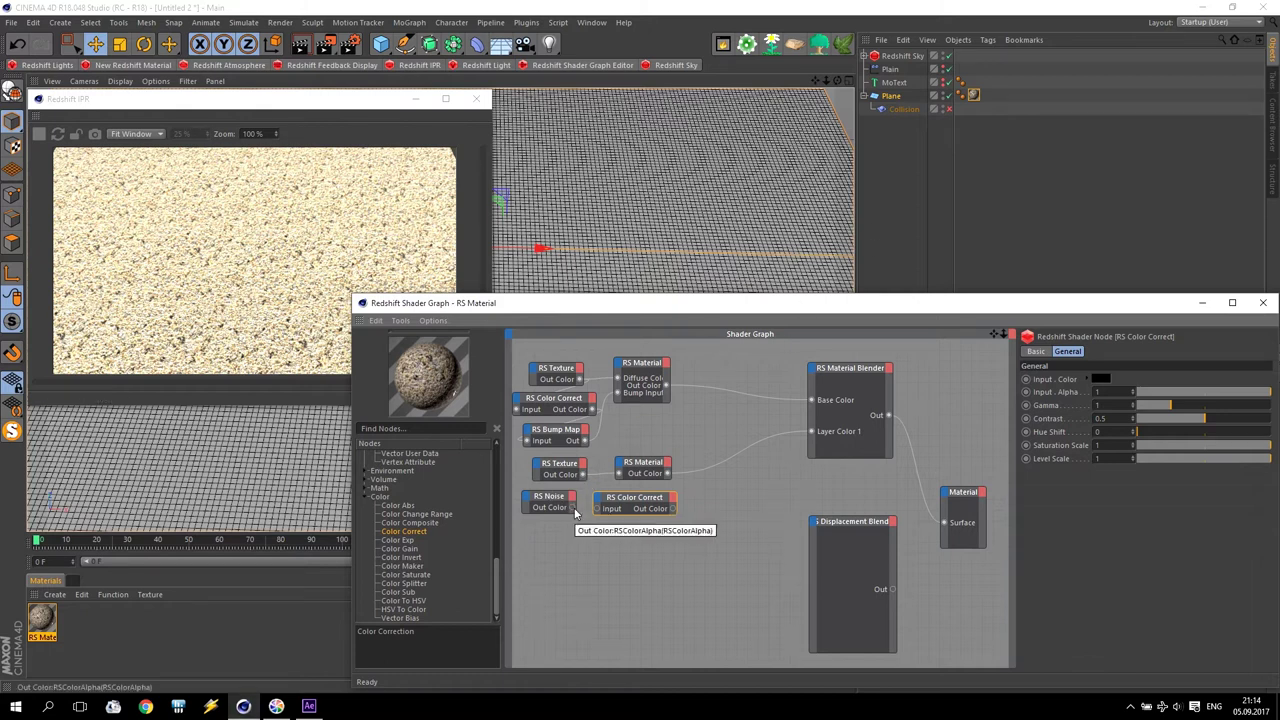
pyautogui.moveTo(574, 510); pyautogui.dragTo(948, 525)
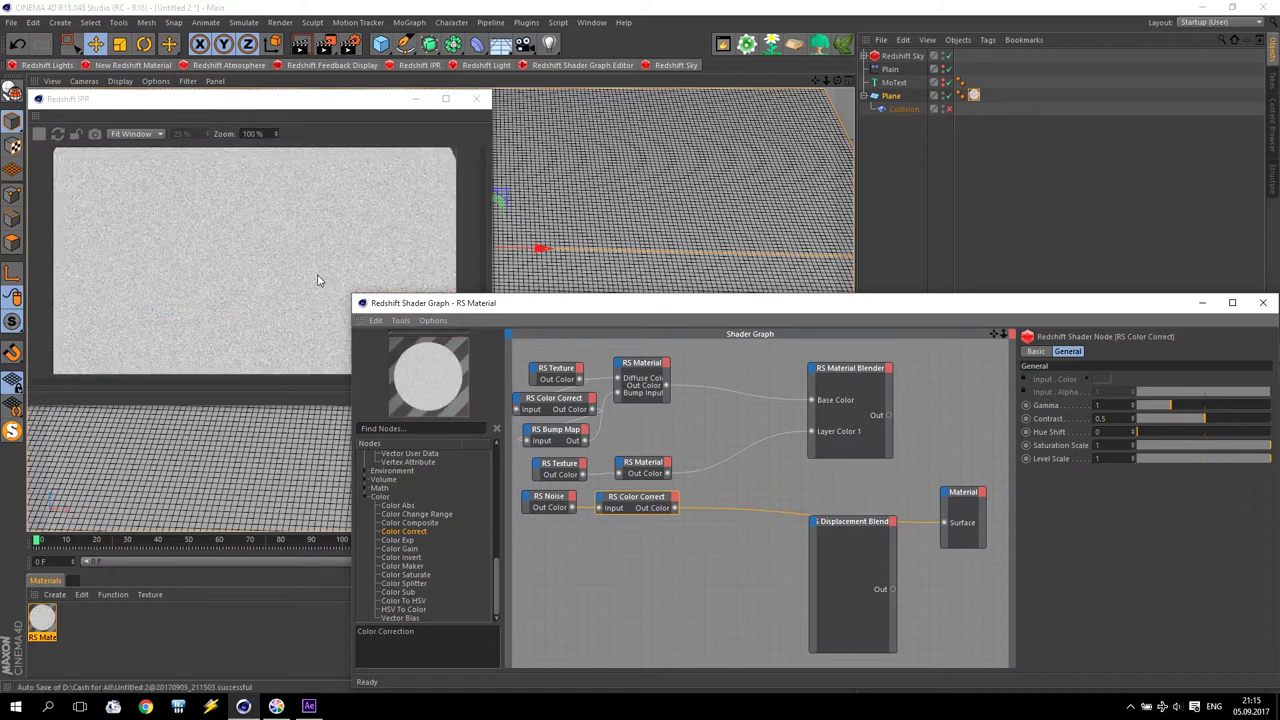
# - Set the Noise node's Overall Scale to 0.1
pyautogui.click(548, 499)
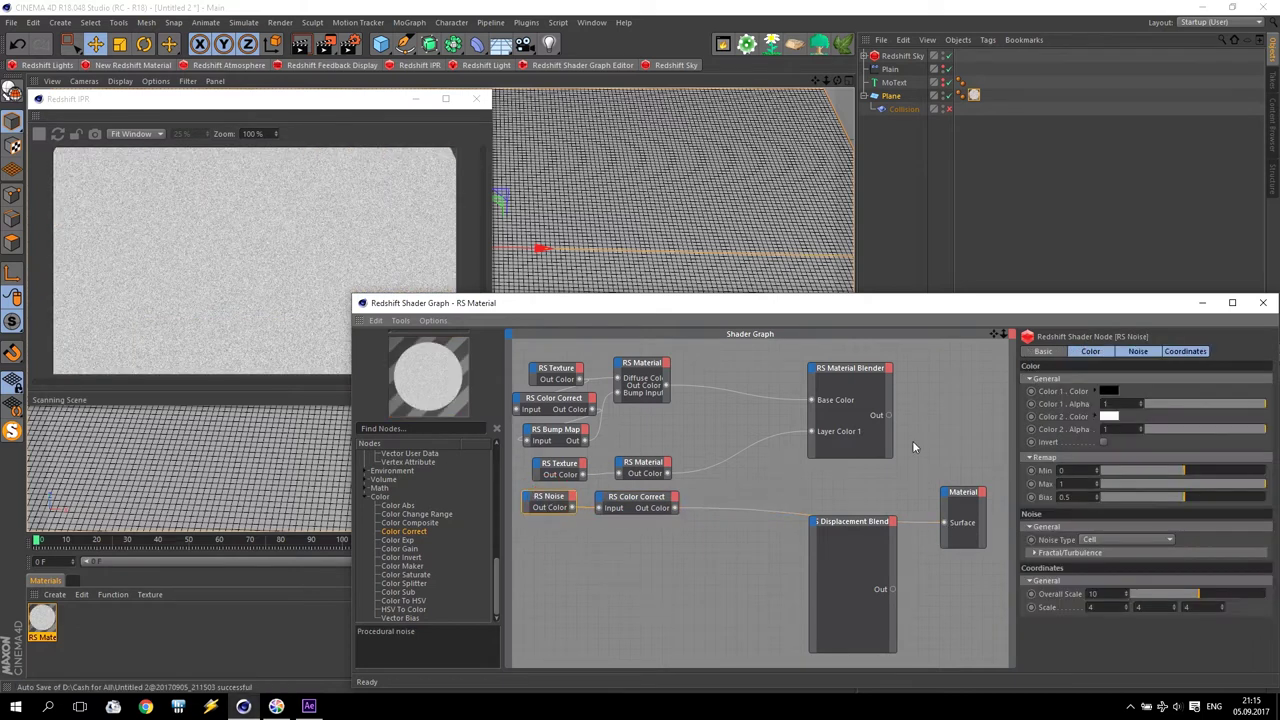
pyautogui.click(1168, 354)
pyautogui.click(1094, 391)
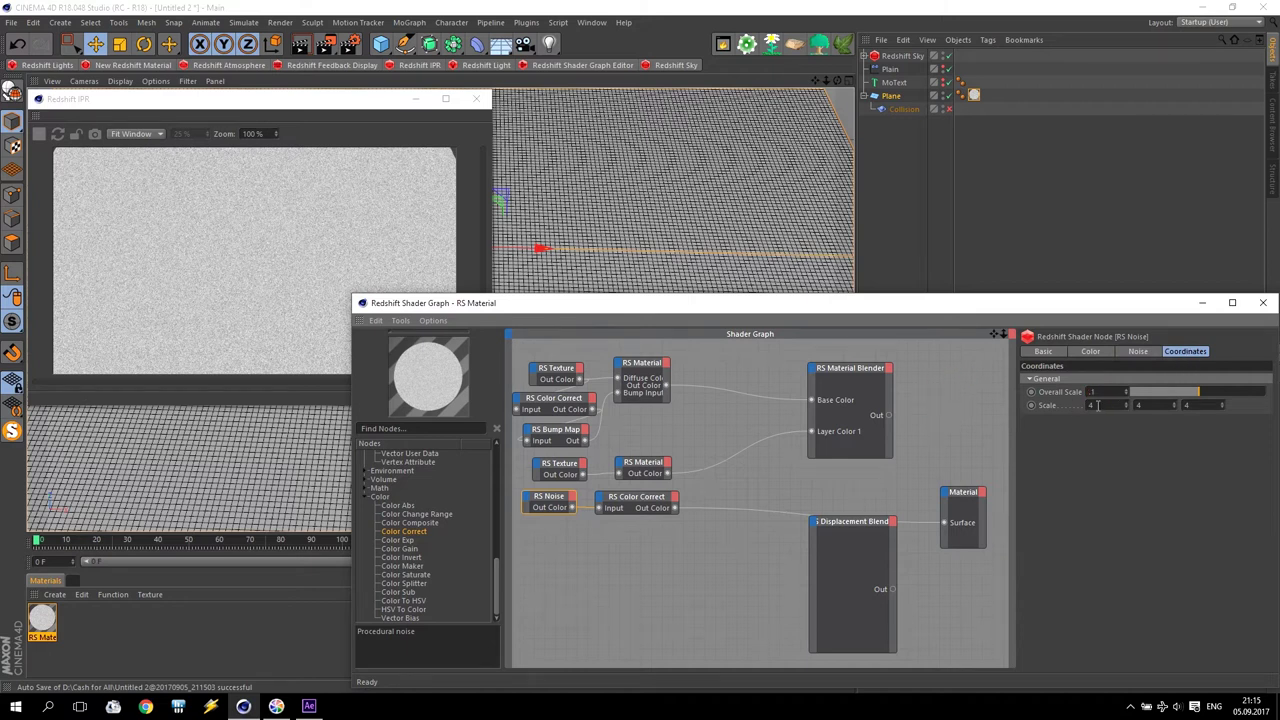
pyautogui.write('0.1')
pyautogui.press('Return')
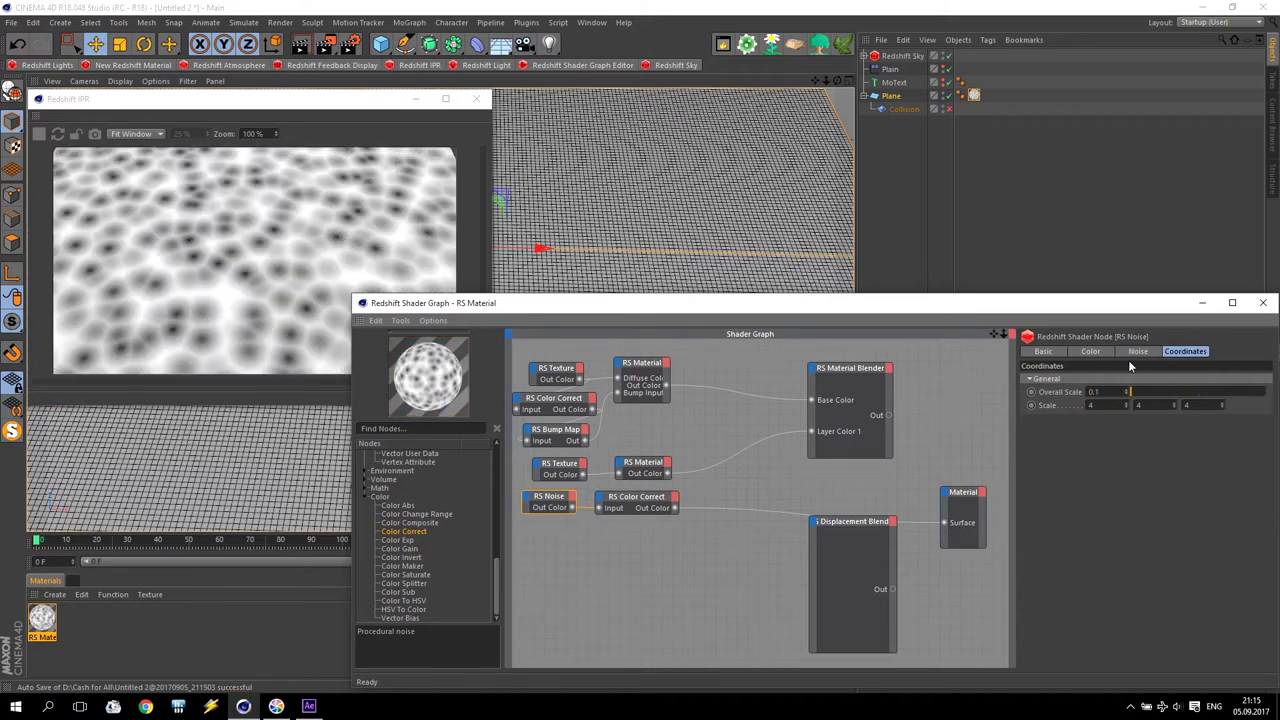
# - Raise the contrast of the Color Correct node fed by the noise to 1
pyautogui.click(1138, 353)
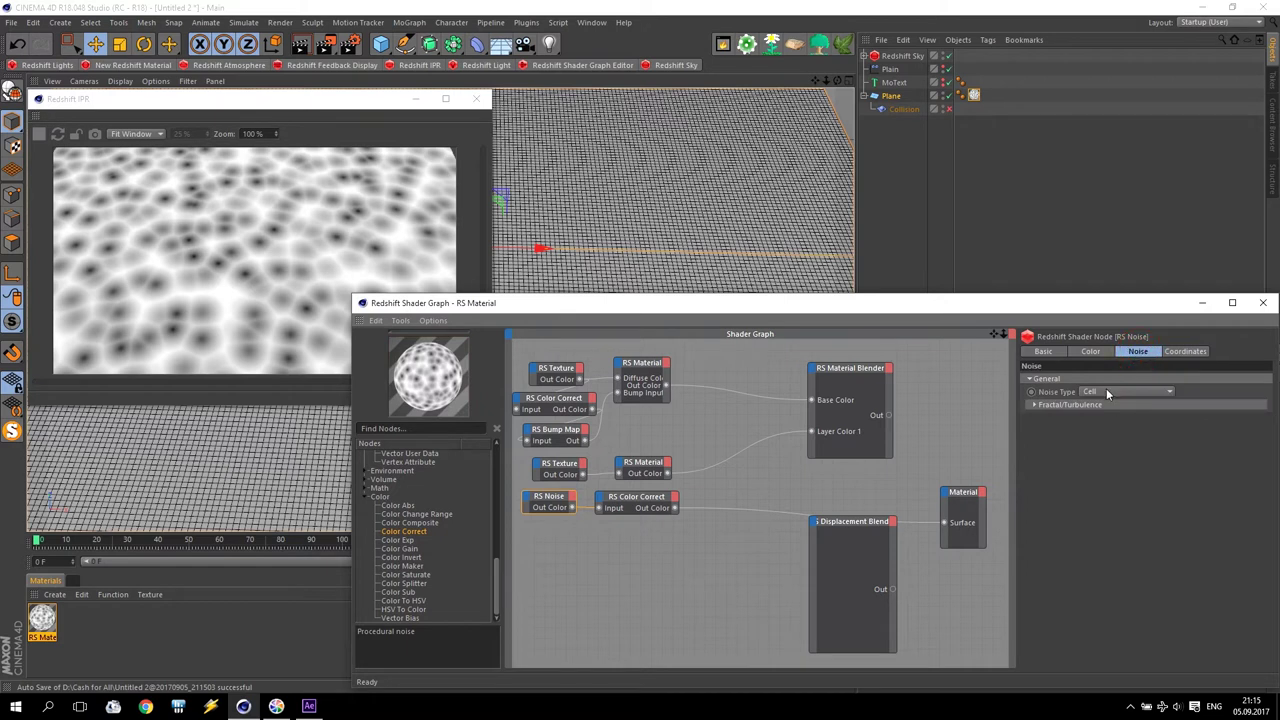
pyautogui.click(640, 497)
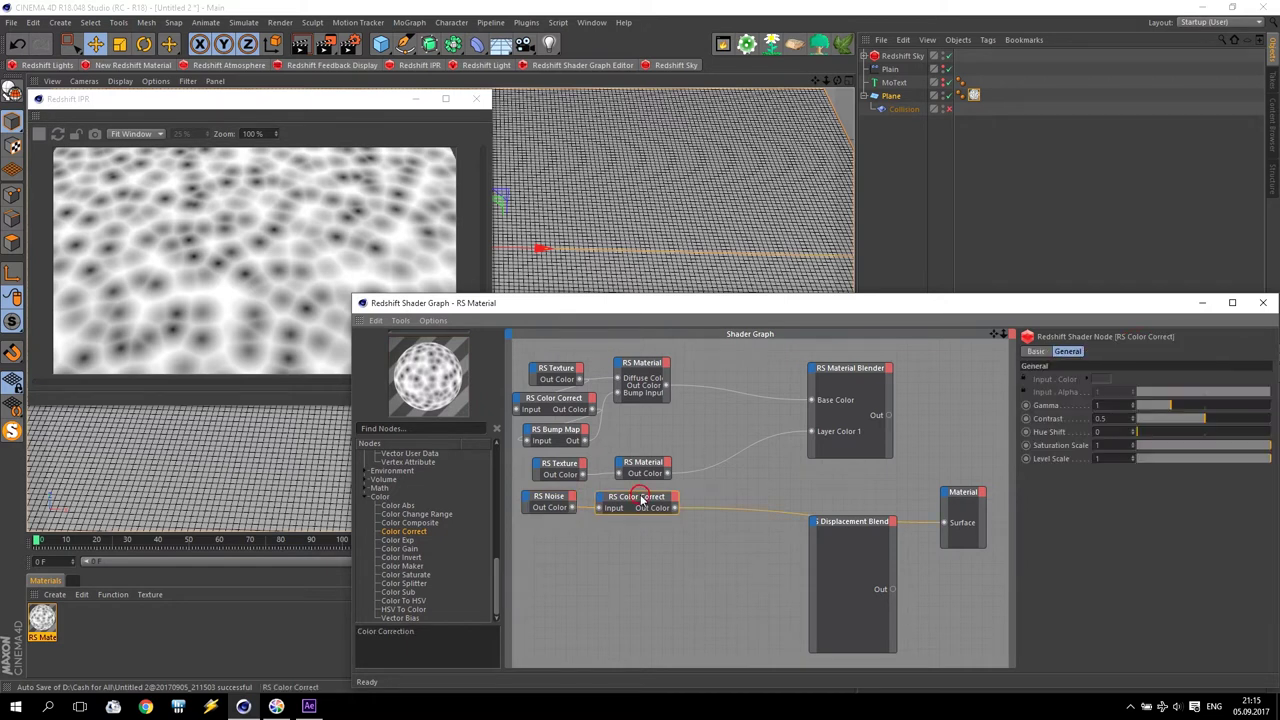
pyautogui.moveTo(1210, 425); pyautogui.dragTo(1262, 426)
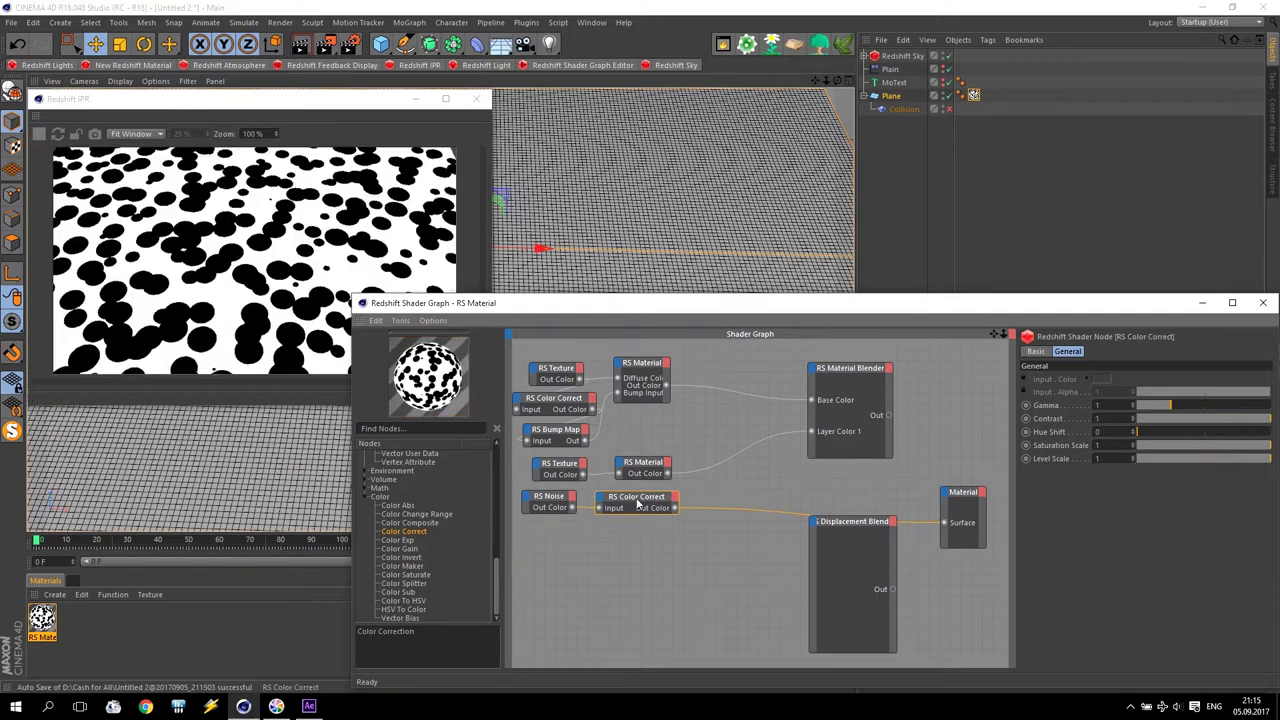
# - Try the Turbulence noise type on the Noise node, and settle on Fractal
pyautogui.click(566, 498)
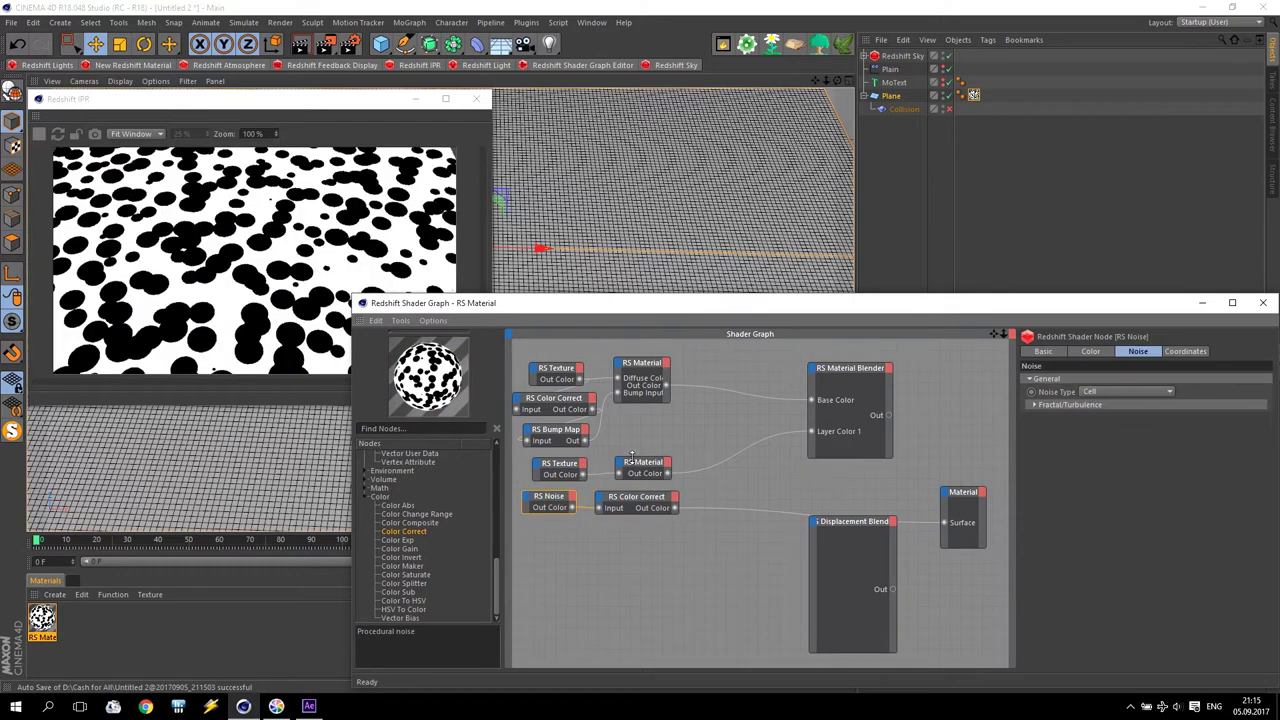
pyautogui.click(1096, 392)
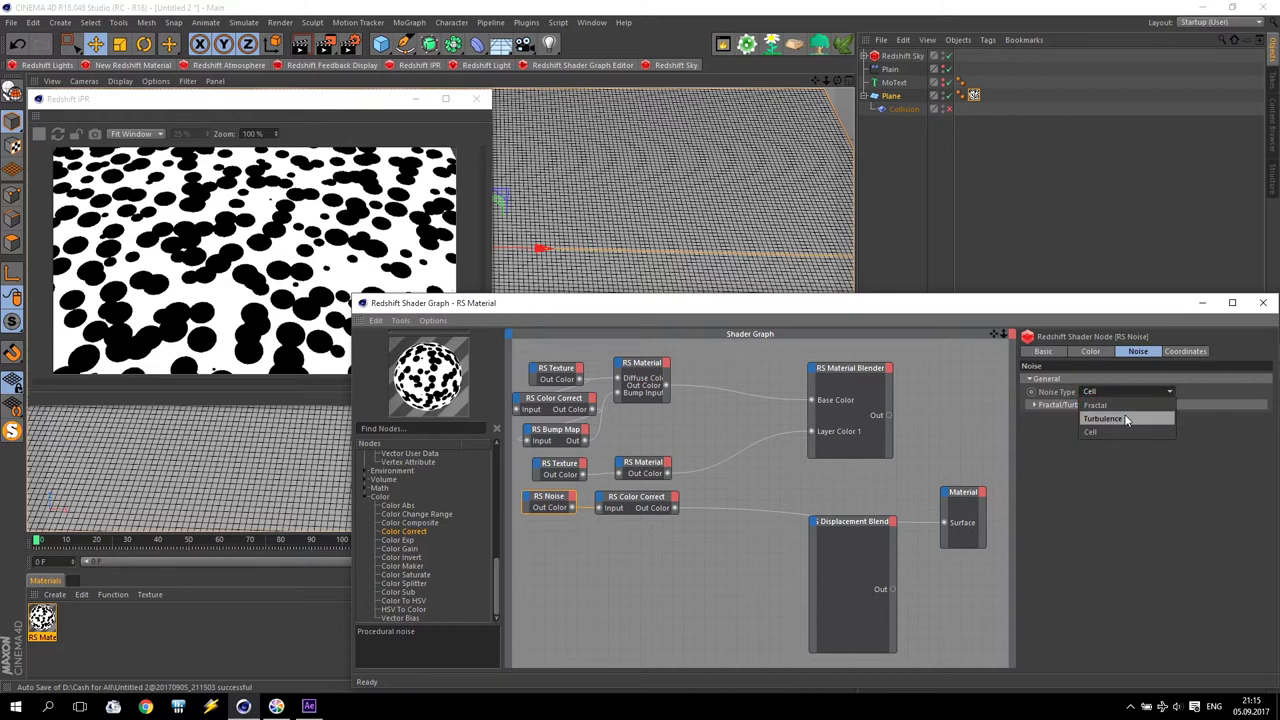
pyautogui.click(1124, 417)
pyautogui.click(1137, 392)
pyautogui.click(1124, 405)
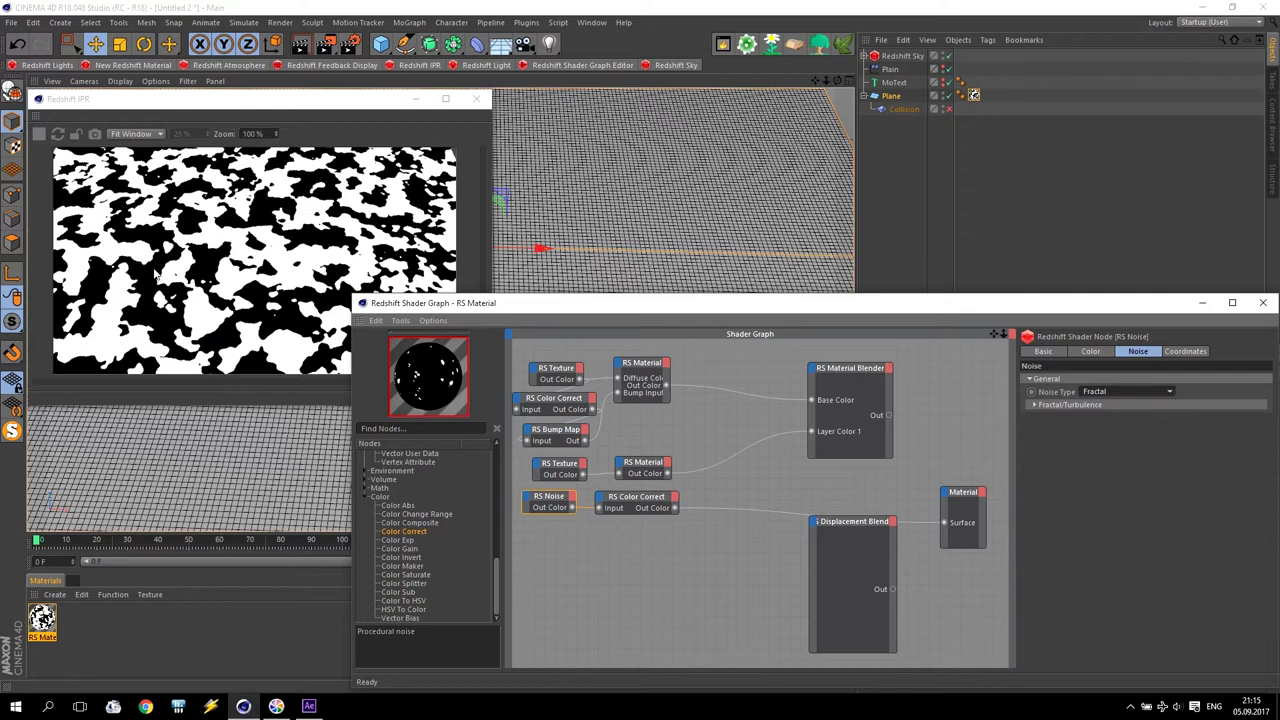
# - Connect the noise's Color Correct output to the Material Blender's Blend Color 1 and reconnect the blender to the Material Surface
pyautogui.click(636, 500)
pyautogui.moveTo(636, 500); pyautogui.dragTo(641, 499)
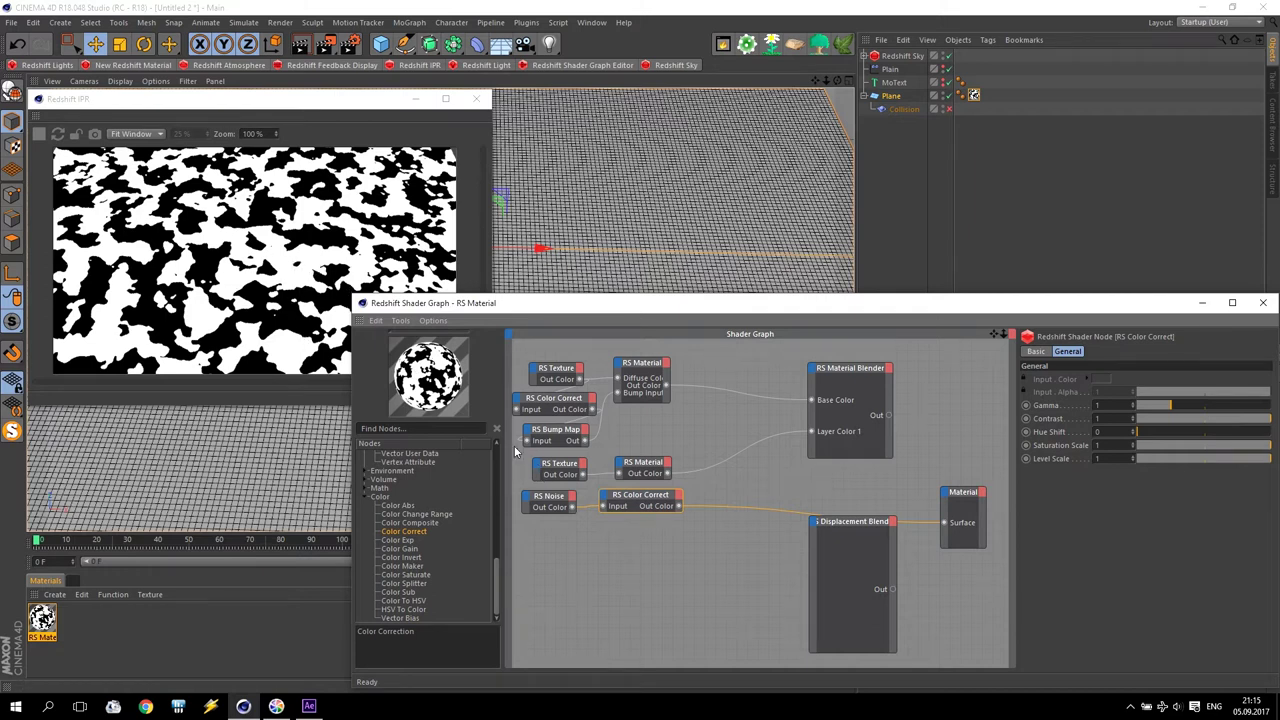
pyautogui.click(558, 466)
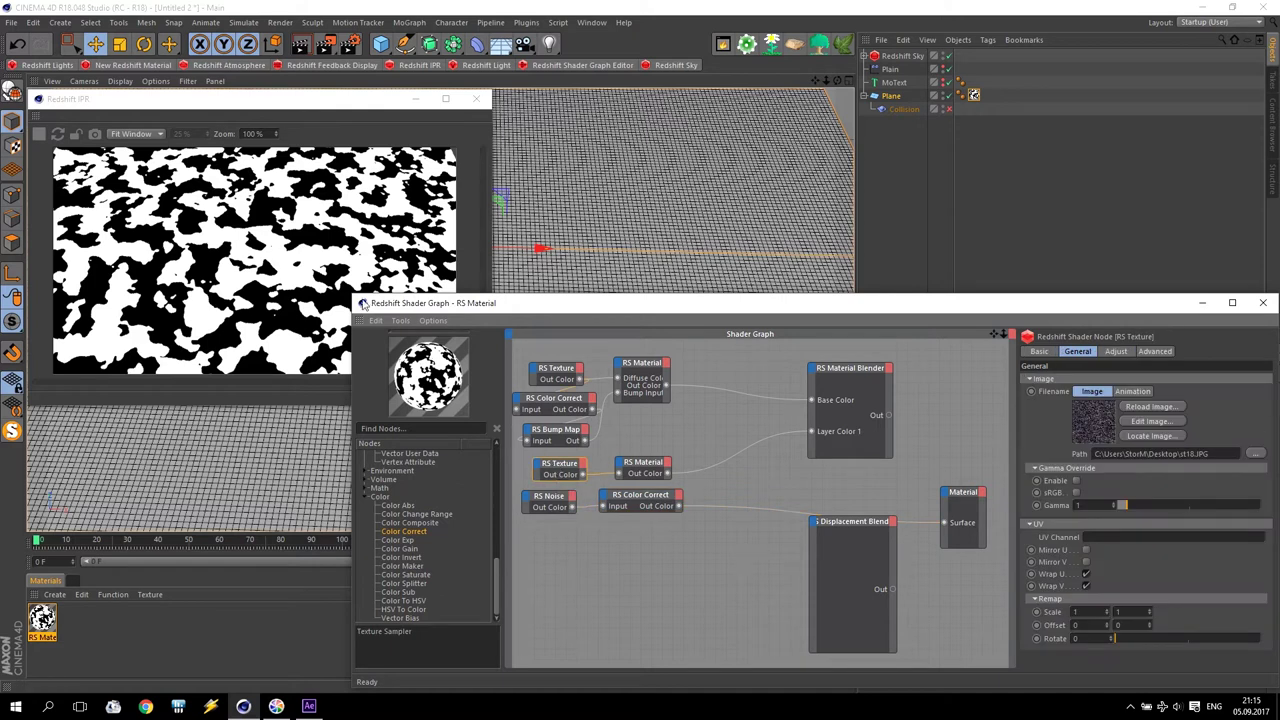
pyautogui.click(552, 370)
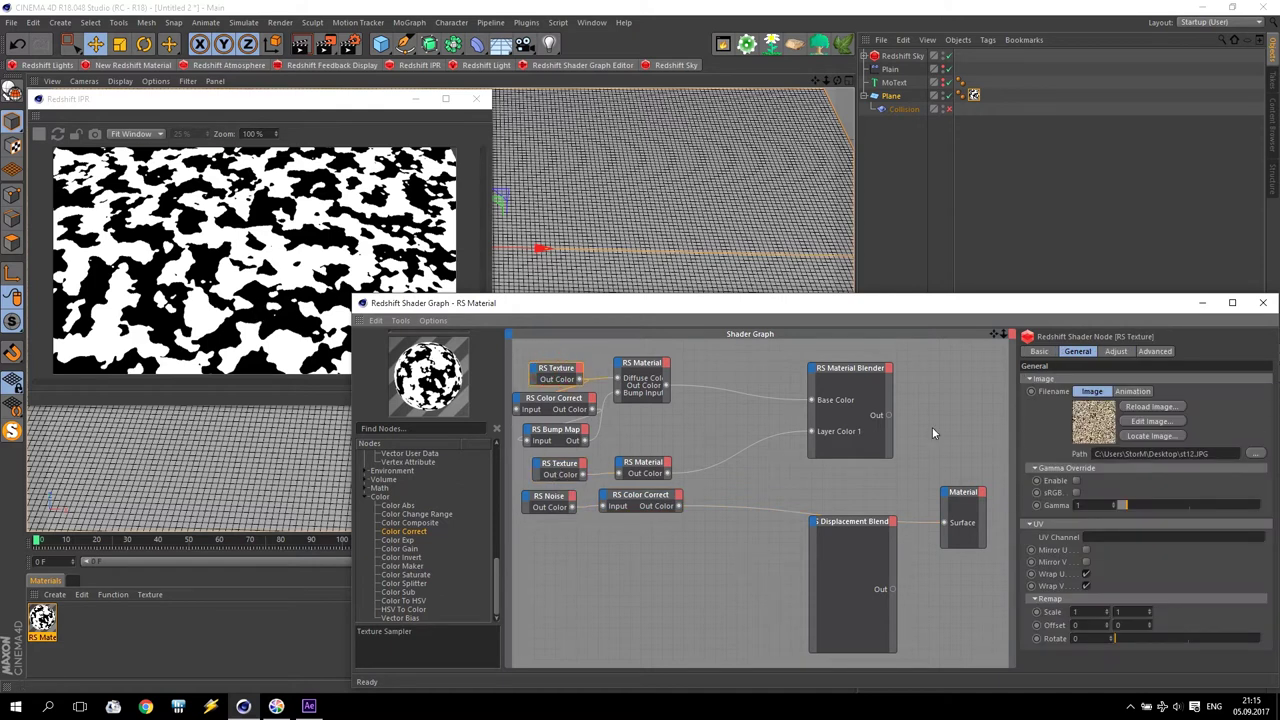
pyautogui.click(631, 492)
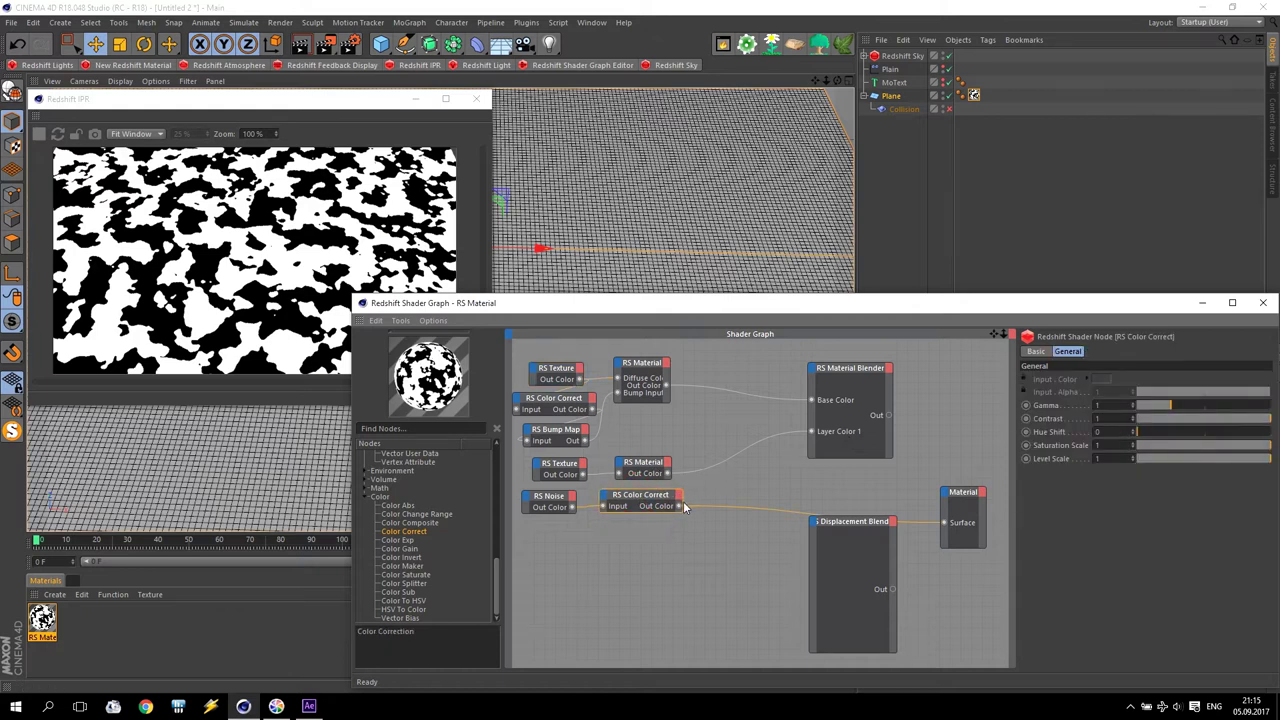
pyautogui.moveTo(678, 506); pyautogui.dragTo(945, 524)
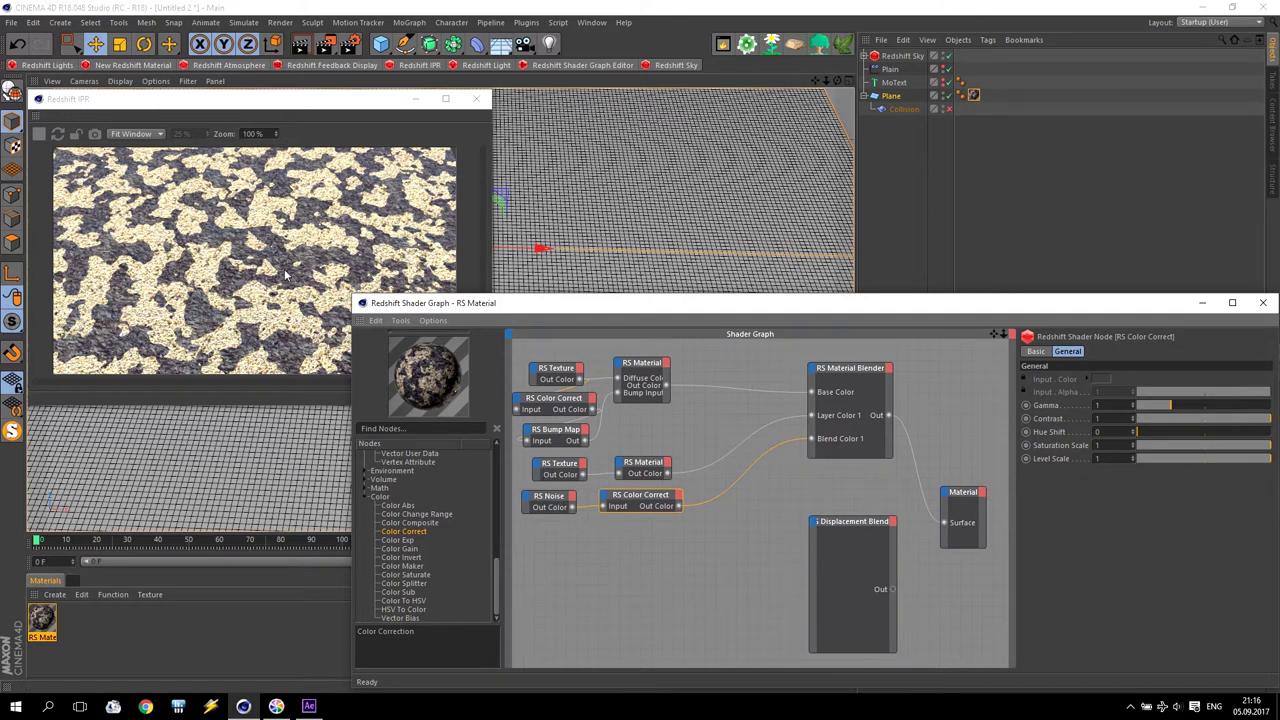
# - Set the Noise node's color remap Bias to 0.4
pyautogui.click(551, 500)
pyautogui.click(1089, 351)
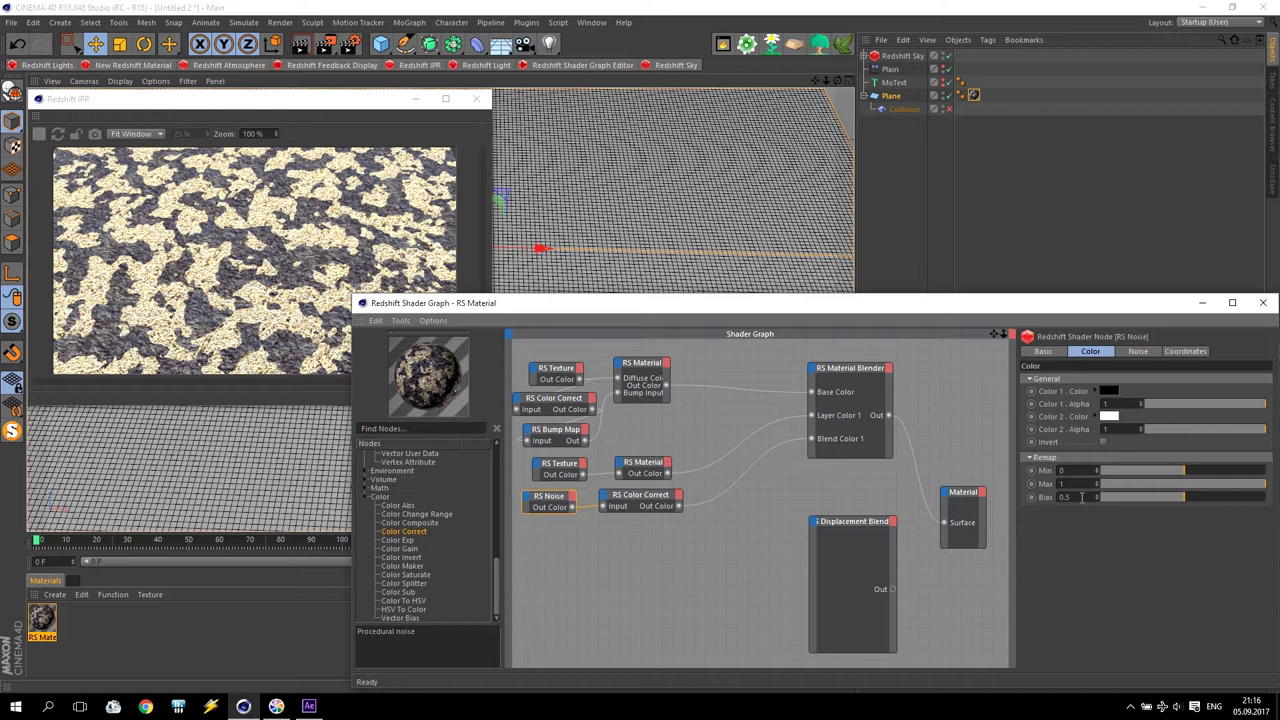
pyautogui.moveTo(1161, 500)
pyautogui.mouseDown()
pyautogui.moveTo(1142, 497)
pyautogui.moveTo(1168, 500)
pyautogui.mouseUp()
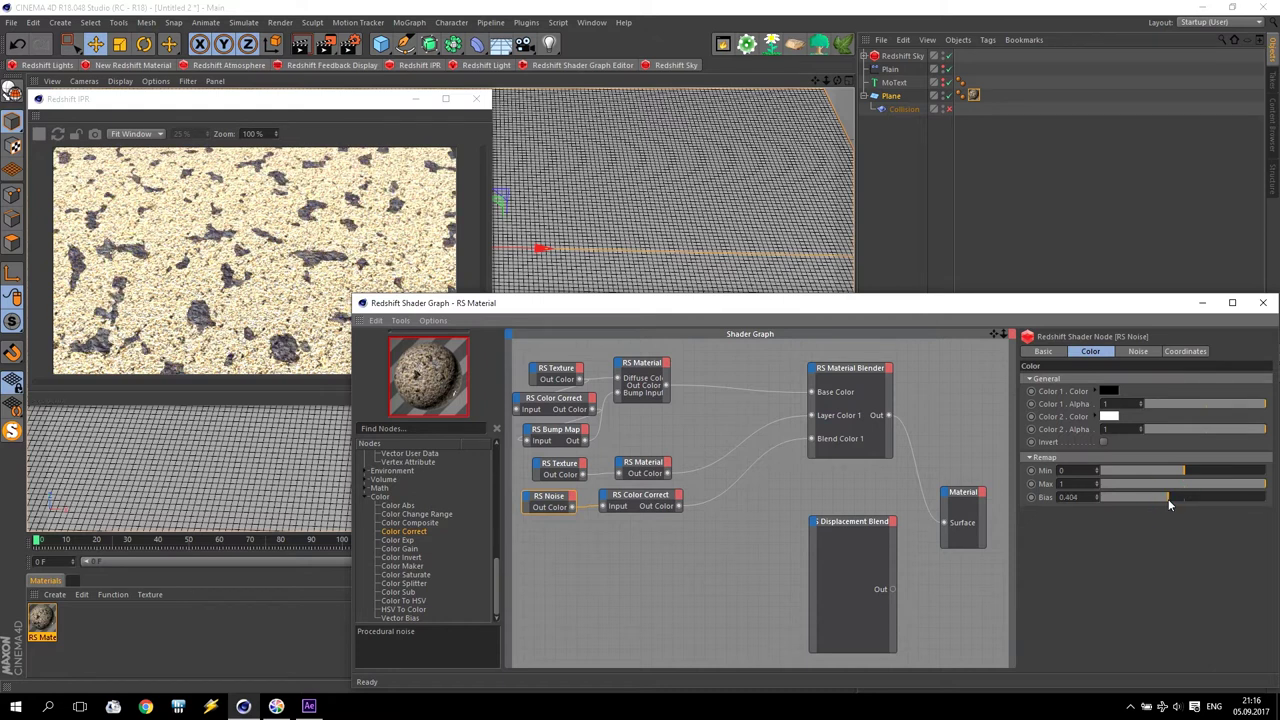
pyautogui.doubleClick(1068, 497)
pyautogui.write('0.4')
pyautogui.press('Return')
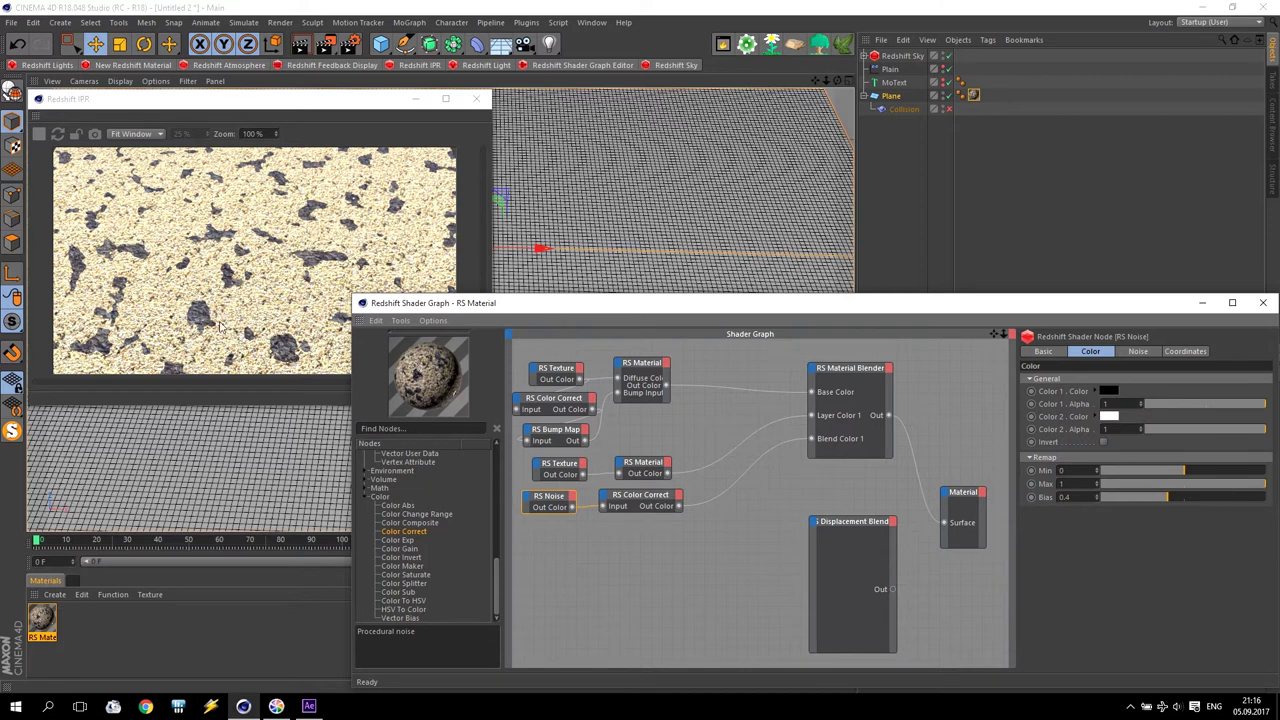
# - Set the contrast of the noise's Color Correct node to 0.9 and nudge the node closer to the Noise node
pyautogui.click(640, 497)
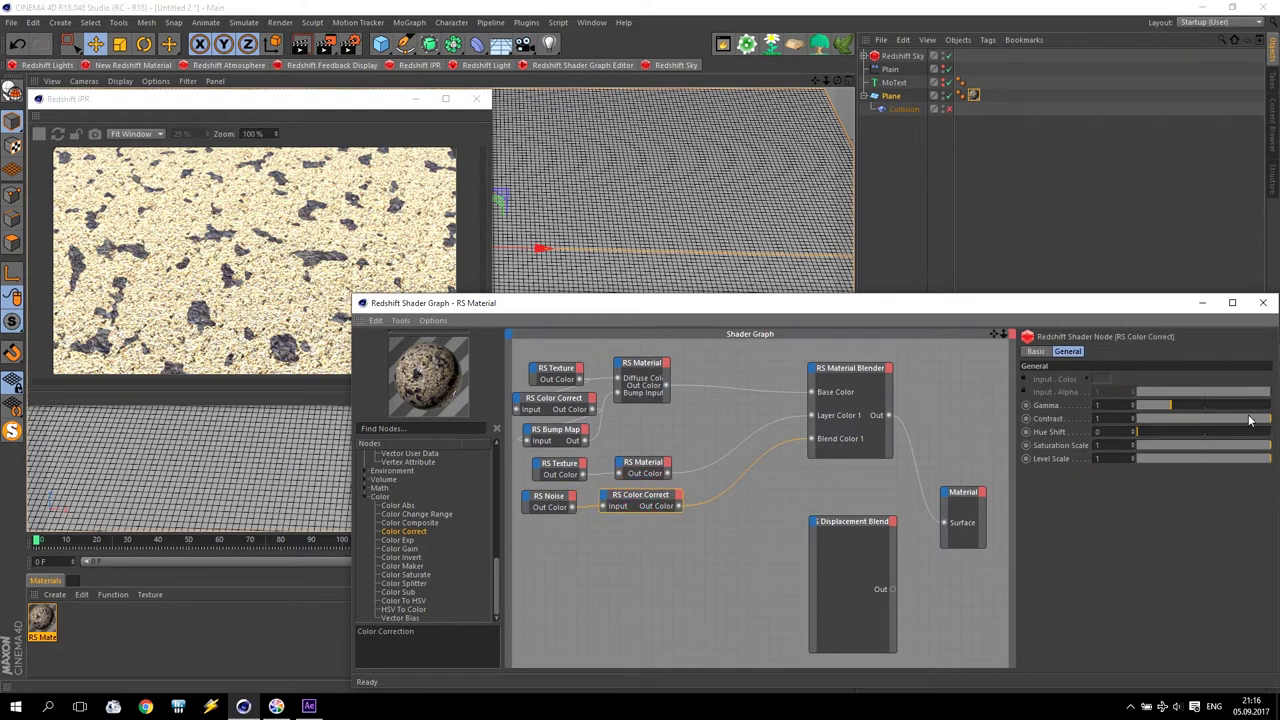
pyautogui.press('Return')
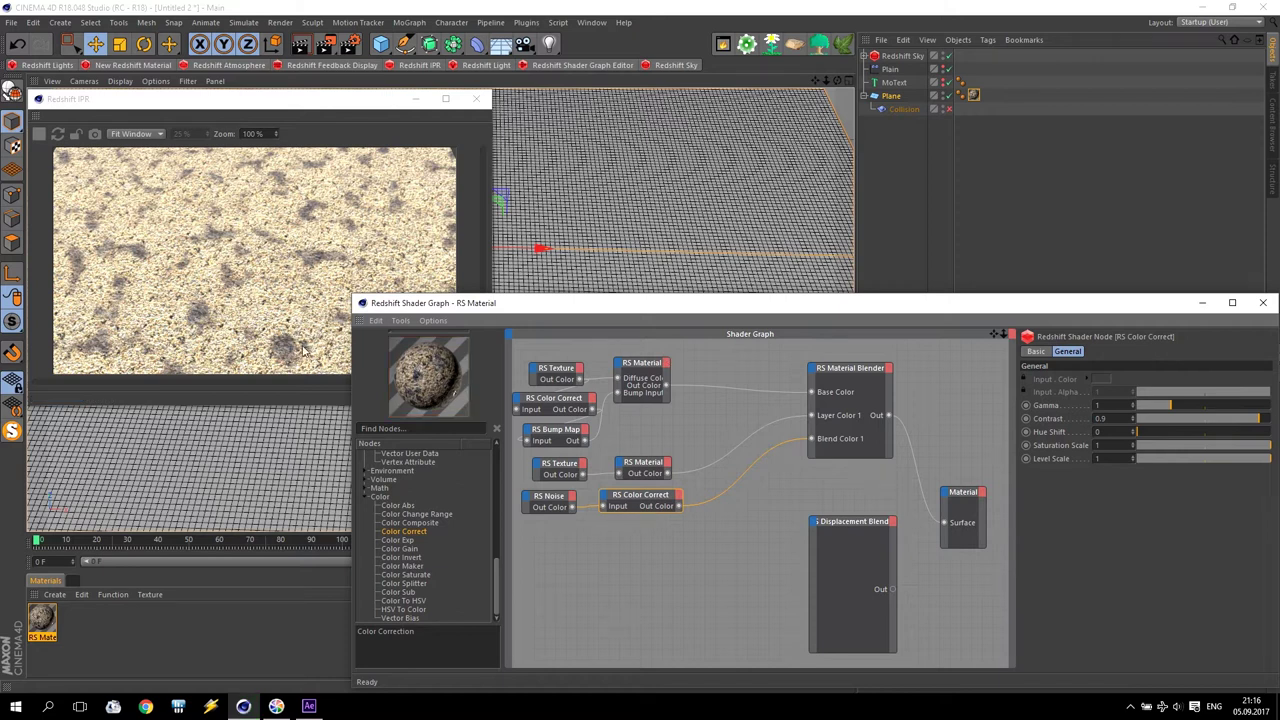
pyautogui.moveTo(645, 500); pyautogui.dragTo(640, 500)
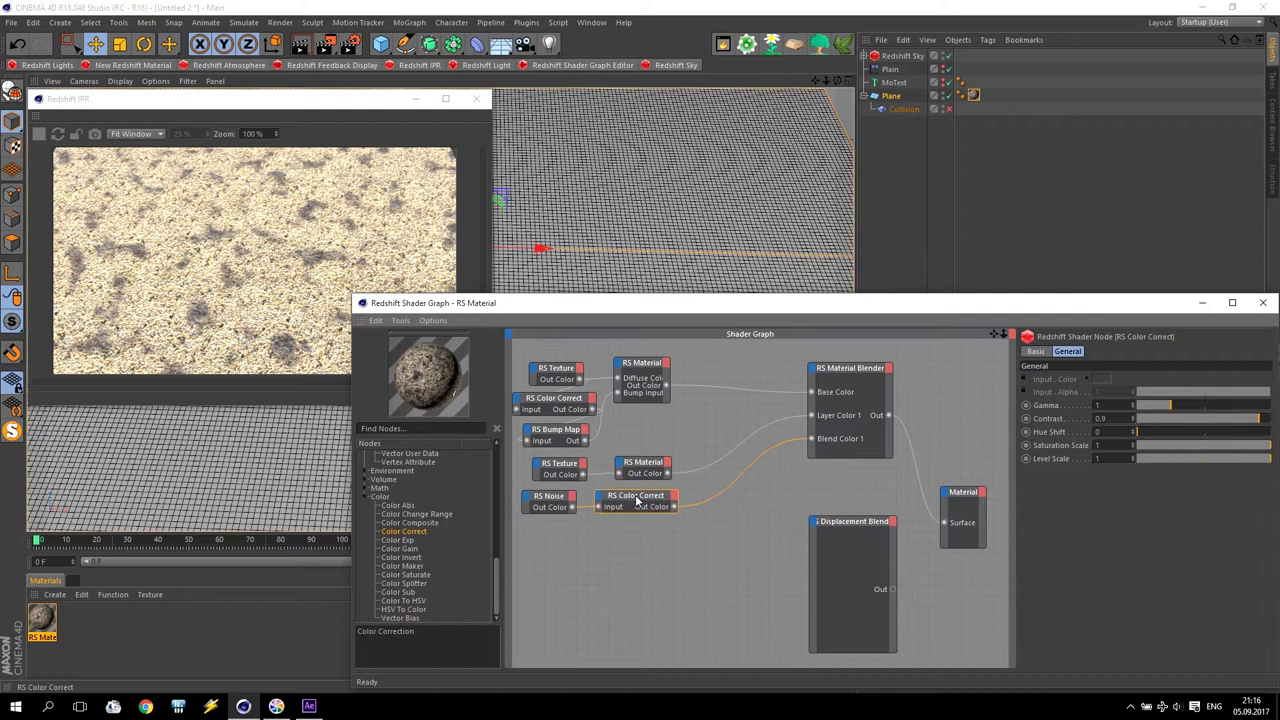
# - Set the reflection Roughness of the RS Material node feeding Layer Color 1 to 0.5
pyautogui.click(643, 464)
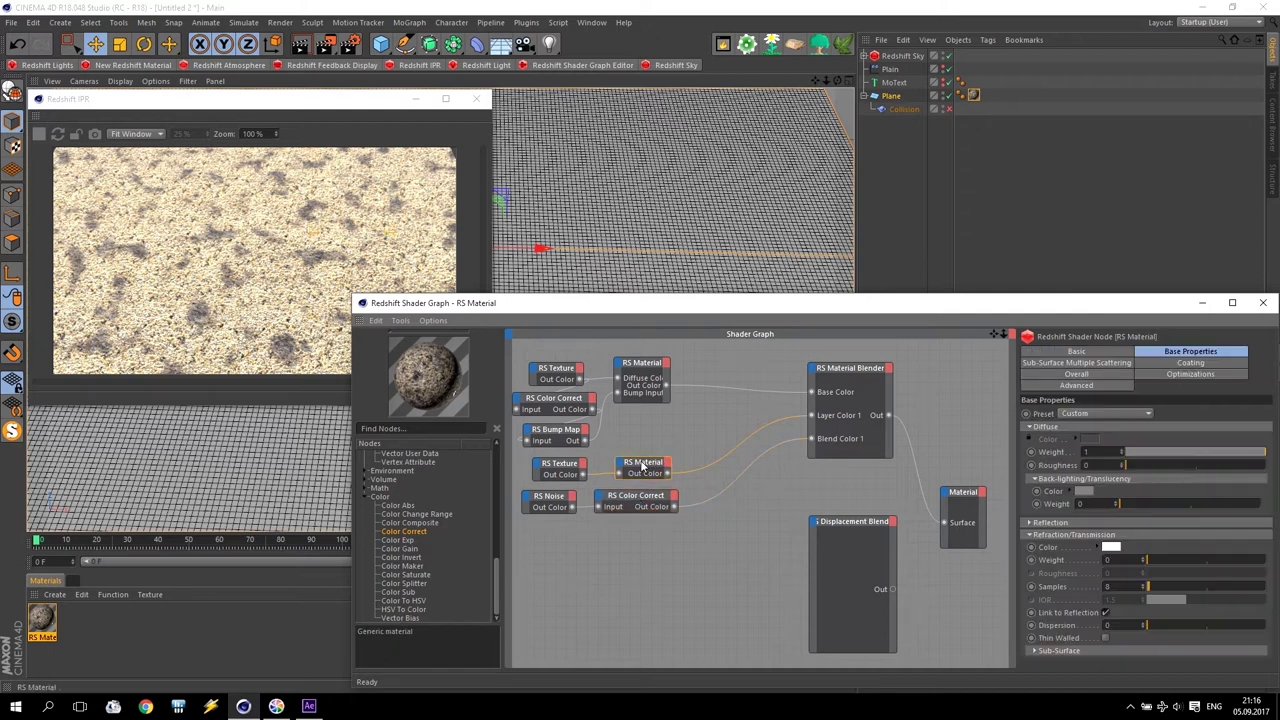
pyautogui.click(1098, 523)
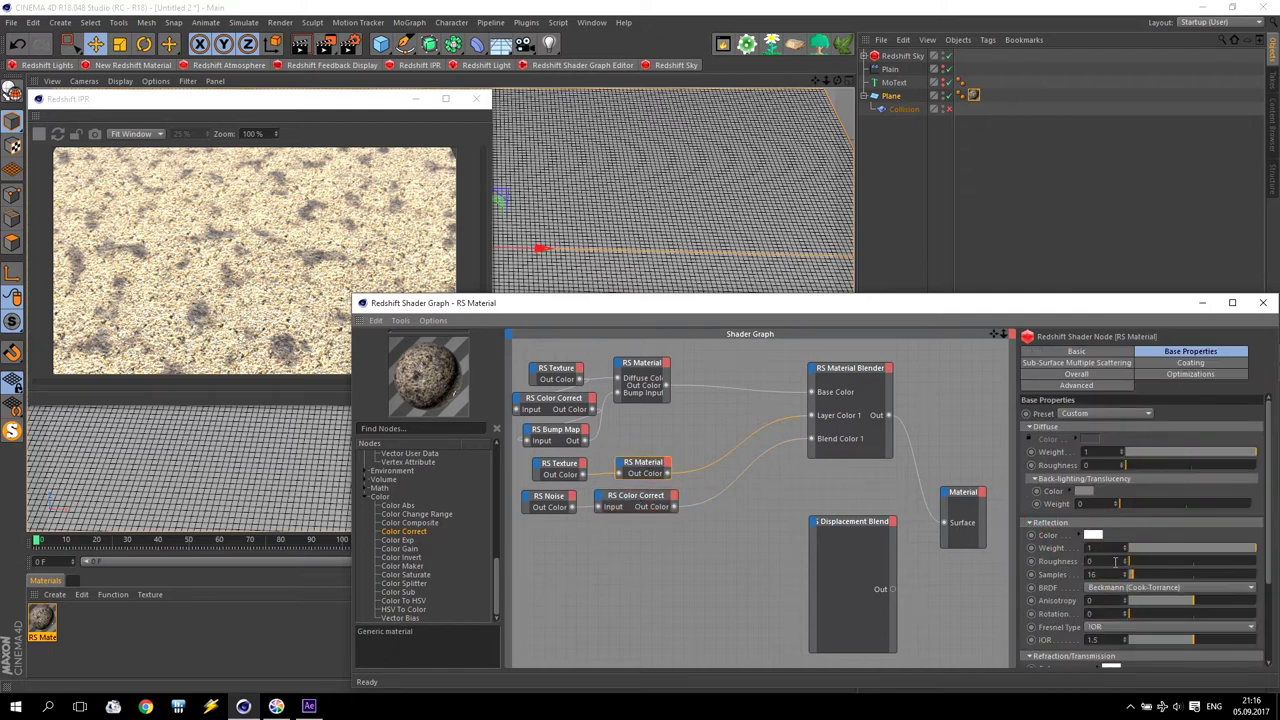
pyautogui.write('5')
pyautogui.press('Return')
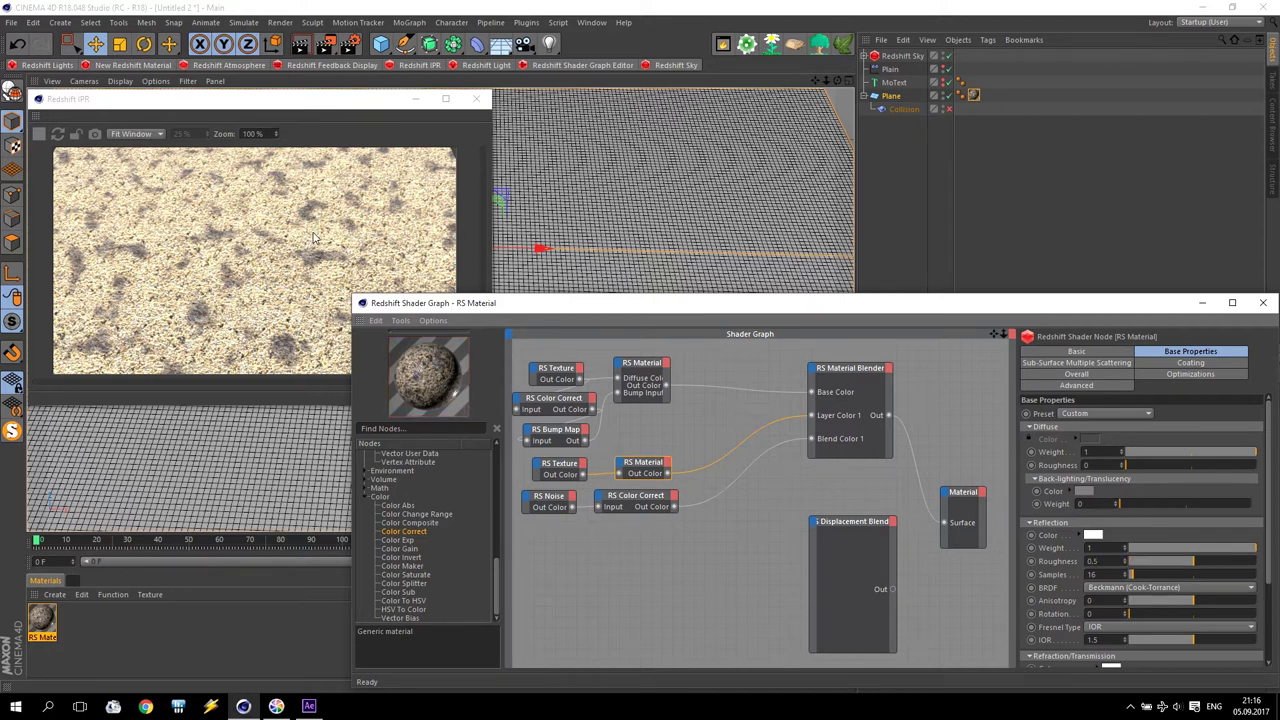
# - Line up the second layer's nodes and duplicate its Texture, Material, Noise and Color Correct group just below
pyautogui.click(548, 500)
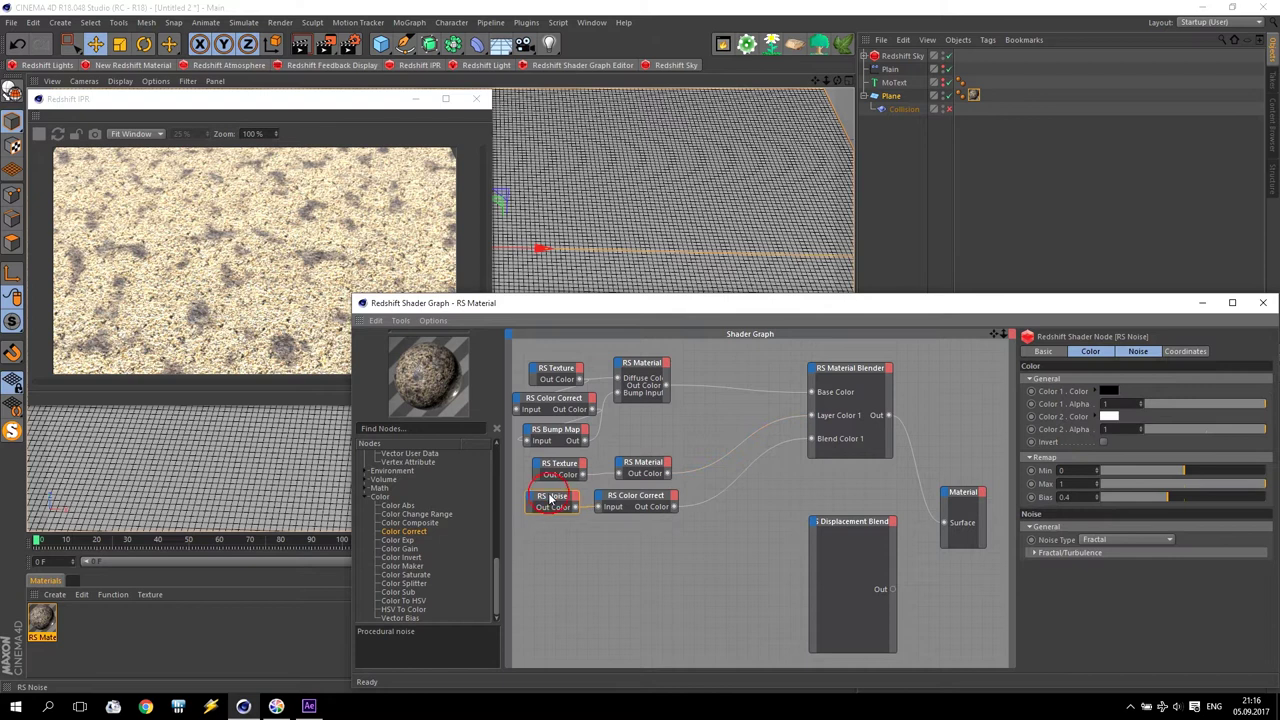
pyautogui.moveTo(645, 468); pyautogui.dragTo(630, 468)
pyautogui.moveTo(542, 550); pyautogui.dragTo(650, 466)
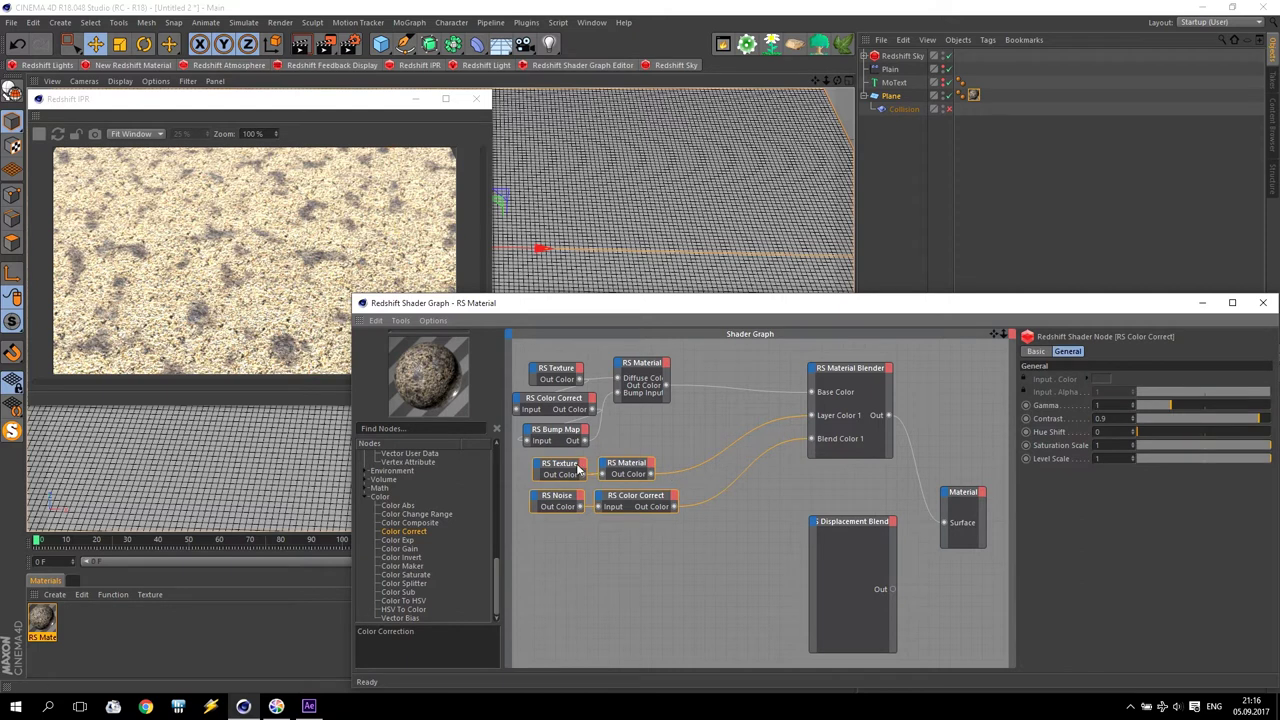
pyautogui.keyDown('ctrl'); pyautogui.moveTo(565, 470); pyautogui.dragTo(582, 530); pyautogui.keyUp('ctrl')
pyautogui.click(586, 571)
# - Load marble_1_19.jpg into the duplicated Texture node and connect the duplicated Material to the Material Blender's Layer Color 2
pyautogui.click(563, 528)
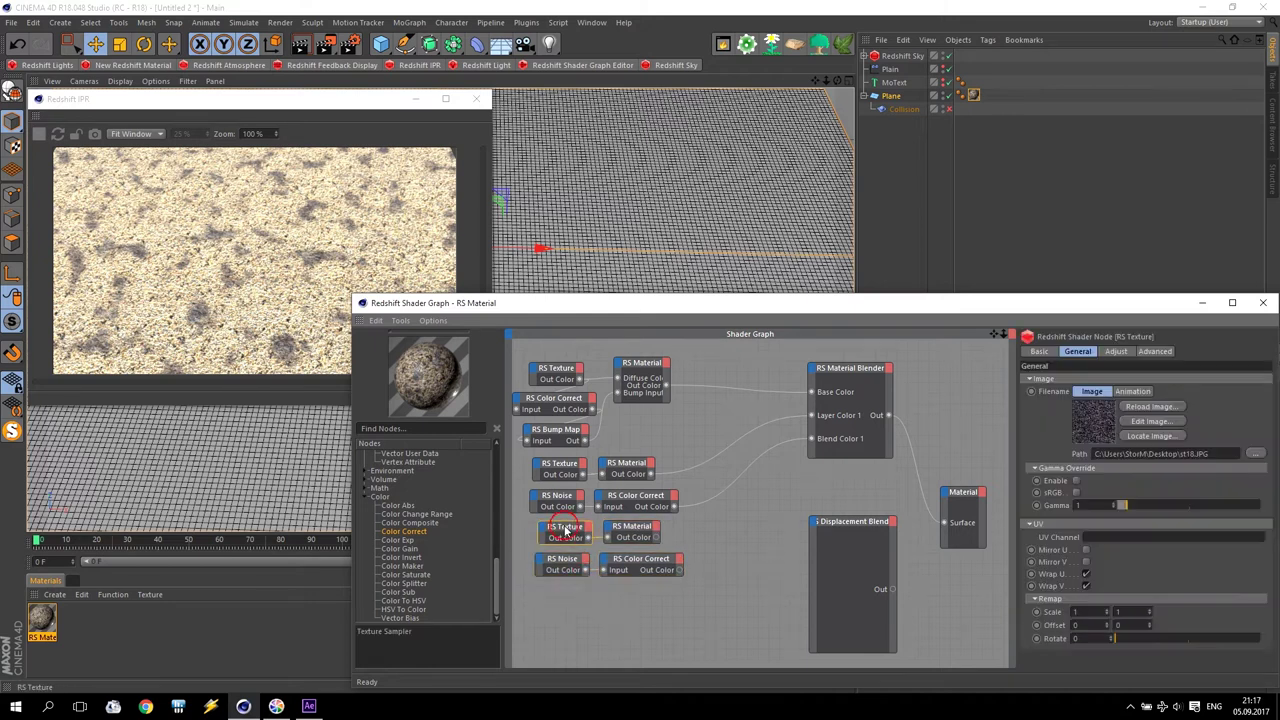
pyautogui.click(1257, 457)
pyautogui.click(802, 422)
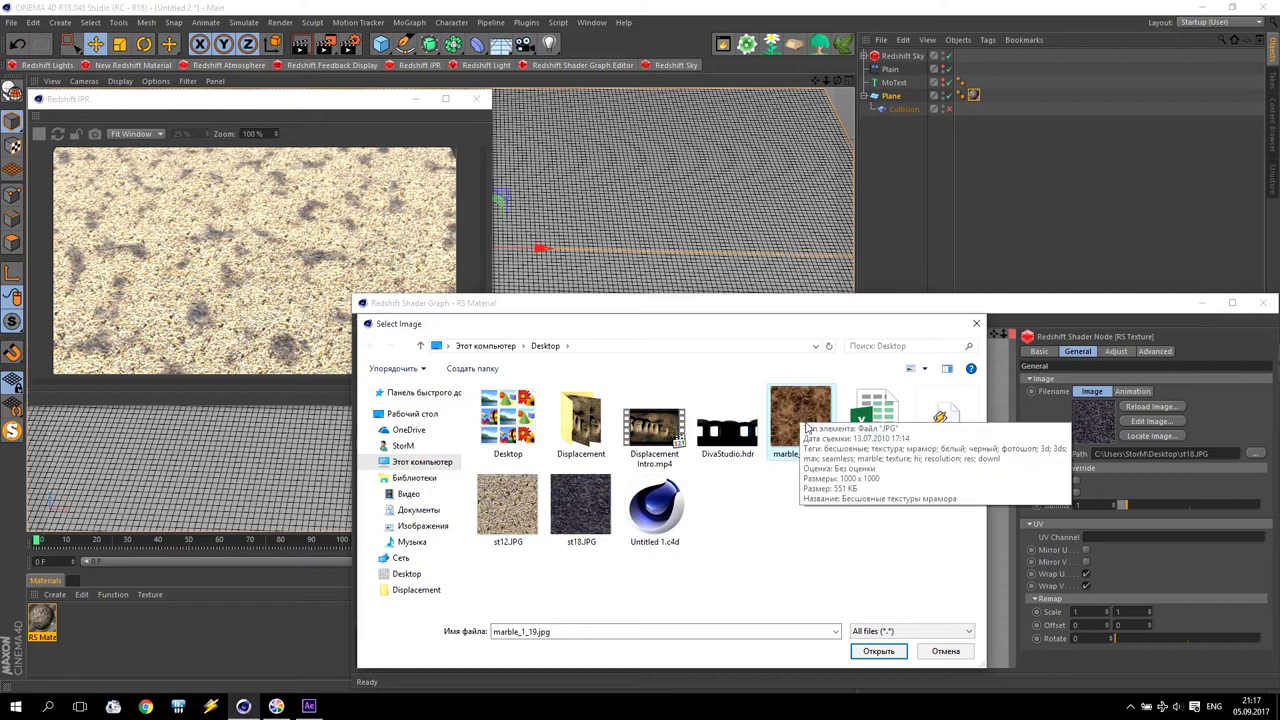
pyautogui.click(878, 651)
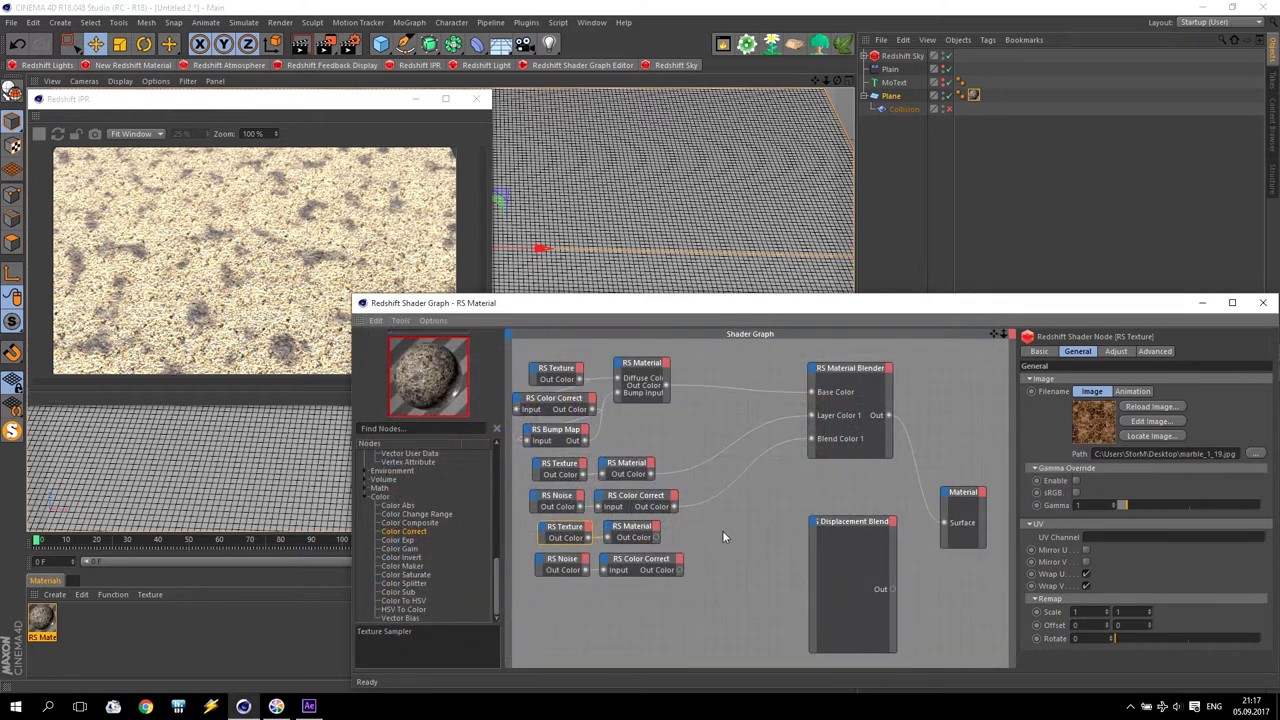
pyautogui.moveTo(662, 541); pyautogui.dragTo(828, 400)
pyautogui.click(898, 406)
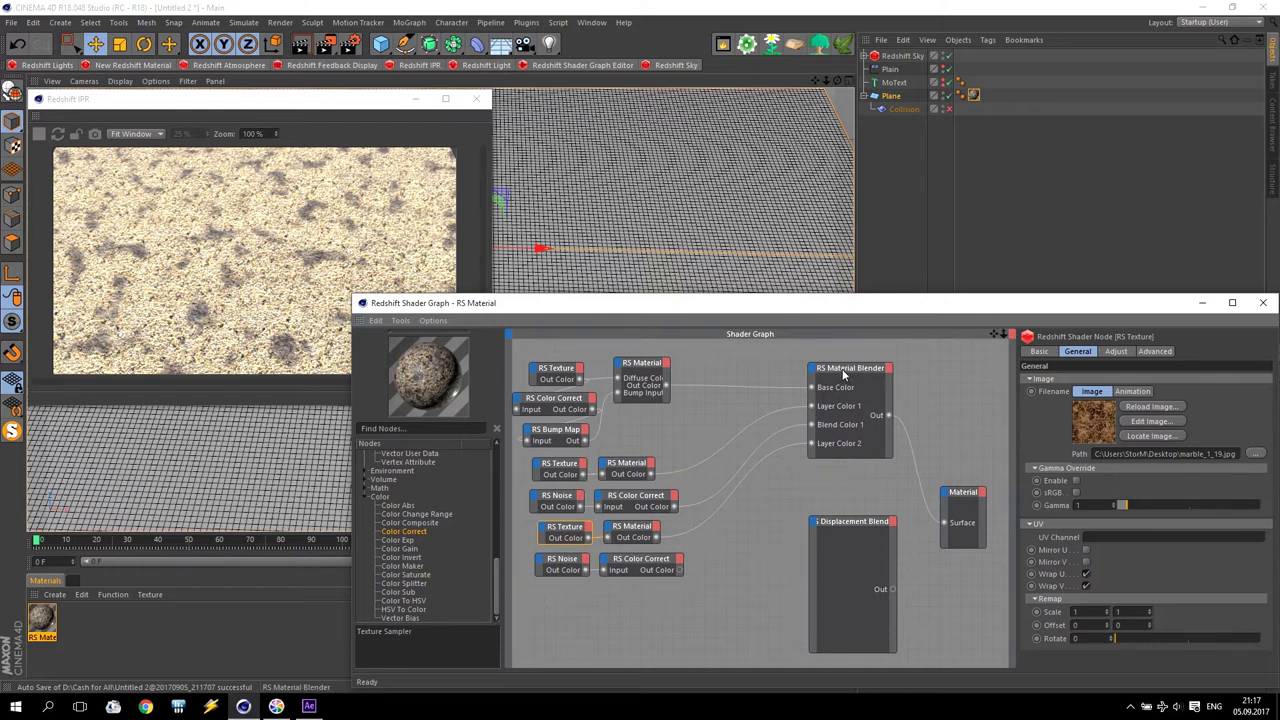
# - Connect the duplicated noise's Color Correct output directly to the Material output's Surface to preview the mask
pyautogui.click(560, 562)
pyautogui.moveTo(680, 569); pyautogui.dragTo(946, 531)
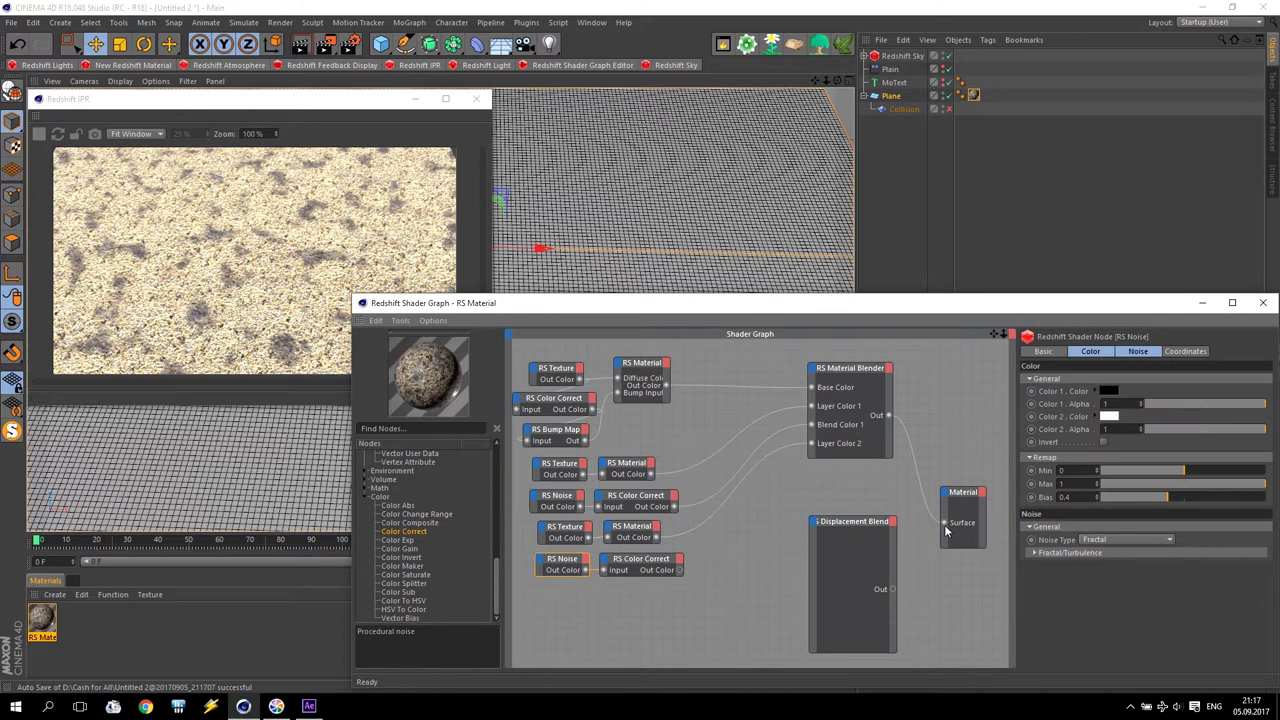
pyautogui.moveTo(681, 569); pyautogui.dragTo(945, 523)
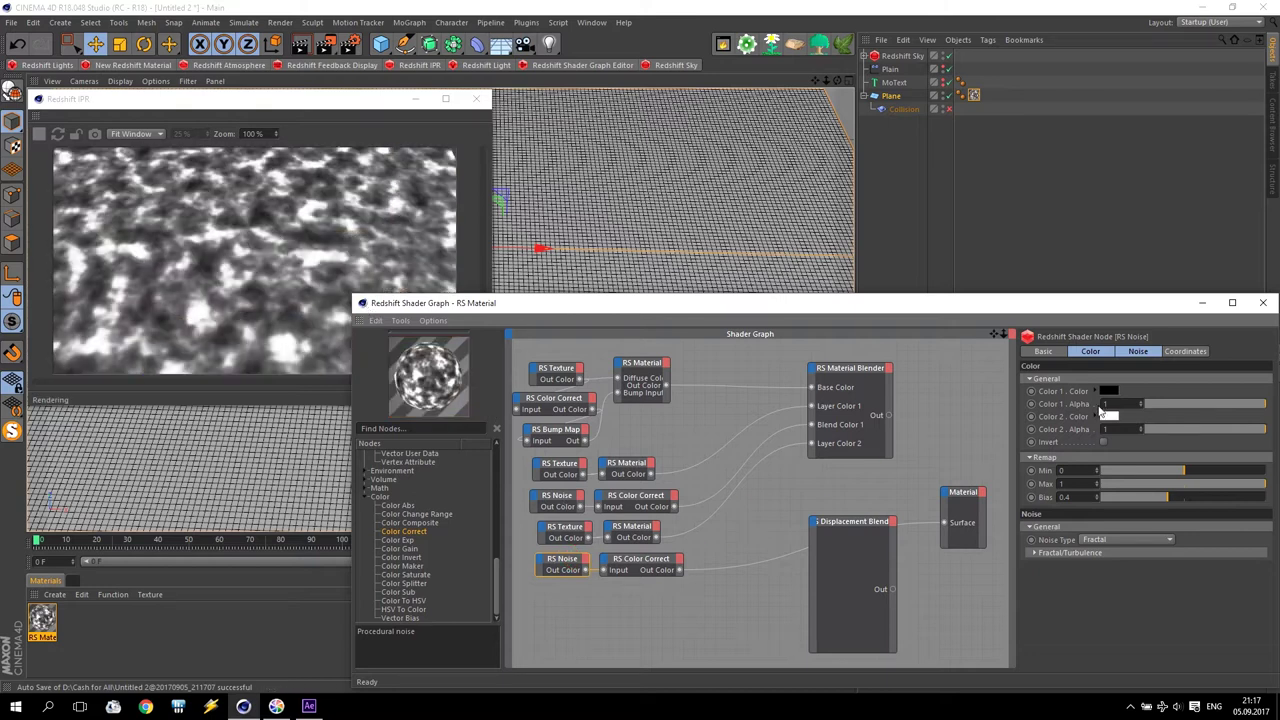
# - Set the duplicated Noise node's coordinate Scale to 2 on all three axes
pyautogui.click(1184, 351)
pyautogui.click(1075, 402)
pyautogui.write('2')
pyautogui.press('Tab')
pyautogui.write('2')
pyautogui.press('Tab')
pyautogui.write('2')
pyautogui.press('Return')
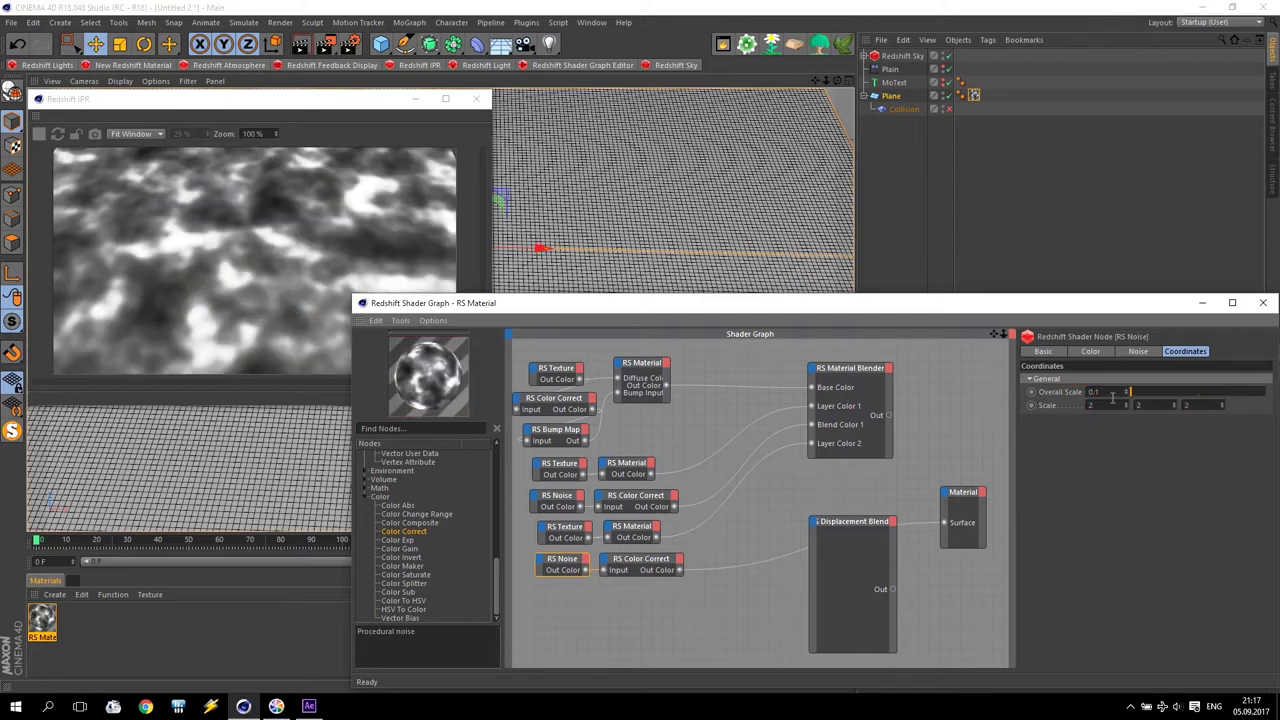
# - Raise the contrast of the duplicated Color Correct node to 0.95 and on to 0.98
pyautogui.click(1135, 352)
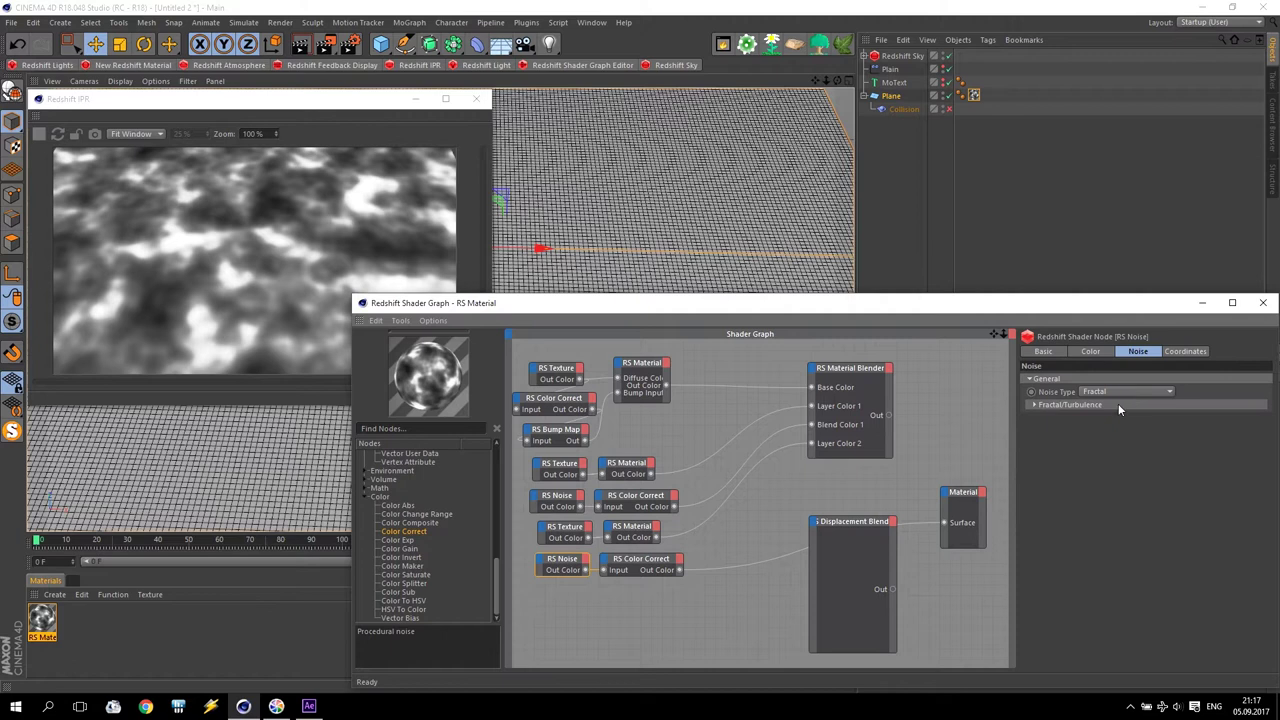
pyautogui.click(1100, 352)
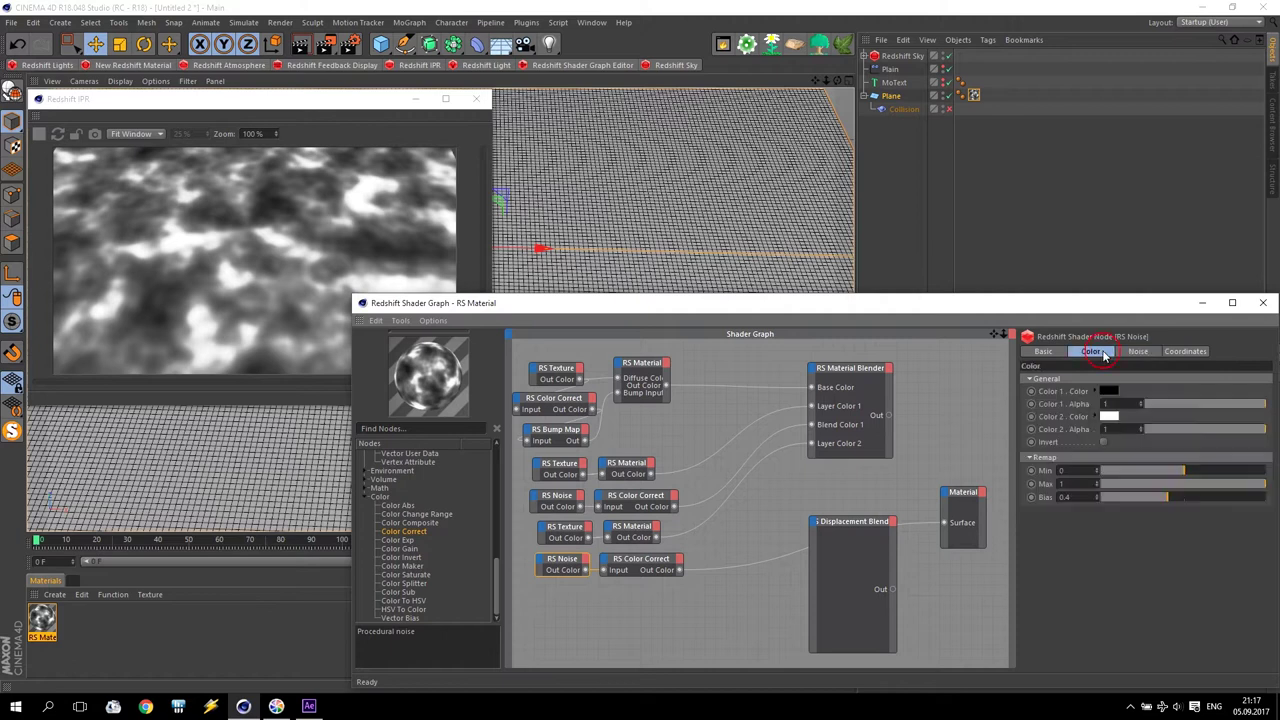
pyautogui.click(643, 561)
pyautogui.write('5')
pyautogui.press('Return')
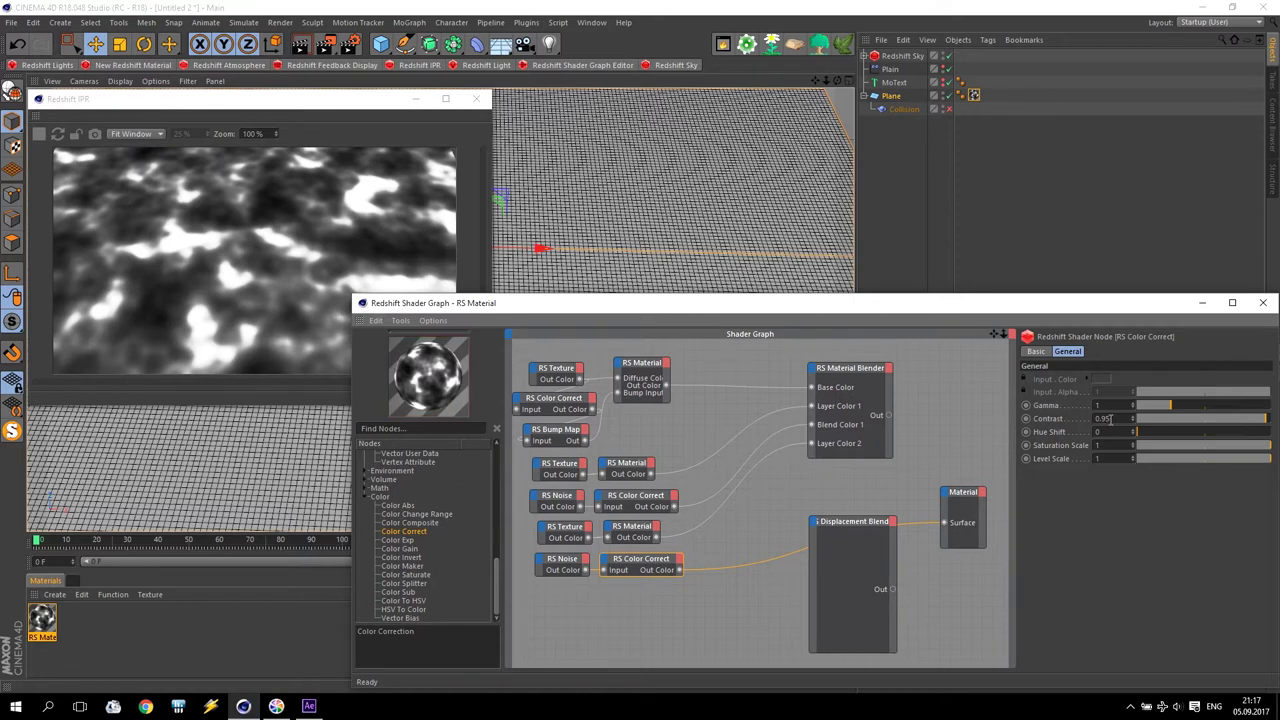
pyautogui.scroll(3, 1127, 422)
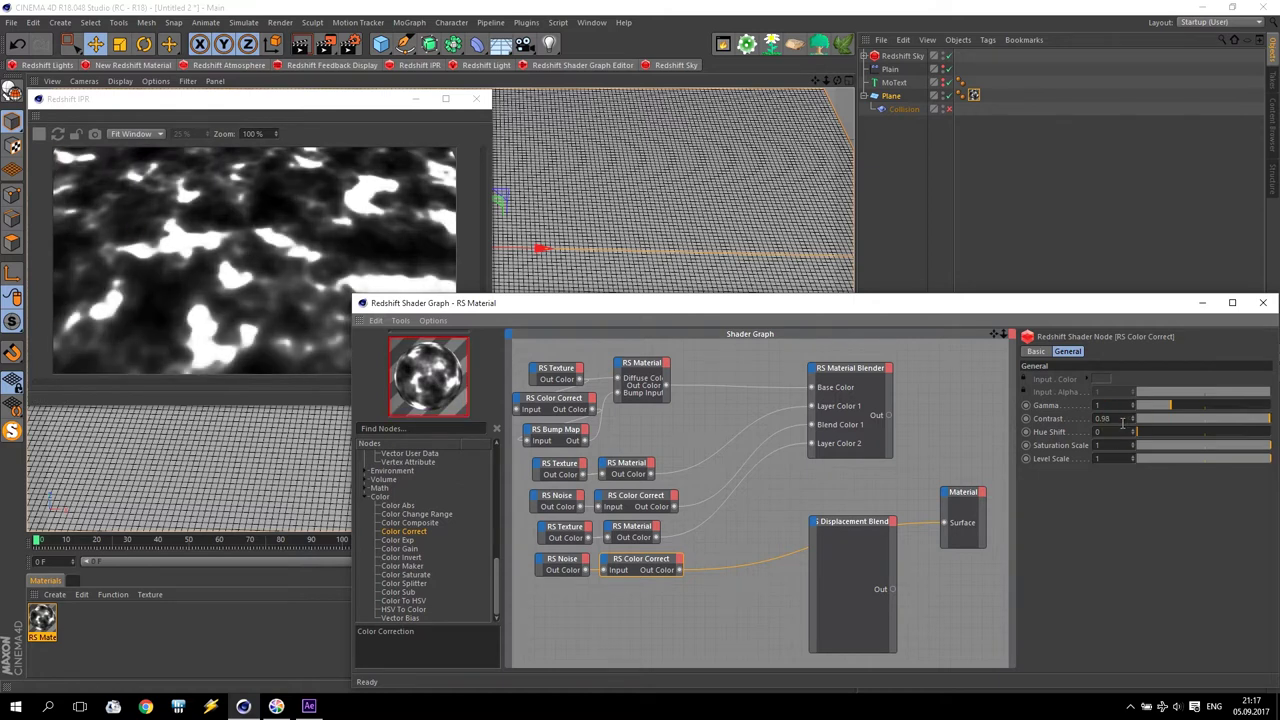
# - Try the Turbulence noise type on the duplicated Noise node, and return to Fractal
pyautogui.click(560, 559)
pyautogui.click(1136, 352)
pyautogui.click(1125, 391)
pyautogui.click(1113, 416)
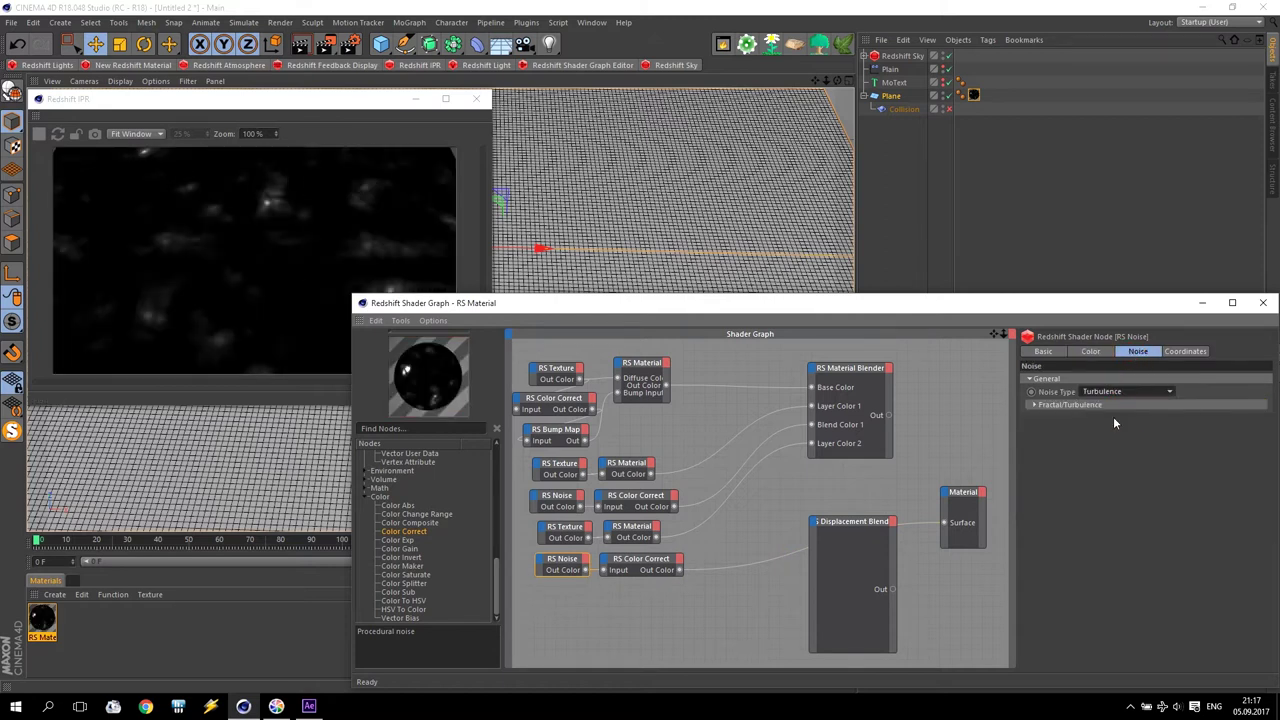
pyautogui.click(1125, 390)
pyautogui.click(1113, 405)
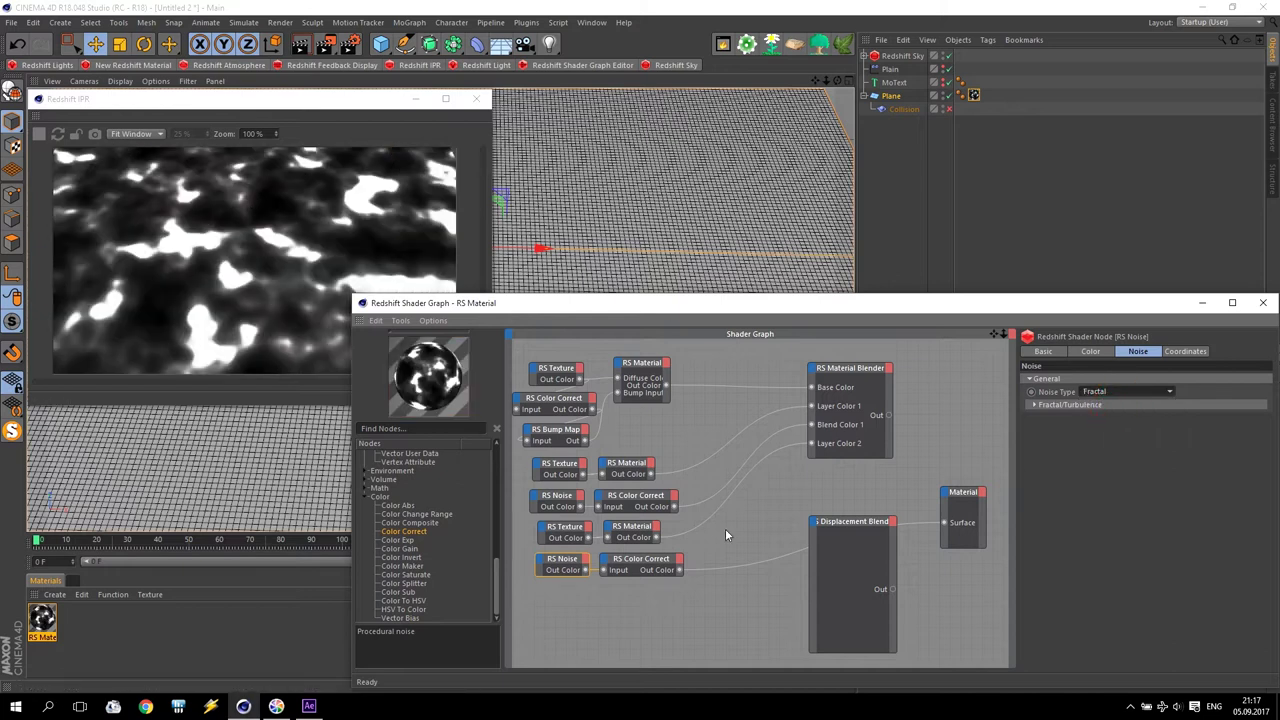
# - Set the duplicated Noise node's color remap Bias to 0.35
pyautogui.click(1091, 352)
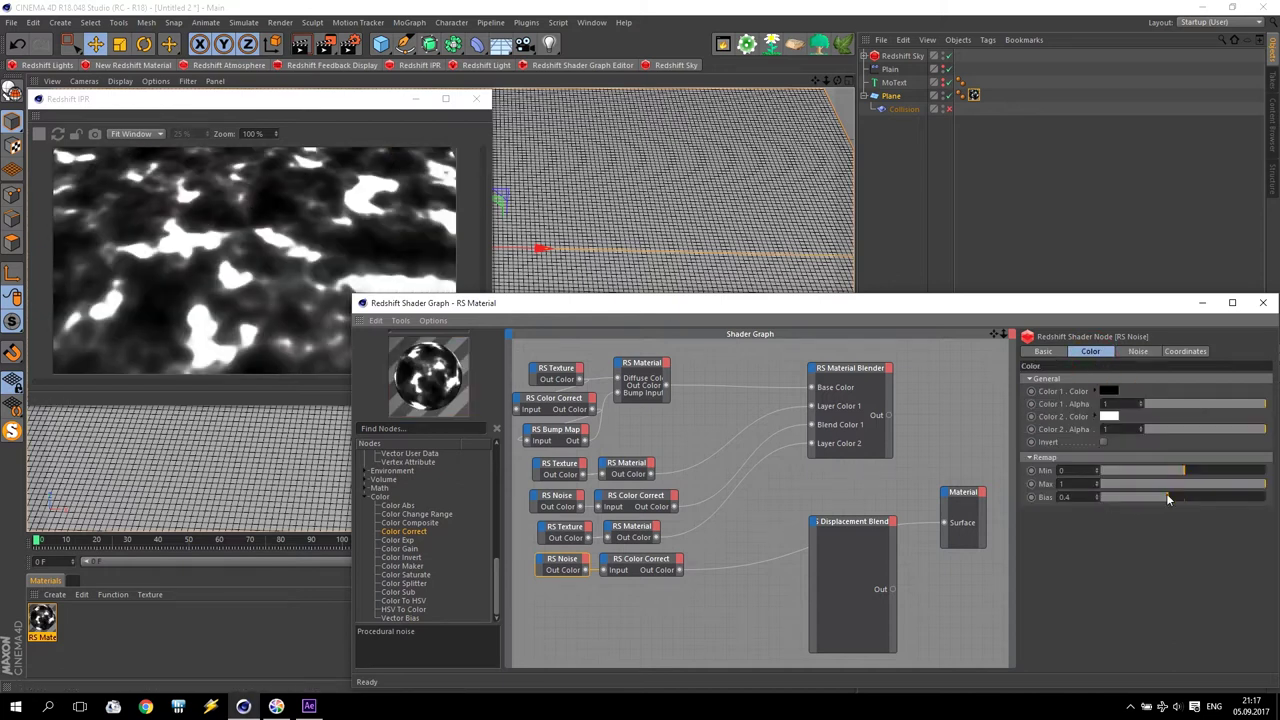
pyautogui.moveTo(1167, 497); pyautogui.dragTo(1161, 496)
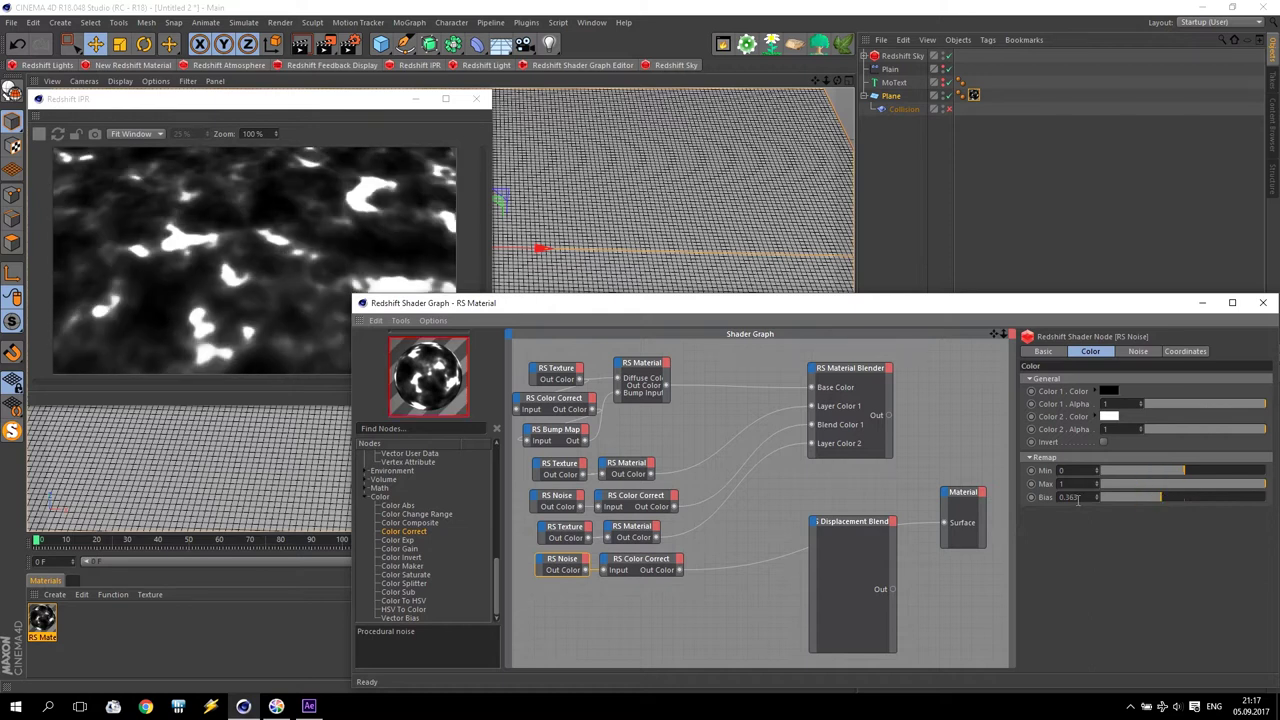
pyautogui.write('0.35')
pyautogui.press('Return')
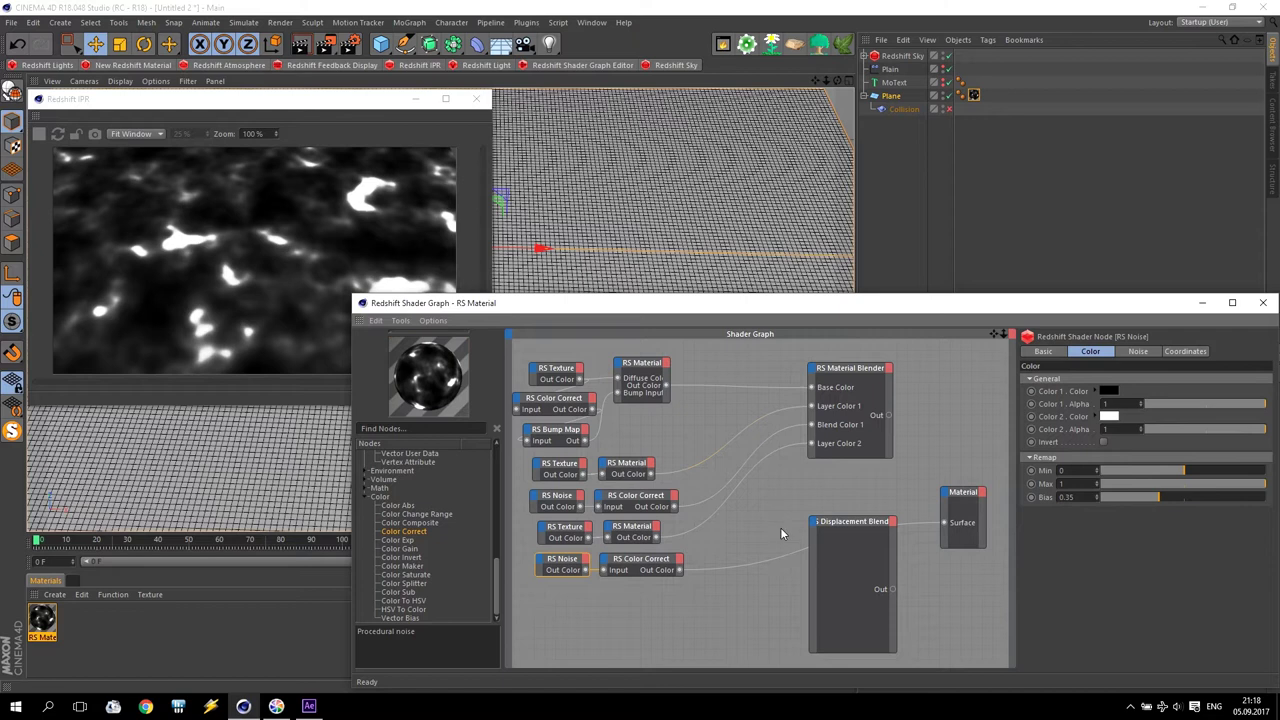
# - Connect the duplicated noise's Color Correct output to the Material Blender's Blend Color 2 and reconnect the blender to the Material Surface
pyautogui.moveTo(681, 570); pyautogui.dragTo(944, 522)
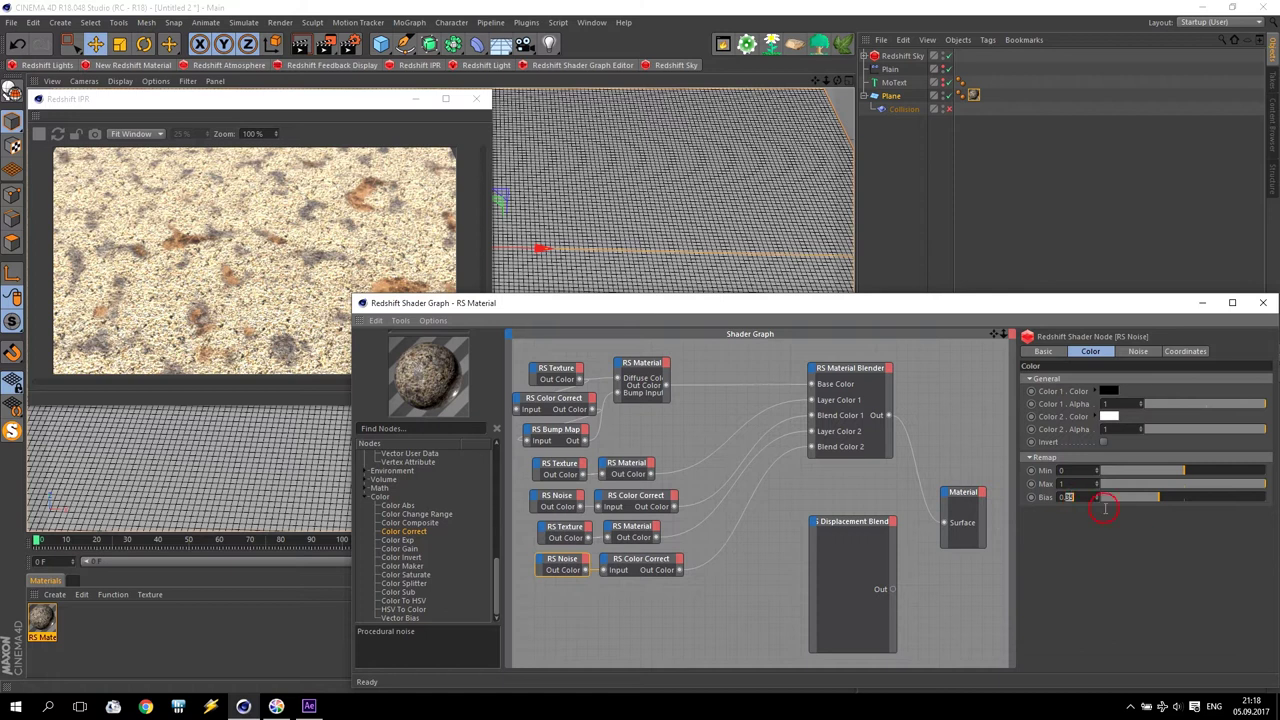
# - Try a color remap Bias of 0.5 on the duplicated Noise node, and settle on 0.4
pyautogui.write('0.5')
pyautogui.press('Return')
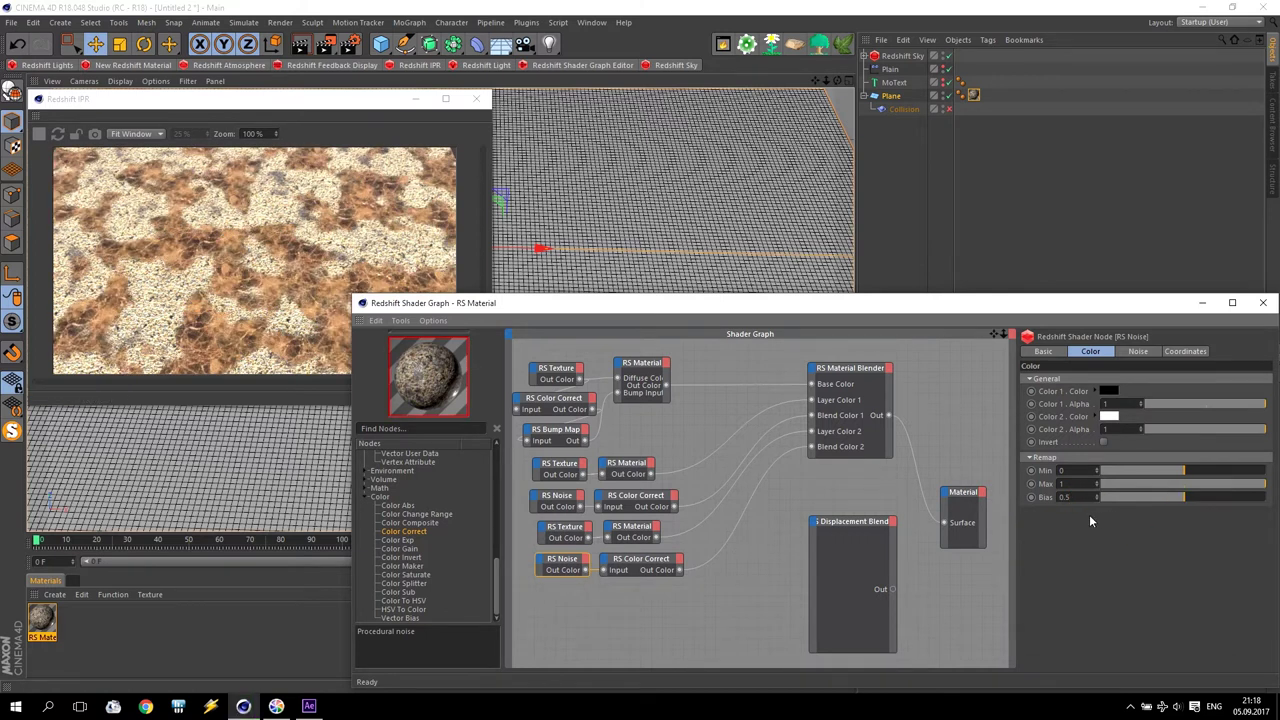
pyautogui.click(1095, 500)
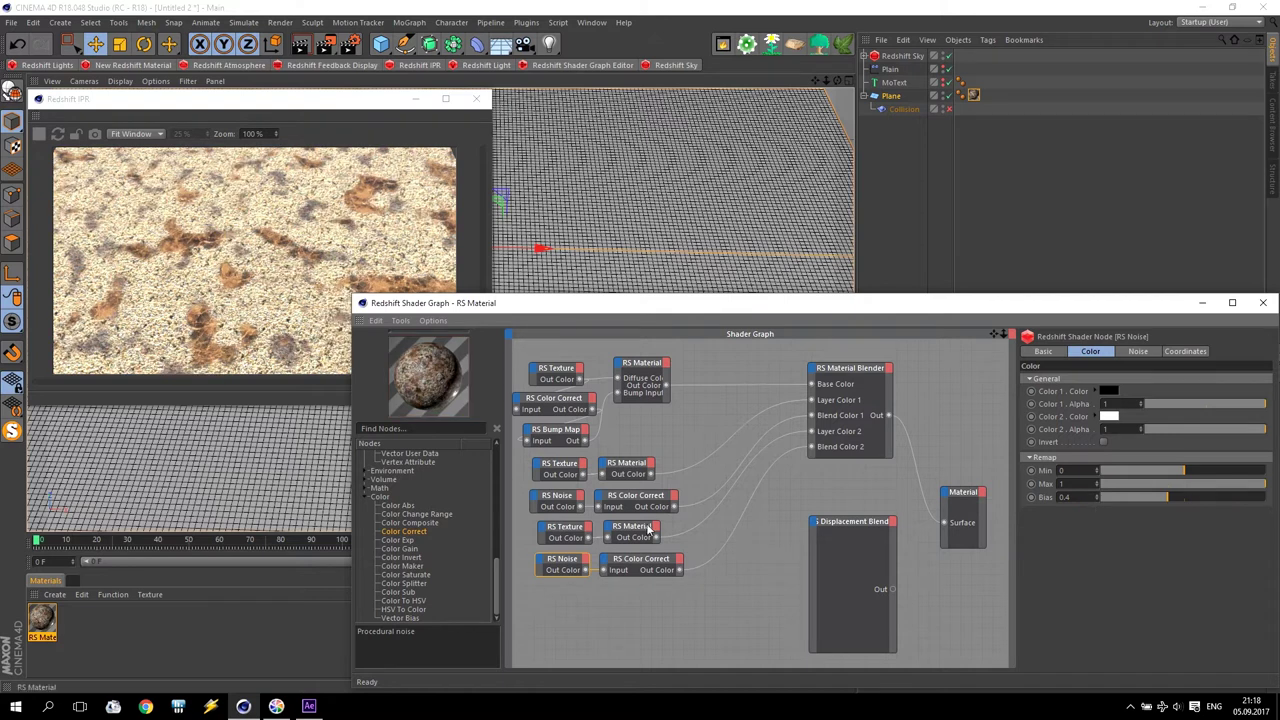
# - Change the noise type of the Noise node driving Blend Color 1 to Turbulence
pyautogui.click(557, 466)
pyautogui.click(556, 497)
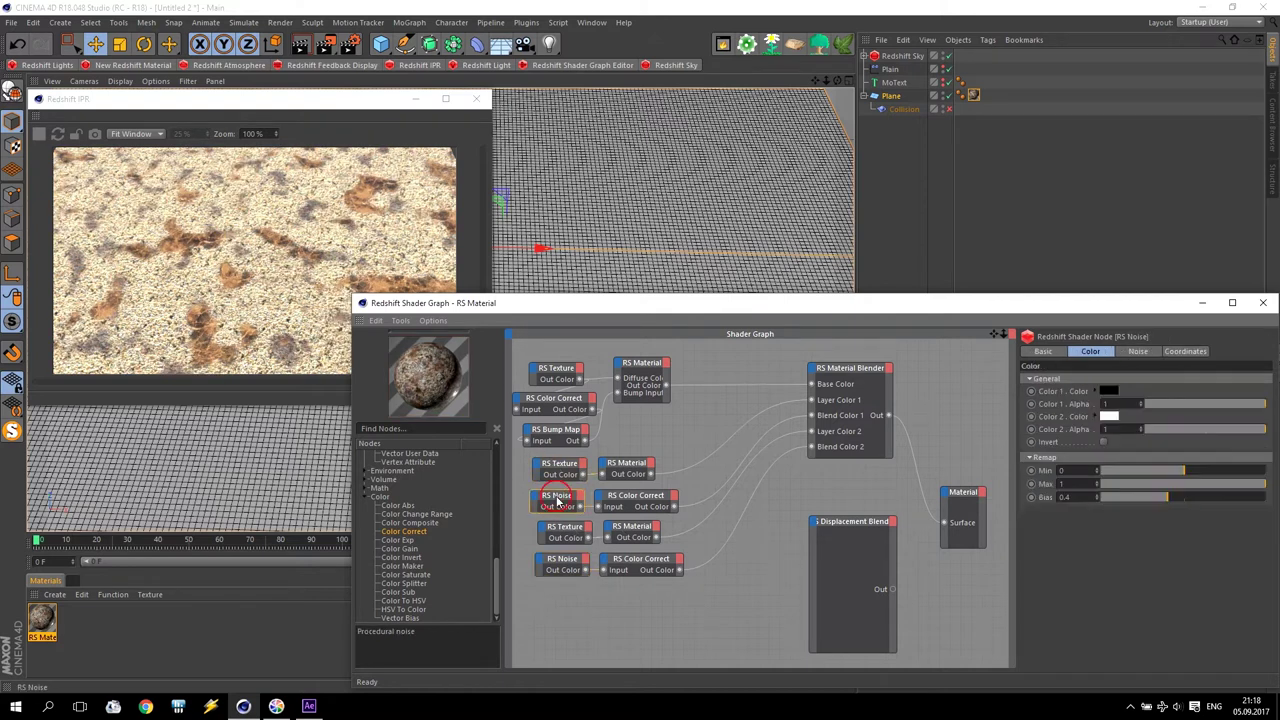
pyautogui.click(1136, 353)
pyautogui.click(1125, 391)
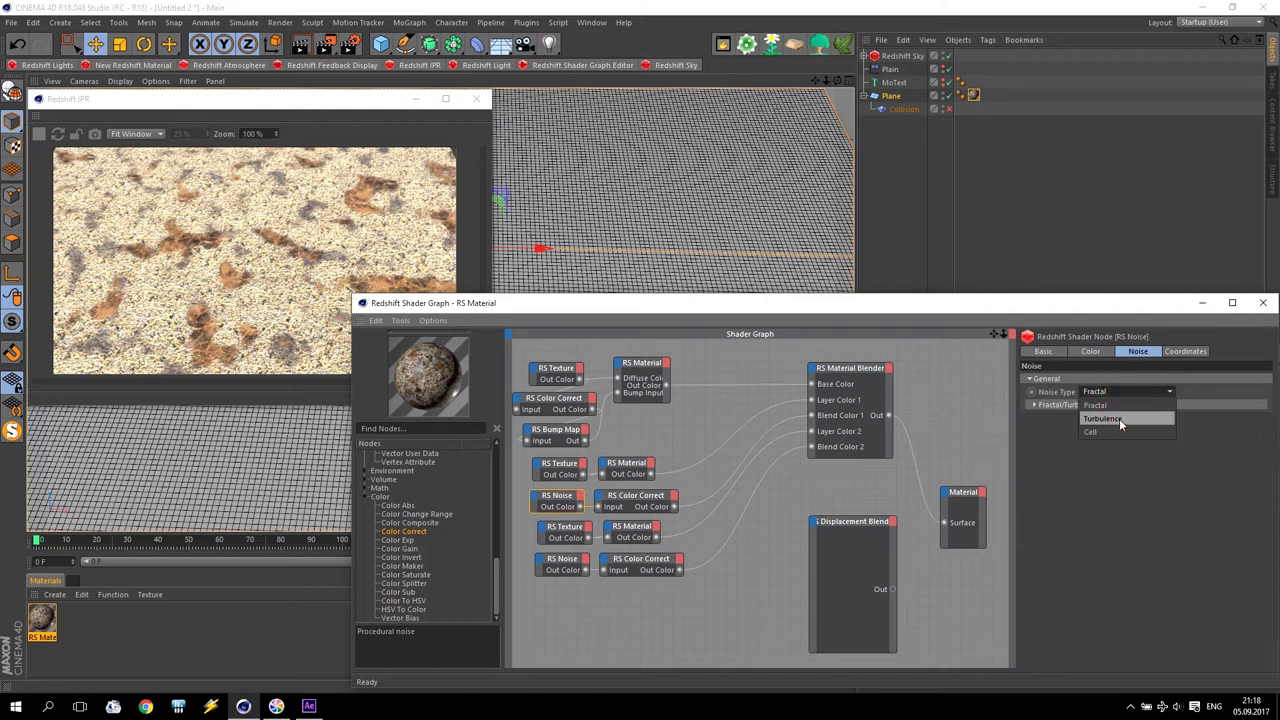
pyautogui.click(1119, 418)
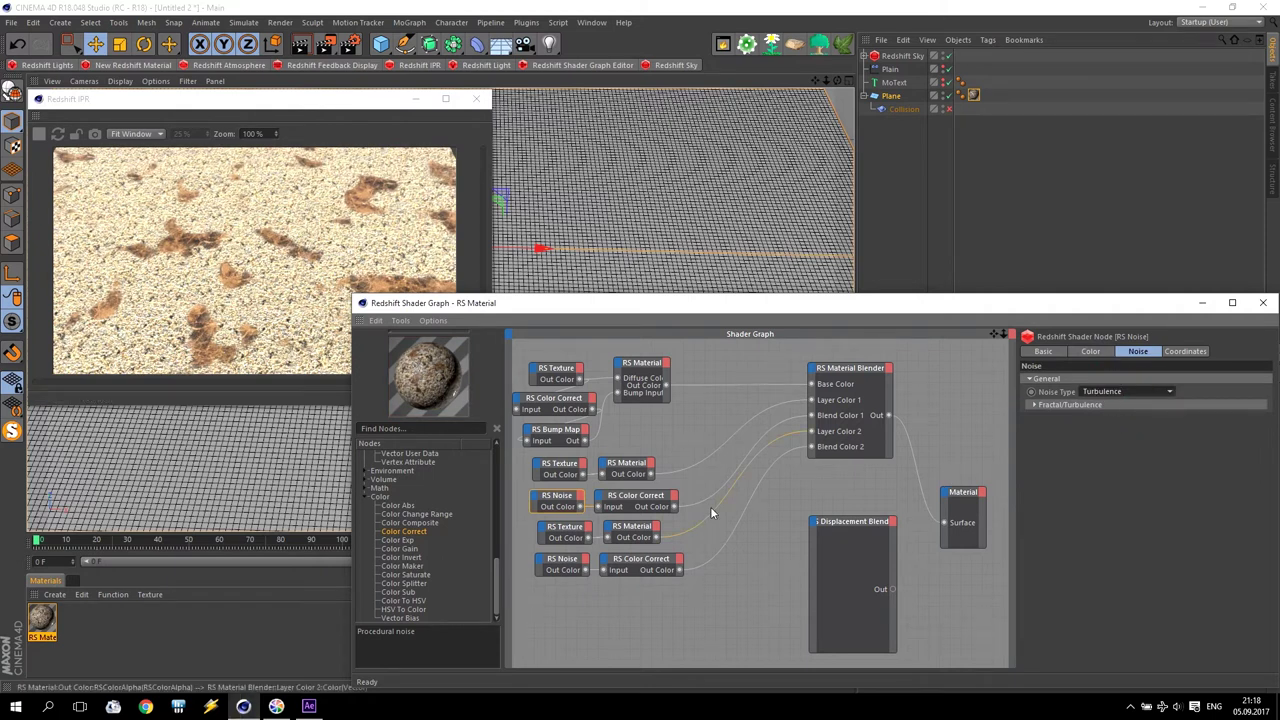
# - Set the color remap Bias of the Noise node driving Blend Color 1 to 0.6
pyautogui.click(1091, 352)
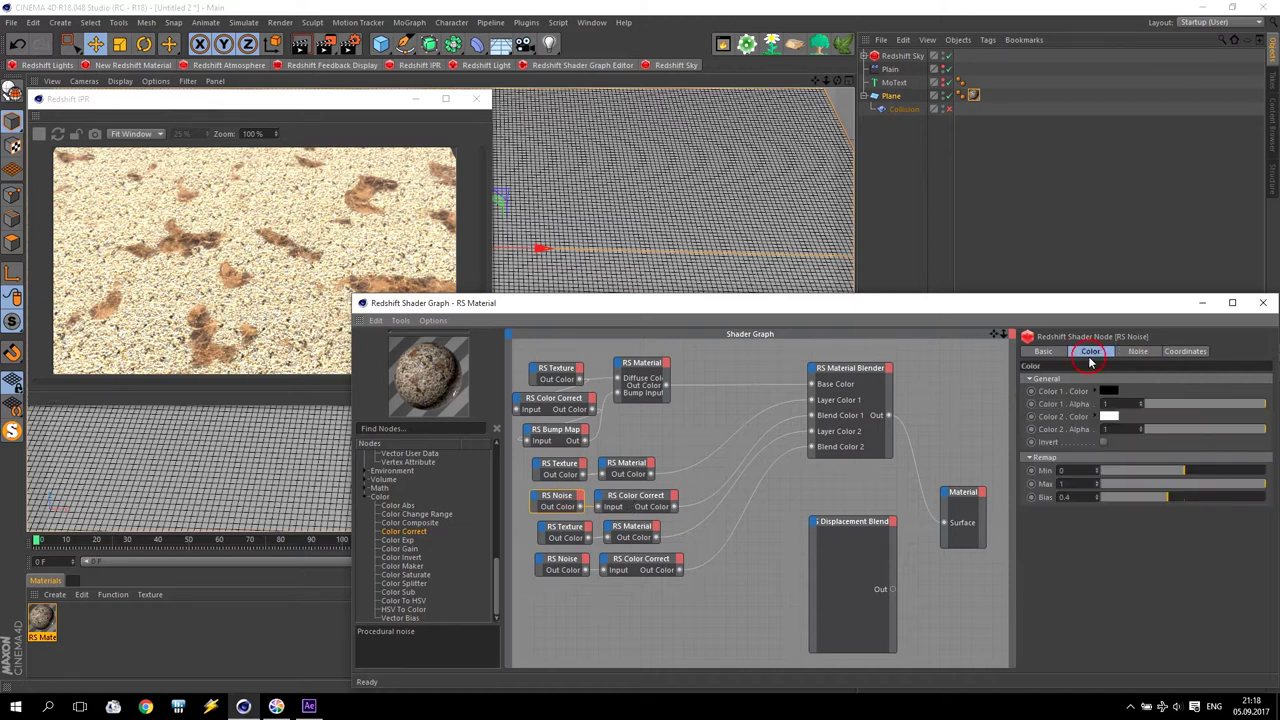
pyautogui.moveTo(1183, 501); pyautogui.dragTo(1186, 501)
pyautogui.click(1207, 497)
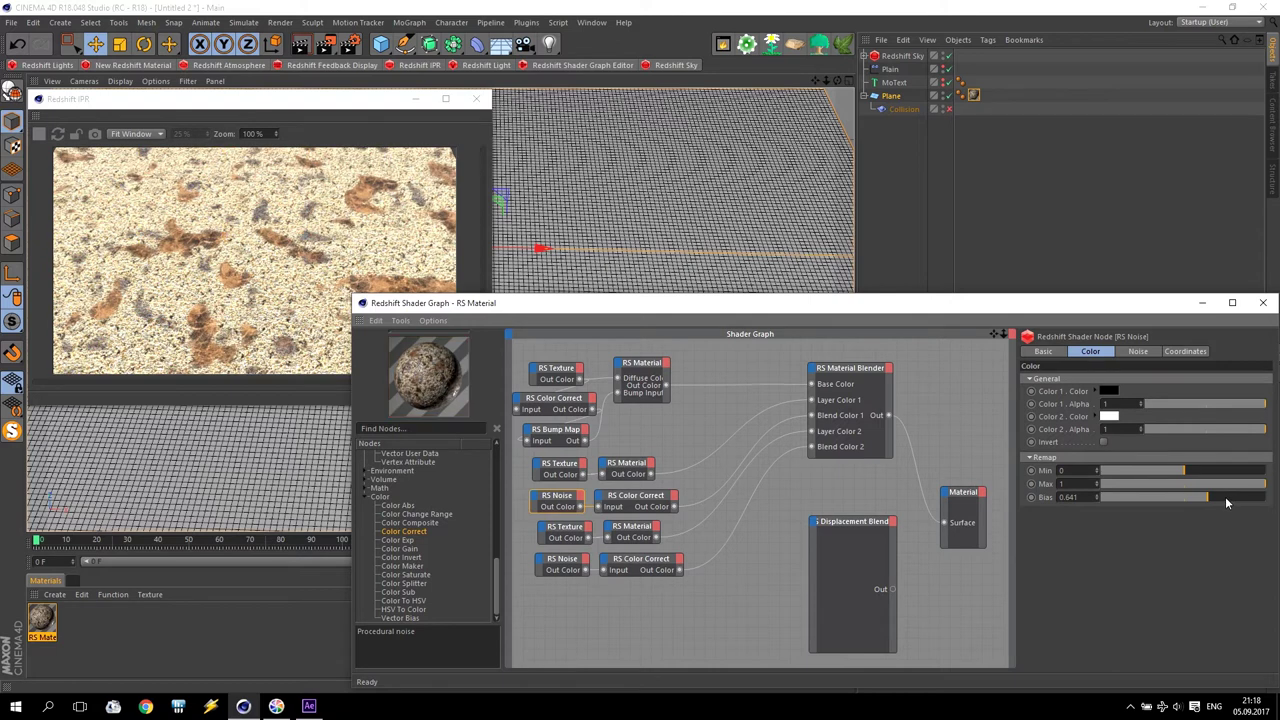
pyautogui.write('0.6')
pyautogui.press('Return')
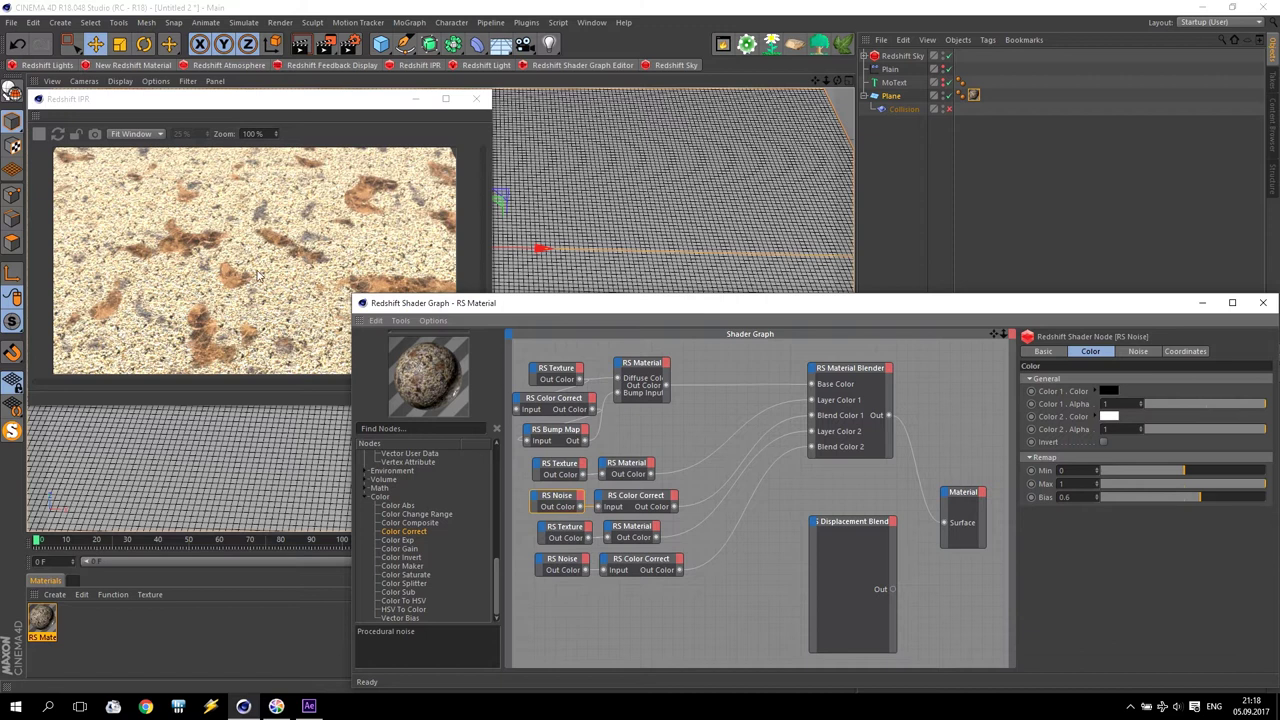
# - Adjust the reflection Roughness of the RS Material node feeding Layer Color 2
pyautogui.click(628, 531)
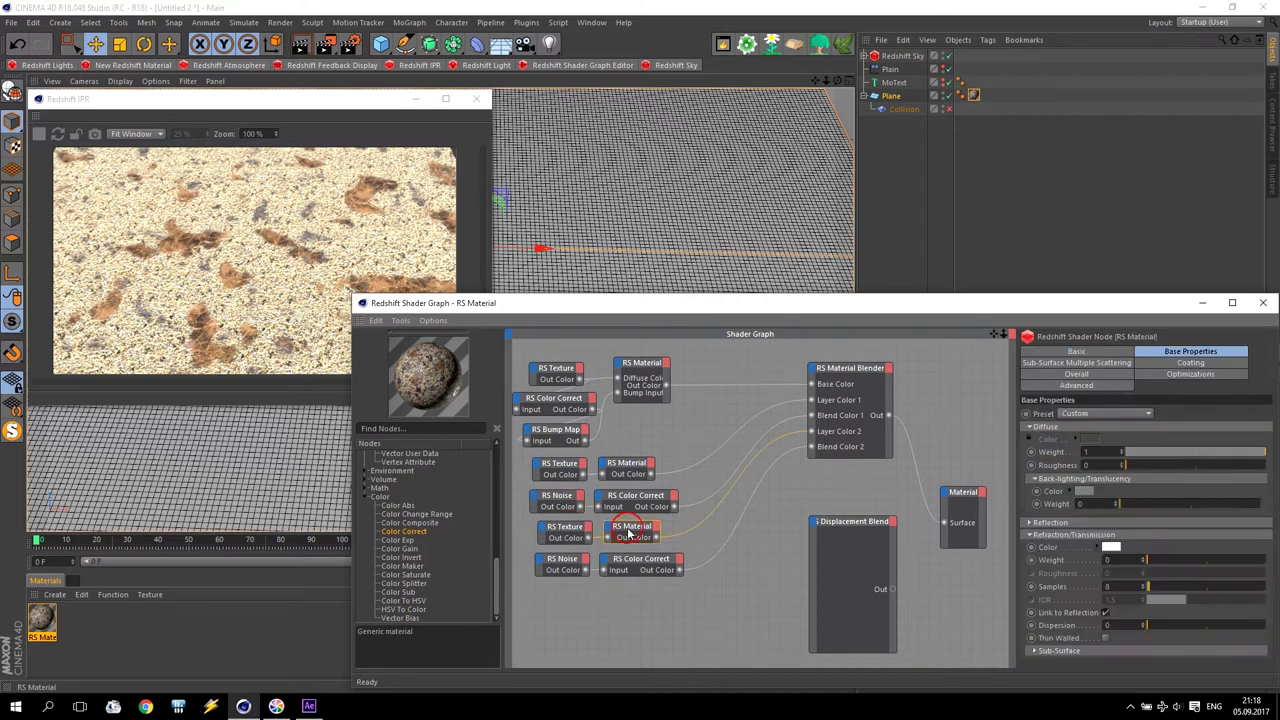
pyautogui.click(1040, 522)
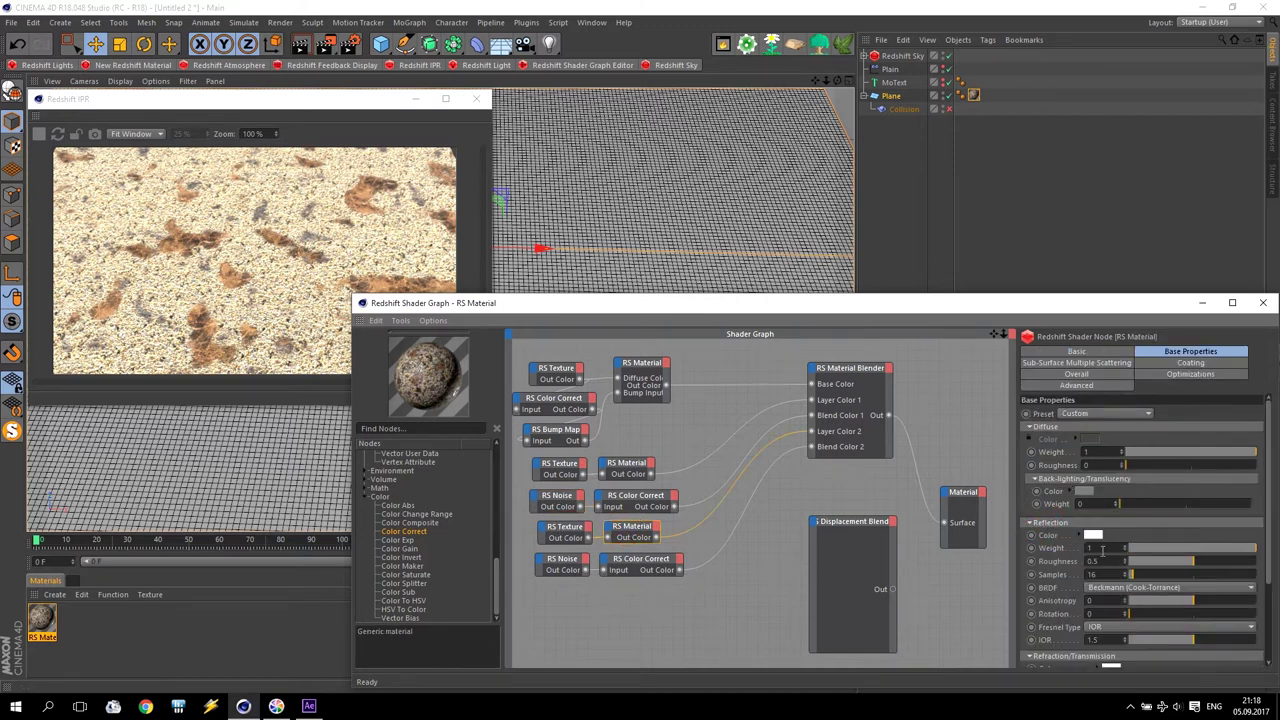
pyautogui.moveTo(1125, 568); pyautogui.dragTo(1123, 565)
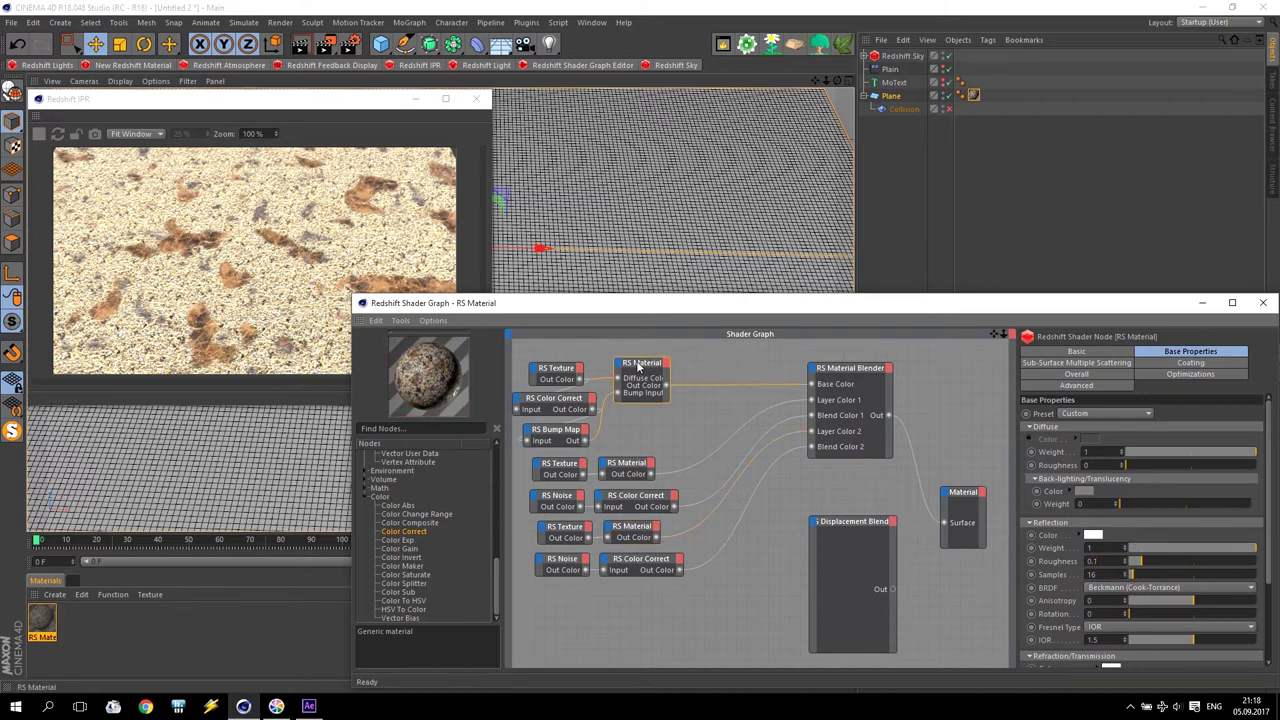
# - Connect the first Color Correct node's output to the base RS Material's reflection Weight input
pyautogui.moveTo(596, 410); pyautogui.dragTo(622, 366)
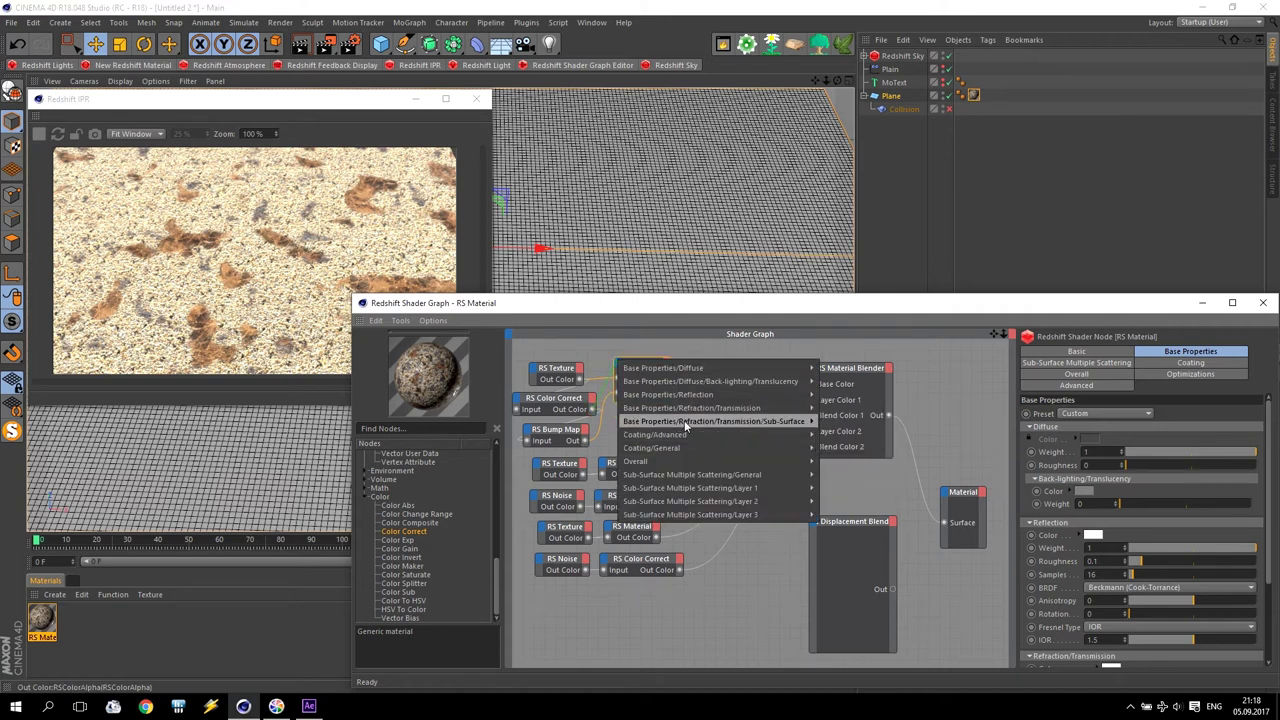
pyautogui.moveTo(700, 394)
pyautogui.click(848, 404)
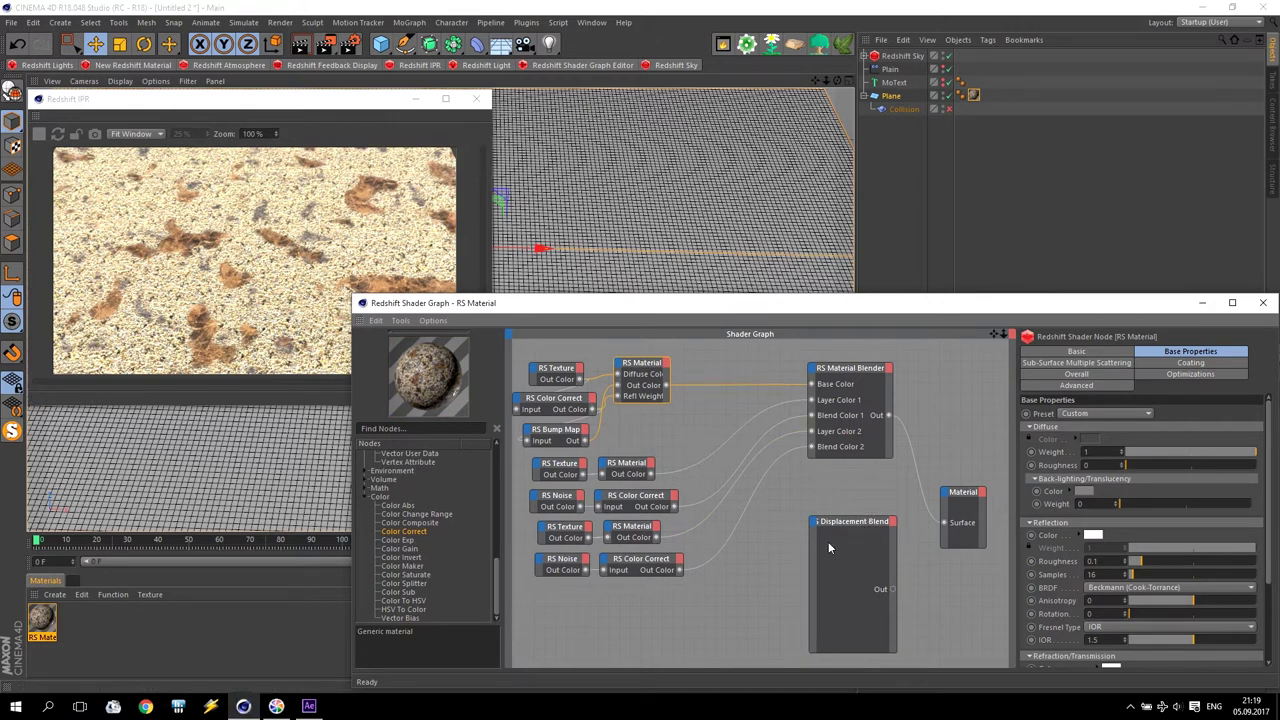
# - Nudge the Displacement Blender node up beneath the Material Blender and save the project as Untitled 2.c4d on the Desktop
pyautogui.moveTo(840, 522); pyautogui.dragTo(840, 508)
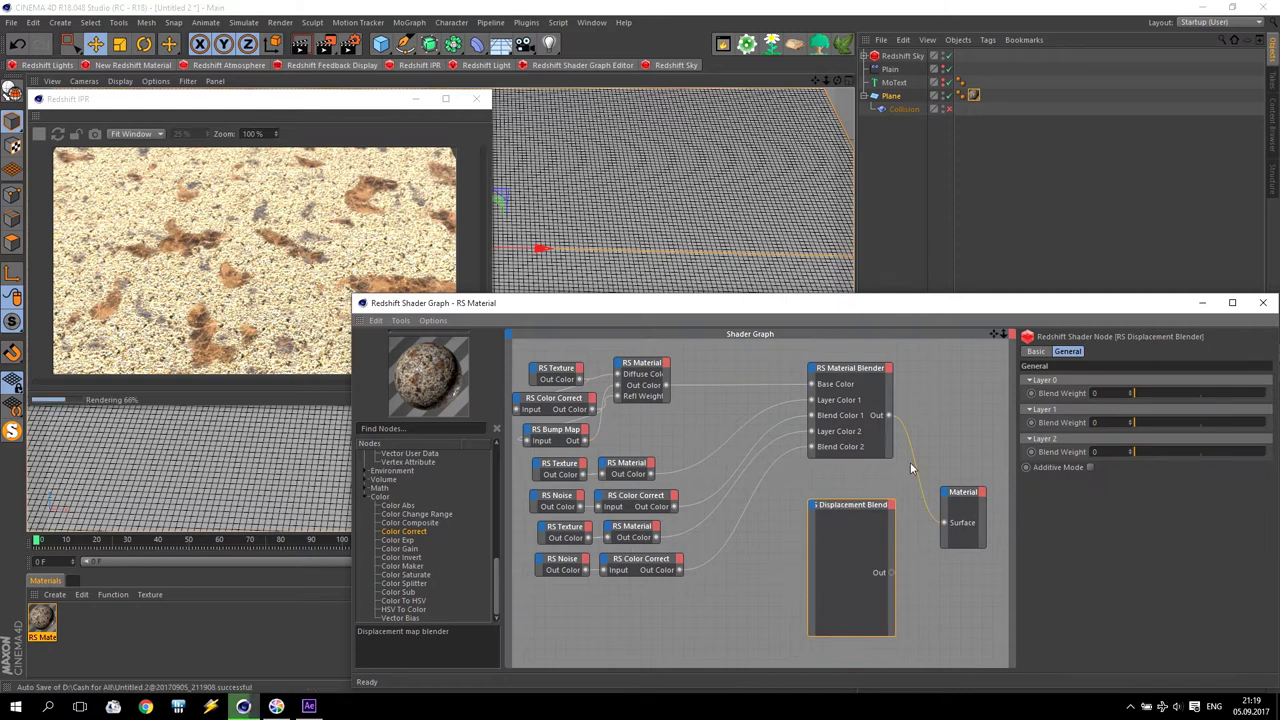
pyautogui.moveTo(952, 307)
pyautogui.mouseDown()
pyautogui.moveTo(901, 245)
pyautogui.moveTo(938, 262)
pyautogui.moveTo(953, 287)
pyautogui.moveTo(943, 298)
pyautogui.mouseUp()
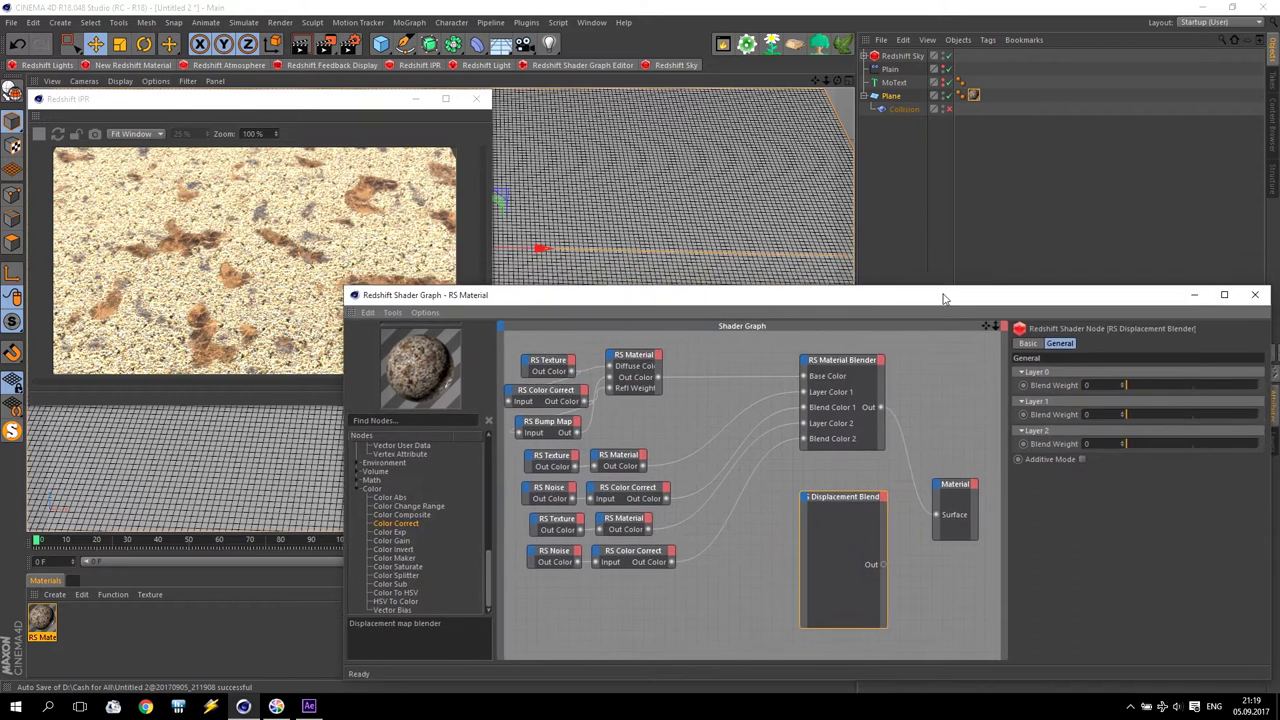
pyautogui.click(10, 22)
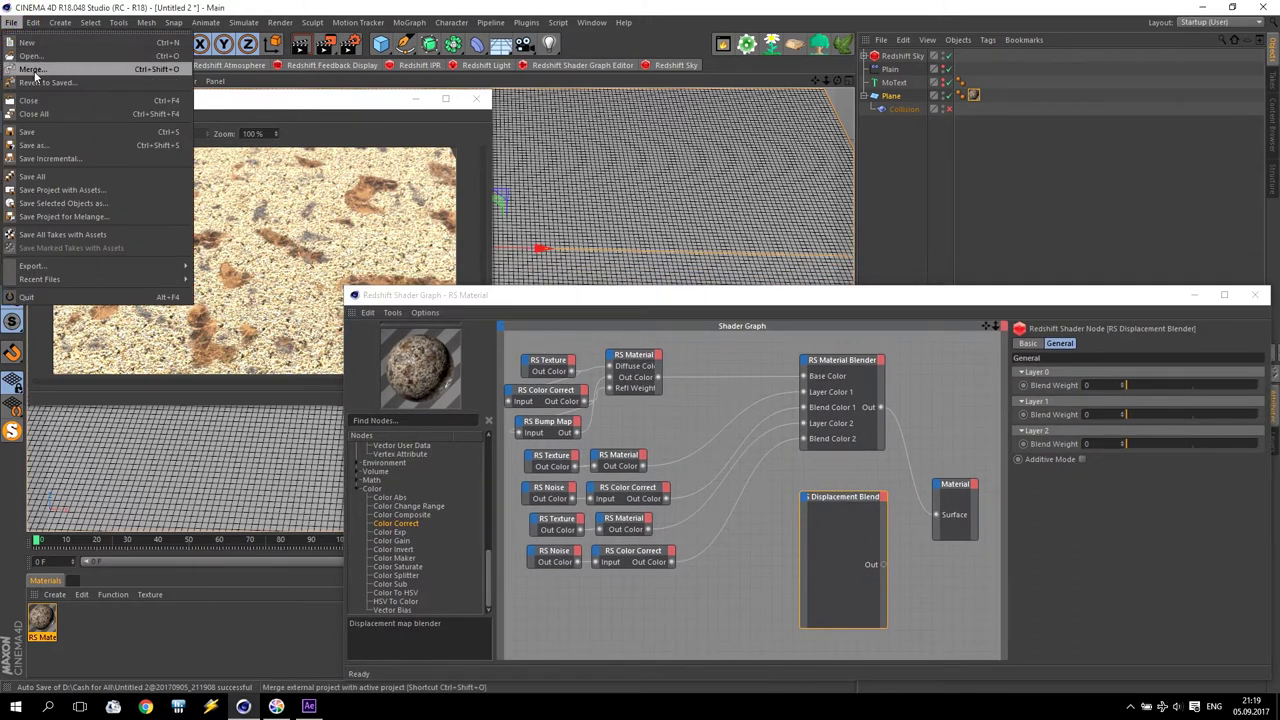
pyautogui.click(46, 146)
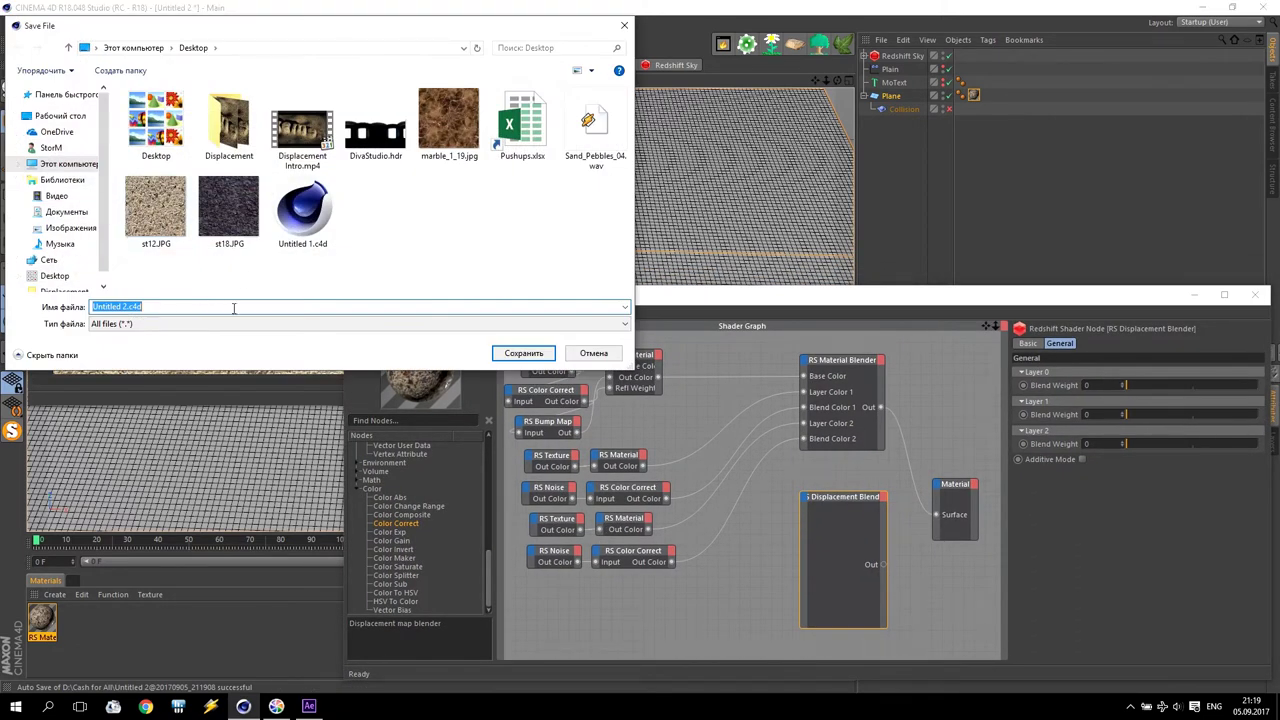
pyautogui.click(521, 353)
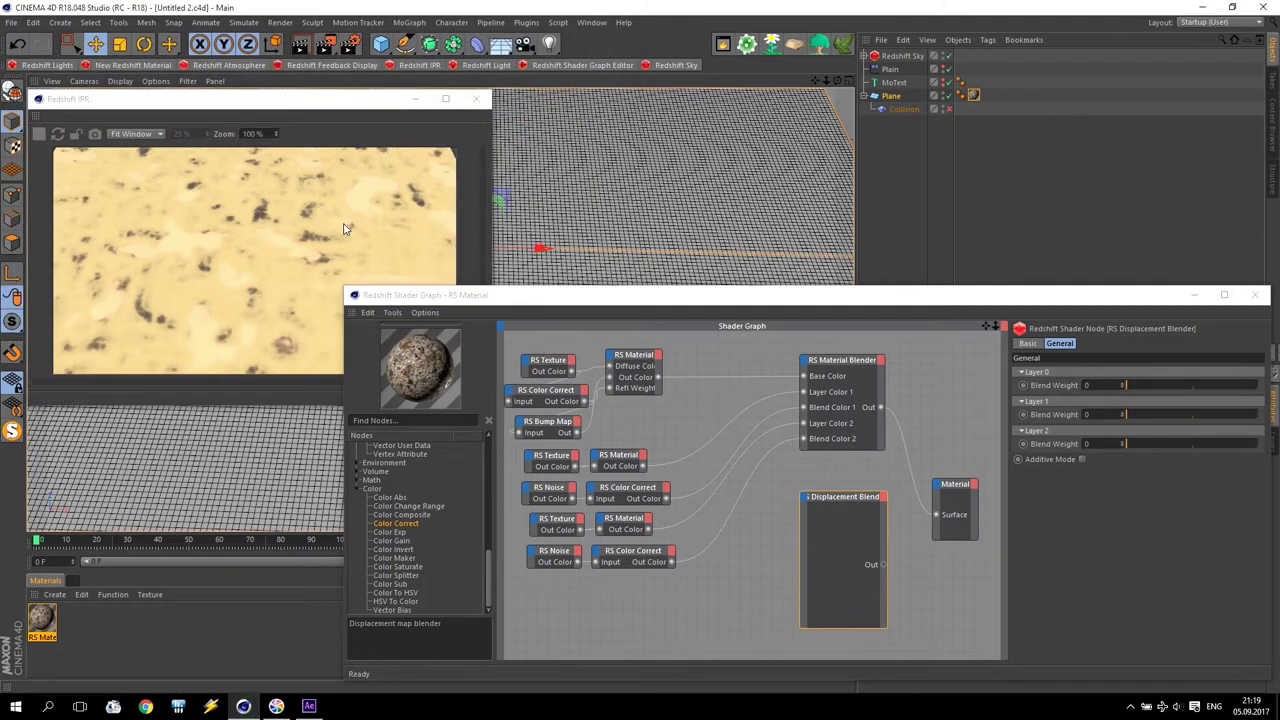
# - Rotate the Redshift Sun to change the light direction over the plane and reopen the Redshift IPR preview
pyautogui.moveTo(214, 103); pyautogui.dragTo(212, 91)
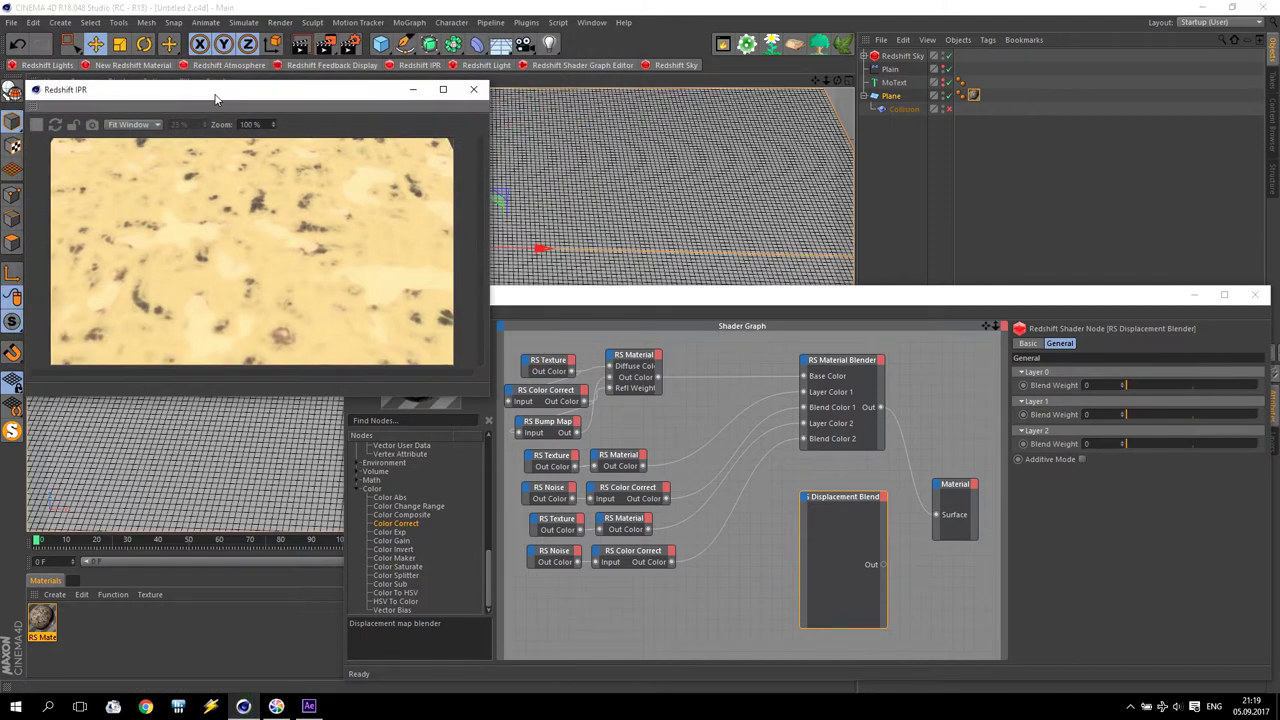
pyautogui.click(578, 300)
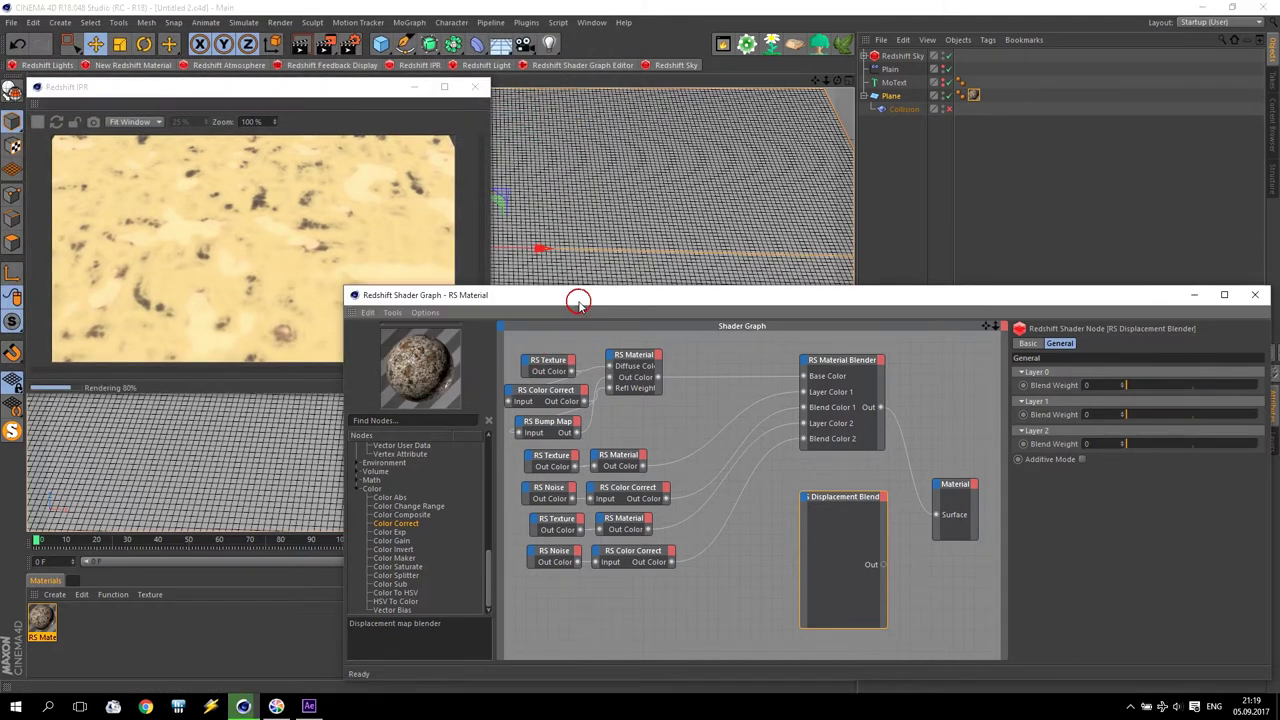
pyautogui.click(622, 146)
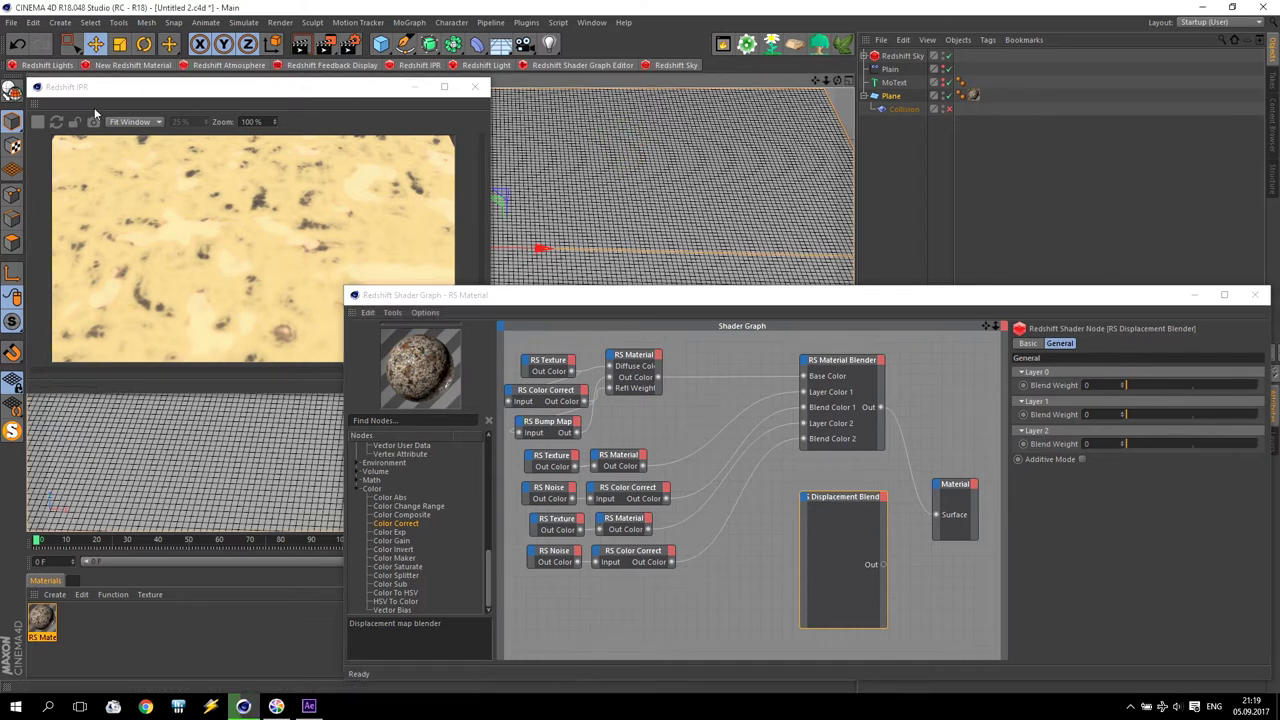
pyautogui.click(94, 107)
pyautogui.click(415, 87)
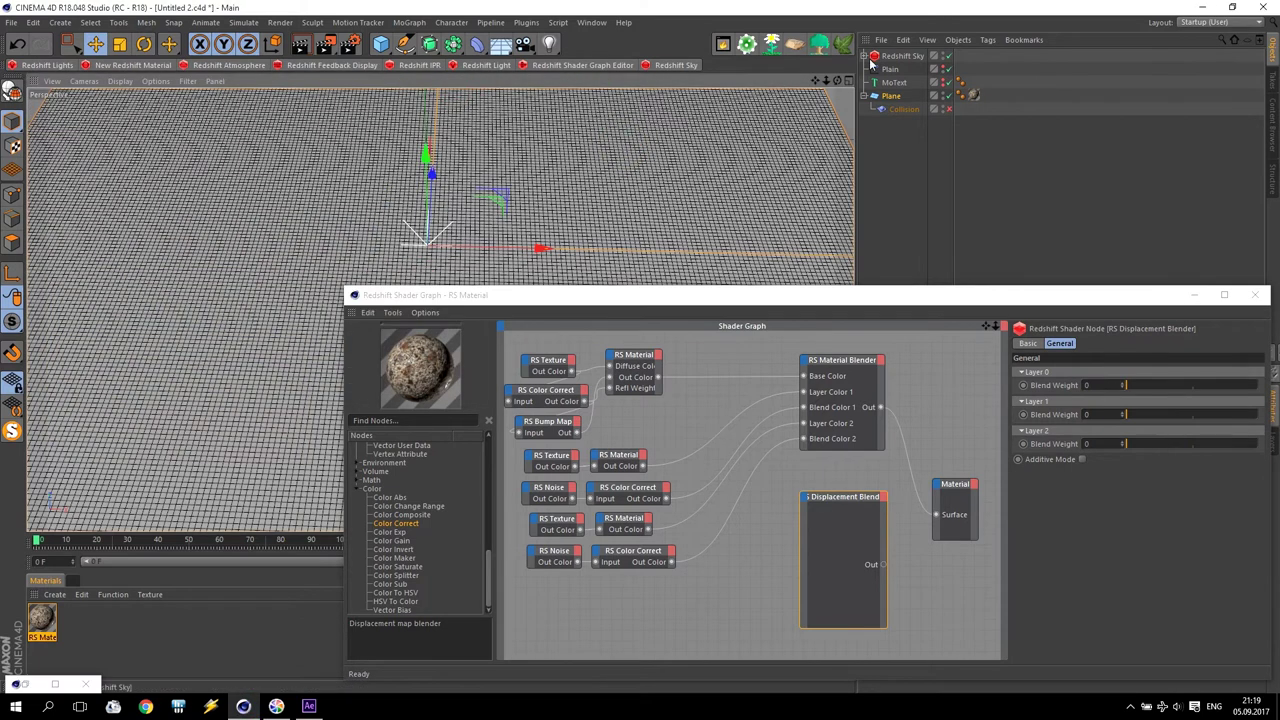
pyautogui.click(866, 57)
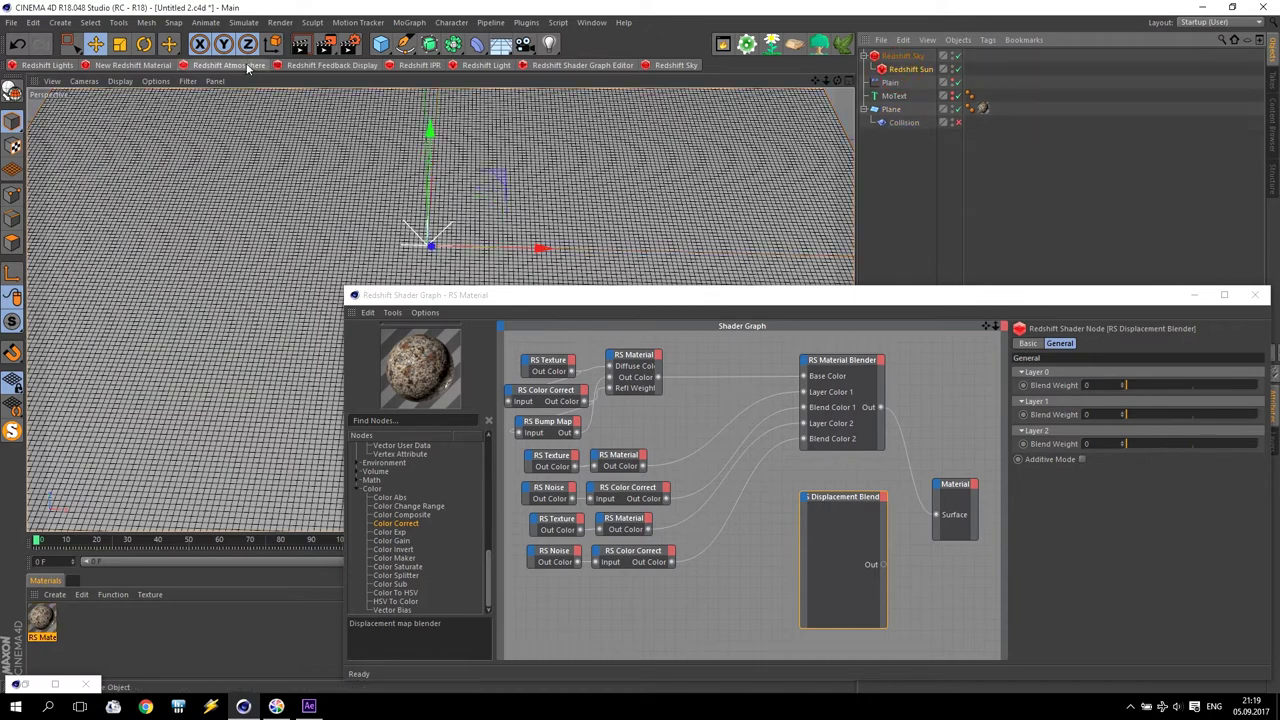
pyautogui.press('r')
pyautogui.moveTo(253, 286)
pyautogui.keyDown('alt'); pyautogui.mouseDown()
pyautogui.moveTo(271, 271)
pyautogui.moveTo(251, 280)
pyautogui.mouseUp(); pyautogui.keyUp('alt')
pyautogui.moveTo(410, 237); pyautogui.dragTo(714, 168)
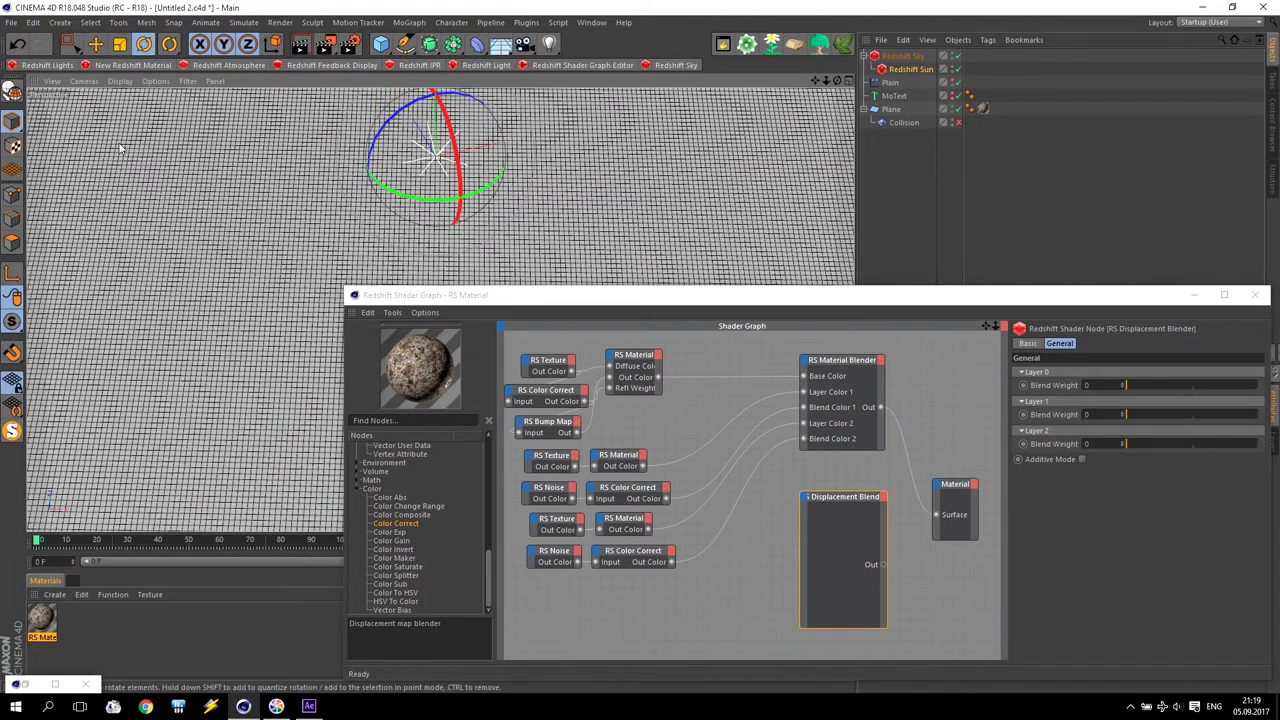
pyautogui.click(420, 66)
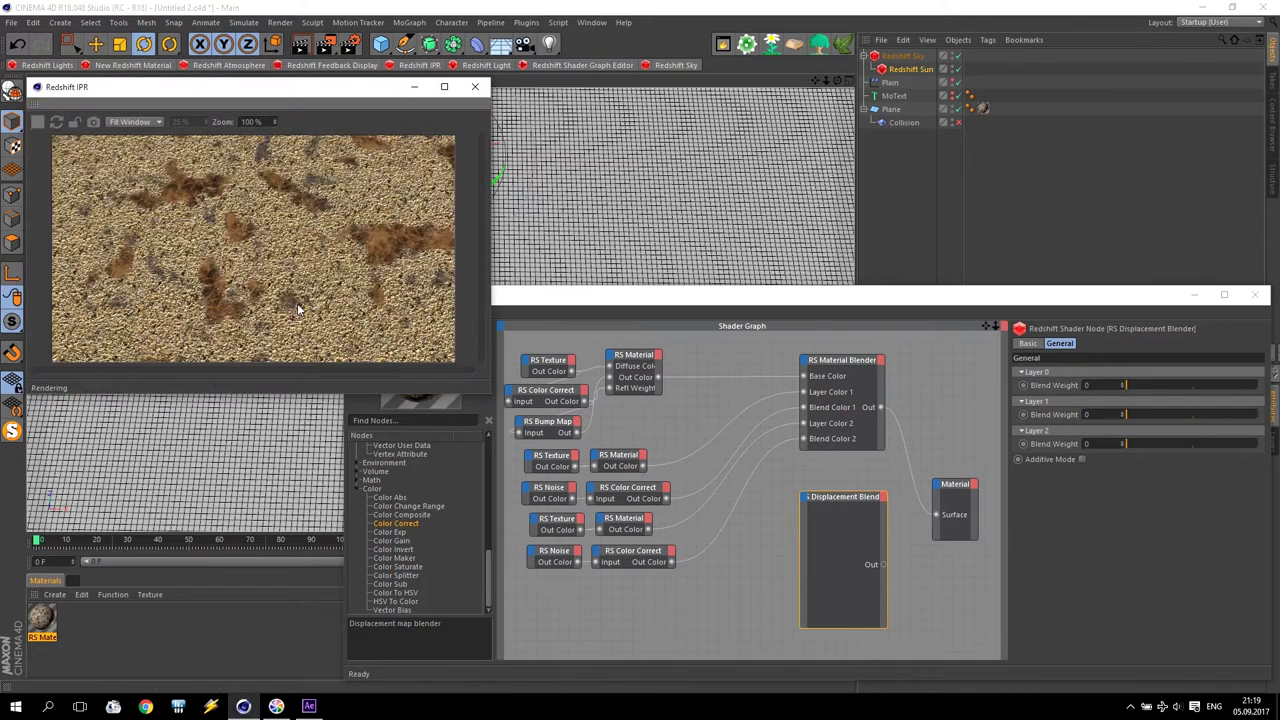
# - Enlarge the shader graph, add a Color Correct node below the existing nodes and feed it from the base material's Texture node
pyautogui.moveTo(622, 305)
pyautogui.mouseDown()
pyautogui.moveTo(603, 283)
pyautogui.moveTo(630, 306)
pyautogui.mouseUp()
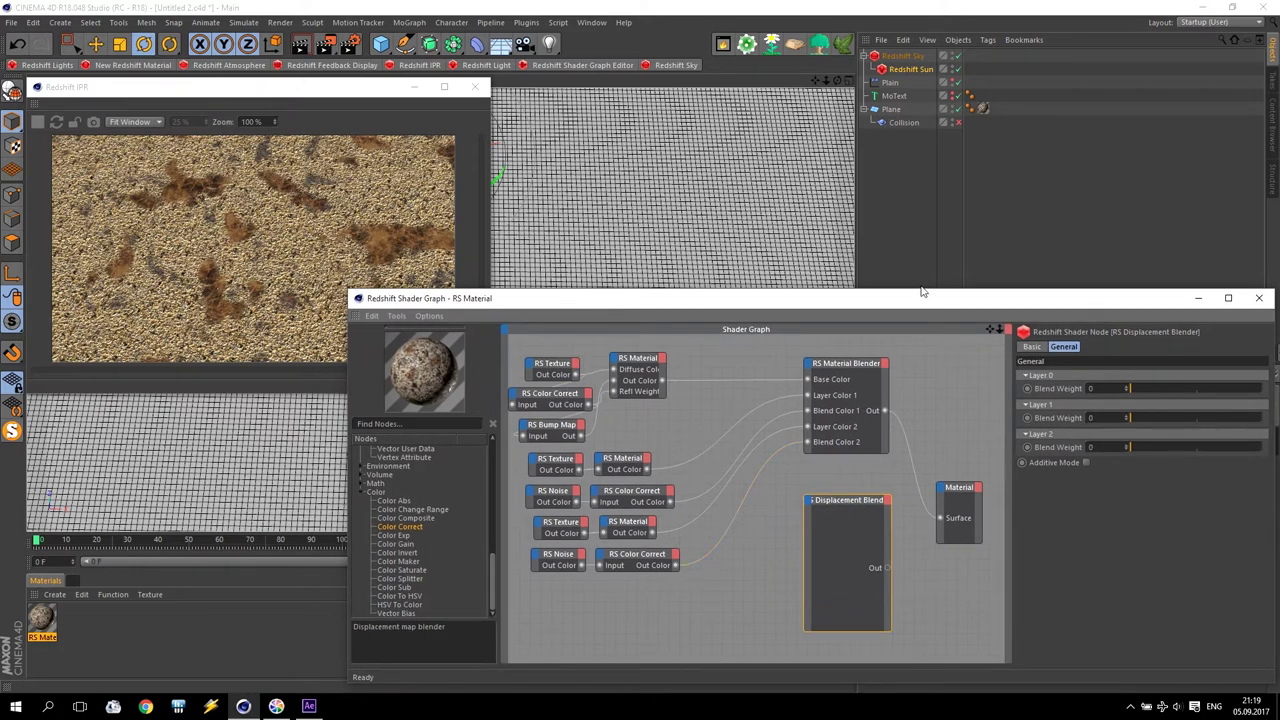
pyautogui.moveTo(921, 290); pyautogui.dragTo(921, 78)
pyautogui.moveTo(348, 214); pyautogui.dragTo(392, 220)
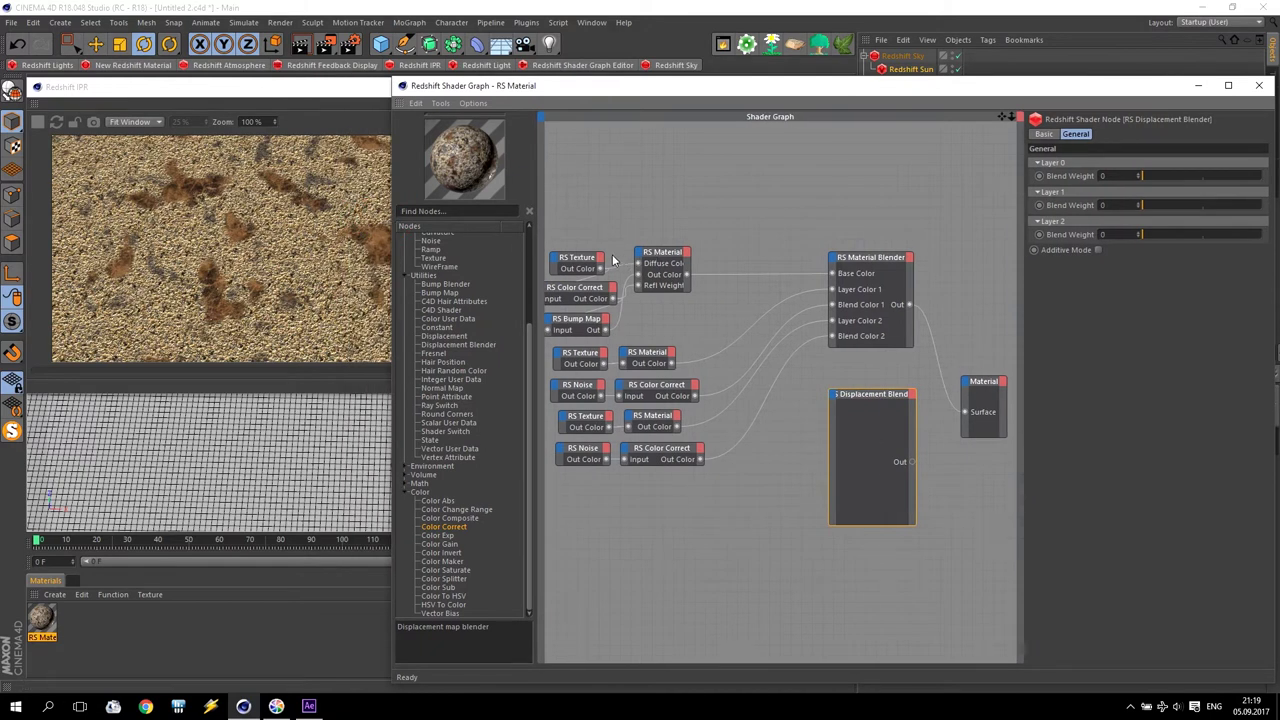
pyautogui.moveTo(455, 530); pyautogui.dragTo(648, 524)
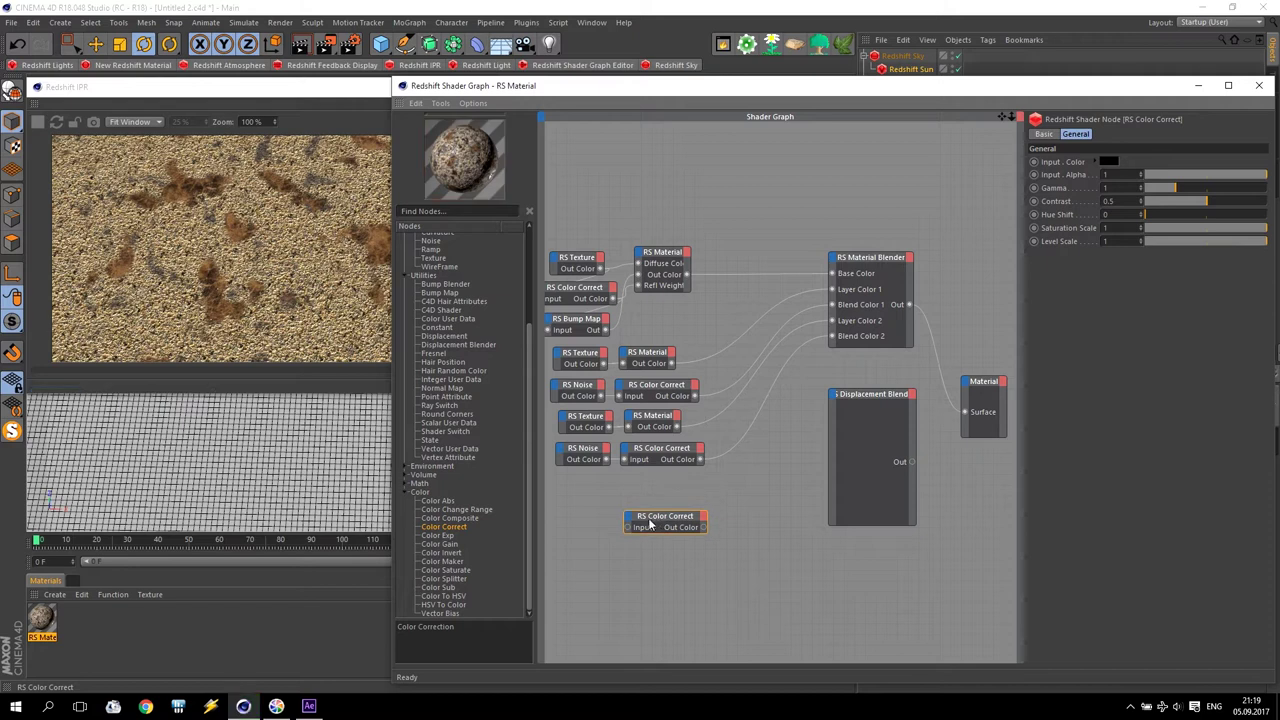
pyautogui.click(566, 259)
pyautogui.moveTo(635, 500); pyautogui.dragTo(605, 524)
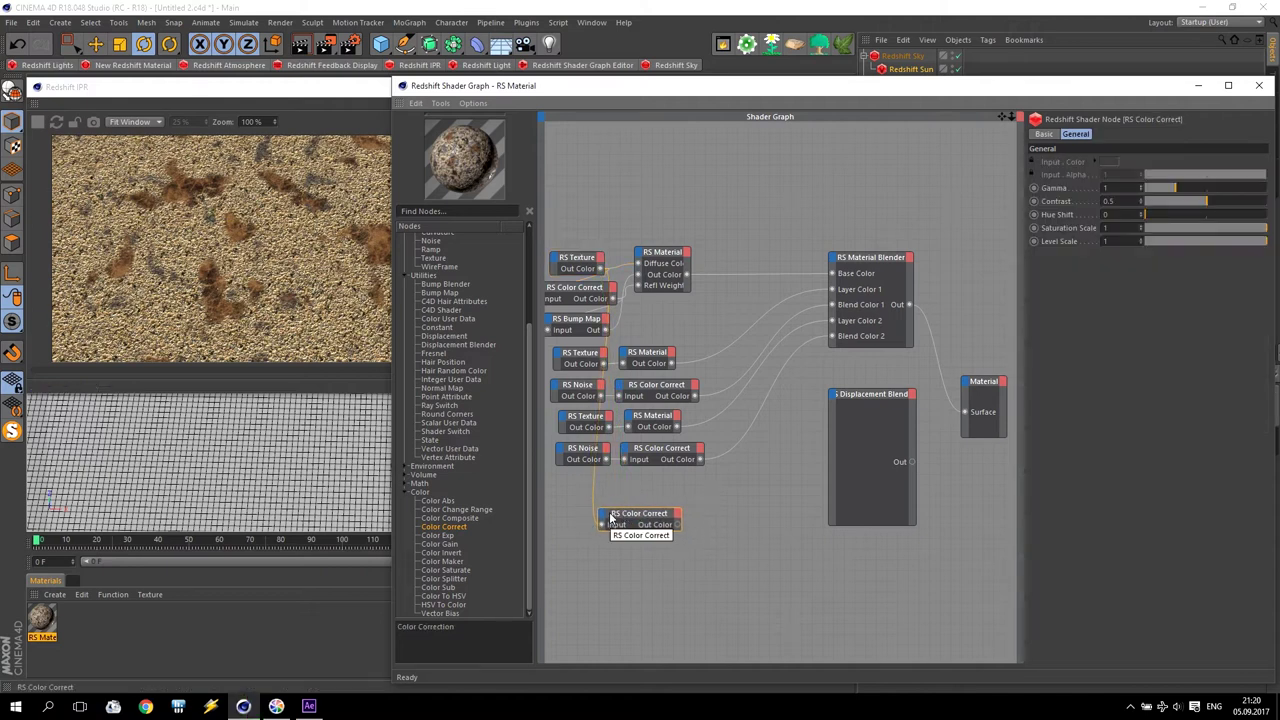
# - Preview the lower Color Correct node through the Material's Surface input and set its Saturation Scale to 0
pyautogui.moveTo(677, 527); pyautogui.dragTo(965, 412)
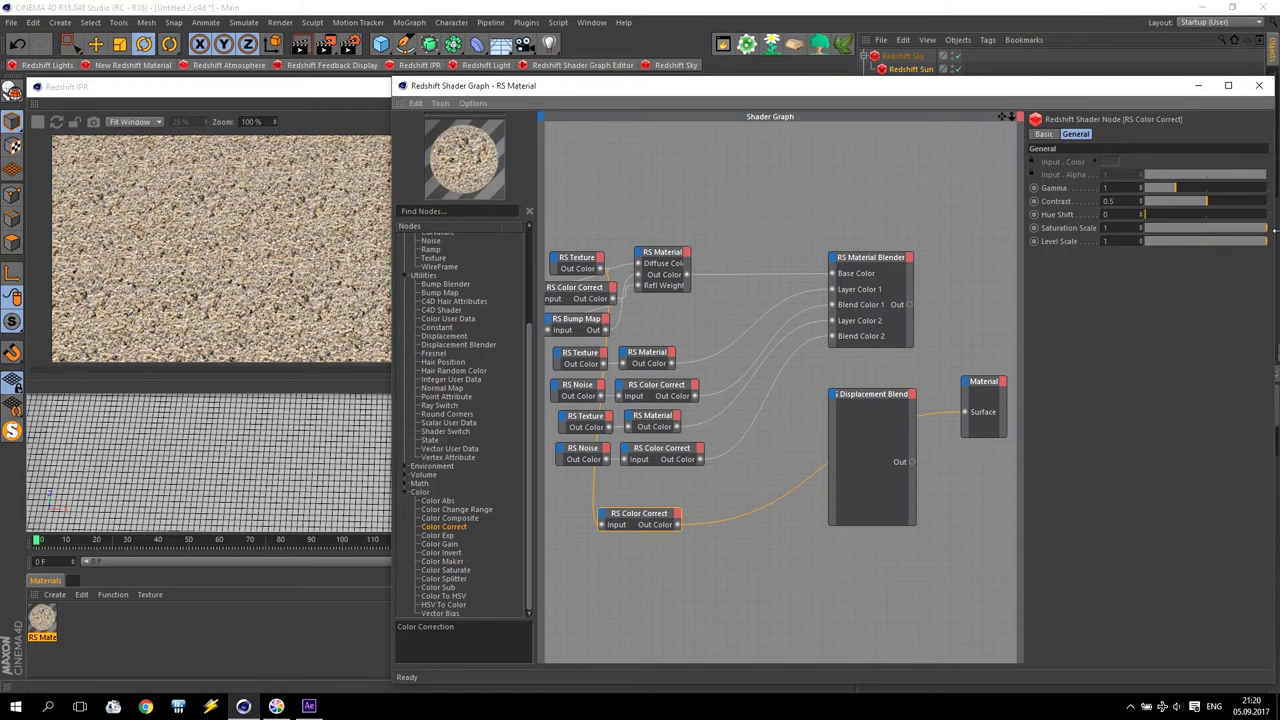
pyautogui.click(1210, 229)
pyautogui.moveTo(1210, 229); pyautogui.dragTo(1120, 230)
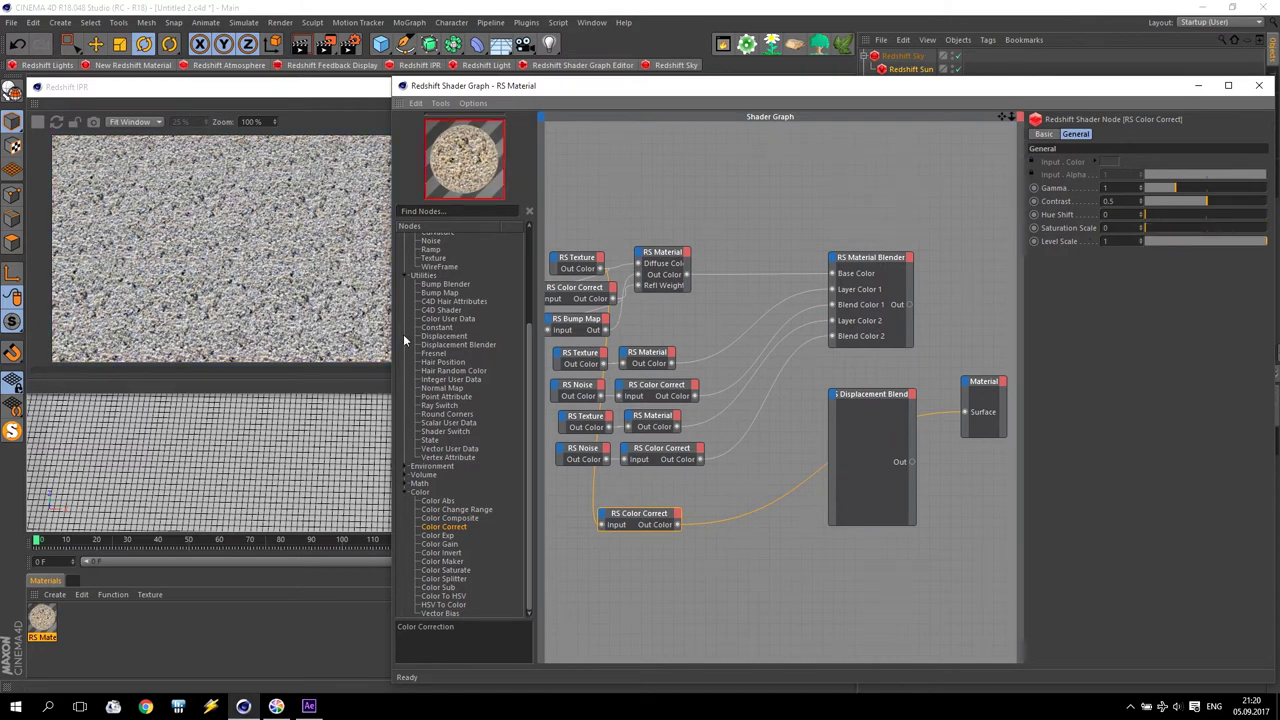
# - Set the lower Color Correct node's Contrast to 0.85 and disconnect it from the Material's Surface input
pyautogui.moveTo(1217, 204); pyautogui.dragTo(1246, 201)
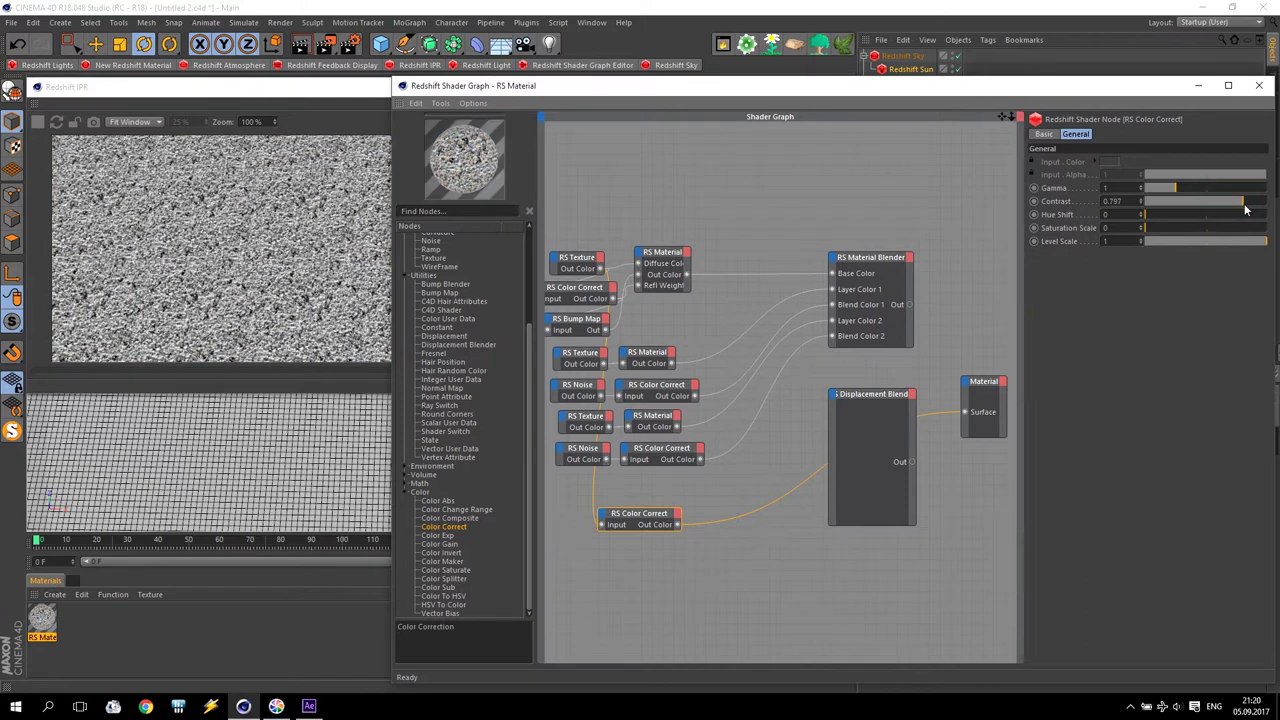
pyautogui.moveTo(1114, 199); pyautogui.dragTo(1168, 225)
pyautogui.write('85')
pyautogui.press('Return')
pyautogui.click(797, 535)
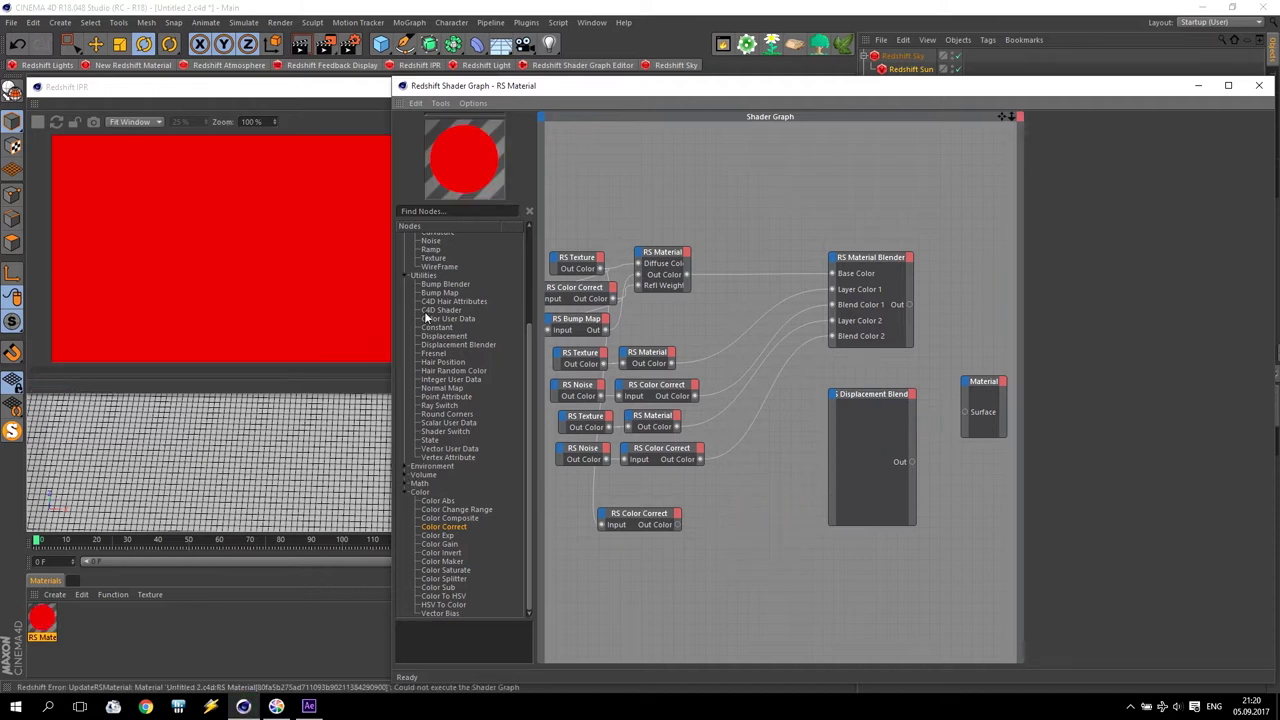
# - Add a Displacement node with the lower Color Correct feeding its Tex Map, and connect it to the Displacement Blender's Base Input
pyautogui.click(447, 338)
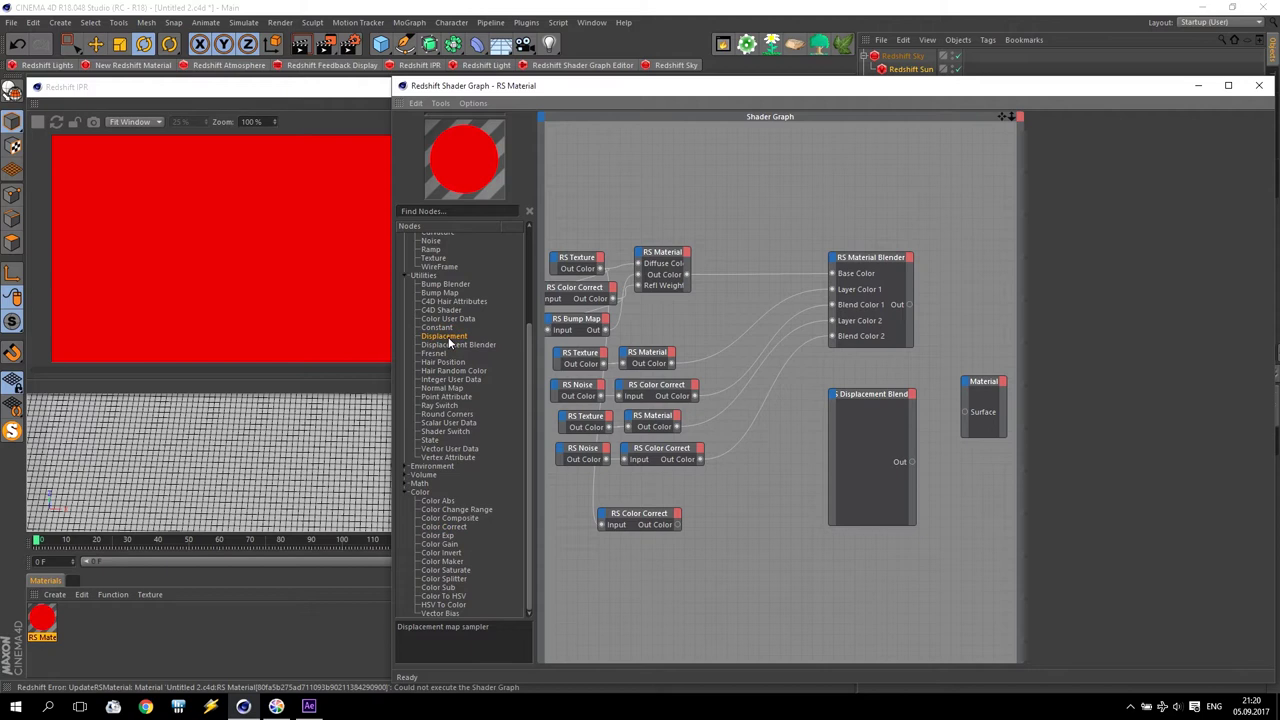
pyautogui.click(729, 519)
pyautogui.moveTo(651, 518); pyautogui.dragTo(645, 516)
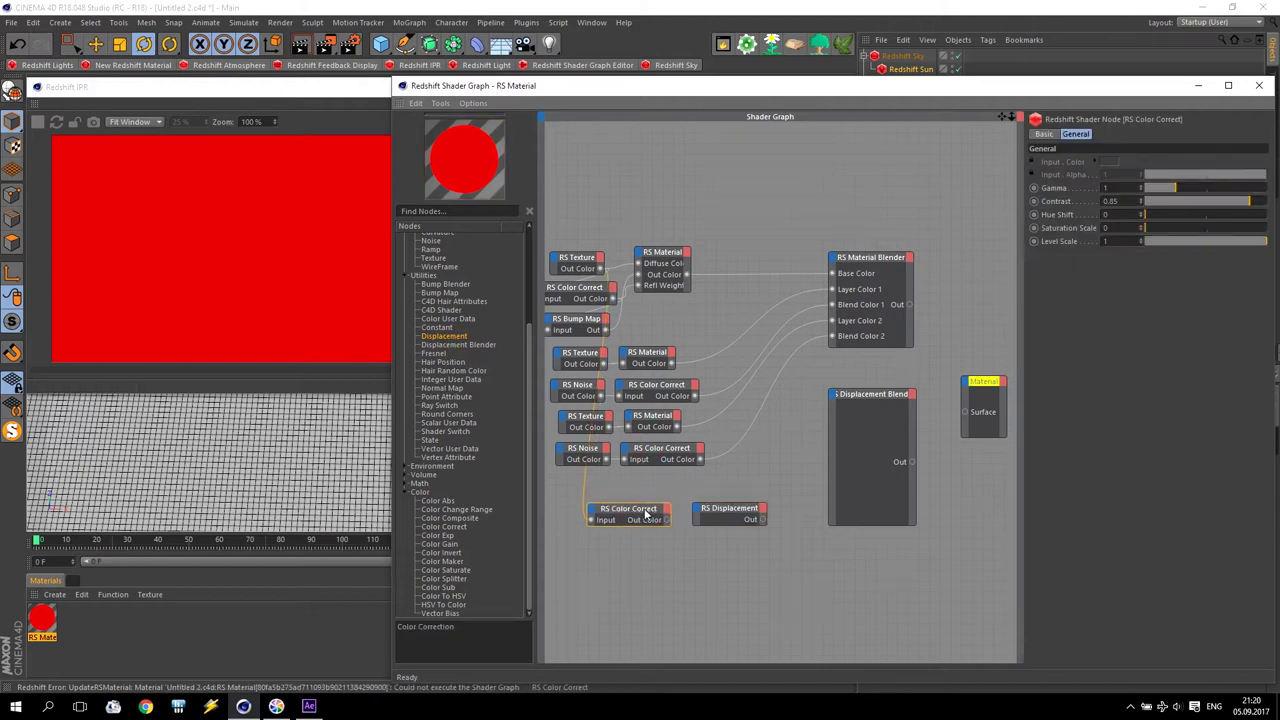
pyautogui.moveTo(718, 515)
pyautogui.click(757, 518)
pyautogui.moveTo(762, 521); pyautogui.dragTo(835, 399)
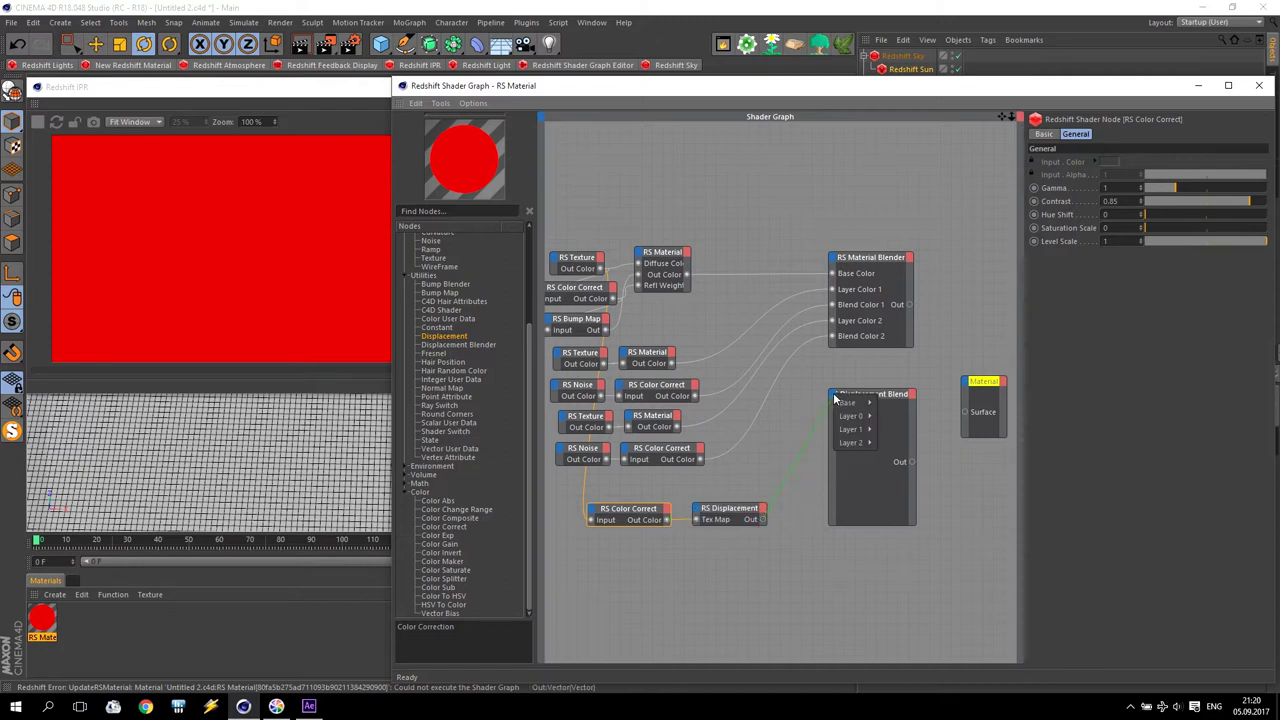
pyautogui.click(885, 402)
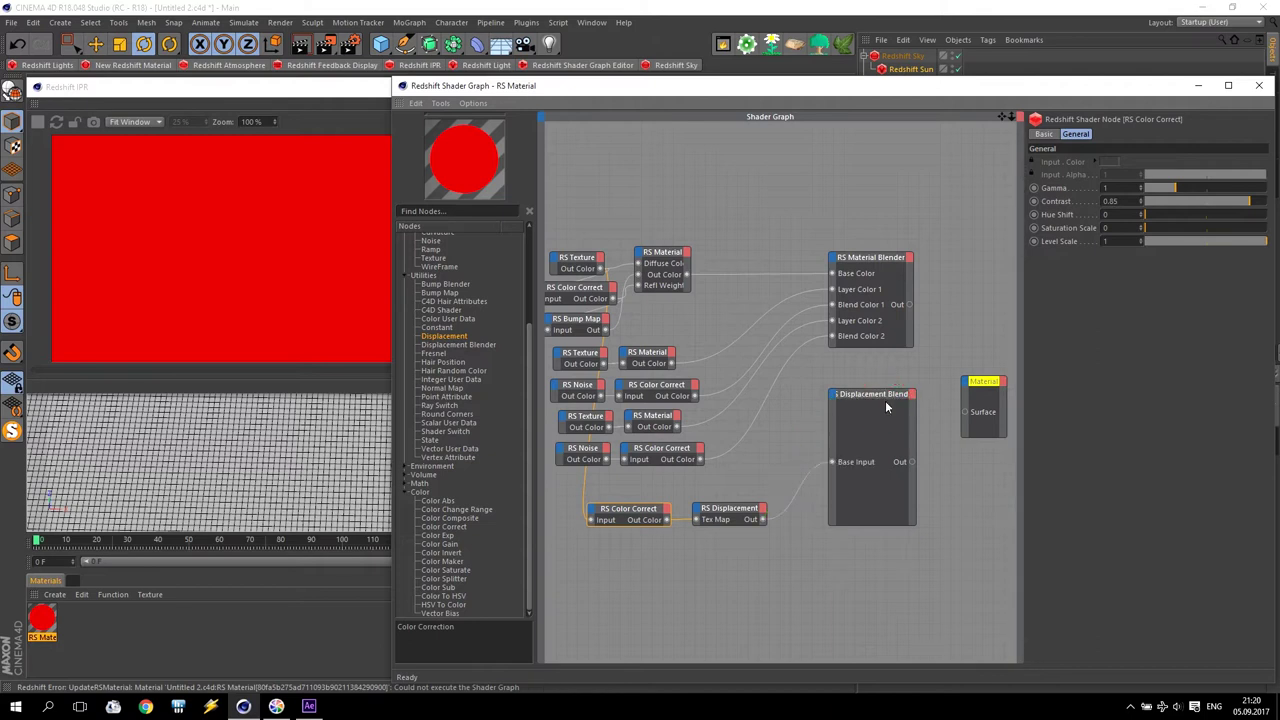
# - Connect the Material Blender to the Material's Surface input and the Displacement Blender to its Displacement input
pyautogui.moveTo(909, 304); pyautogui.dragTo(965, 413)
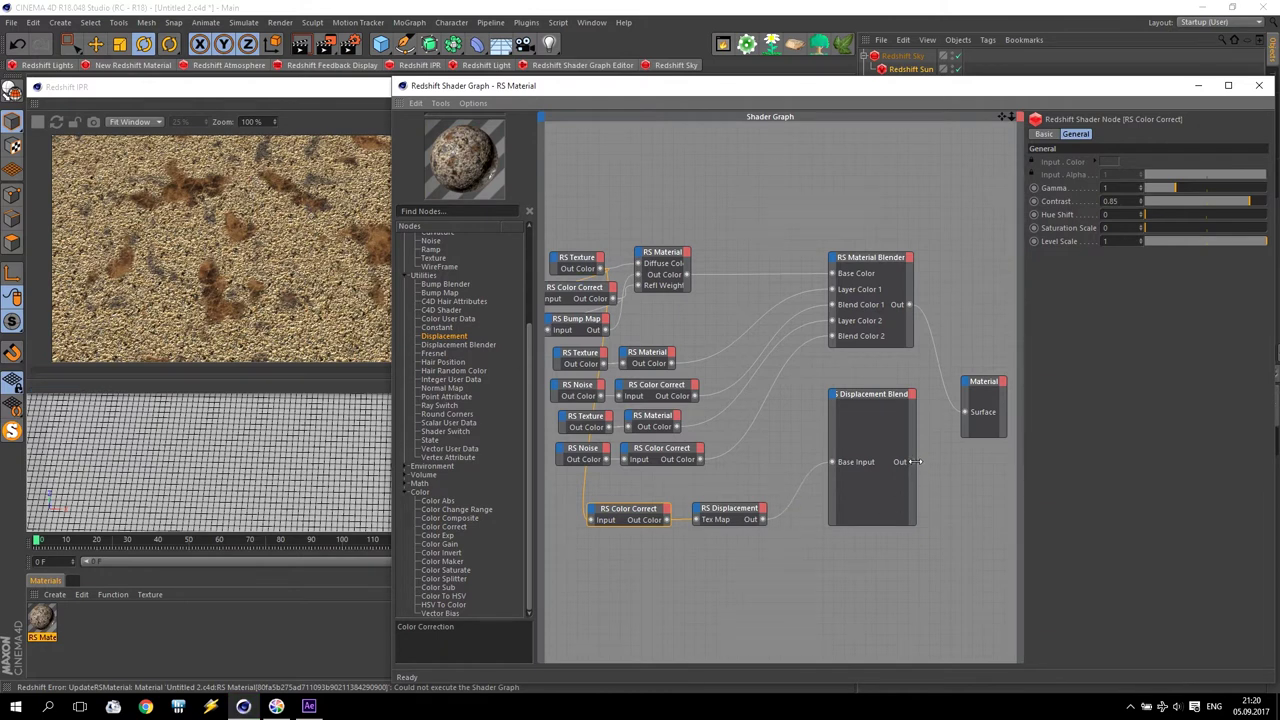
pyautogui.moveTo(928, 443); pyautogui.dragTo(967, 384)
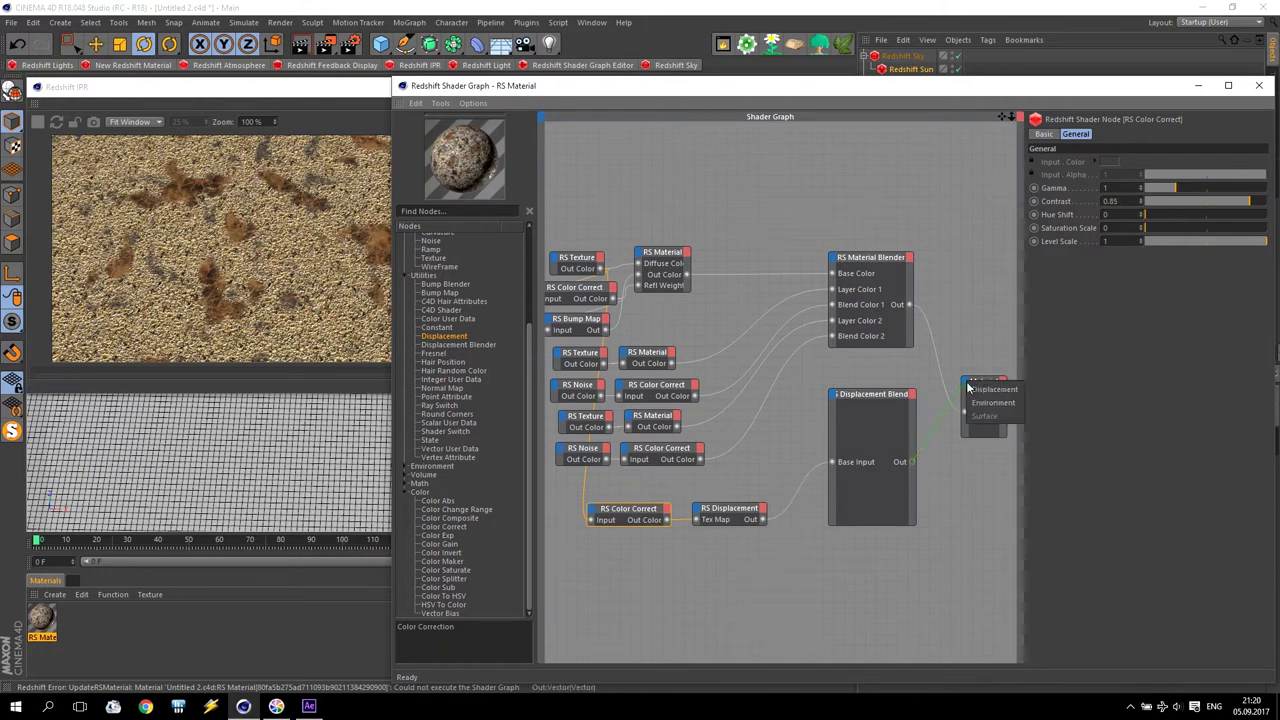
pyautogui.click(972, 389)
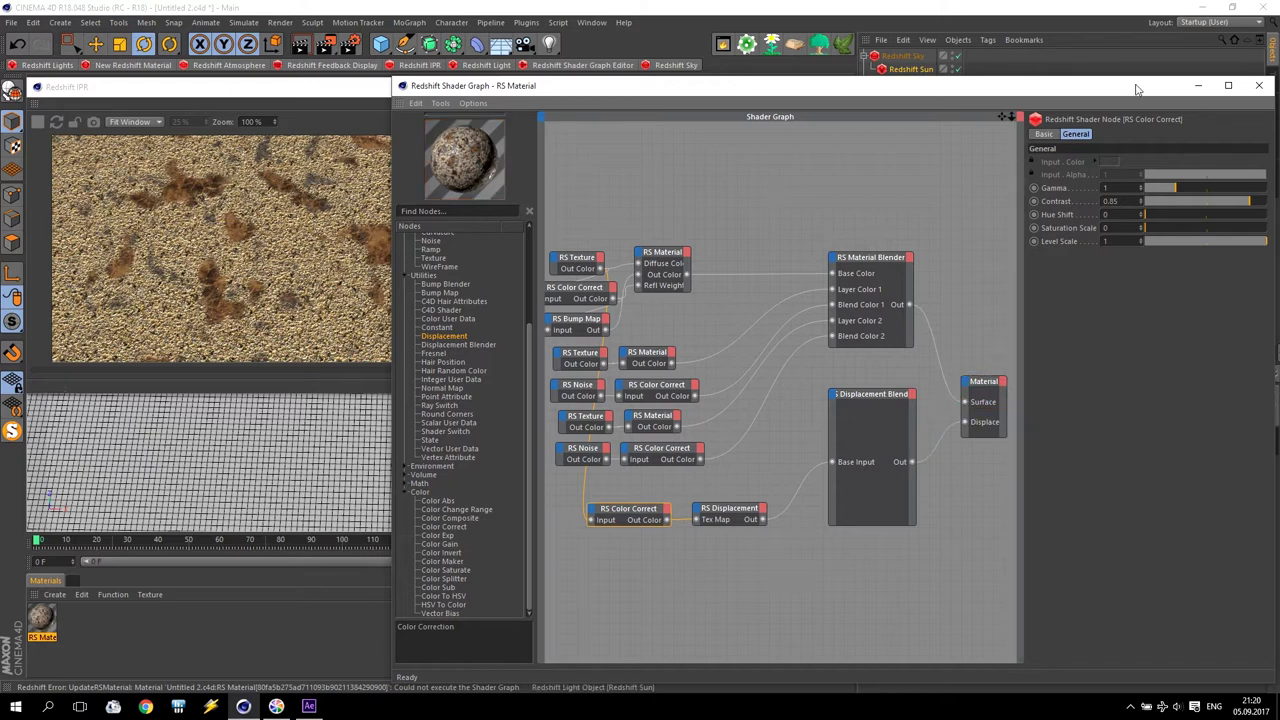
# - Minimize the shader graph and add a Redshift Mesh tag to the Plane object
pyautogui.click(1198, 85)
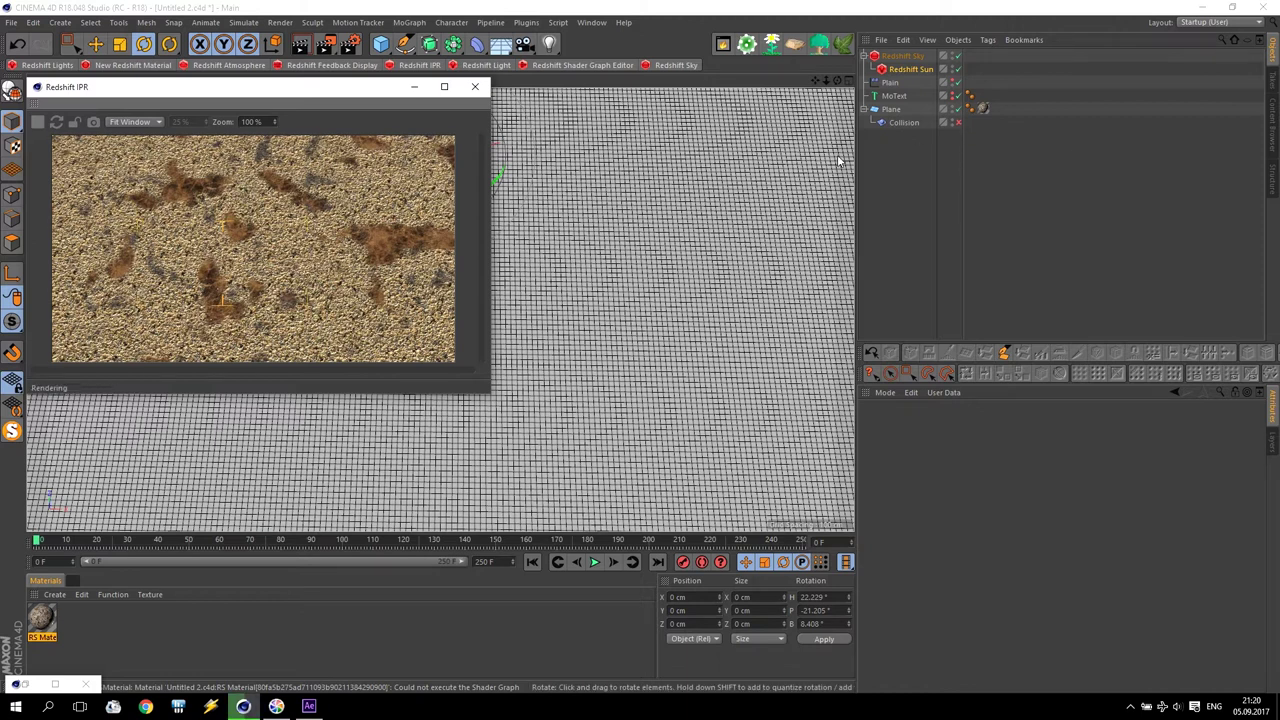
pyautogui.click(891, 109)
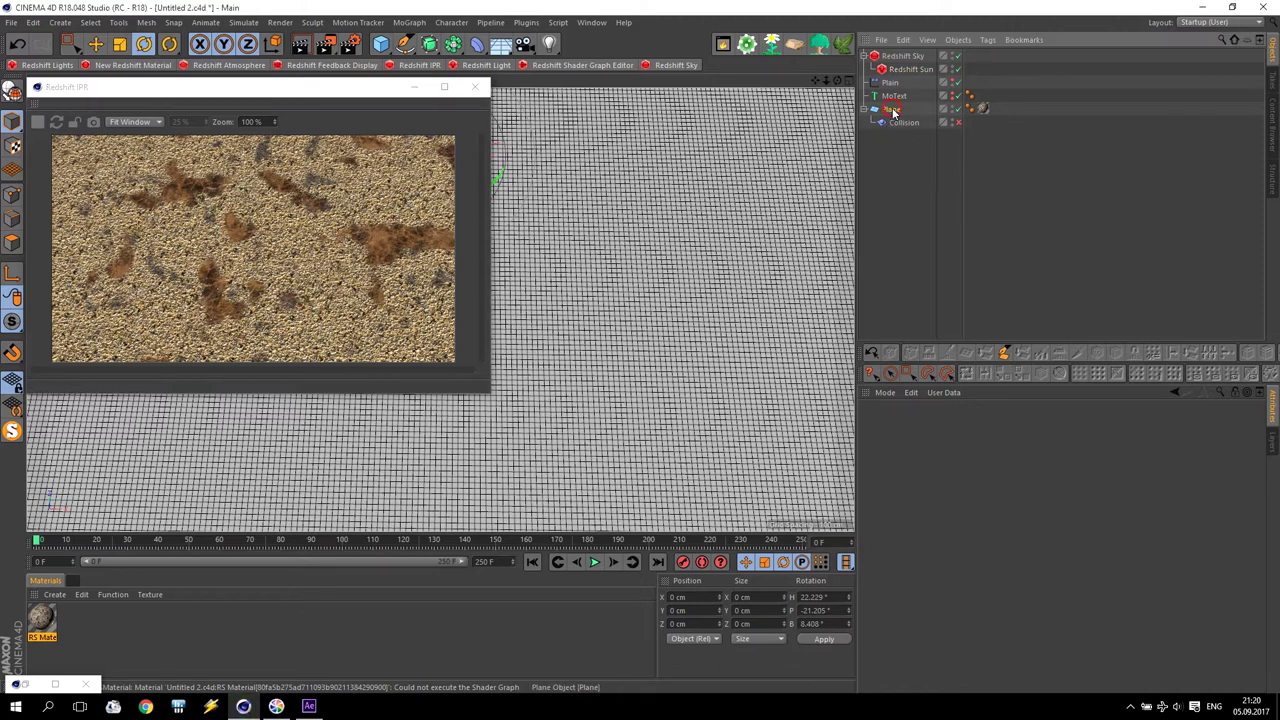
pyautogui.click(988, 40)
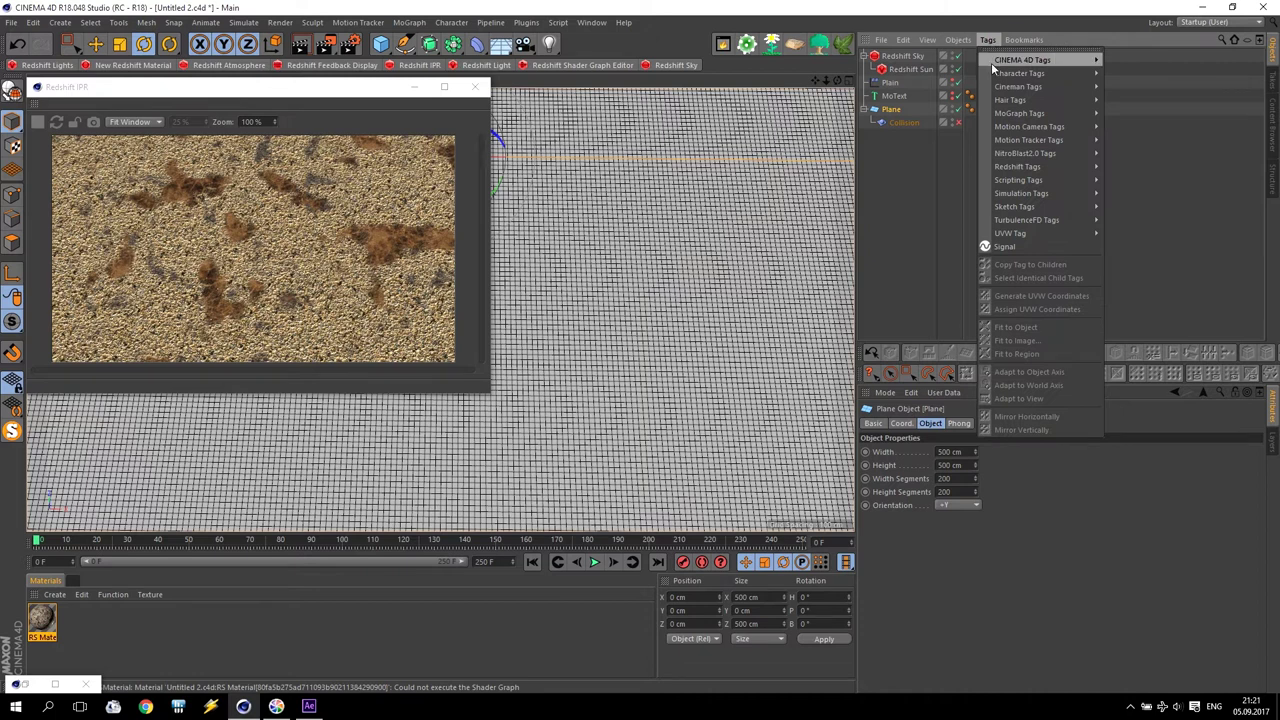
pyautogui.moveTo(1025, 167)
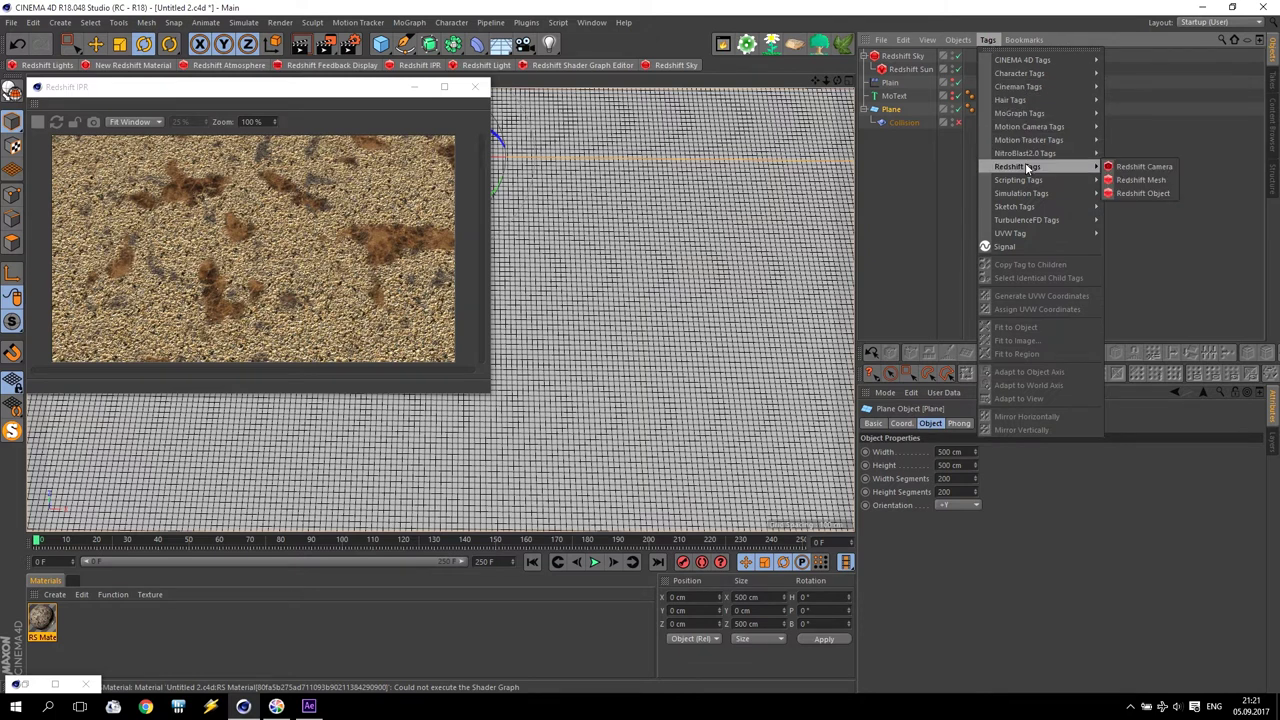
pyautogui.click(1140, 180)
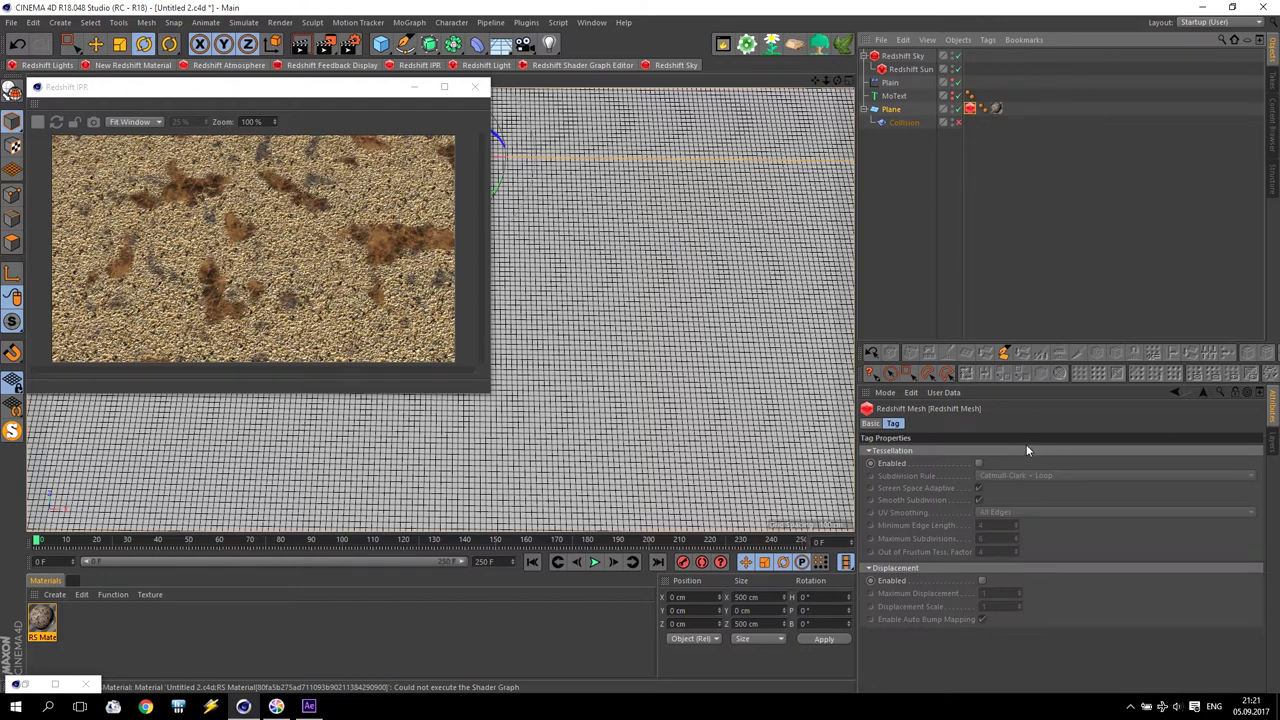
# - Enable Tessellation and Displacement in the Redshift Mesh tag, with Maximum Displacement and Displacement Scale both set to 2
pyautogui.click(979, 463)
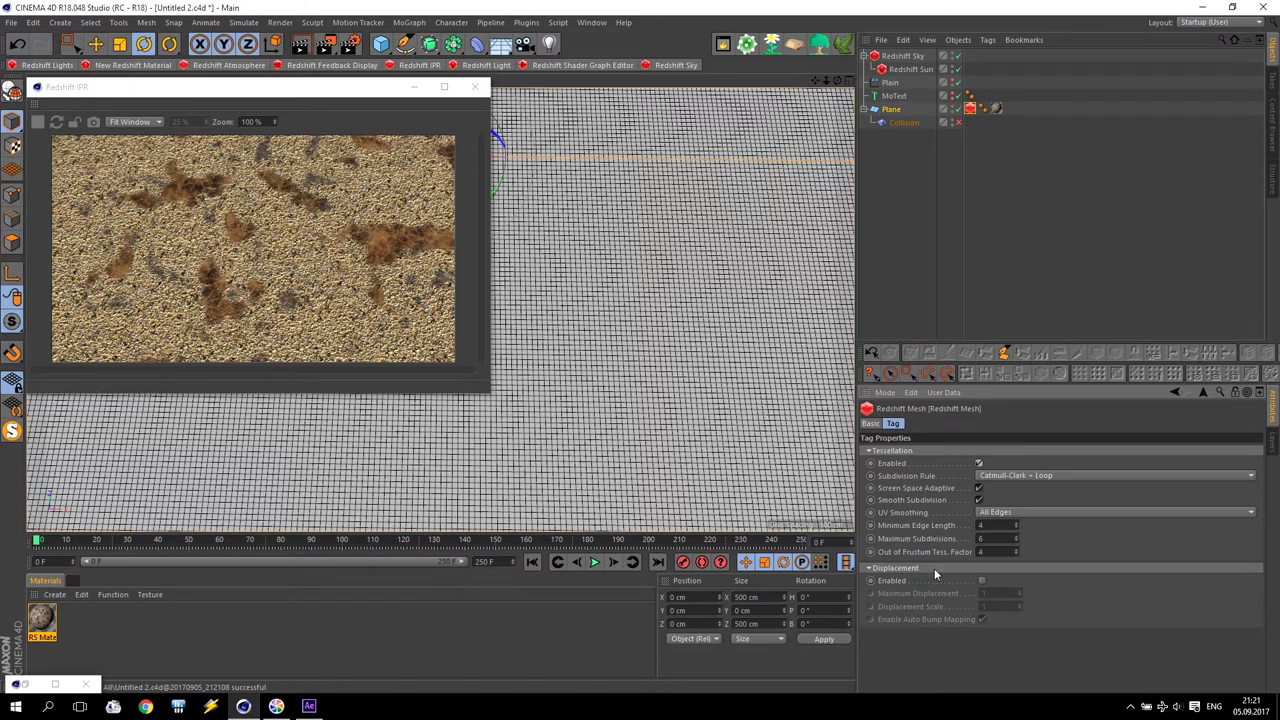
pyautogui.click(982, 581)
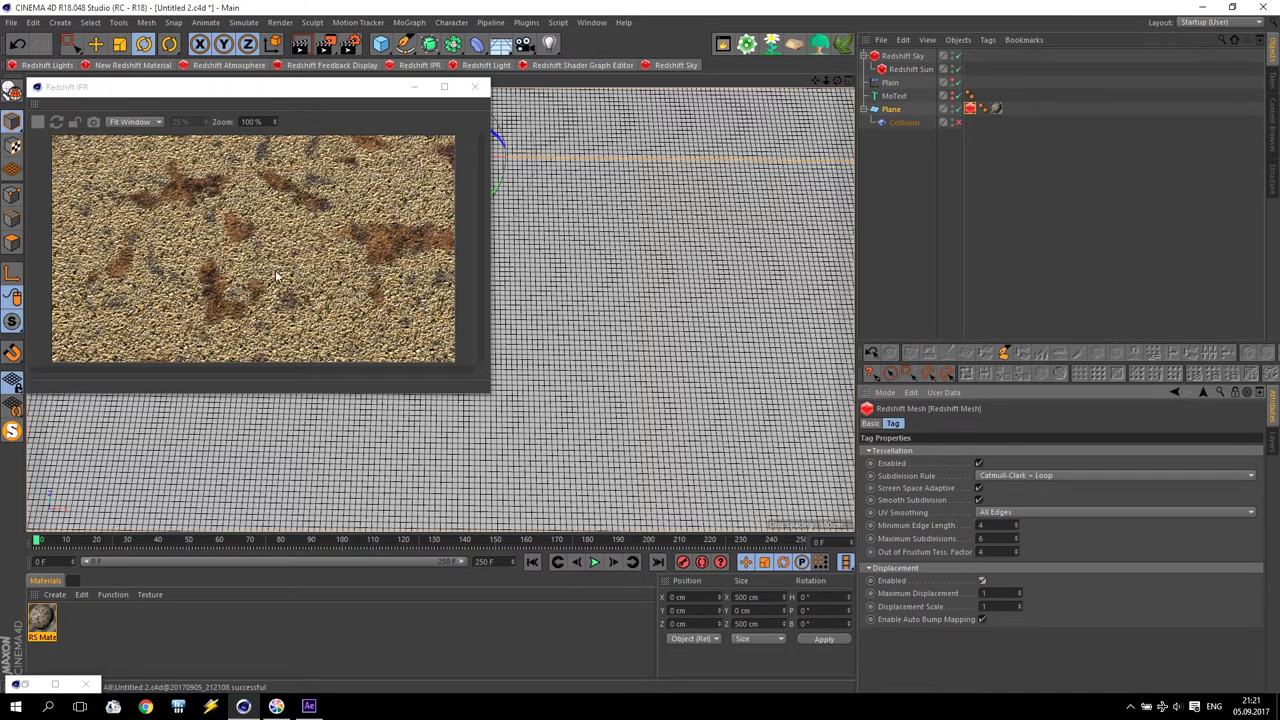
pyautogui.click(997, 594)
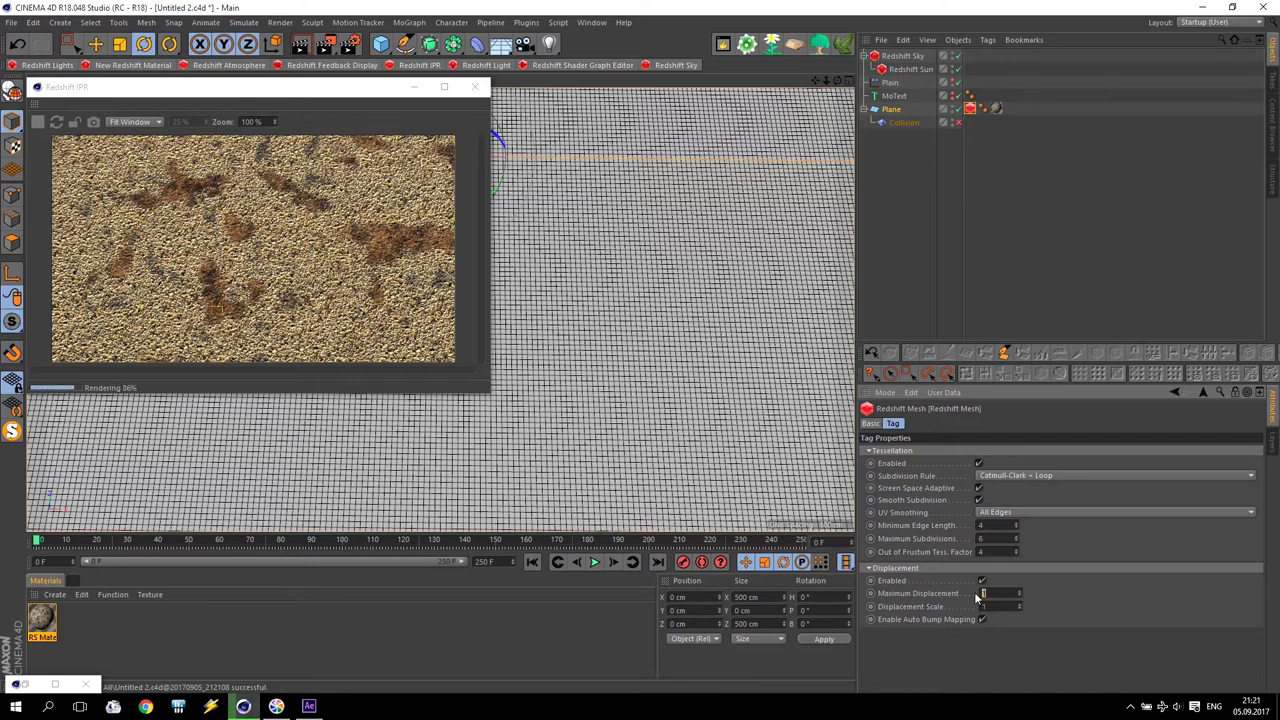
pyautogui.write('2')
pyautogui.press('Tab')
pyautogui.press('Return')
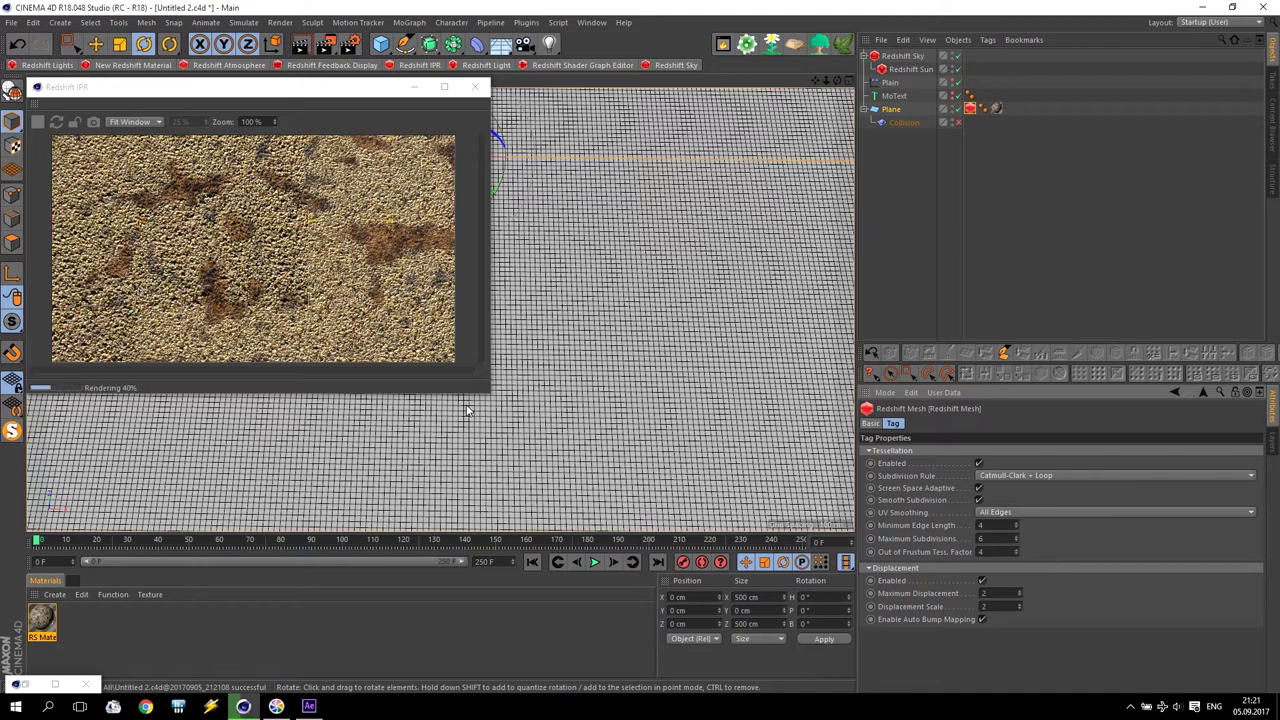
# - Examine the displaced ground in the render preview from low and high angles and check the Plane's segment settings
pyautogui.keyDown('alt'); pyautogui.moveTo(588, 332); pyautogui.dragTo(593, 223); pyautogui.keyUp('alt')
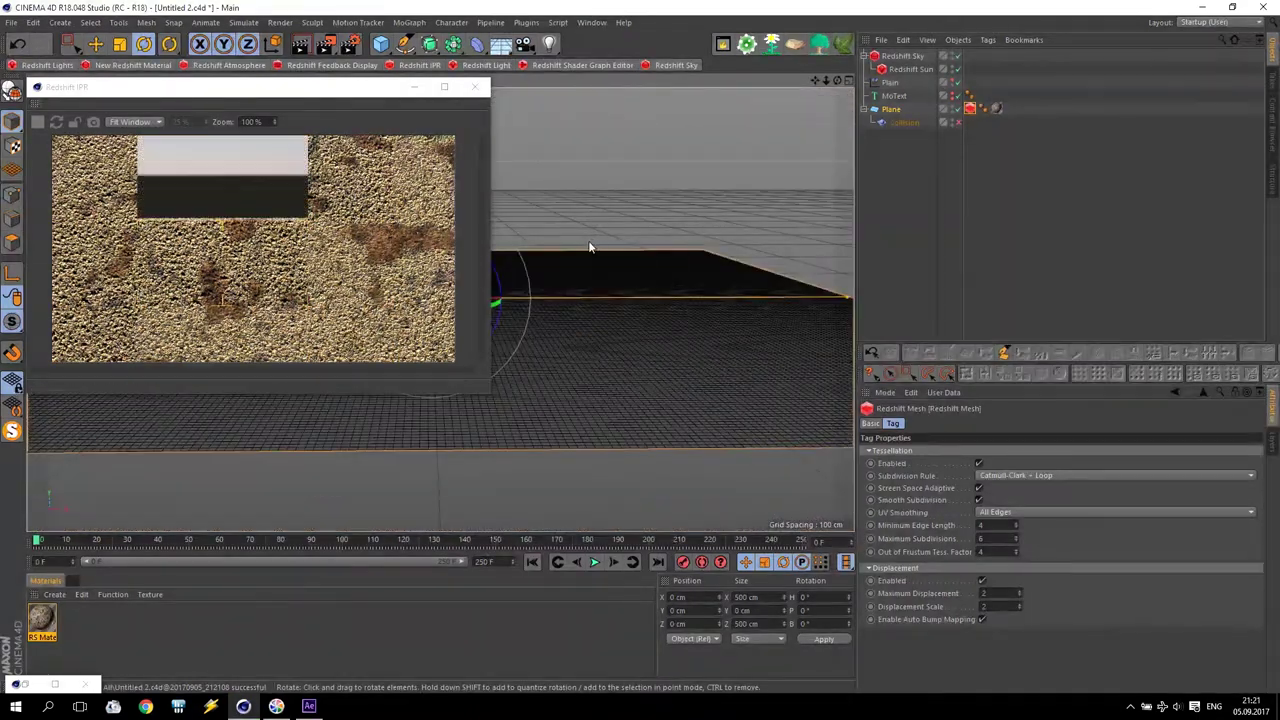
pyautogui.keyDown('alt'); pyautogui.moveTo(591, 350); pyautogui.dragTo(583, 420); pyautogui.keyUp('alt')
pyautogui.scroll(5, 583, 420)
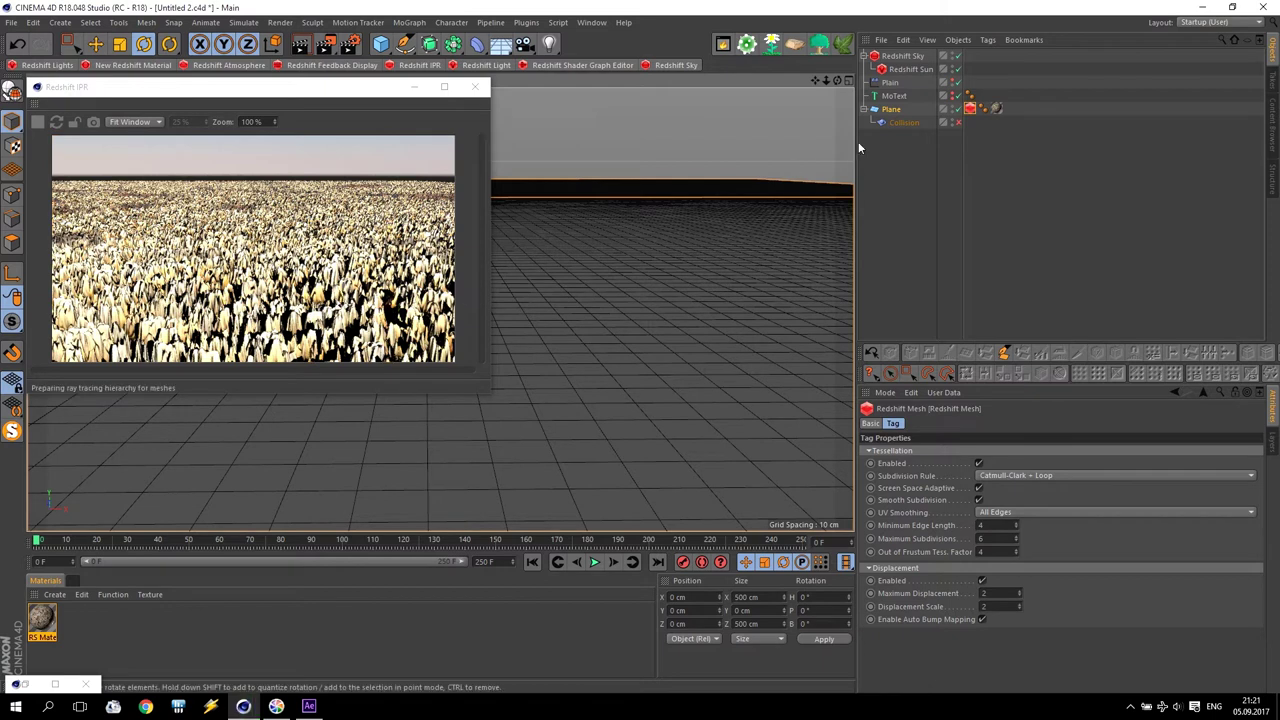
pyautogui.click(887, 111)
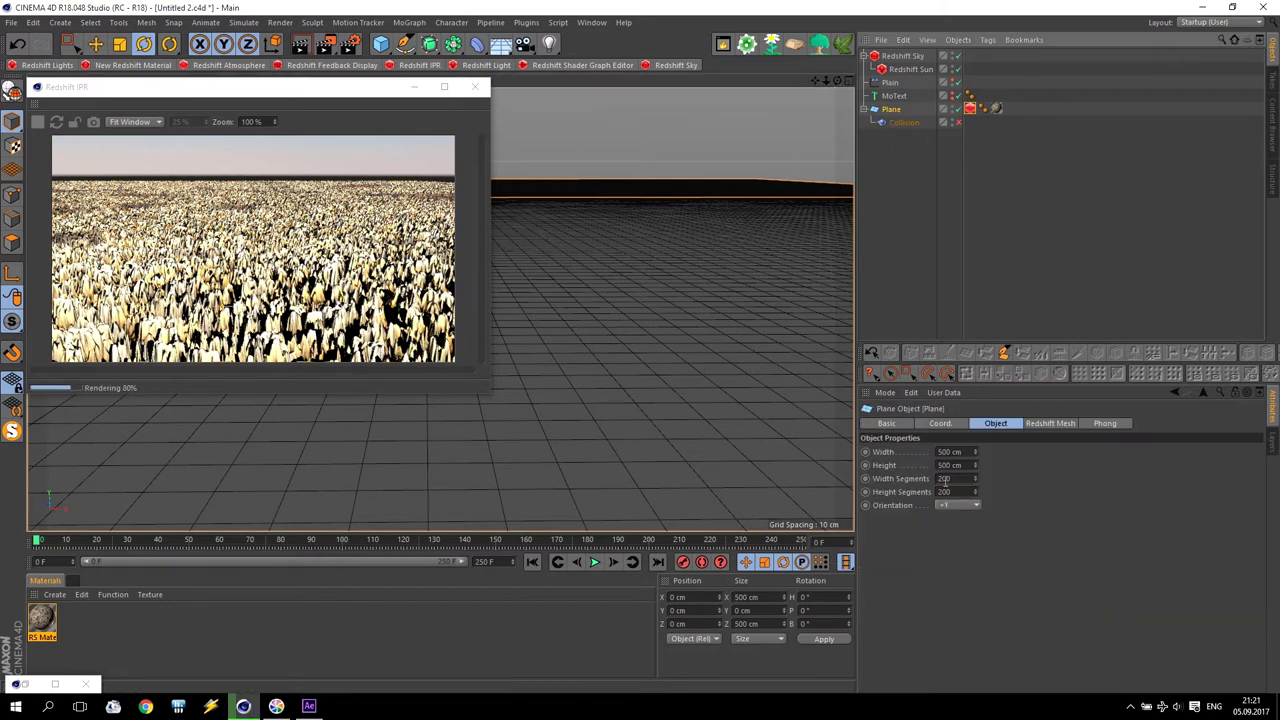
pyautogui.keyDown('alt'); pyautogui.moveTo(581, 286); pyautogui.dragTo(567, 315); pyautogui.keyUp('alt')
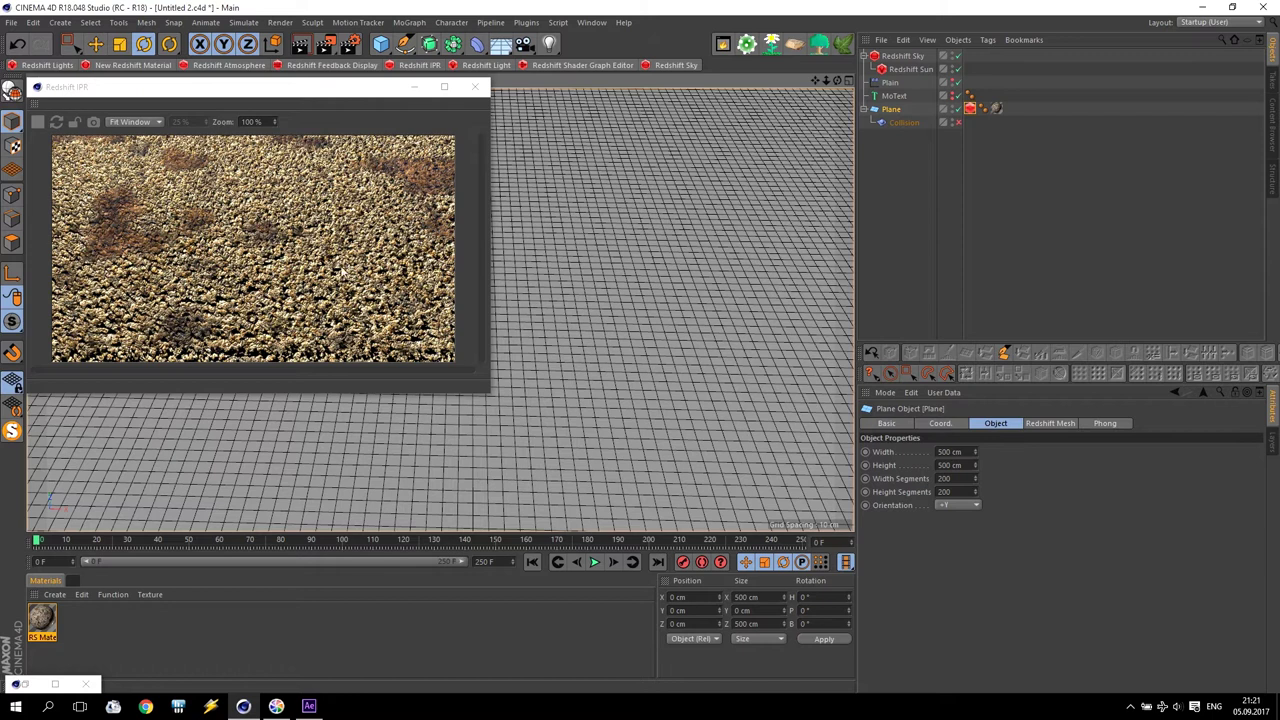
# - Reopen the RS Material's shader graph and duplicate the Color Correct and Displacement pair twice, aligning the copies below the original
pyautogui.doubleClick(42, 620)
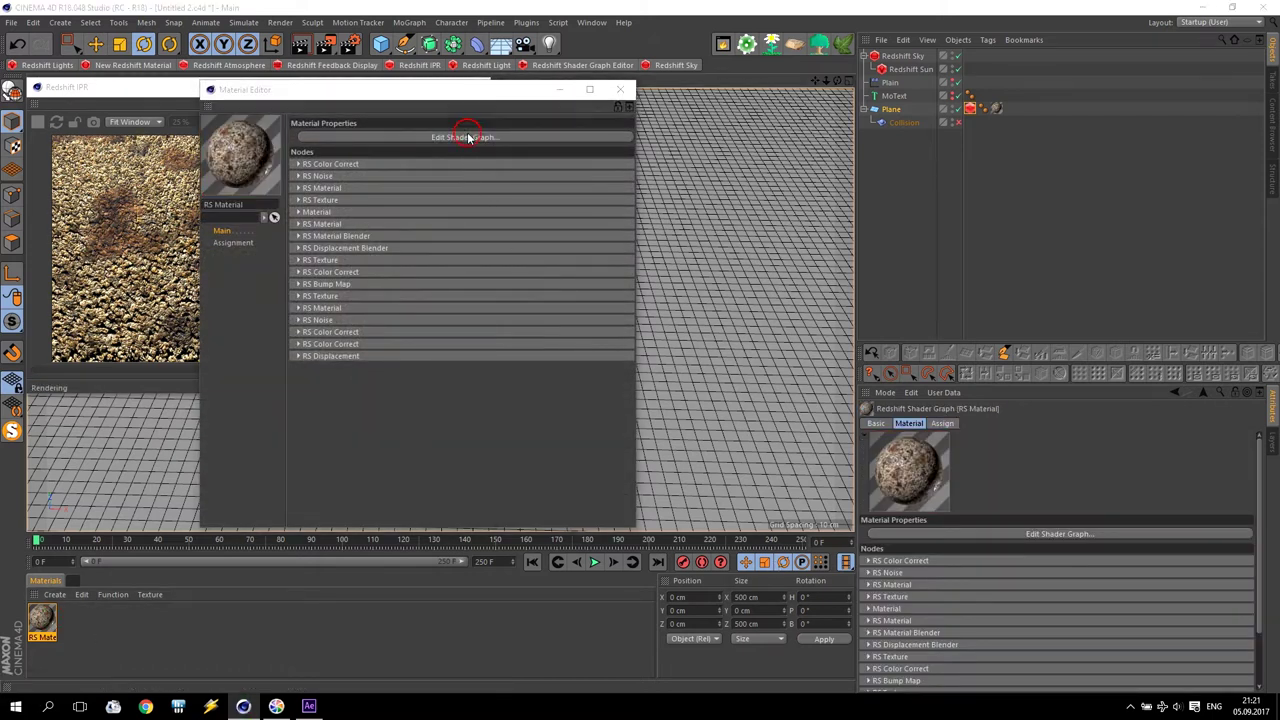
pyautogui.click(467, 137)
pyautogui.click(443, 89)
pyautogui.click(620, 89)
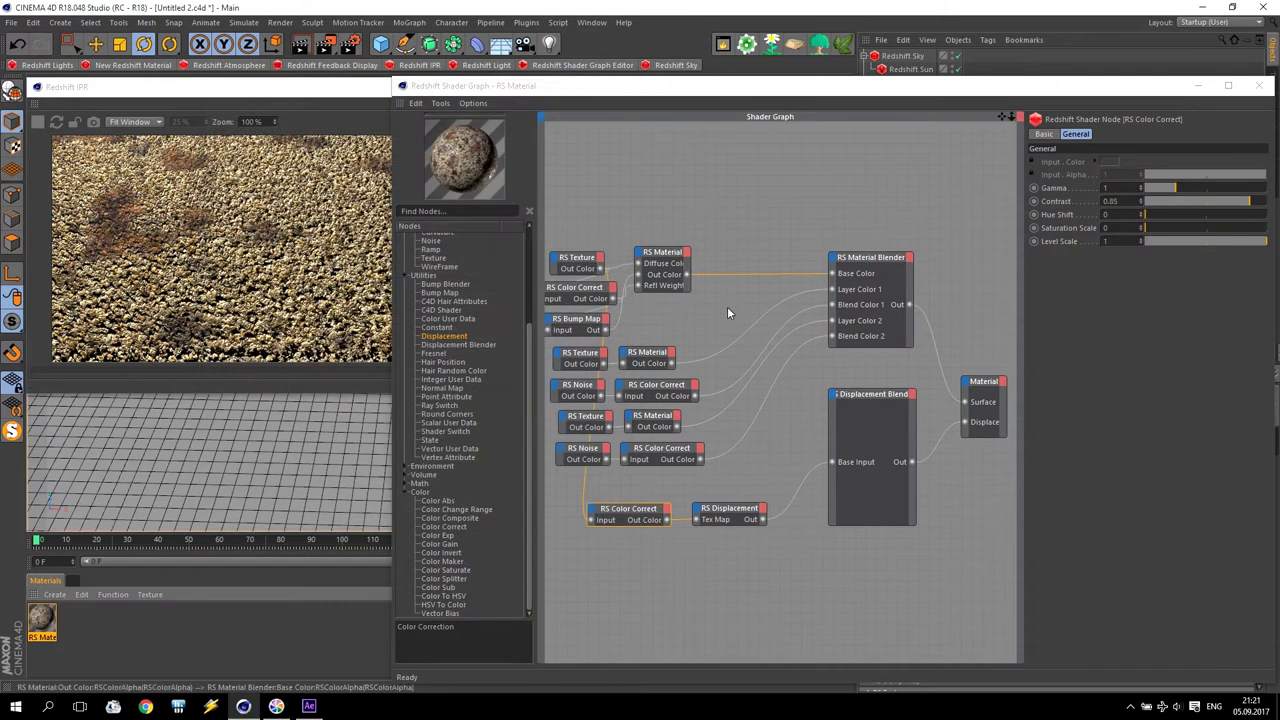
pyautogui.click(703, 517)
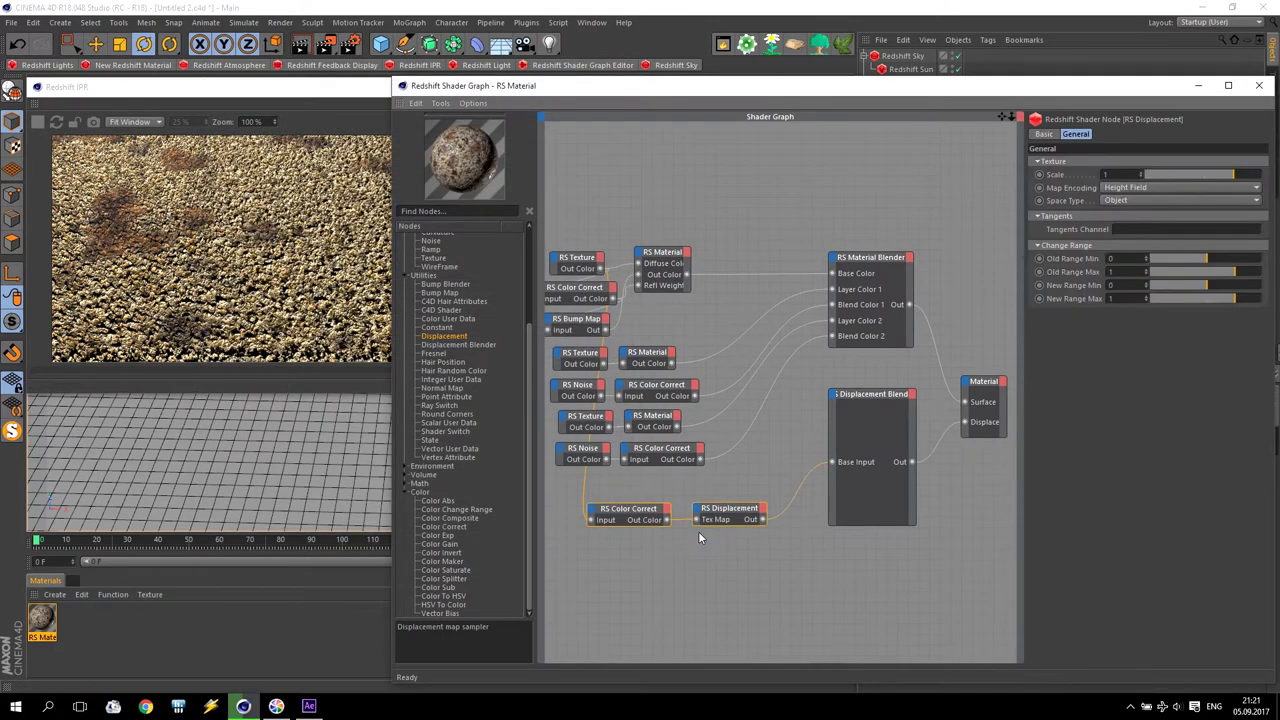
pyautogui.keyDown('shift'); pyautogui.click(638, 515); pyautogui.keyUp('shift')
pyautogui.keyDown('ctrl'); pyautogui.moveTo(638, 515); pyautogui.dragTo(631, 586); pyautogui.keyUp('ctrl')
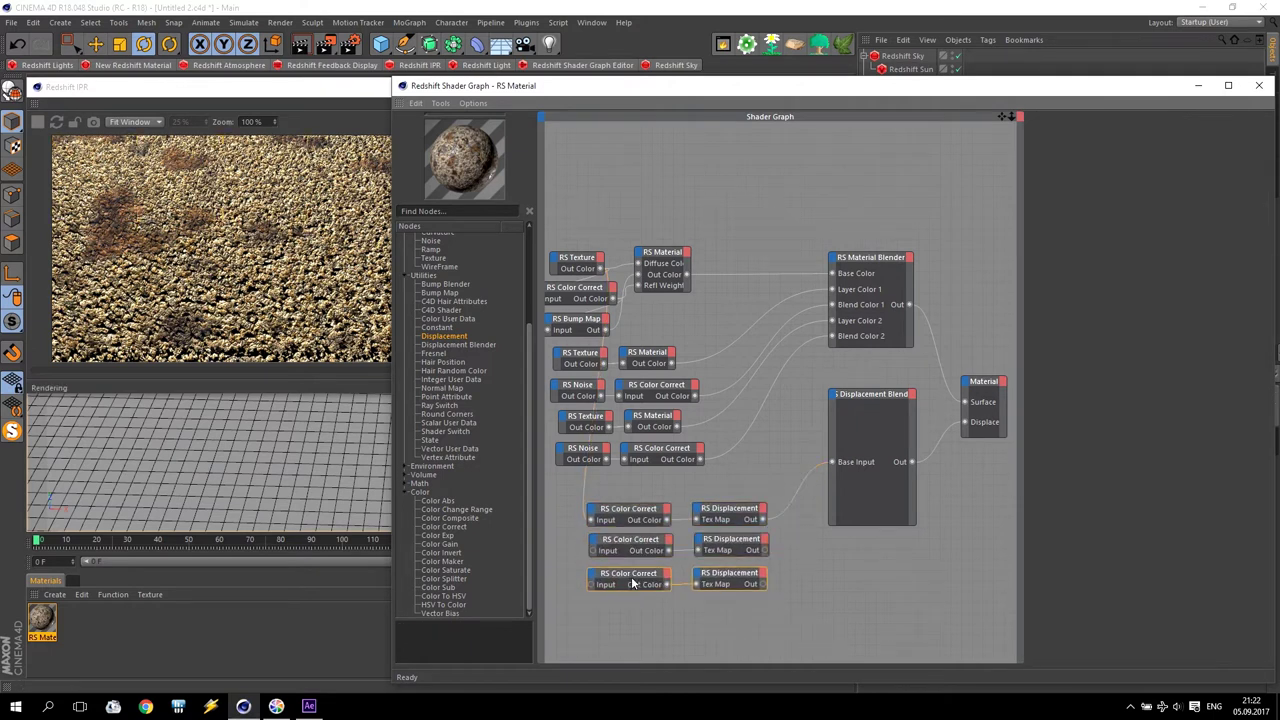
pyautogui.click(631, 545)
pyautogui.moveTo(631, 545); pyautogui.dragTo(631, 546)
pyautogui.moveTo(737, 542); pyautogui.dragTo(733, 544)
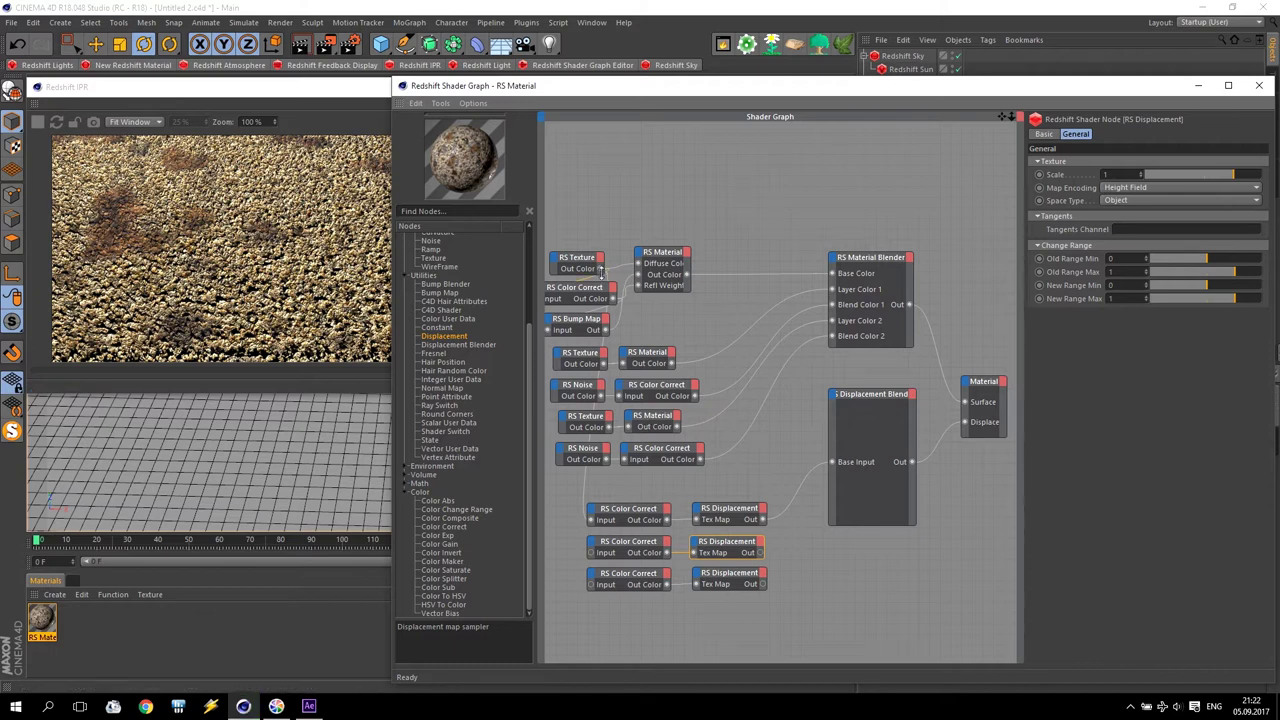
# - Connect the st18.JPG texture to the second displacement pair's Color Correct and that pair's Displacement to the Displacement Blender's Displace Input 0
pyautogui.click(580, 356)
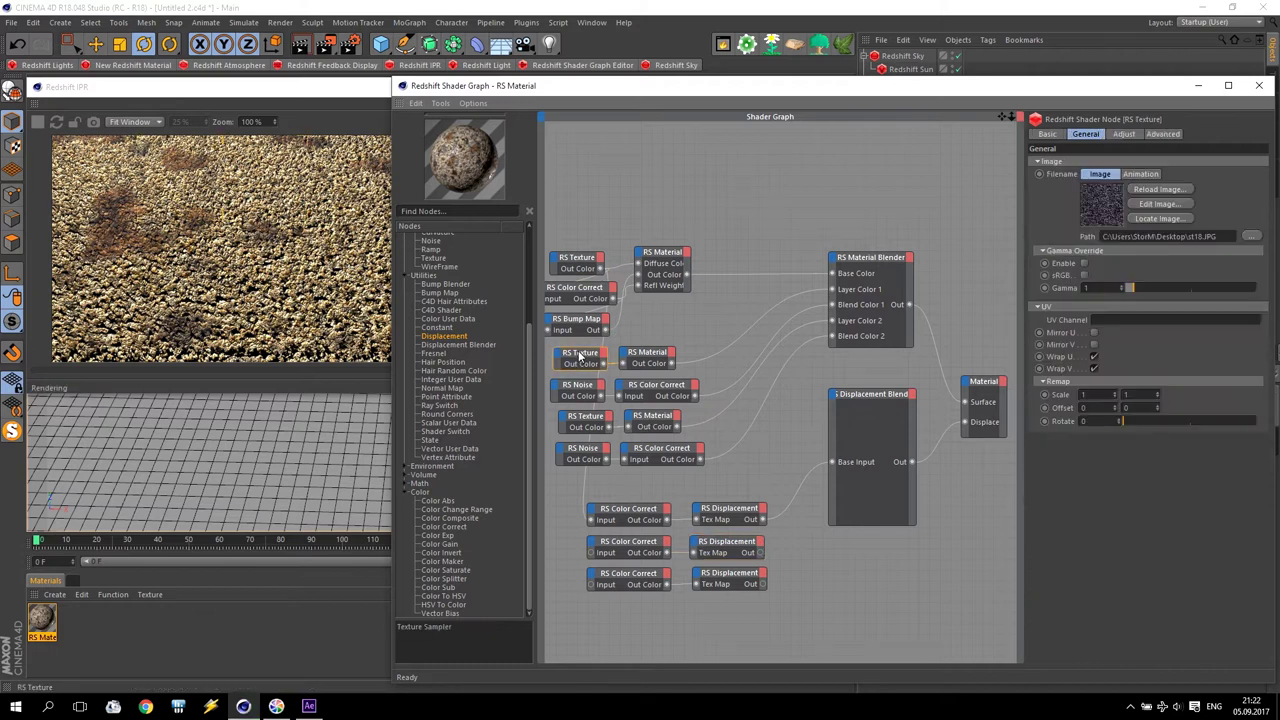
pyautogui.moveTo(633, 489); pyautogui.dragTo(592, 553)
pyautogui.moveTo(762, 552); pyautogui.dragTo(773, 546)
pyautogui.moveTo(835, 398); pyautogui.dragTo(836, 400)
pyautogui.click(924, 420)
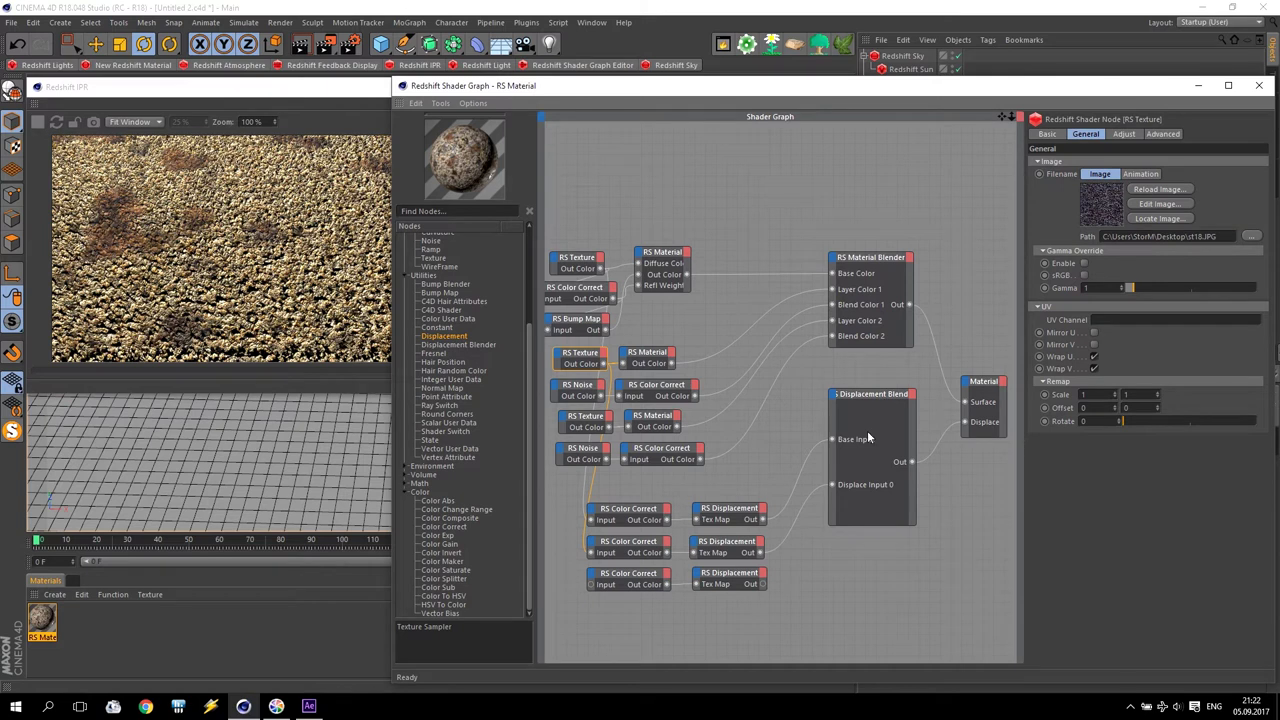
# - Connect the output of the upper Noise's Color Correct node to the Displacement Blender's Displace Weight 0
pyautogui.click(867, 258)
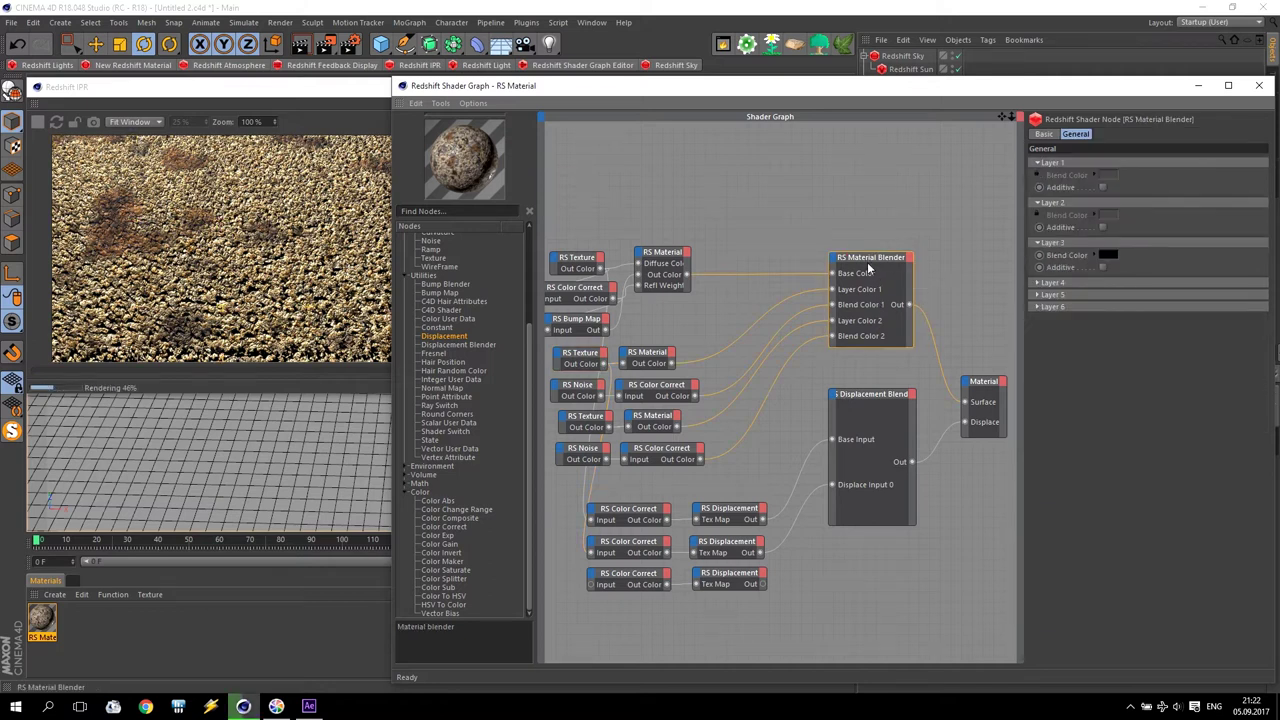
pyautogui.click(580, 358)
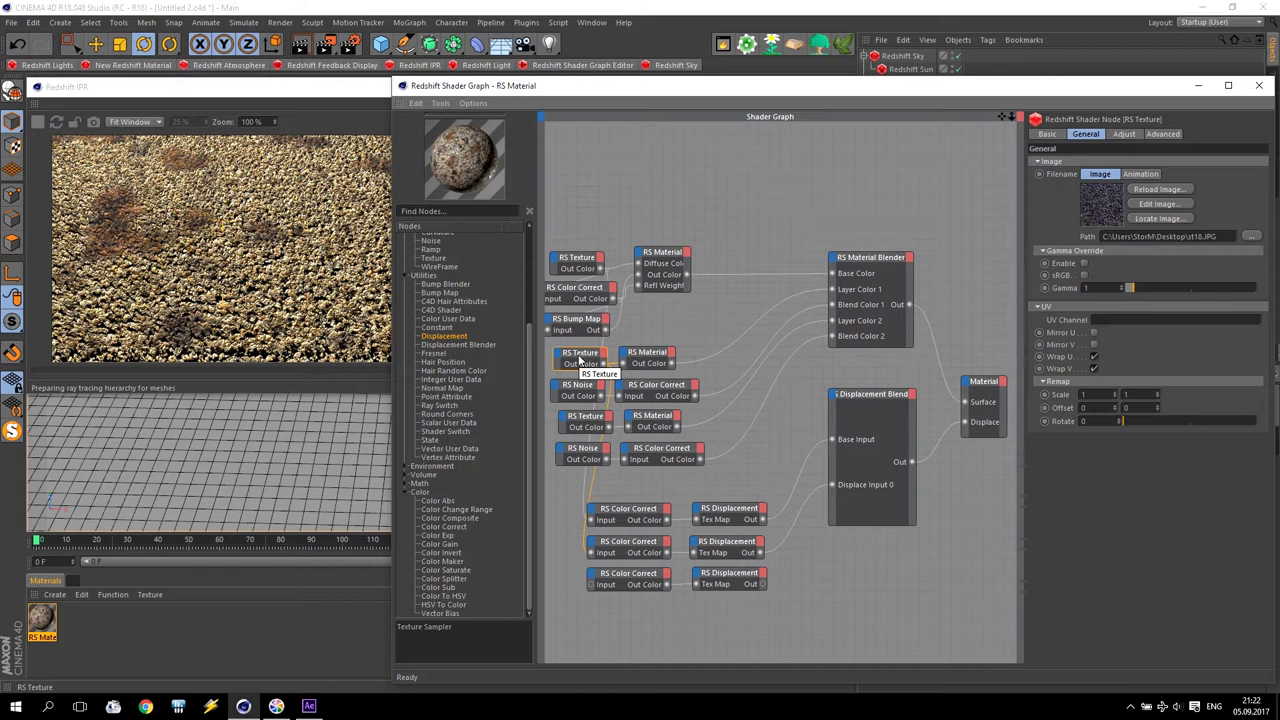
pyautogui.click(580, 387)
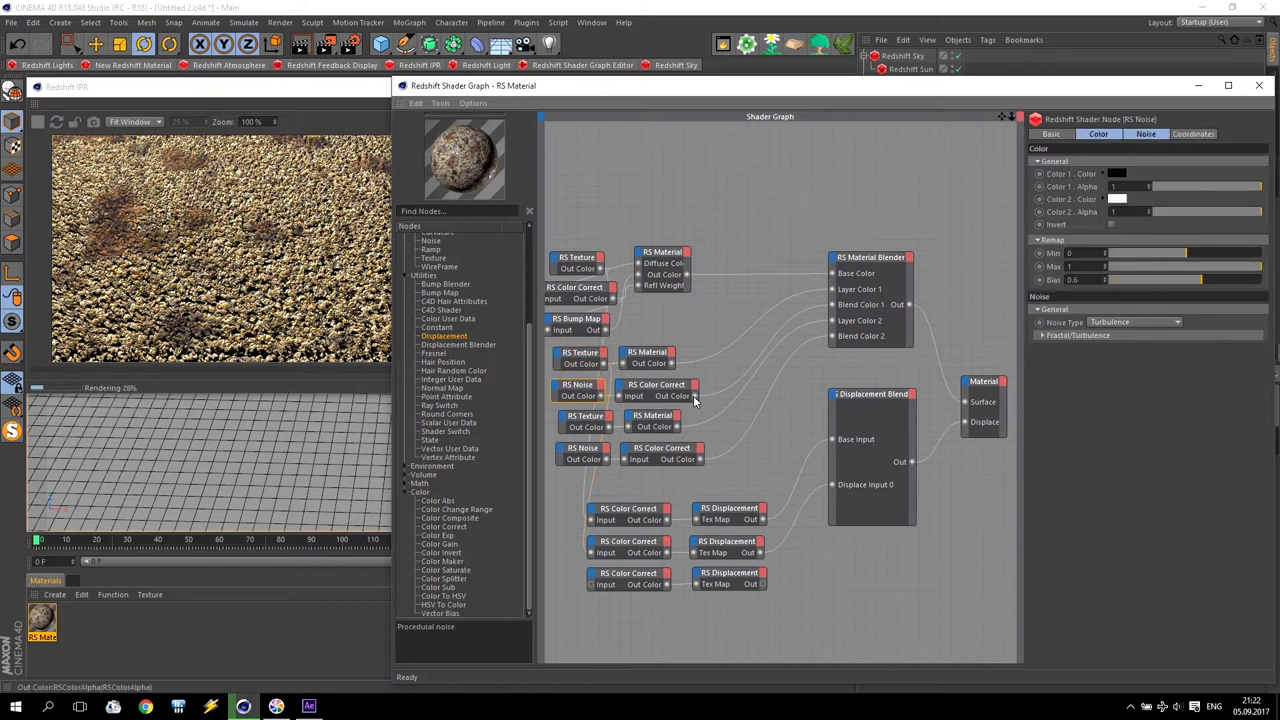
pyautogui.moveTo(815, 405); pyautogui.dragTo(913, 426)
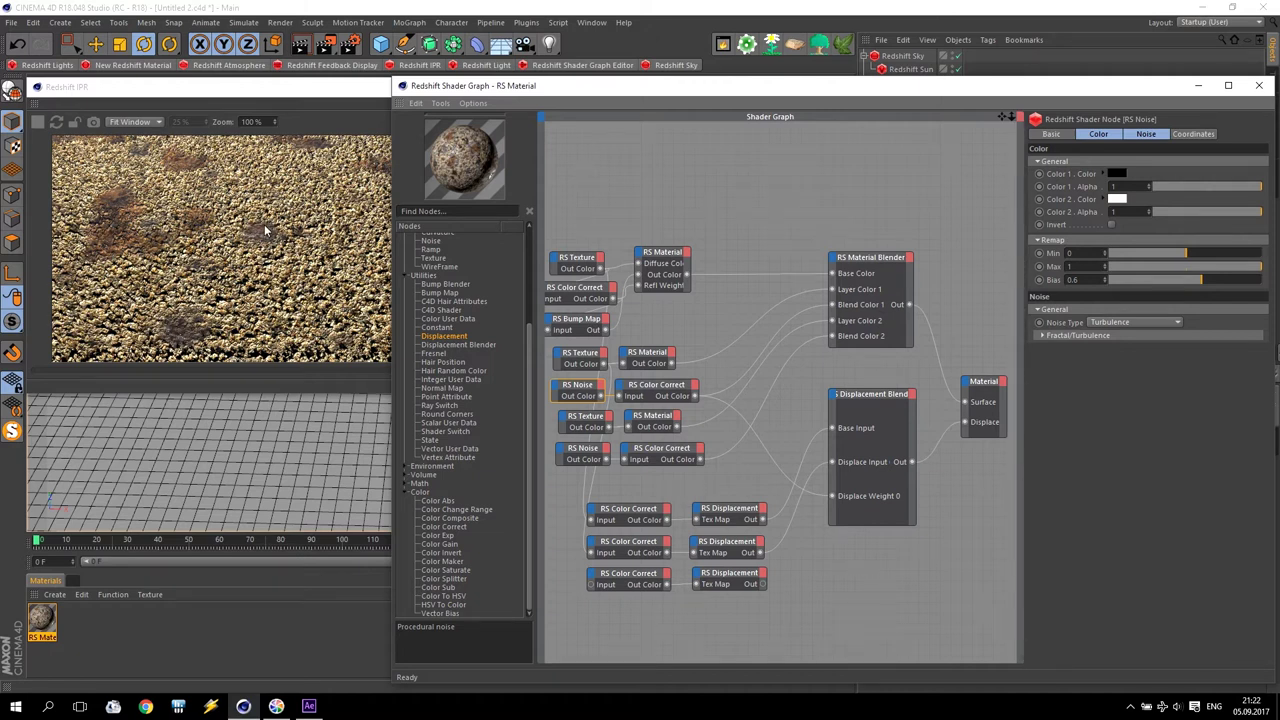
# - Connect the marble_1_19 texture to the third displacement pair's Color Correct and that pair's Displacement to the Displacement Blender's Displace Input 1
pyautogui.click(578, 420)
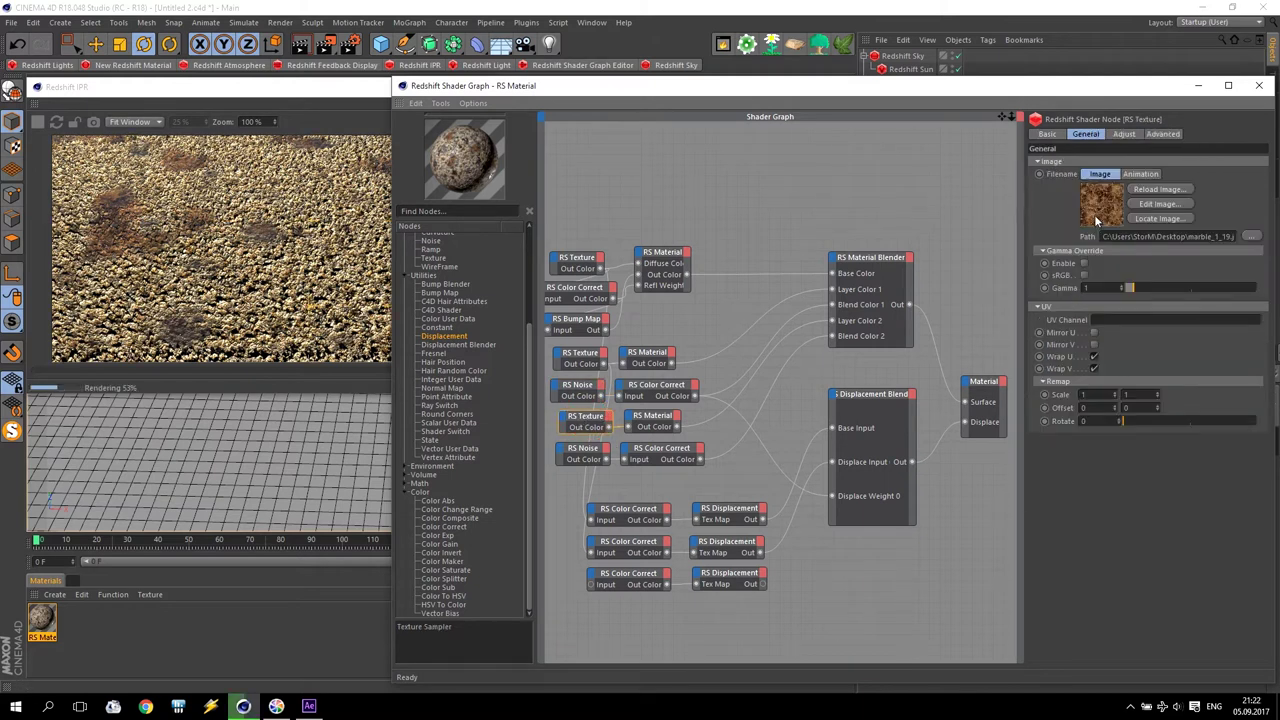
pyautogui.moveTo(605, 427); pyautogui.dragTo(592, 585)
pyautogui.moveTo(763, 584); pyautogui.dragTo(908, 429)
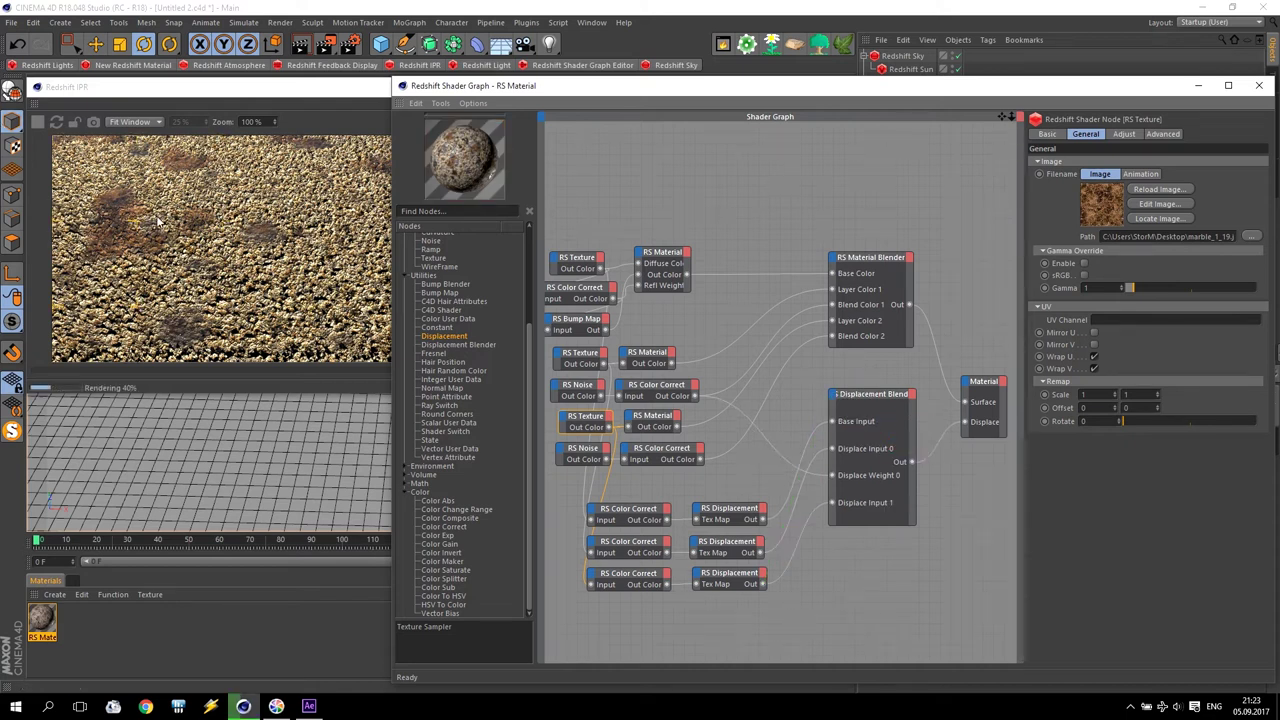
# - Connect the output of the lower Noise's Color Correct node to the Displacement Blender's Displace Weight 1
pyautogui.click(580, 451)
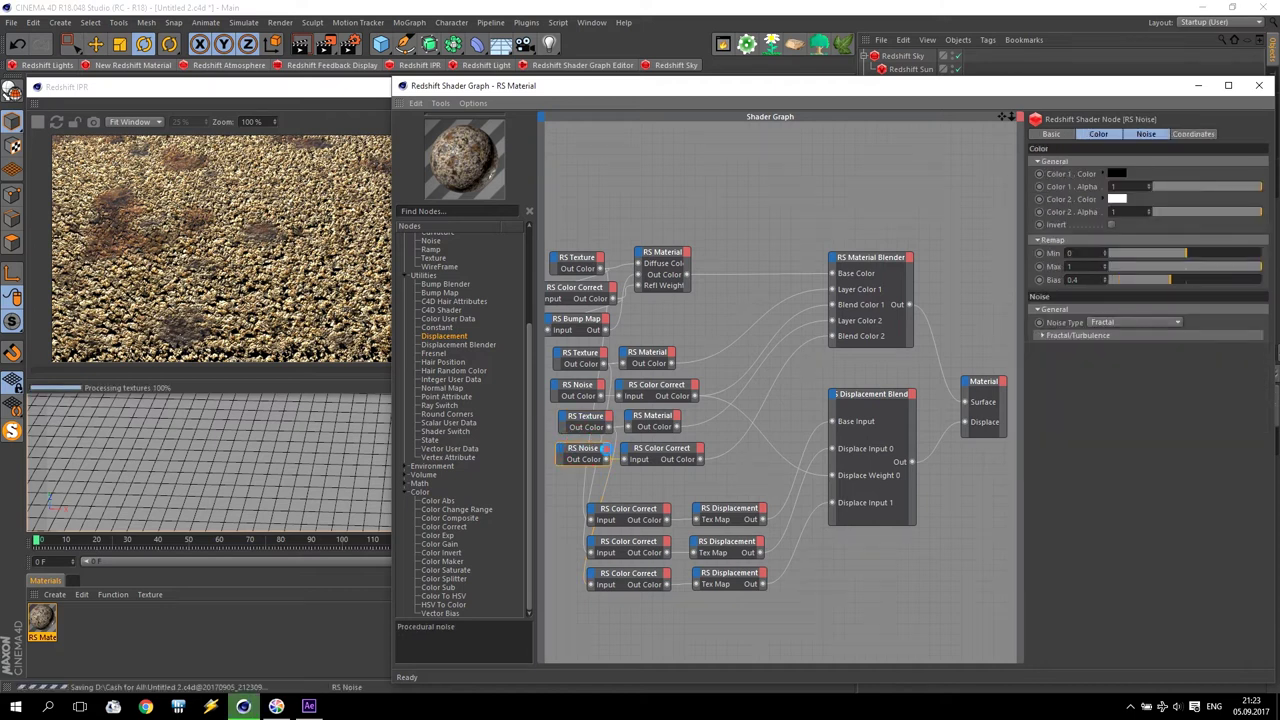
pyautogui.click(660, 449)
pyautogui.moveTo(701, 459); pyautogui.dragTo(910, 441)
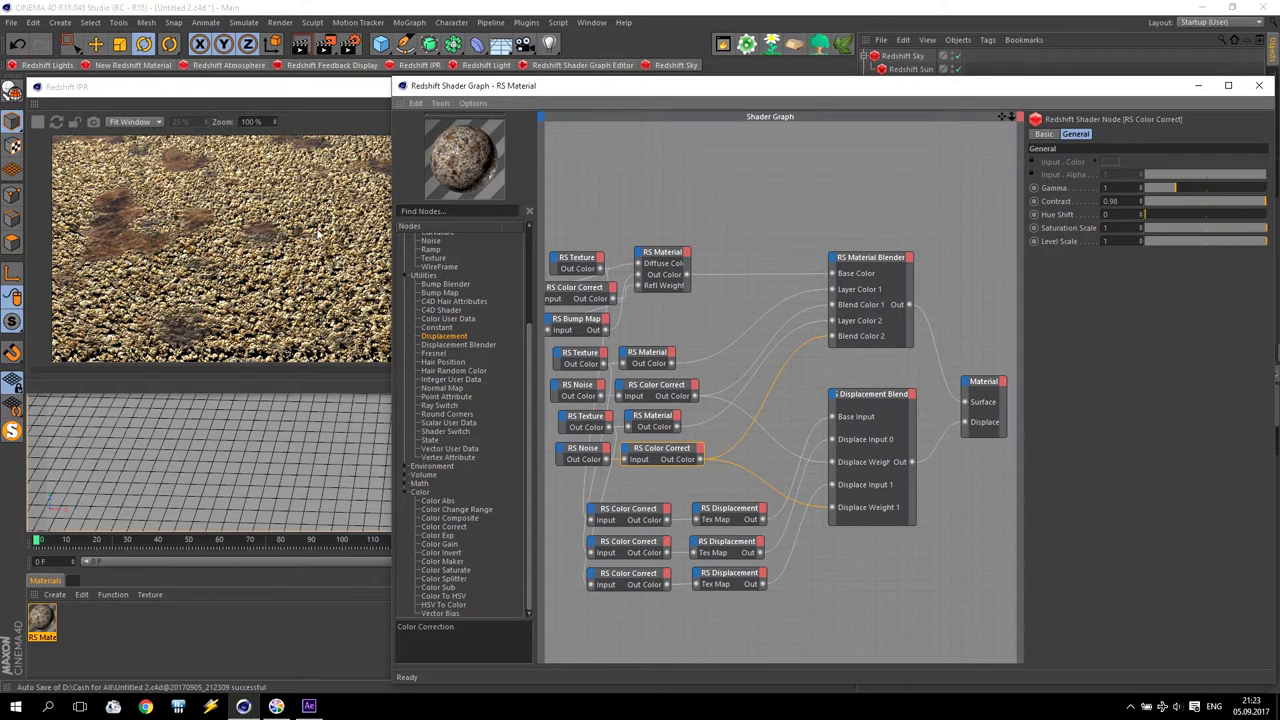
pyautogui.click(578, 262)
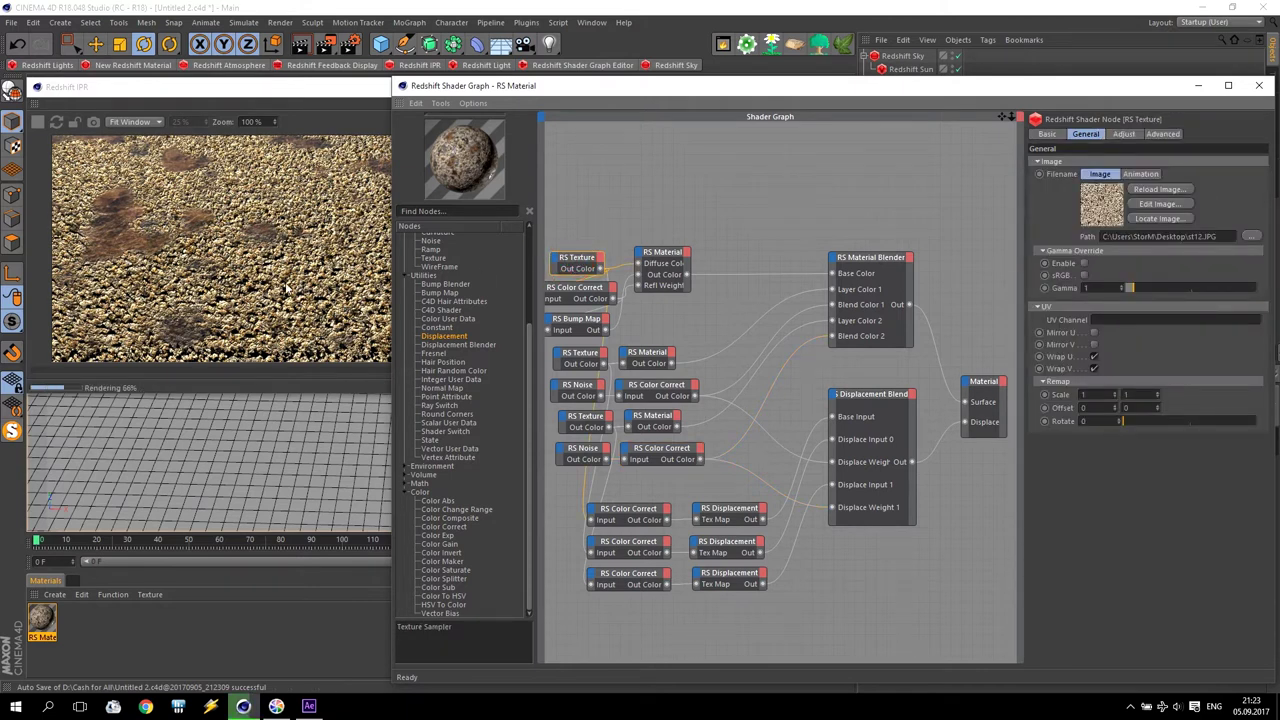
# - Close the Redshift render preview and the material's shader graph
pyautogui.click(137, 232)
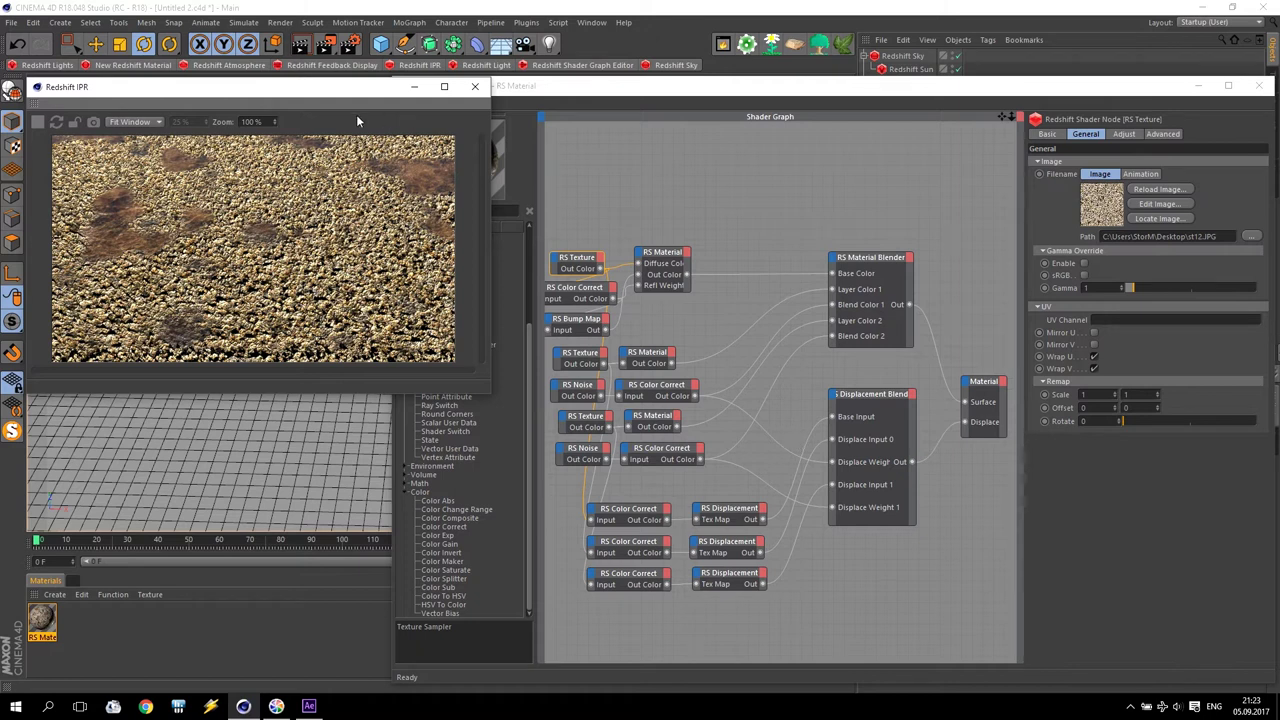
pyautogui.click(475, 89)
pyautogui.moveTo(558, 188); pyautogui.dragTo(984, 620)
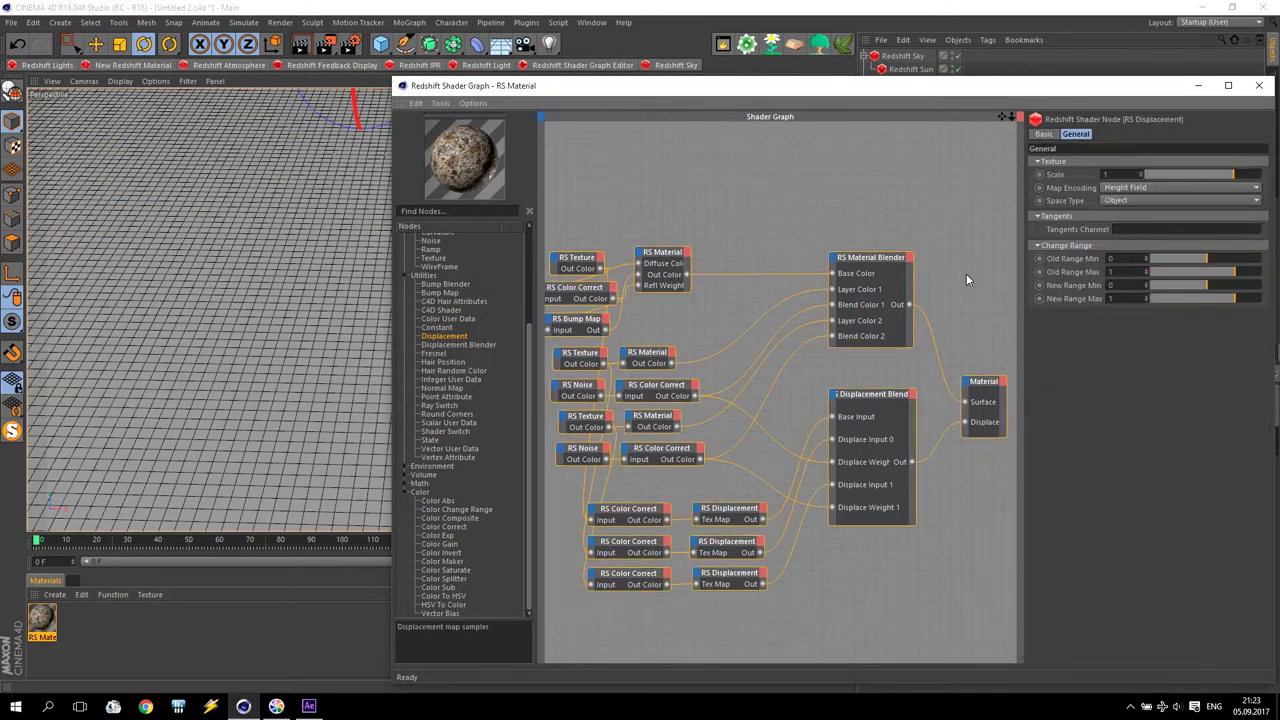
pyautogui.click(704, 214)
pyautogui.click(1260, 87)
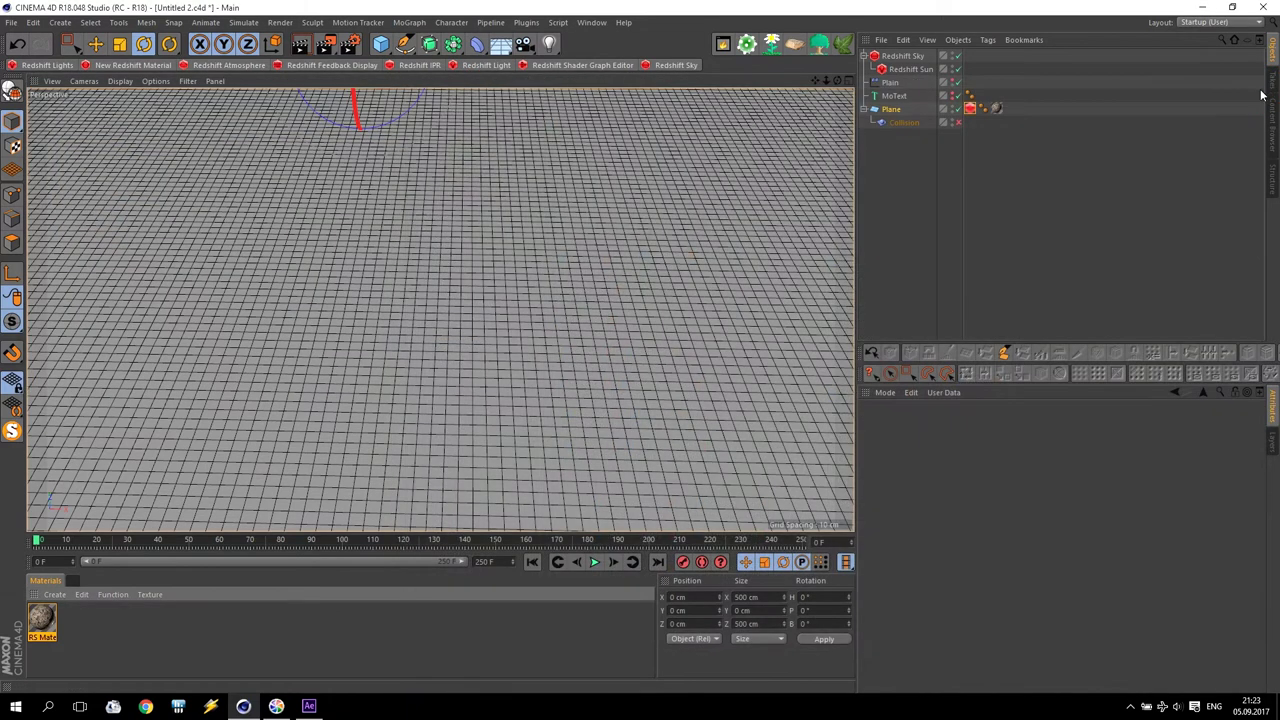
# - Turn on the Collision deformer under the Plane
pyautogui.click(460, 348)
pyautogui.scroll(-3, 294, 185)
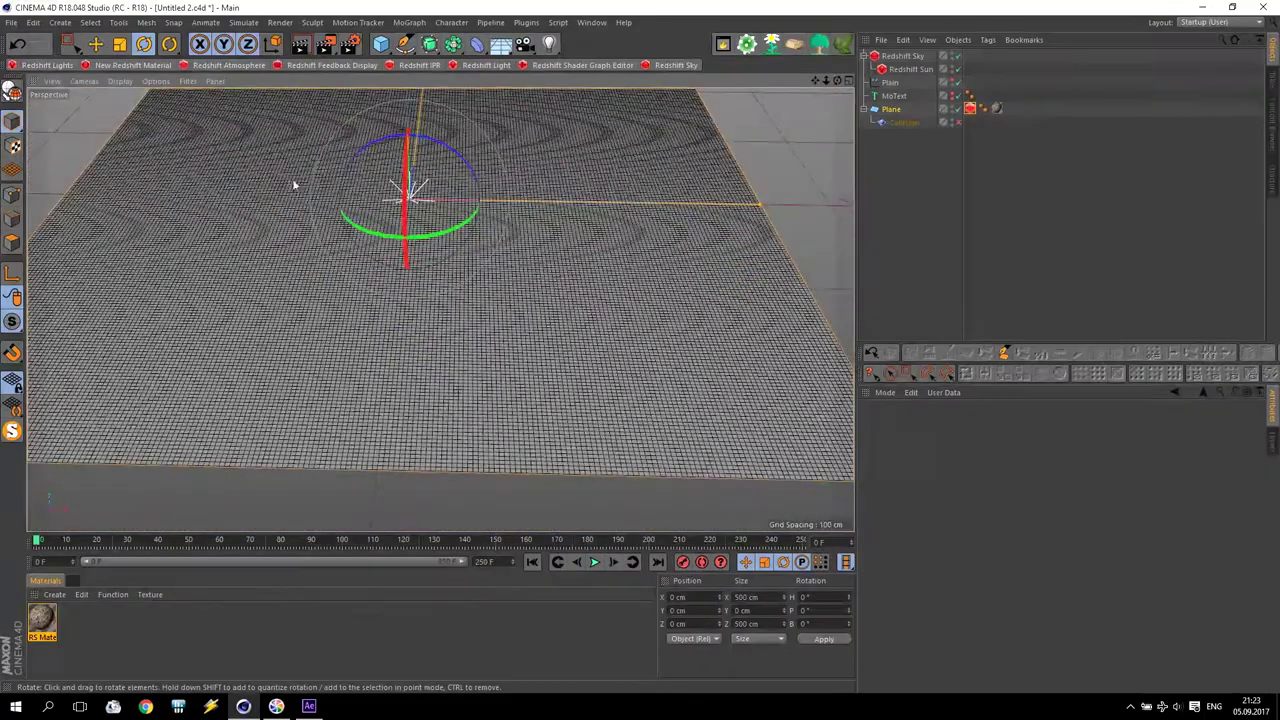
pyautogui.scroll(-3, 370, 204)
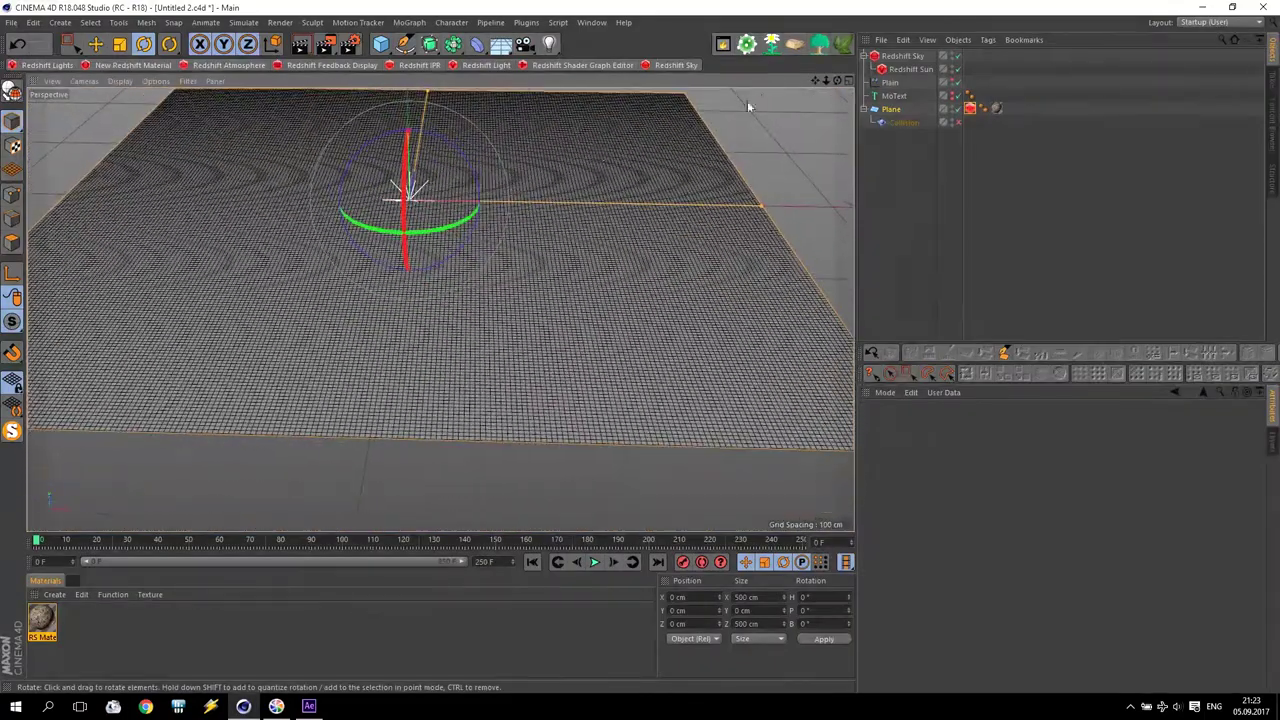
pyautogui.keyDown('alt'); pyautogui.moveTo(715, 145); pyautogui.dragTo(727, 190); pyautogui.keyUp('alt')
pyautogui.keyDown('alt'); pyautogui.moveTo(519, 333); pyautogui.dragTo(392, 308); pyautogui.keyUp('alt')
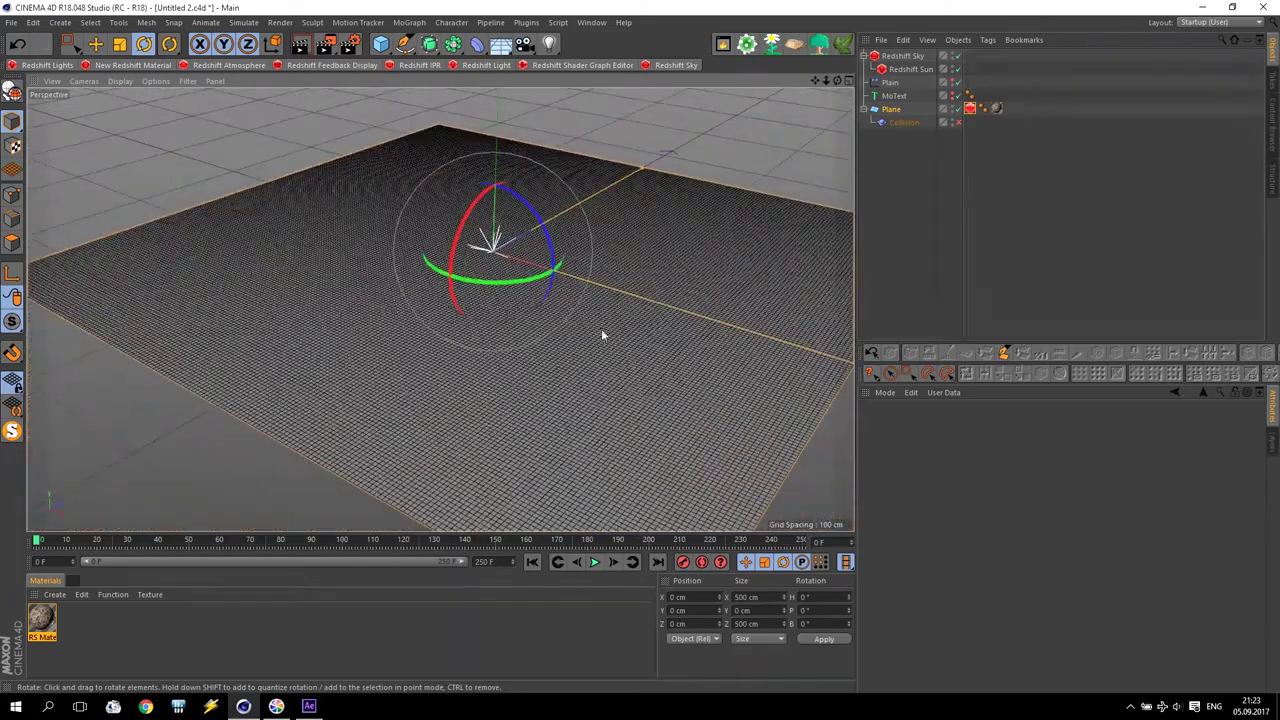
pyautogui.click(7, 23)
pyautogui.click(30, 131)
pyautogui.keyDown('alt'); pyautogui.moveTo(669, 171); pyautogui.dragTo(675, 175); pyautogui.keyUp('alt')
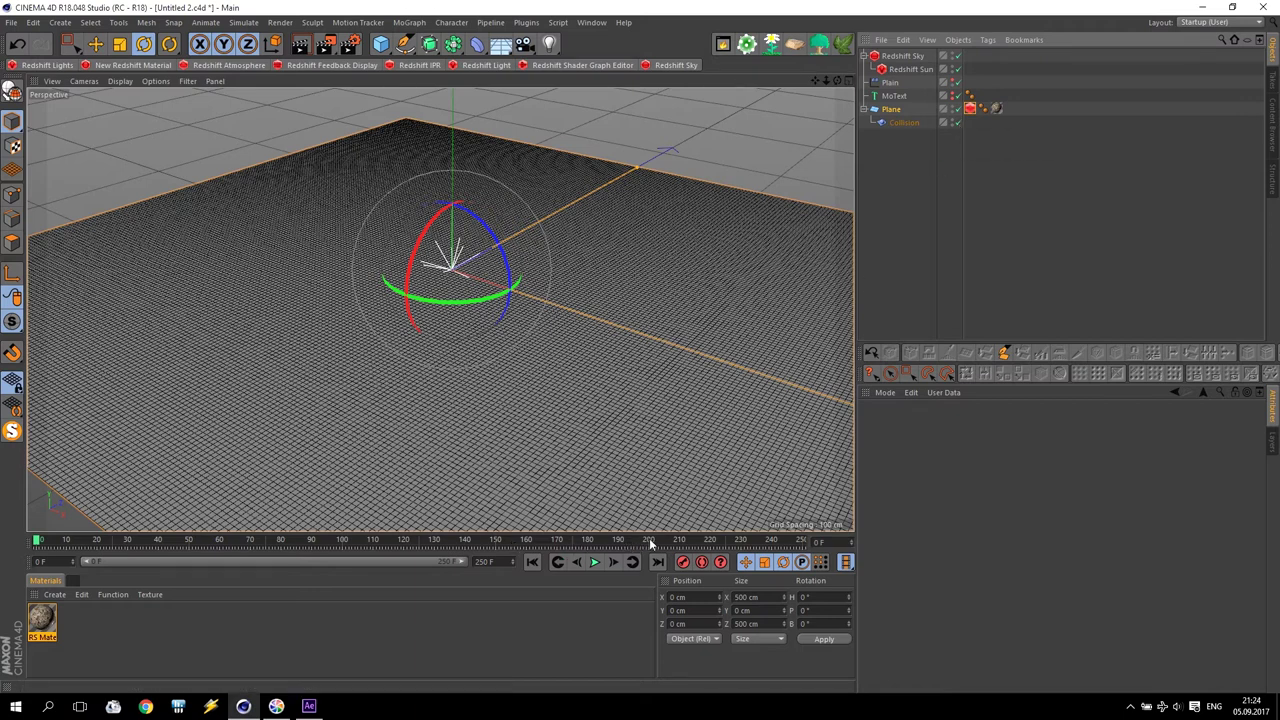
# - Move the timeline to frame 220 and bring the lettering imprinted in the plane into view
pyautogui.click(712, 541)
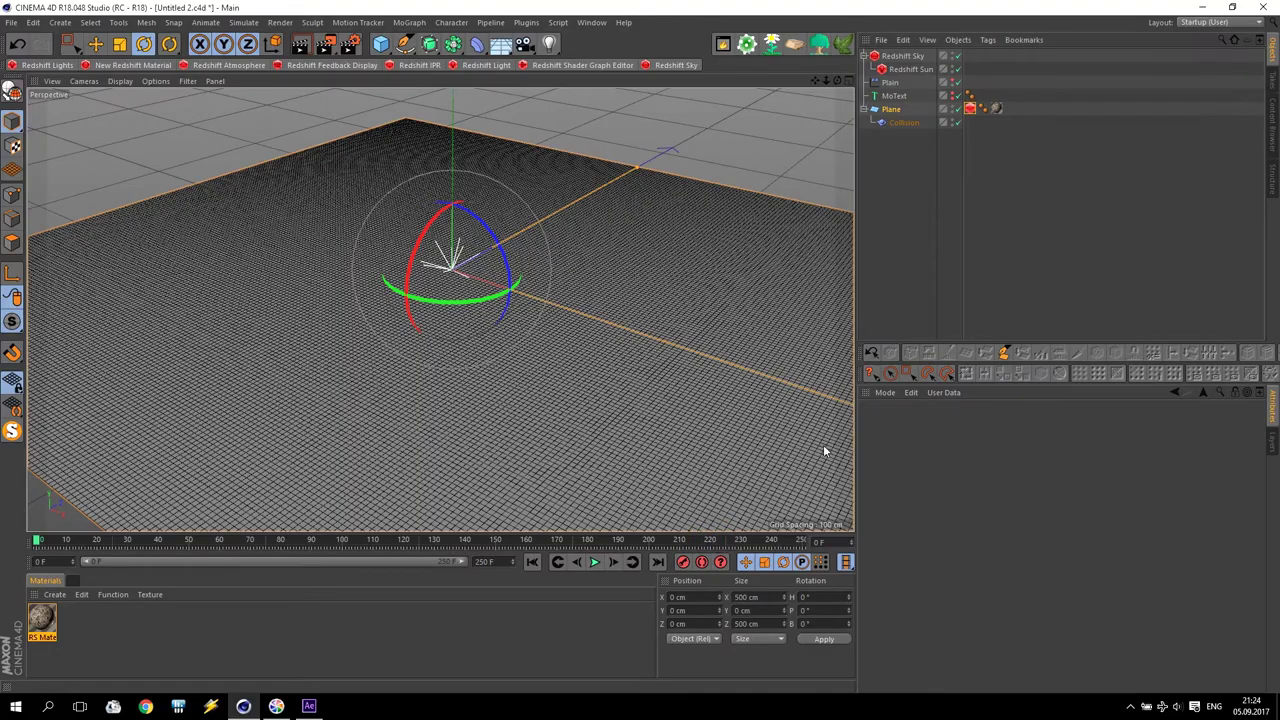
pyautogui.keyDown('alt'); pyautogui.moveTo(508, 240); pyautogui.dragTo(464, 204); pyautogui.keyUp('alt')
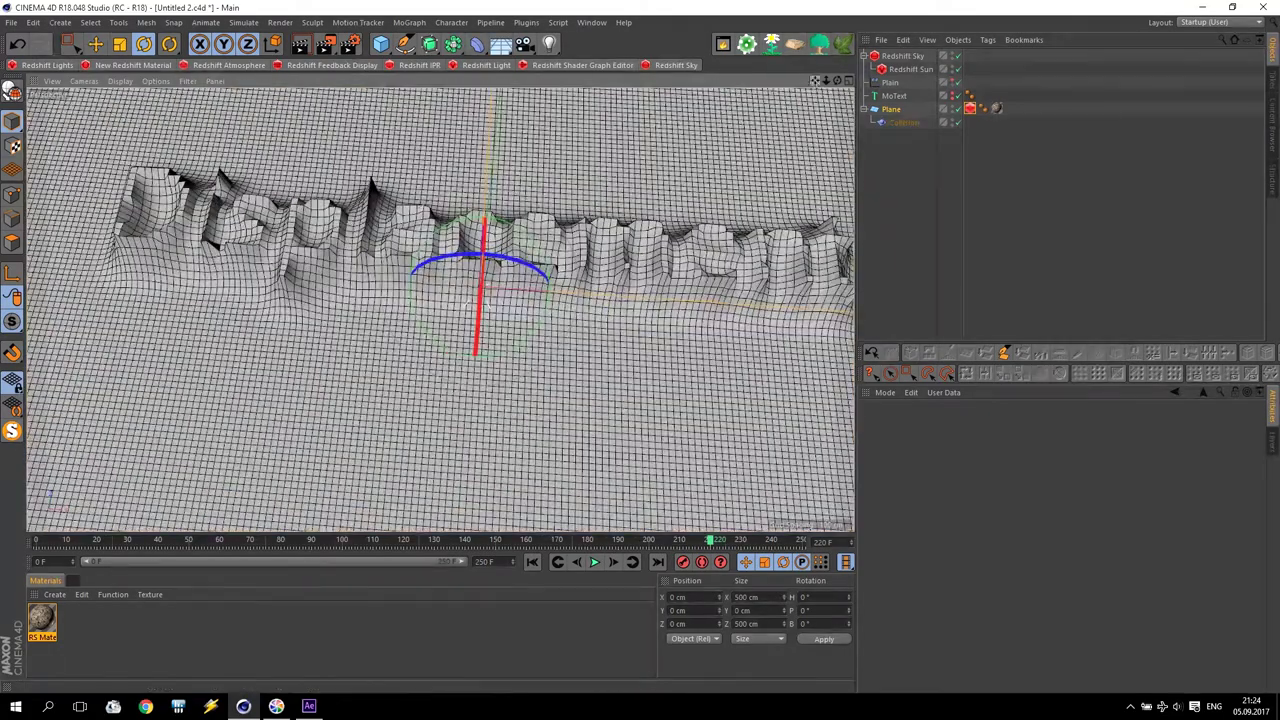
pyautogui.moveTo(815, 81); pyautogui.dragTo(740, 111)
# - Set the Plane's width and height segments to 400 each
pyautogui.click(891, 109)
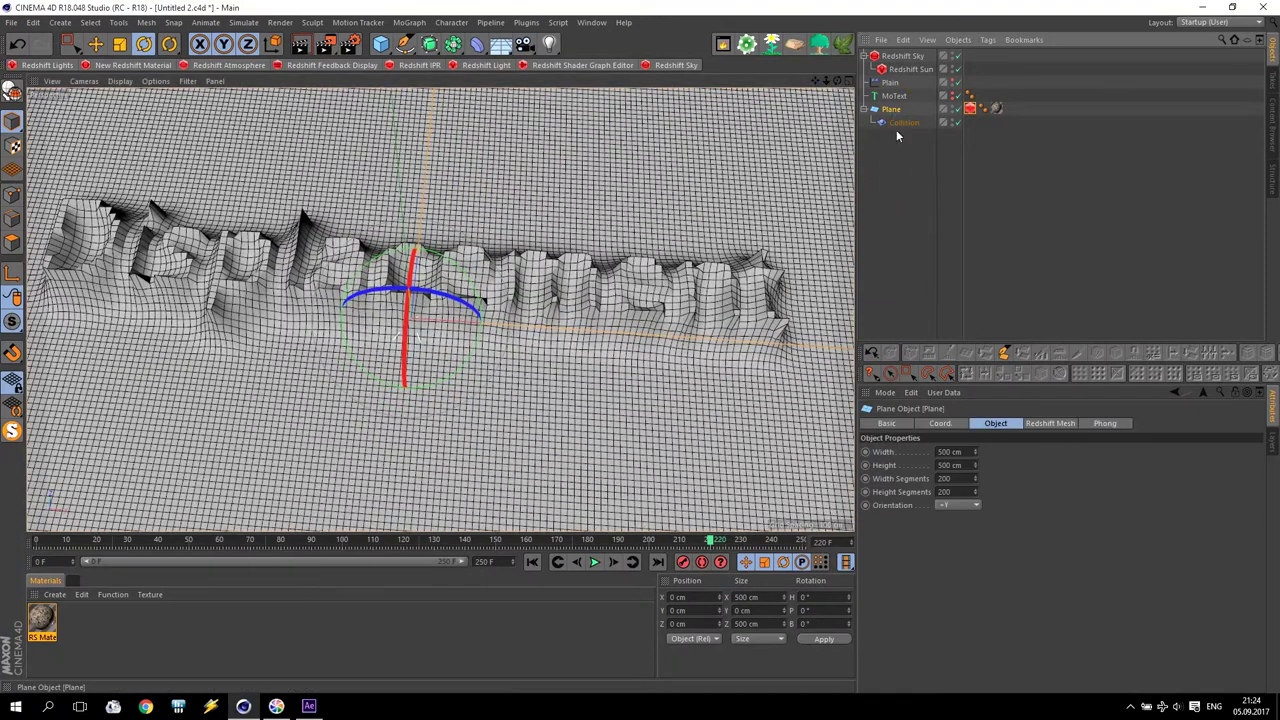
pyautogui.doubleClick(943, 478)
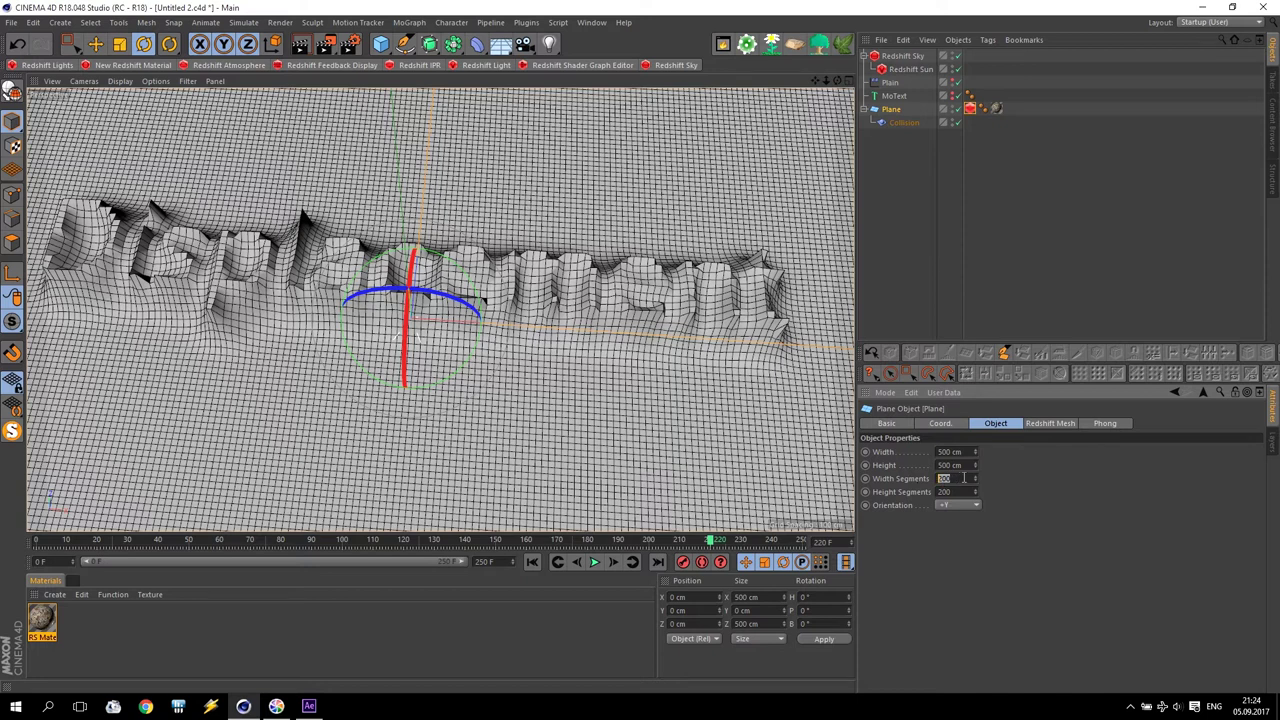
pyautogui.write('400')
pyautogui.press('Tab')
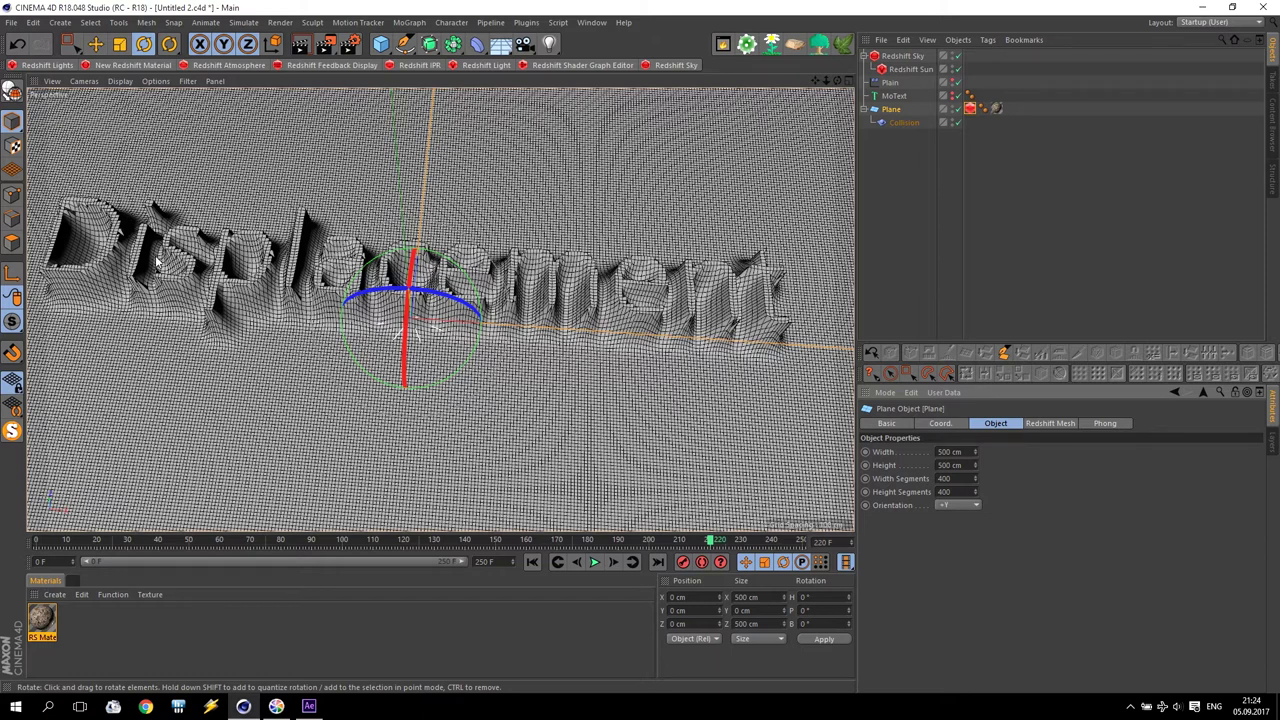
# - Change the MoText's Segoe UI font style to Полужирный (semibold)
pyautogui.click(893, 95)
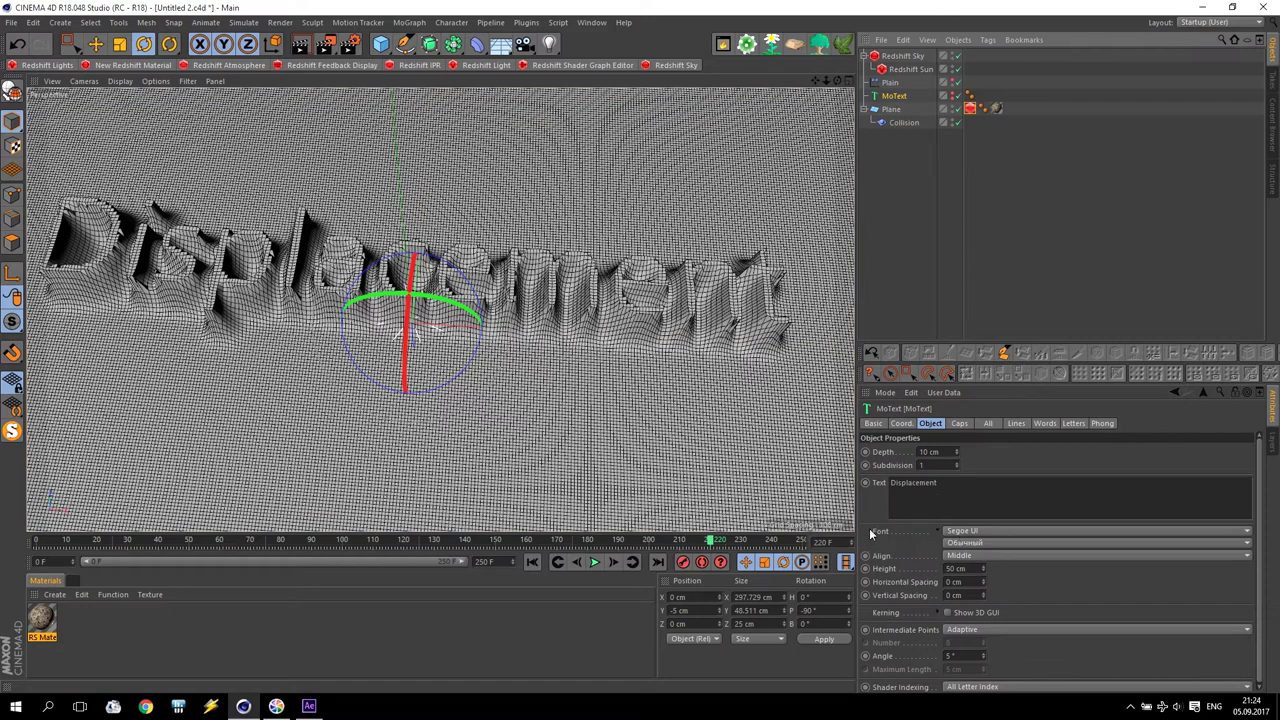
pyautogui.click(962, 543)
pyautogui.click(970, 593)
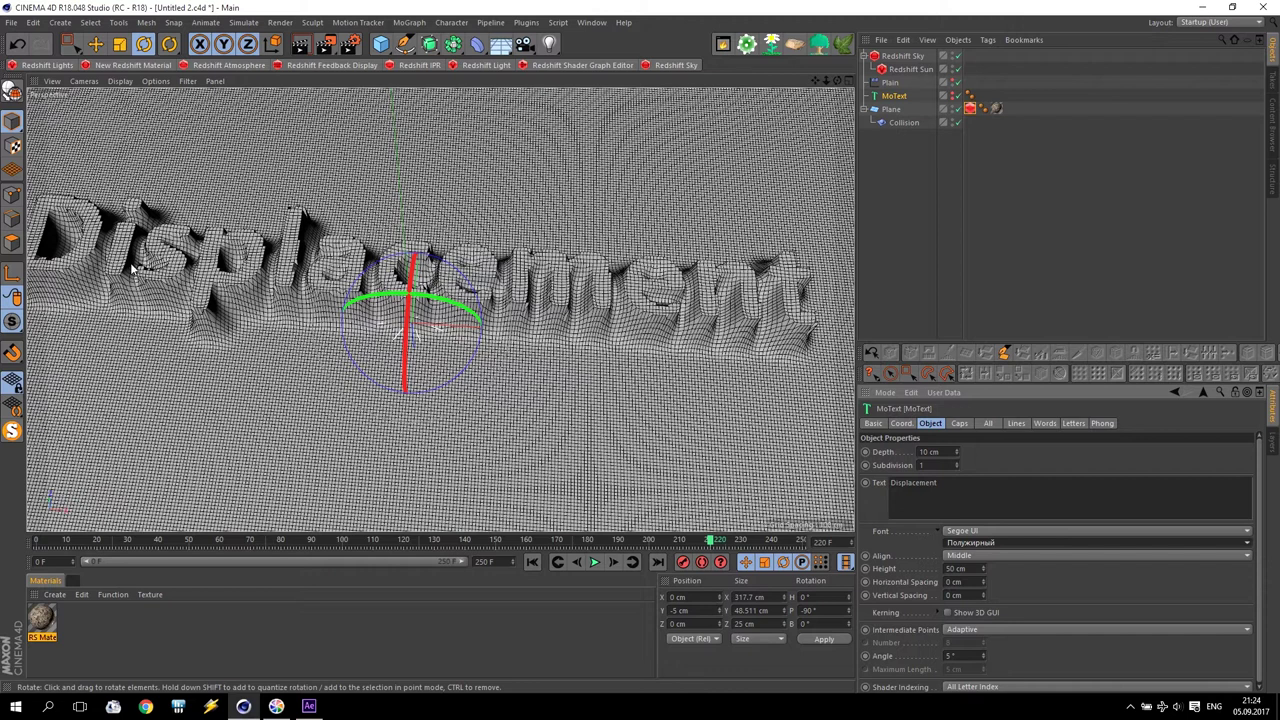
# - Add a Smoothing deformer as a child of the Plane, placed below the Collision deformer
pyautogui.click(895, 110)
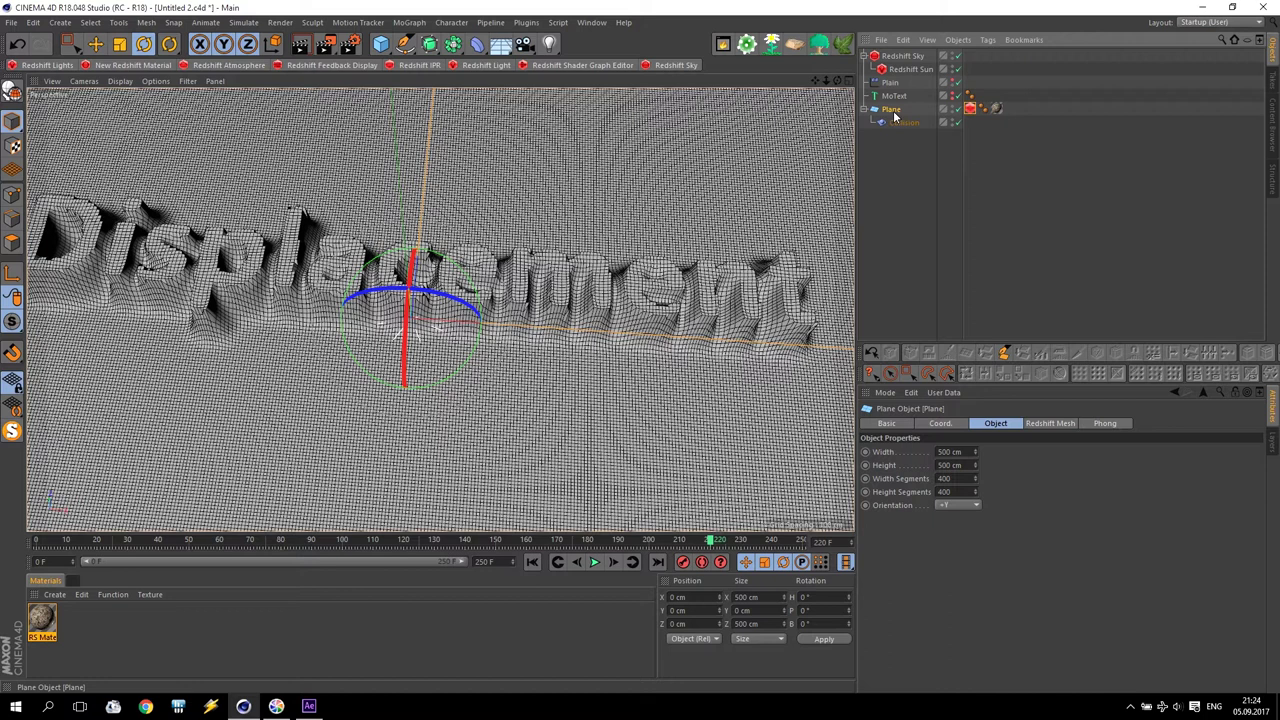
pyautogui.click(477, 44)
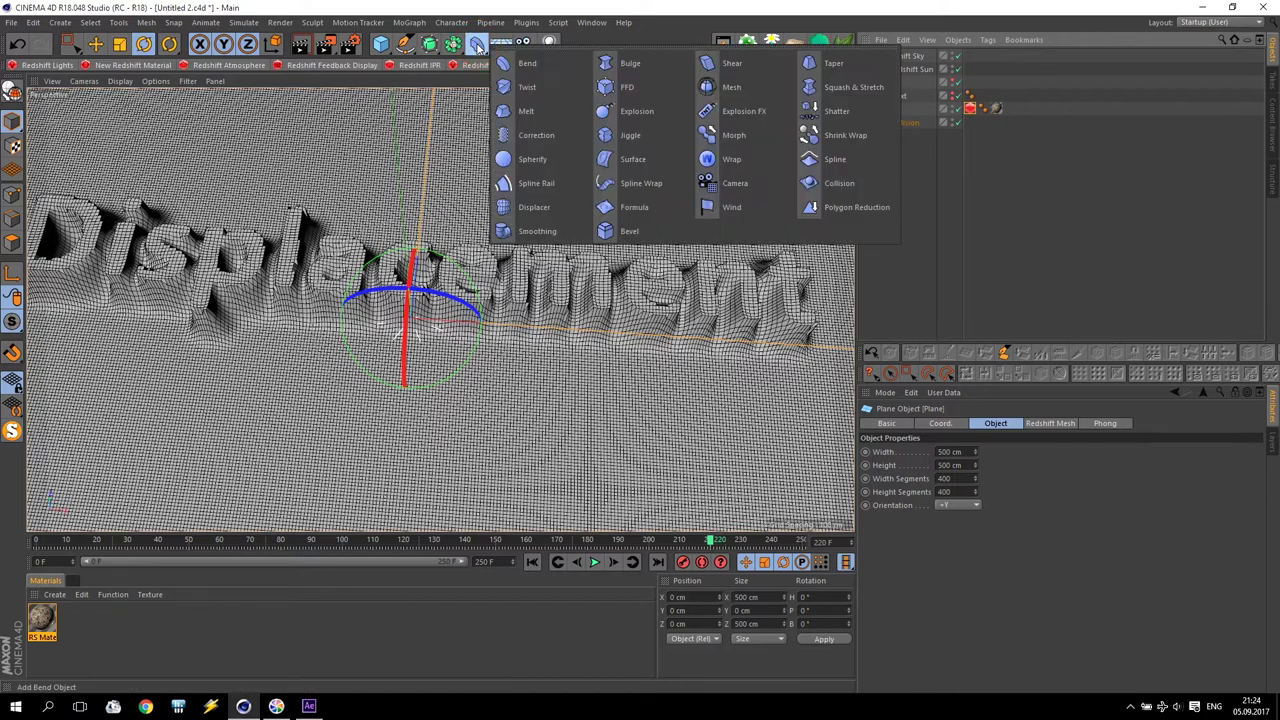
pyautogui.click(557, 233)
pyautogui.moveTo(900, 57); pyautogui.dragTo(910, 143)
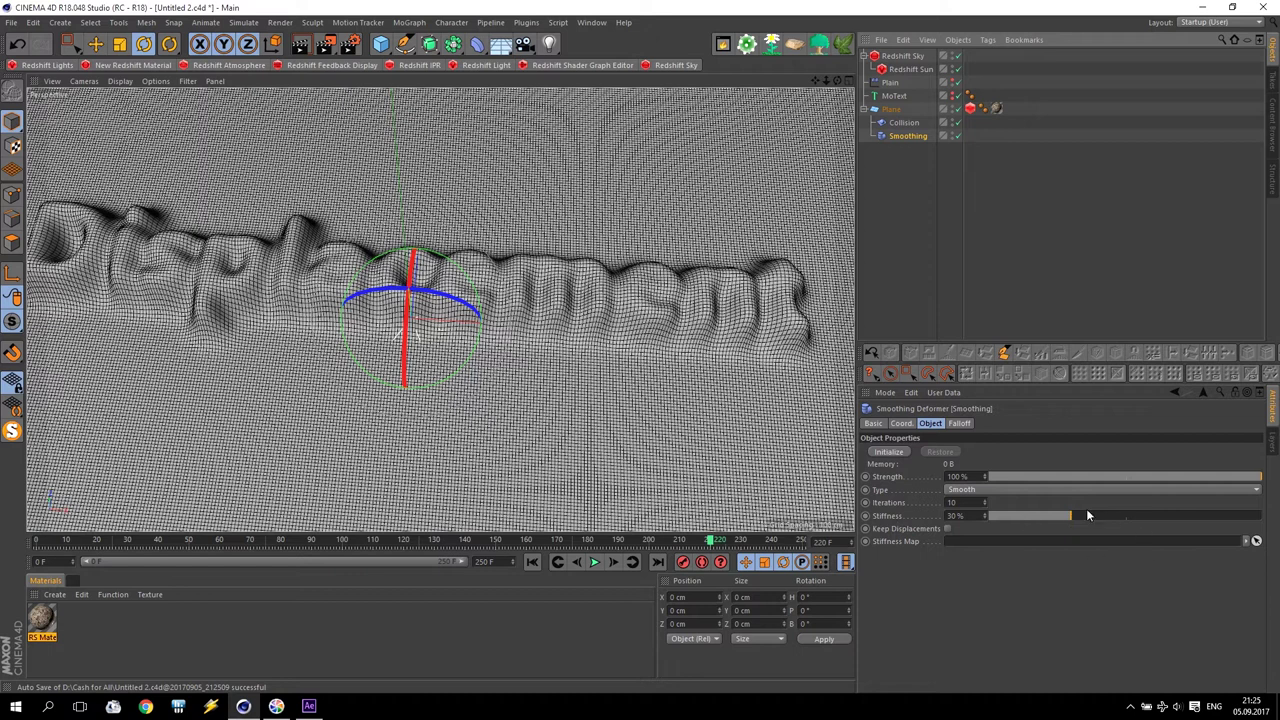
pyautogui.click(901, 423)
pyautogui.click(935, 425)
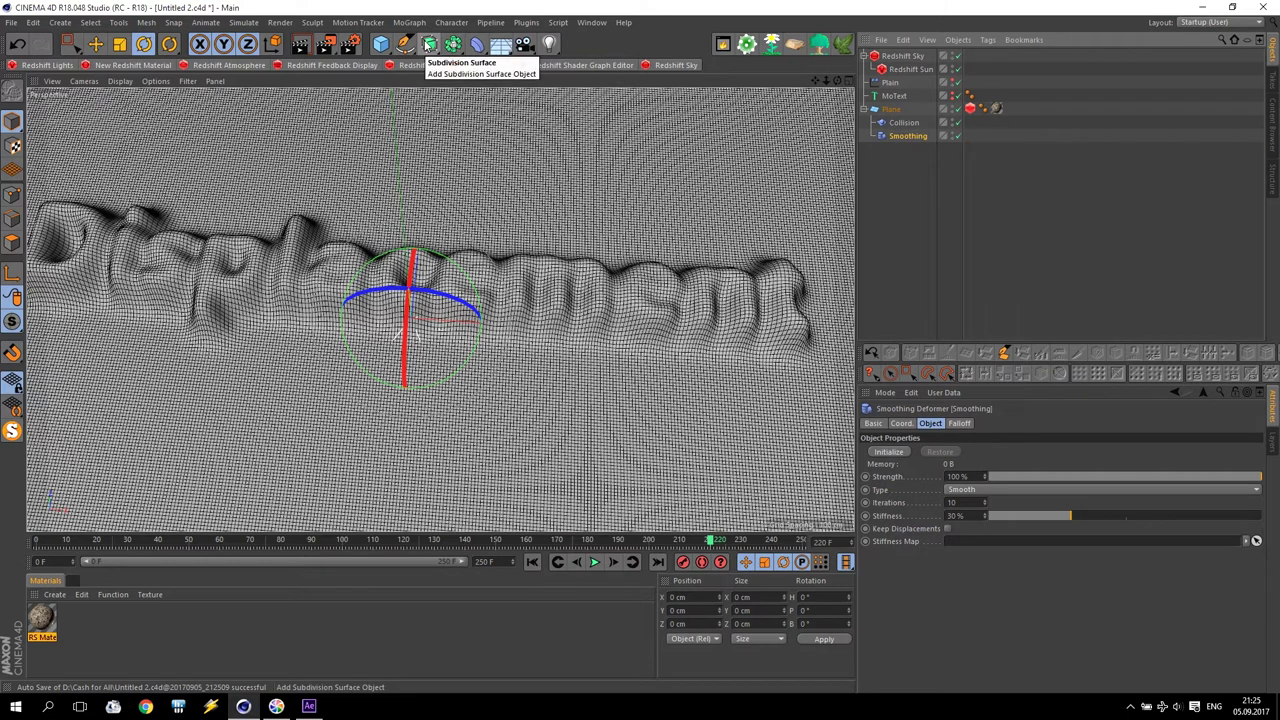
# - Add a Subdivision Surface, make the Plane its child and set Subdivision Renderer to 2
pyautogui.click(428, 44)
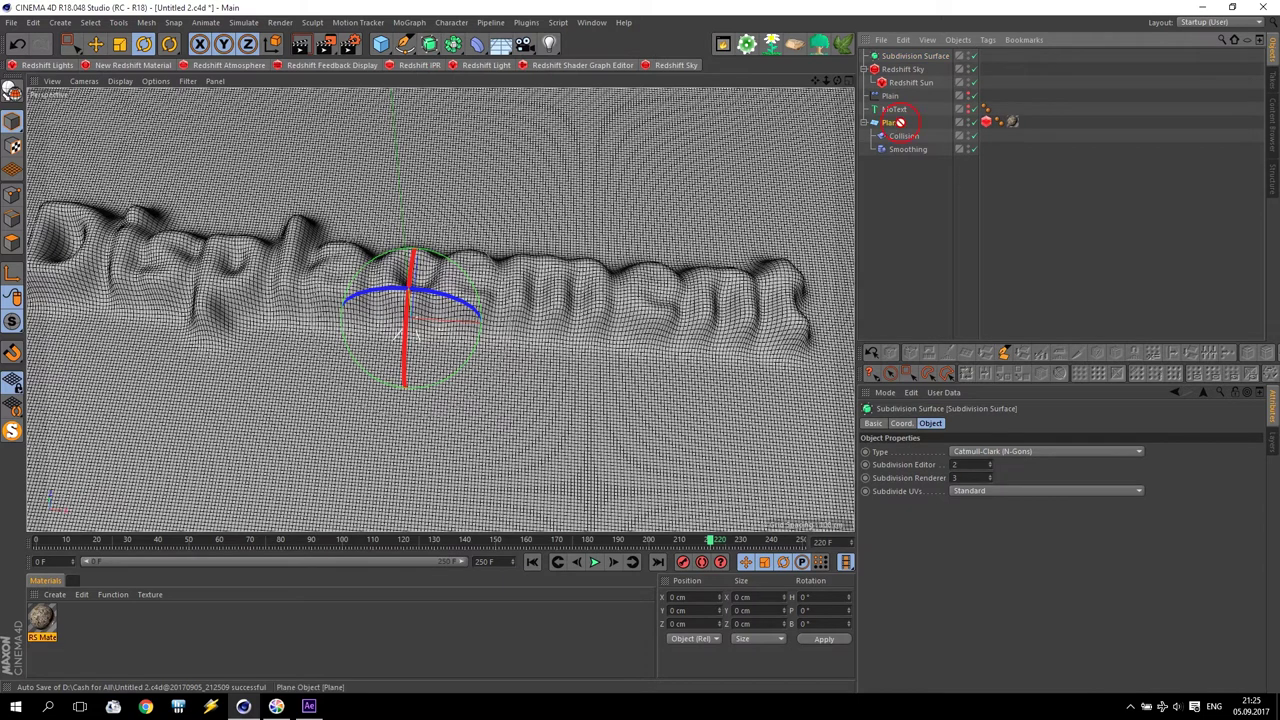
pyautogui.moveTo(980, 66); pyautogui.dragTo(930, 55)
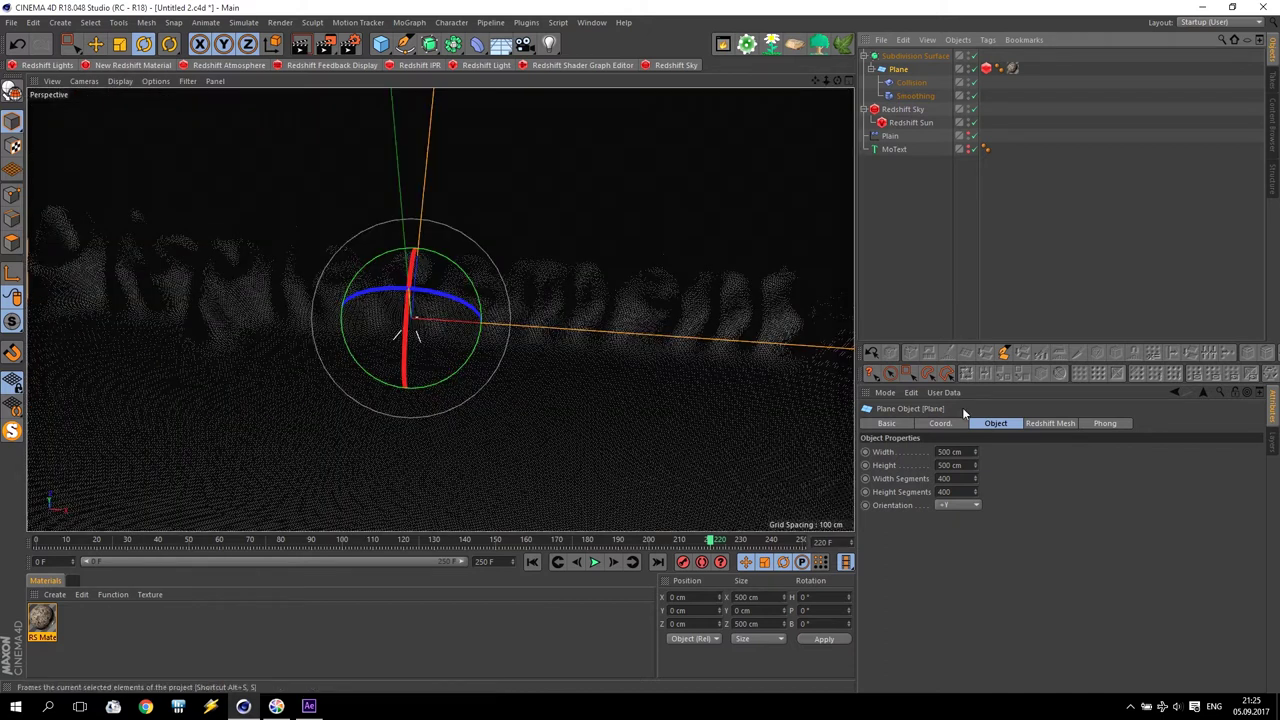
pyautogui.click(913, 56)
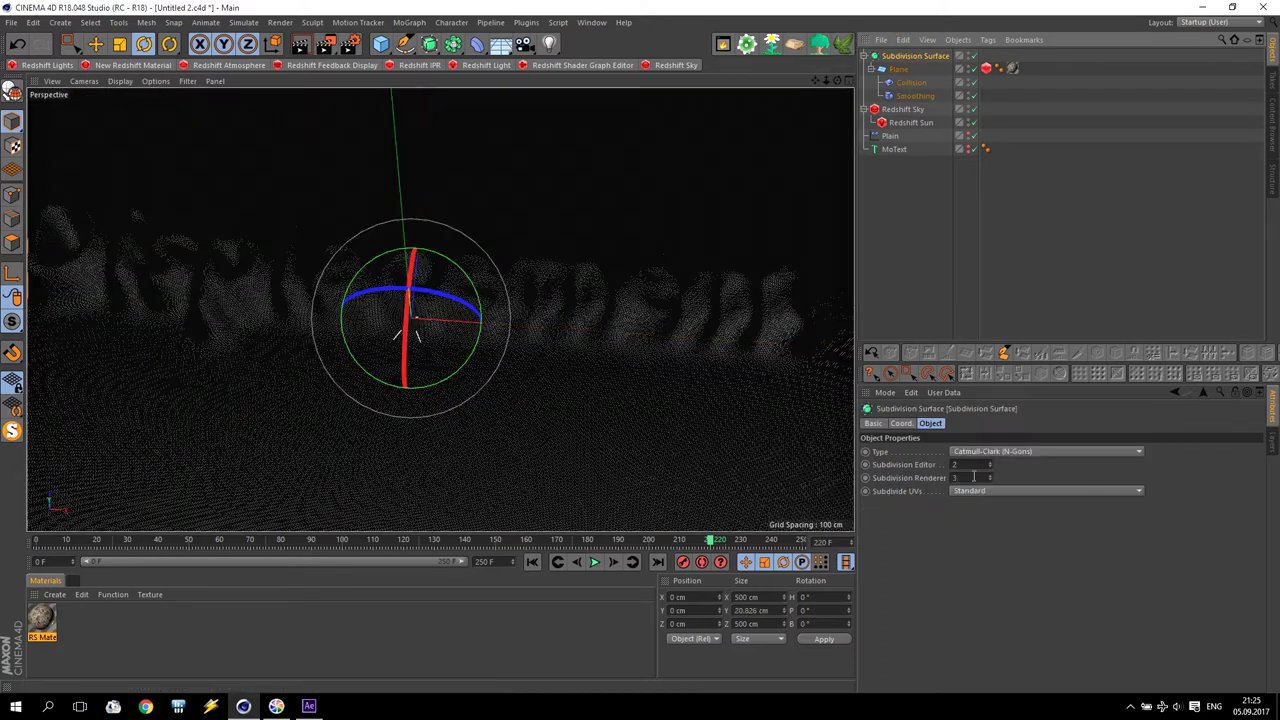
pyautogui.doubleClick(973, 477)
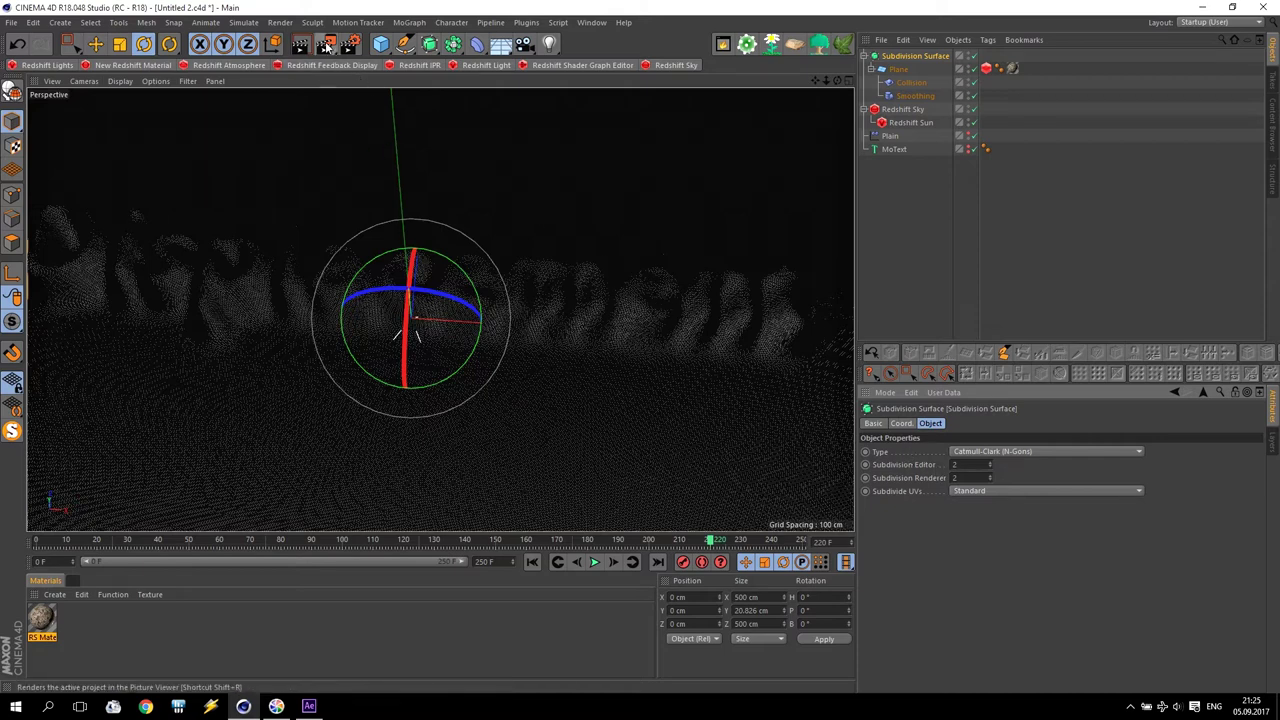
# - Move the Plane's Redshift and RS Material texture tags onto the Subdivision Surface and render the frame to the Picture Viewer
pyautogui.moveTo(985, 72); pyautogui.dragTo(999, 56)
pyautogui.click(1000, 70)
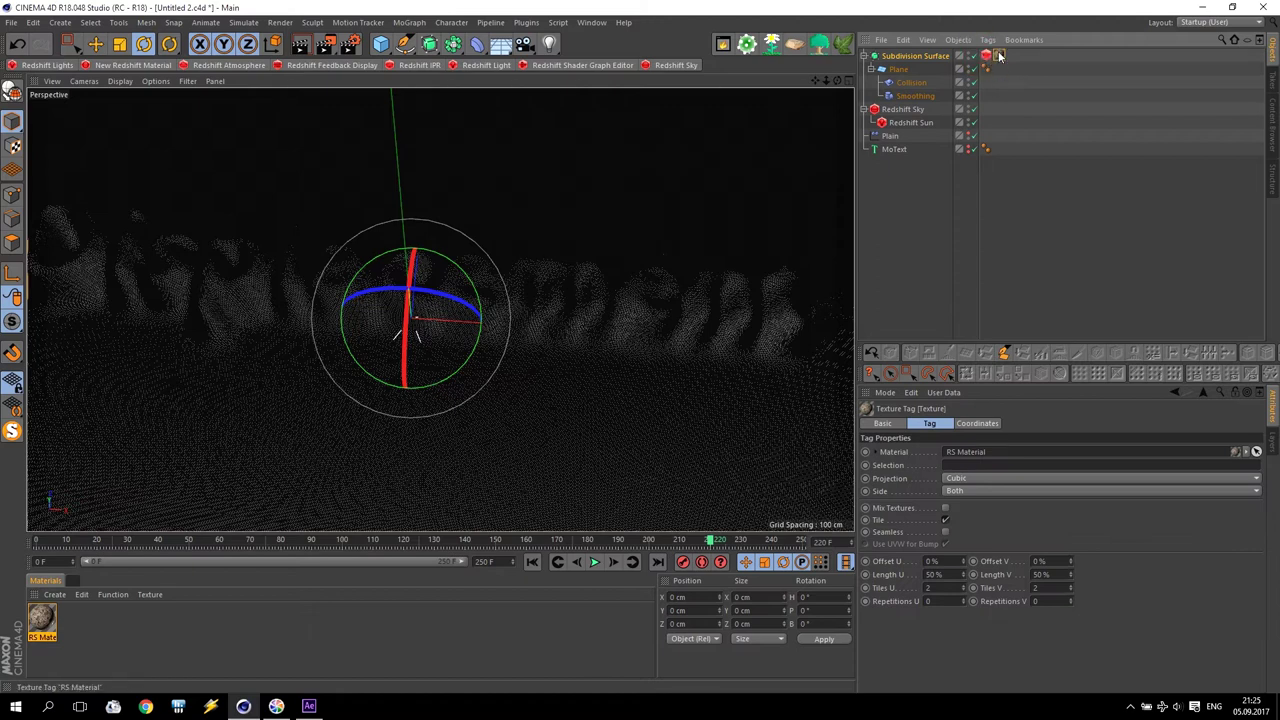
pyautogui.click(924, 57)
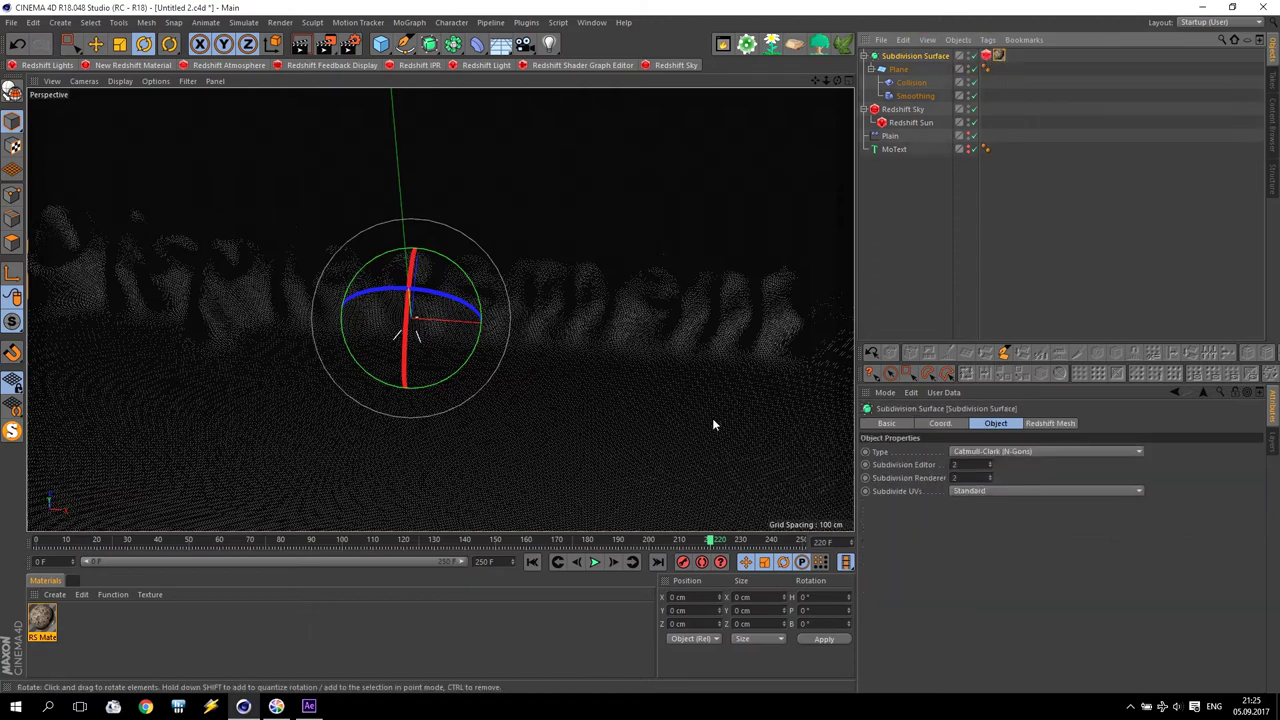
pyautogui.click(327, 47)
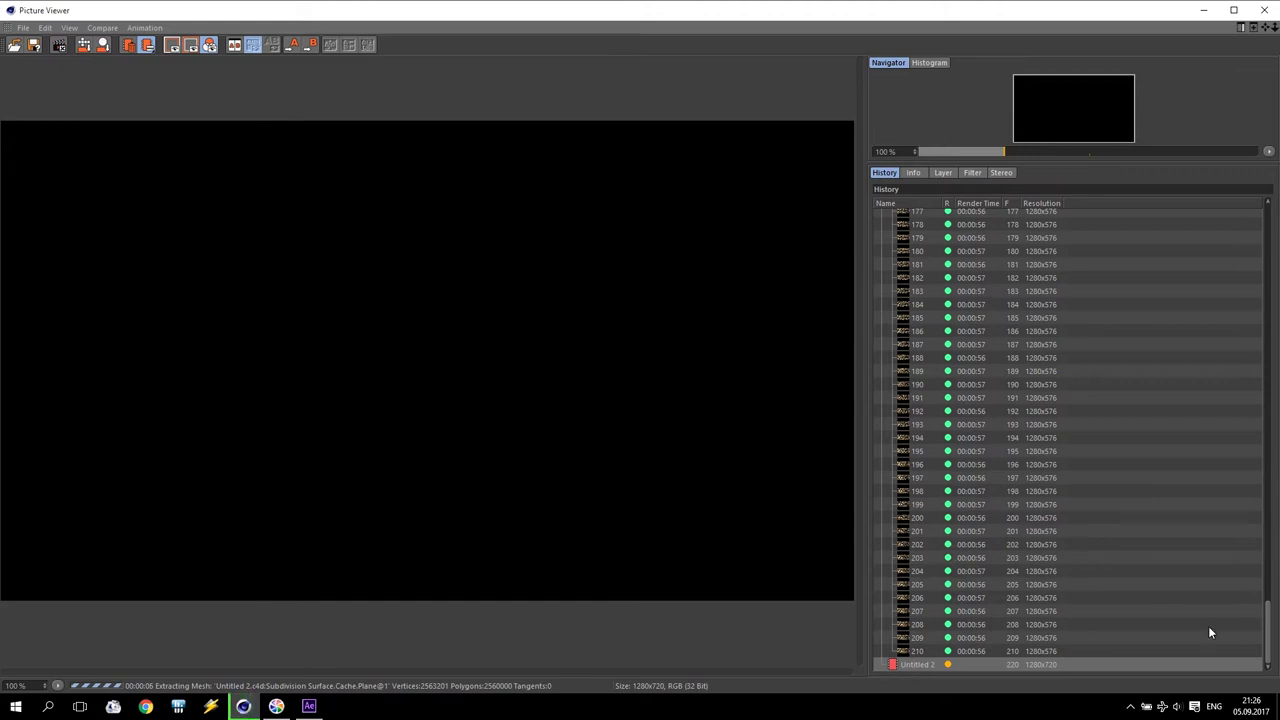
# - Review the rendered frames of the Disp sequence in the render history, then return to the current Untitled 2 render
pyautogui.moveTo(1268, 643); pyautogui.dragTo(1275, 380)
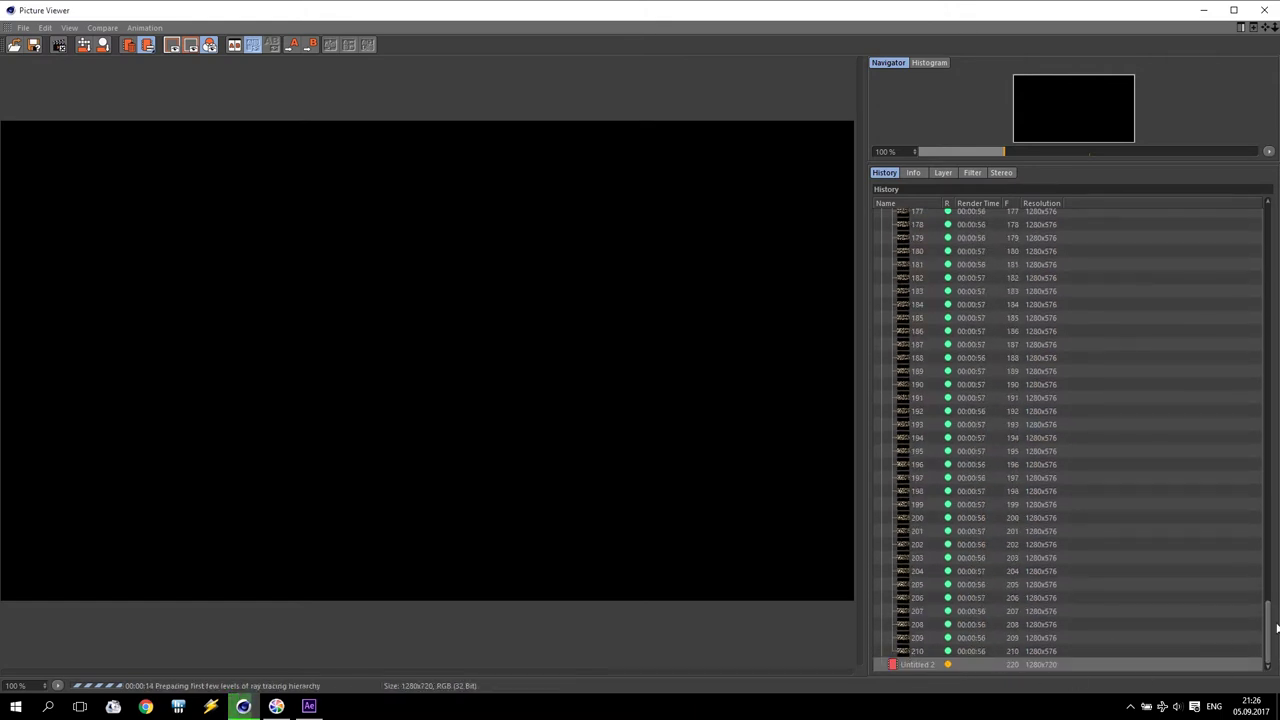
pyautogui.moveTo(1268, 630); pyautogui.dragTo(1277, 290)
pyautogui.click(975, 397)
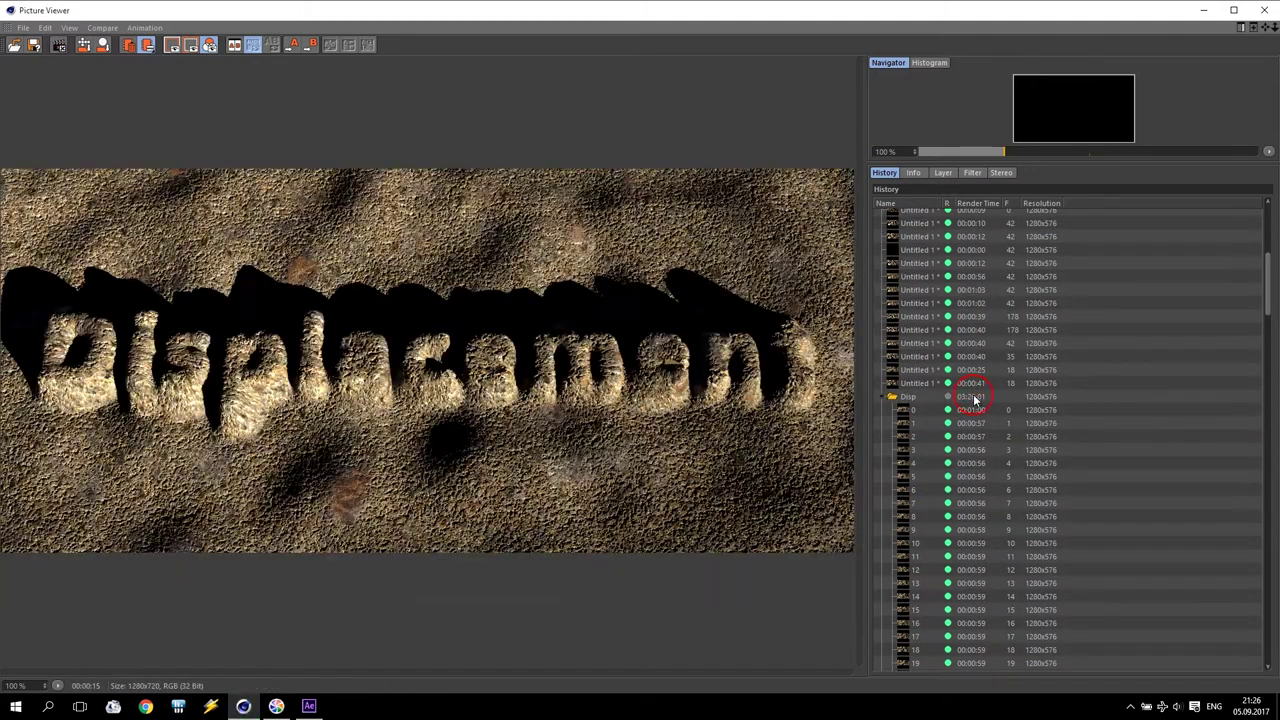
pyautogui.click(972, 423)
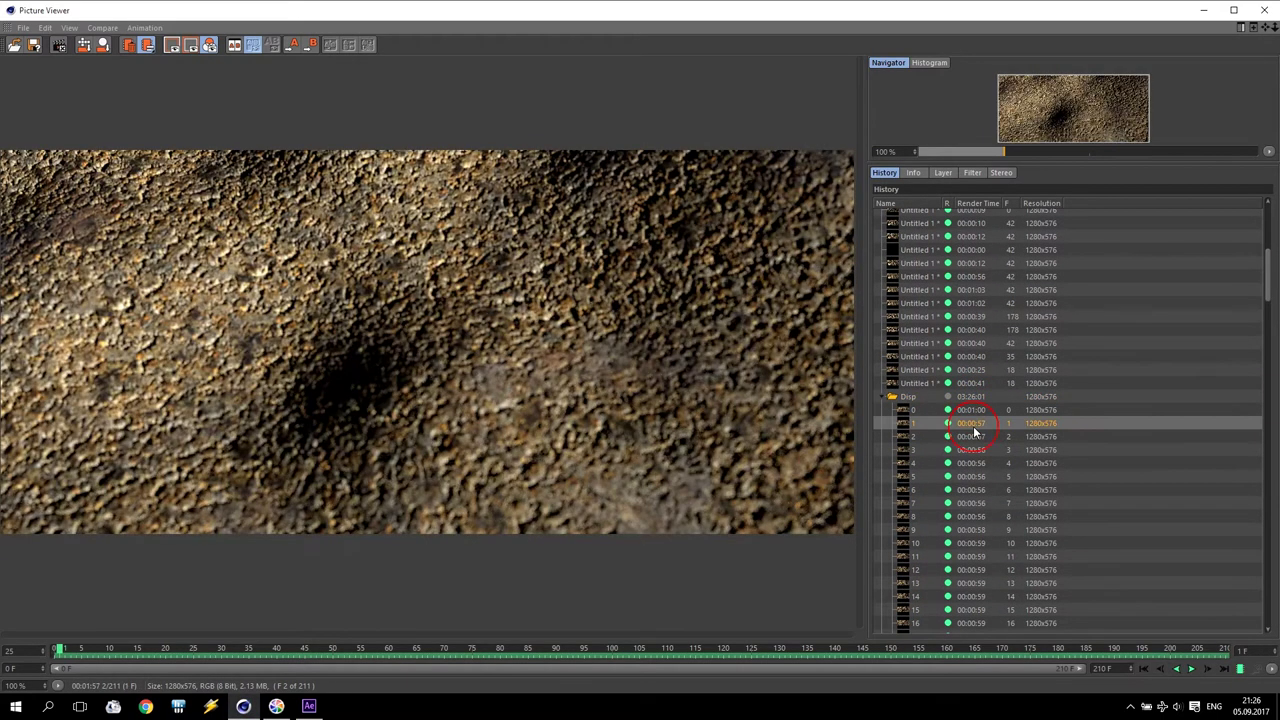
pyautogui.click(976, 450)
pyautogui.click(981, 509)
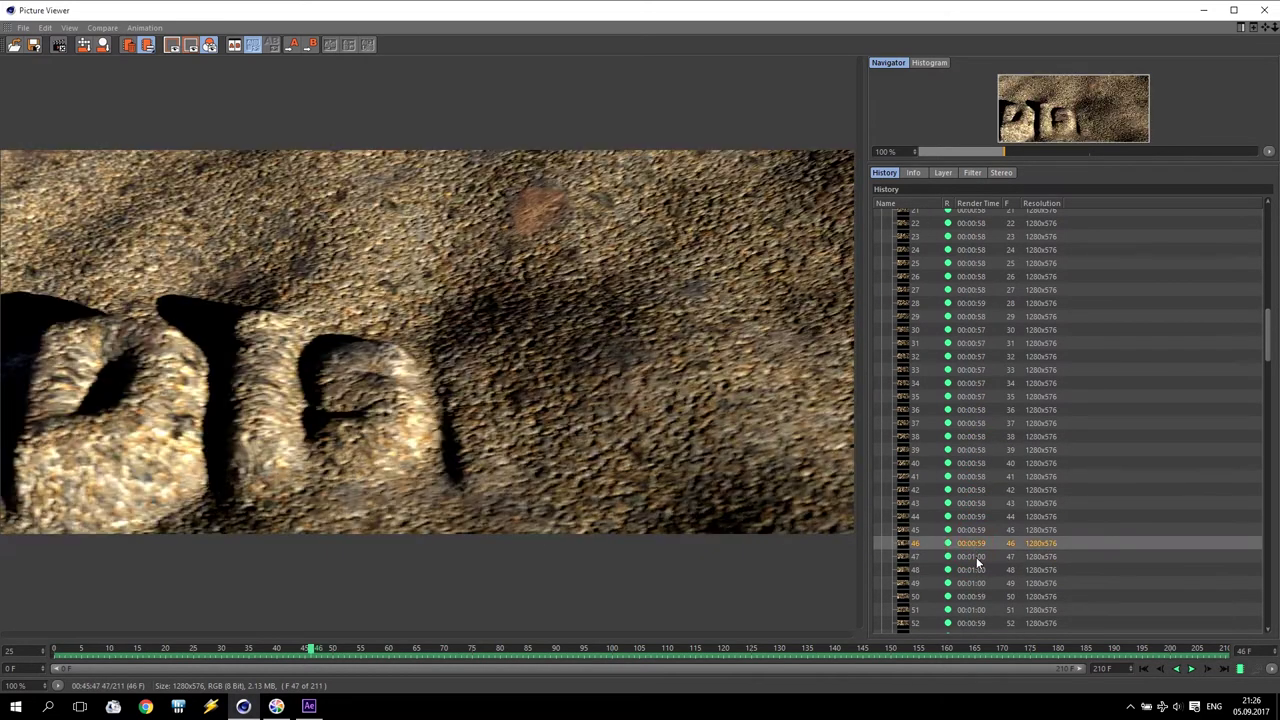
pyautogui.click(974, 584)
pyautogui.scroll(-8, 981, 587)
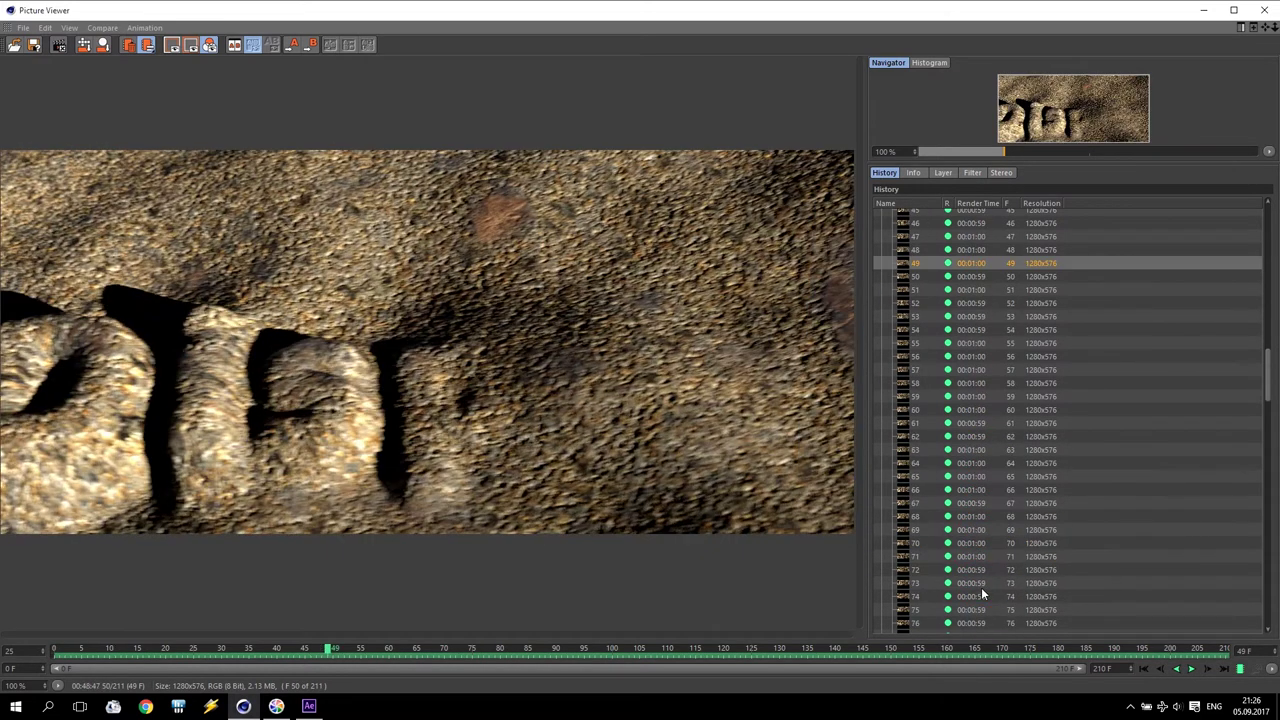
pyautogui.click(970, 530)
pyautogui.scroll(-10, 975, 565)
pyautogui.click(972, 566)
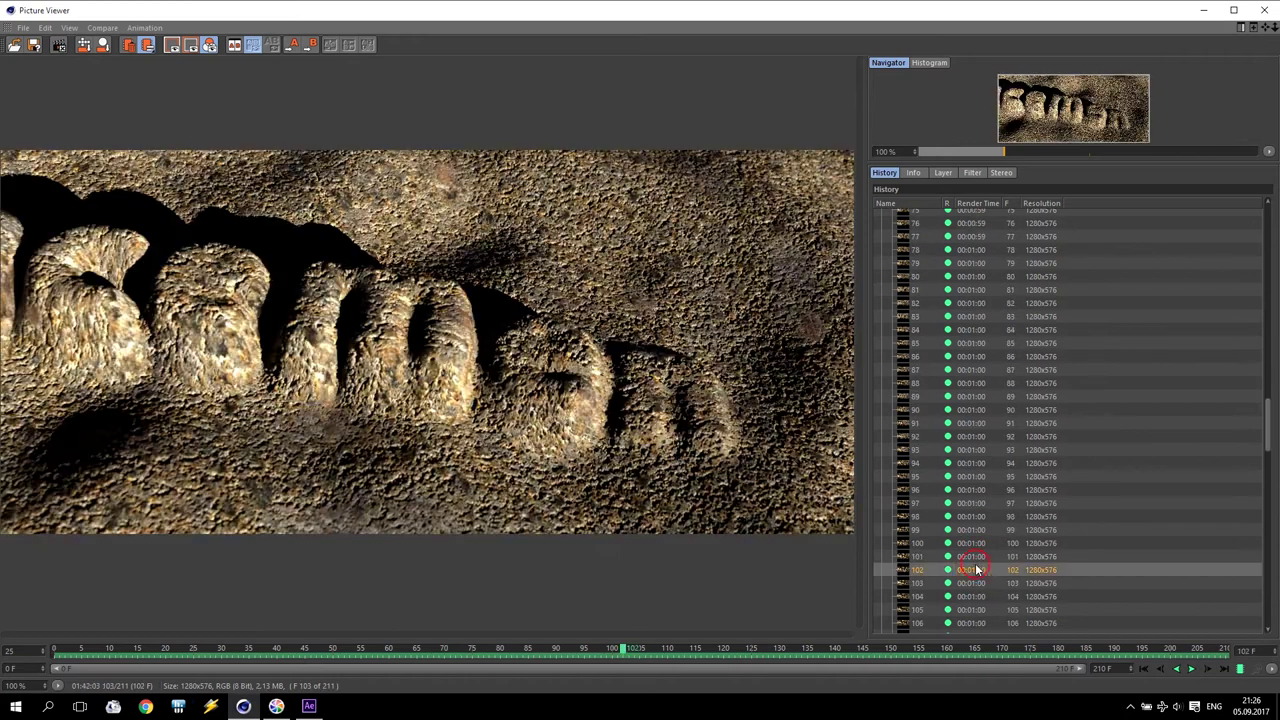
pyautogui.click(980, 600)
pyautogui.scroll(-10, 980, 600)
pyautogui.click(971, 543)
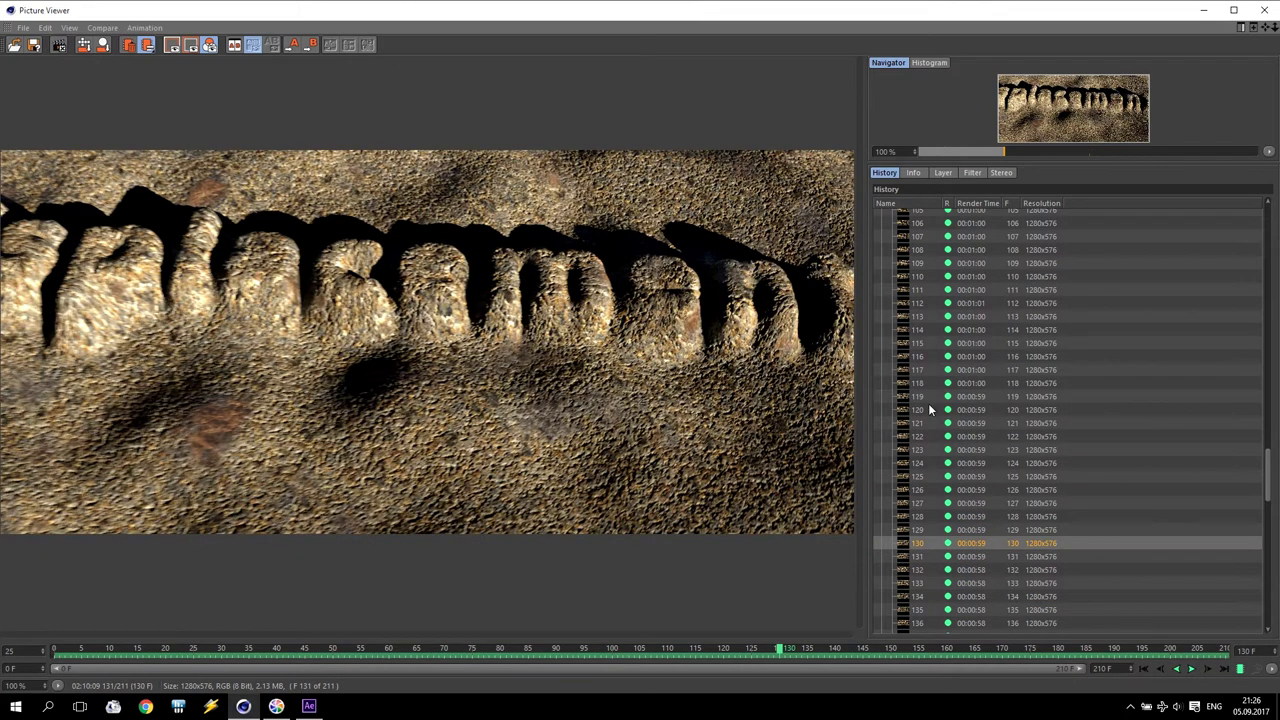
pyautogui.moveTo(1278, 462); pyautogui.dragTo(1245, 632)
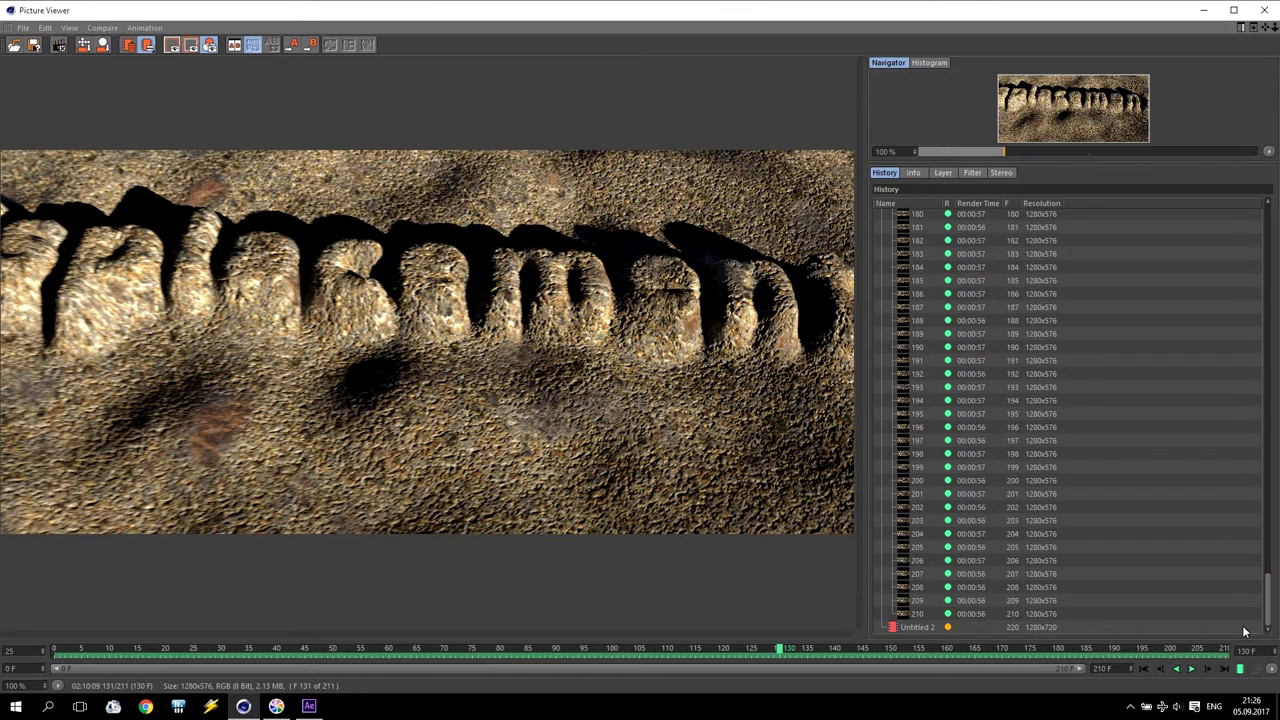
pyautogui.click(920, 627)
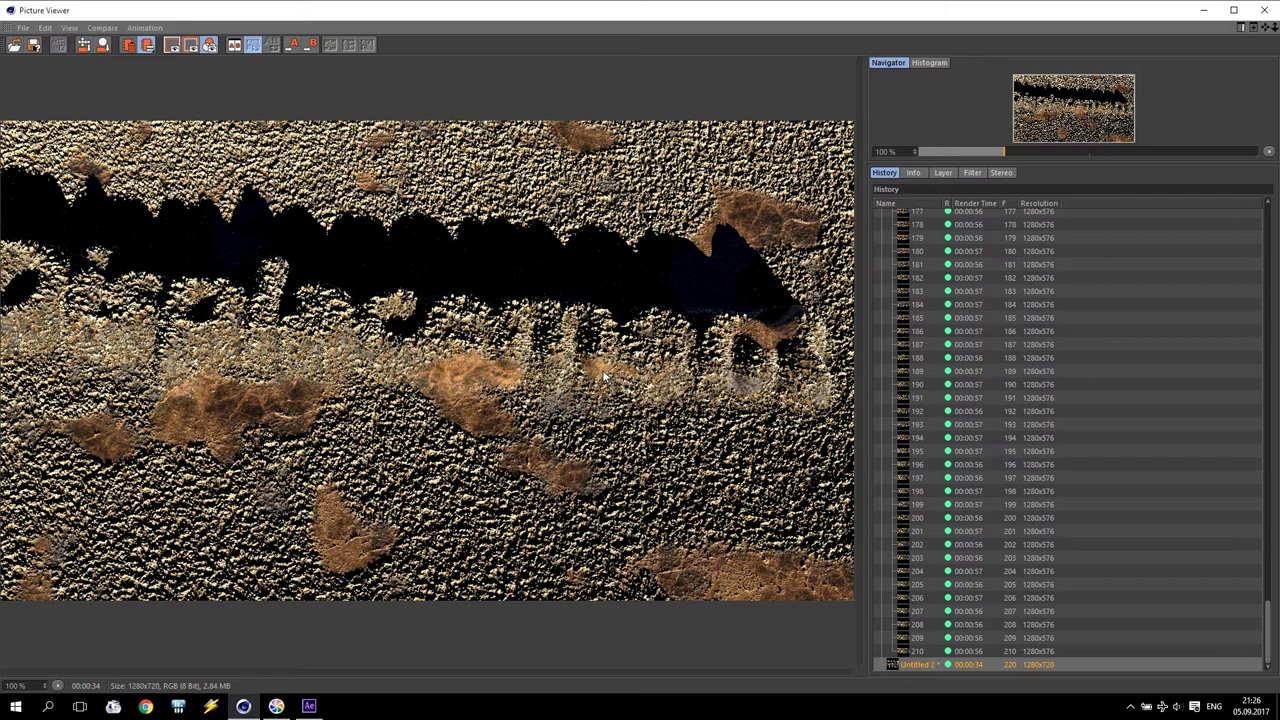
# - Rotate the Redshift Sun to about H 196.3°, P -19.9°, B 171.7° and render the frame to the Picture Viewer
pyautogui.click(1264, 9)
pyautogui.moveTo(540, 322); pyautogui.dragTo(552, 289)
pyautogui.moveTo(816, 80); pyautogui.dragTo(687, 243)
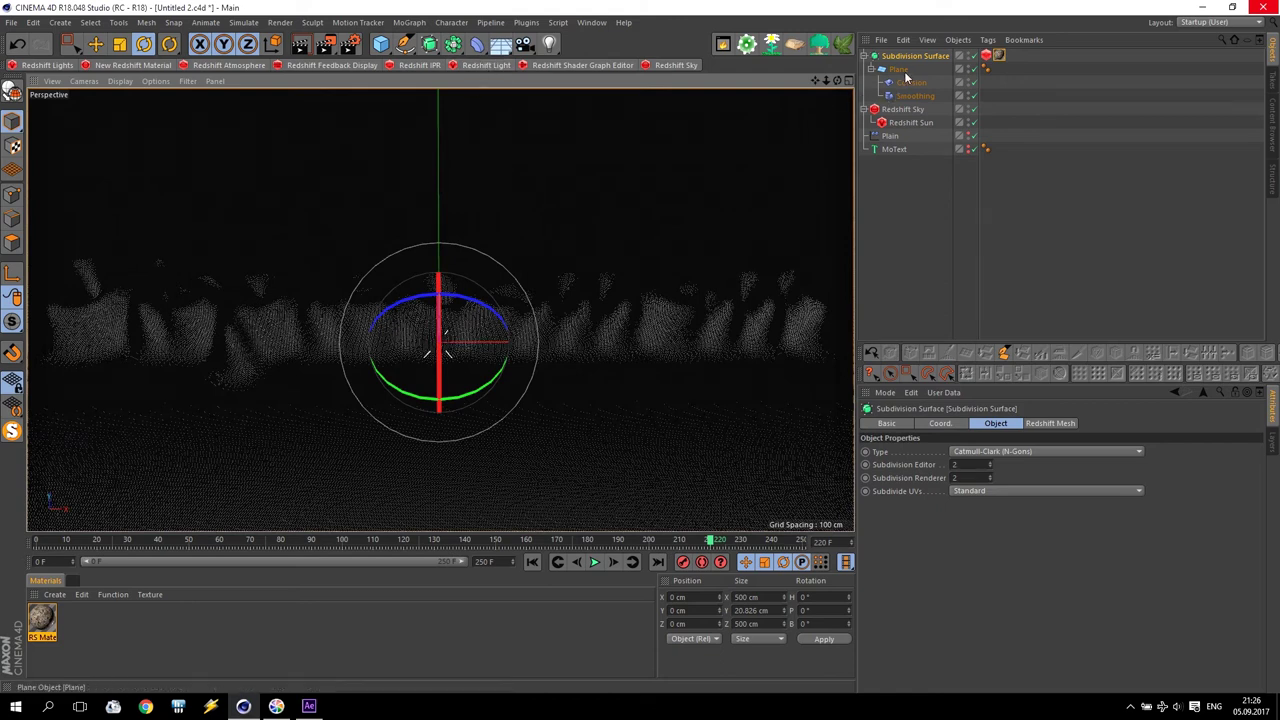
pyautogui.click(905, 122)
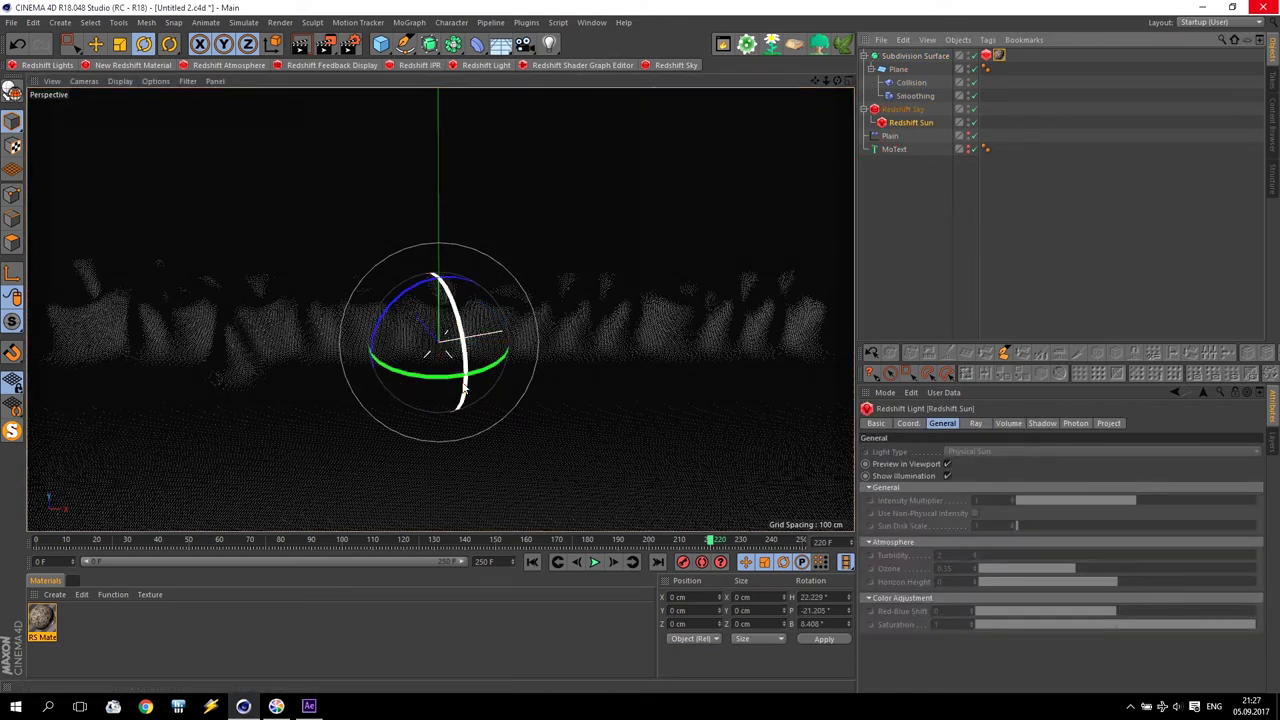
pyautogui.moveTo(465, 395); pyautogui.dragTo(426, 242)
pyautogui.moveTo(457, 357); pyautogui.dragTo(421, 266)
pyautogui.click(326, 44)
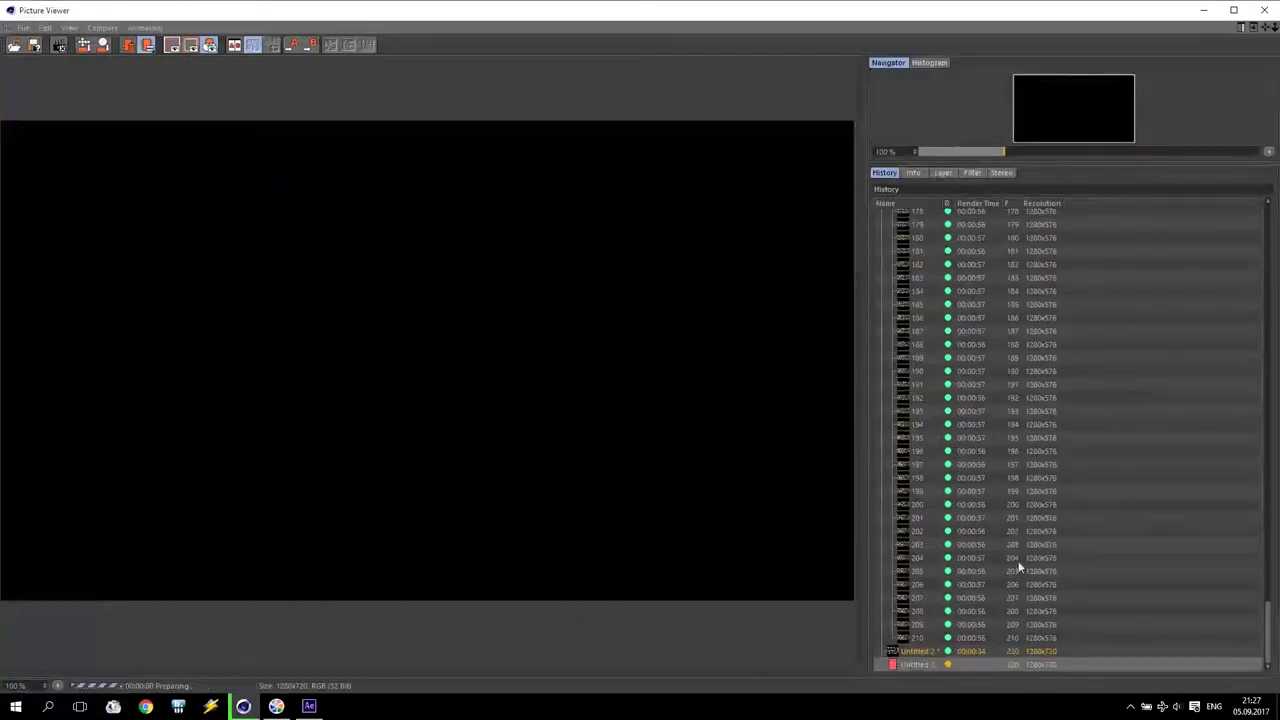
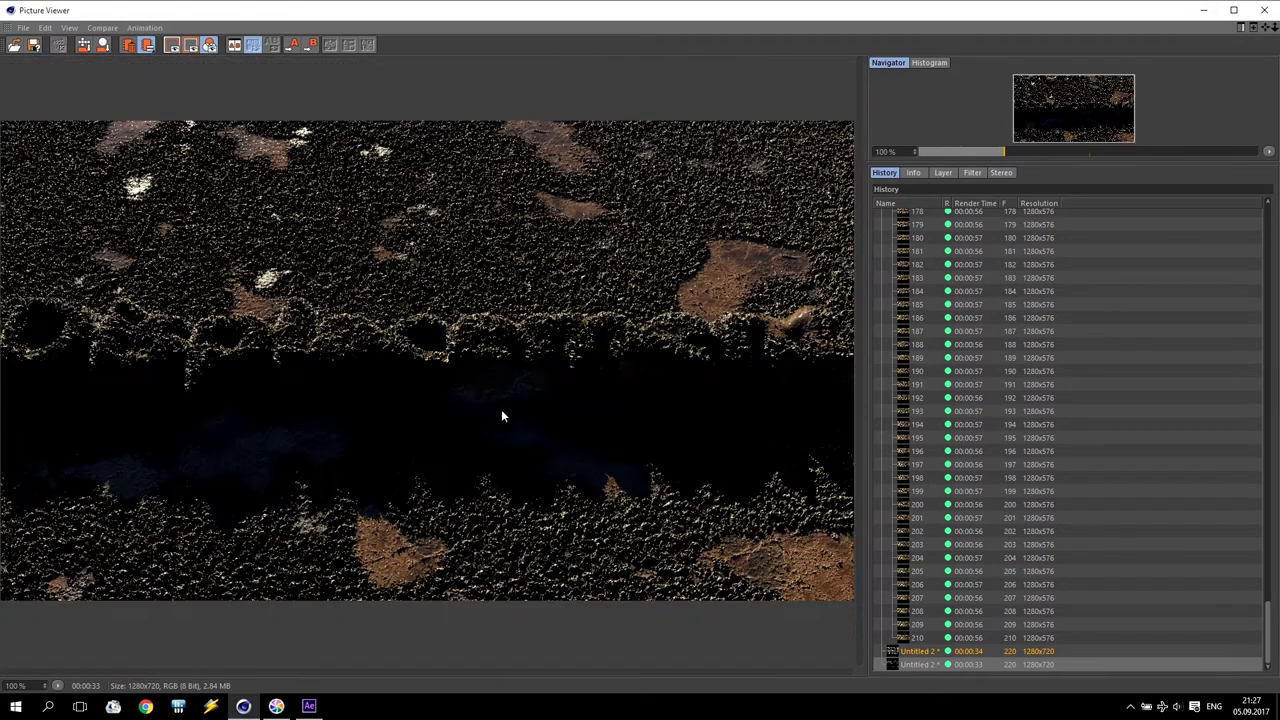
# - Open the Redshift IPR preview clear of the rotation gizmo and rotate the Redshift Sun further around its red axis
pyautogui.click(1264, 10)
pyautogui.click(424, 65)
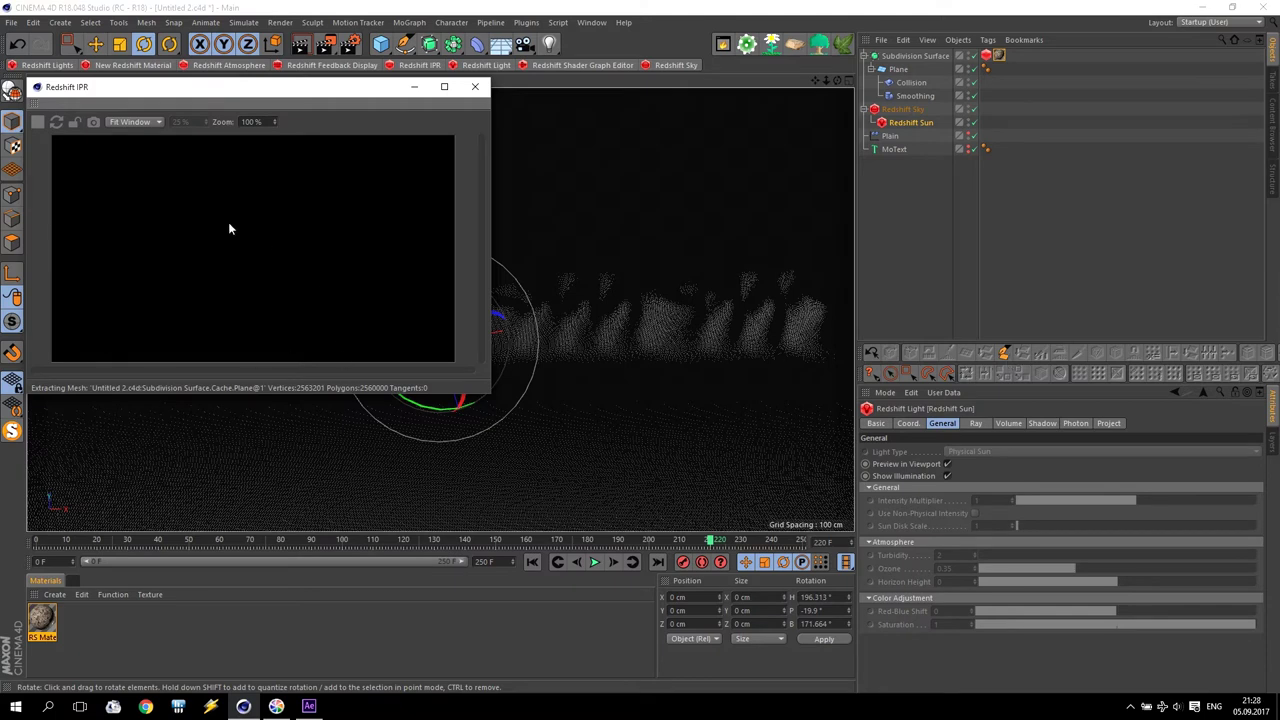
pyautogui.moveTo(817, 354); pyautogui.dragTo(898, 381)
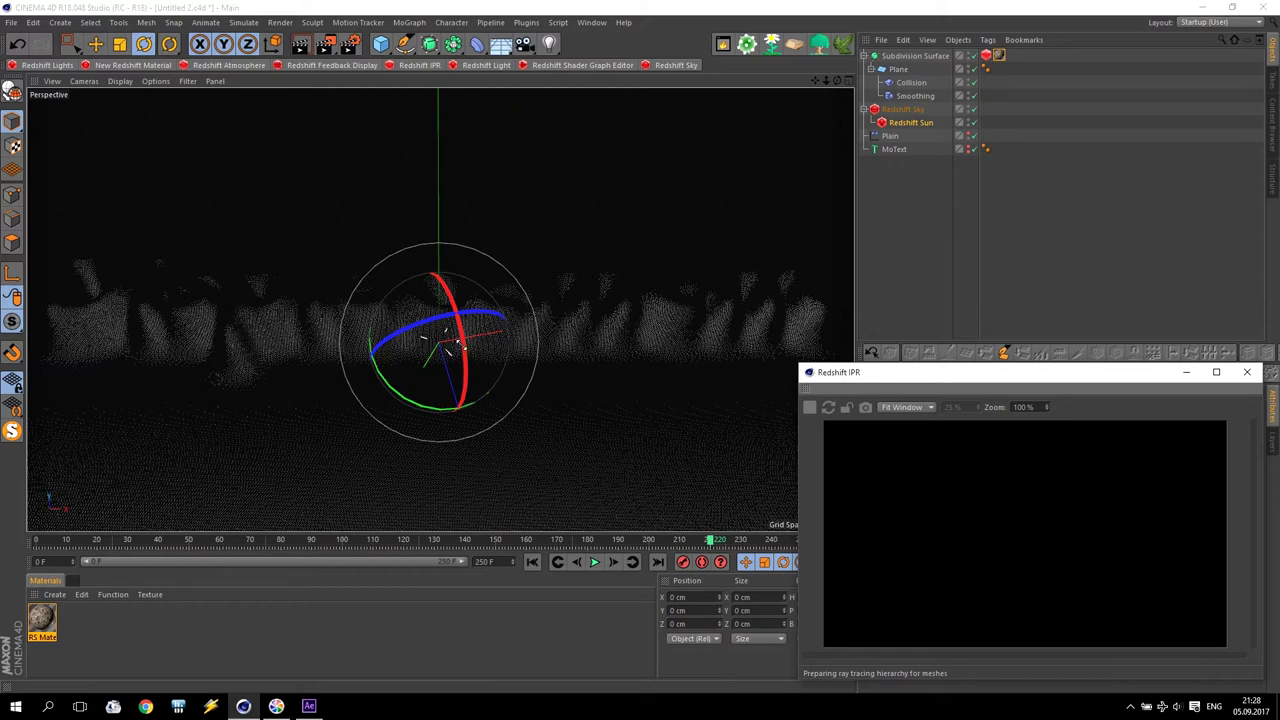
pyautogui.moveTo(903, 109); pyautogui.dragTo(893, 142)
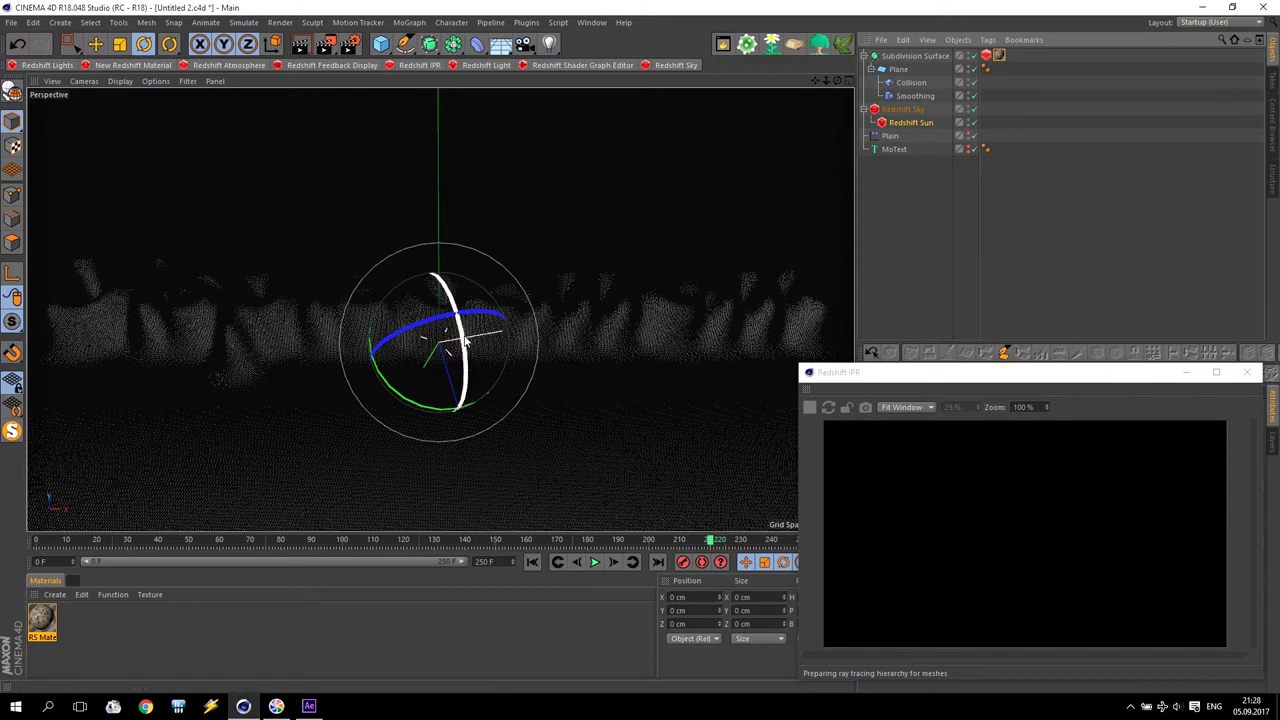
pyautogui.moveTo(463, 340); pyautogui.dragTo(513, 345)
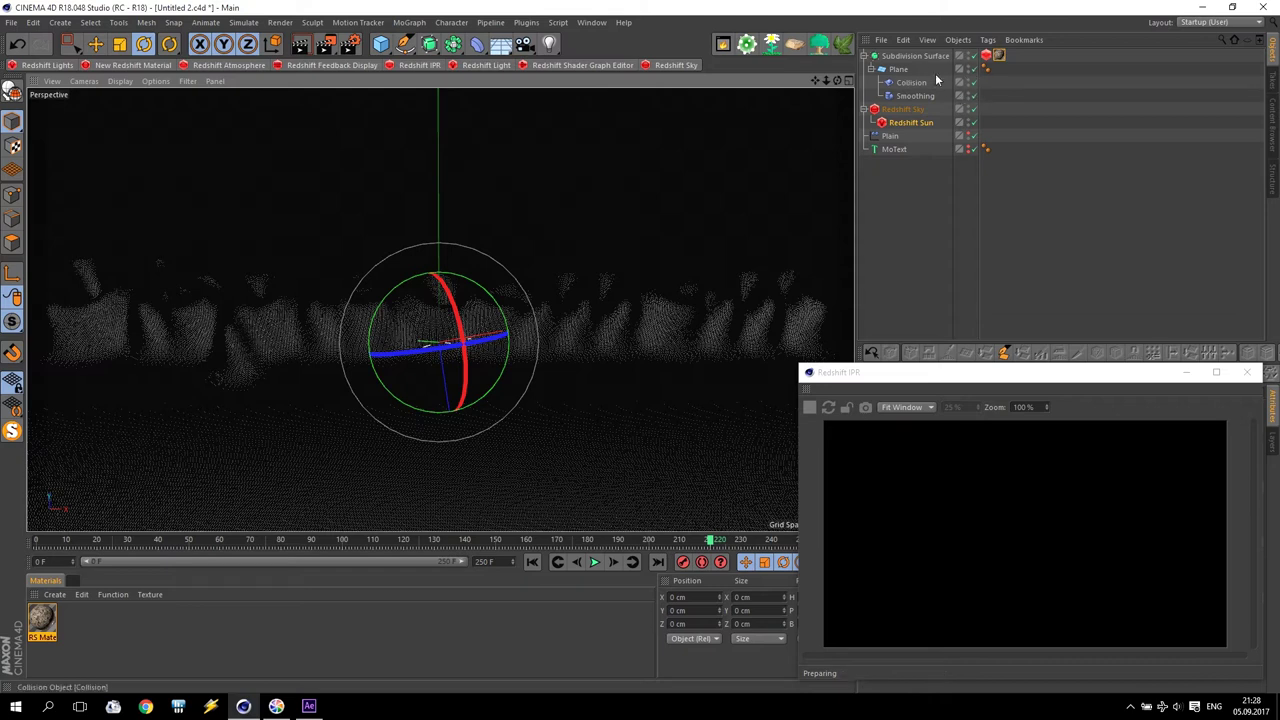
# - Disable the Smoothing deformer and the Subdivision Surface
pyautogui.click(973, 95)
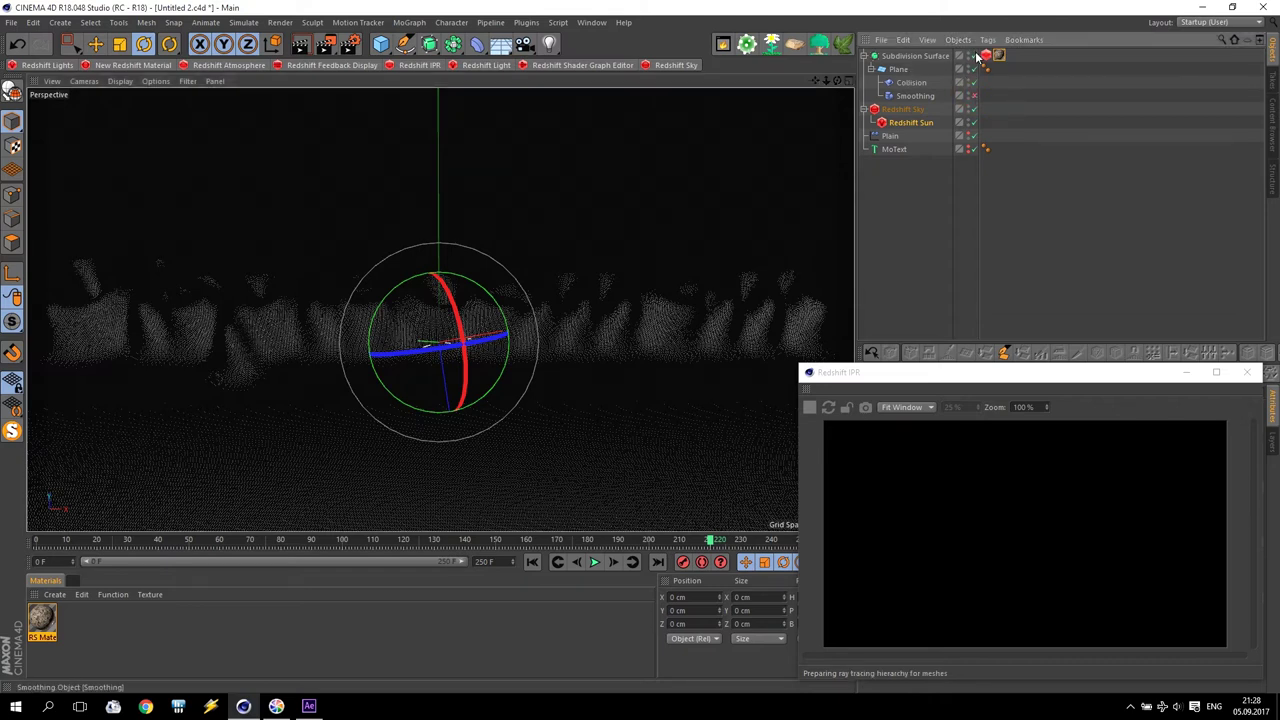
pyautogui.click(976, 57)
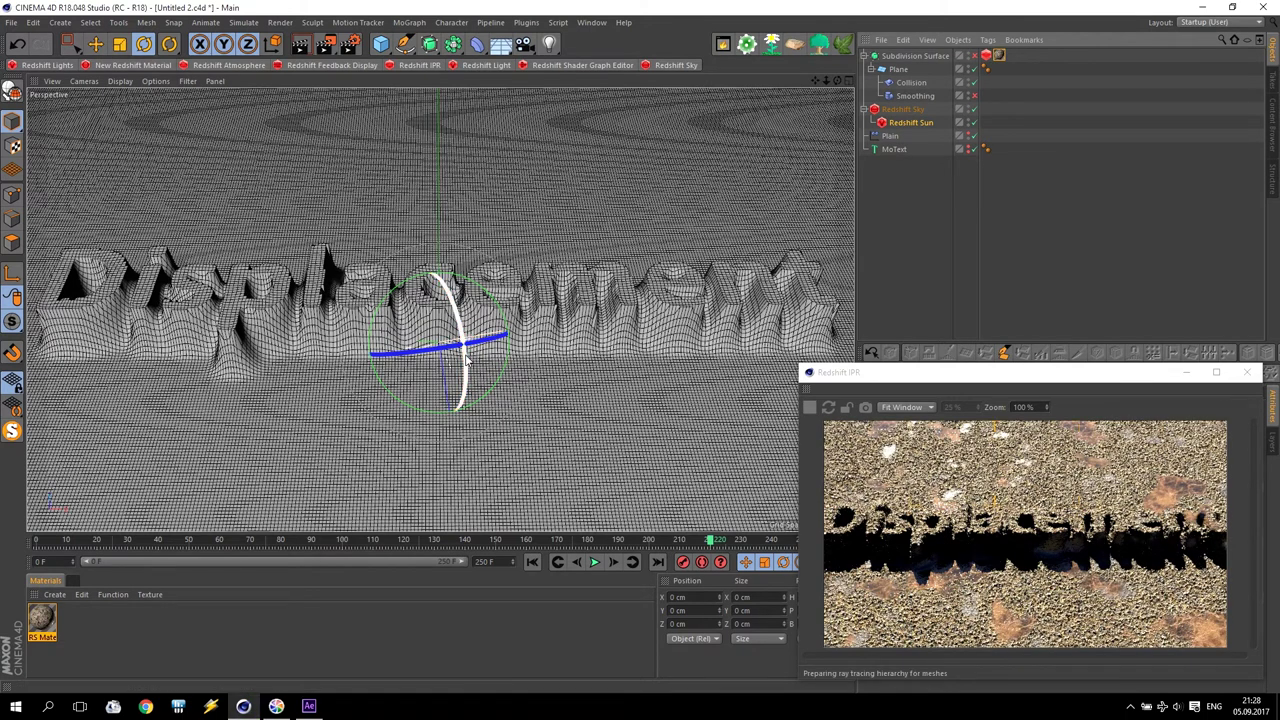
# - Rotate the Redshift Sun on its different axes to about H -164.8°, P -19.5°, B -101.3°, checking the shadows in the IPR
pyautogui.moveTo(462, 340); pyautogui.dragTo(471, 397)
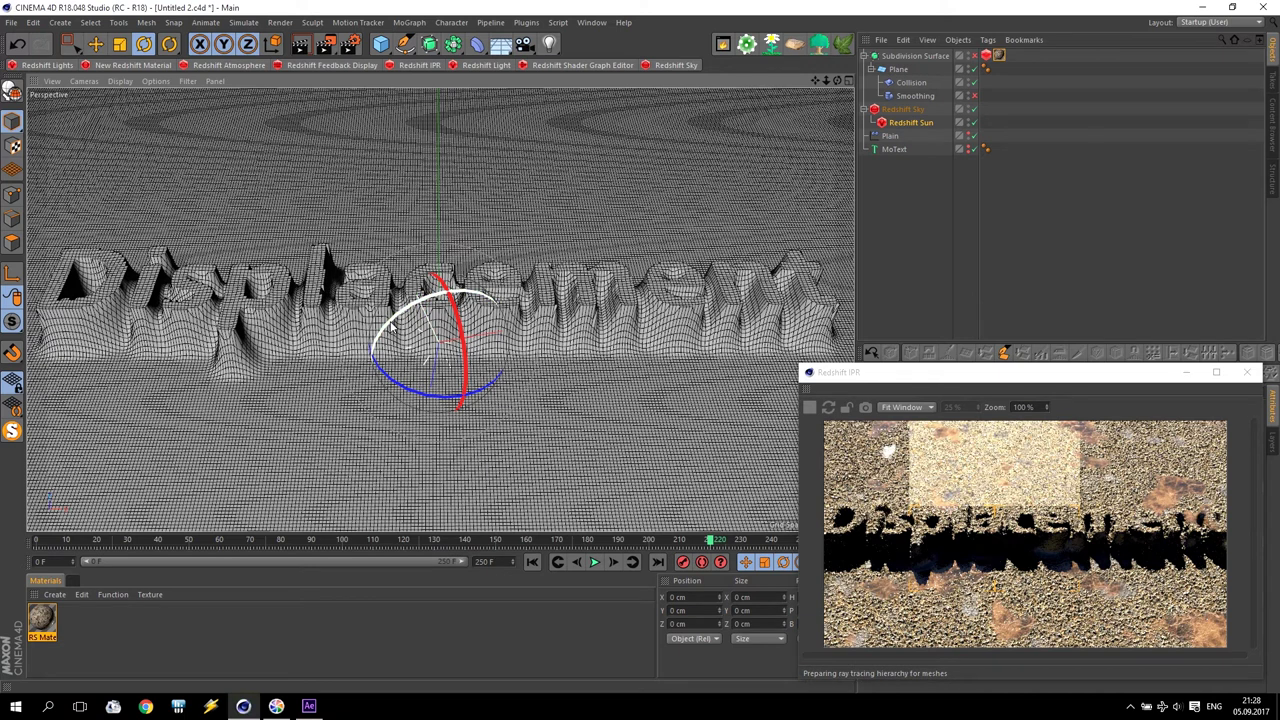
pyautogui.moveTo(458, 330); pyautogui.dragTo(470, 399)
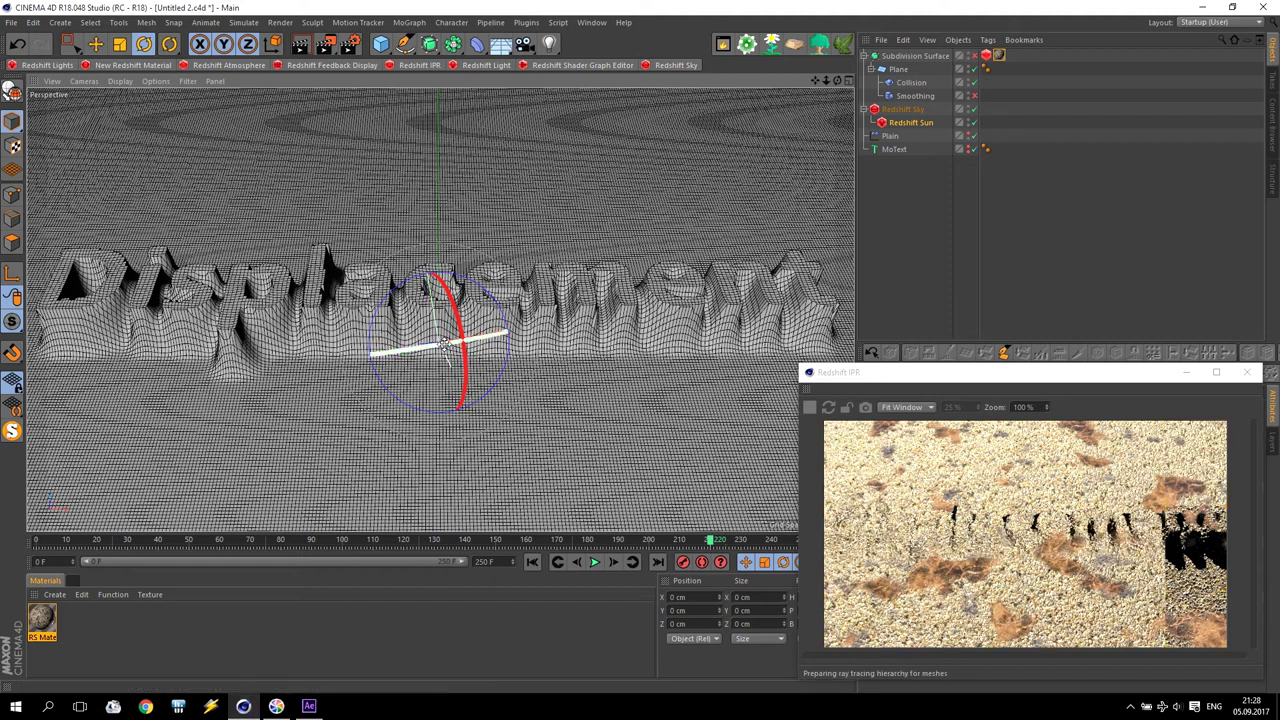
pyautogui.moveTo(440, 346); pyautogui.dragTo(350, 352)
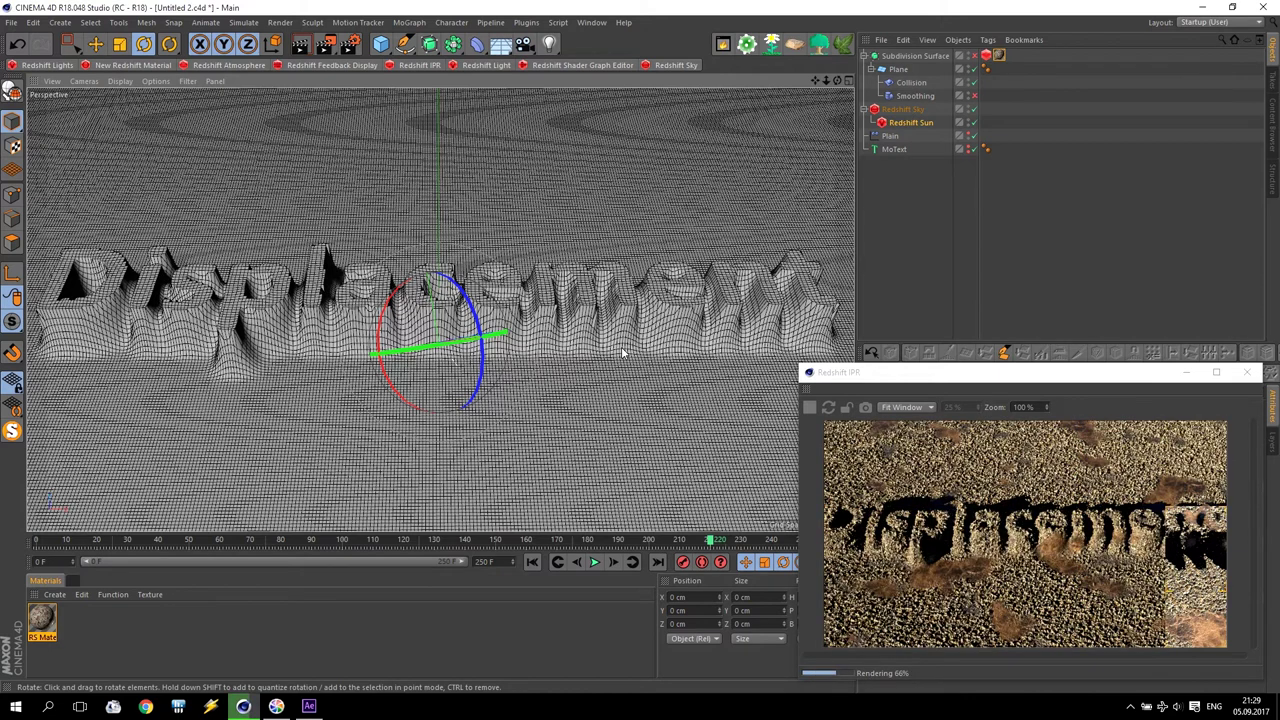
pyautogui.click(378, 340)
pyautogui.moveTo(378, 340); pyautogui.dragTo(435, 325)
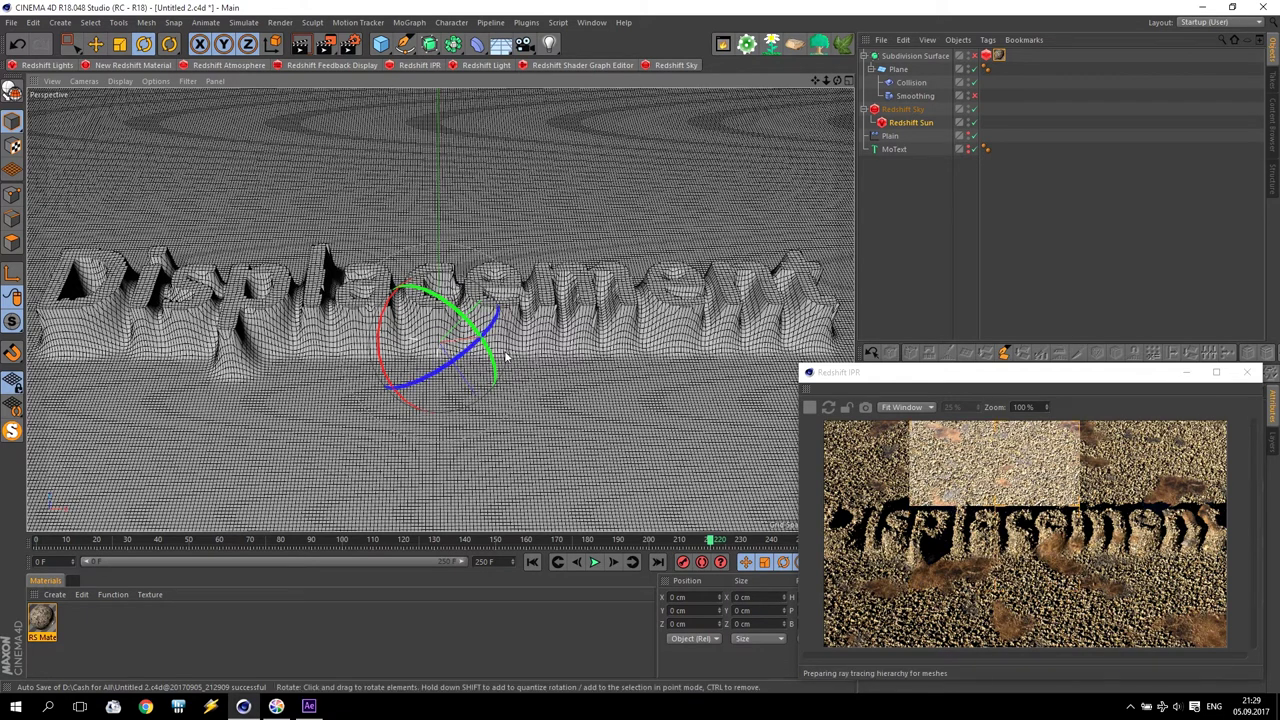
pyautogui.moveTo(495, 363); pyautogui.dragTo(396, 397)
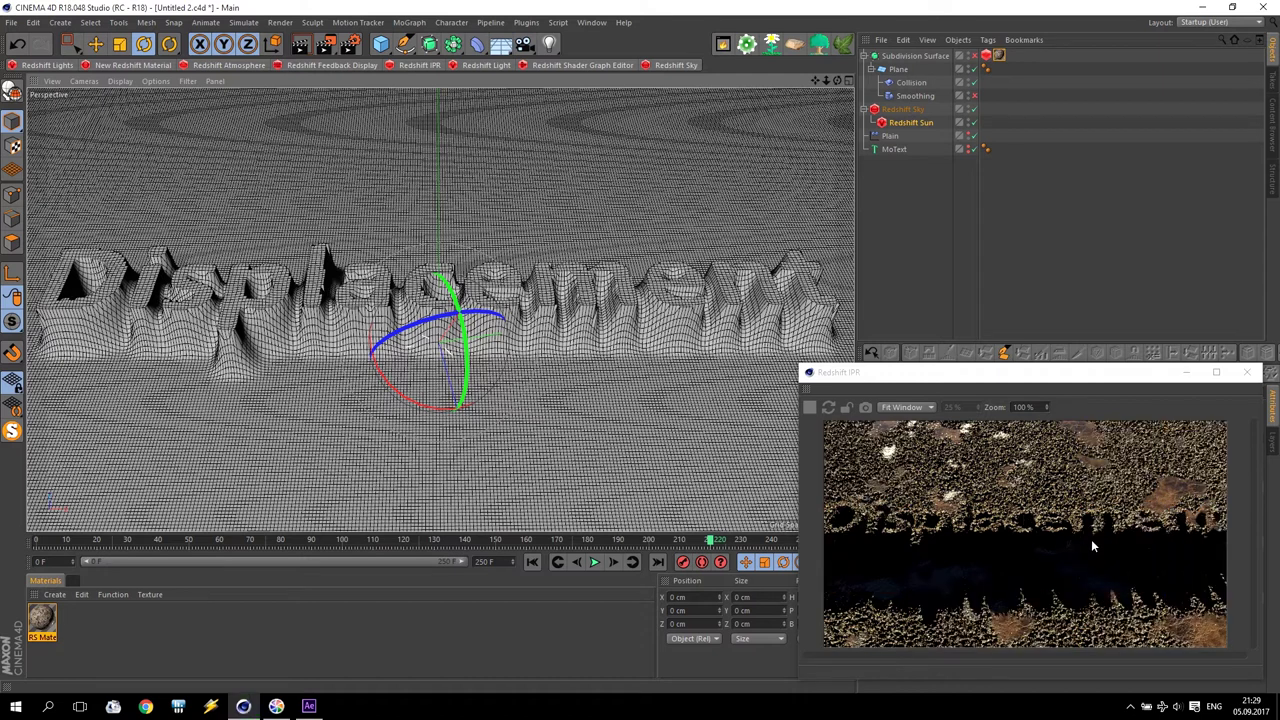
# - Enlarge the Redshift IPR preview and reframe the perspective view to look down on the Displacement text from a steeper angle
pyautogui.moveTo(801, 367); pyautogui.dragTo(443, 156)
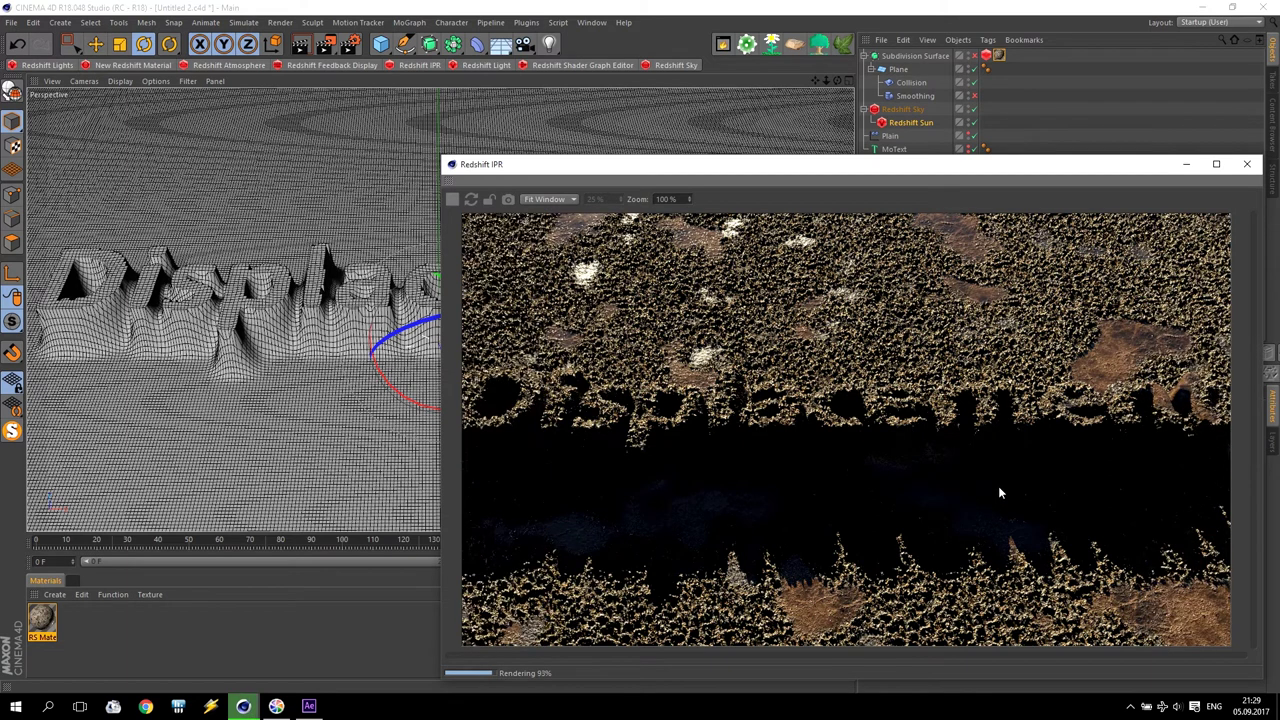
pyautogui.click(1187, 164)
pyautogui.scroll(3, 440, 310)
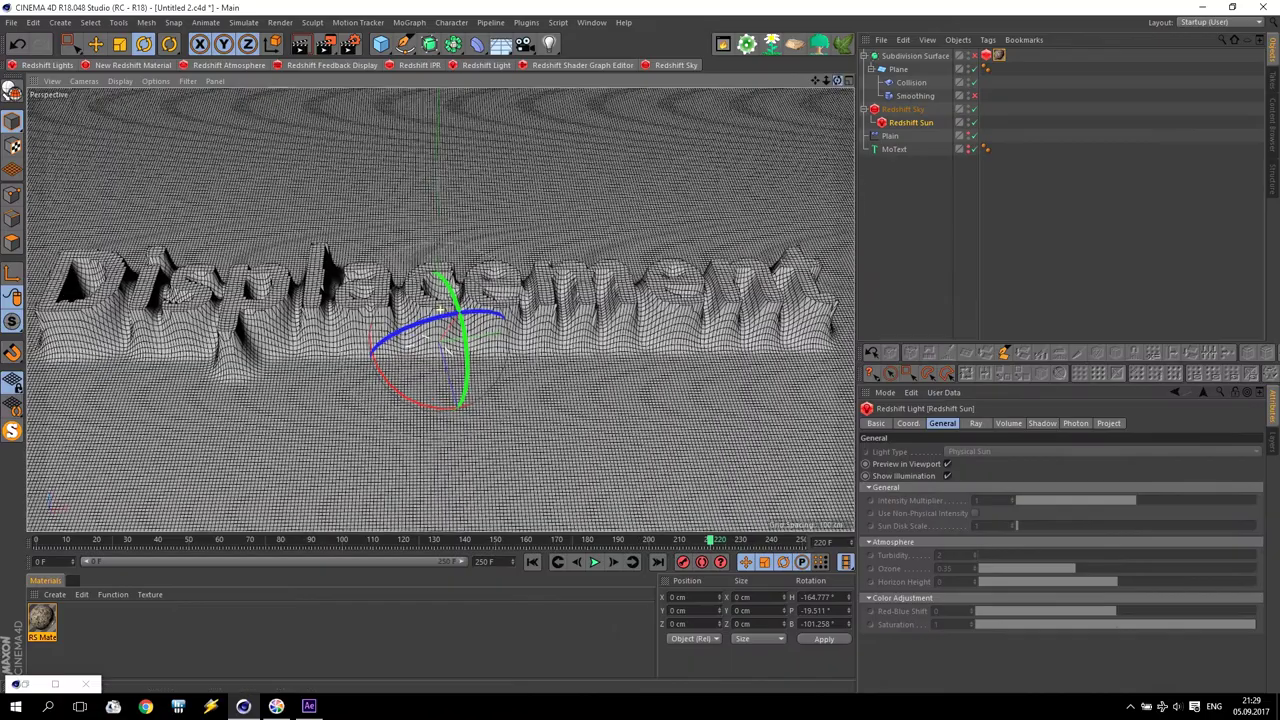
pyautogui.scroll(5, 440, 310)
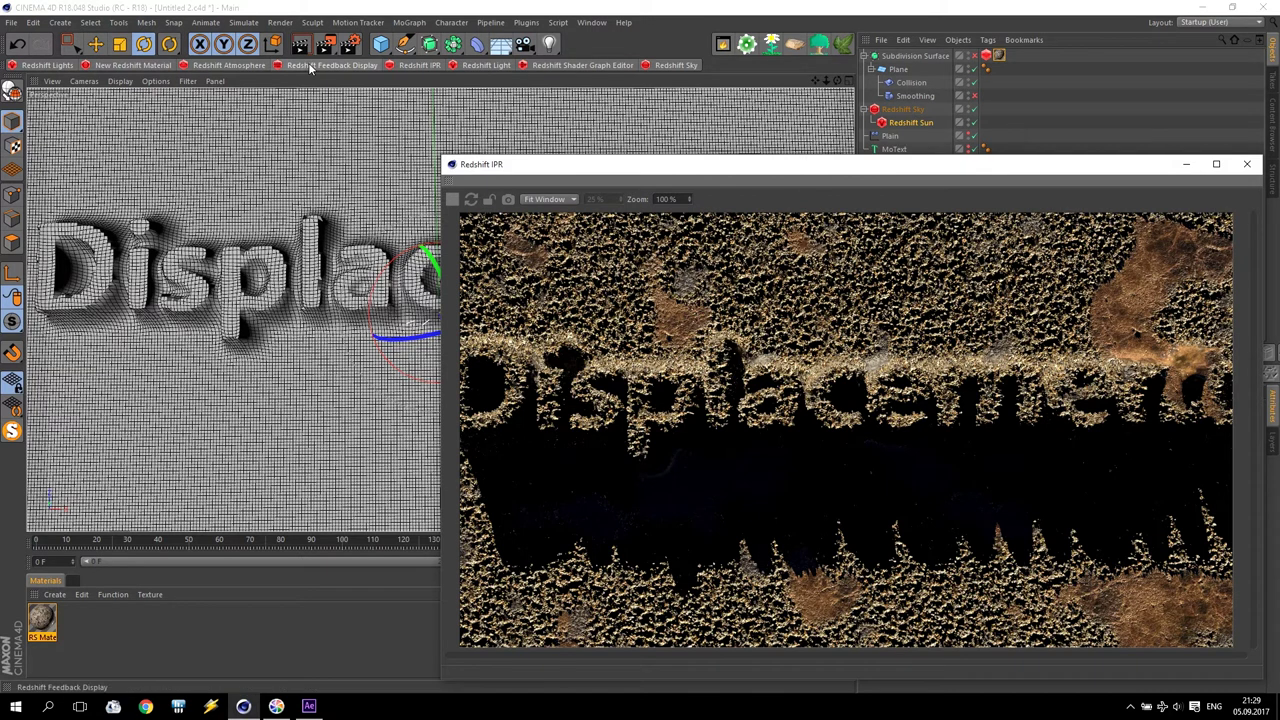
# - Rotate the Redshift Sun to about H -134.4°, P -18.5°, B -90.2°, check the lighting in the IPR preview and close it
pyautogui.moveTo(686, 163); pyautogui.dragTo(797, 179)
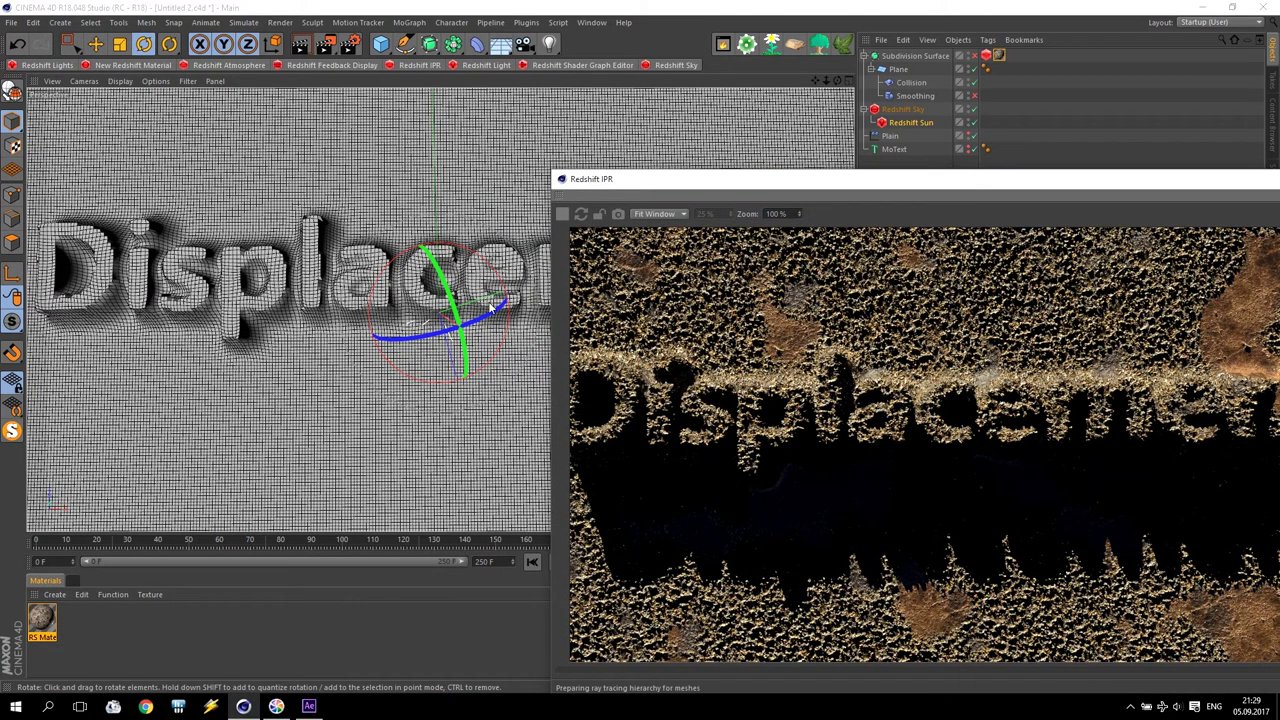
pyautogui.moveTo(503, 282)
pyautogui.mouseDown()
pyautogui.moveTo(481, 256)
pyautogui.moveTo(430, 292)
pyautogui.mouseUp()
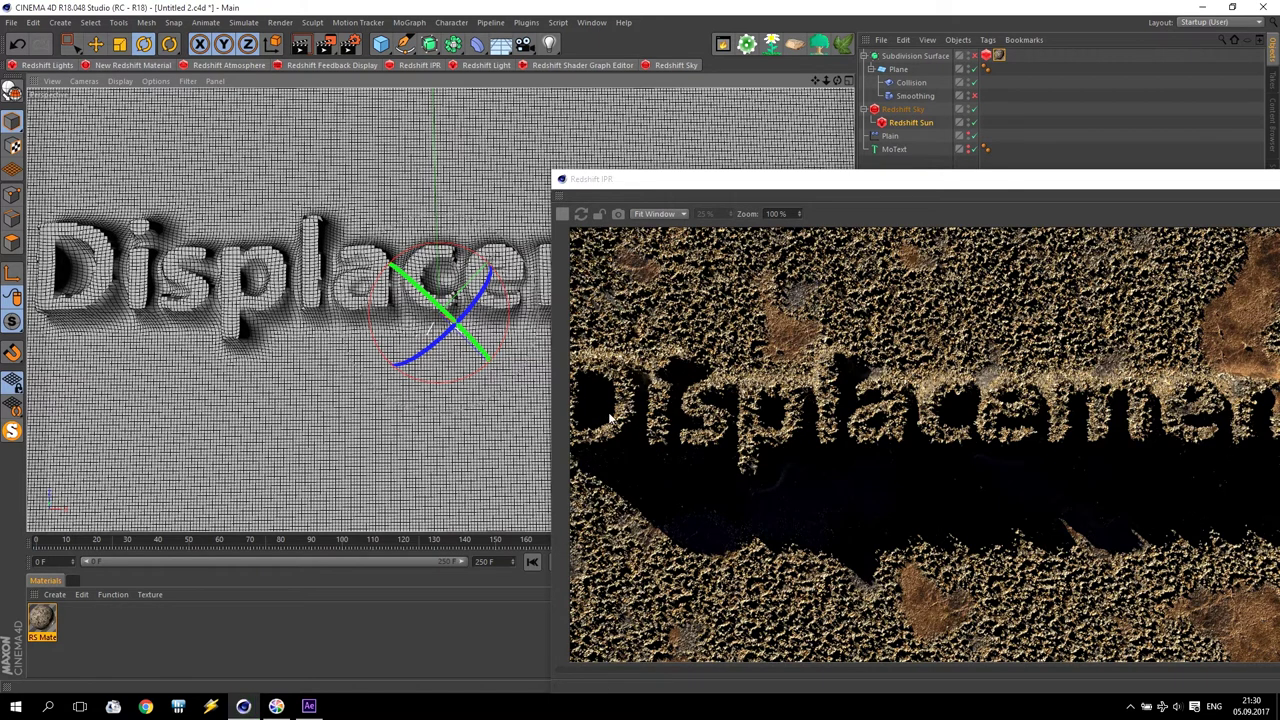
pyautogui.moveTo(994, 189); pyautogui.dragTo(806, 106)
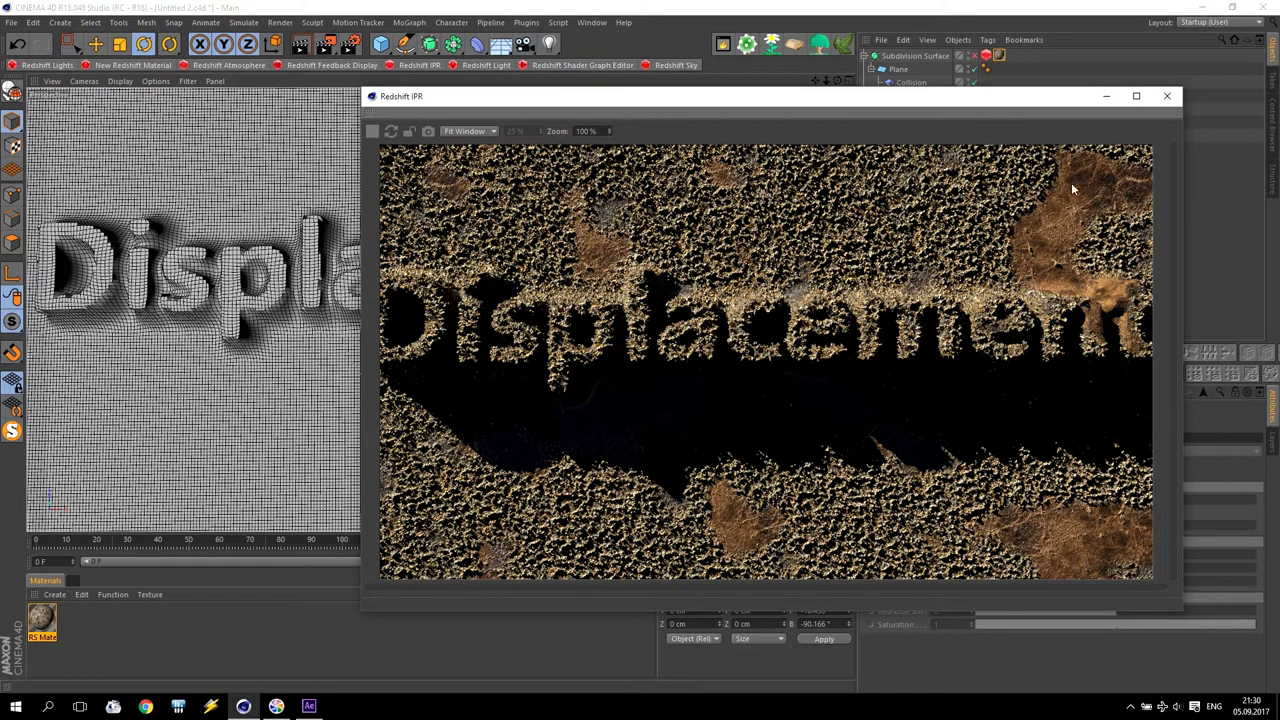
pyautogui.click(1166, 97)
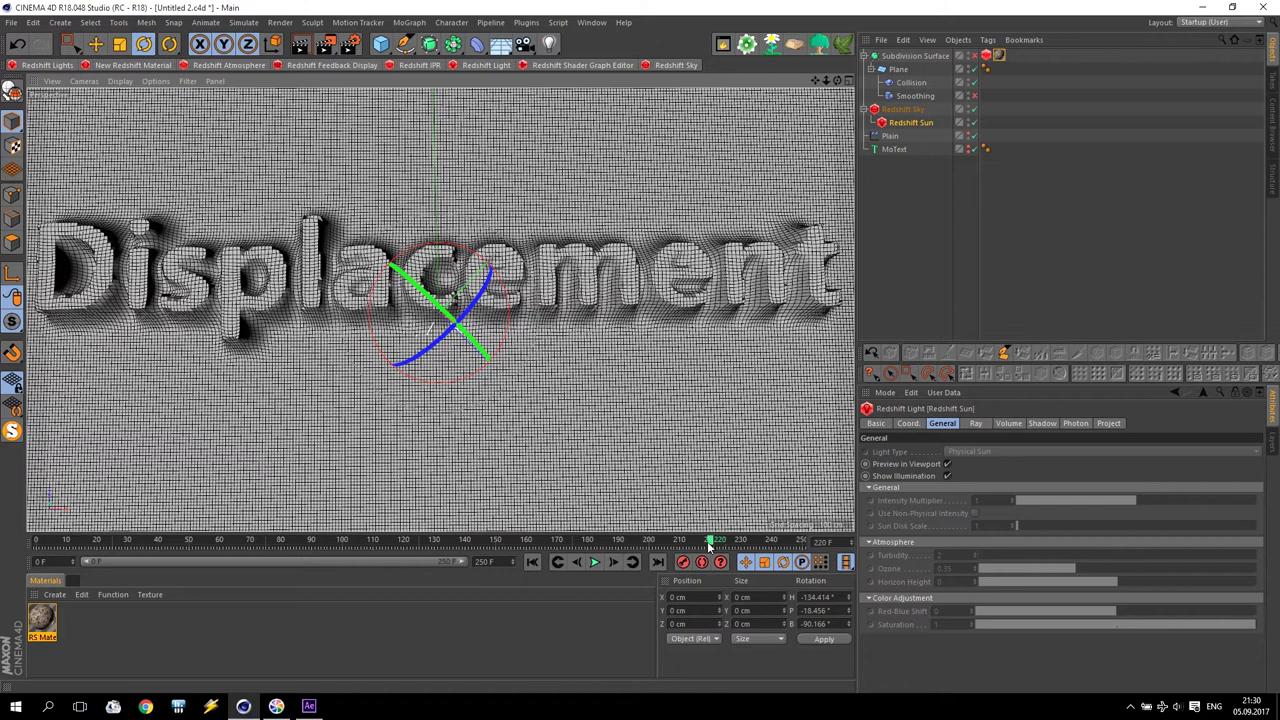
# - Go to frame 250, add a Camera from the current view and make it the active viewport camera
pyautogui.press('f')
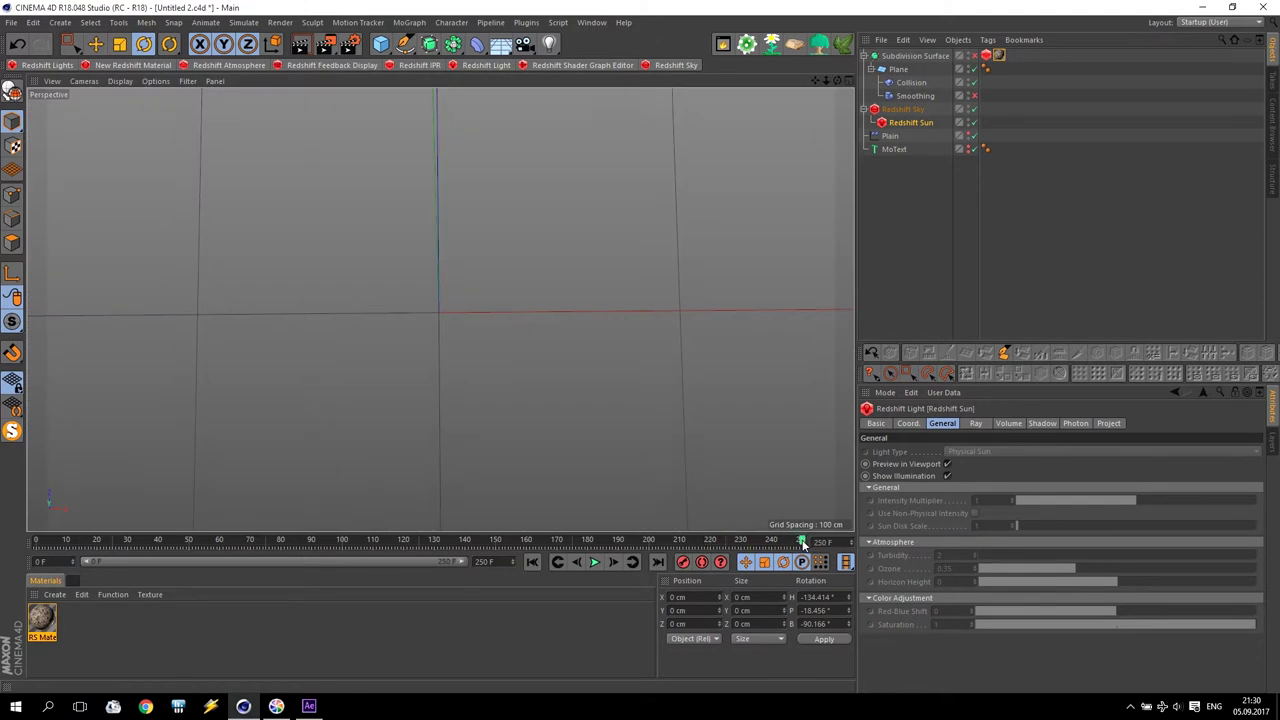
pyautogui.click(524, 45)
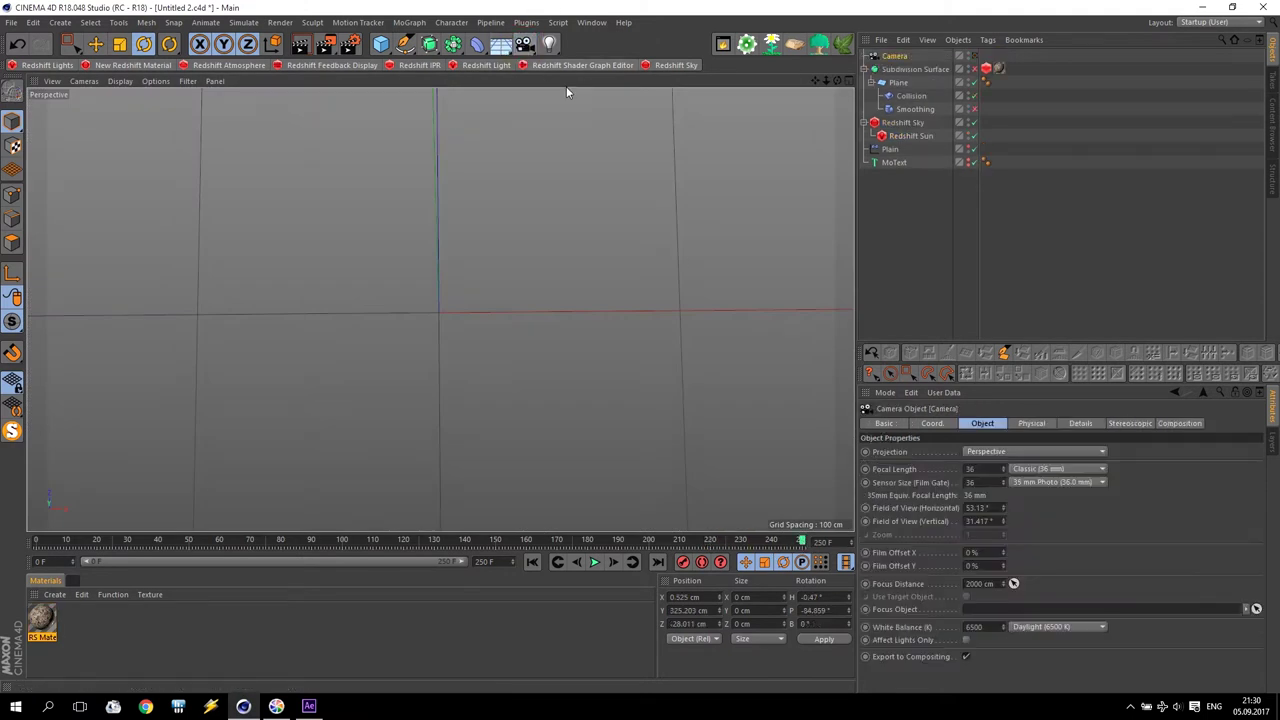
pyautogui.click(895, 57)
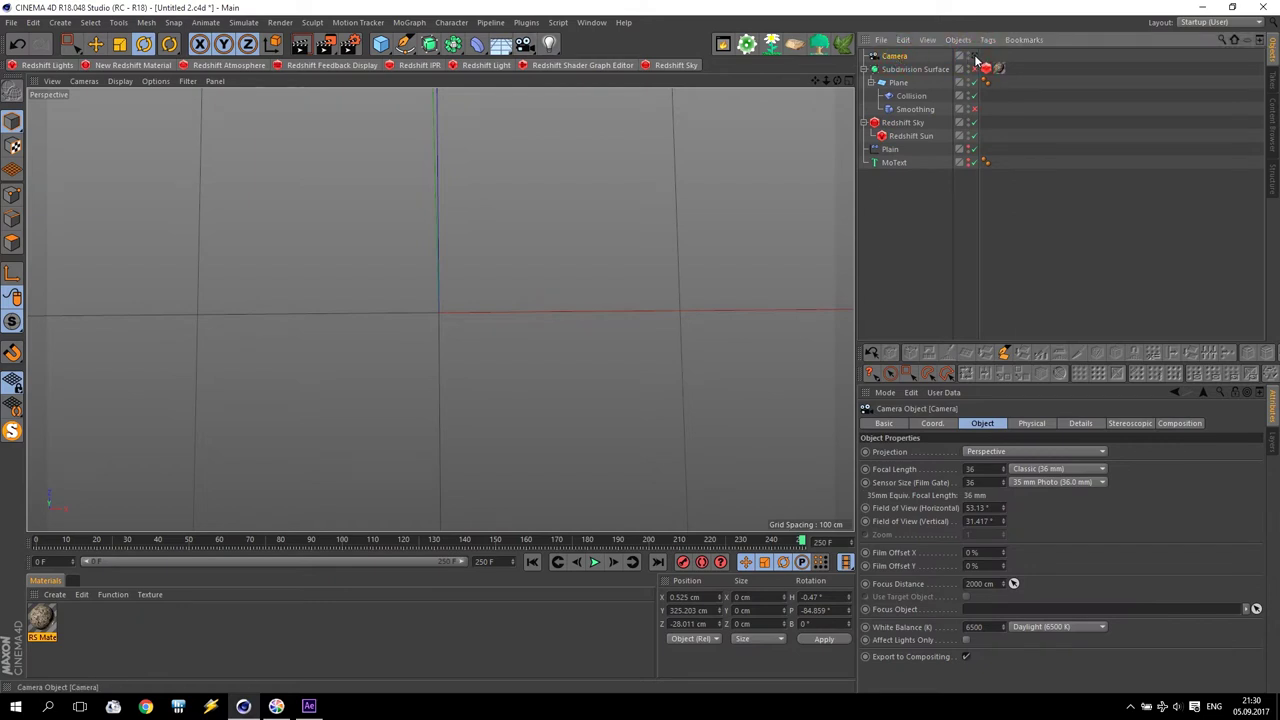
pyautogui.click(972, 57)
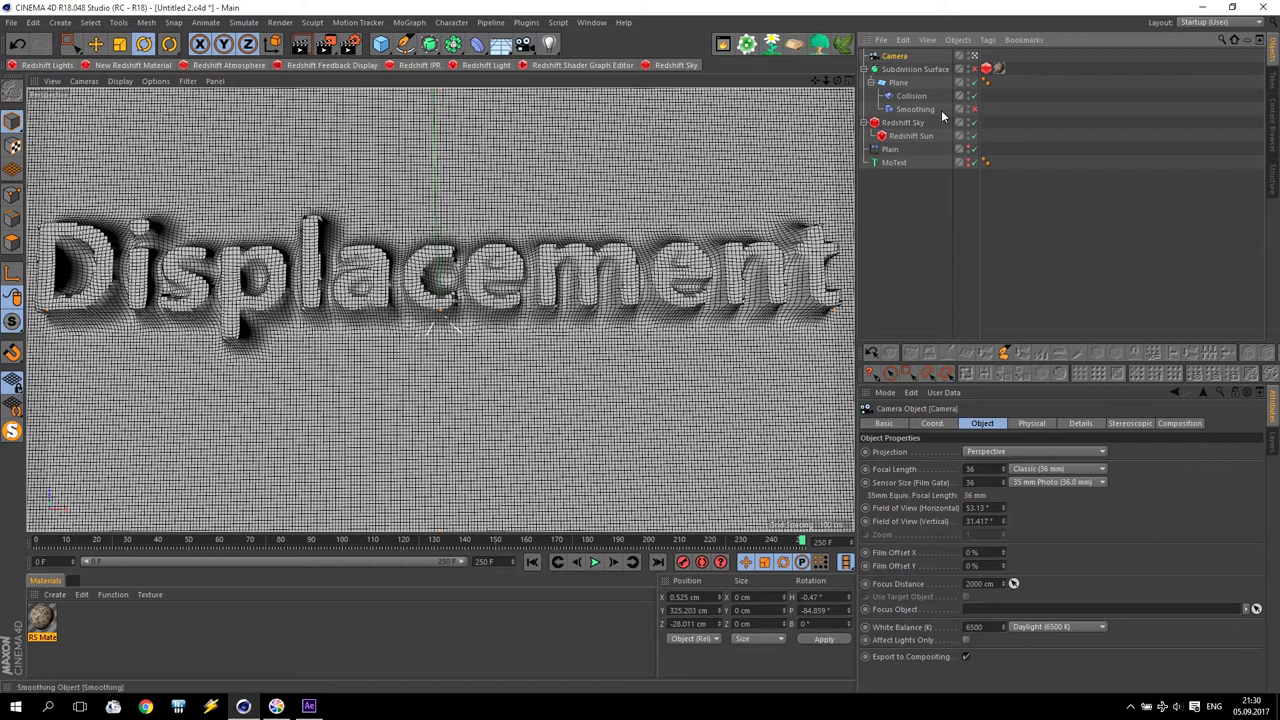
# - Disable the Collision deformer on the plane and make the MoText visible in the viewport
pyautogui.click(975, 95)
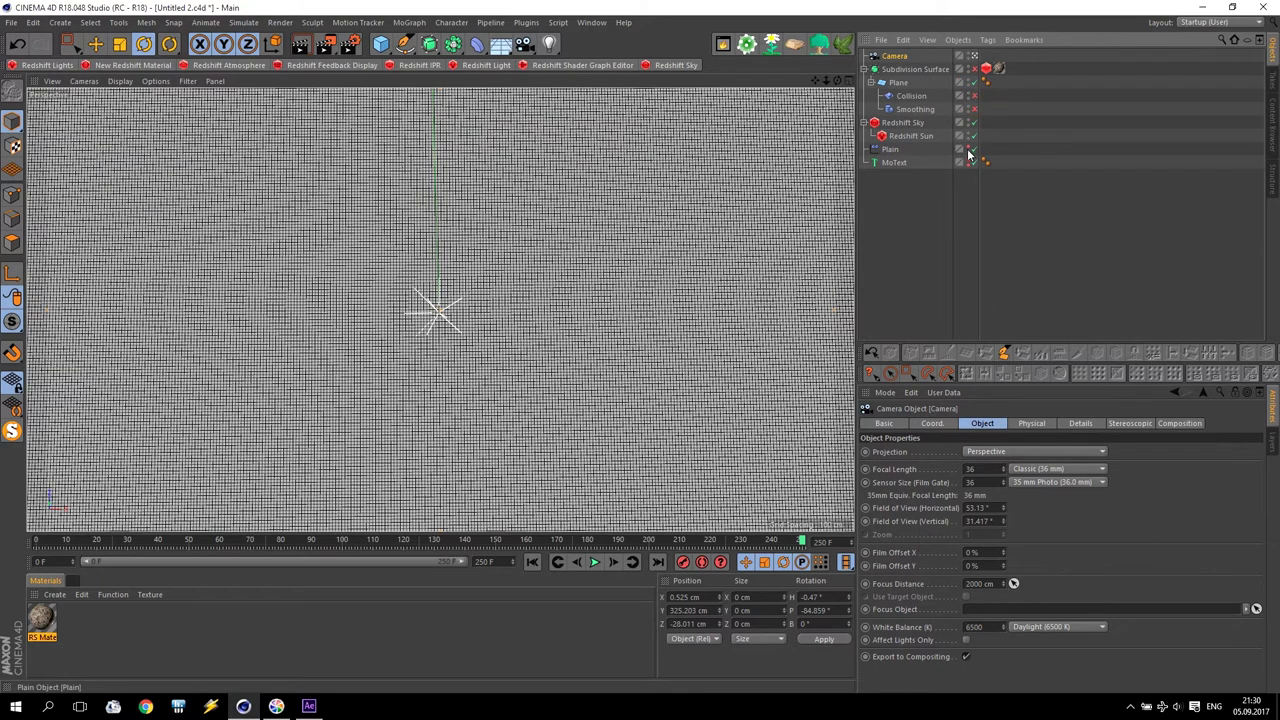
pyautogui.click(968, 150)
pyautogui.click(968, 152)
pyautogui.click(968, 163)
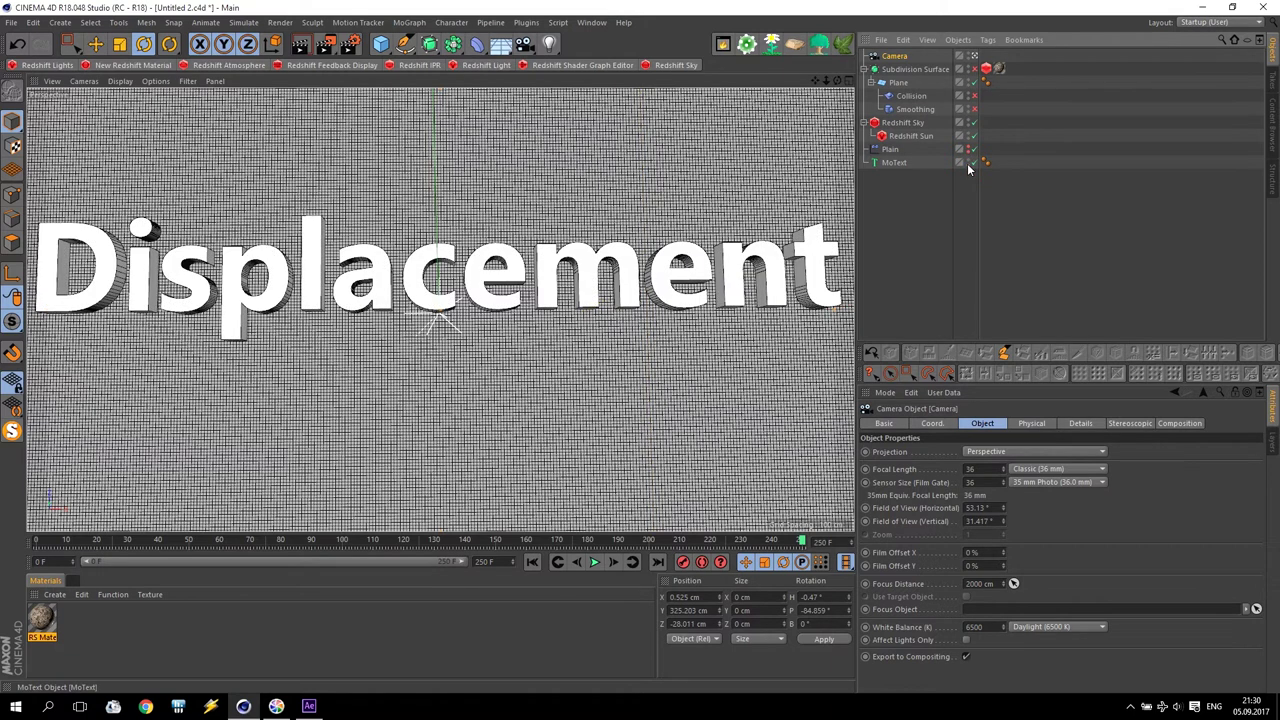
pyautogui.click(969, 163)
pyautogui.click(969, 163)
# - Set the camera's heading to 0° and pitch to -90°, then pull it back to a height of about 386 cm
pyautogui.click(932, 424)
pyautogui.write('0')
pyautogui.press('Return')
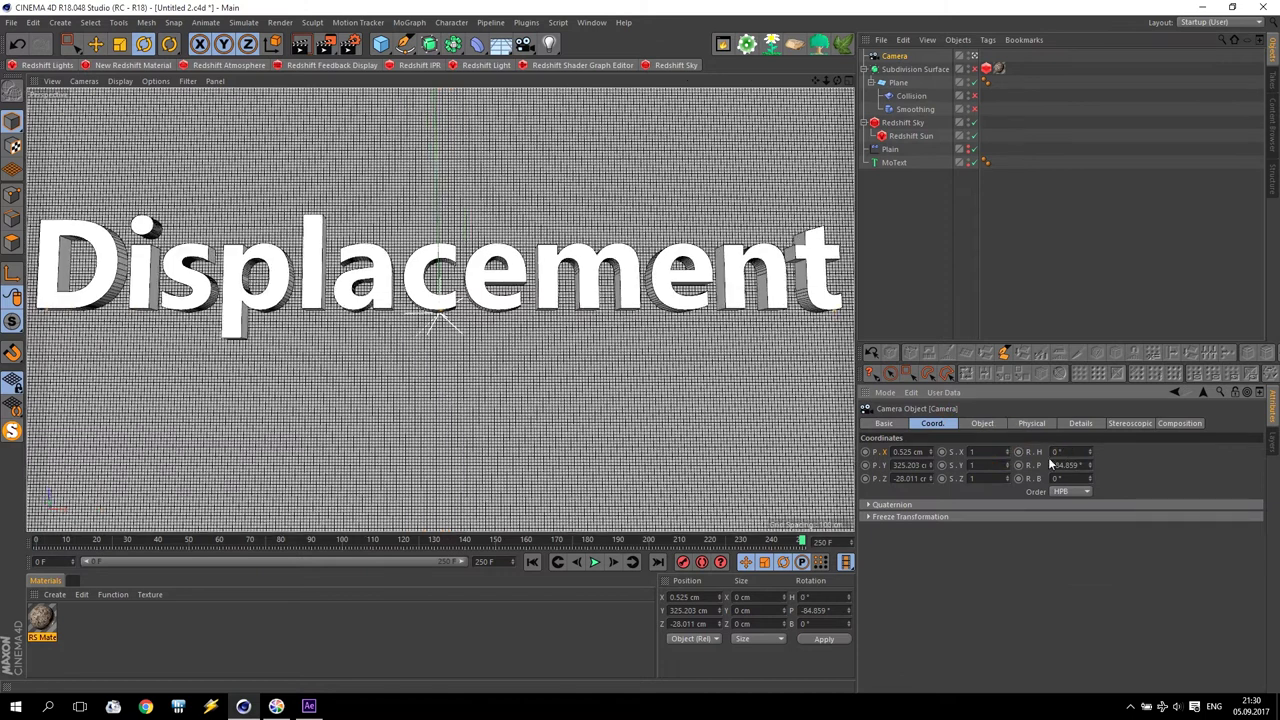
pyautogui.write('-90')
pyautogui.press('Return')
pyautogui.keyDown('alt'); pyautogui.moveTo(440, 320); pyautogui.dragTo(440, 400, button='middle'); pyautogui.keyUp('alt')
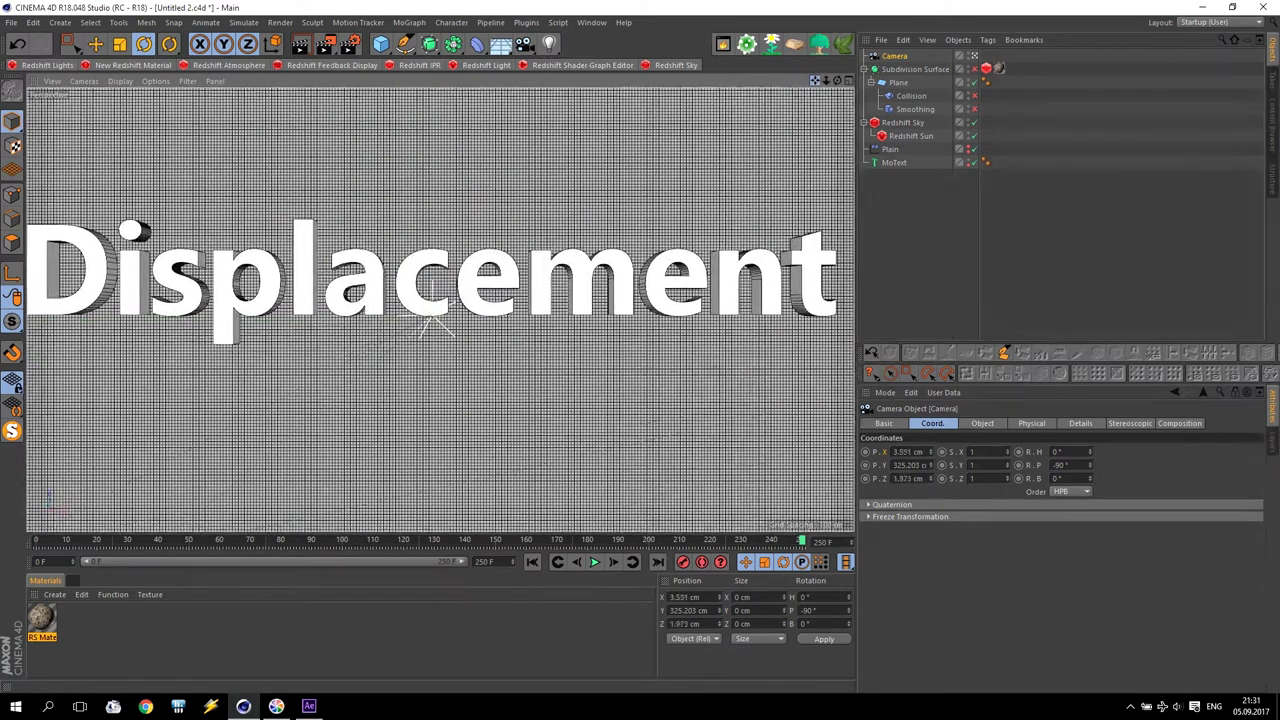
pyautogui.scroll(-3, 752, 84)
# - Set the render output height to 576 pixels and close the render settings
pyautogui.click(349, 44)
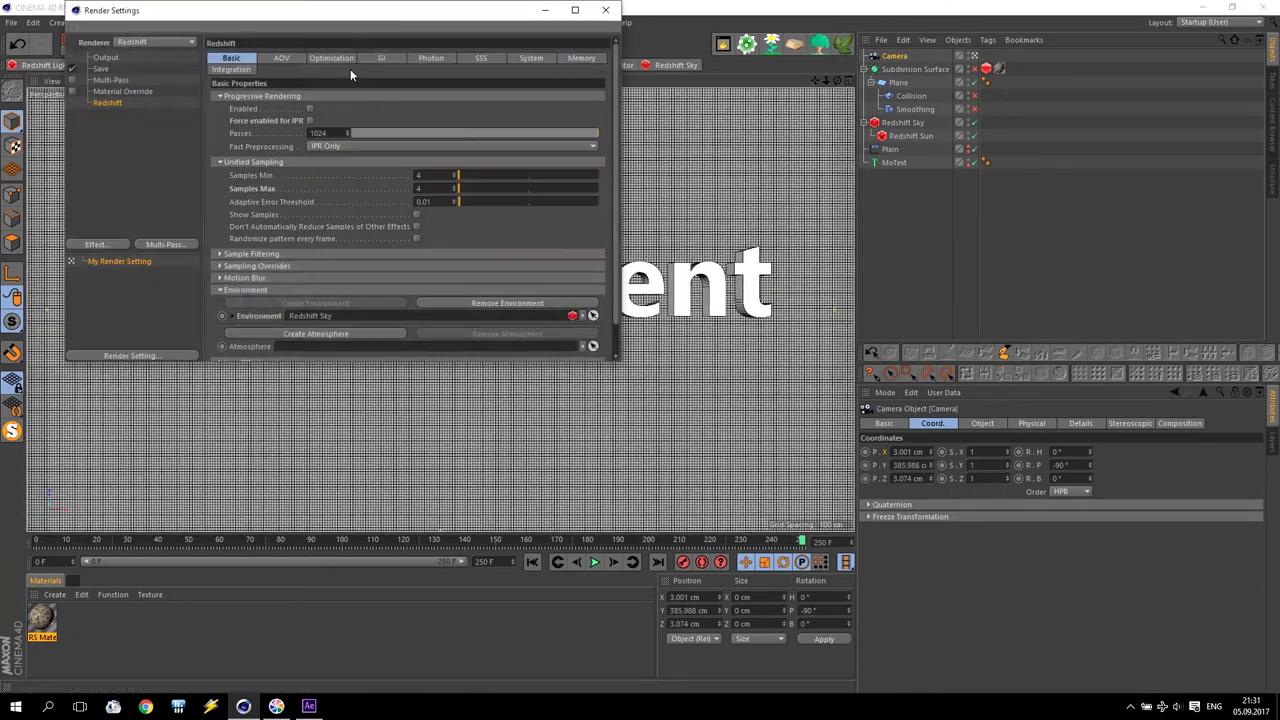
pyautogui.click(108, 58)
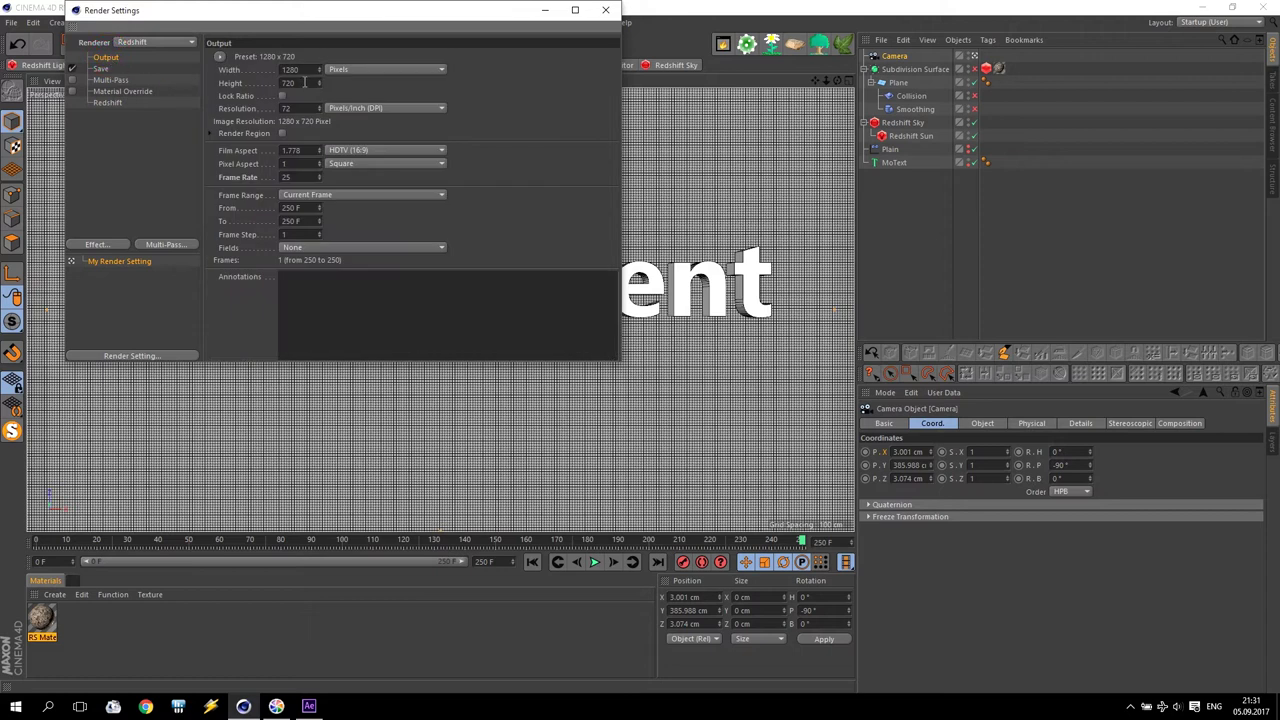
pyautogui.write('576')
pyautogui.press('Return')
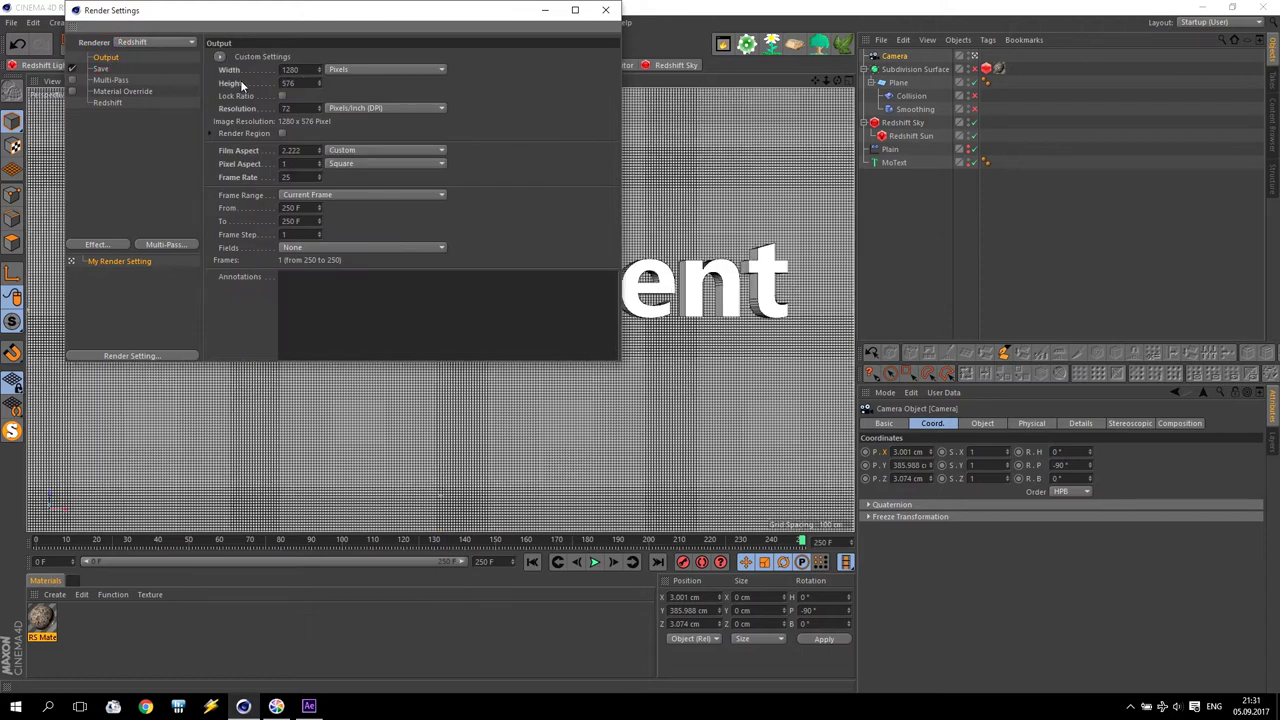
pyautogui.click(600, 10)
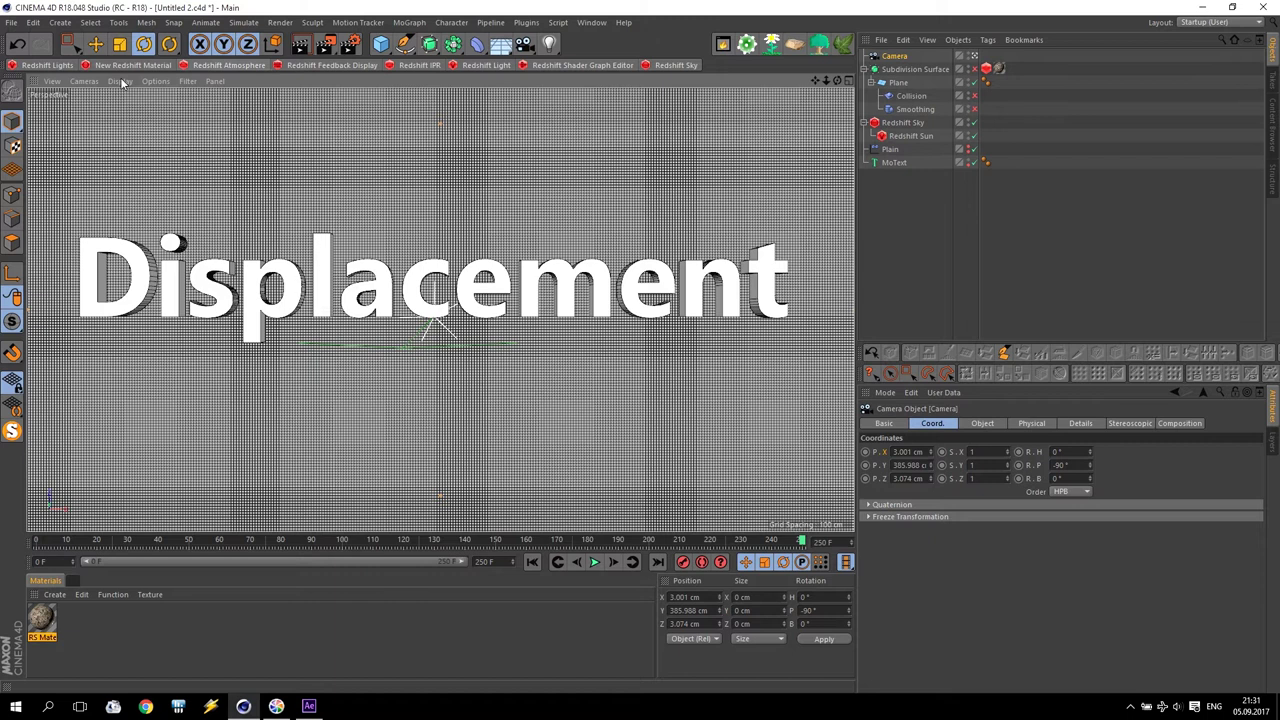
# - Raise the opacity of the viewport's tinted border to 100%
pyautogui.click(115, 83)
pyautogui.moveTo(156, 81)
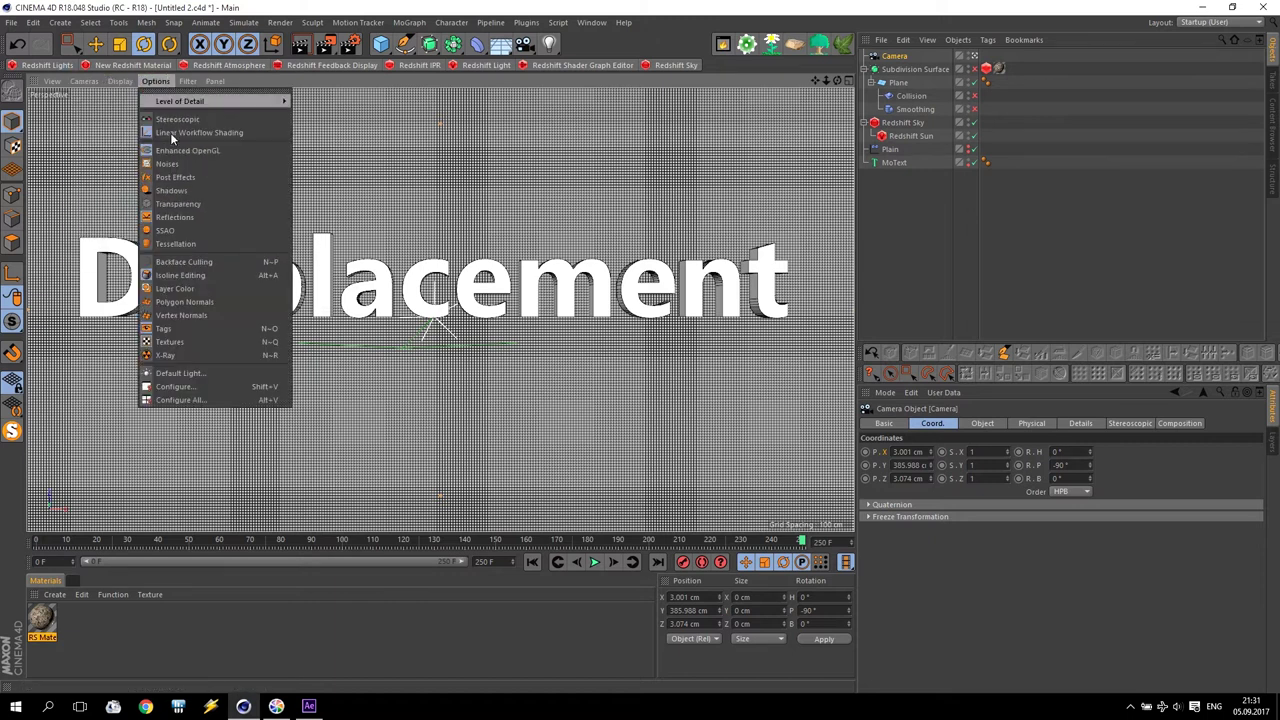
pyautogui.click(192, 387)
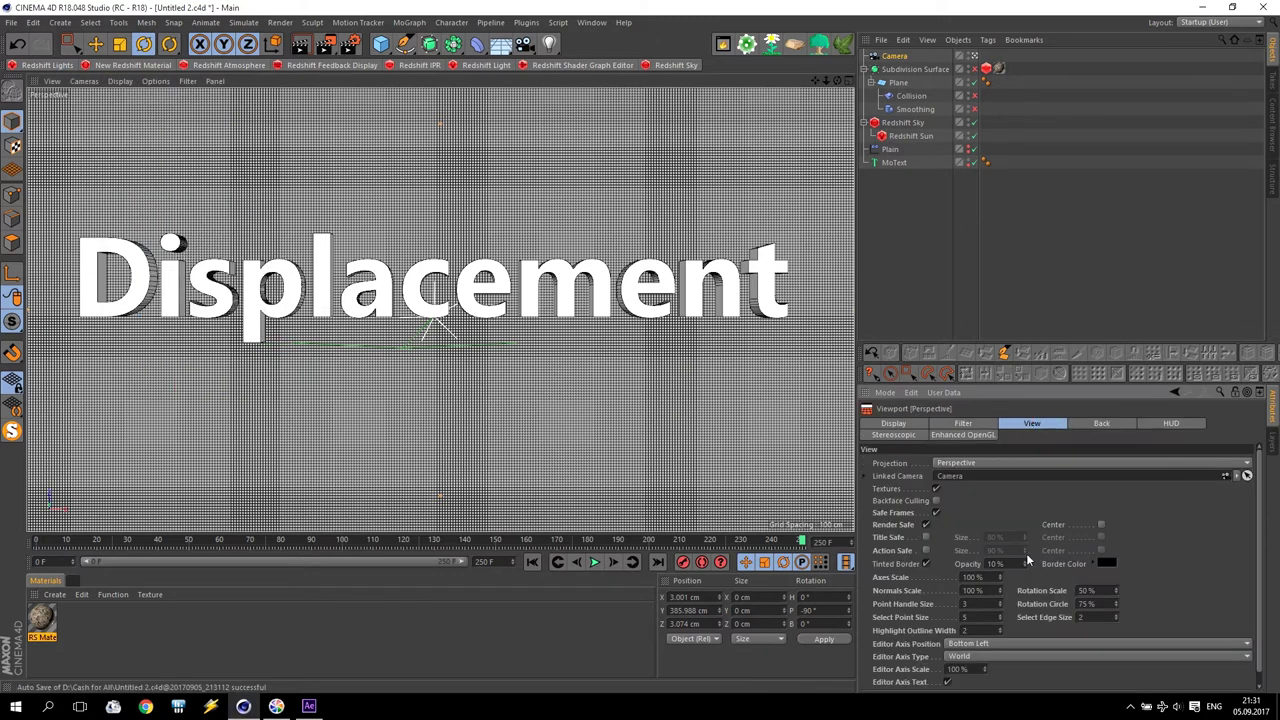
pyautogui.moveTo(1024, 563); pyautogui.dragTo(1024, 540)
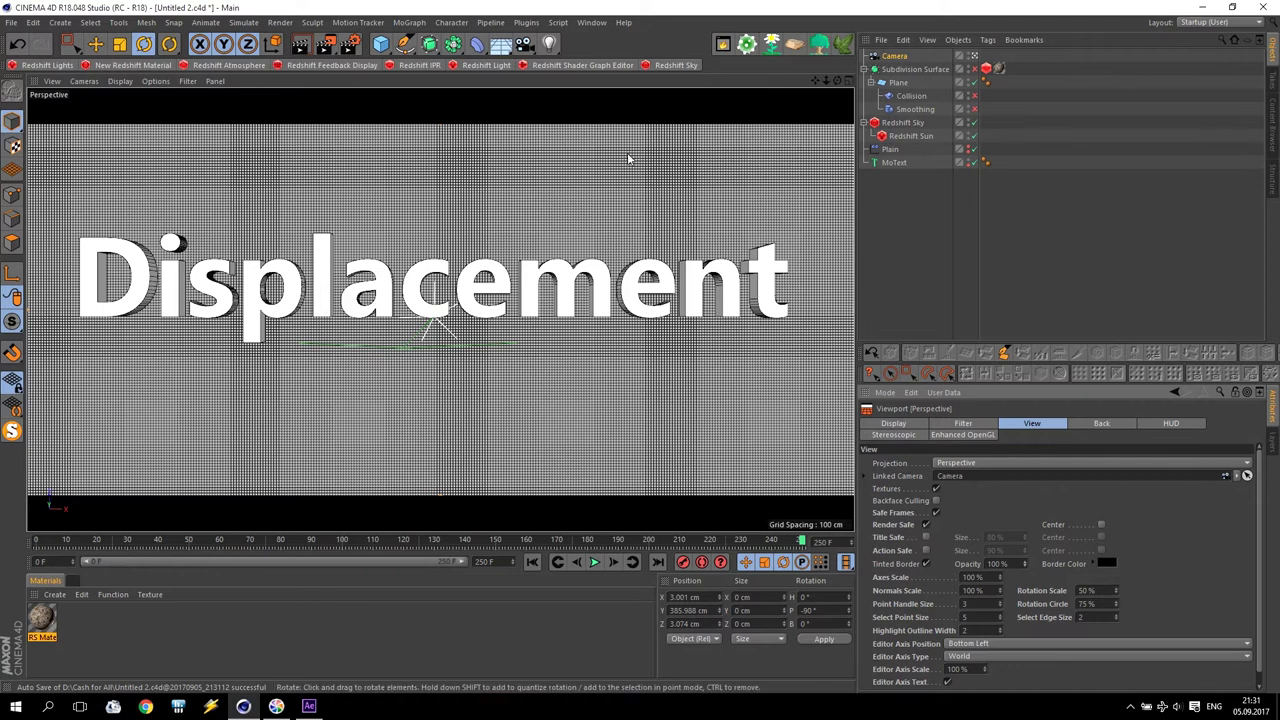
# - Reframe the camera over the whole text at about X 2.5, Y 415.3, Z 14.2 cm and keyframe its position and rotation at frame 250
pyautogui.moveTo(815, 80)
pyautogui.mouseDown()
pyautogui.moveTo(816, 112)
pyautogui.moveTo(826, 92)
pyautogui.moveTo(826, 105)
pyautogui.moveTo(815, 83)
pyautogui.mouseUp()
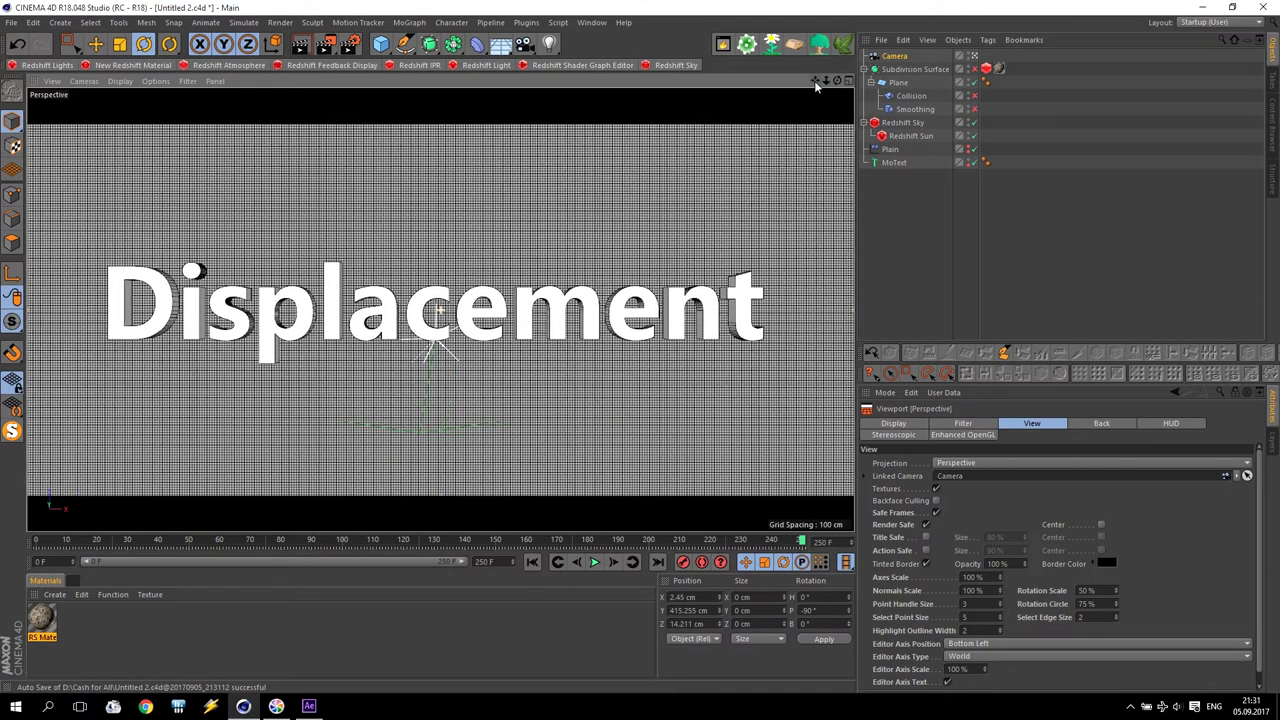
pyautogui.click(897, 57)
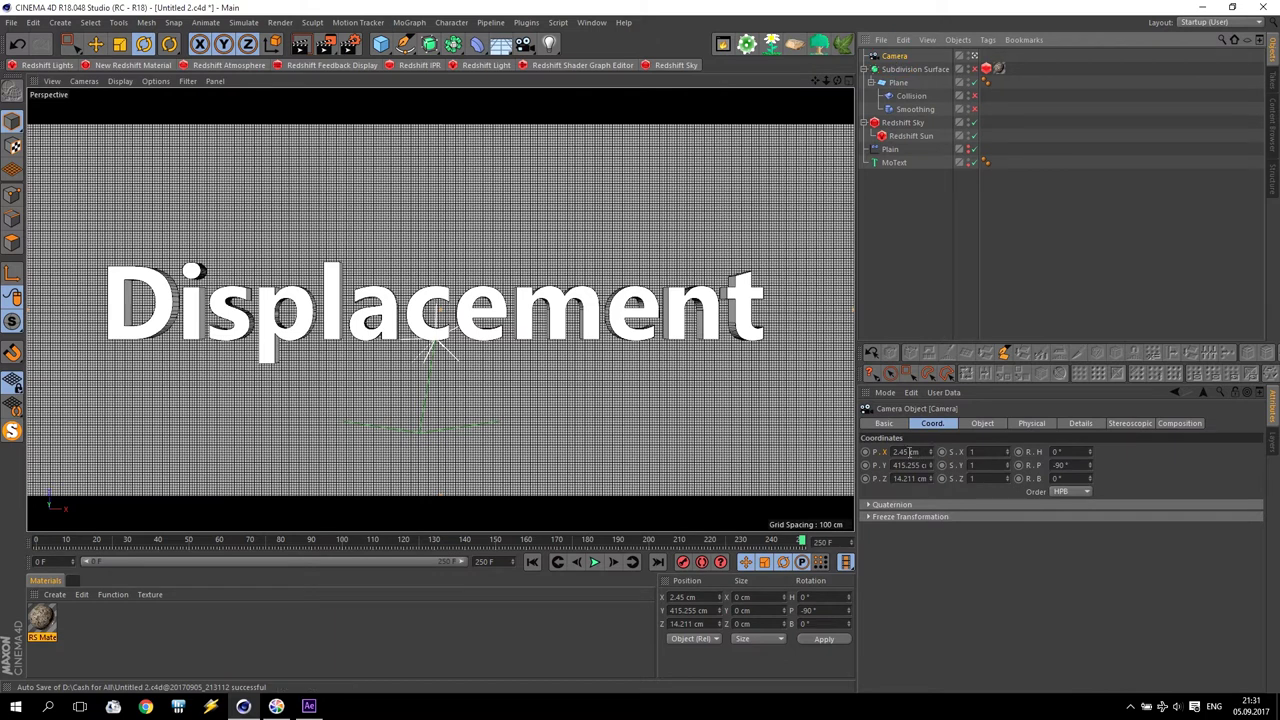
pyautogui.keyDown('ctrl'); pyautogui.click(866, 452); pyautogui.keyUp('ctrl')
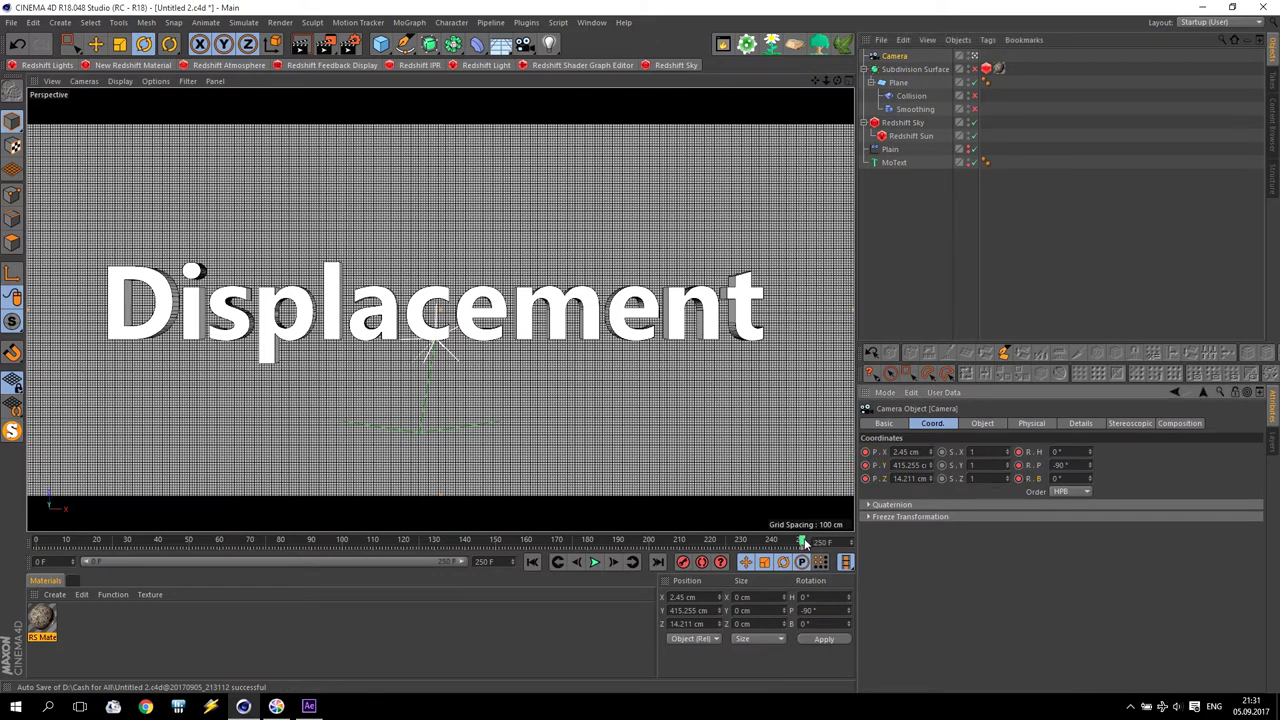
# - At frame 40, keyframe the camera close over the letter D at about X -141.7, Y 149.8, Z 15.5 cm and play back the move
pyautogui.moveTo(805, 542)
pyautogui.mouseDown()
pyautogui.moveTo(75, 543)
pyautogui.moveTo(24, 560)
pyautogui.moveTo(171, 558)
pyautogui.moveTo(136, 562)
pyautogui.mouseUp()
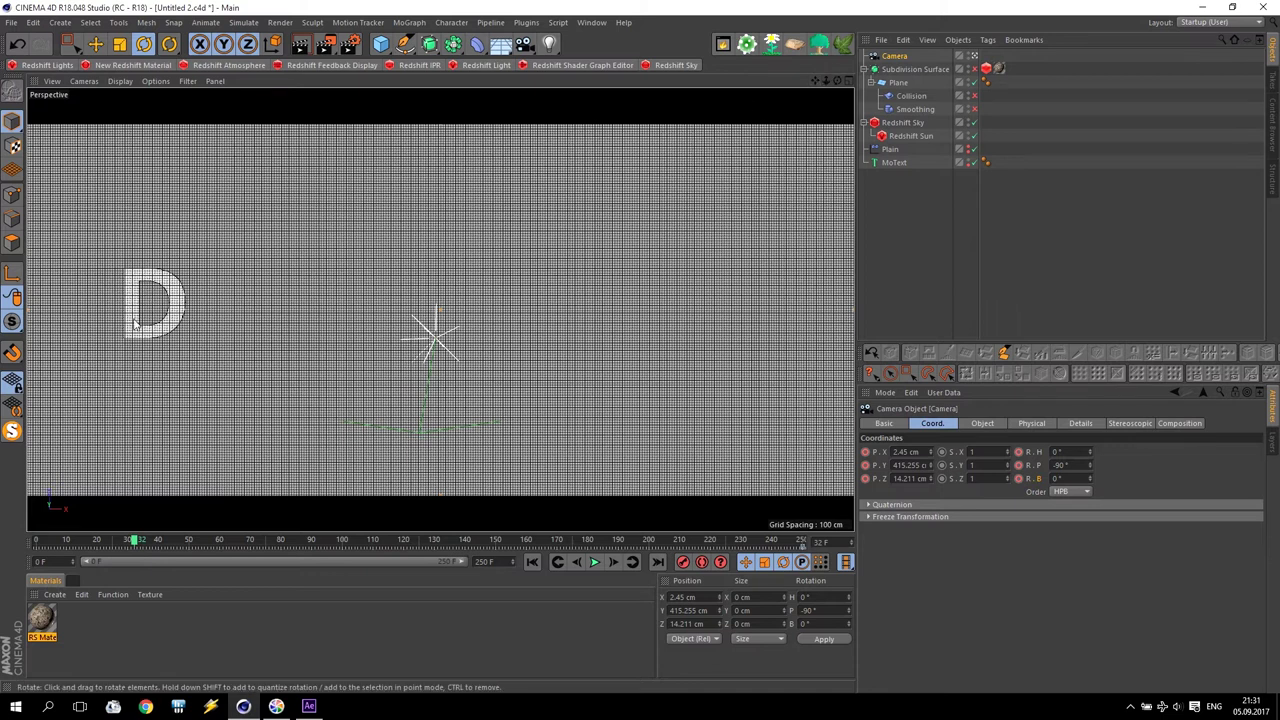
pyautogui.moveTo(135, 541); pyautogui.dragTo(160, 545)
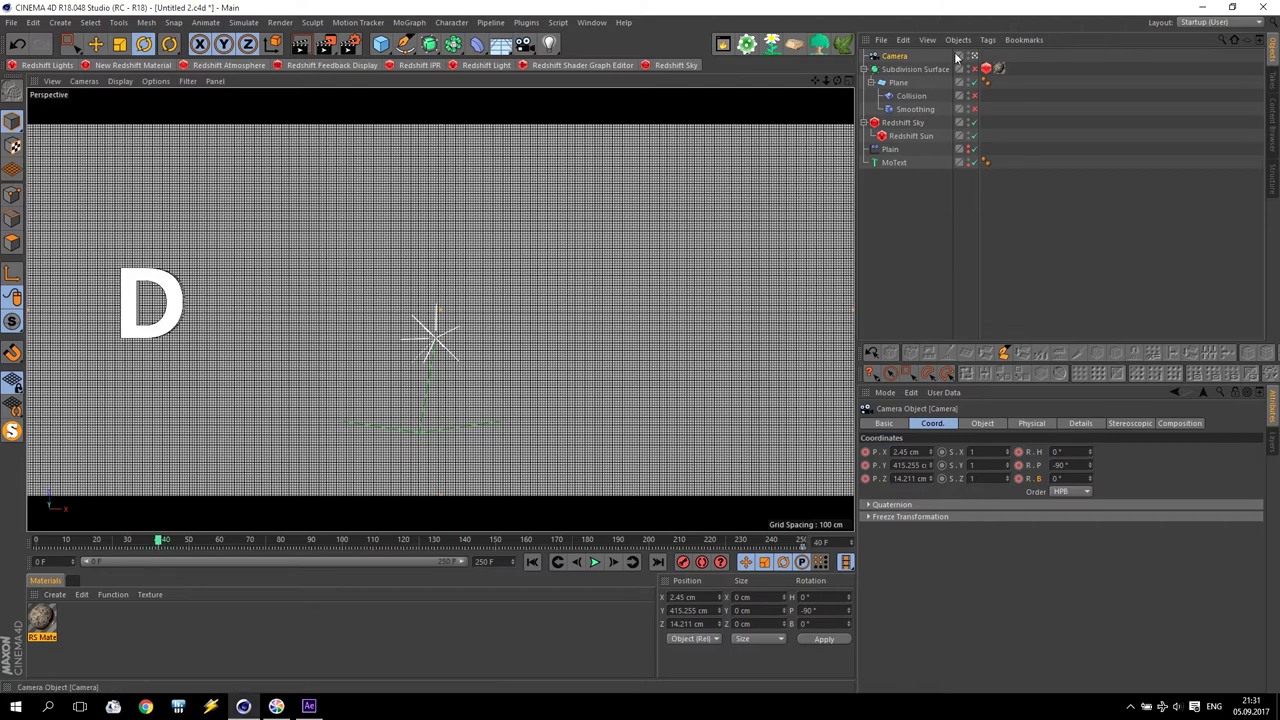
pyautogui.moveTo(815, 84); pyautogui.dragTo(826, 89)
pyautogui.moveTo(443, 312)
pyautogui.keyDown('alt'); pyautogui.mouseDown(button='middle')
pyautogui.moveTo(437, 251)
pyautogui.moveTo(437, 306)
pyautogui.mouseUp(button='middle'); pyautogui.keyUp('alt')
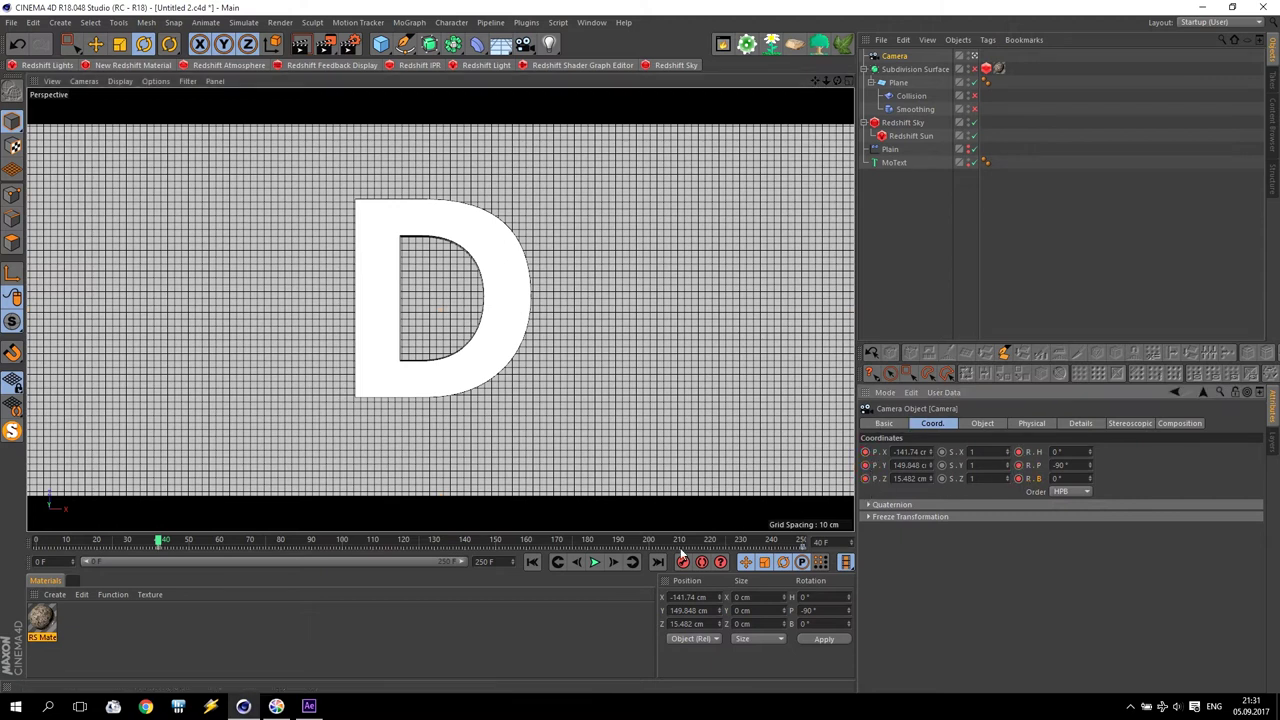
pyautogui.click(593, 561)
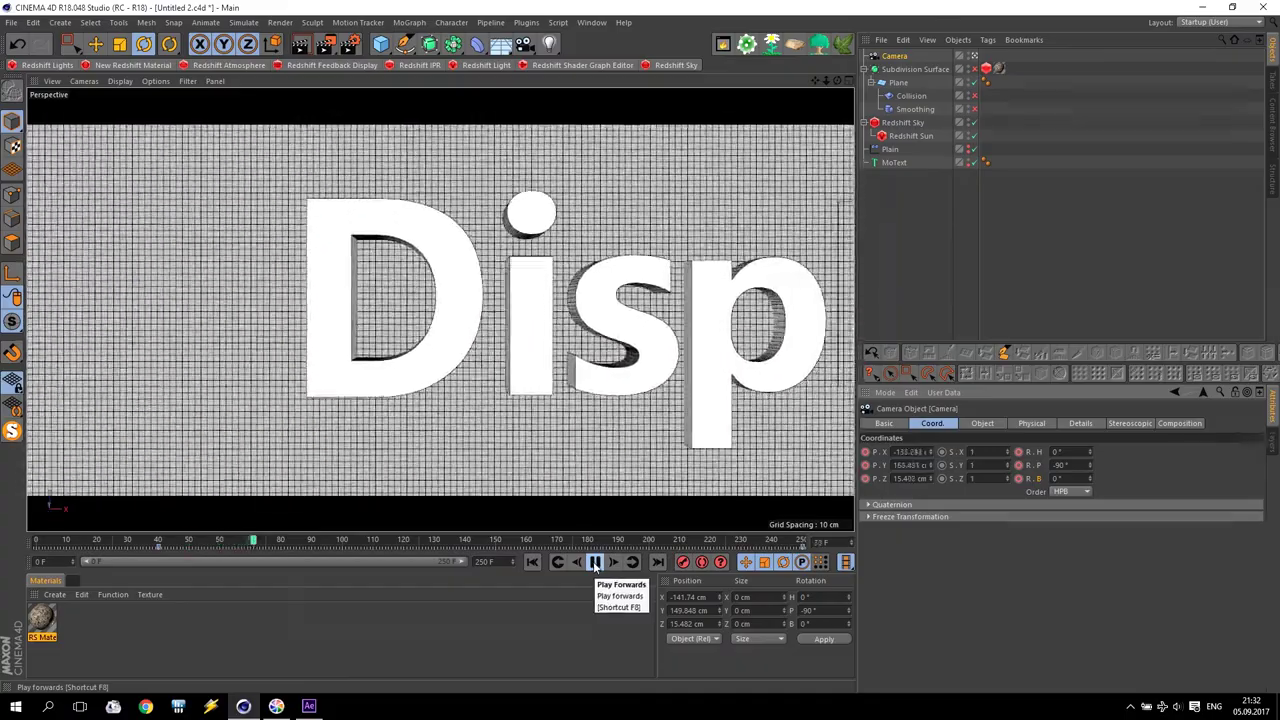
pyautogui.click(593, 561)
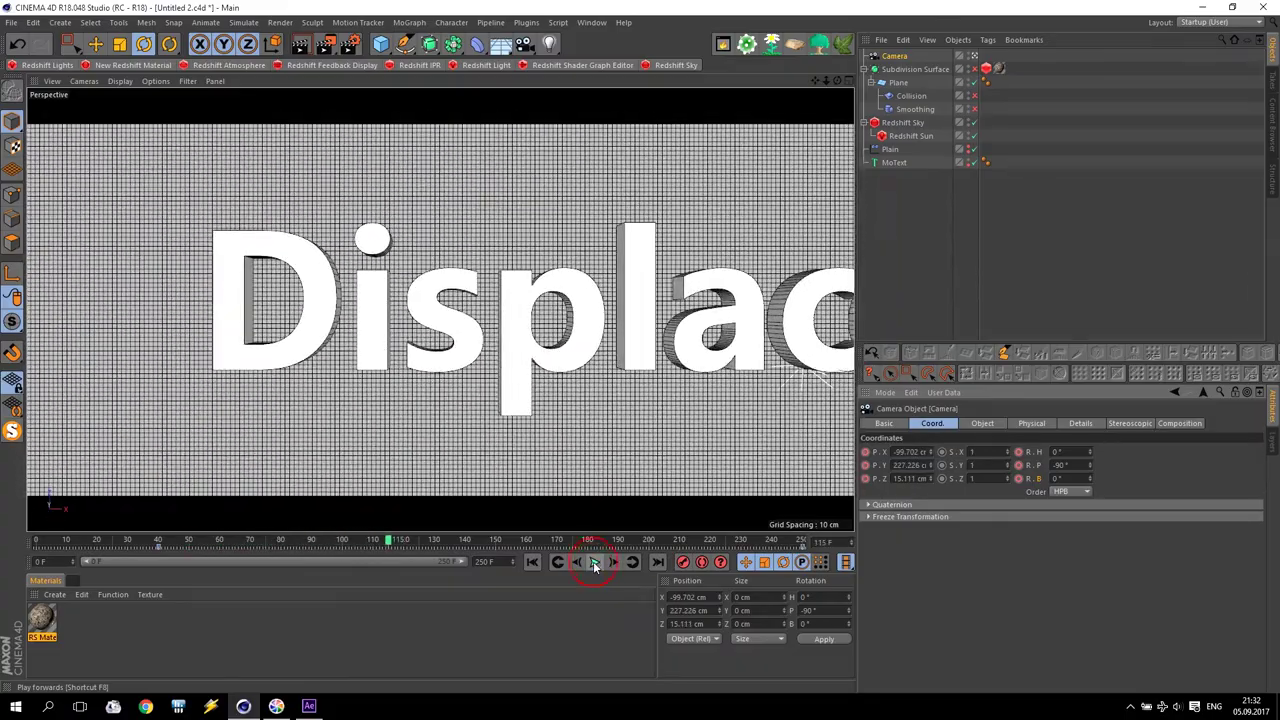
pyautogui.click(594, 563)
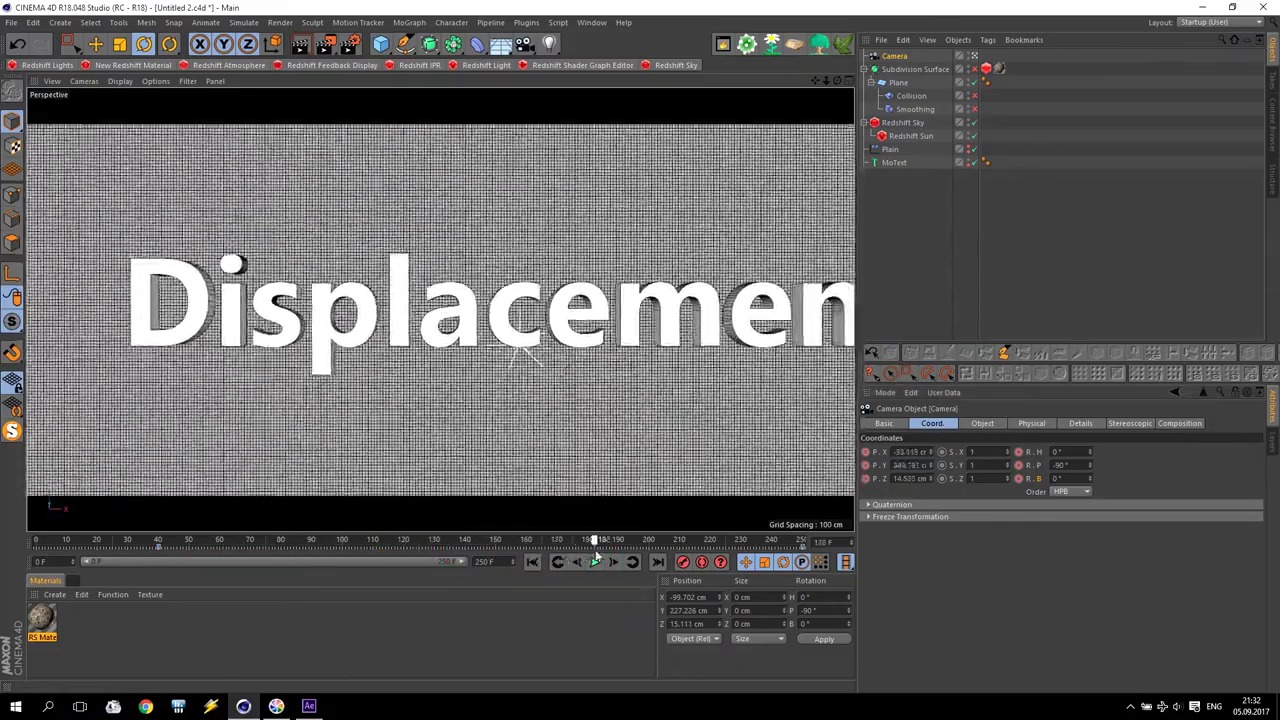
pyautogui.click(595, 561)
# - At frame 190, keyframe the camera over the text's end at about X 92.3, Y 204.2, Z 13 cm and play the animation from the start
pyautogui.click(617, 548)
pyautogui.scroll(6, 440, 310)
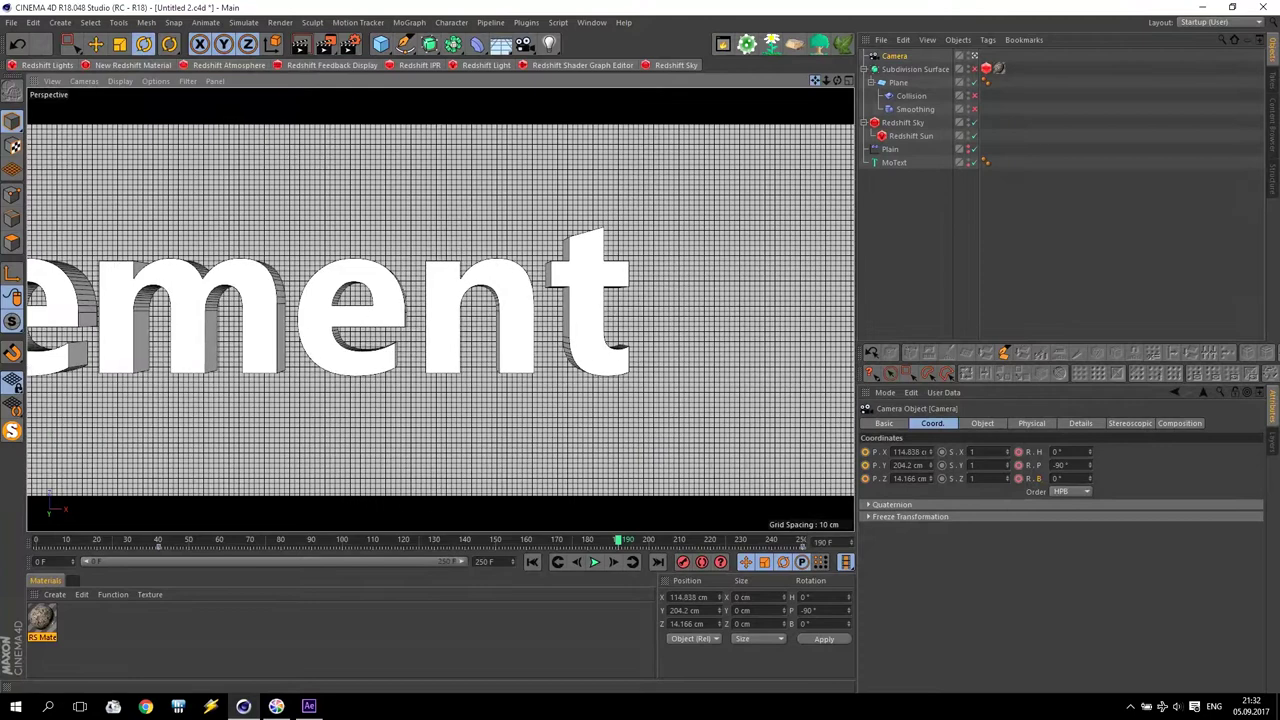
pyautogui.keyDown('alt'); pyautogui.moveTo(440, 310); pyautogui.dragTo(538, 311, button='middle'); pyautogui.keyUp('alt')
pyautogui.keyDown('alt'); pyautogui.moveTo(454, 291); pyautogui.dragTo(460, 288, button='middle'); pyautogui.keyUp('alt')
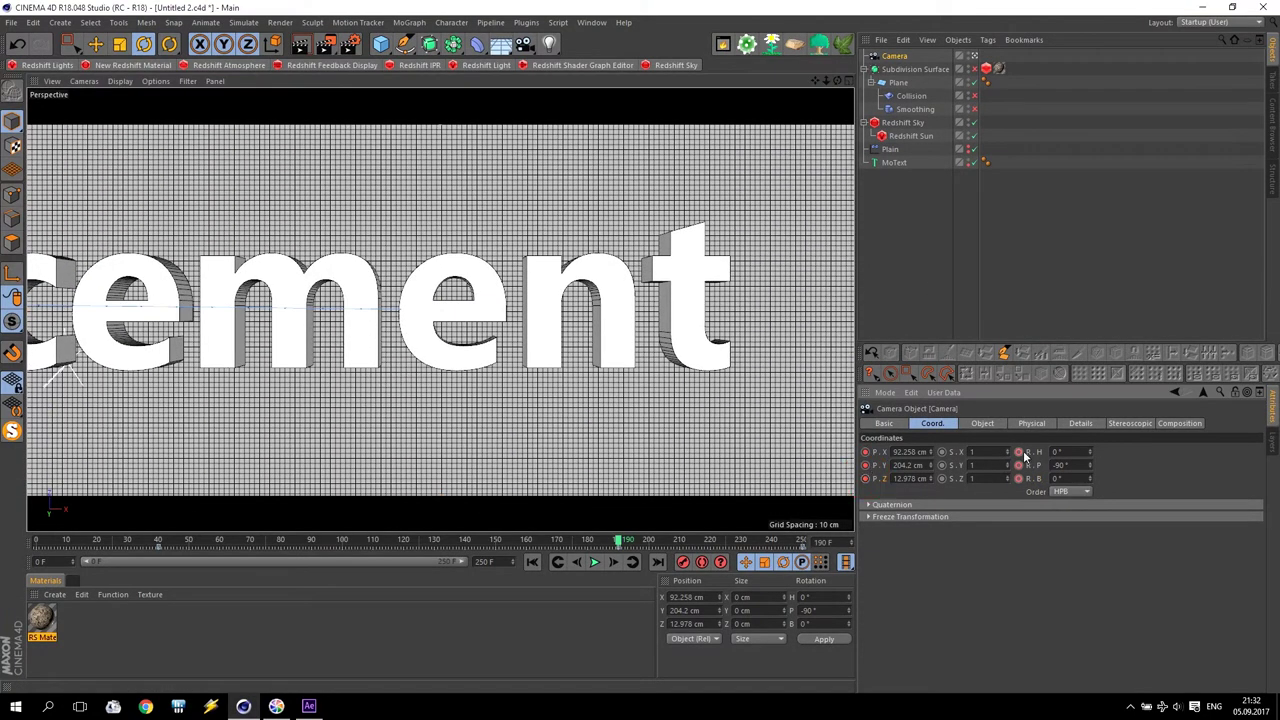
pyautogui.click(532, 561)
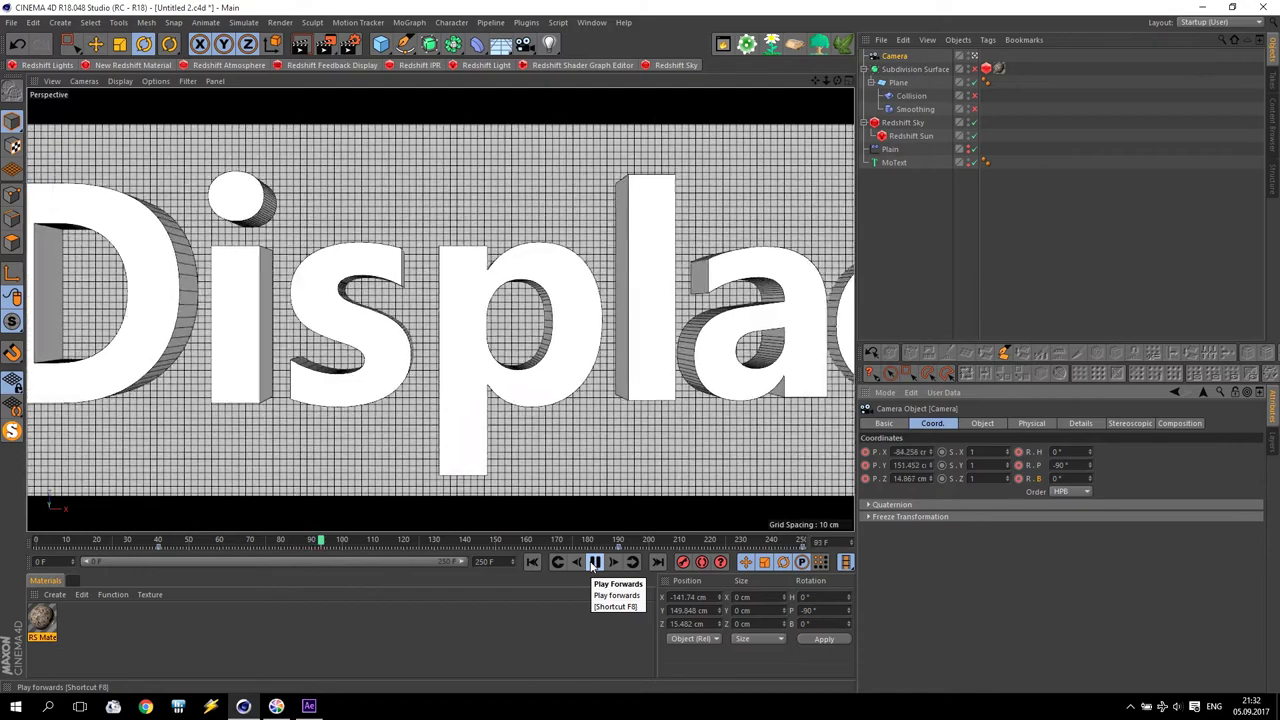
pyautogui.click(594, 563)
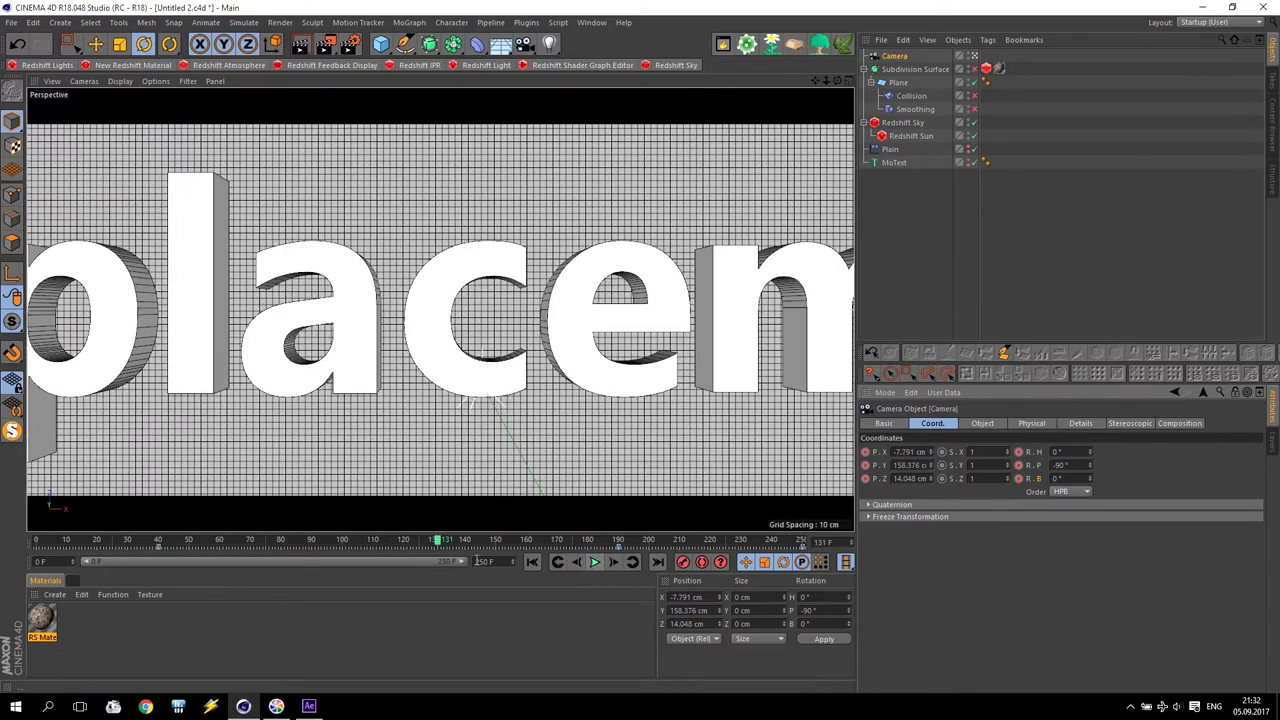
# - Move the camera keyframe at frame 190 to frame 150 and play back the animation
pyautogui.moveTo(620, 551); pyautogui.dragTo(497, 550)
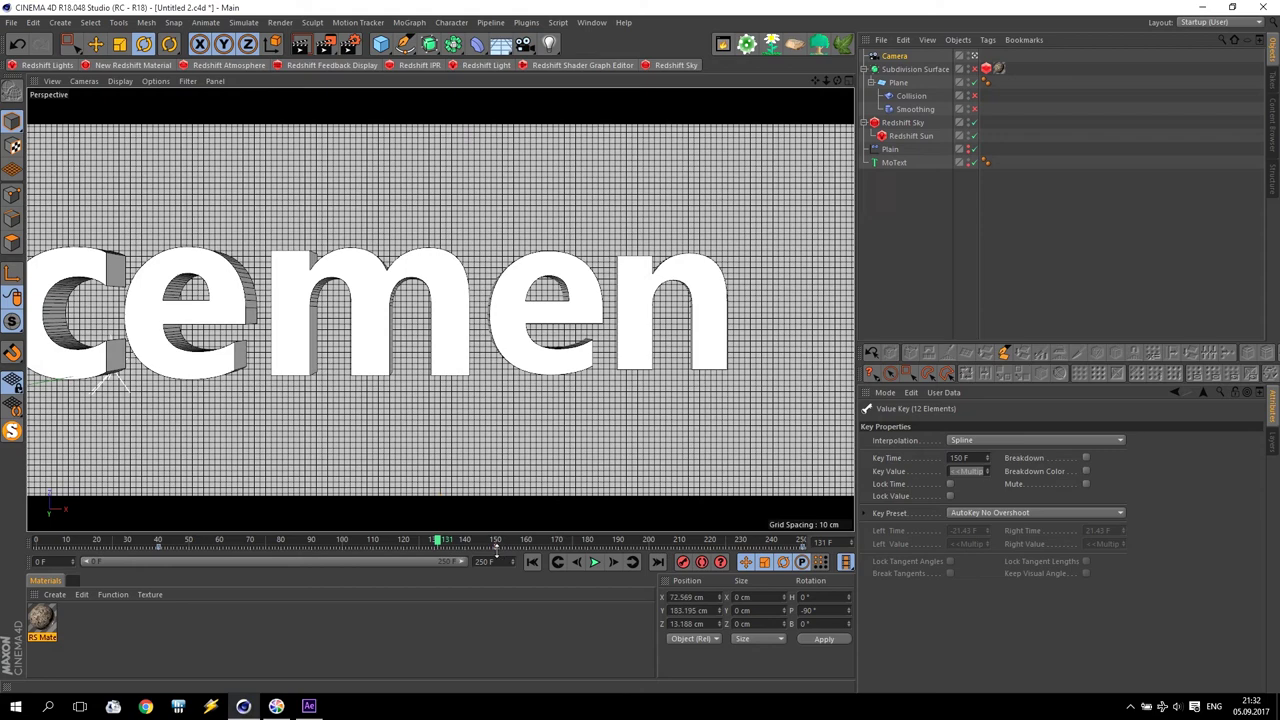
pyautogui.click(275, 545)
pyautogui.click(594, 563)
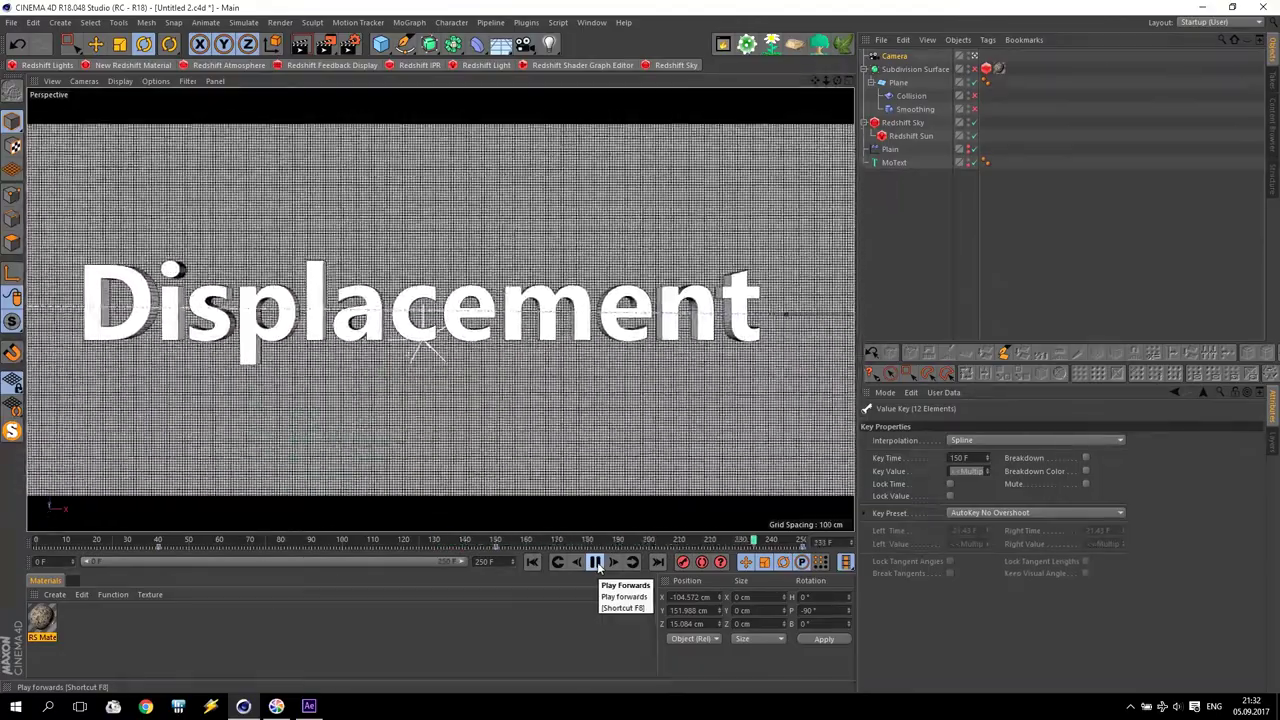
pyautogui.click(596, 562)
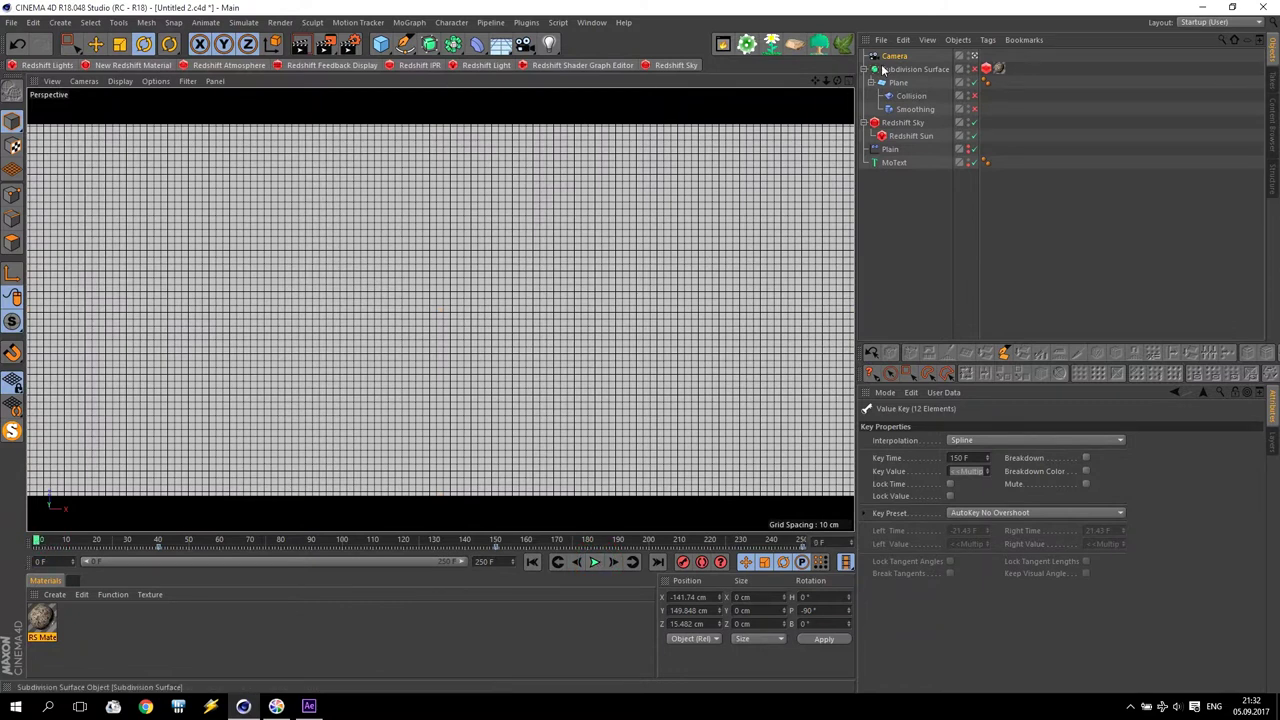
# - Set the camera's bank to 50° at frame 0 and keyframe its position and rotation
pyautogui.click(894, 56)
pyautogui.moveTo(1090, 481)
pyautogui.mouseDown()
pyautogui.moveTo(1090, 436)
pyautogui.moveTo(1090, 463)
pyautogui.mouseUp()
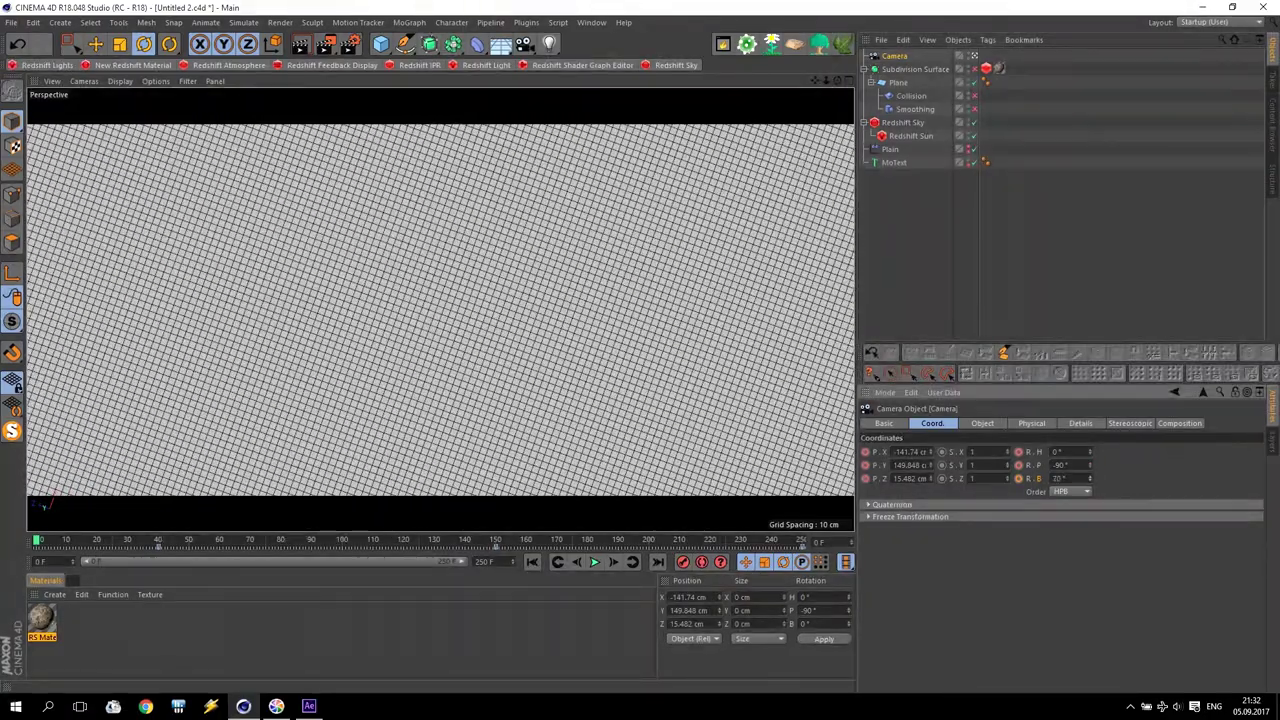
pyautogui.press('Return')
pyautogui.click(1018, 465)
pyautogui.click(1018, 452)
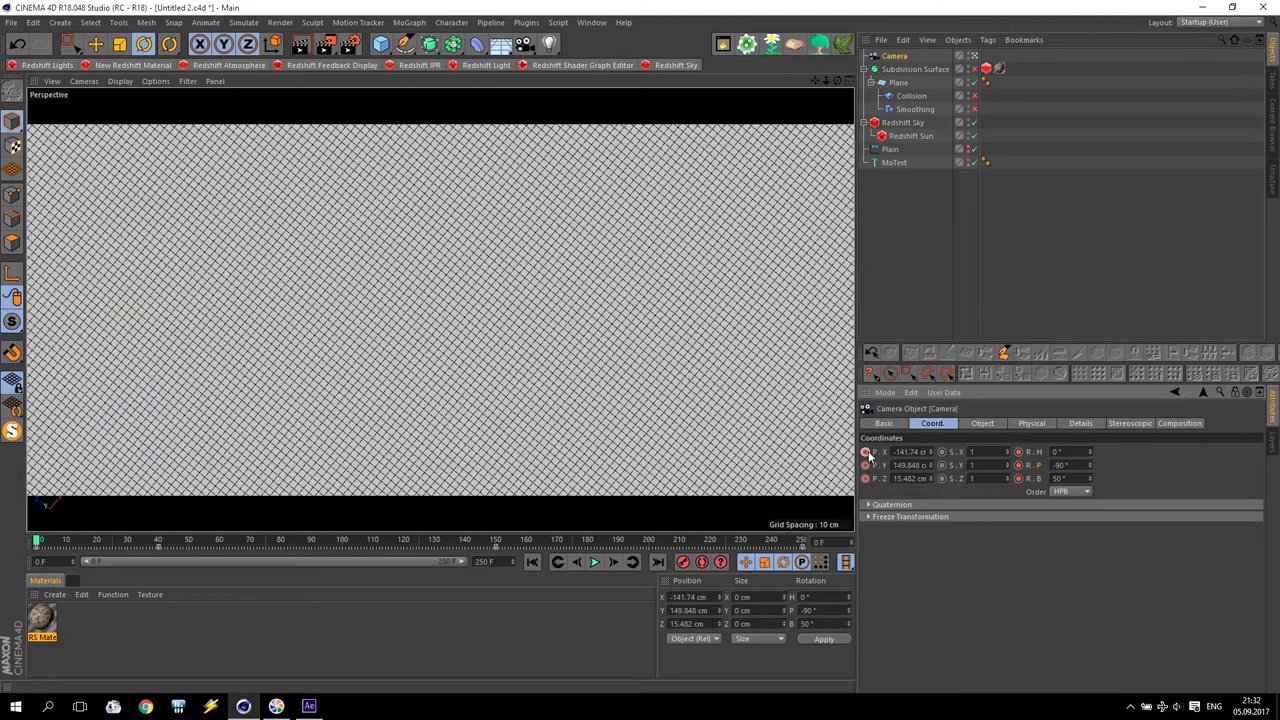
# - Lower the camera to a height of about 104.6 cm at frame 0, keyframe it and play back the animation
pyautogui.moveTo(827, 84); pyautogui.dragTo(831, 90)
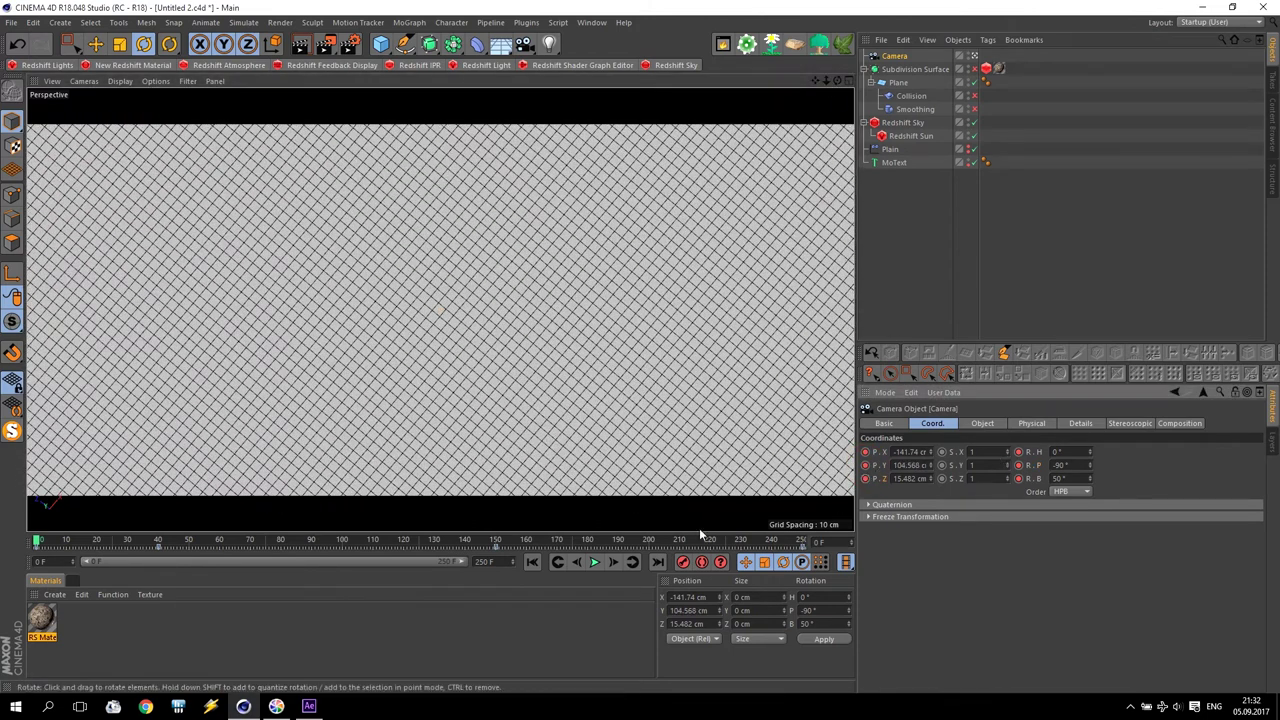
pyautogui.click(595, 562)
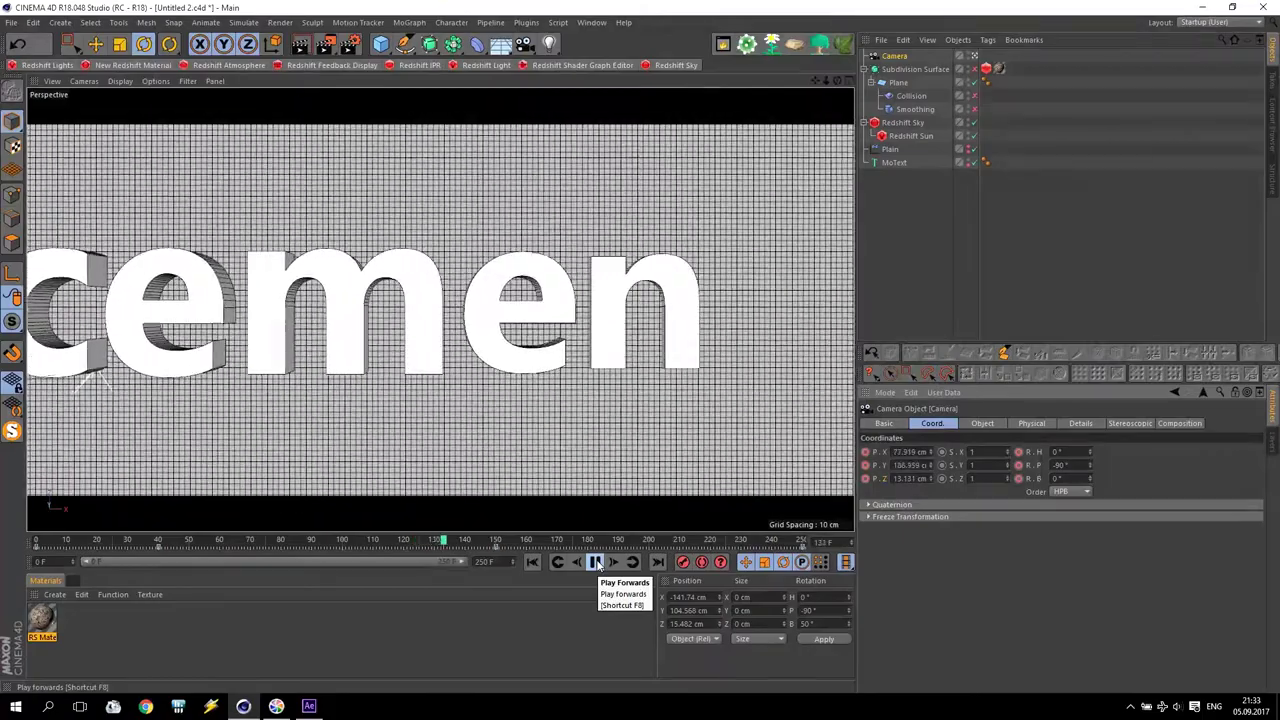
pyautogui.click(595, 562)
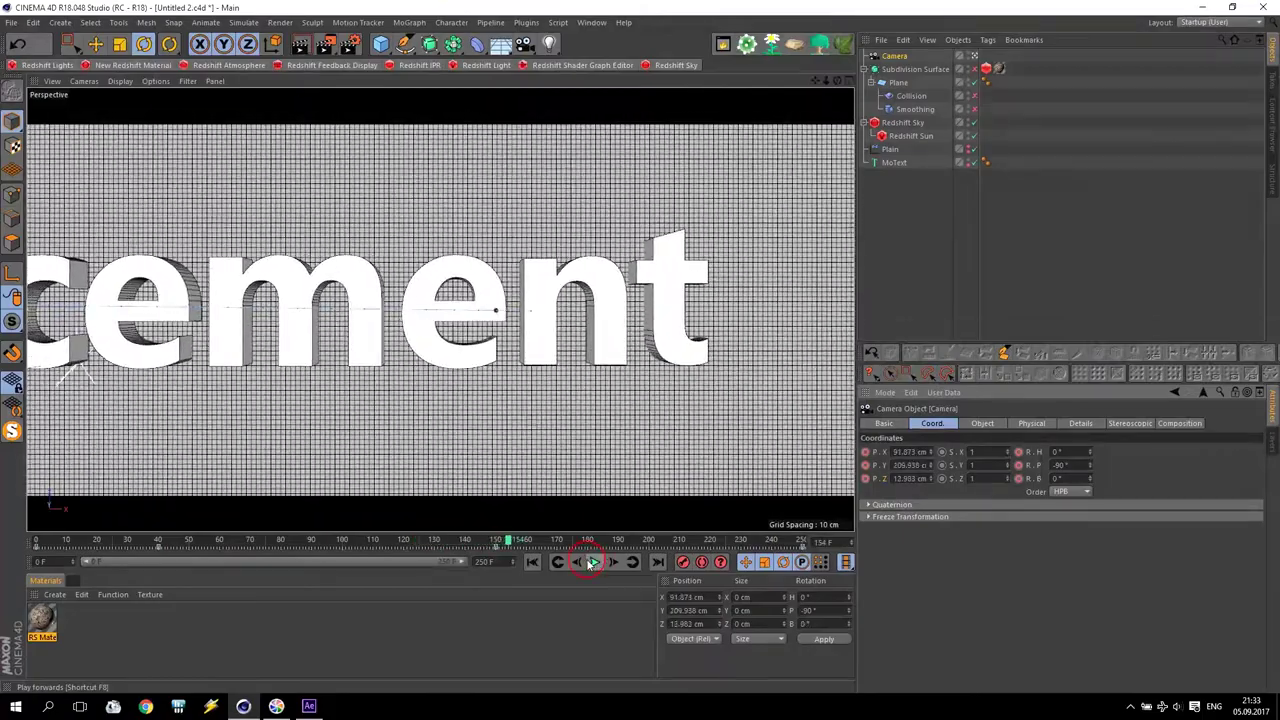
# - Return to frame 0, set the camera's bank to 30°, update its keyframe and play back the animation
pyautogui.click(80, 545)
pyautogui.moveTo(79, 549); pyautogui.dragTo(37, 545)
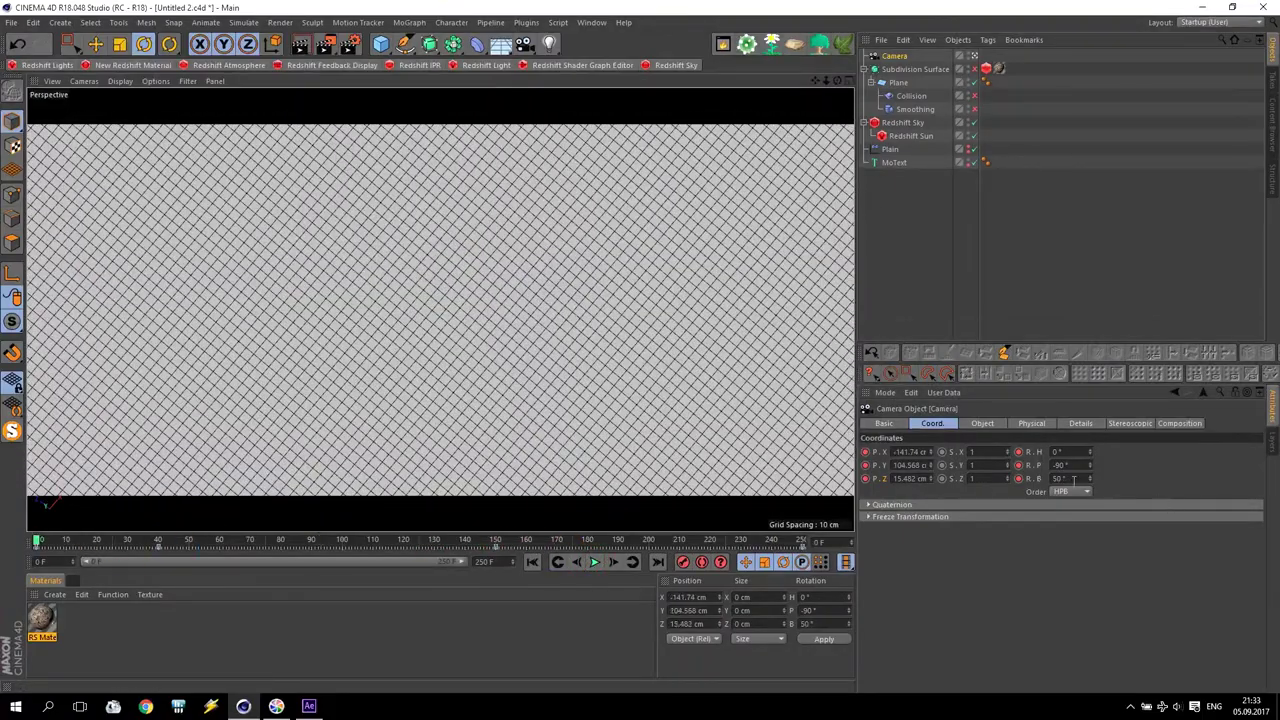
pyautogui.doubleClick(1062, 479)
pyautogui.write('30')
pyautogui.press('Return')
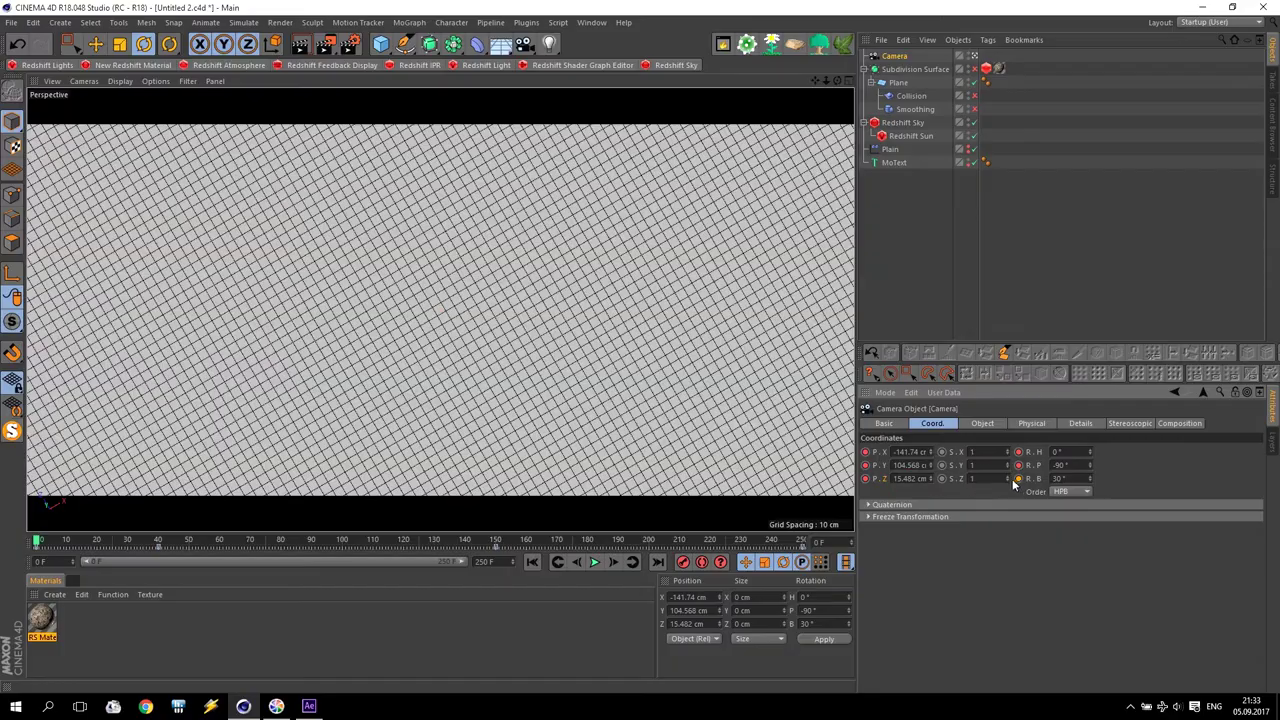
pyautogui.click(594, 562)
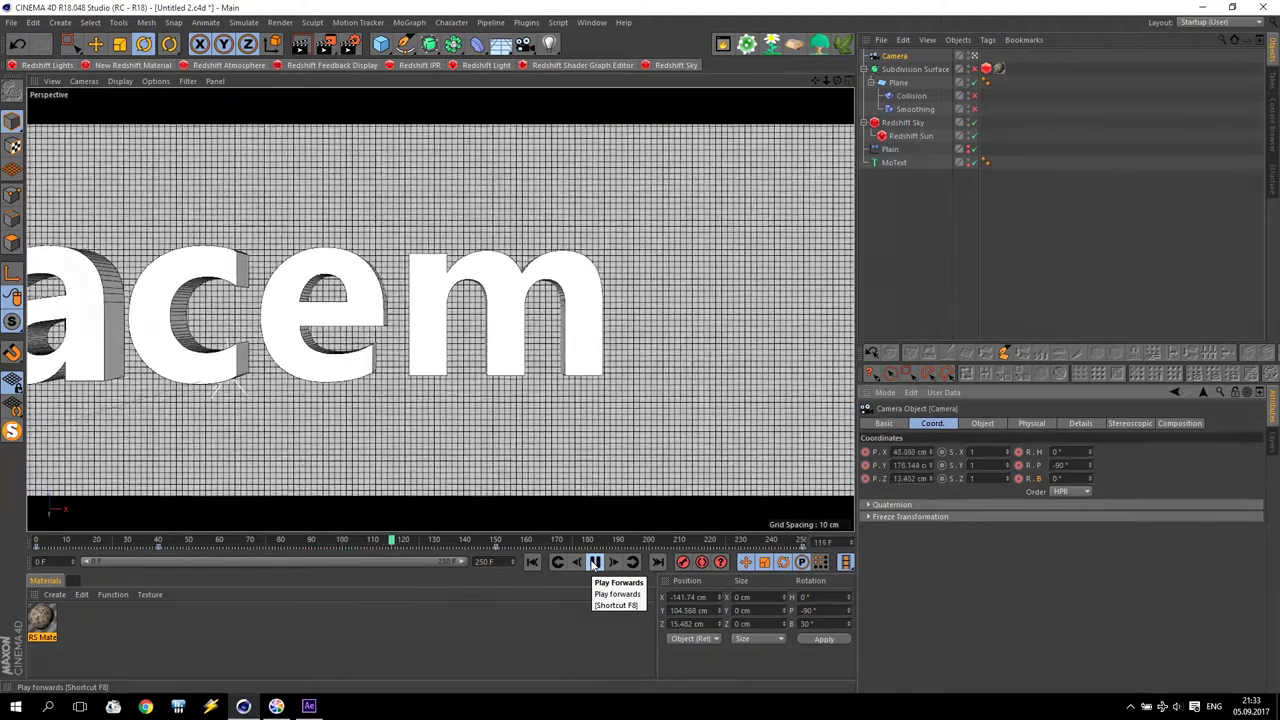
# - Stop playback, move to frame 97 and re-enable the Subdivision Surface, Collision and Smoothing objects
pyautogui.click(594, 562)
pyautogui.click(532, 562)
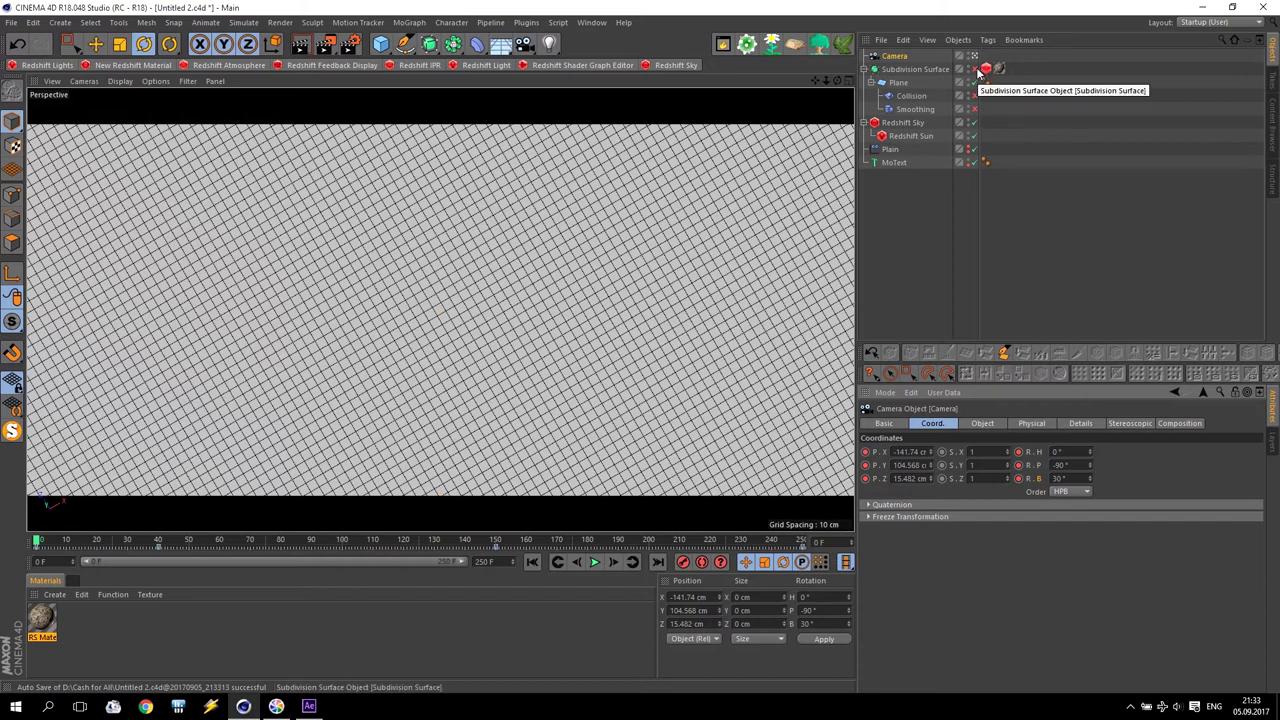
pyautogui.moveTo(440, 540); pyautogui.dragTo(337, 540)
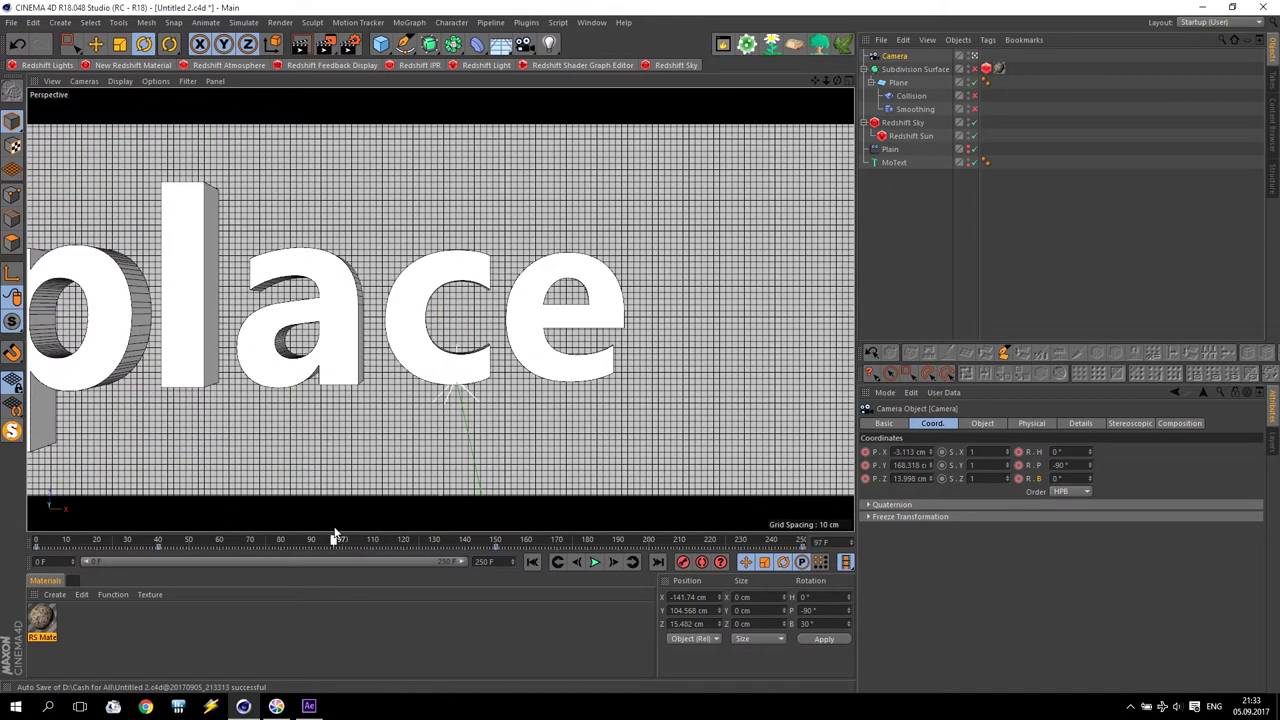
pyautogui.click(977, 70)
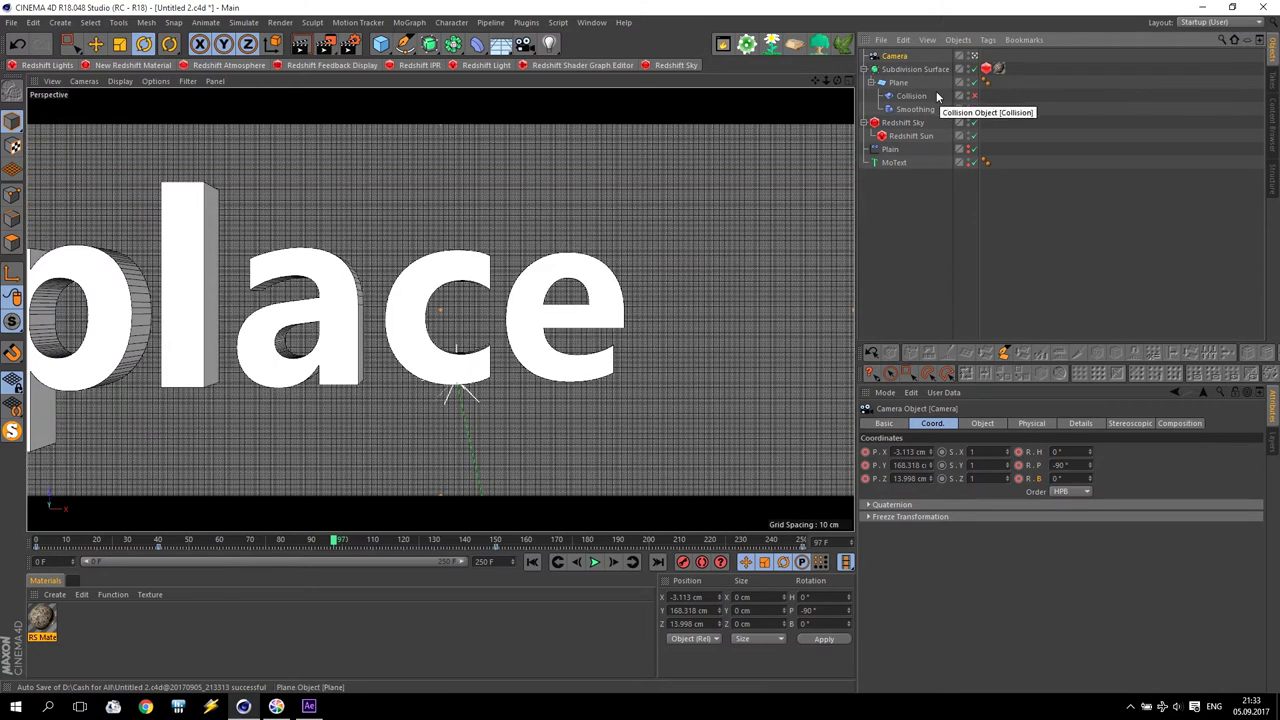
pyautogui.click(975, 97)
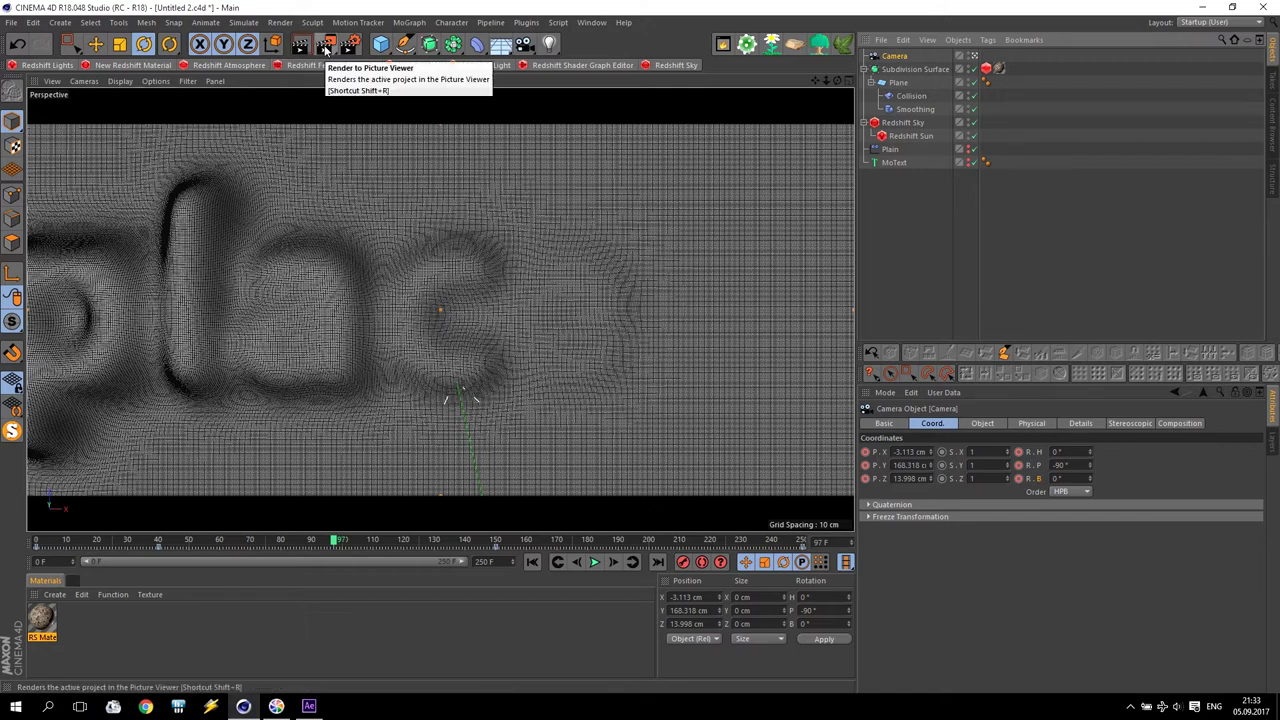
# - Set Redshift's minimum and maximum unified samples to 2 and render frame 97 to the Picture Viewer
pyautogui.click(350, 44)
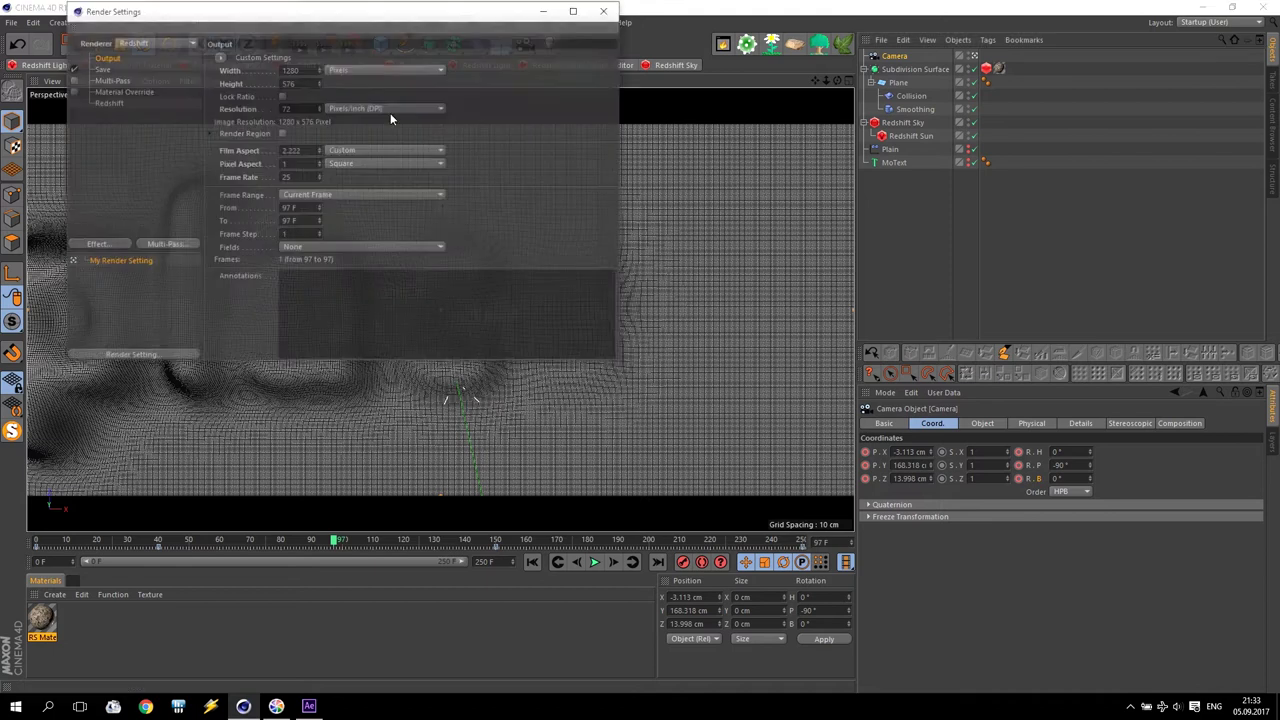
pyautogui.click(112, 103)
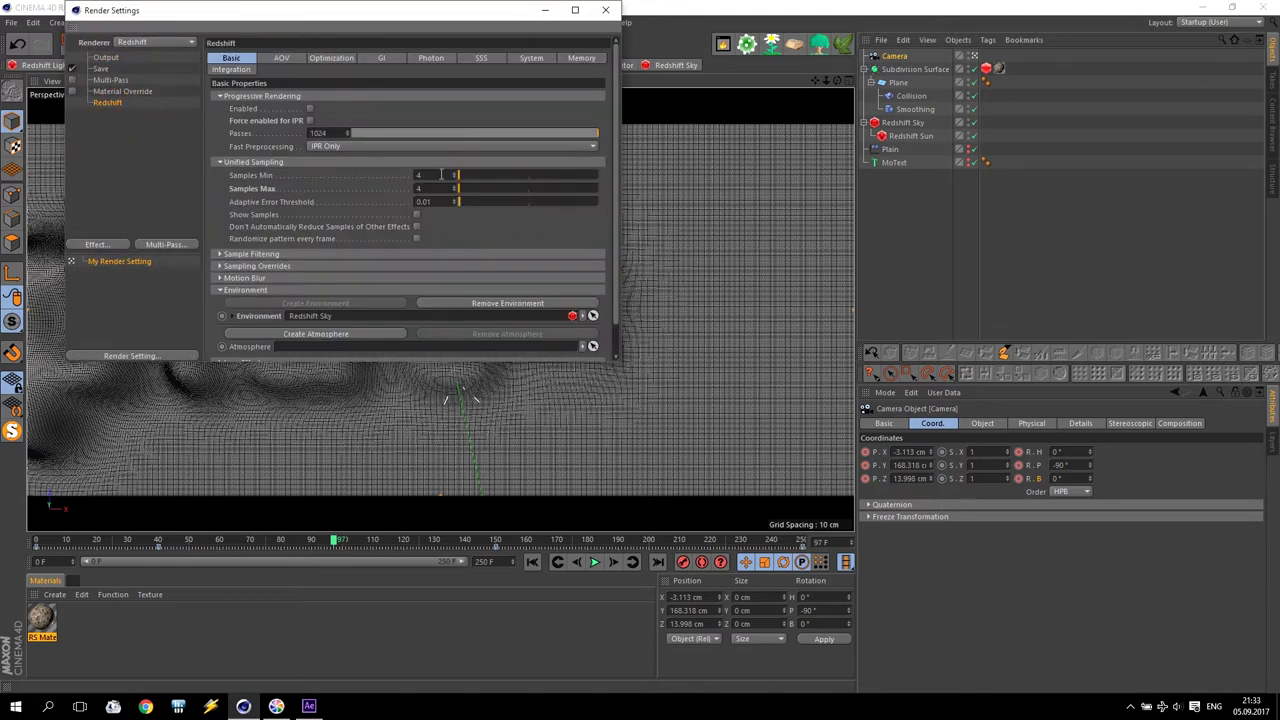
pyautogui.write('2')
pyautogui.press('Tab')
pyautogui.write('2')
pyautogui.click(605, 10)
pyautogui.click(327, 44)
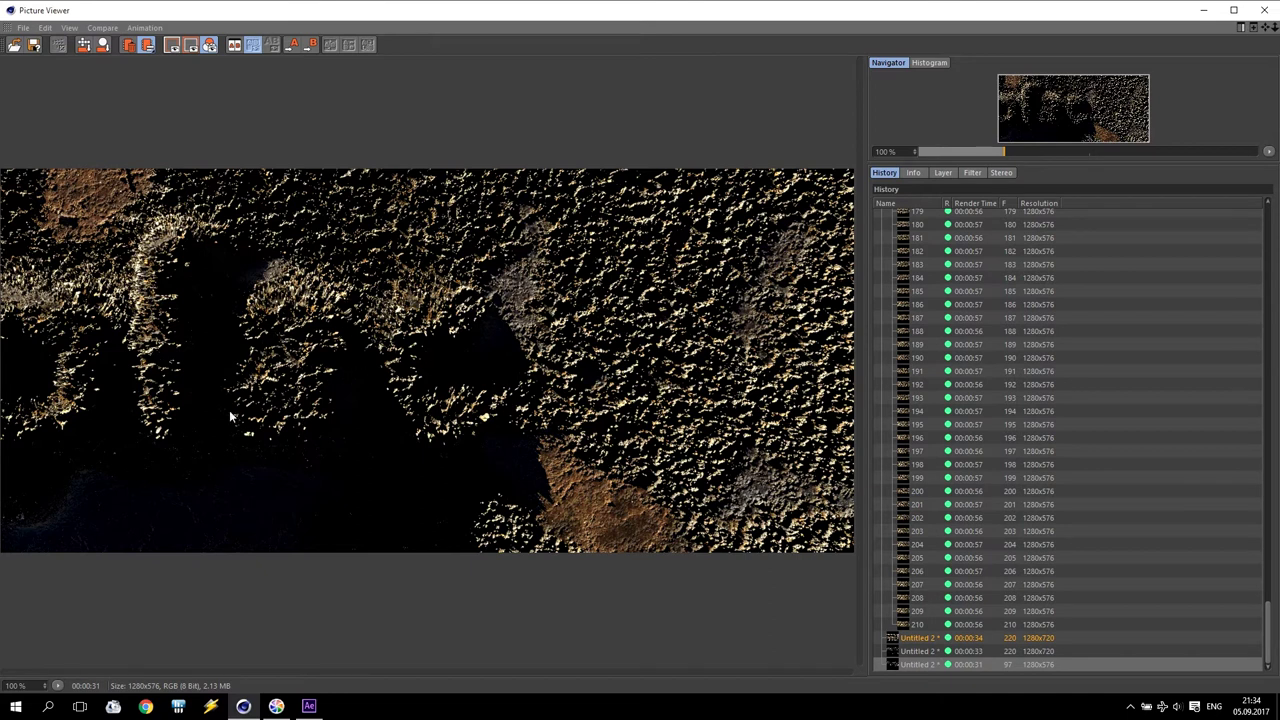
pyautogui.click(1262, 11)
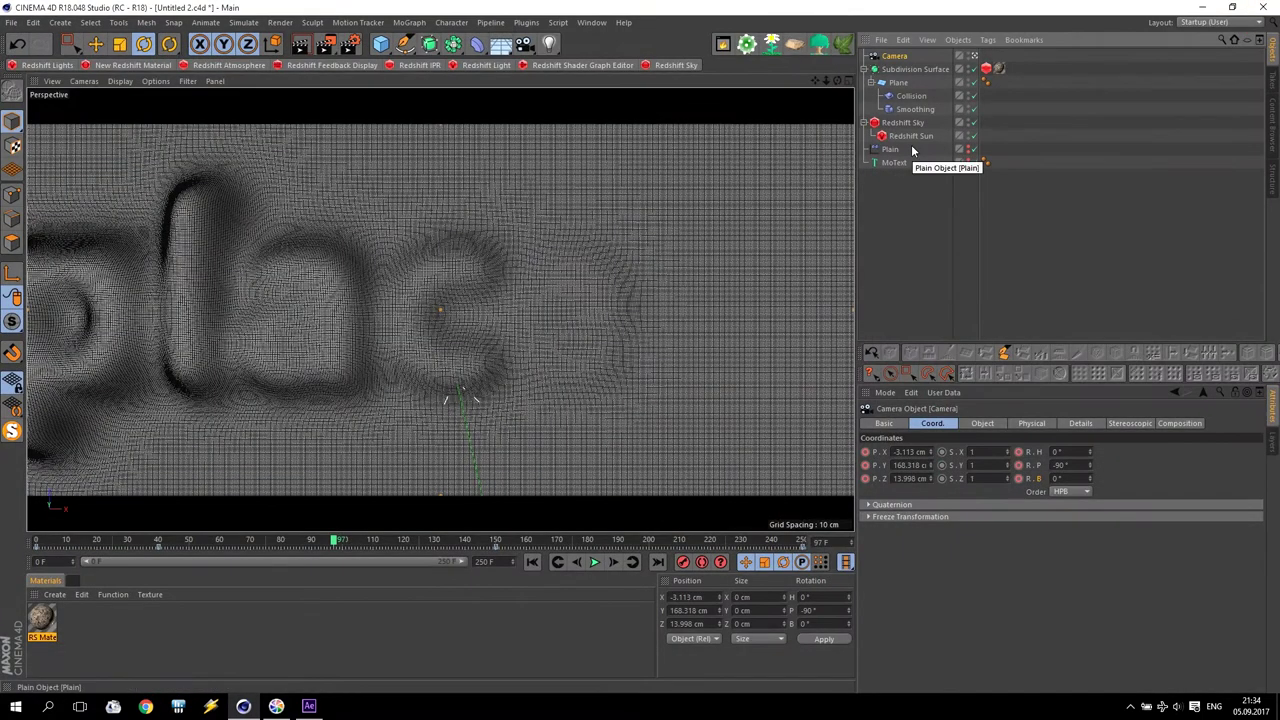
# - Disable the Subdivision Surface and add a Displacer deformer under the Plane, above the Collision deformer
pyautogui.click(899, 82)
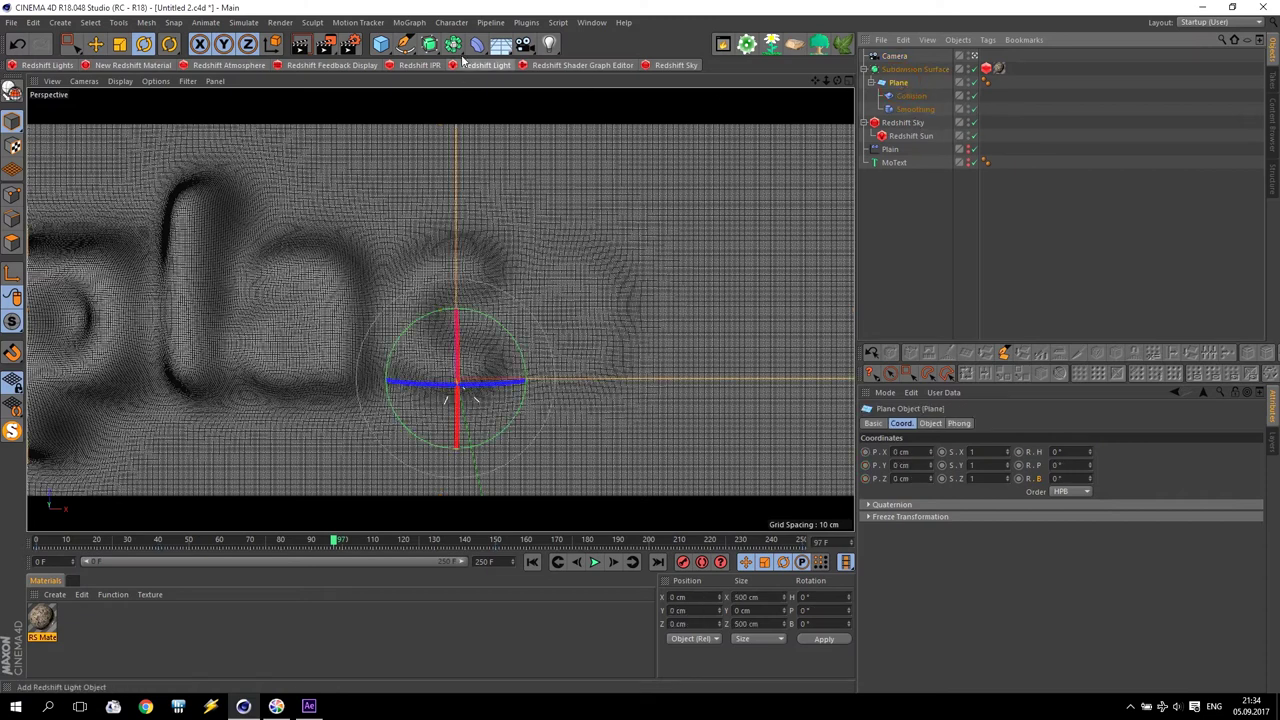
pyautogui.click(500, 46)
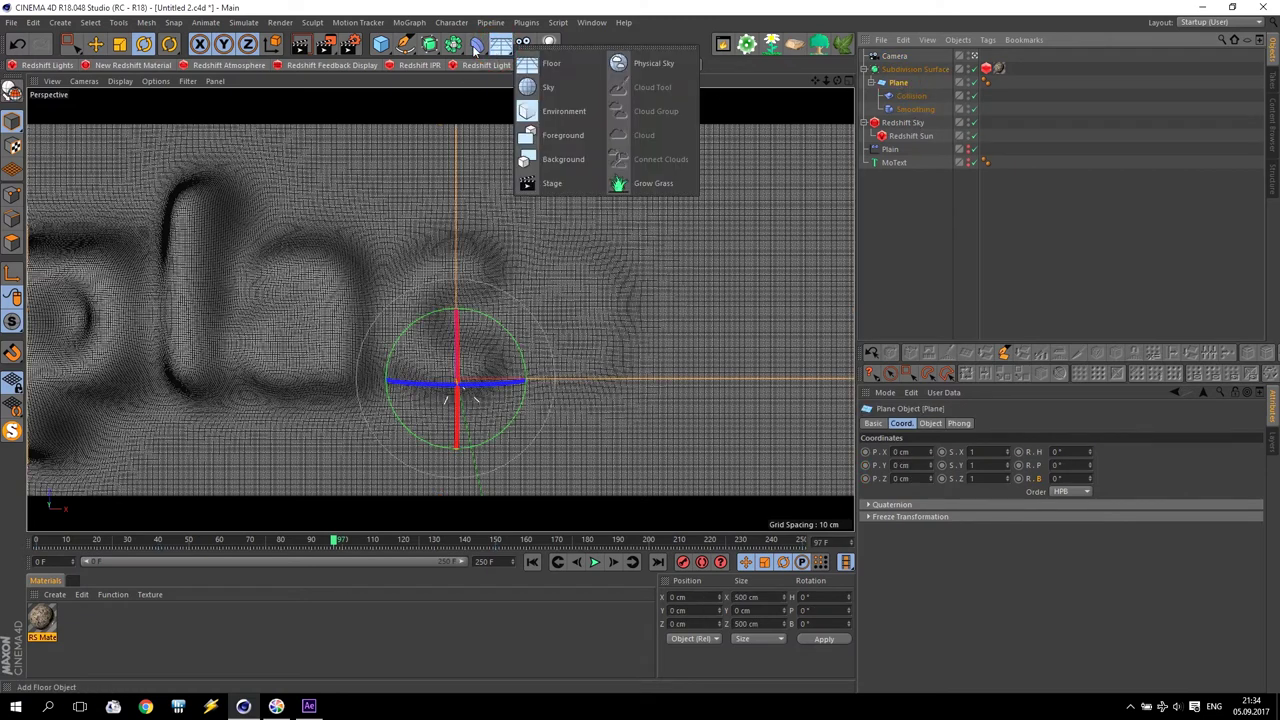
pyautogui.click(975, 69)
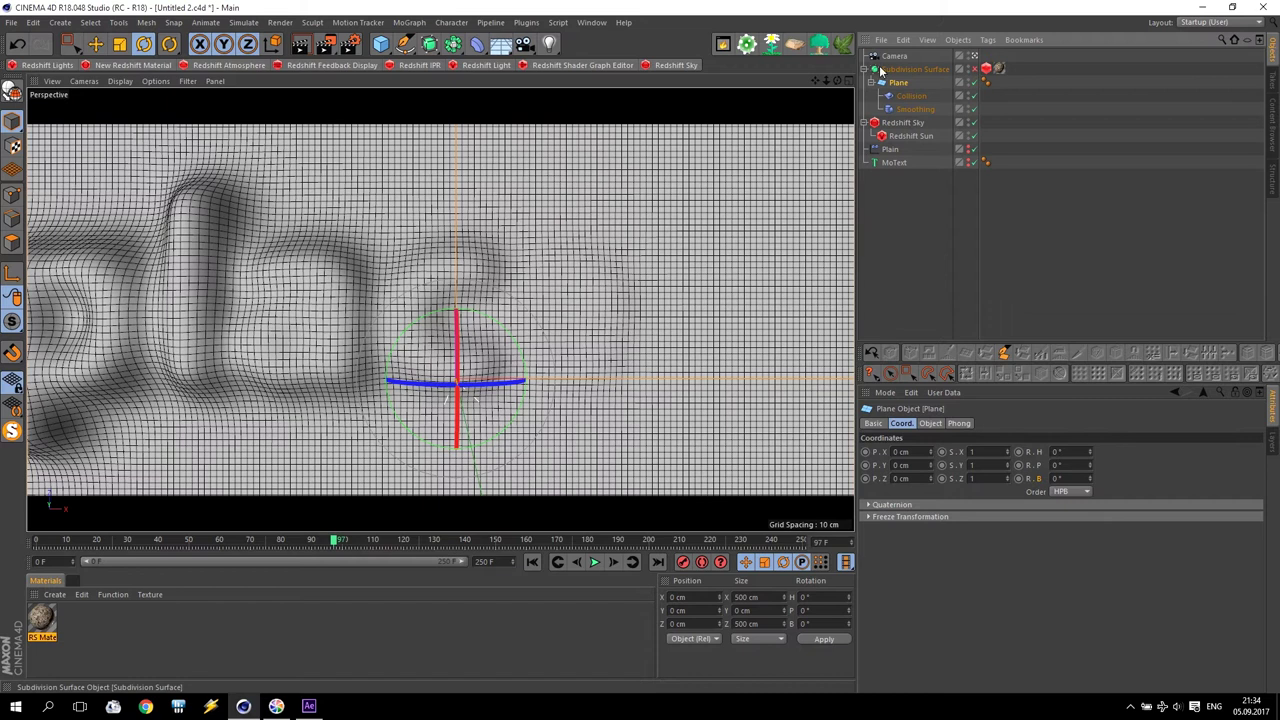
pyautogui.click(476, 44)
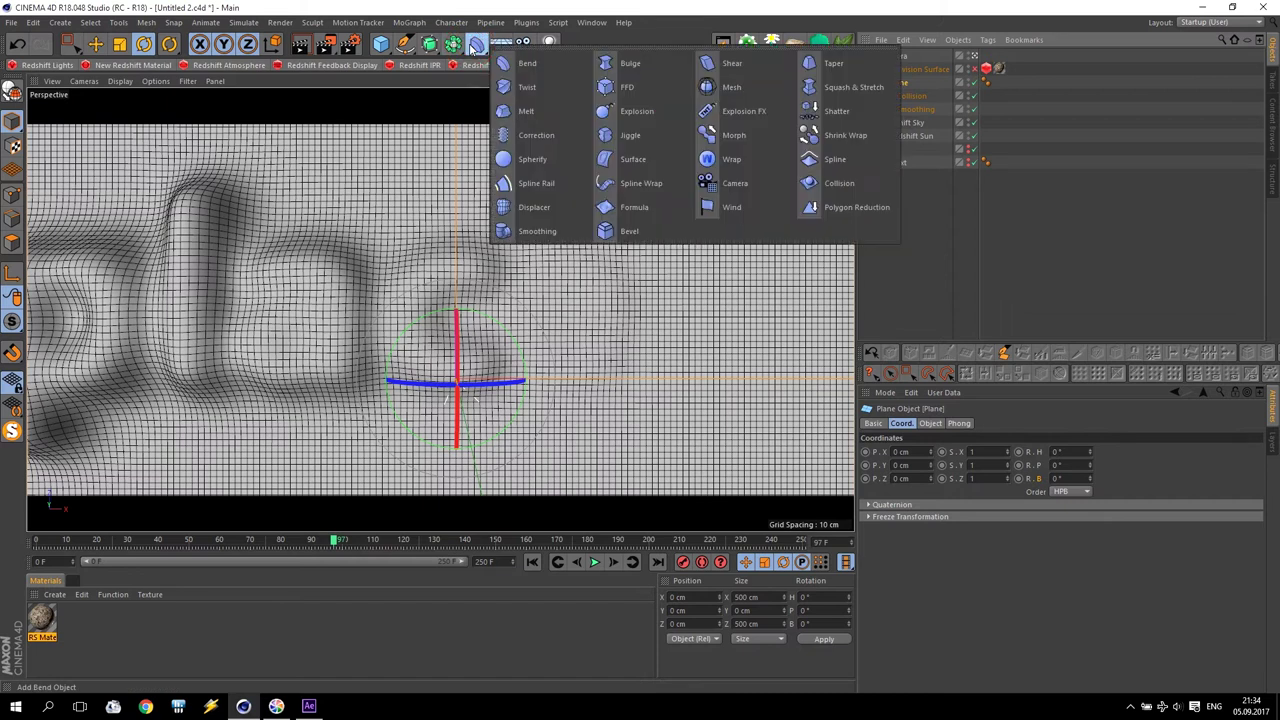
pyautogui.click(527, 207)
pyautogui.moveTo(910, 80); pyautogui.dragTo(915, 102)
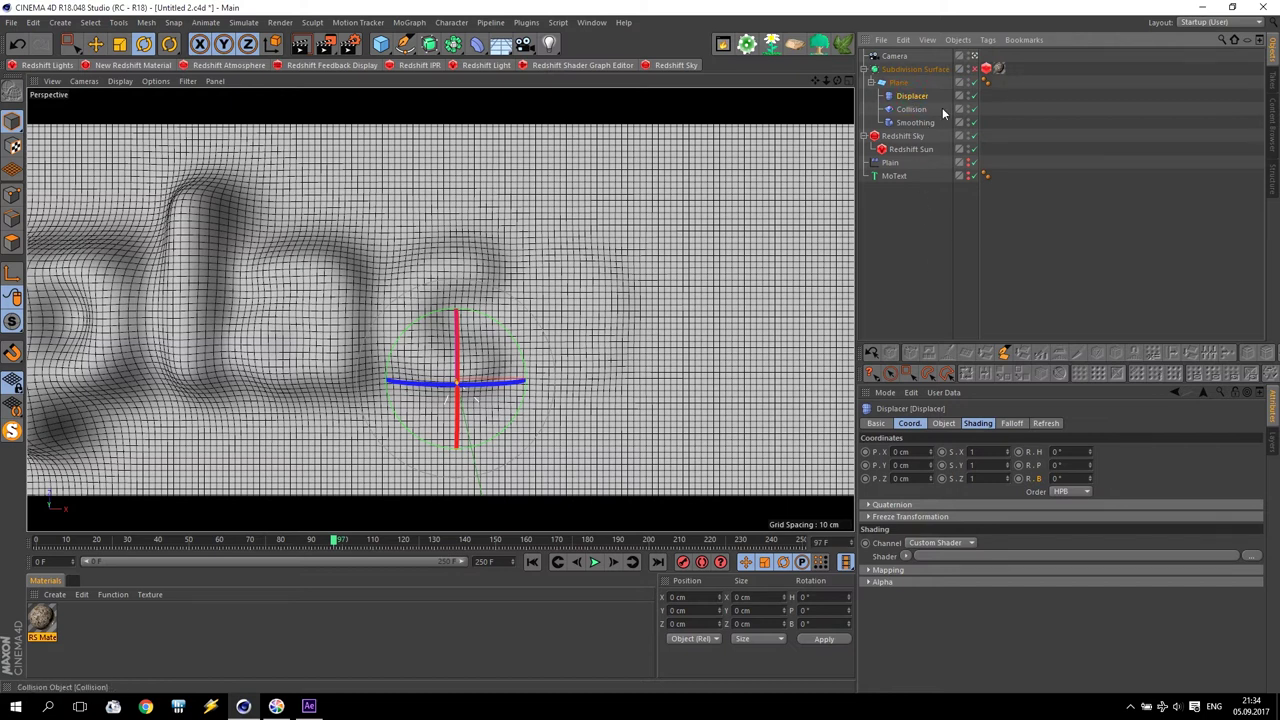
# - Move to frame 239 and assign a Noise shader to the Displacer
pyautogui.click(263, 537)
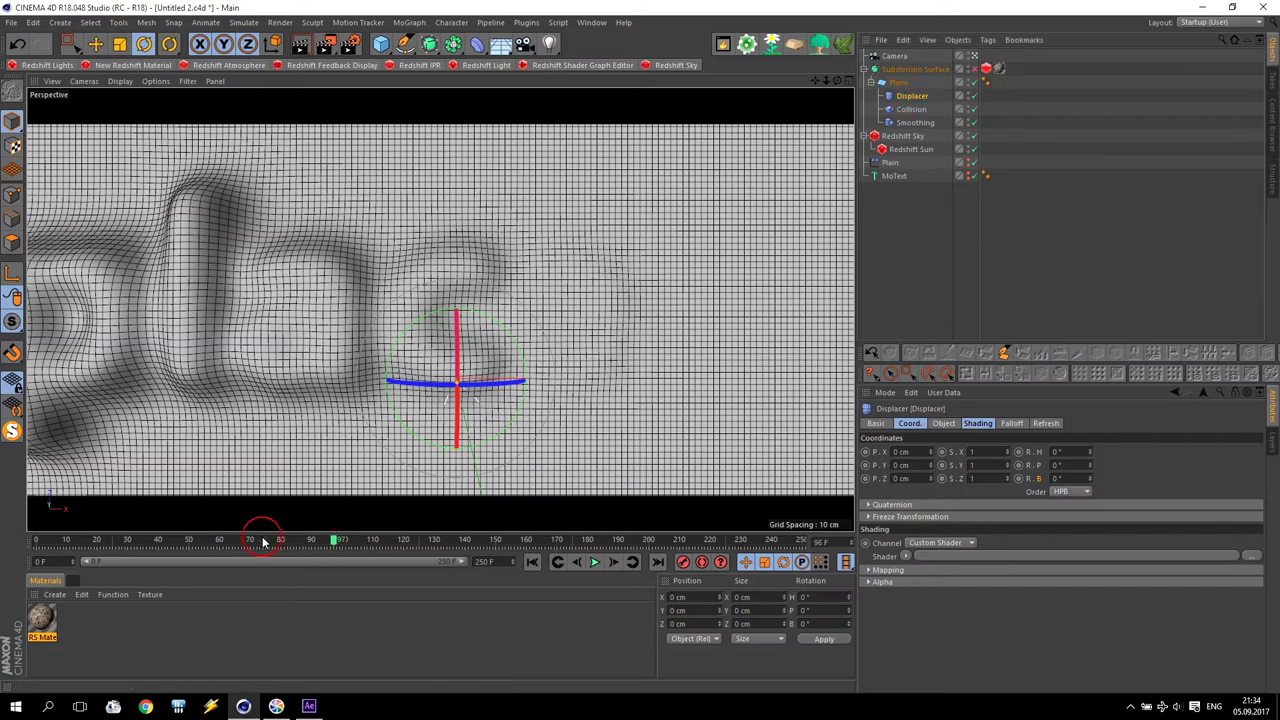
pyautogui.click(744, 541)
pyautogui.click(744, 541)
pyautogui.click(771, 541)
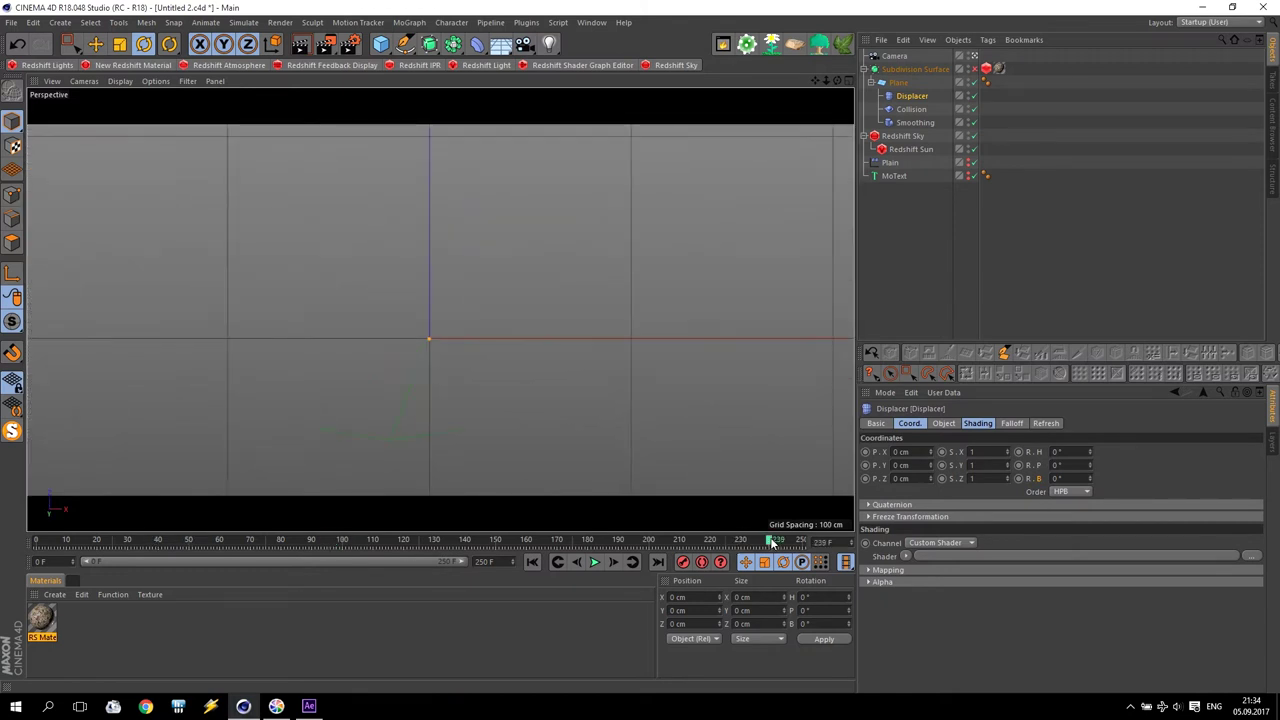
pyautogui.click(915, 97)
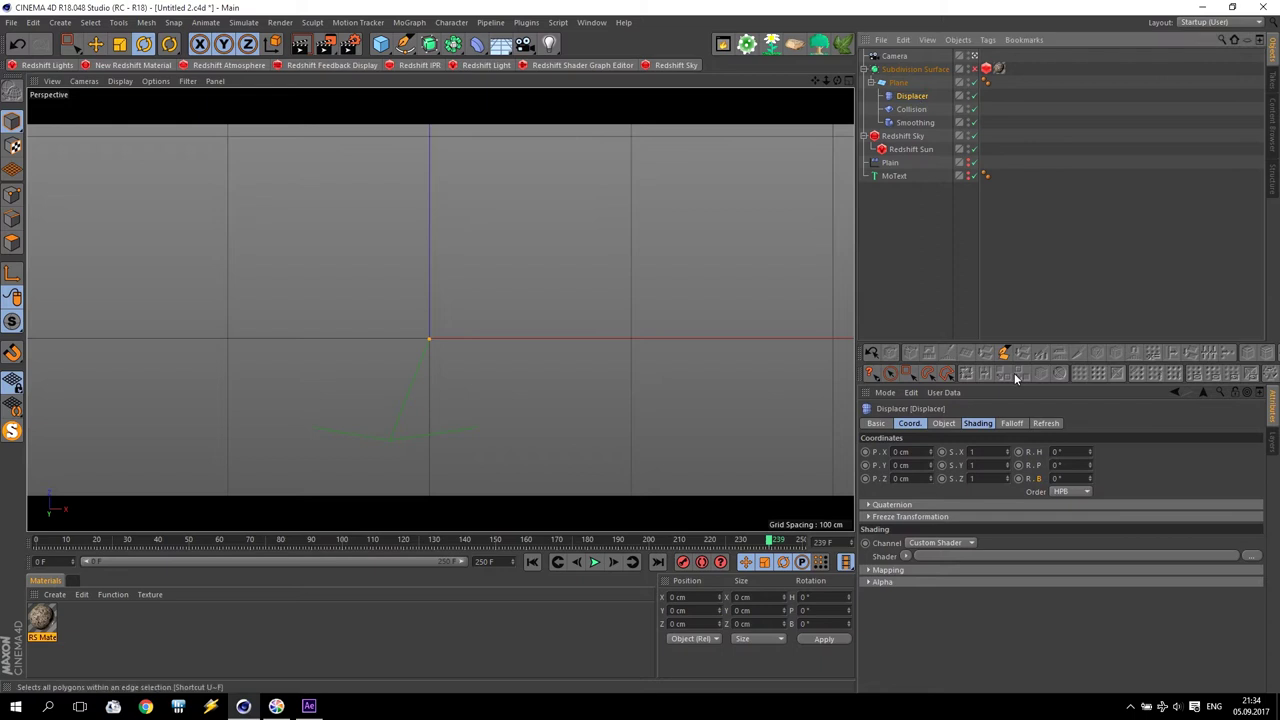
pyautogui.click(978, 424)
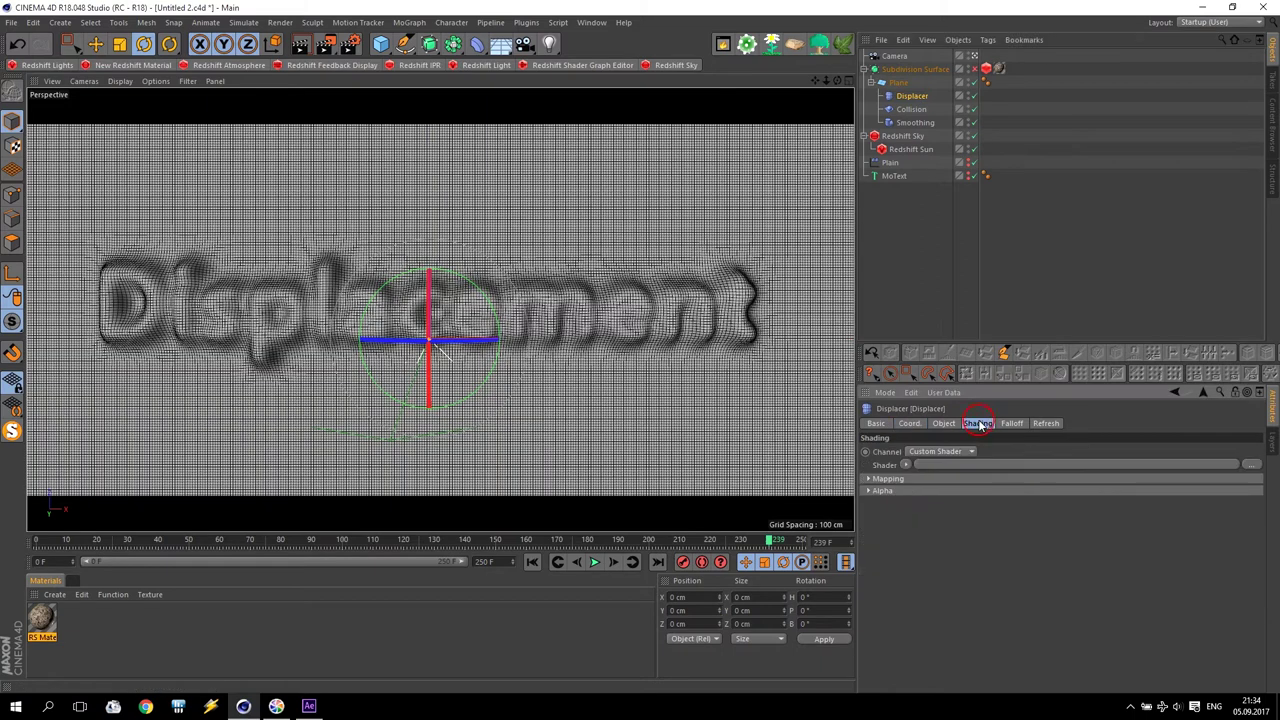
pyautogui.click(905, 466)
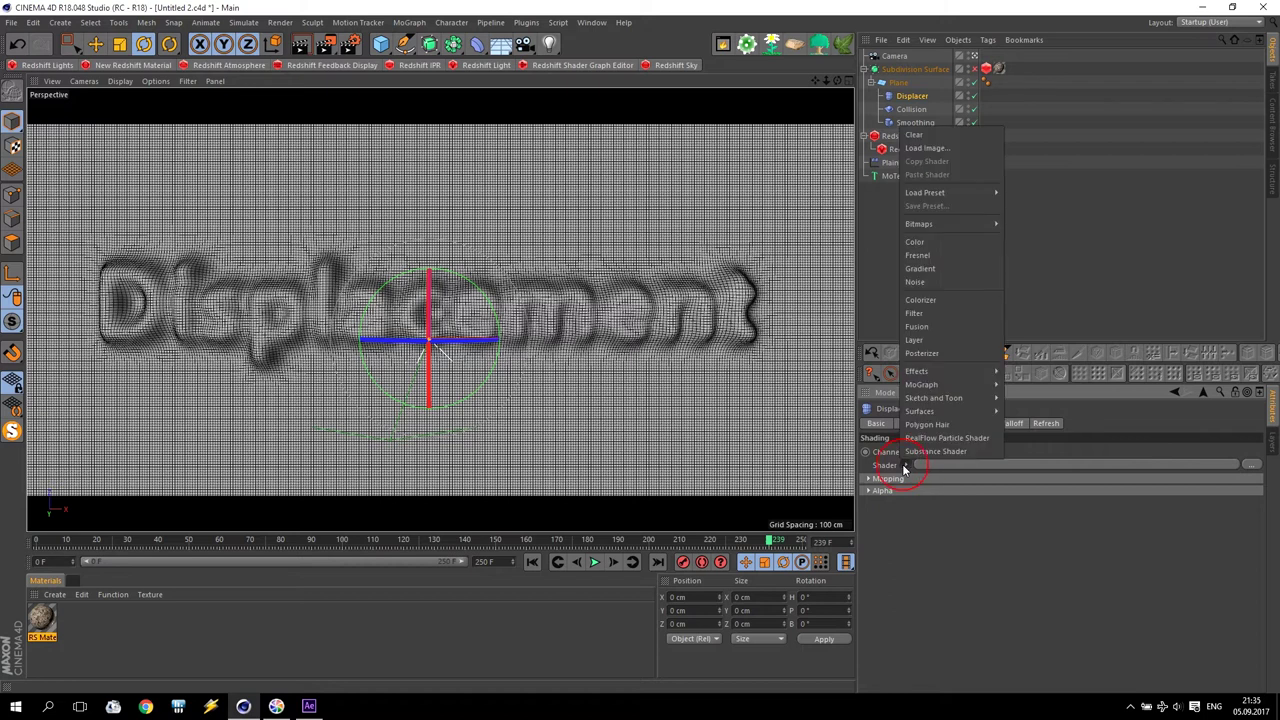
pyautogui.click(940, 283)
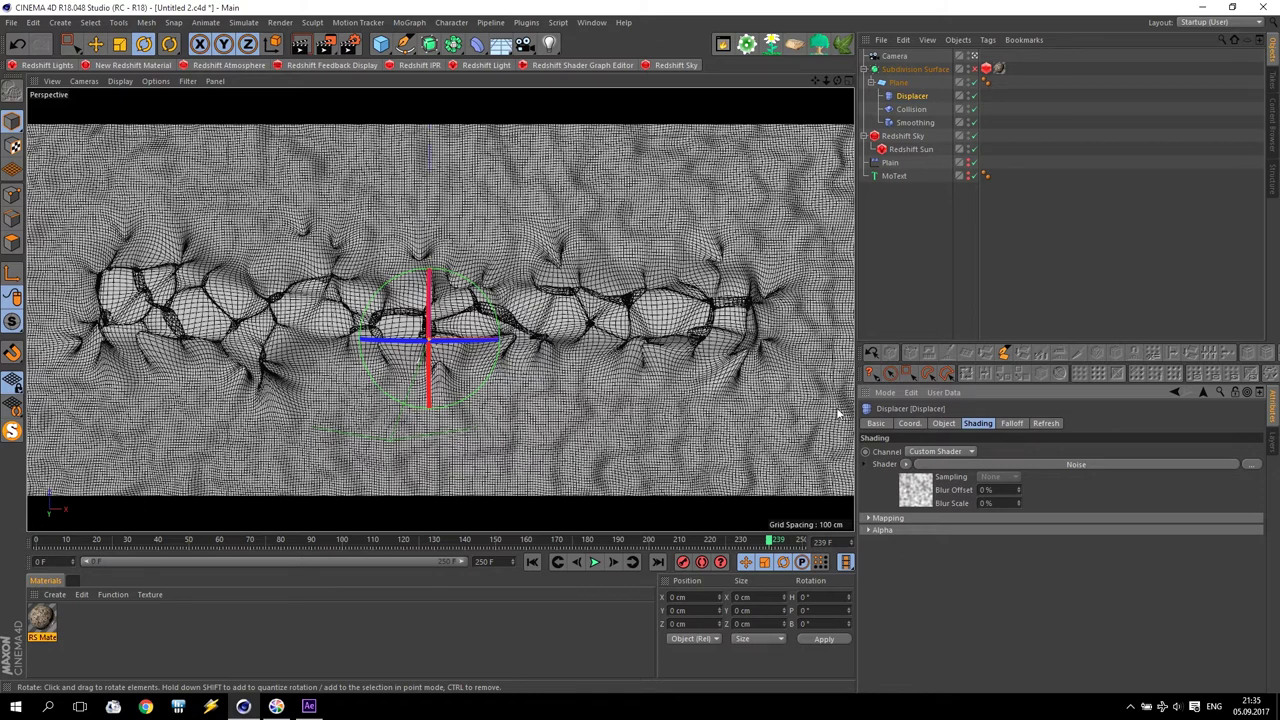
# - Set the global scale of the Displacer's Noise shader to 400%
pyautogui.click(946, 468)
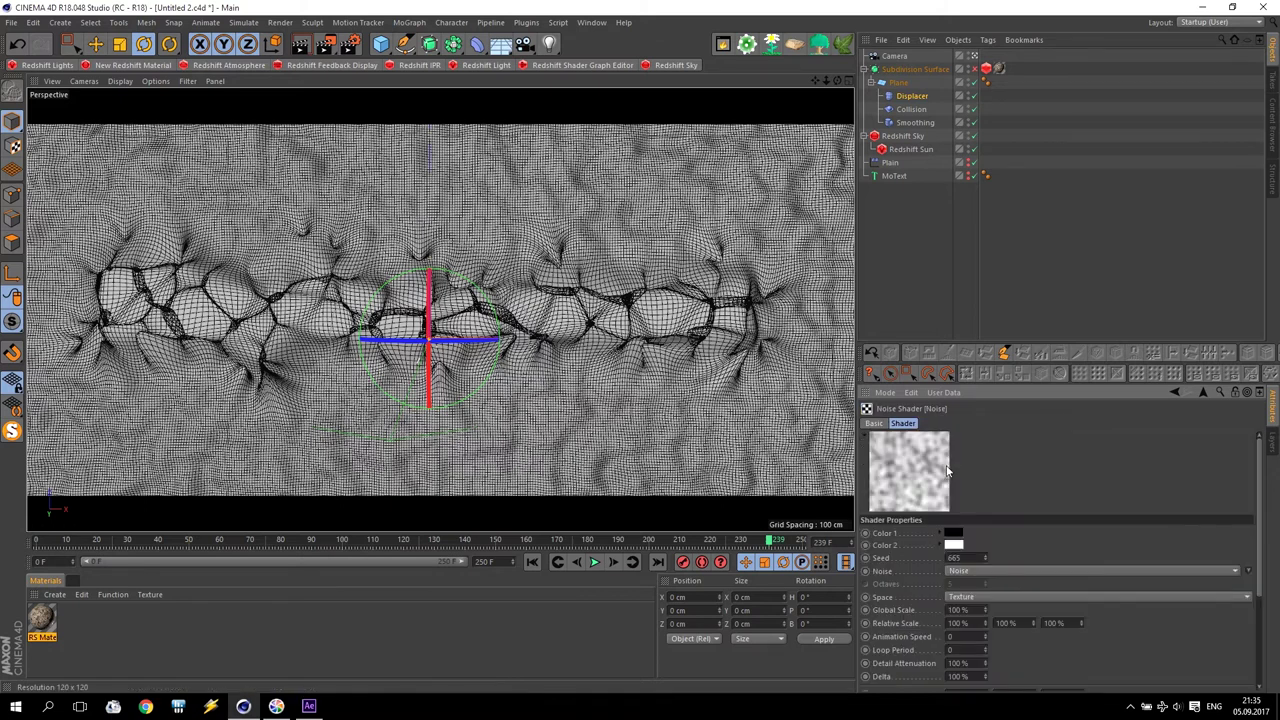
pyautogui.click(978, 609)
pyautogui.doubleClick(943, 609)
pyautogui.press('Return')
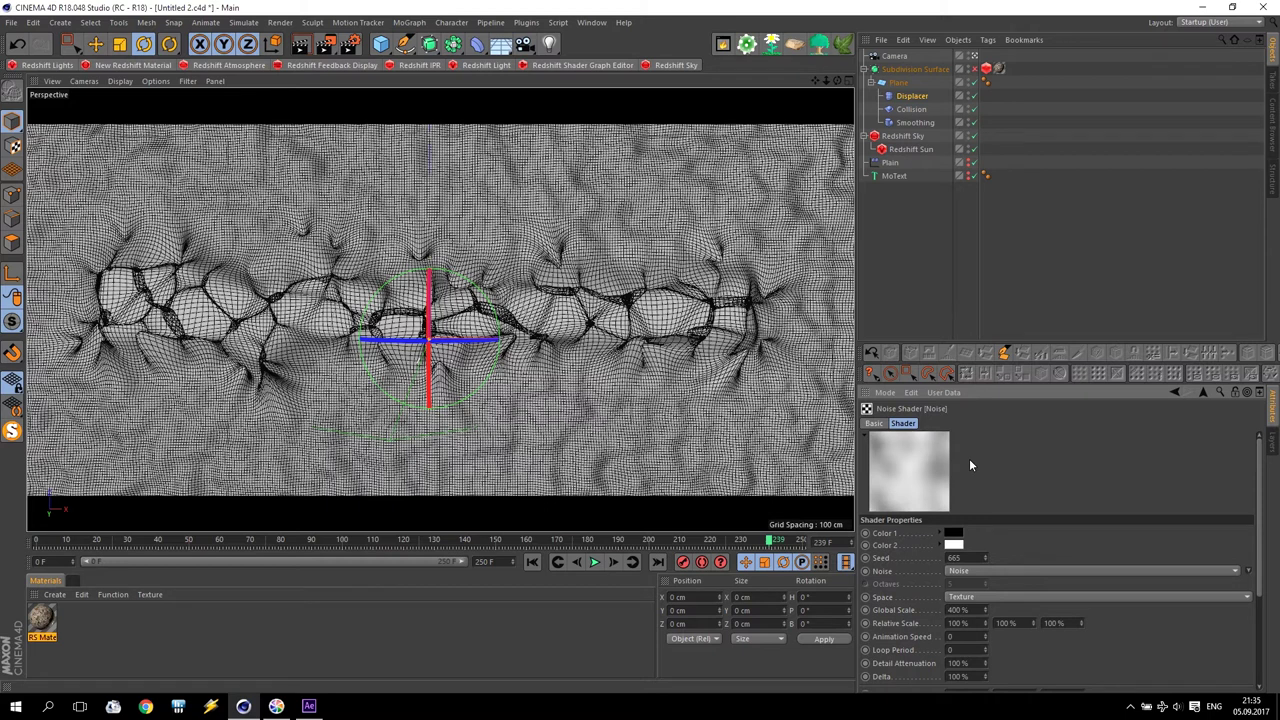
# - Open the Displacer's height value for editing and render frame 239 to the Picture Viewer
pyautogui.click(906, 95)
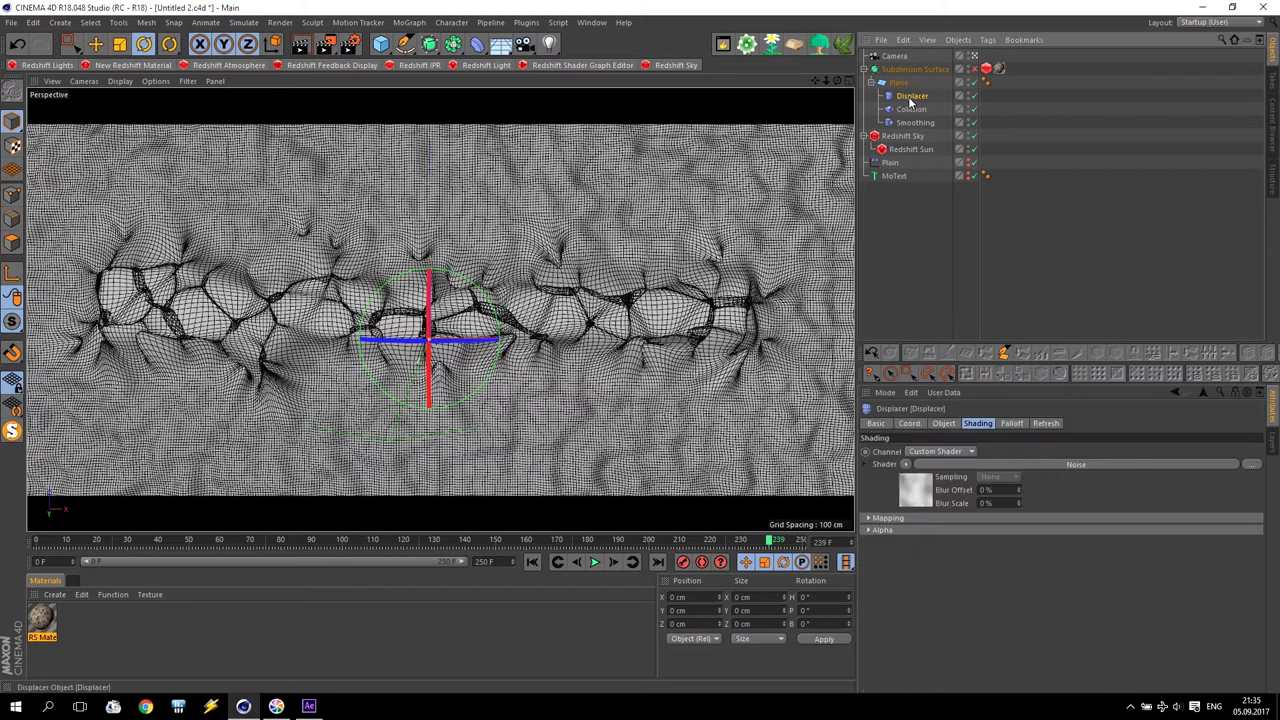
pyautogui.click(944, 424)
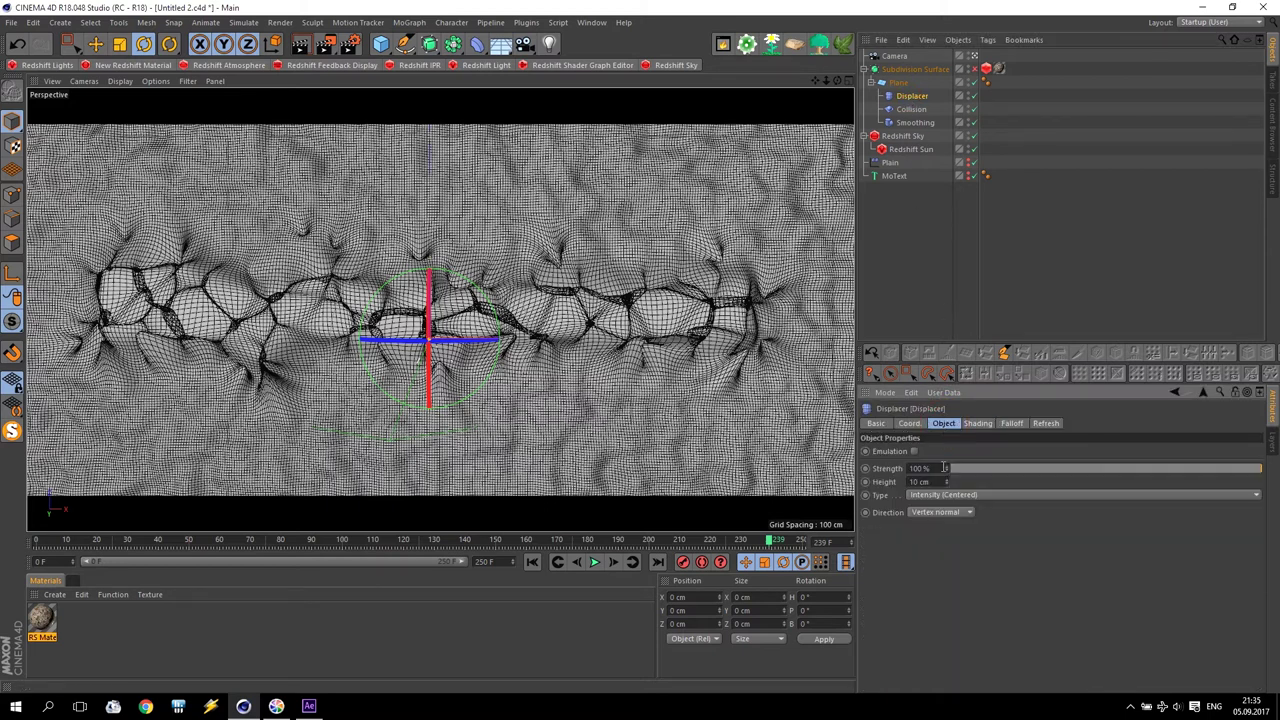
pyautogui.click(906, 481)
pyautogui.click(931, 564)
pyautogui.click(978, 424)
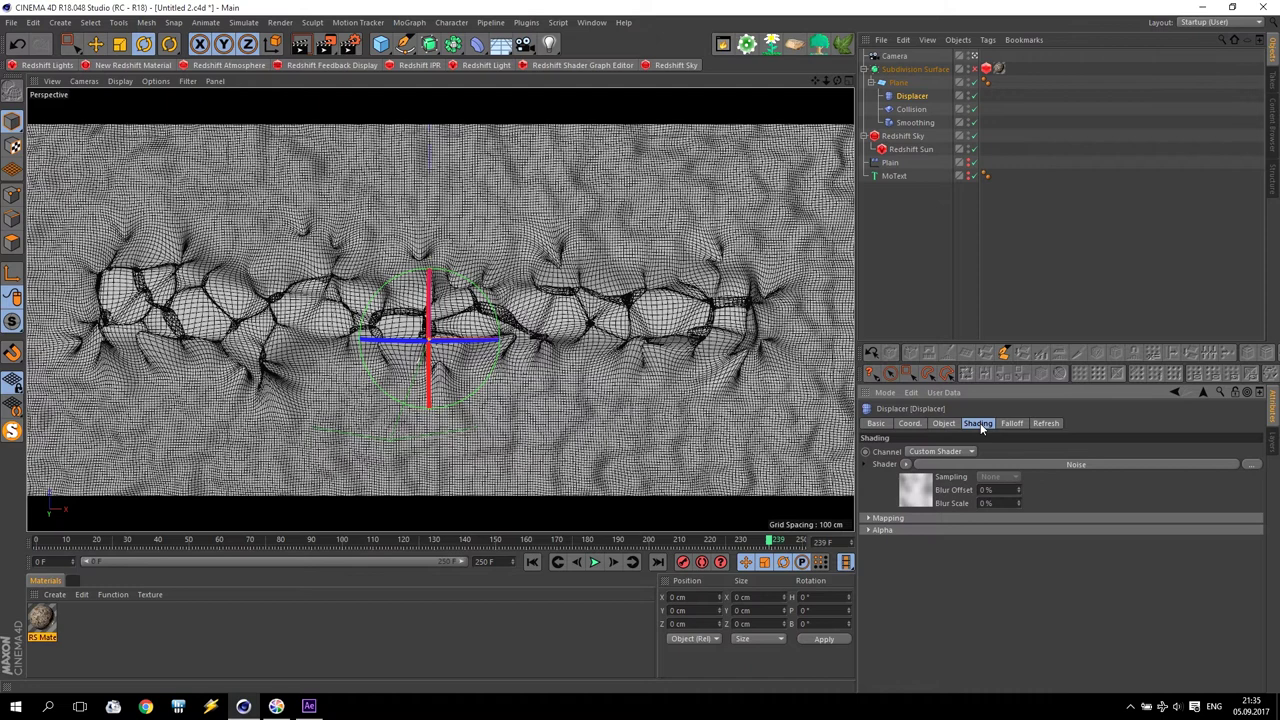
pyautogui.click(325, 46)
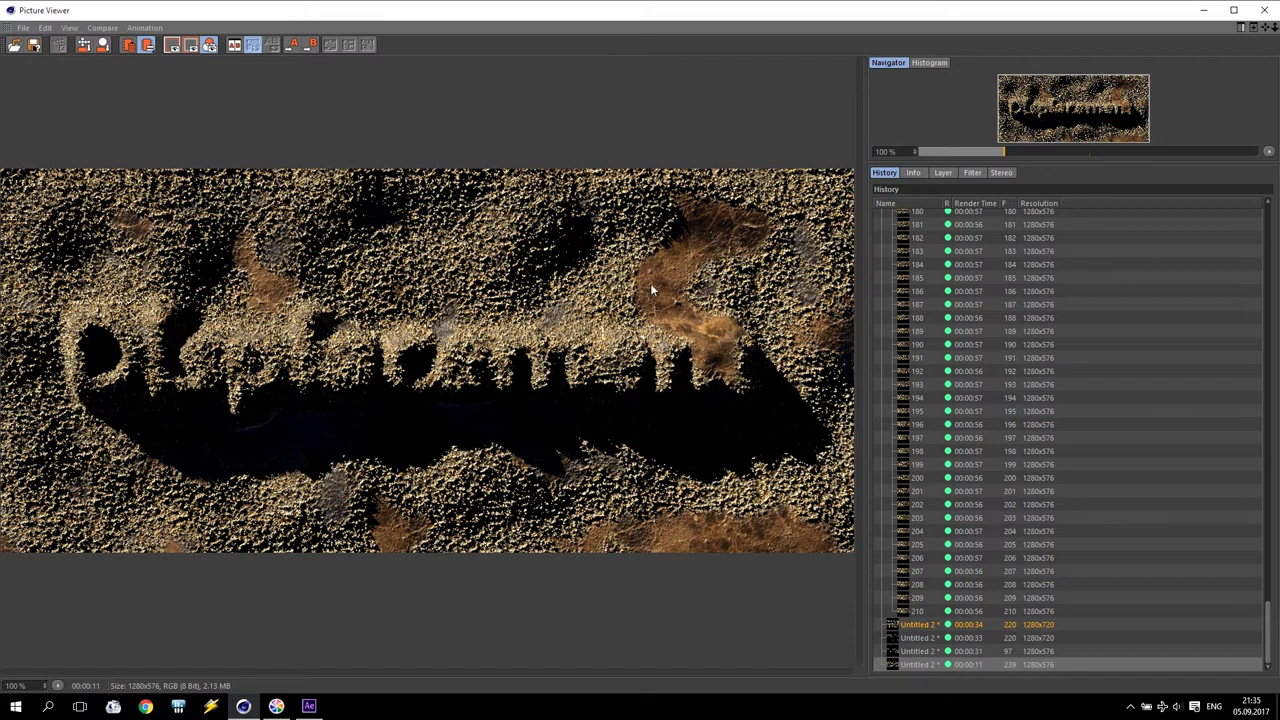
pyautogui.click(1203, 11)
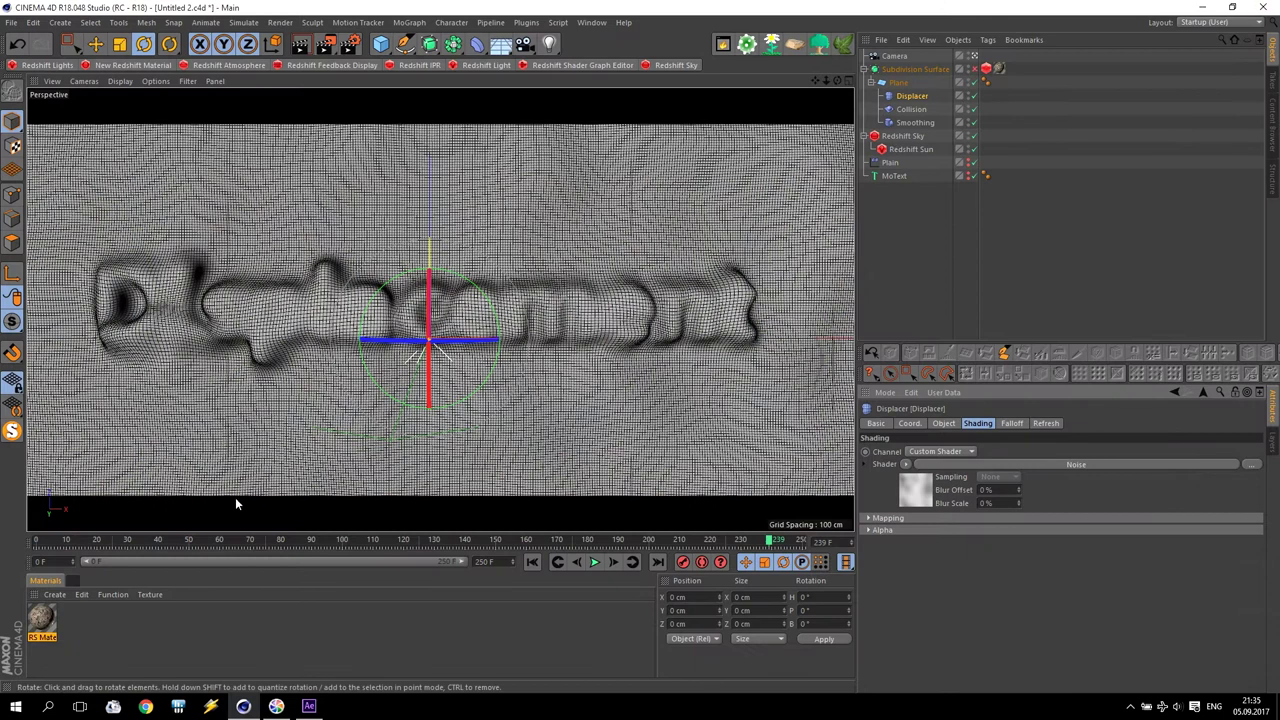
# - In the RS Material's shader graph, set the Z coordinate scale of the lower RS Noise node to 23
pyautogui.doubleClick(41, 620)
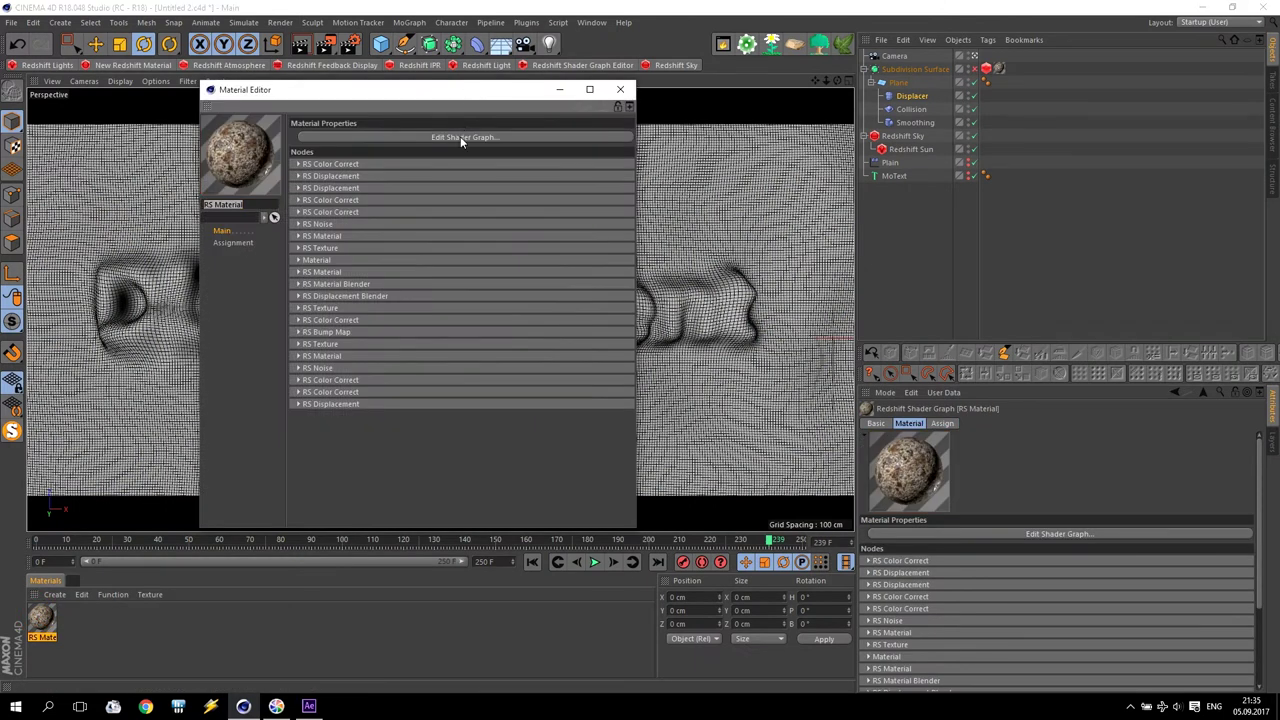
pyautogui.click(463, 137)
pyautogui.moveTo(474, 38); pyautogui.dragTo(809, 96)
pyautogui.click(576, 418)
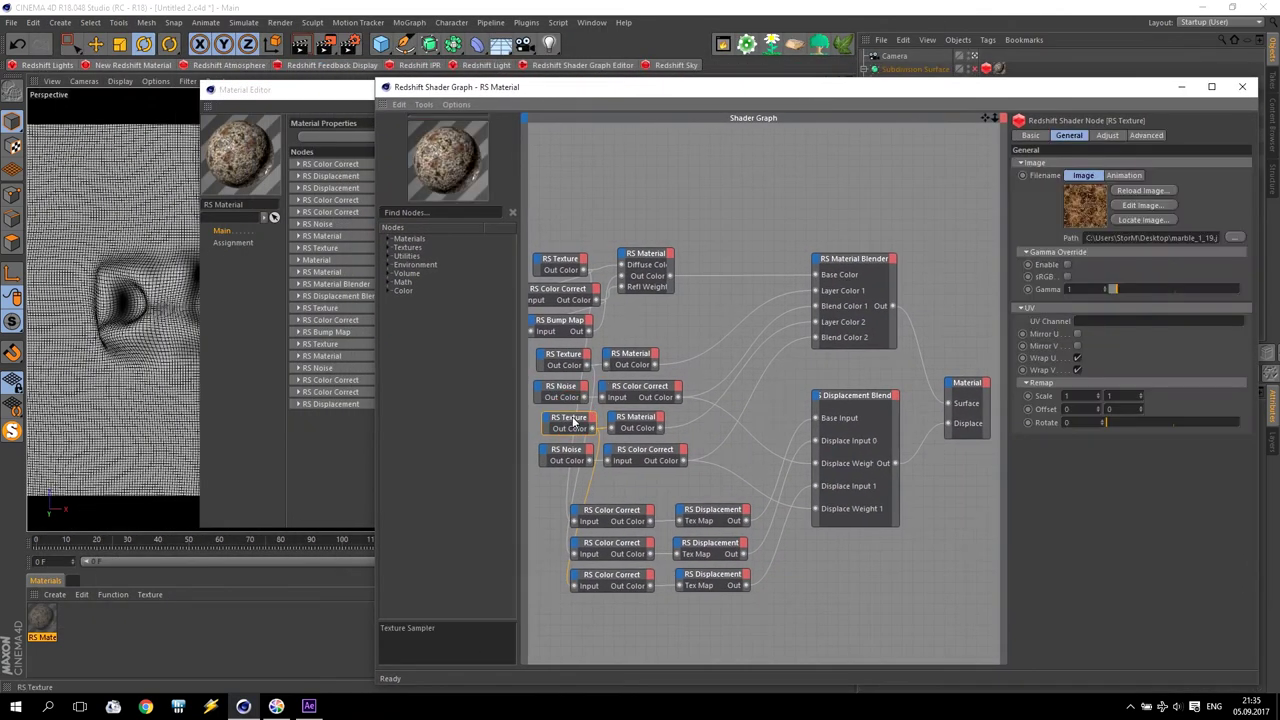
pyautogui.click(567, 456)
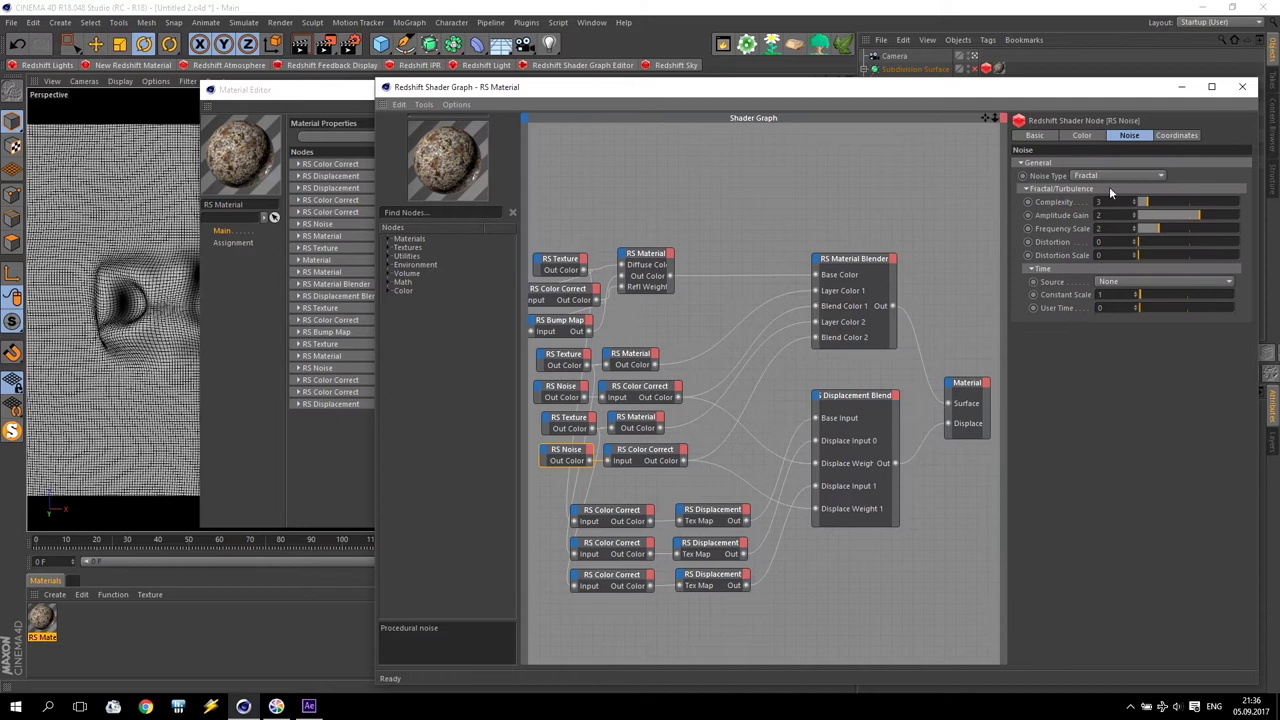
pyautogui.click(1084, 136)
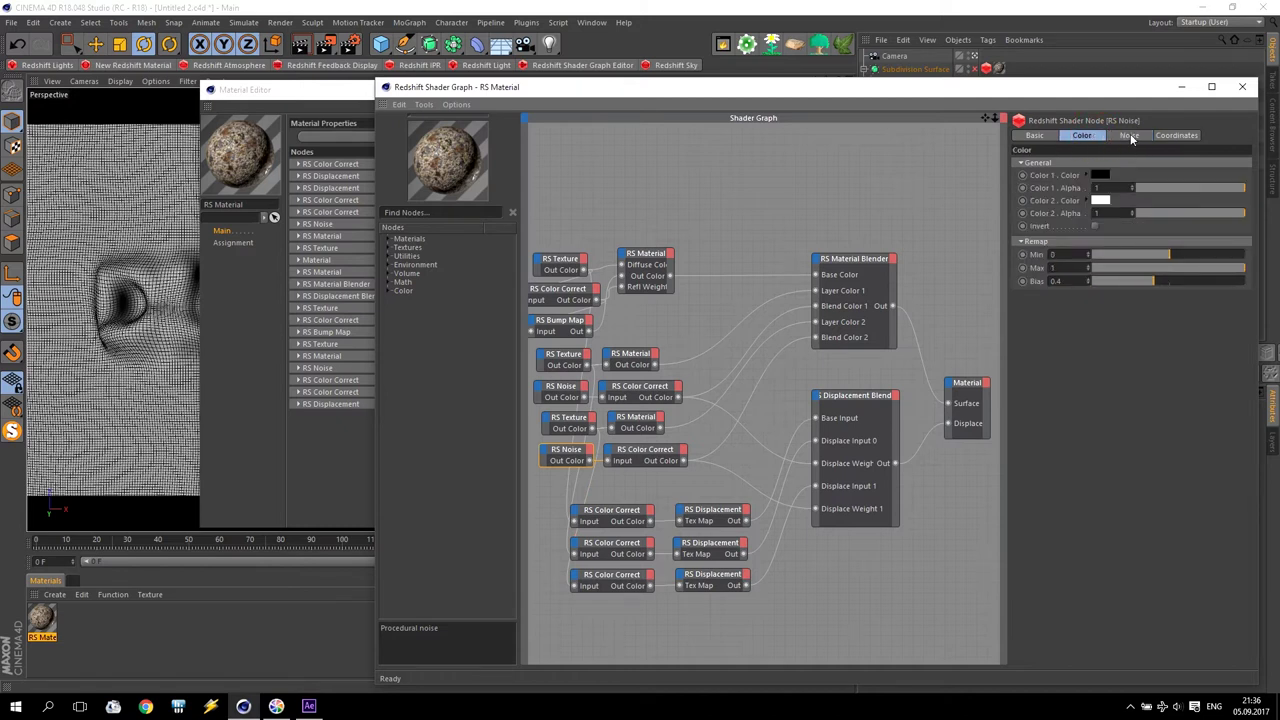
pyautogui.click(1130, 137)
pyautogui.click(1174, 134)
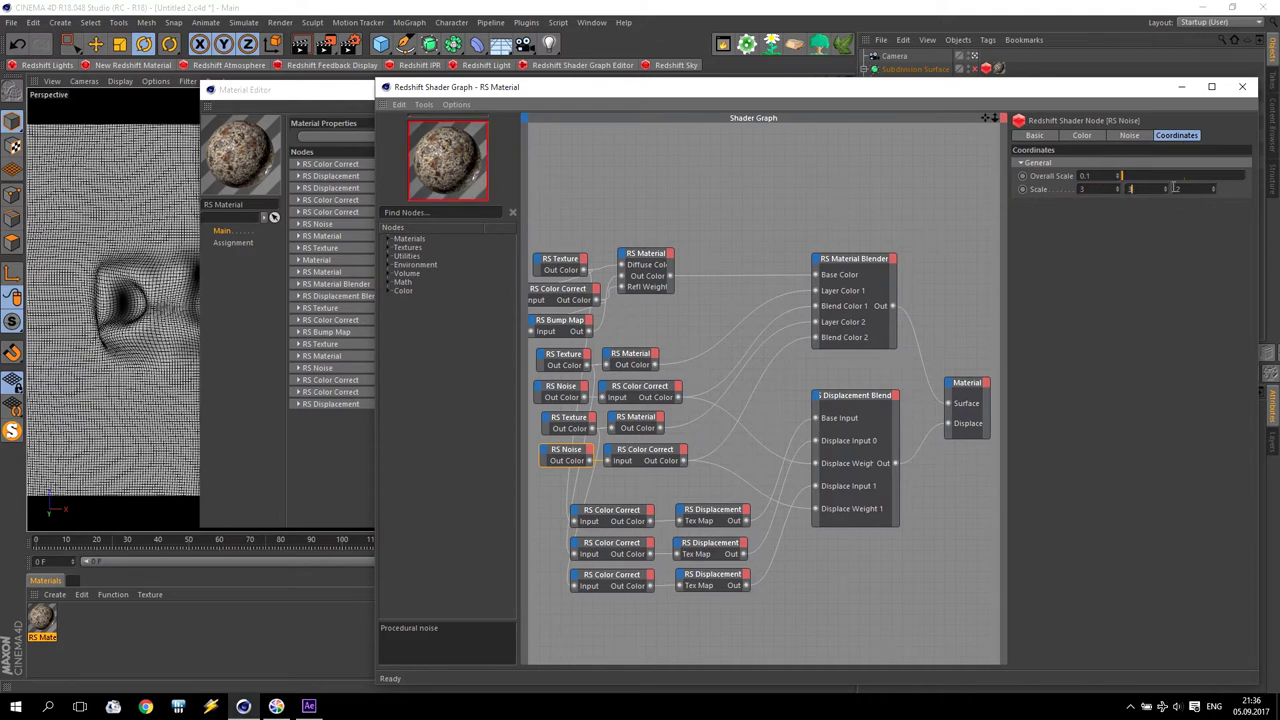
pyautogui.click(1130, 188)
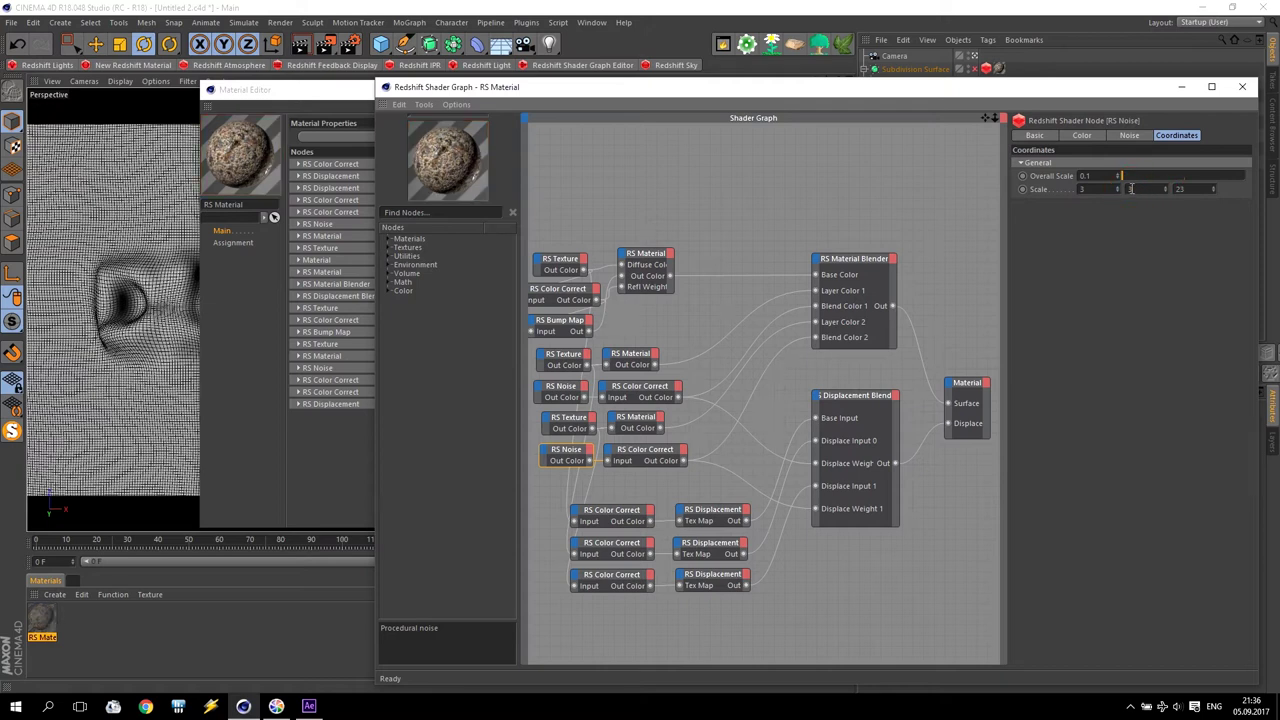
# - Close the shader graph and material editor and render frame 239 with the changed noise scale
pyautogui.click(1243, 87)
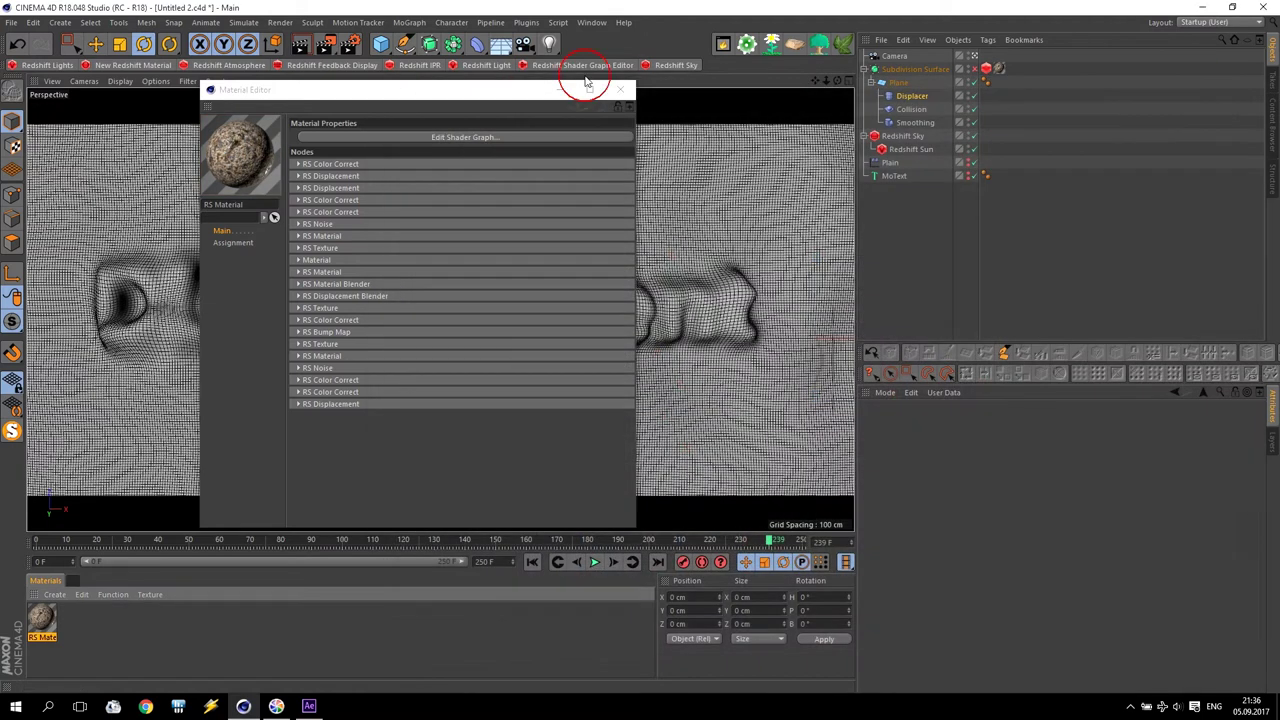
pyautogui.click(625, 91)
pyautogui.click(327, 44)
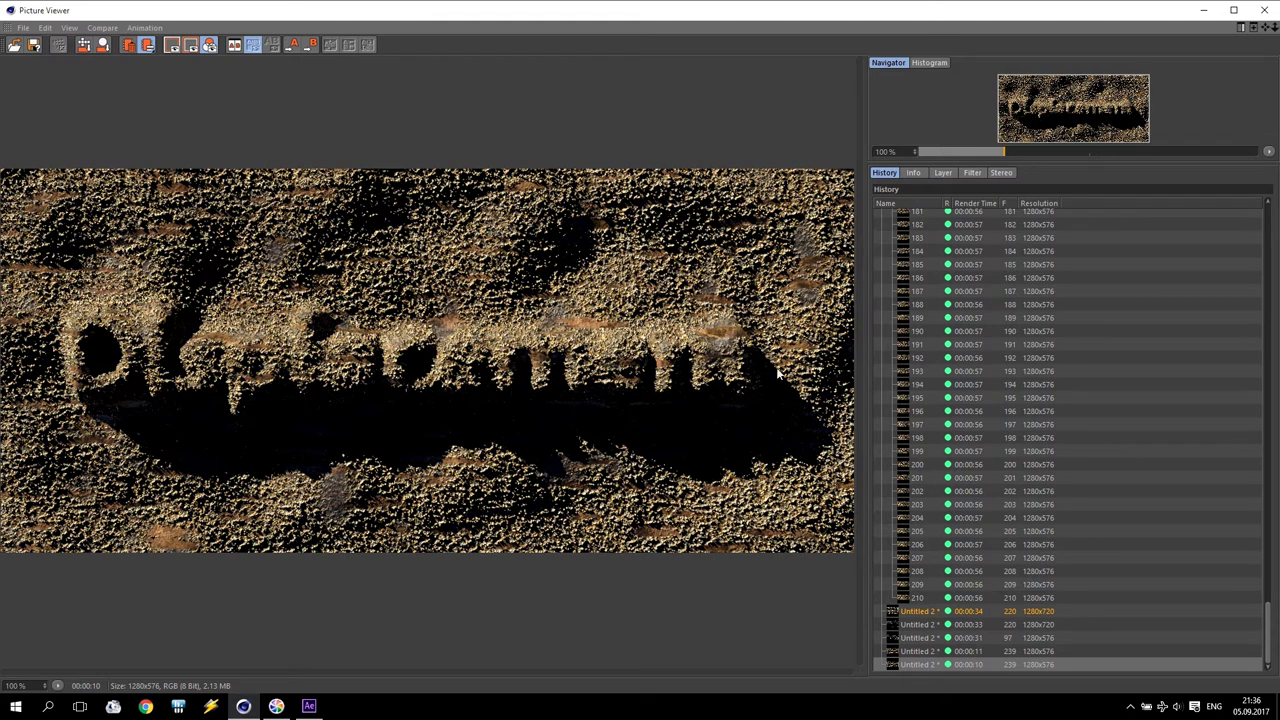
pyautogui.click(1268, 12)
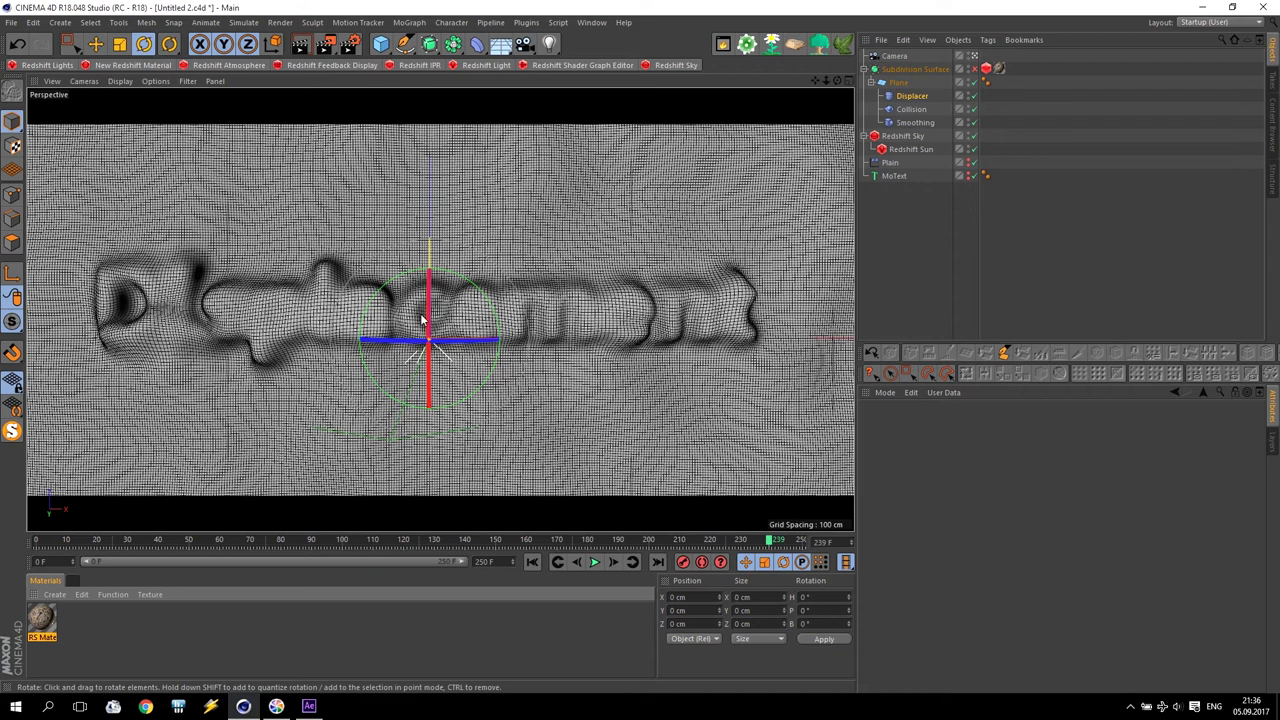
# - Enable the Subdivision Surface and switch the viewport to shaded display without mesh lines
pyautogui.click(975, 70)
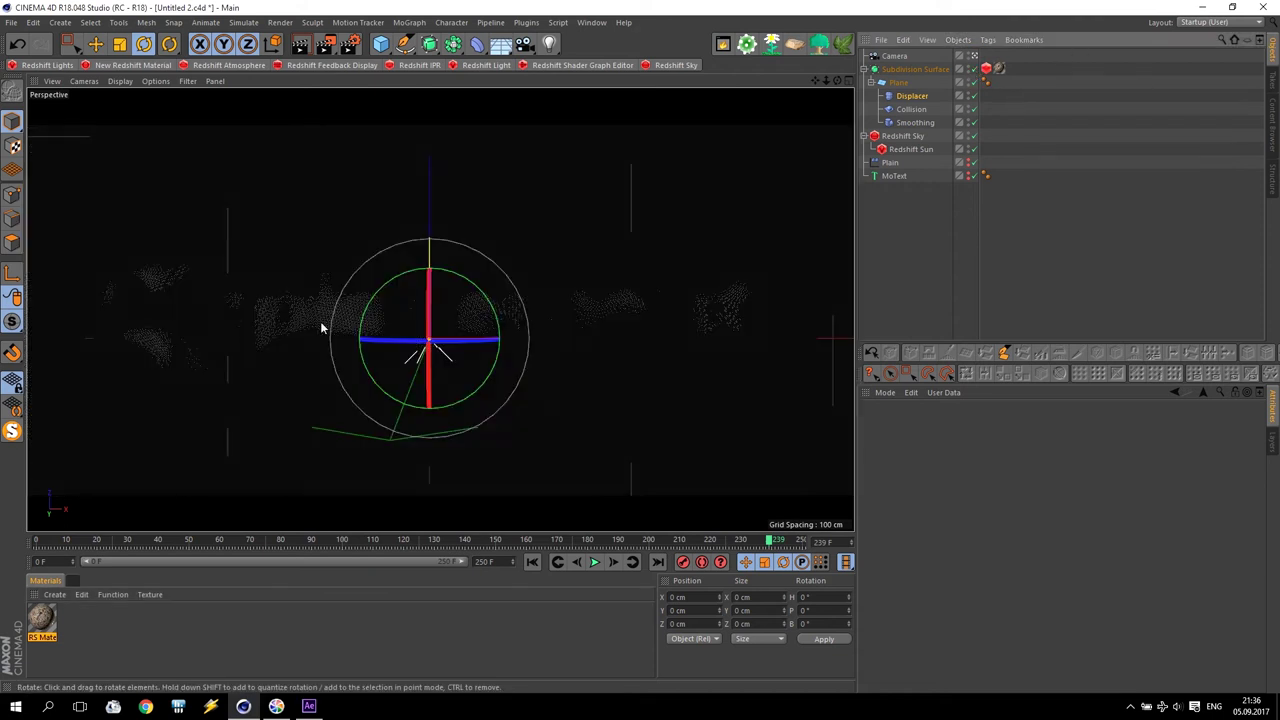
pyautogui.click(120, 81)
pyautogui.click(140, 129)
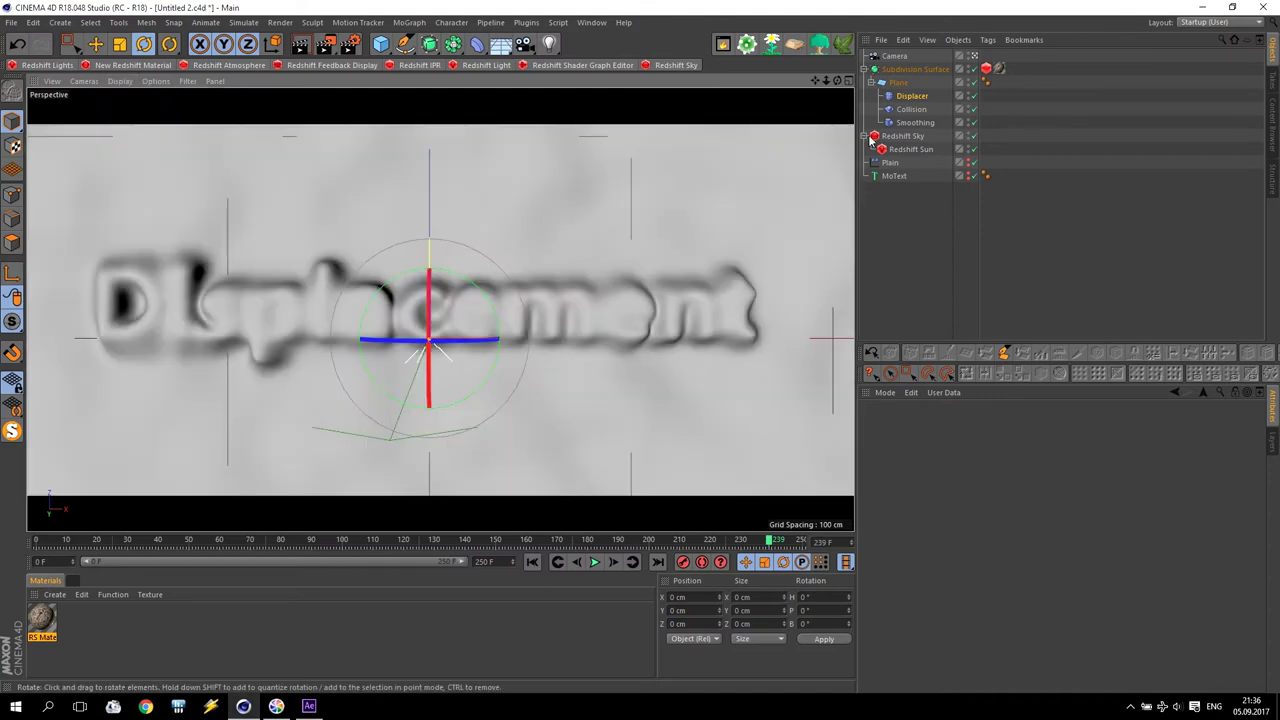
# - Review the Collision deformer's object properties and its collider list
pyautogui.click(917, 112)
pyautogui.click(955, 423)
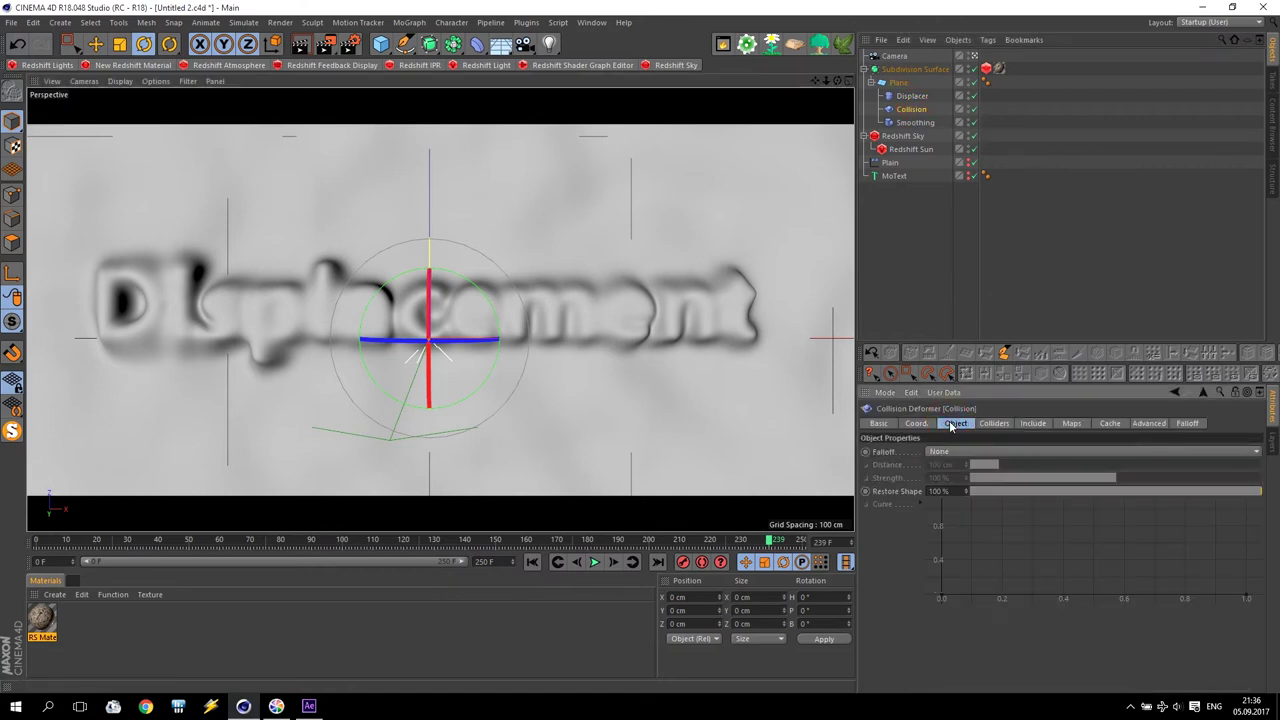
pyautogui.click(994, 423)
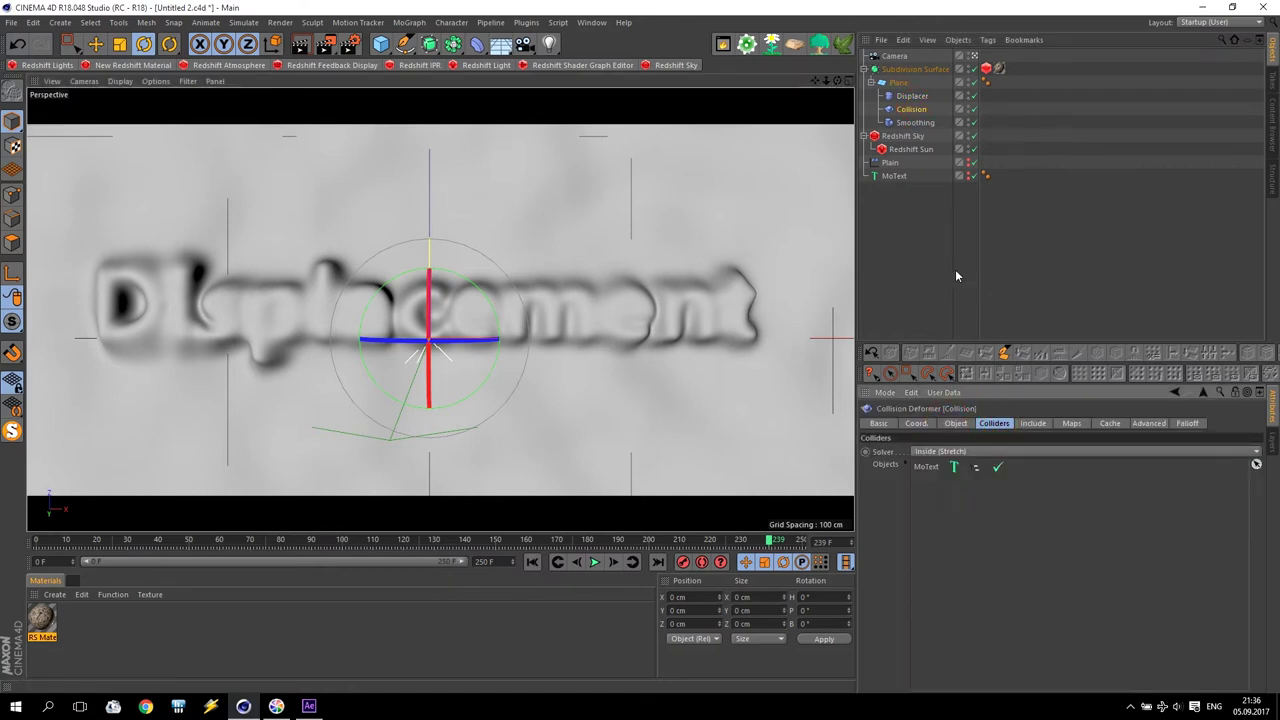
# - Try stiffness values of 91%, 6% and 90% on the Smoothing deformer and settle on 80%
pyautogui.click(913, 122)
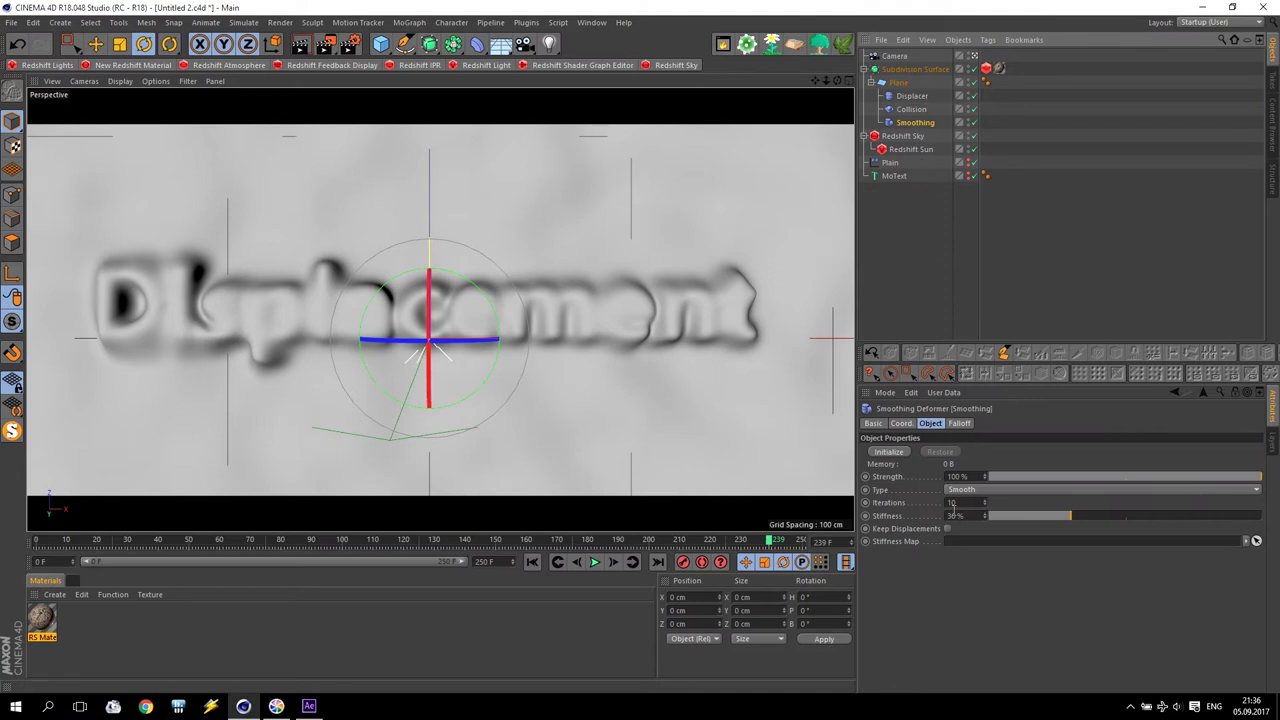
pyautogui.click(1240, 518)
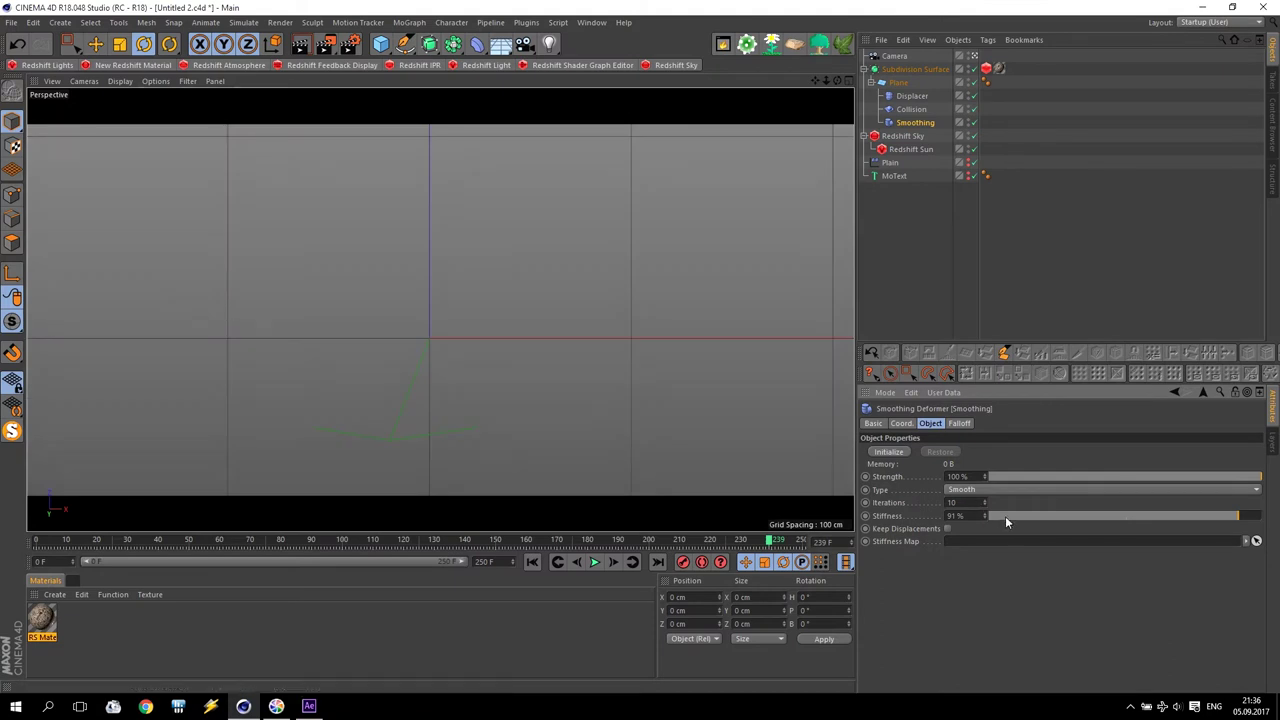
pyautogui.click(1005, 516)
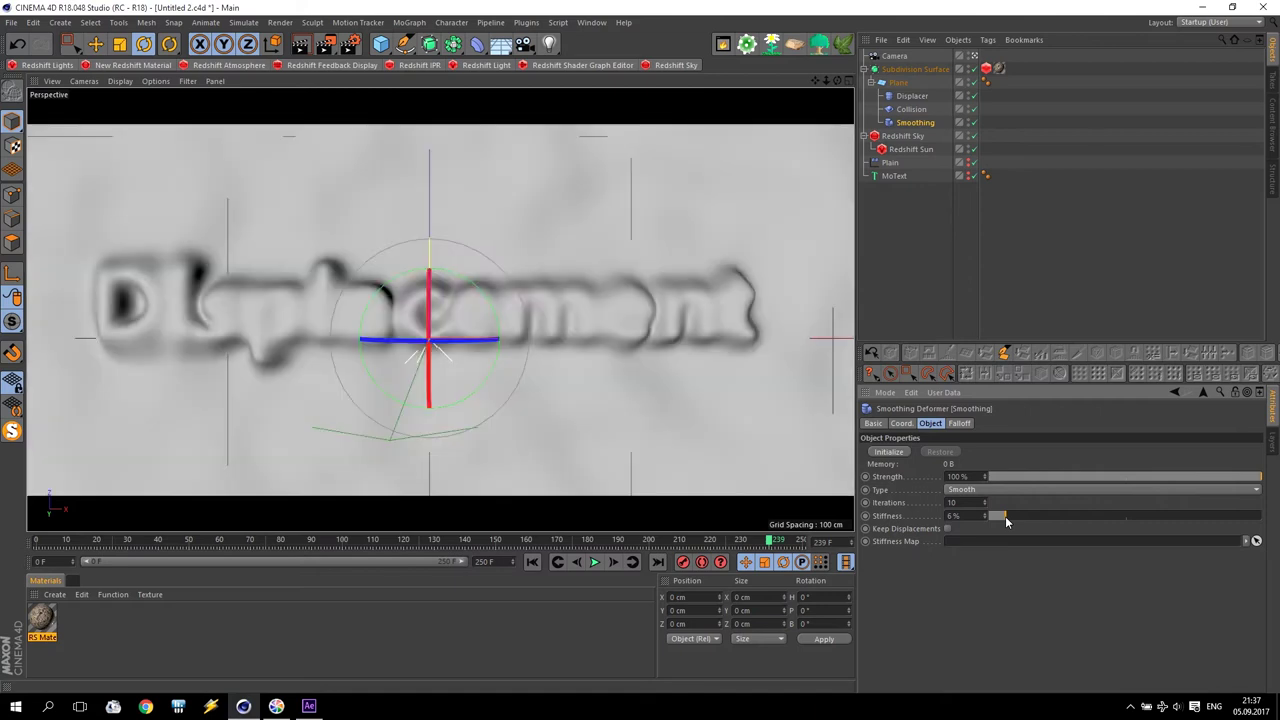
pyautogui.click(955, 516)
pyautogui.write('90')
pyautogui.press('Return')
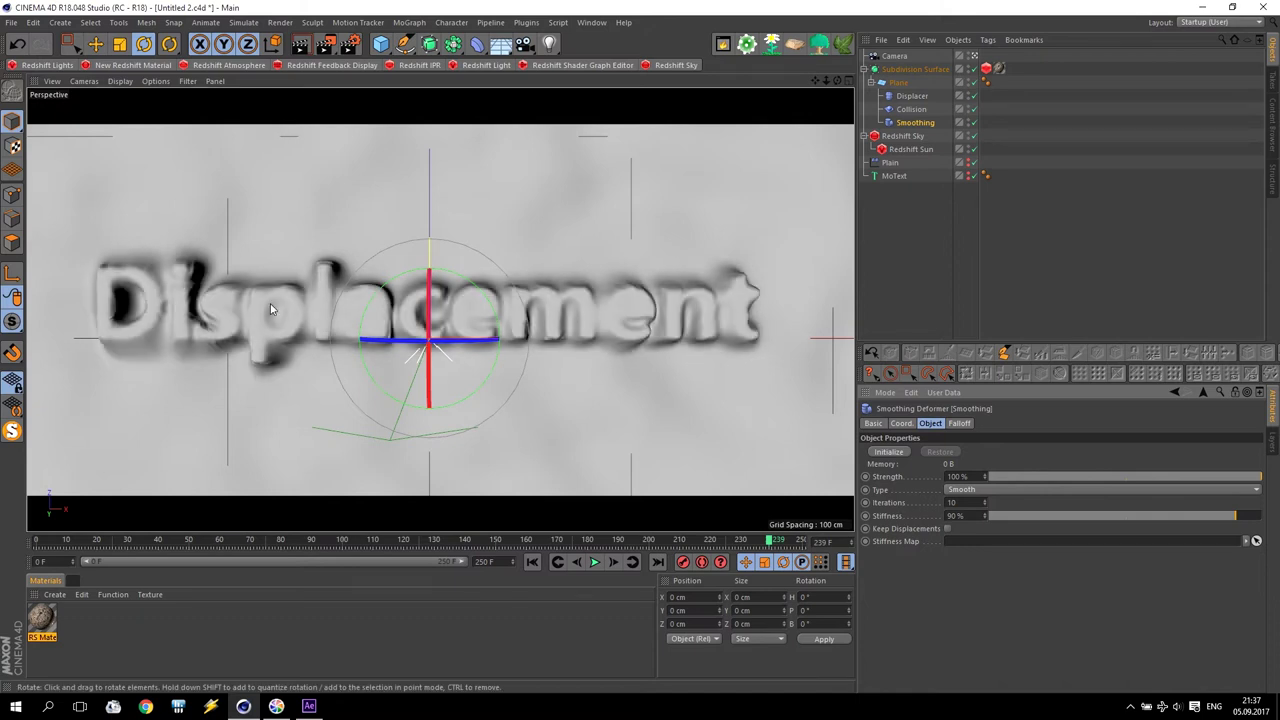
pyautogui.click(955, 515)
pyautogui.write('30')
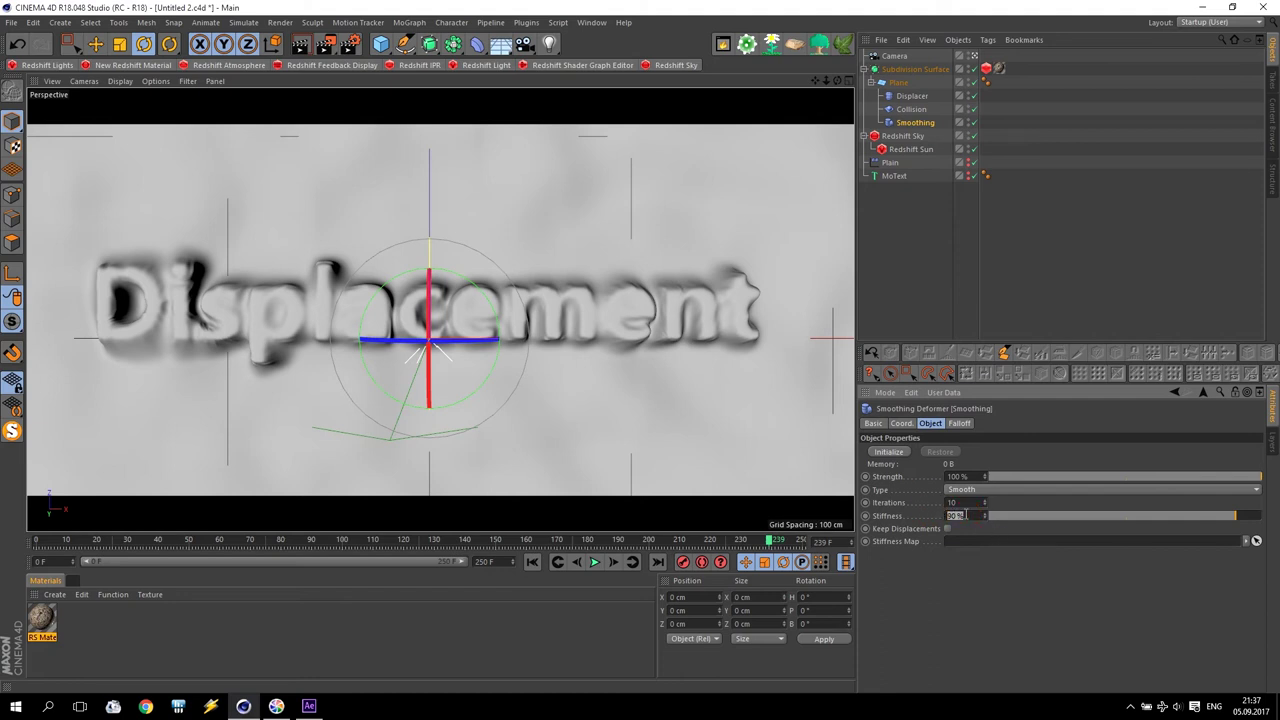
pyautogui.press('Return')
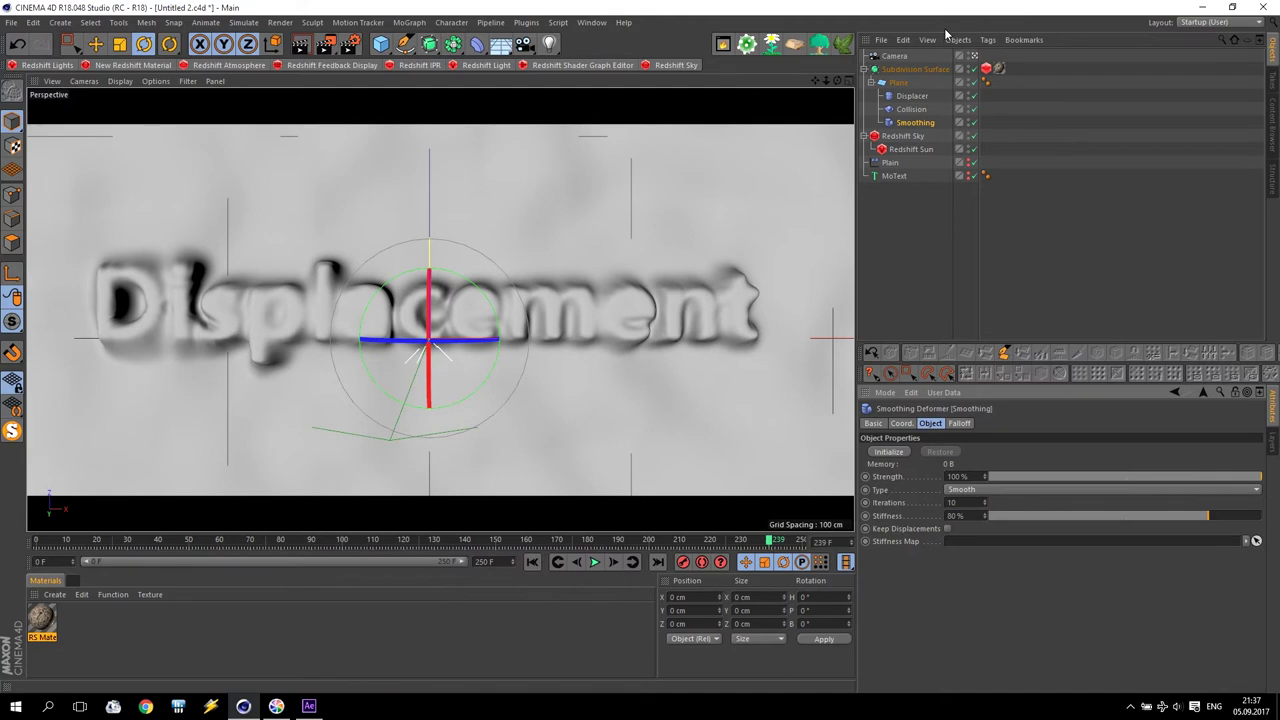
# - Set the MoText's Segoe UI font style to Обычный (regular) and check it with a render of frame 239 in the Picture Viewer
pyautogui.click(896, 176)
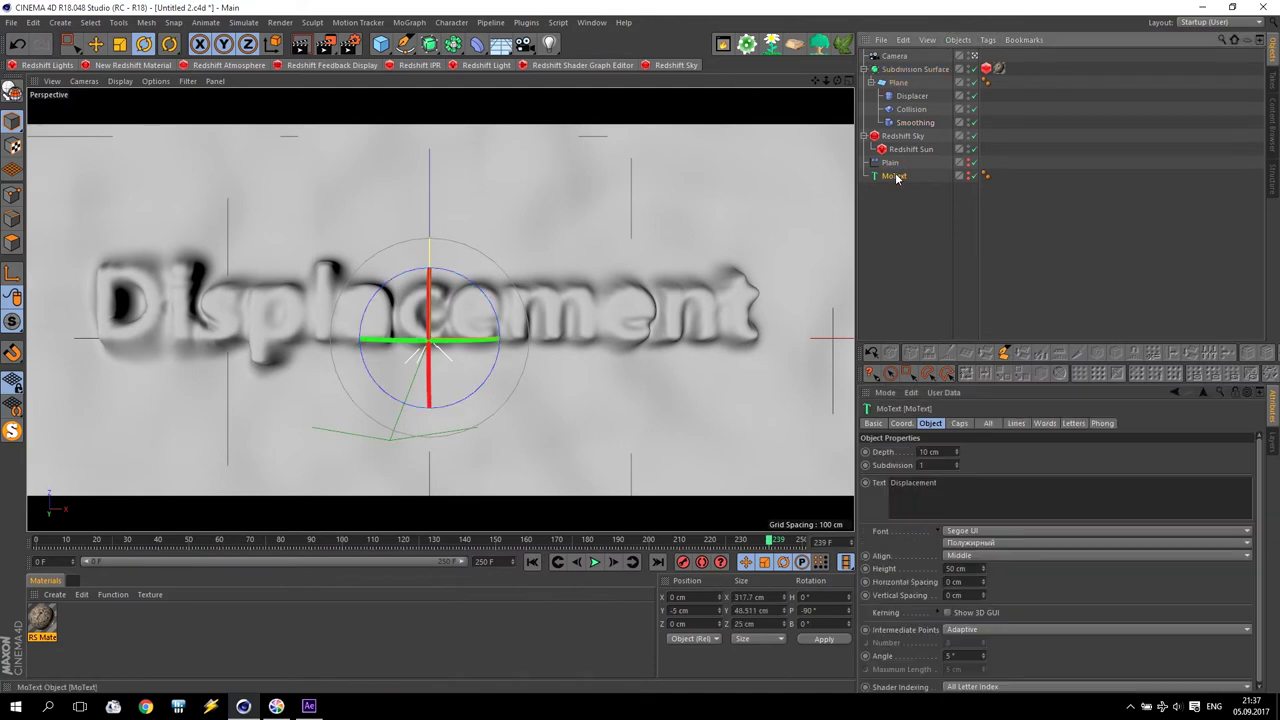
pyautogui.click(974, 546)
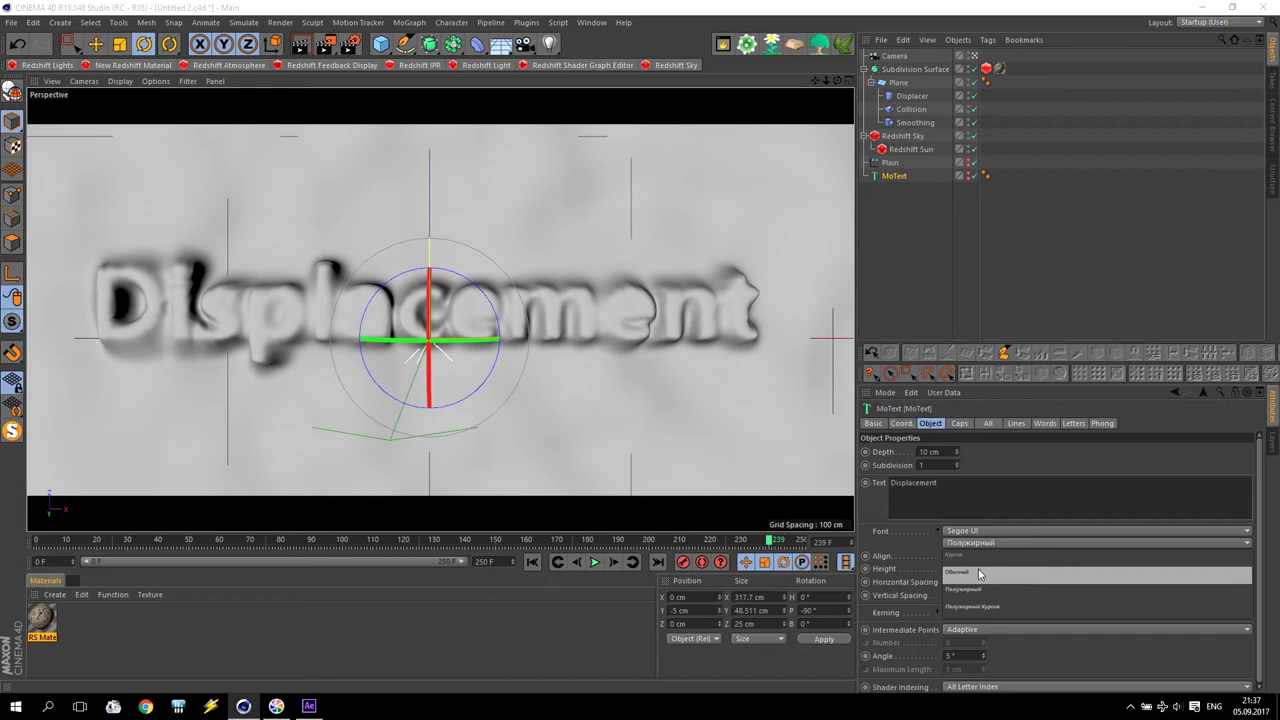
pyautogui.click(979, 573)
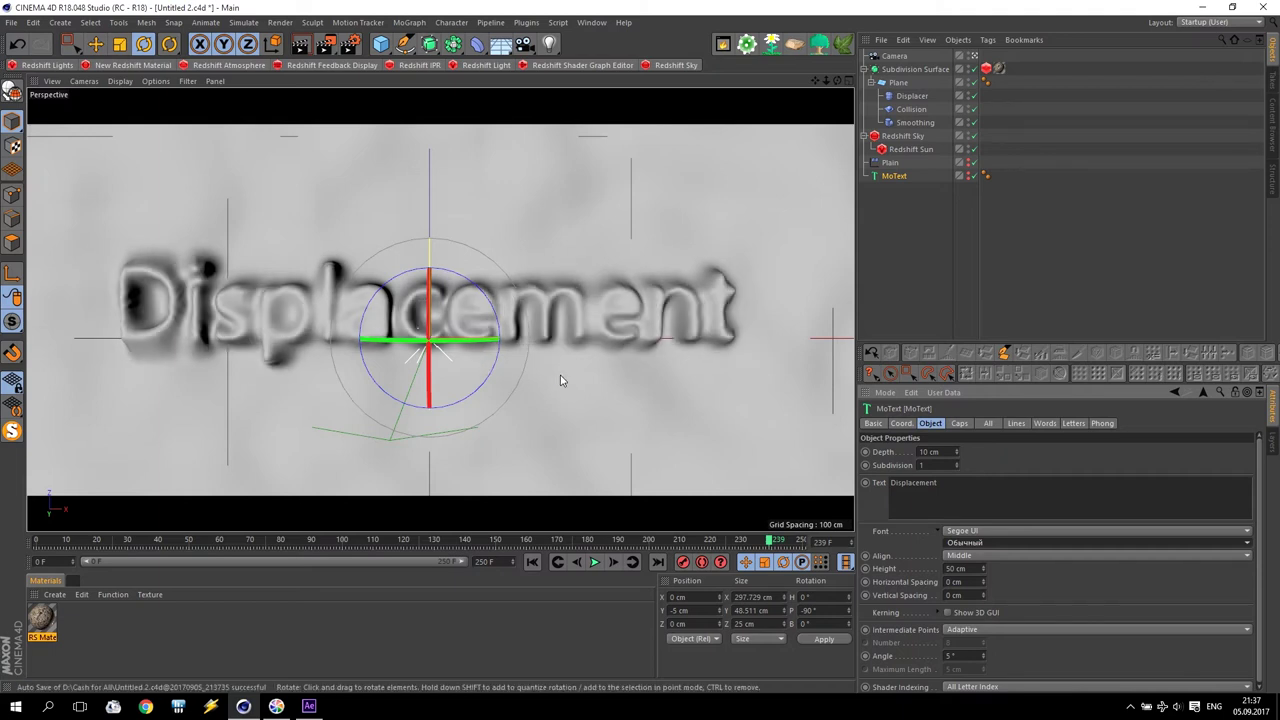
pyautogui.click(325, 44)
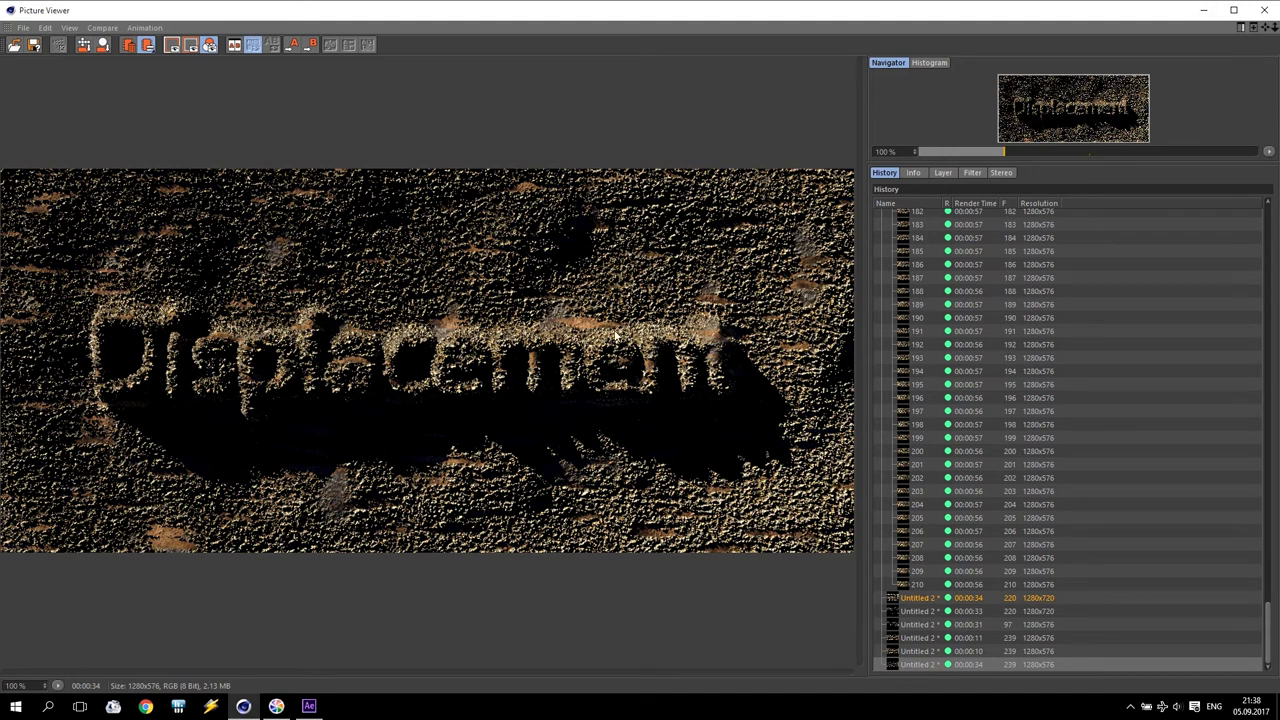
pyautogui.click(1266, 14)
# - Try horizontal spacings of 10 cm and 5 cm on the MoText, go to frame 250 and settle on 4 cm
pyautogui.press('Return')
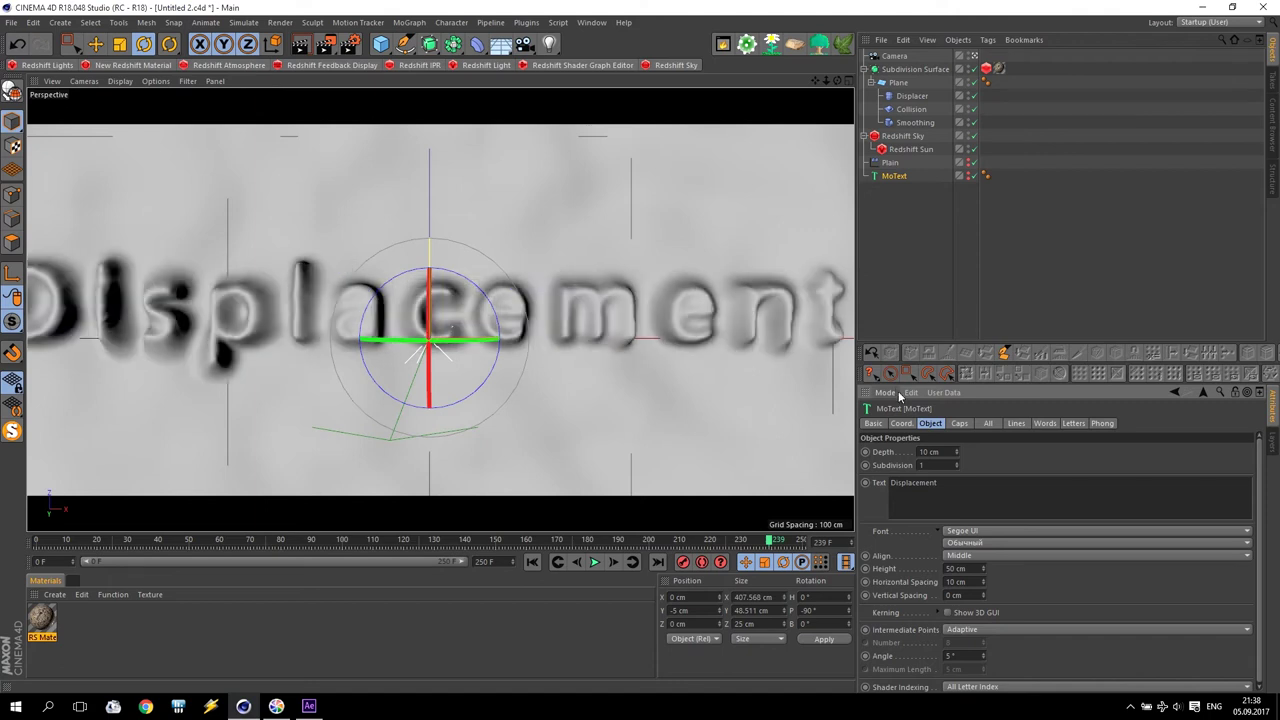
pyautogui.click(950, 581)
pyautogui.write('5')
pyautogui.press('Return')
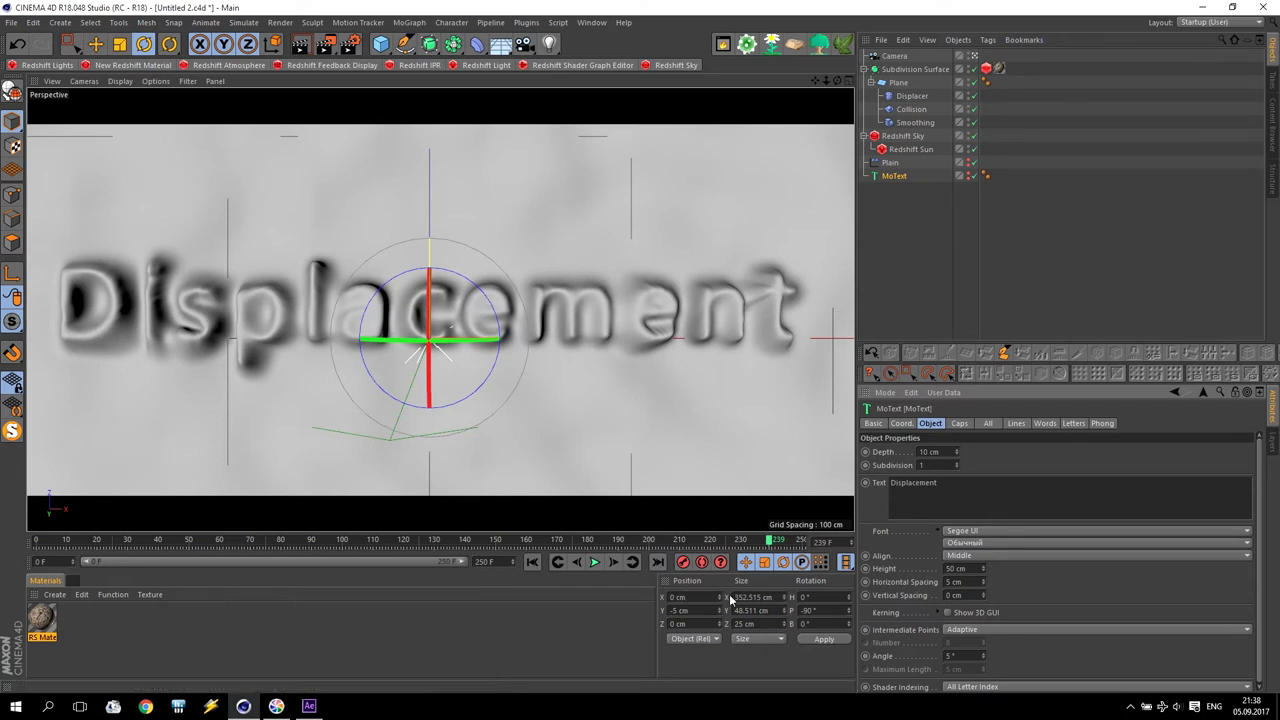
pyautogui.click(803, 542)
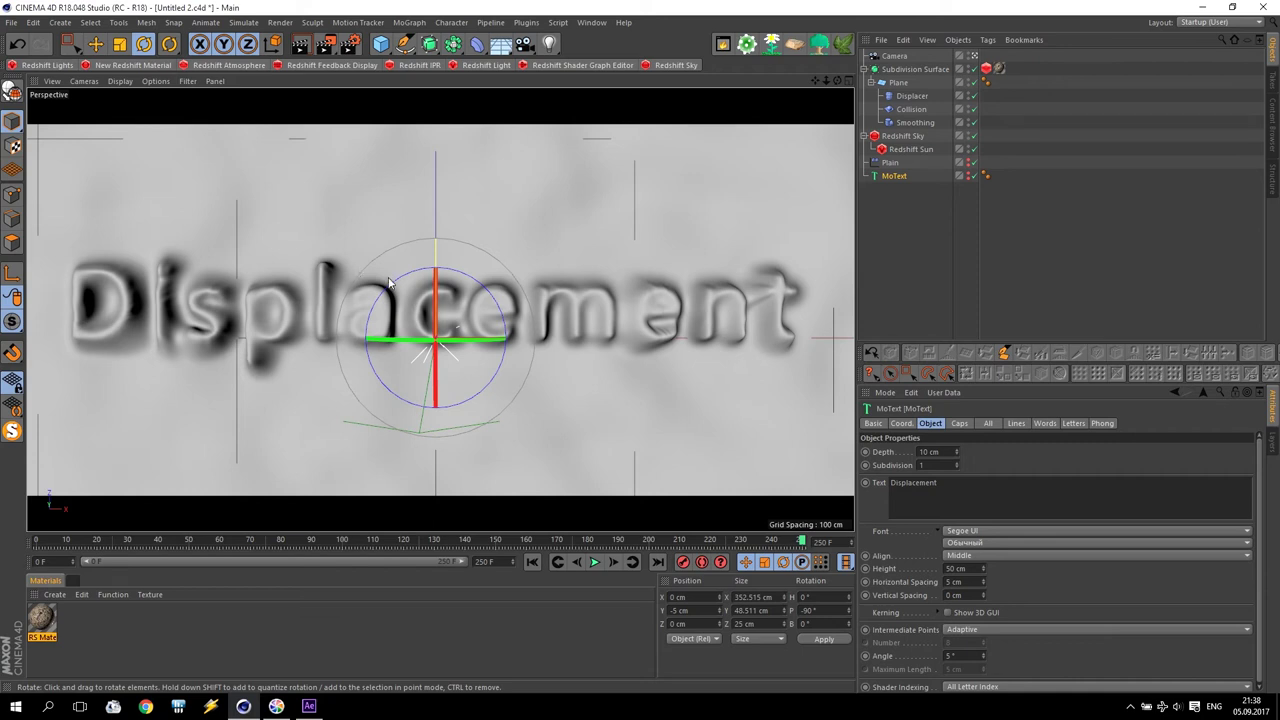
pyautogui.click(953, 581)
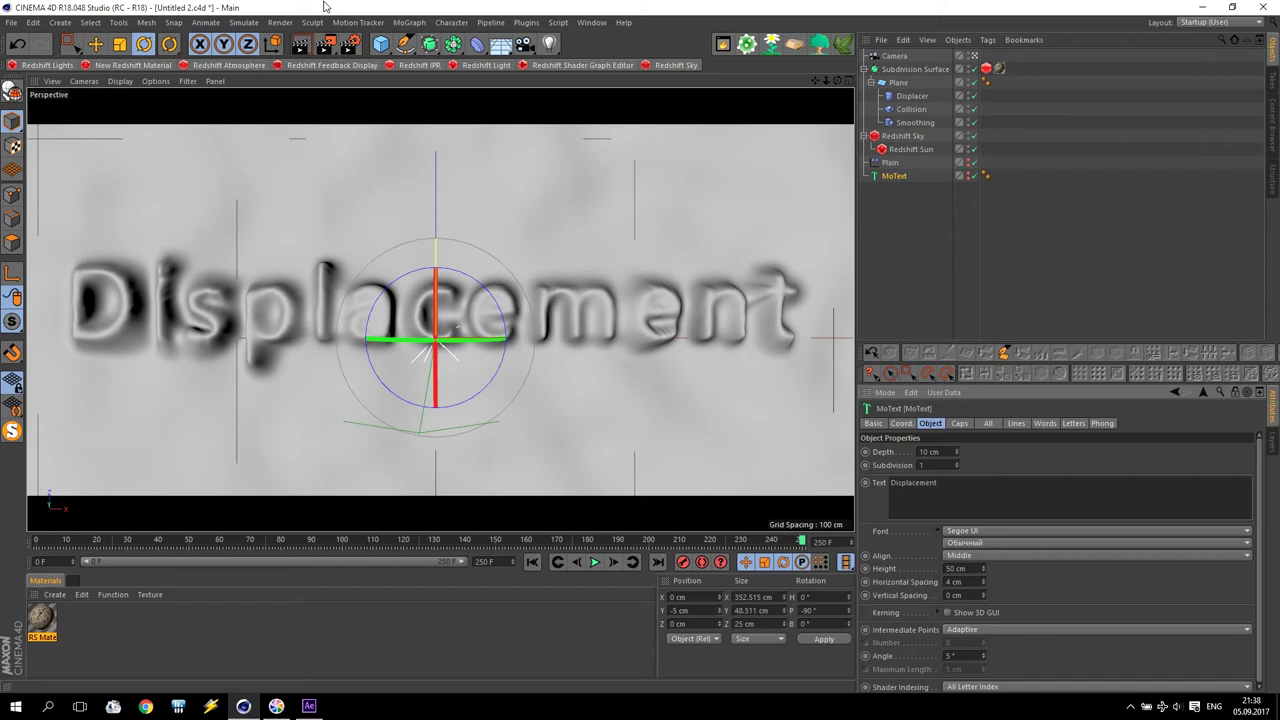
# - Set Redshift's unified sampling to 64 for both Samples Min and Samples Max in the render settings
pyautogui.click(350, 44)
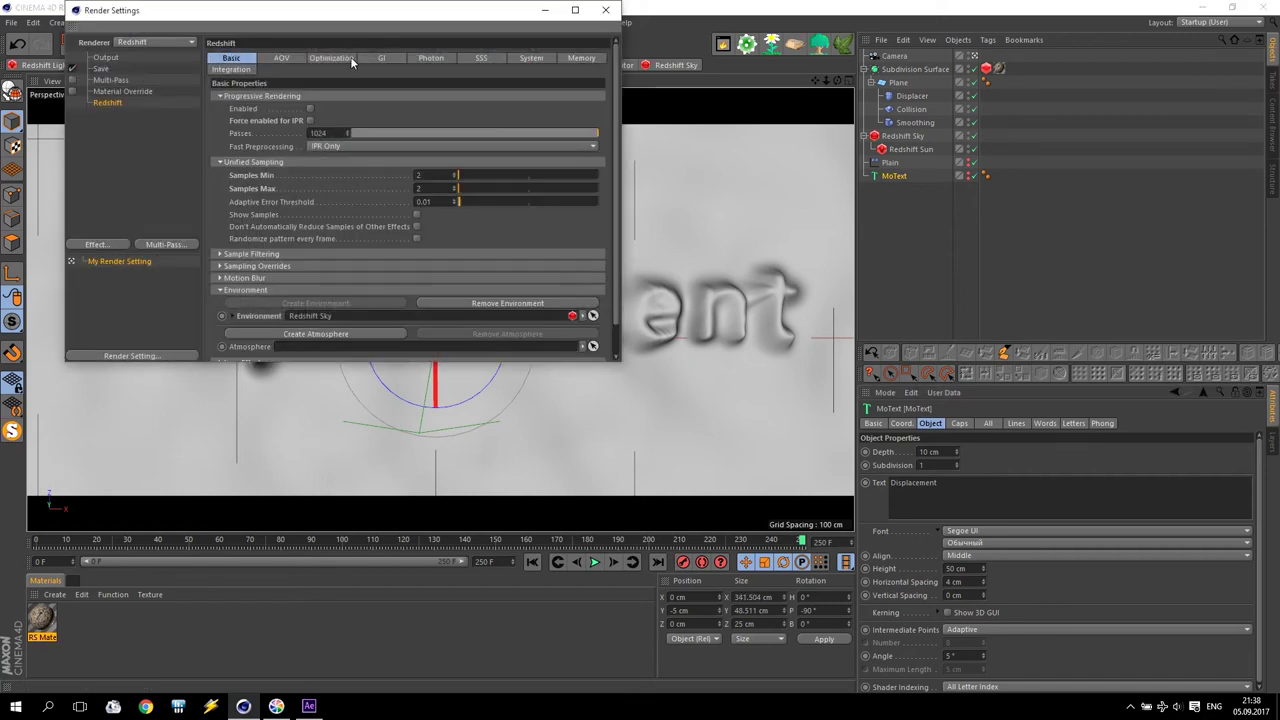
pyautogui.click(393, 188)
pyautogui.write('64')
pyautogui.click(382, 174)
pyautogui.moveTo(616, 163); pyautogui.dragTo(614, 229)
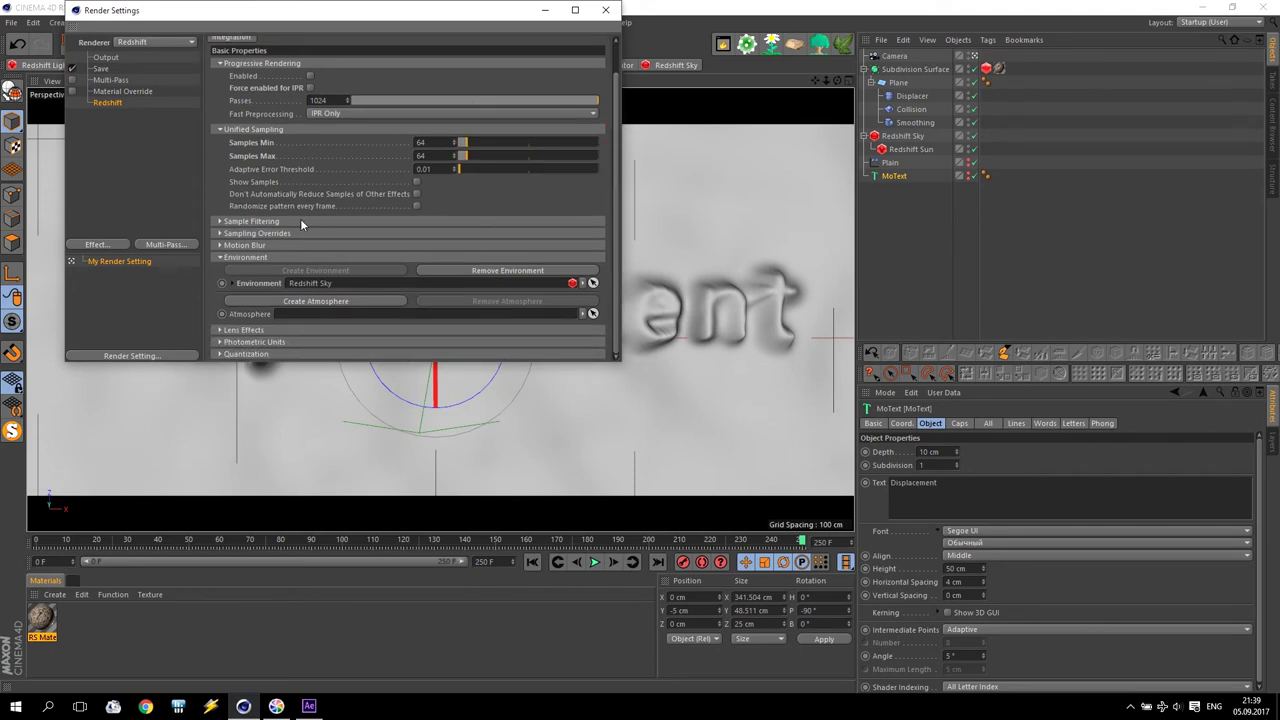
# - Look over the Motion Blur options and set Redshift's bucket size to 256
pyautogui.click(222, 247)
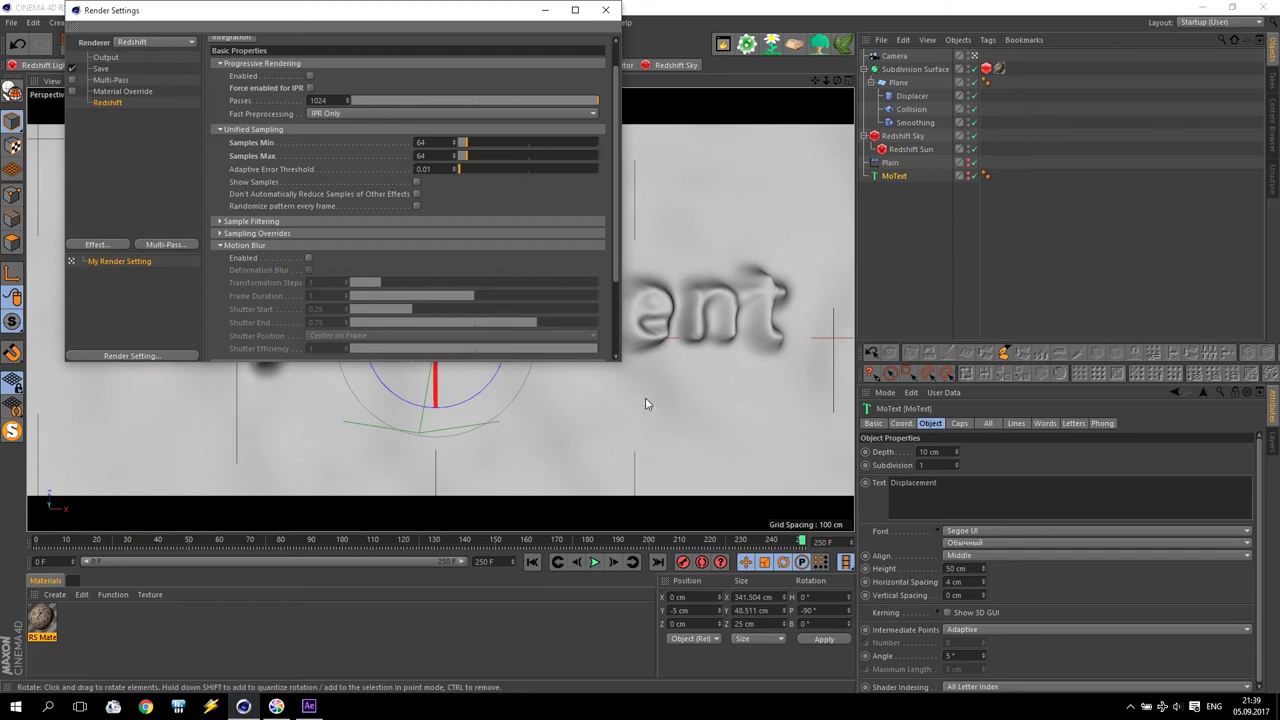
pyautogui.click(219, 246)
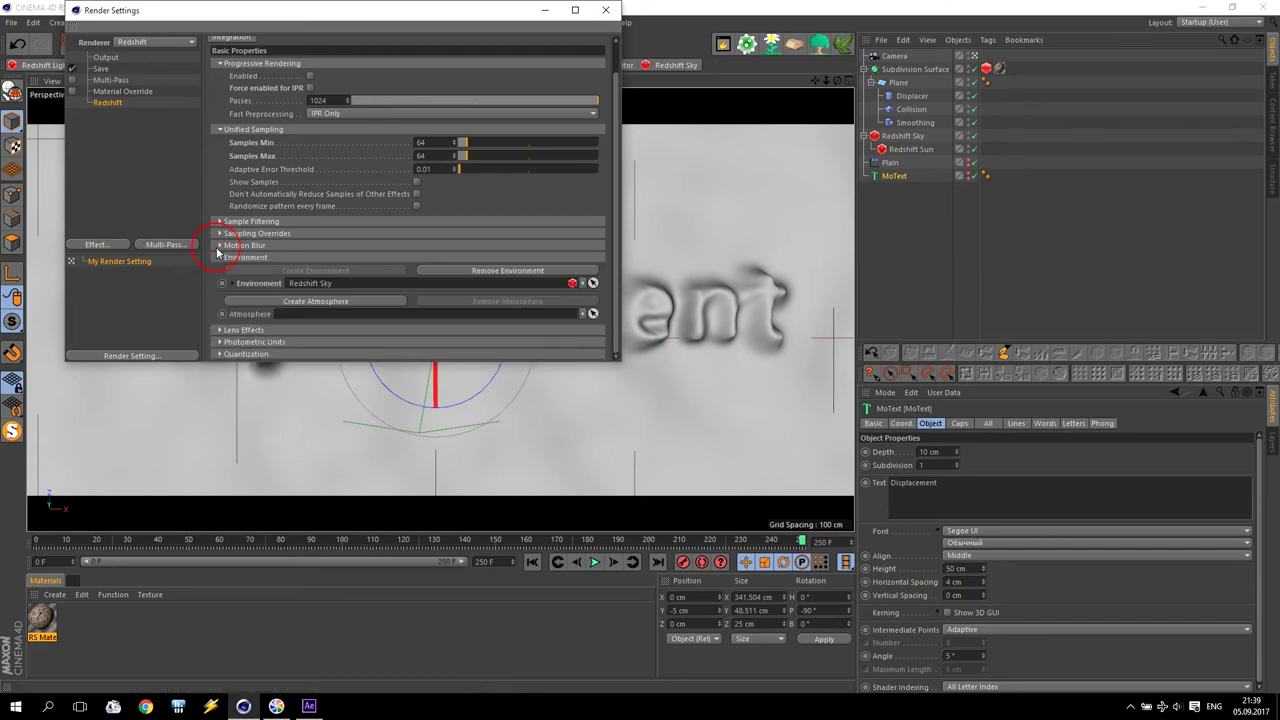
pyautogui.click(224, 259)
pyautogui.click(531, 58)
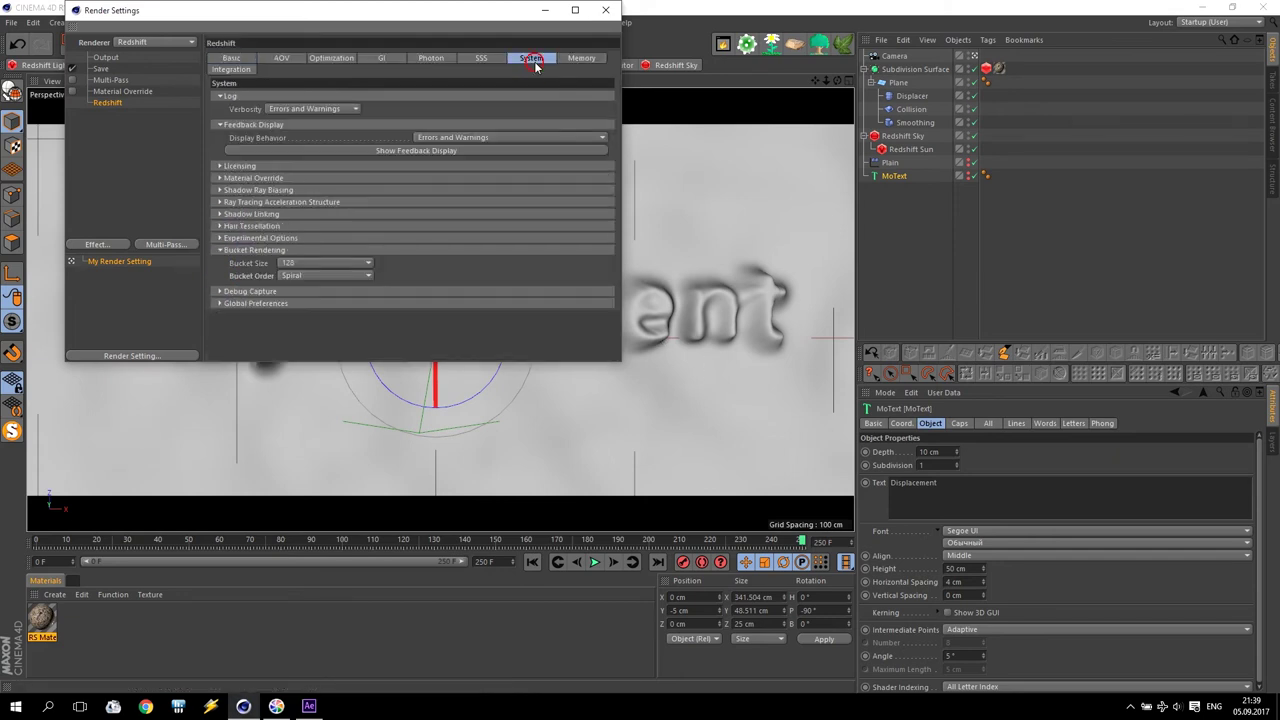
pyautogui.click(302, 262)
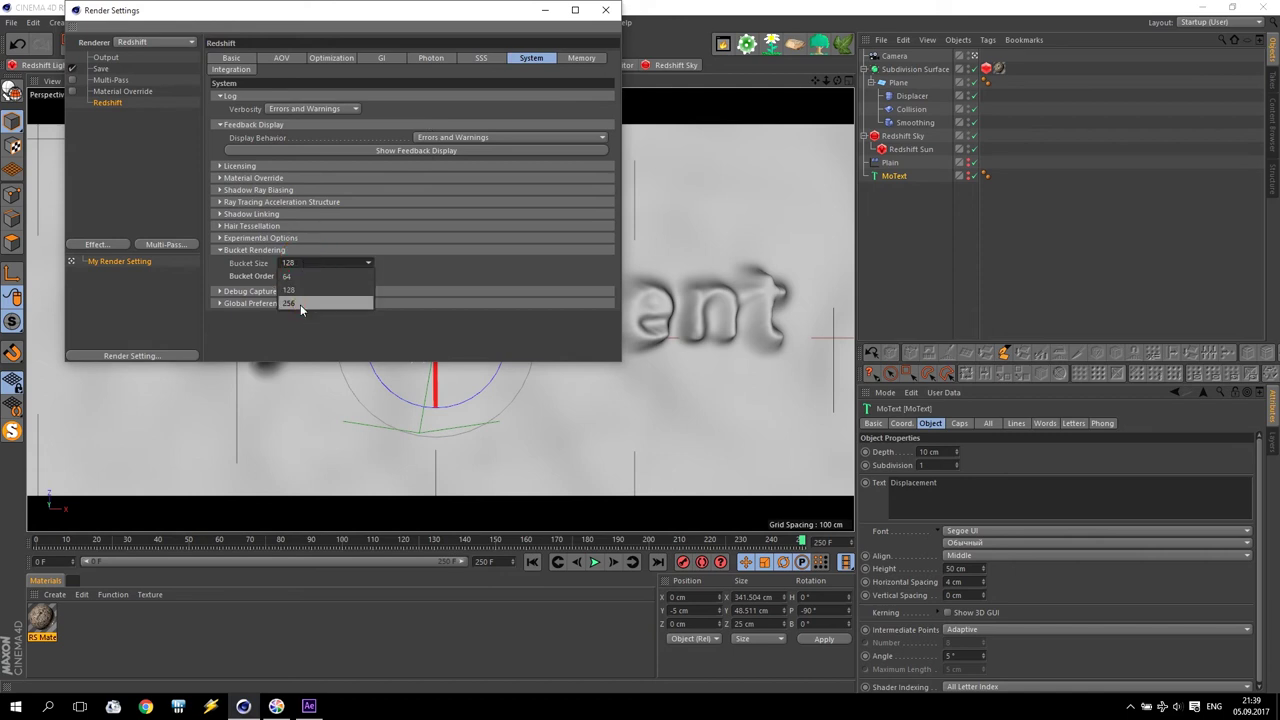
pyautogui.click(300, 304)
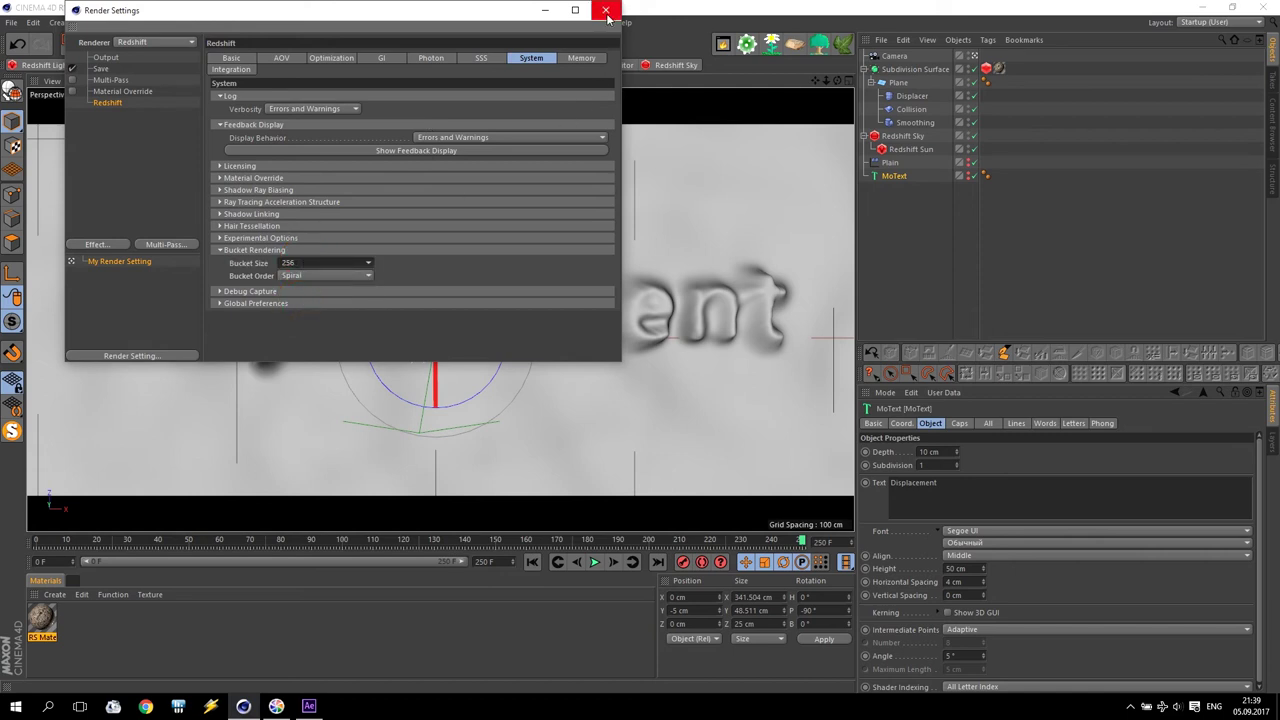
# - Set the output frame range to All Frames and the save format to PNG
pyautogui.click(106, 59)
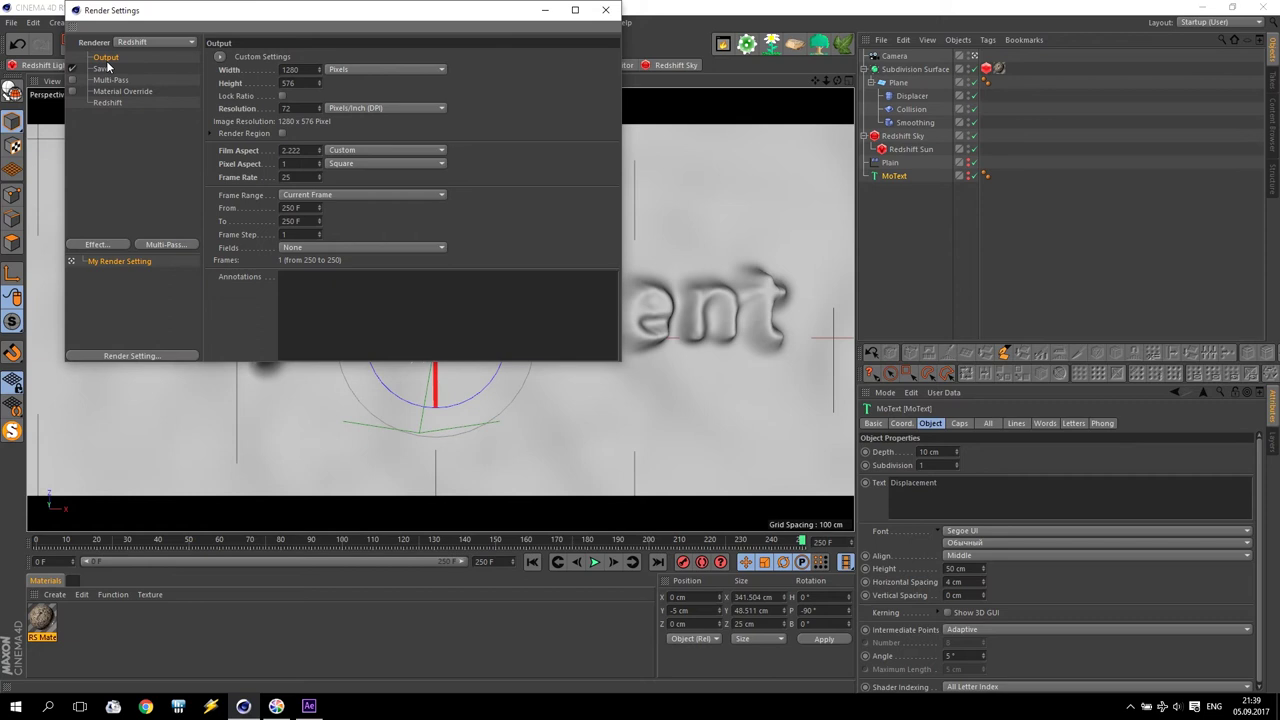
pyautogui.click(300, 195)
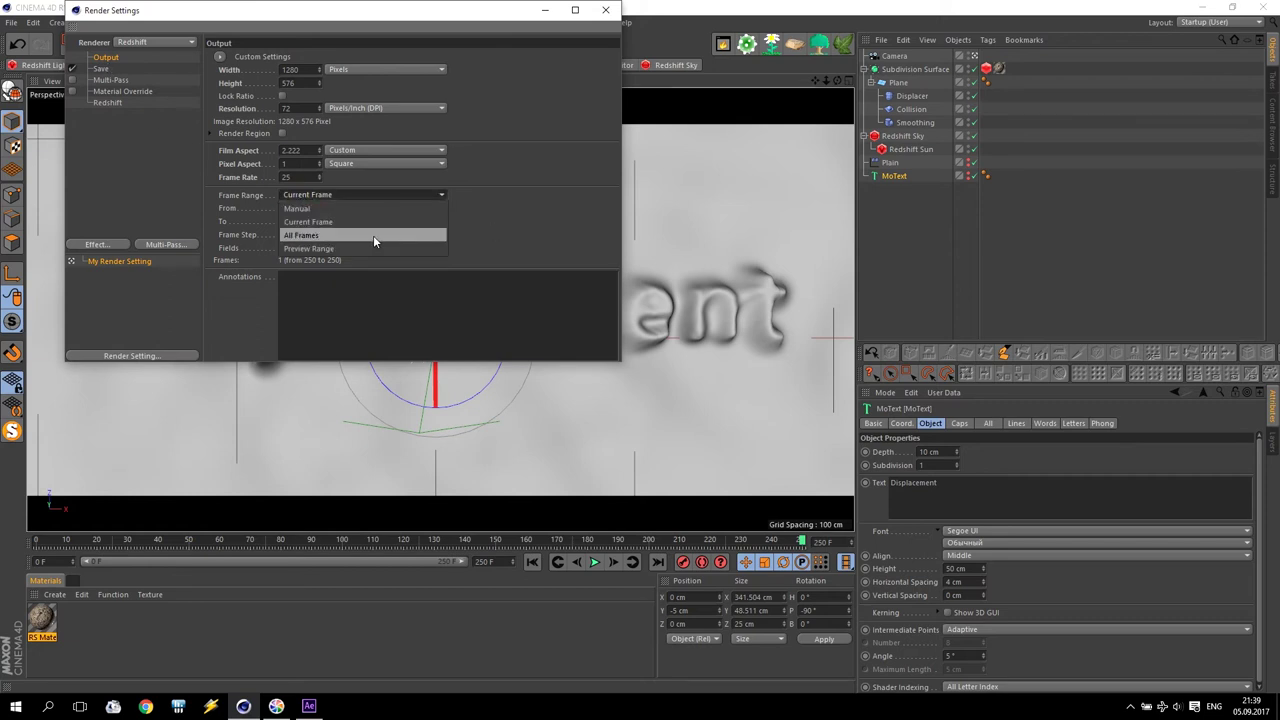
pyautogui.click(430, 236)
pyautogui.click(100, 68)
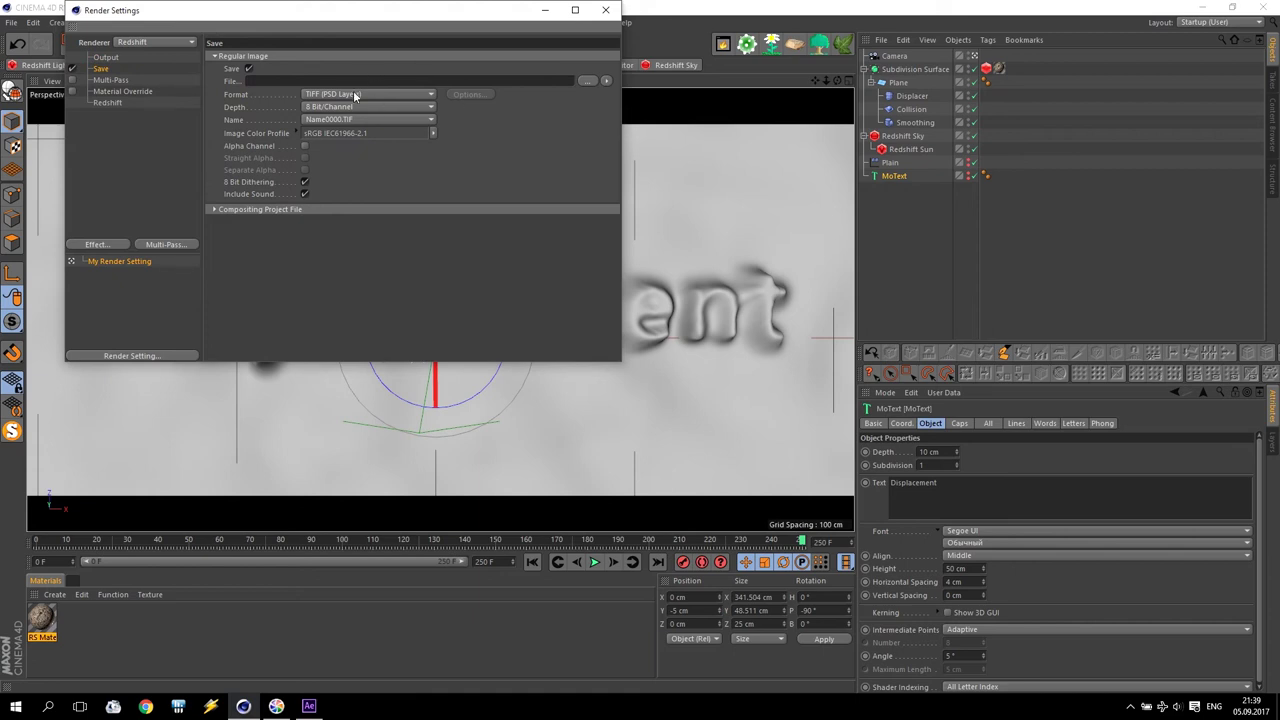
pyautogui.click(355, 95)
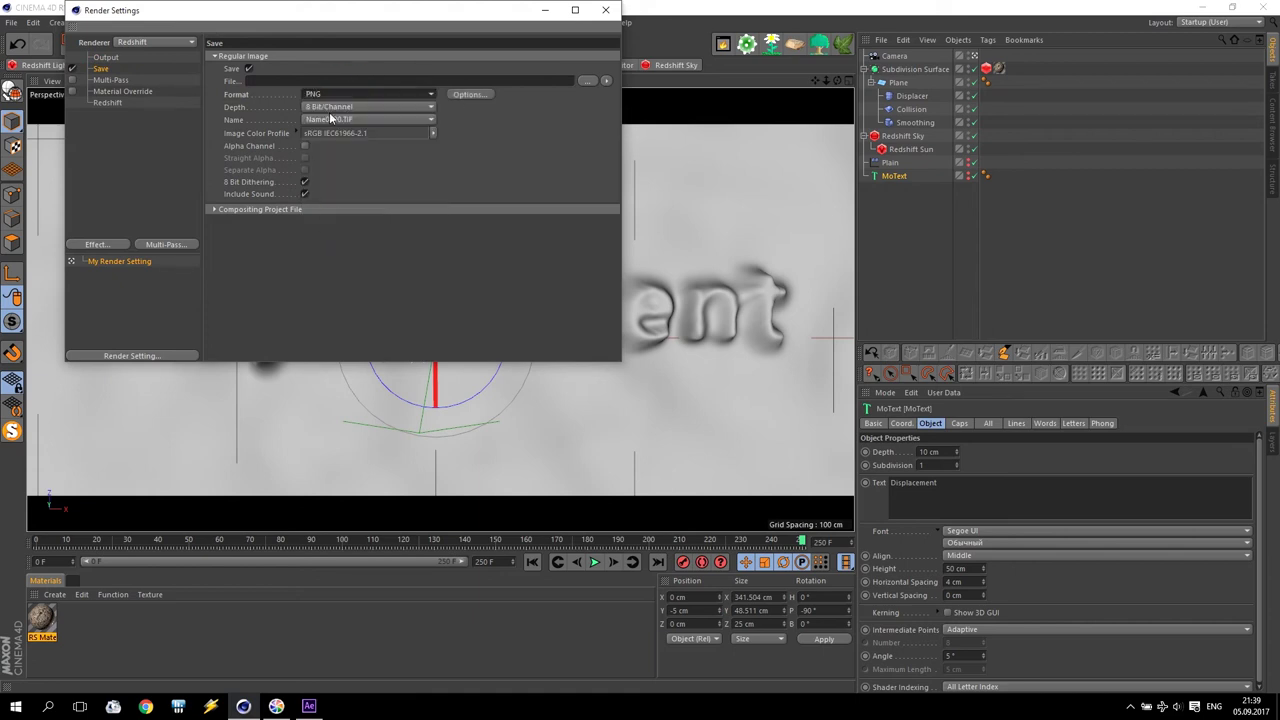
pyautogui.click(605, 10)
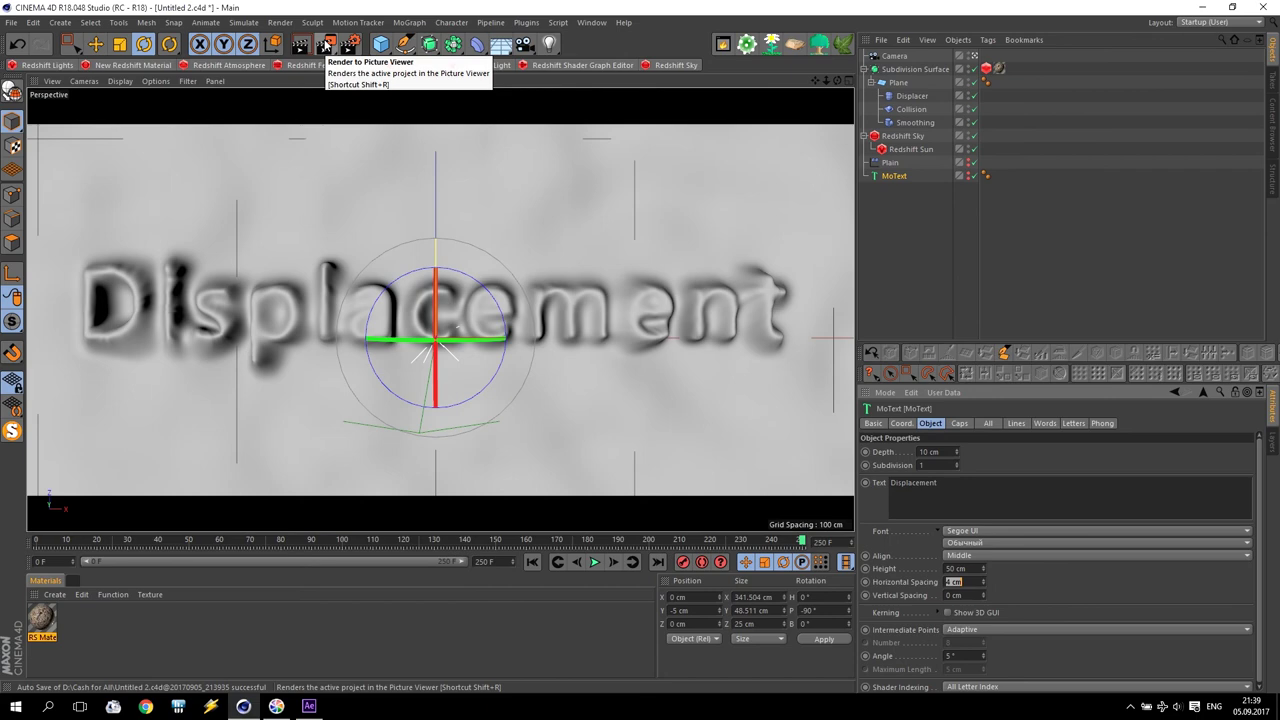
# - Start rendering the project to the Picture Viewer and widen its image area
pyautogui.click(325, 45)
pyautogui.moveTo(865, 186); pyautogui.dragTo(955, 212)
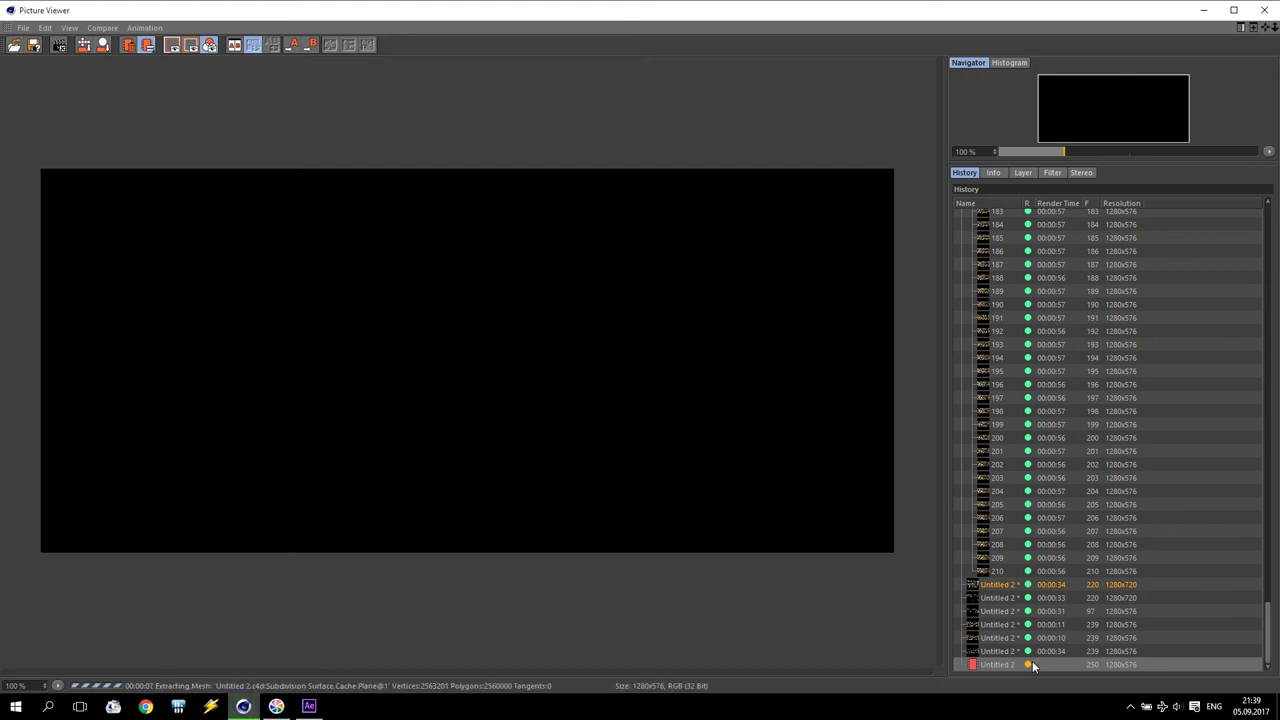
# - Switch to After Effects and import the PNG sequence starting with Disp0000.png from the Displacement folder as footage
pyautogui.click(309, 706)
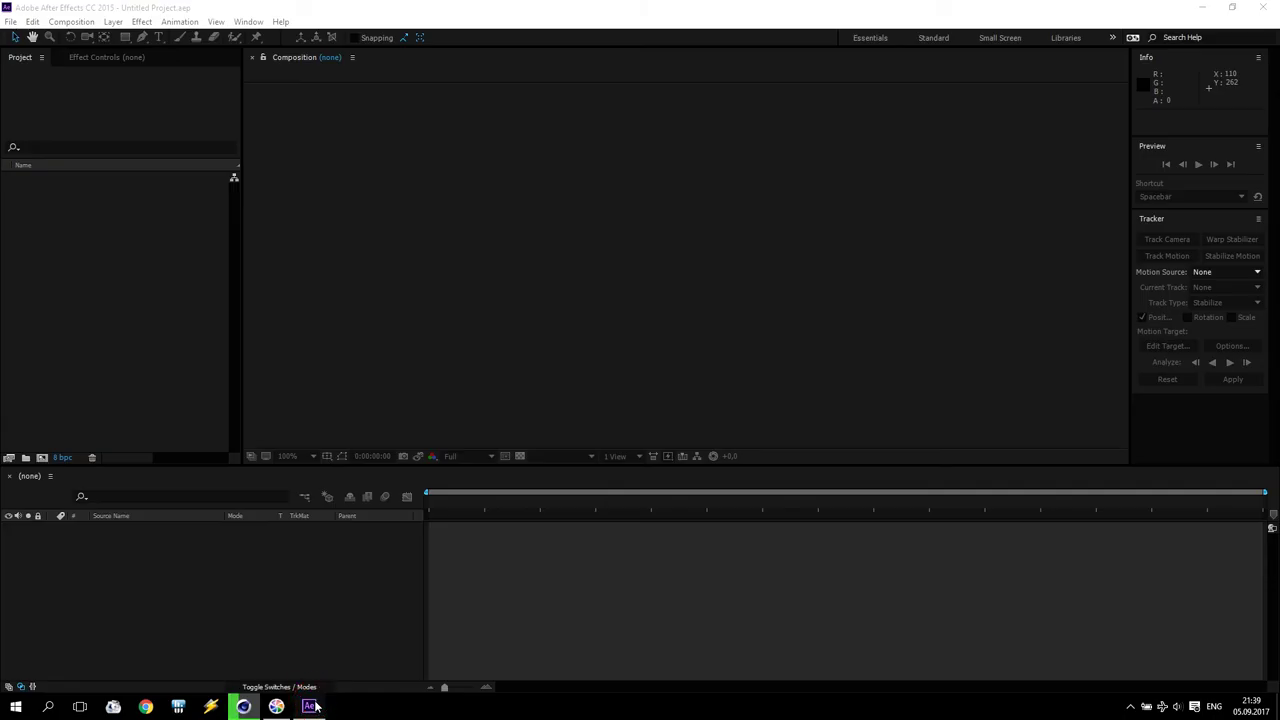
pyautogui.doubleClick(84, 204)
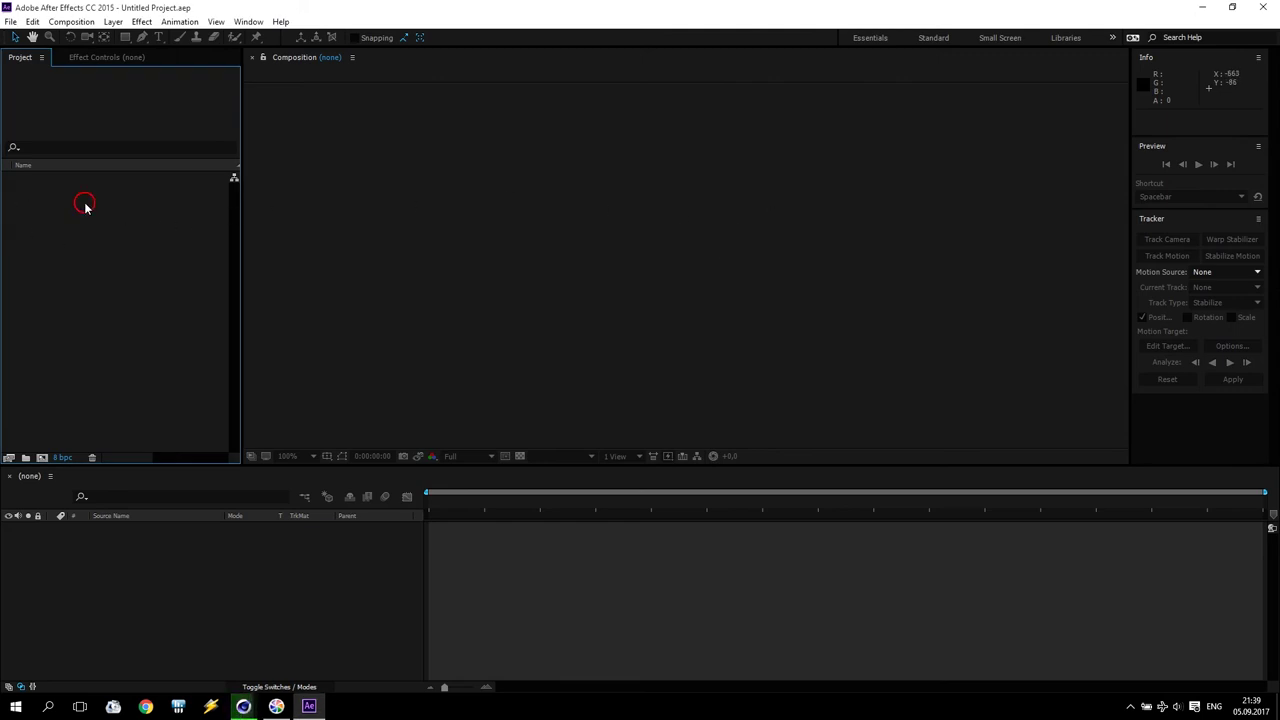
pyautogui.click(163, 147)
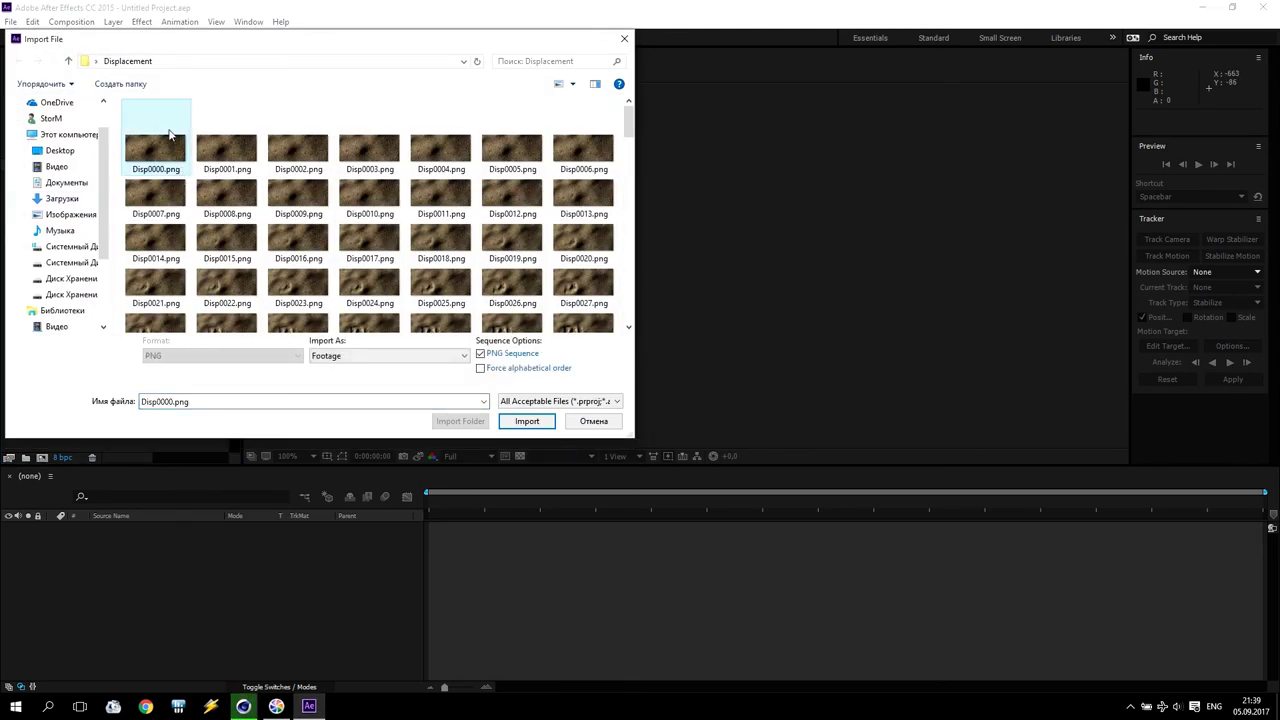
pyautogui.click(515, 421)
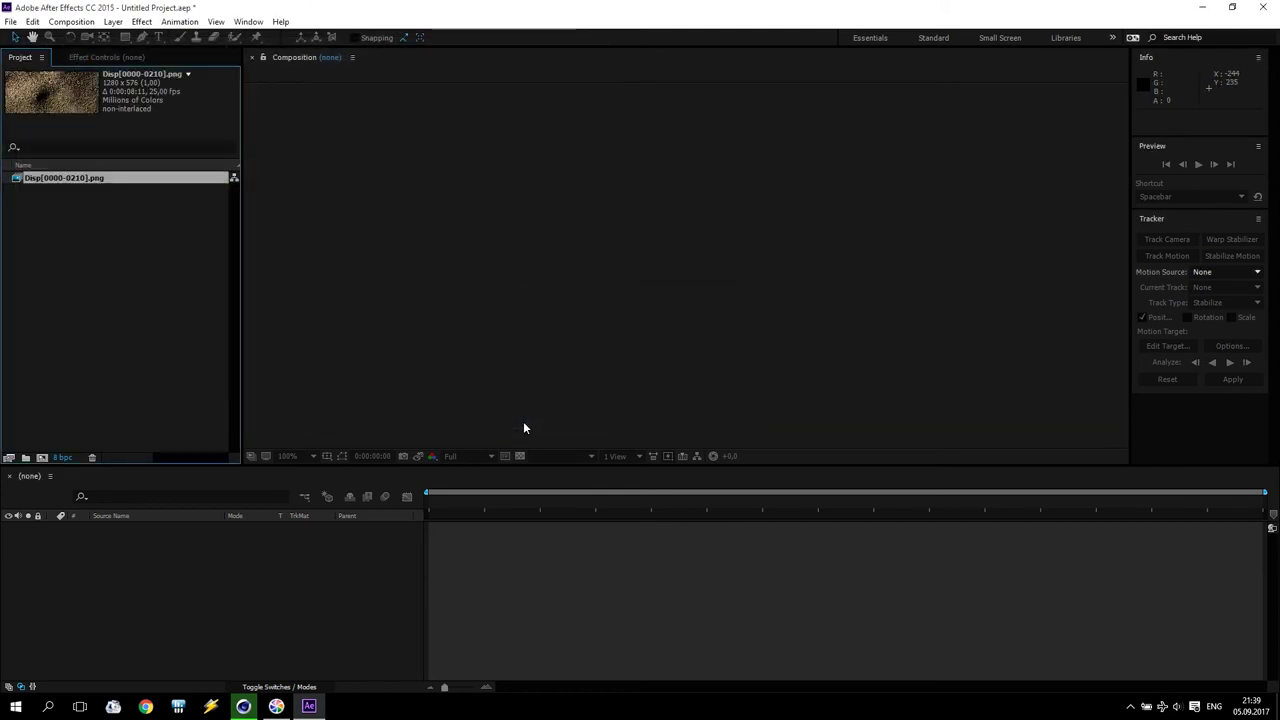
# - Create a composition from the Disp[0000-0210].png sequence and enlarge the viewer area above the timeline
pyautogui.moveTo(68, 183); pyautogui.dragTo(42, 460)
pyautogui.scroll(-1, 505, 384)
pyautogui.scroll(1, 505, 384)
pyautogui.moveTo(681, 465); pyautogui.dragTo(681, 548)
# - Play a preview of the Disp composition and scrub through its end to 0:00:07:00
pyautogui.click(1188, 170)
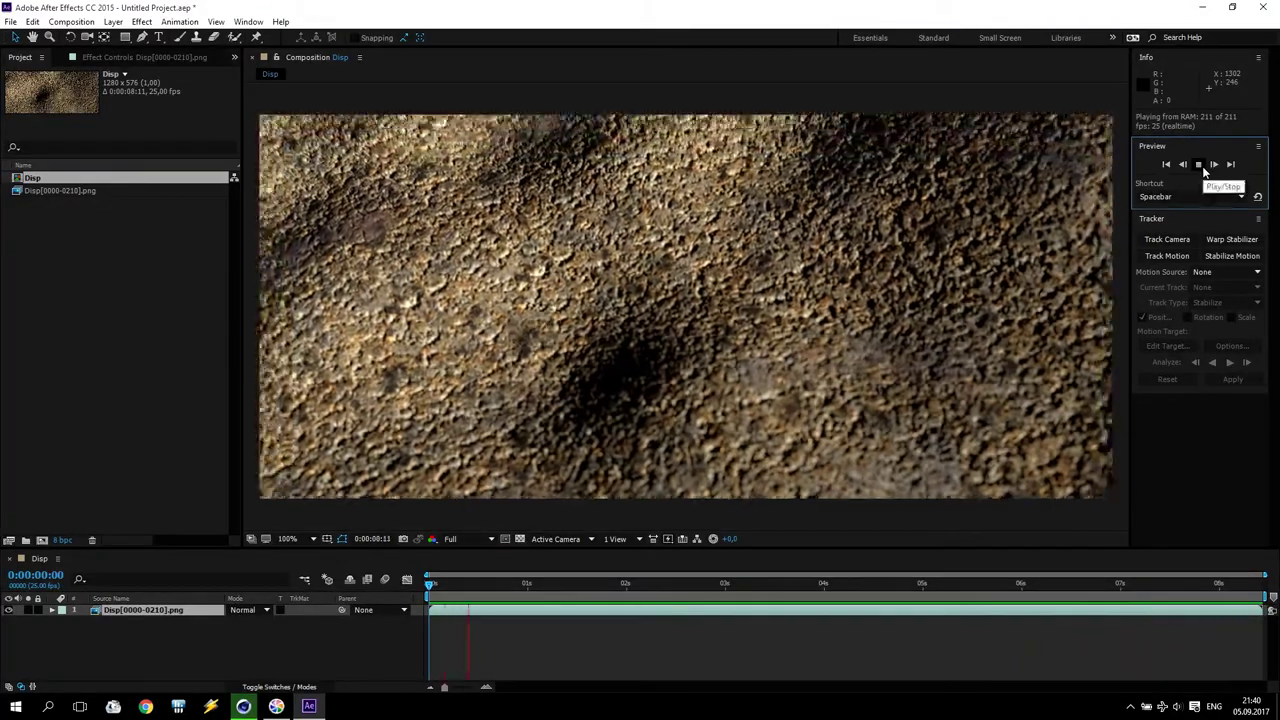
pyautogui.click(1203, 167)
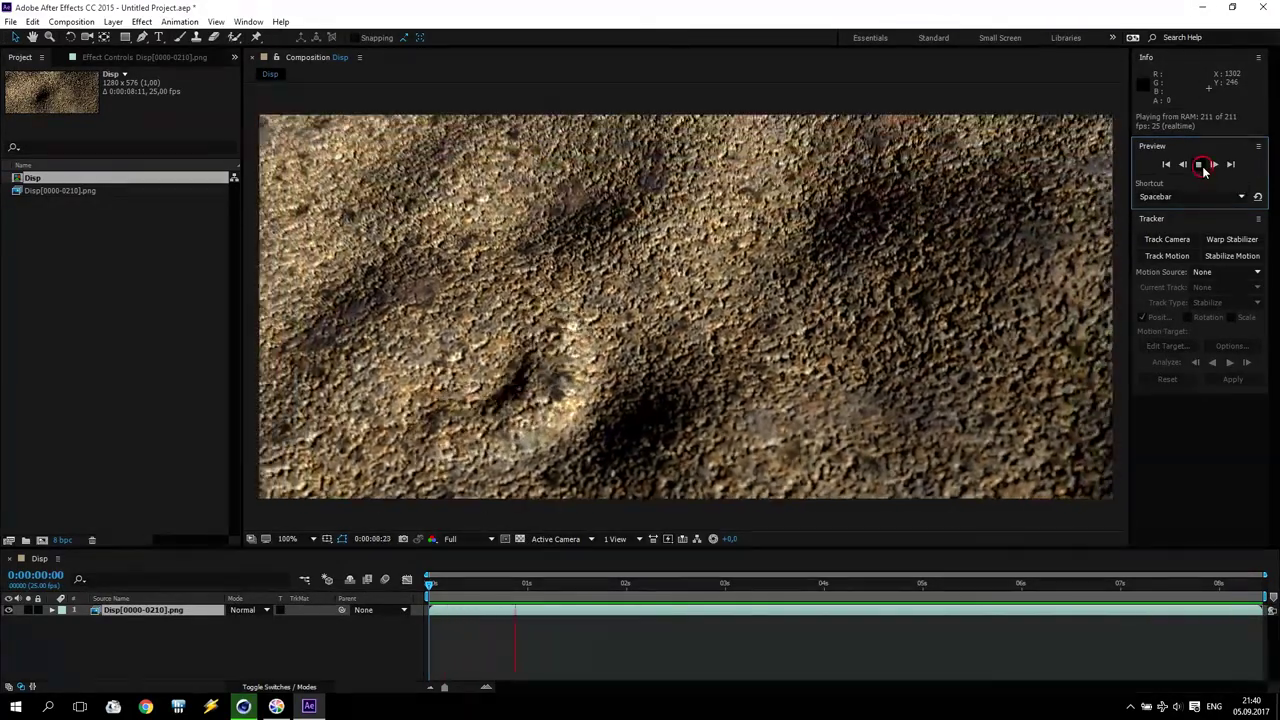
pyautogui.moveTo(955, 584); pyautogui.dragTo(1080, 583)
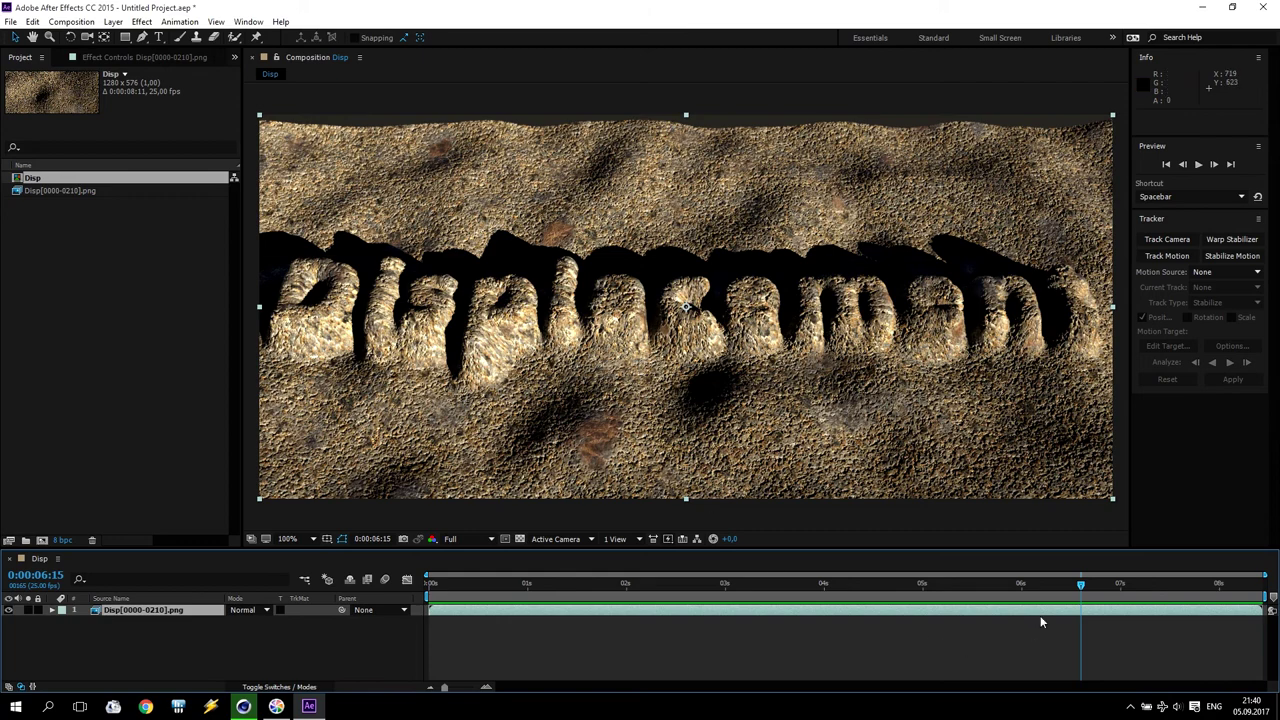
pyautogui.moveTo(1082, 588); pyautogui.dragTo(1121, 597)
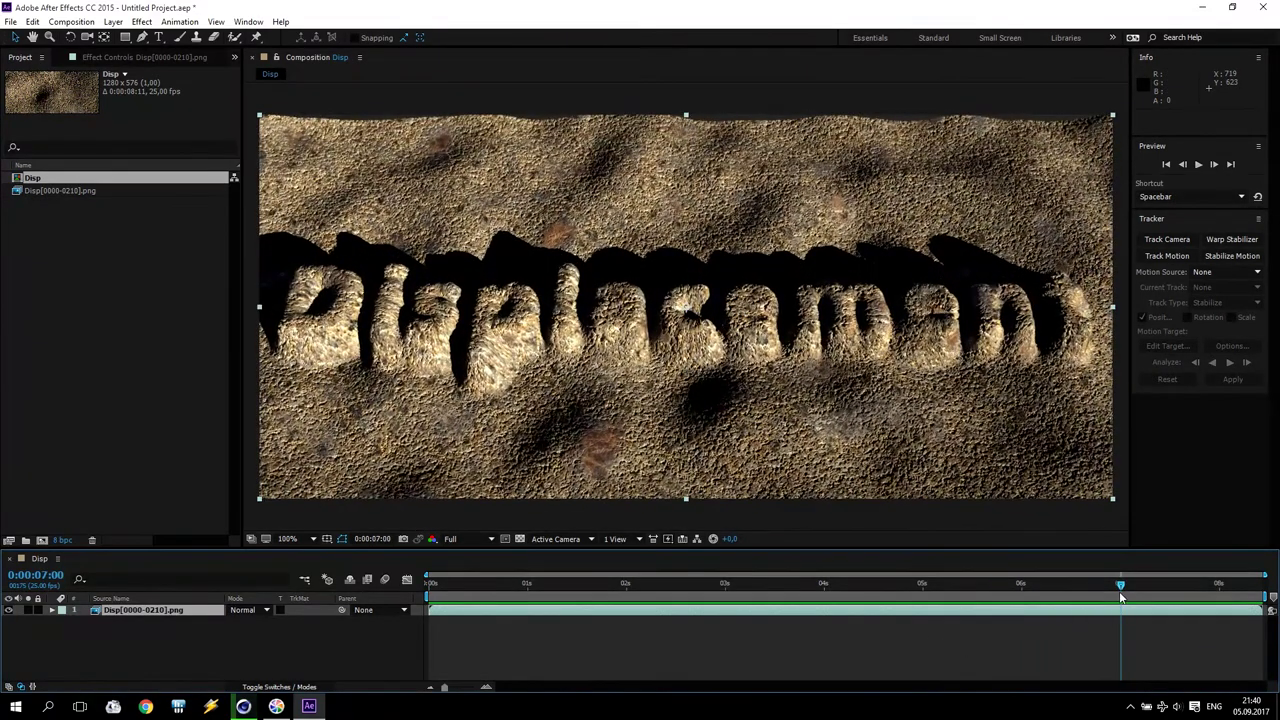
# - Import Sand_Pebbles_04.wav from the Desktop as footage and add it to the Disp composition below the image sequence
pyautogui.doubleClick(58, 236)
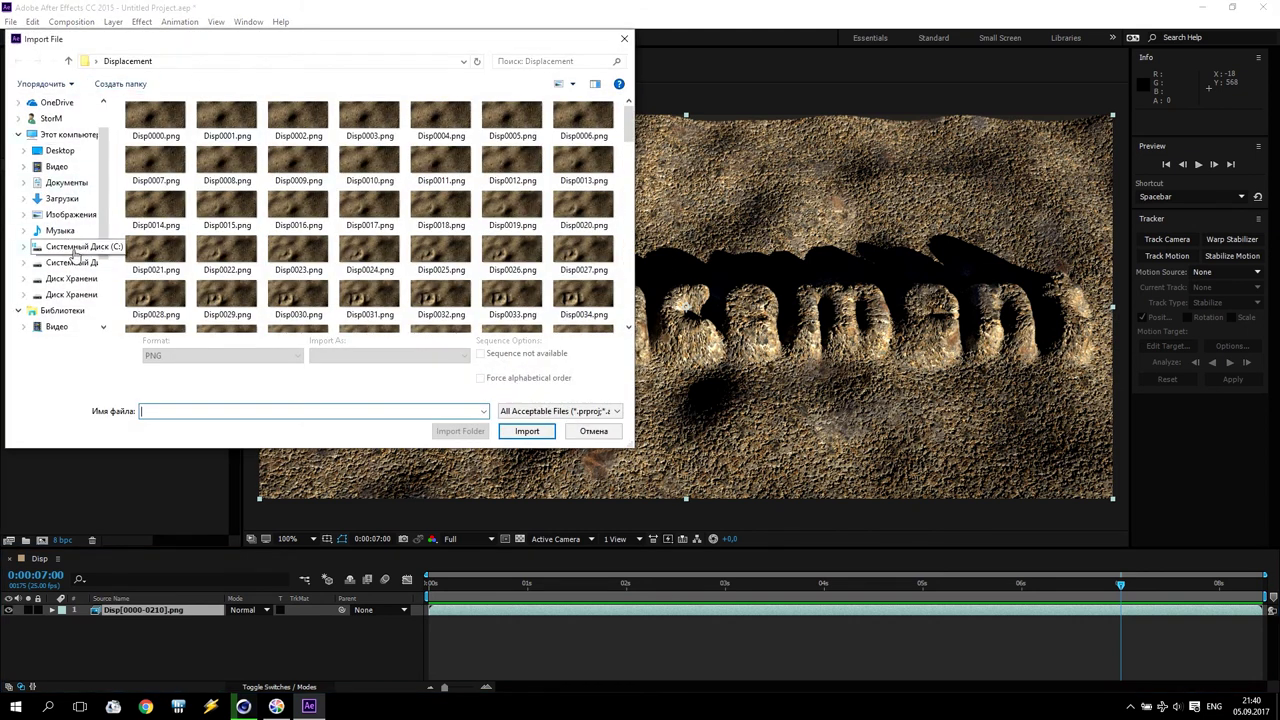
pyautogui.click(62, 152)
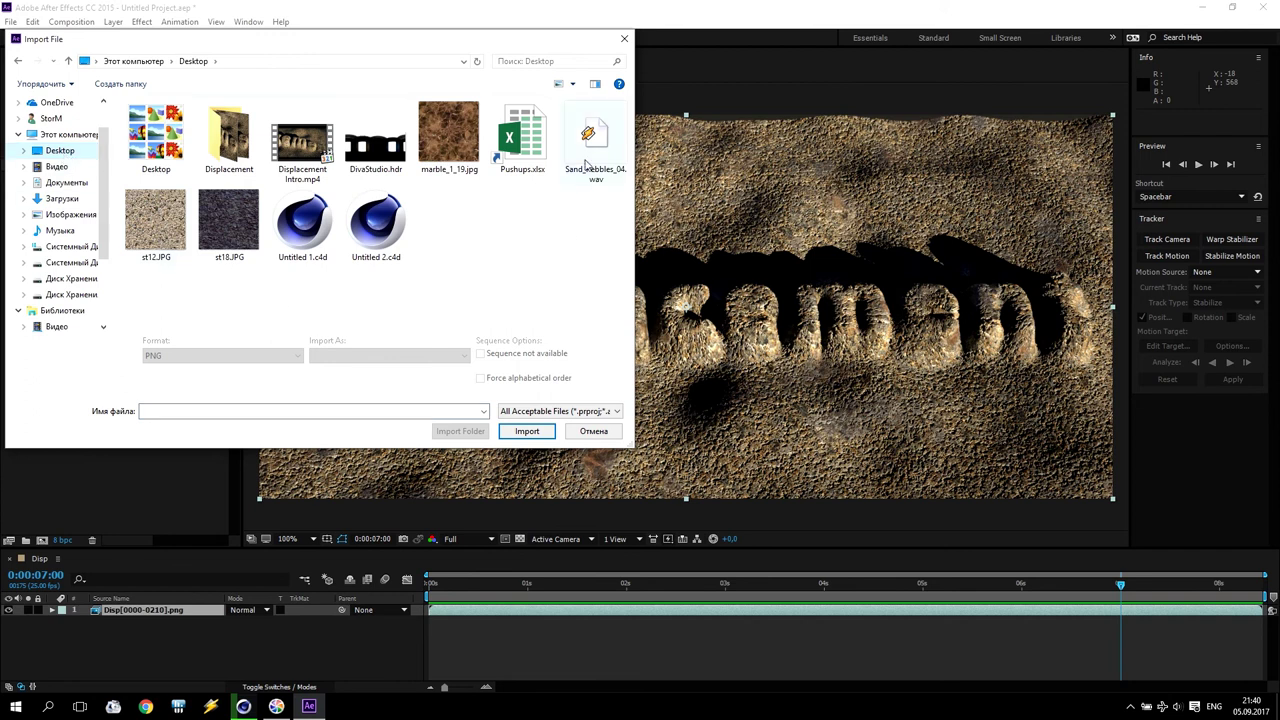
pyautogui.click(588, 160)
pyautogui.moveTo(594, 133); pyautogui.dragTo(128, 641)
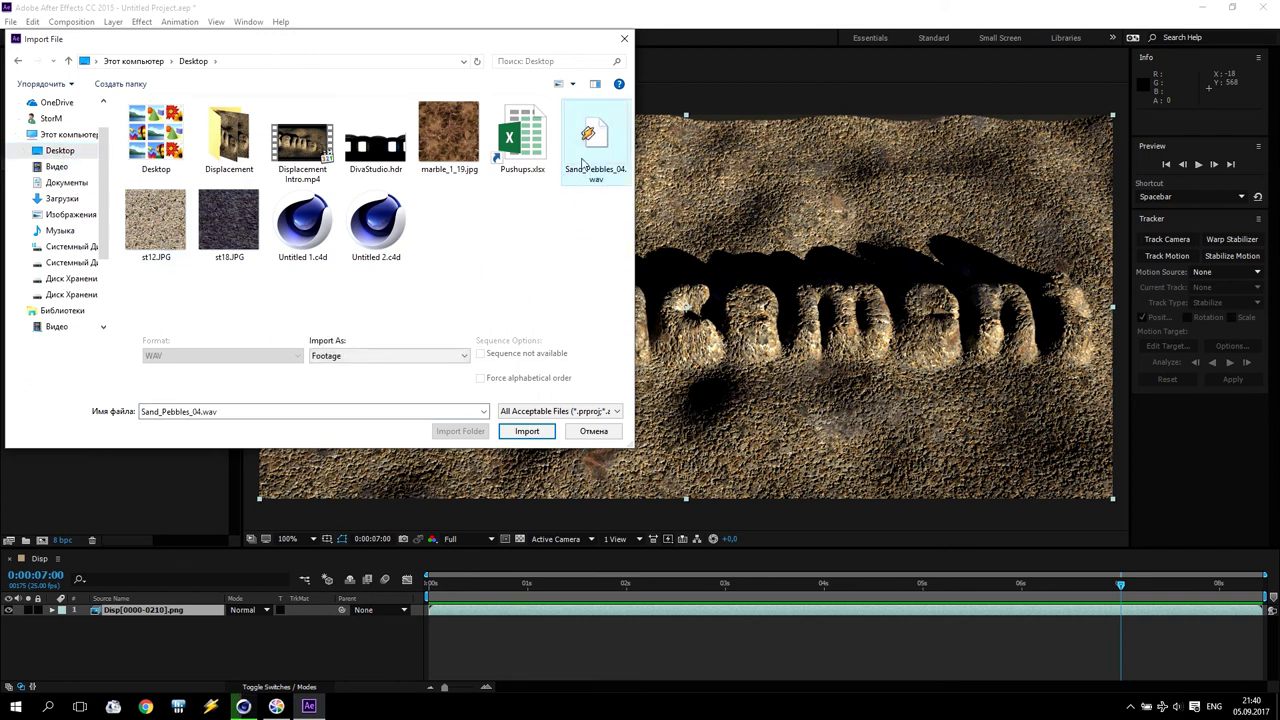
pyautogui.click(524, 432)
pyautogui.moveTo(70, 207); pyautogui.dragTo(118, 658)
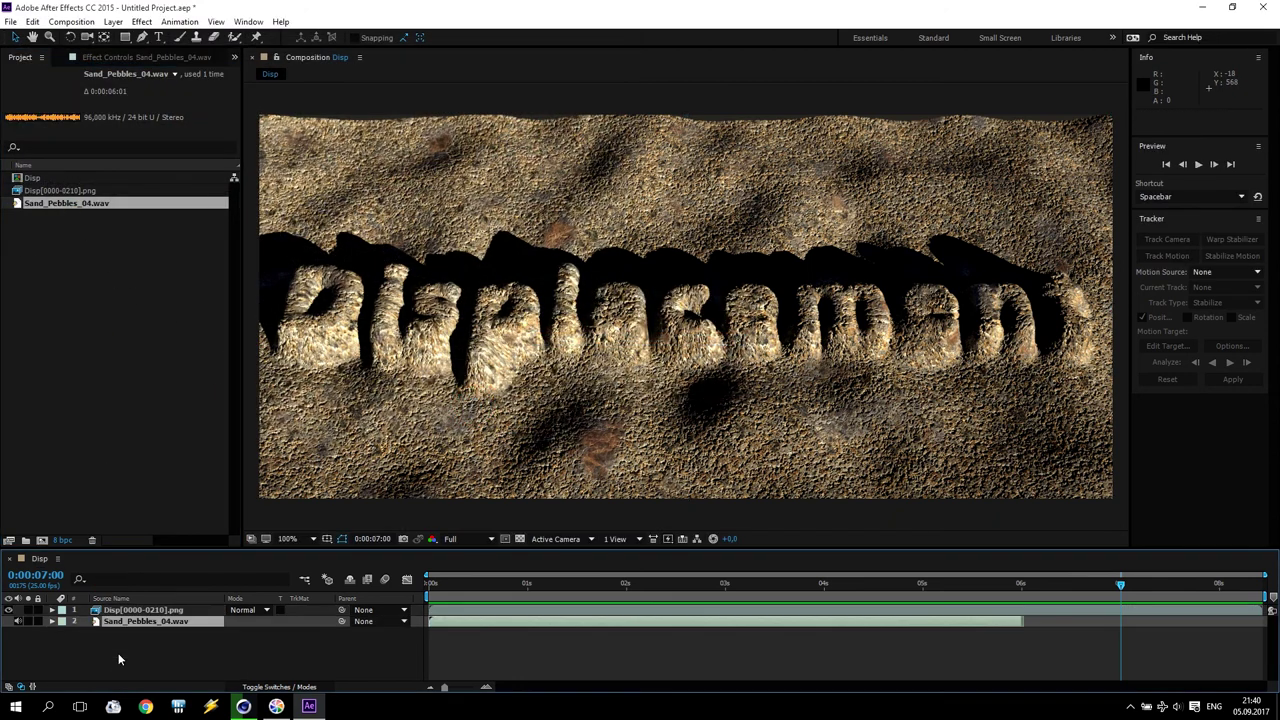
# - Play the Disp composition with its sand sound to check the picture and audio together
pyautogui.click(1198, 165)
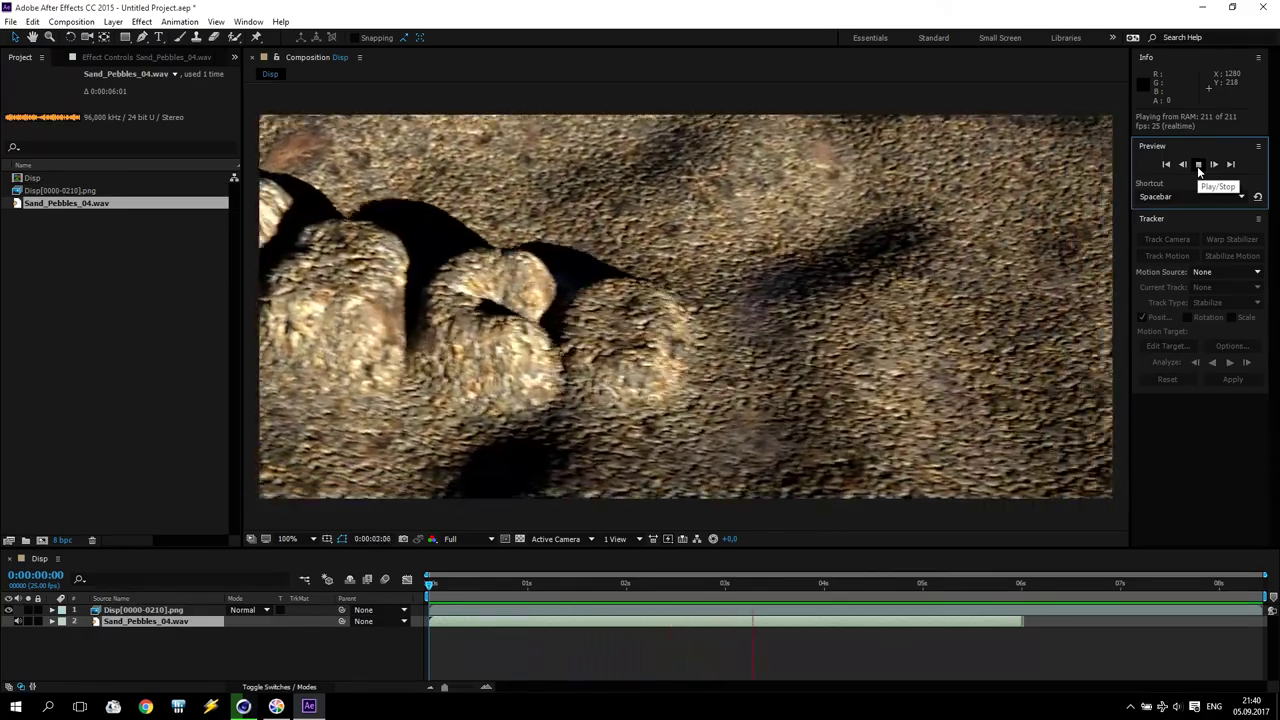
pyautogui.press('space')
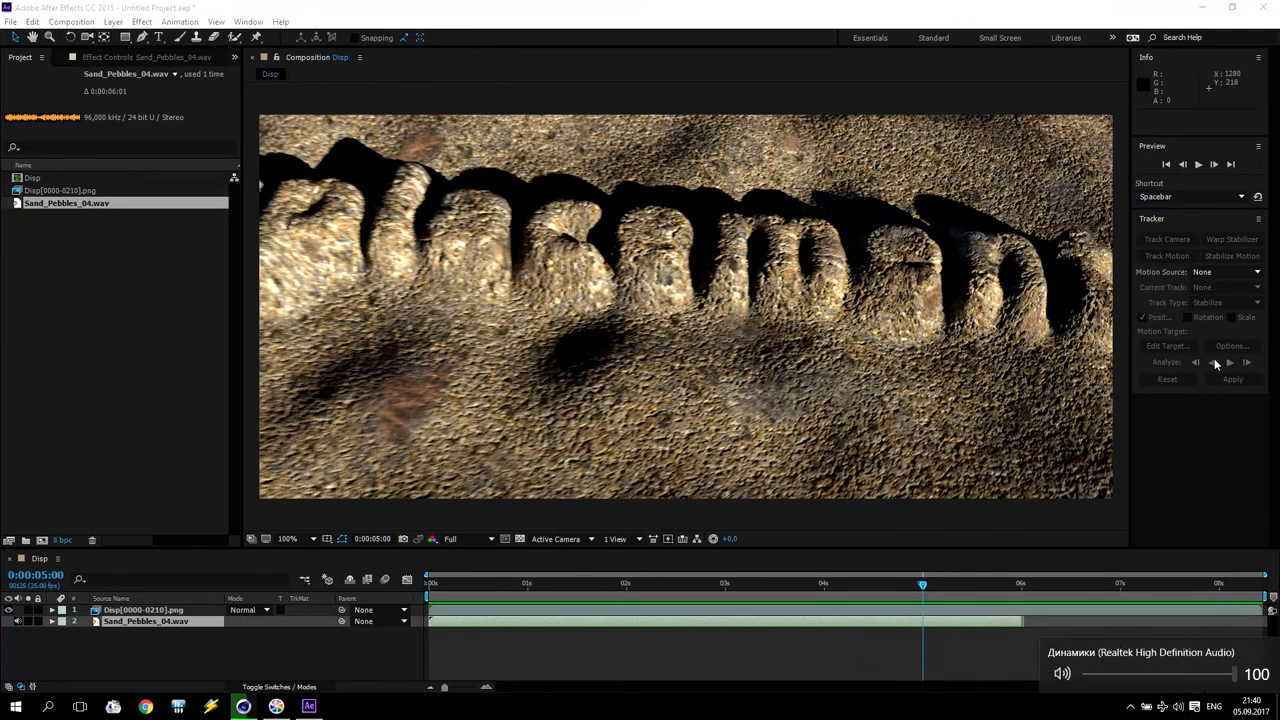
pyautogui.click(1199, 164)
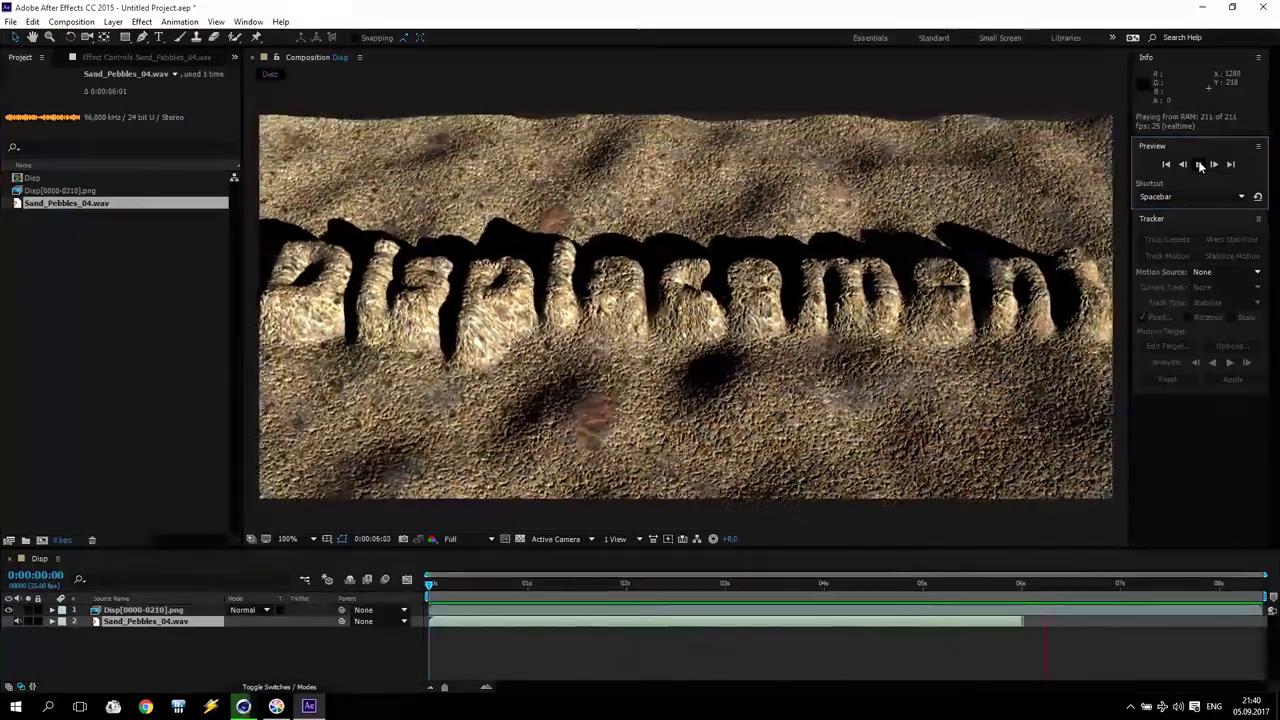
pyautogui.click(1199, 164)
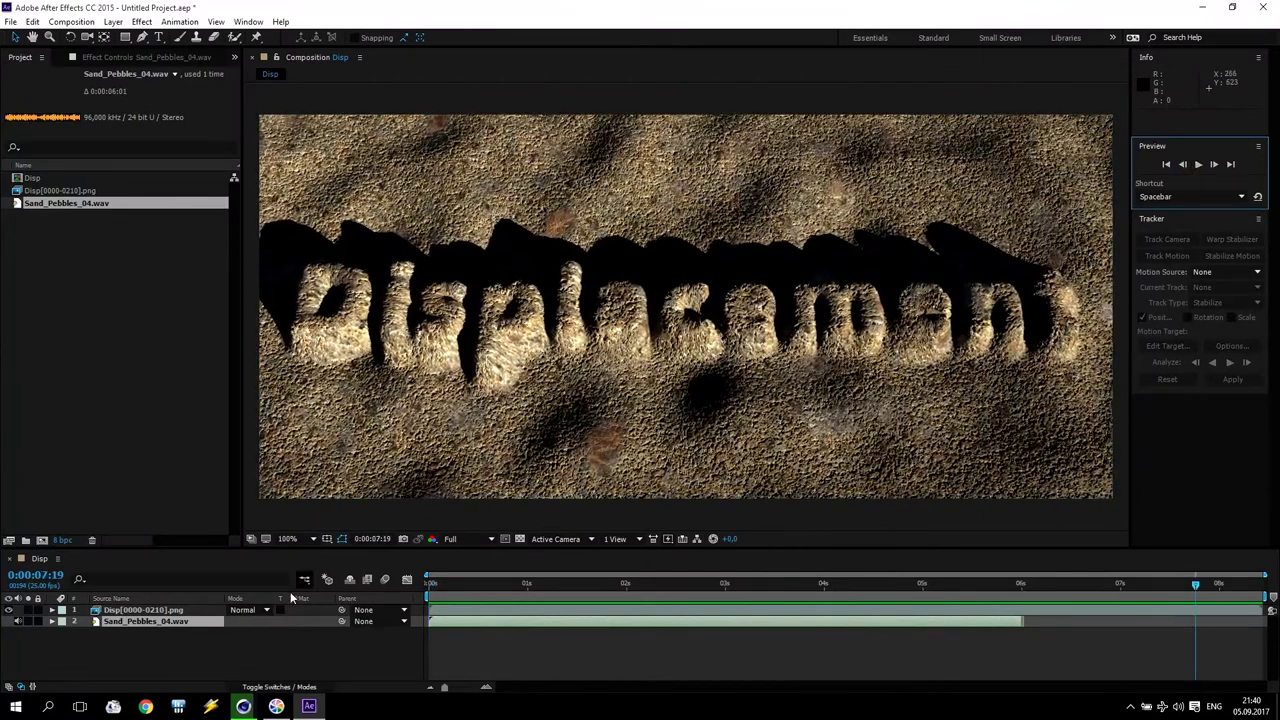
# - Add an adjustment layer above the image sequence and apply the Magic Bullet Looks effect to it
pyautogui.click(172, 611)
pyautogui.click(178, 21)
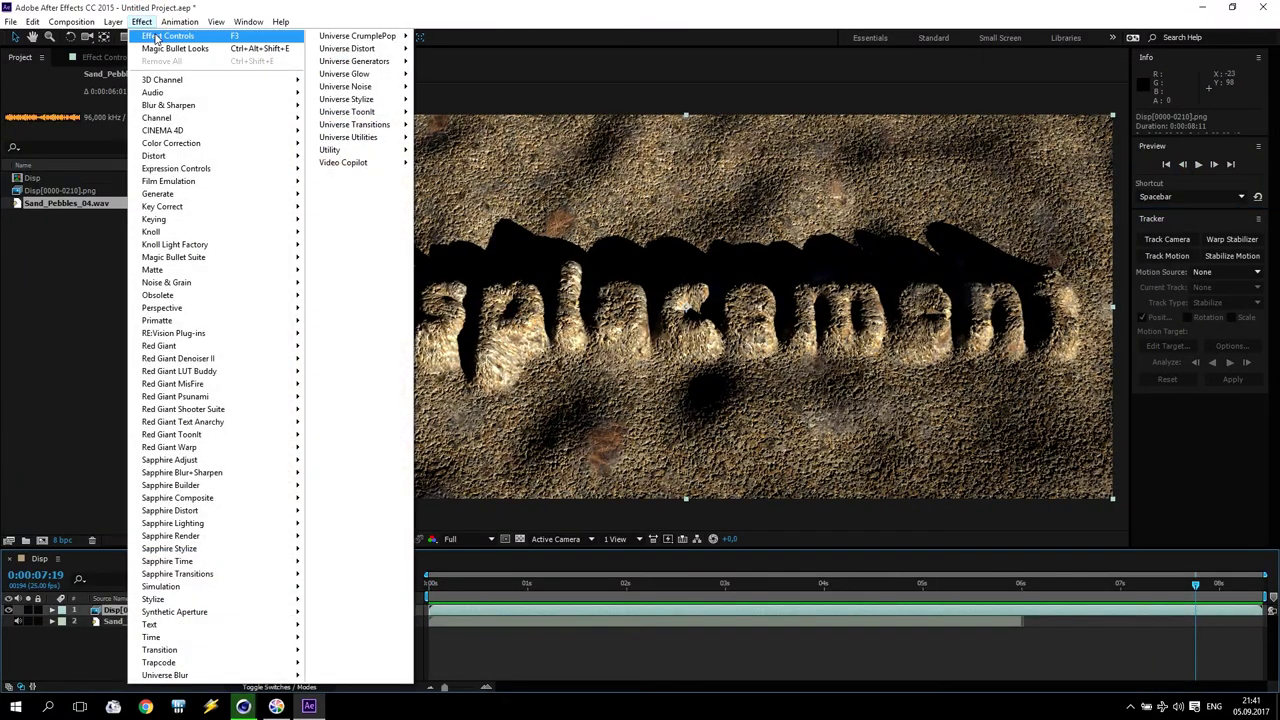
pyautogui.moveTo(132, 38)
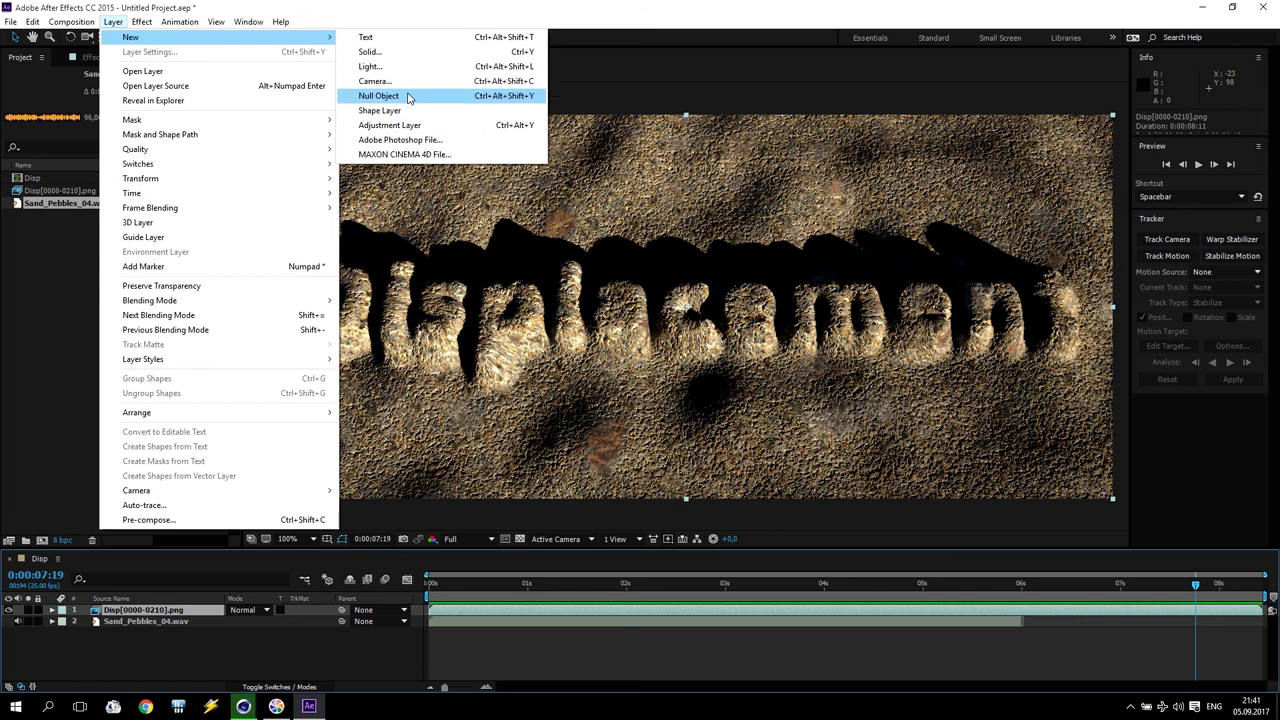
pyautogui.click(366, 124)
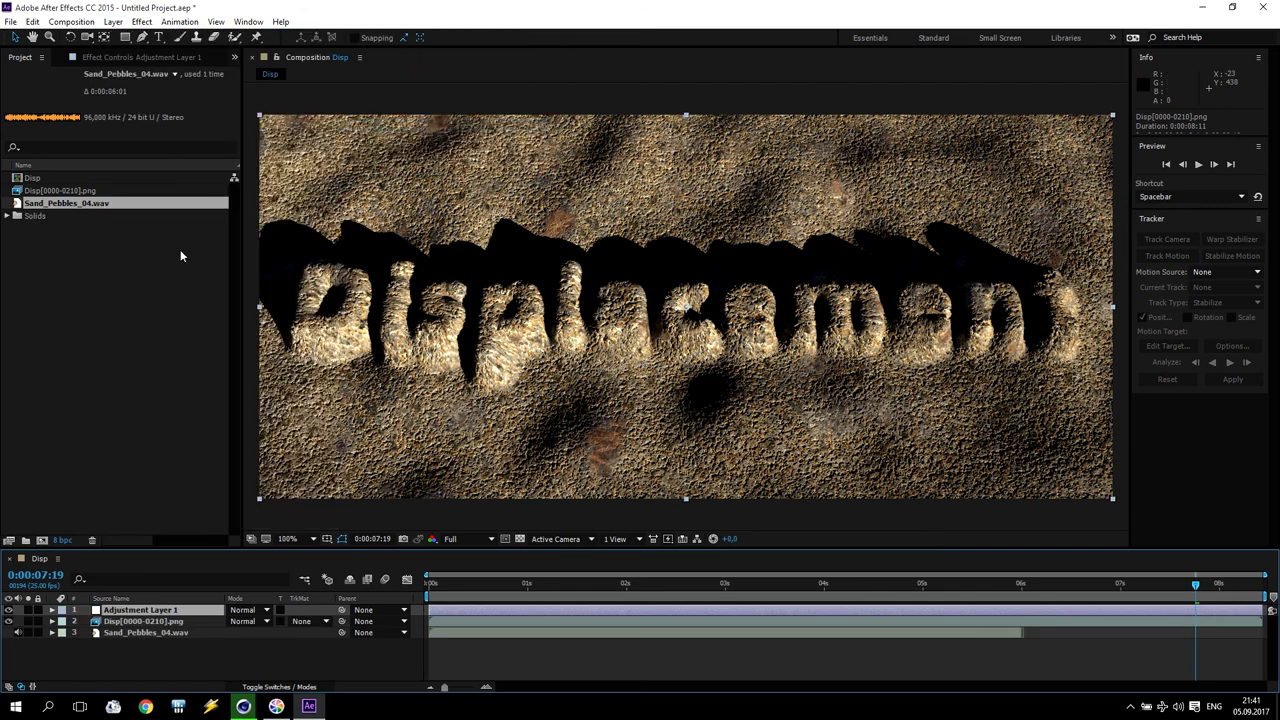
pyautogui.click(144, 22)
pyautogui.moveTo(230, 257)
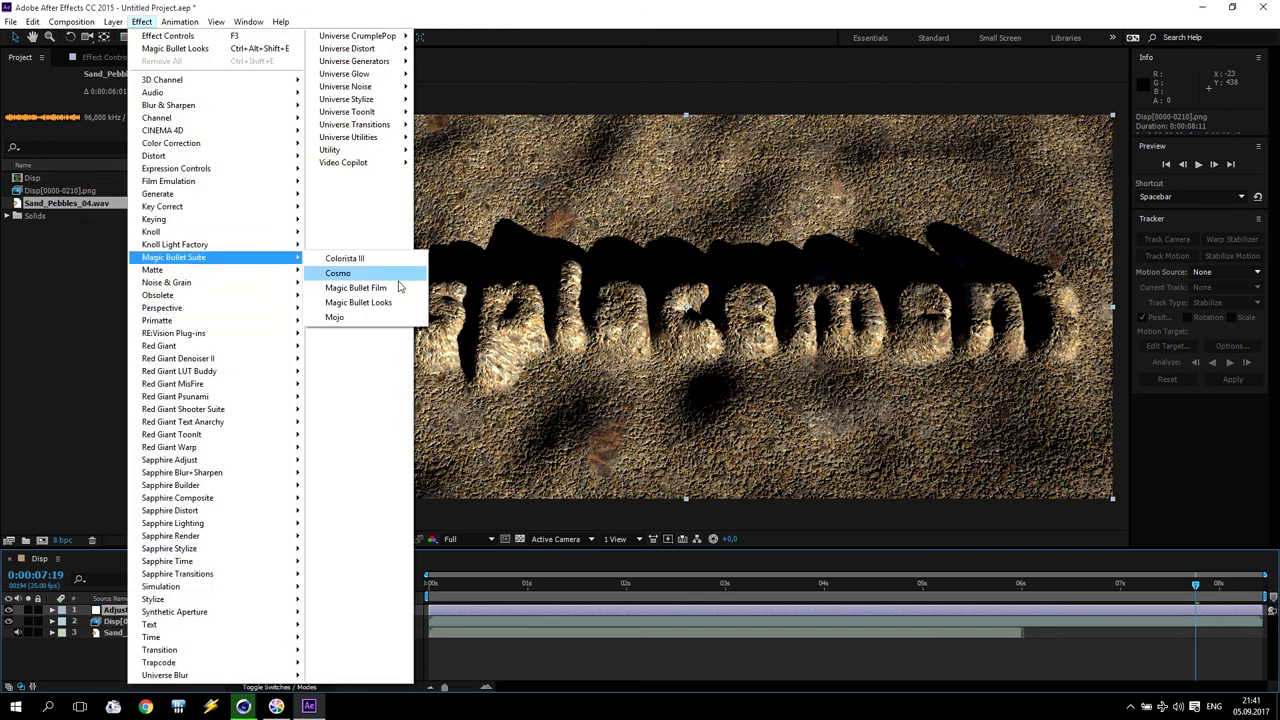
pyautogui.click(394, 306)
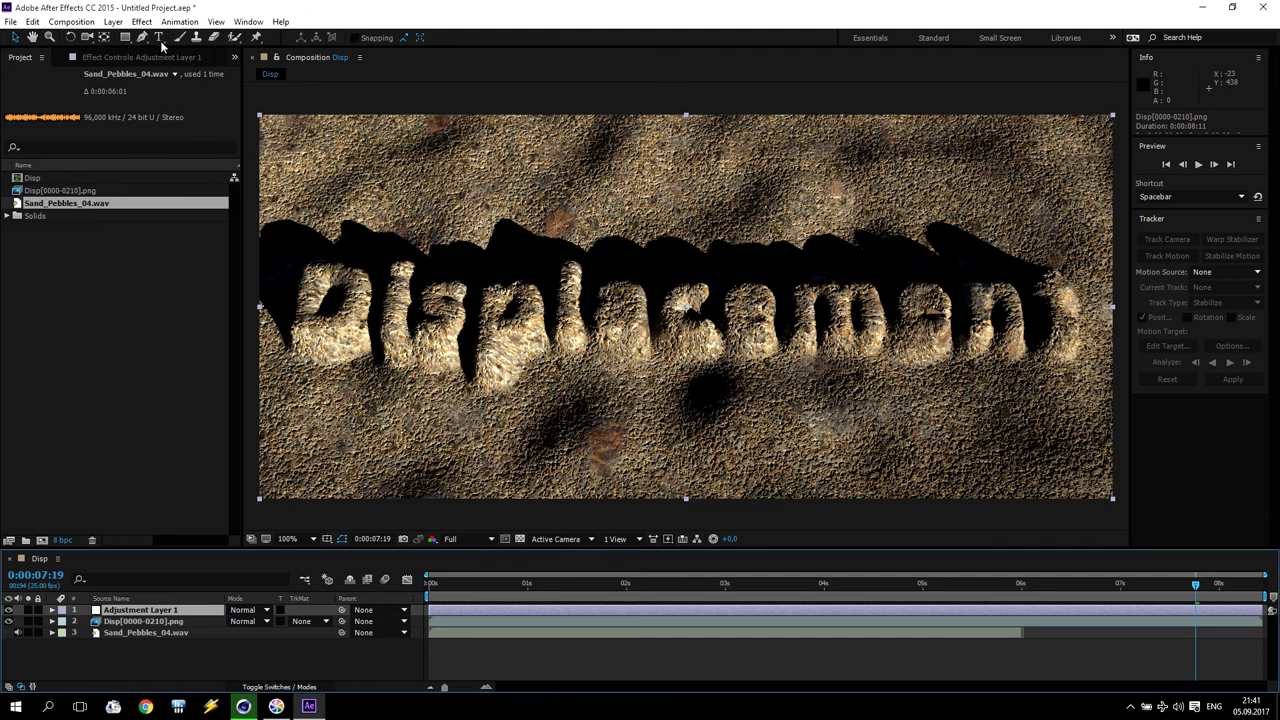
# - Open the Looks editor and apply the Chrono Gold preset from the Blockbuster Warm category
pyautogui.click(47, 121)
pyautogui.click(240, 142)
pyautogui.click(162, 139)
pyautogui.click(390, 90)
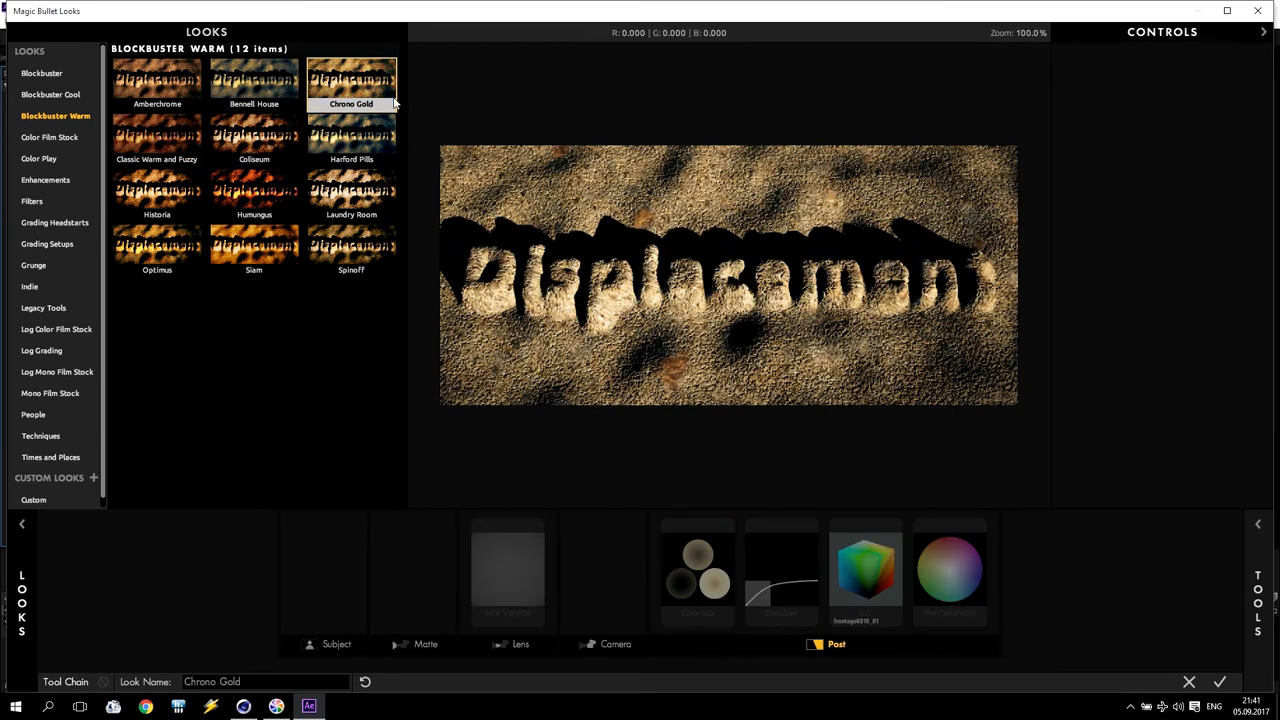
pyautogui.click(1220, 683)
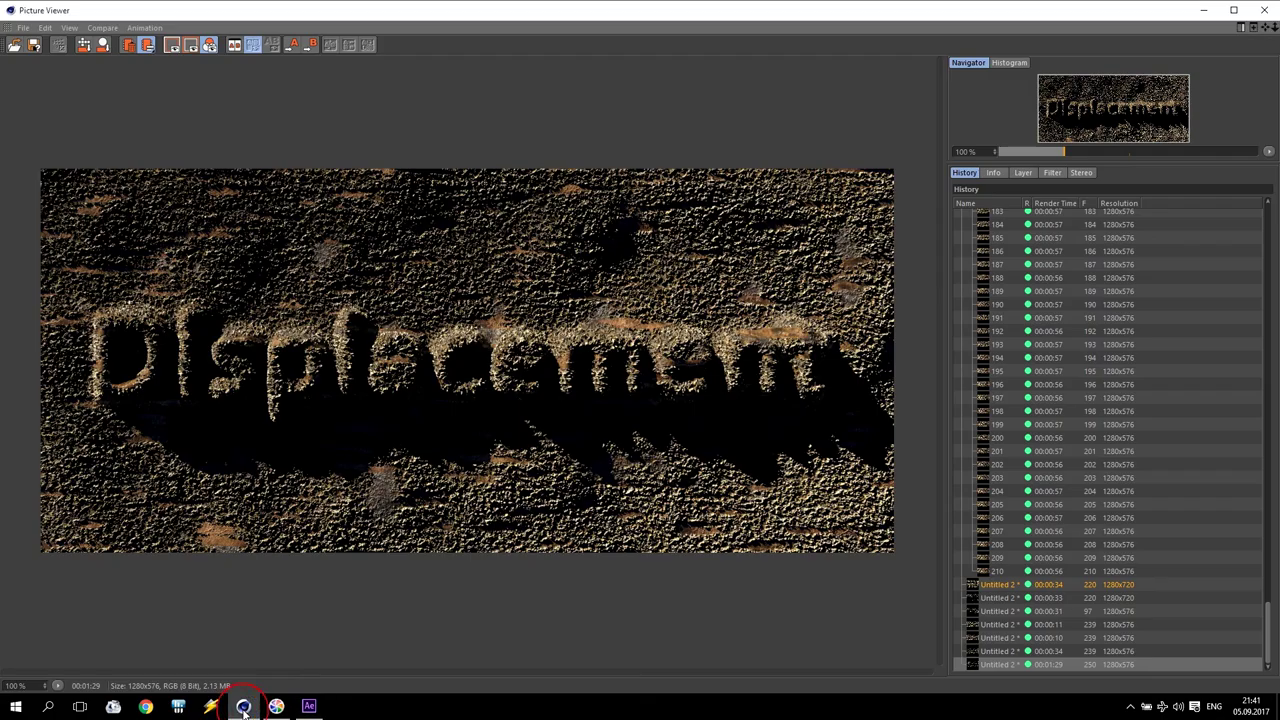
# - Switch to Cinema 4D and examine the Displacement text render in the Picture Viewer
pyautogui.click(244, 707)
pyautogui.scroll(2, 320, 390)
pyautogui.scroll(-2, 413, 387)
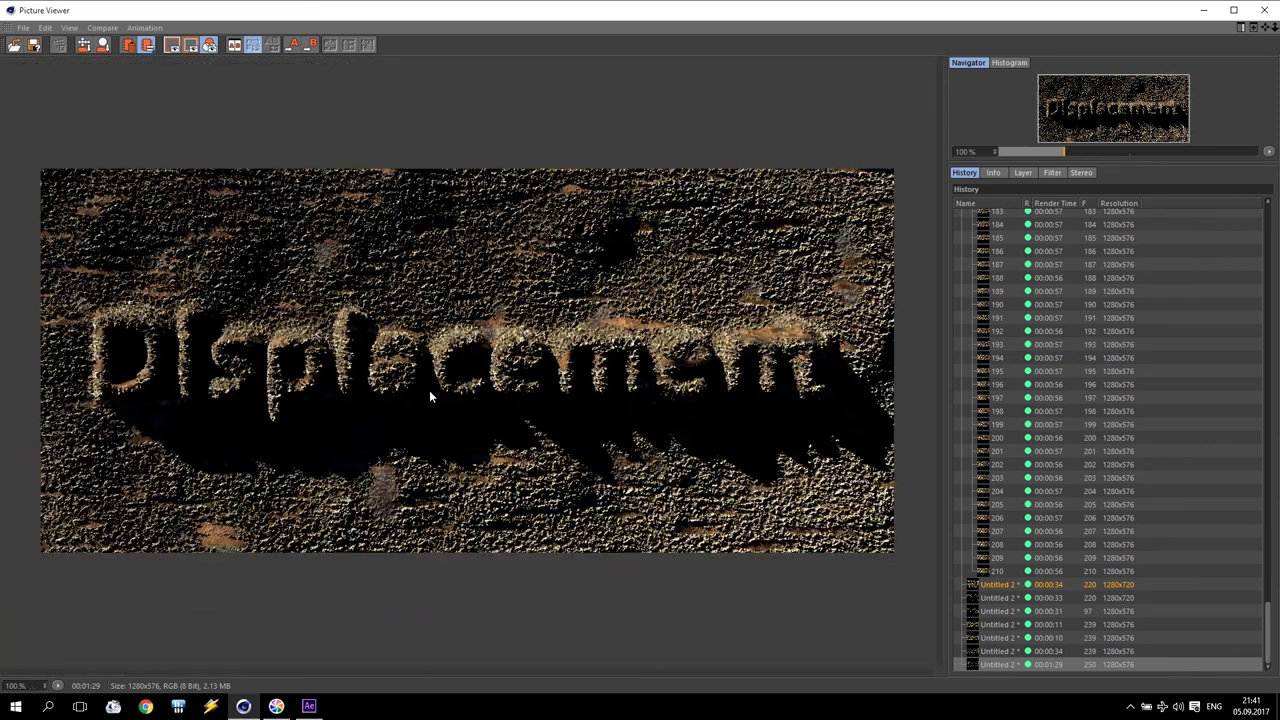